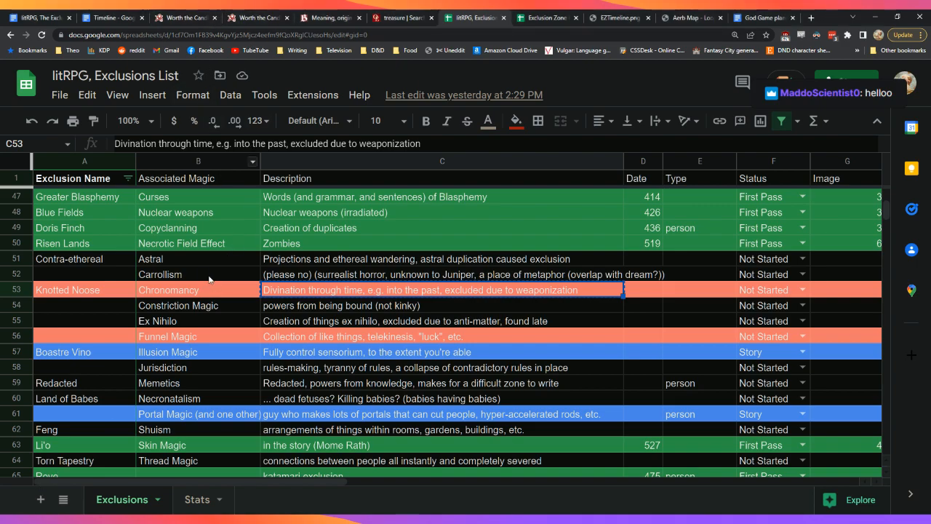
Switch to the Exclusionary Principle document and change the abbreviation in the Funnelin entry's name to FNEZ
key("Up")
key("Left")
left_click(40, 15)
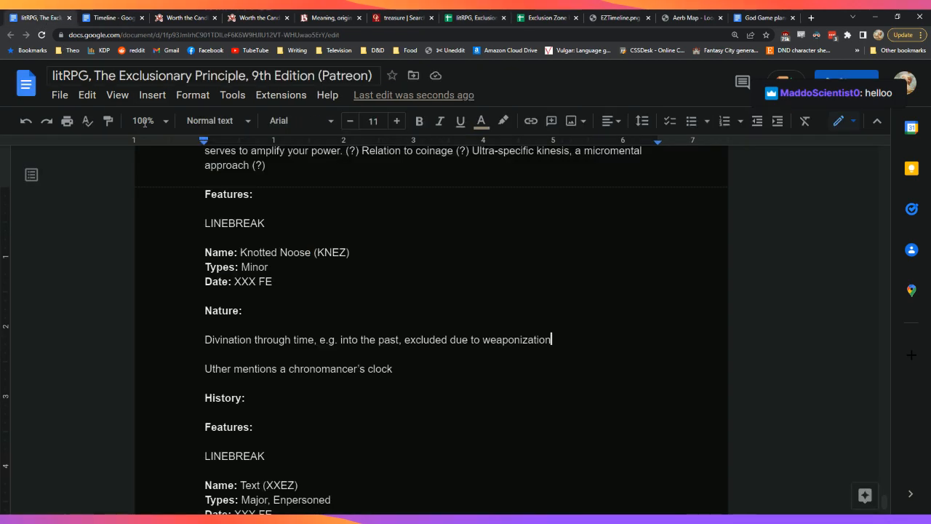
scroll(427, 360, "up", 3)
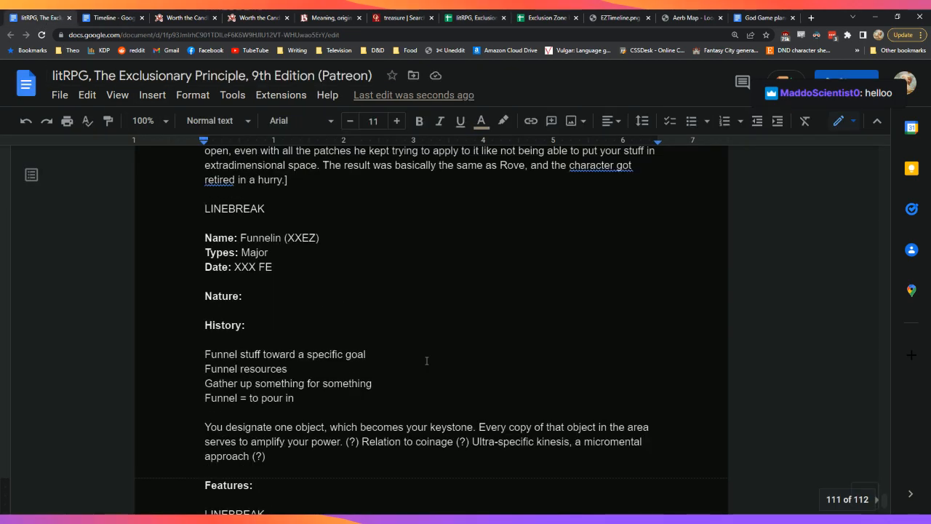
scroll(427, 361, "up", 2)
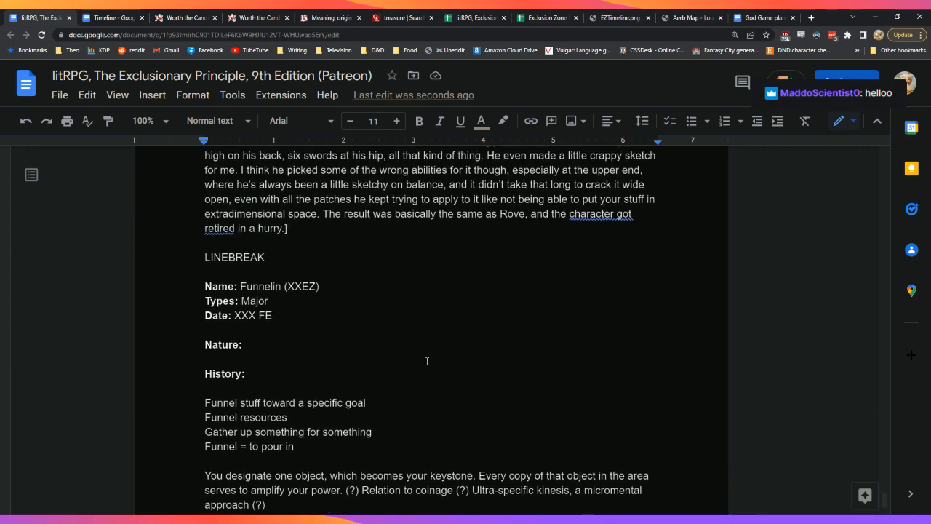
middle_click(426, 365)
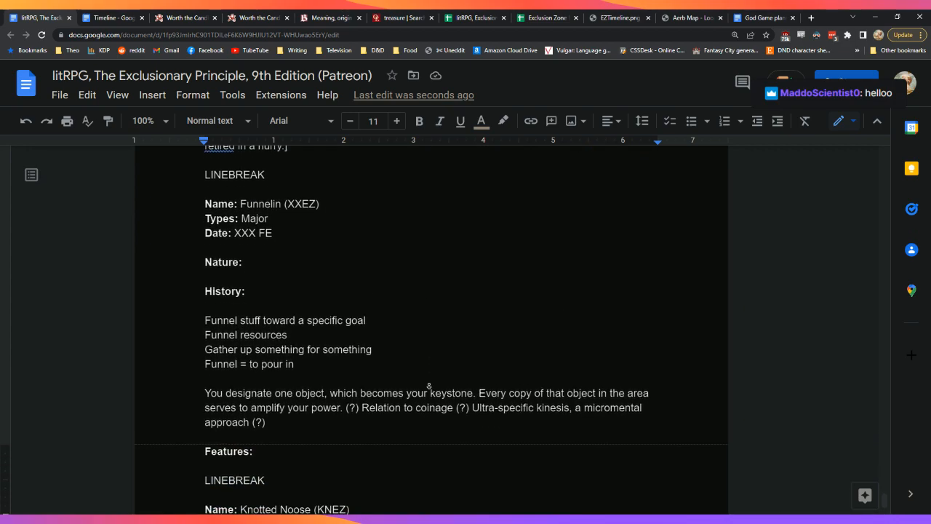
middle_click(429, 385)
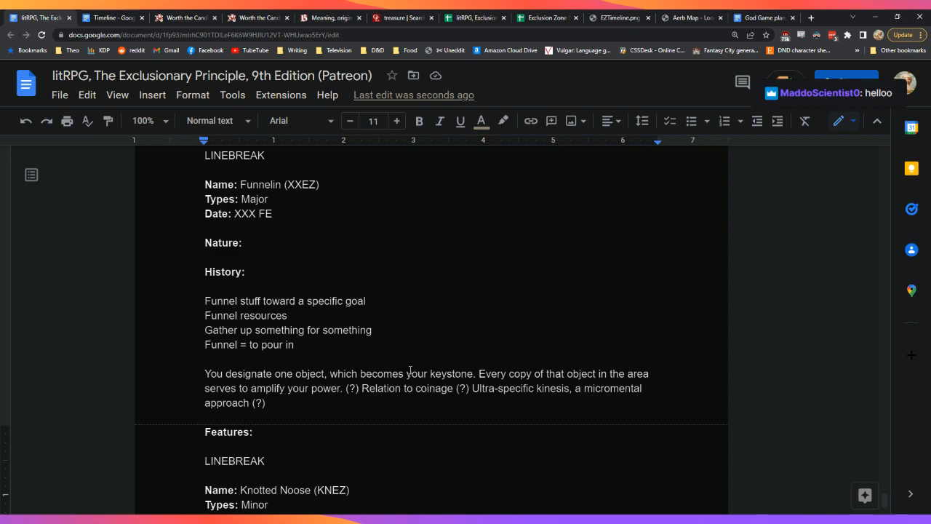
left_click(302, 184)
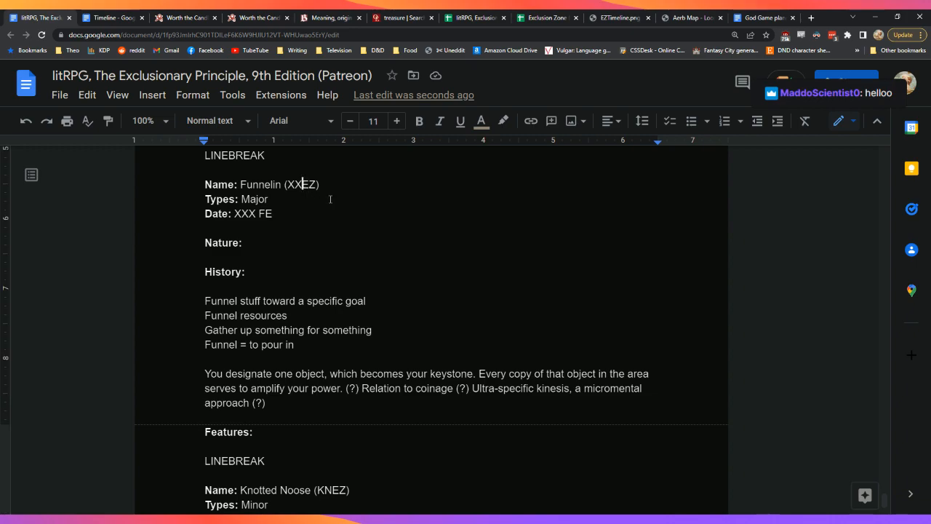
key("BackSpace")
key("BackSpace")
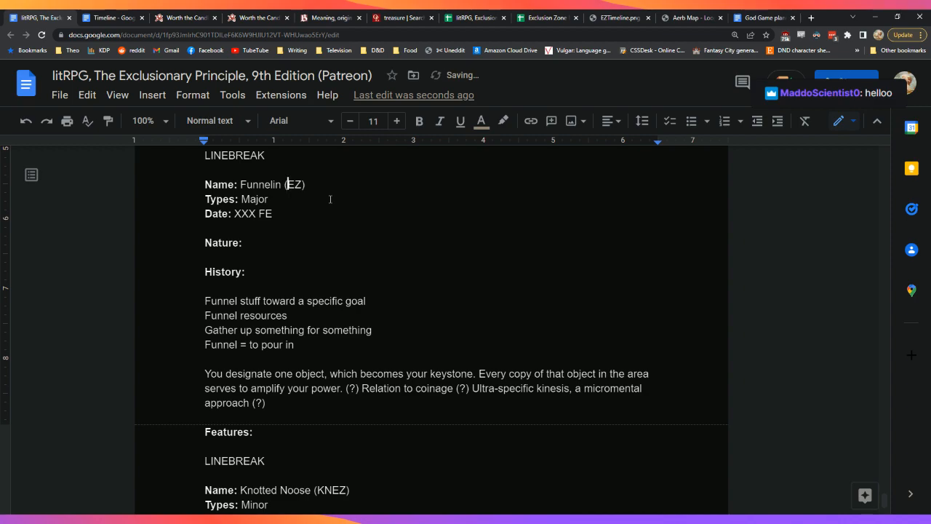
type("FN")
Set the Funnelin entry's date to 66 FE in place of the XXX placeholder
left_click(330, 198)
key("BackSpace")
key("BackSpace")
key("BackSpace")
key("BackSpace")
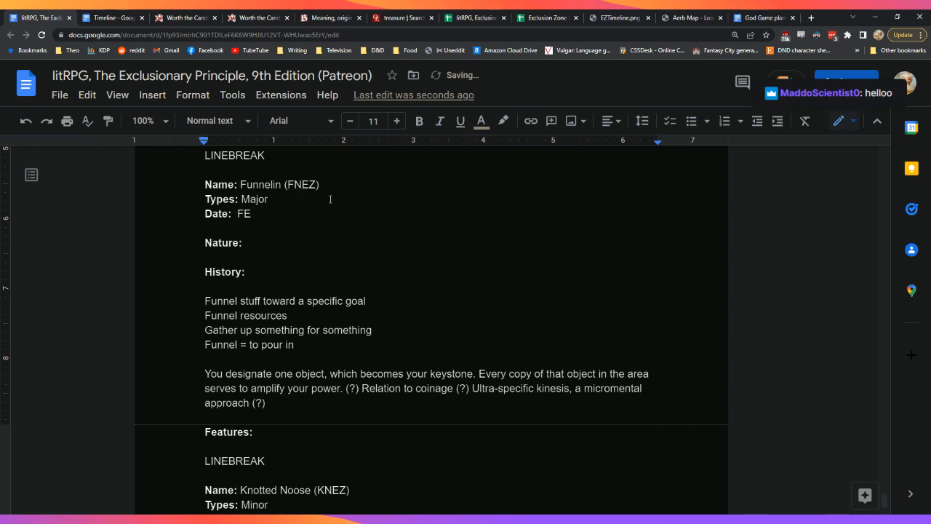
type("66")
key("Down")
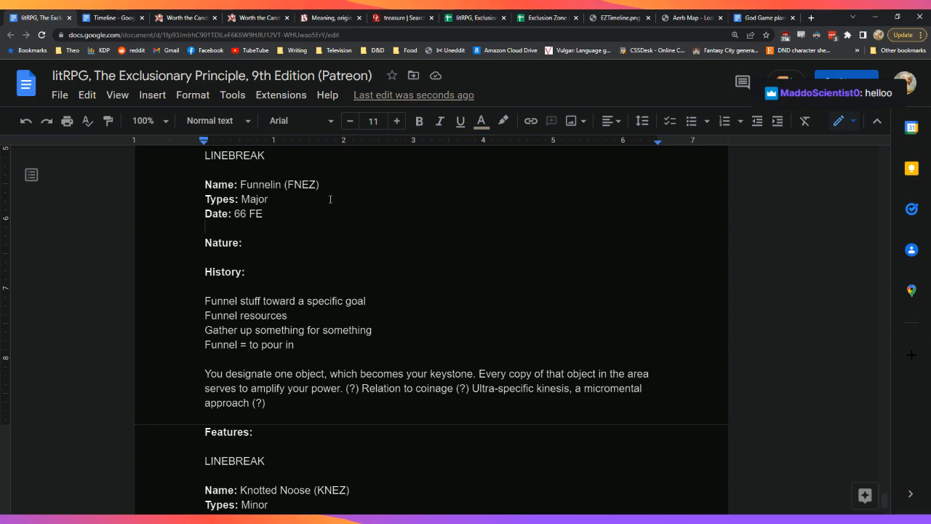
Check the Funnel Magic description in the Exclusions List spreadsheet, and return to the Funnelin entry in the document
key("Down")
key("Down")
key("Down")
key("Down")
key("Down")
left_click(502, 16)
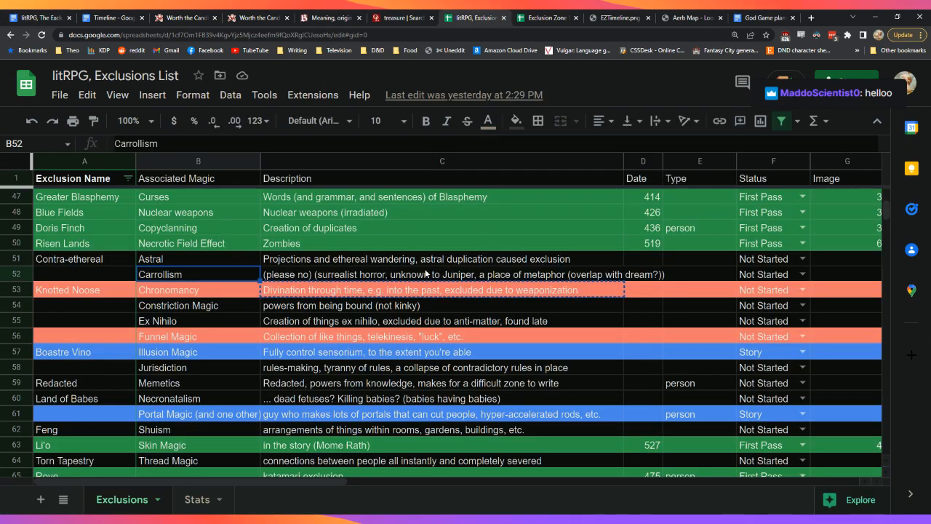
scroll(426, 274, "down", 2)
scroll(426, 273, "up", 3)
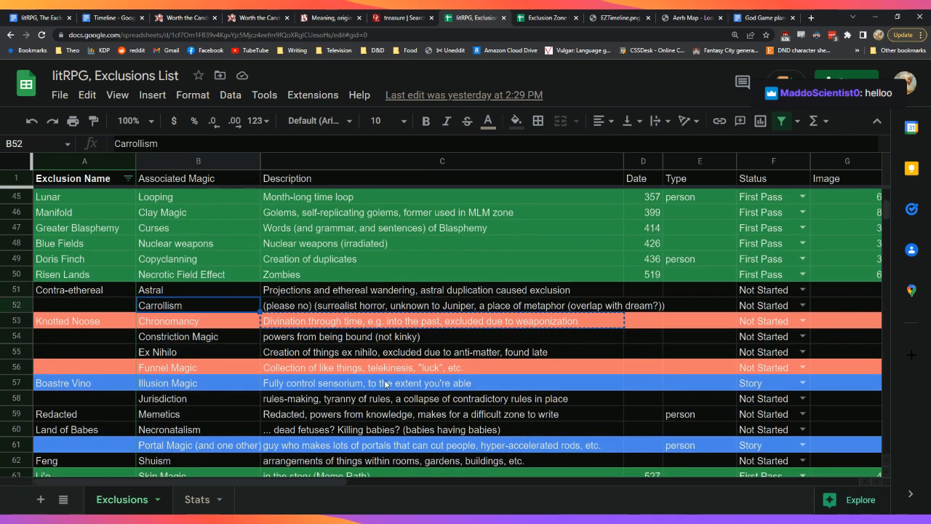
left_click(405, 366)
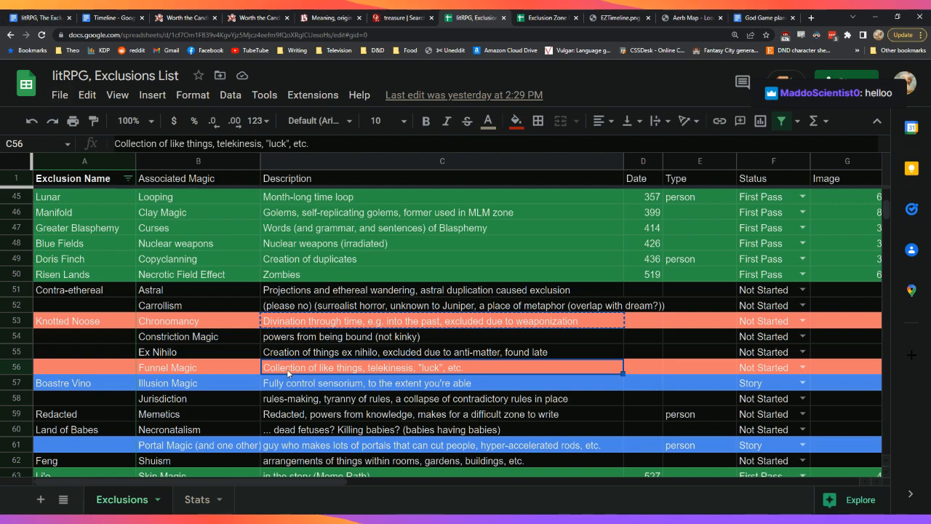
left_click(29, 12)
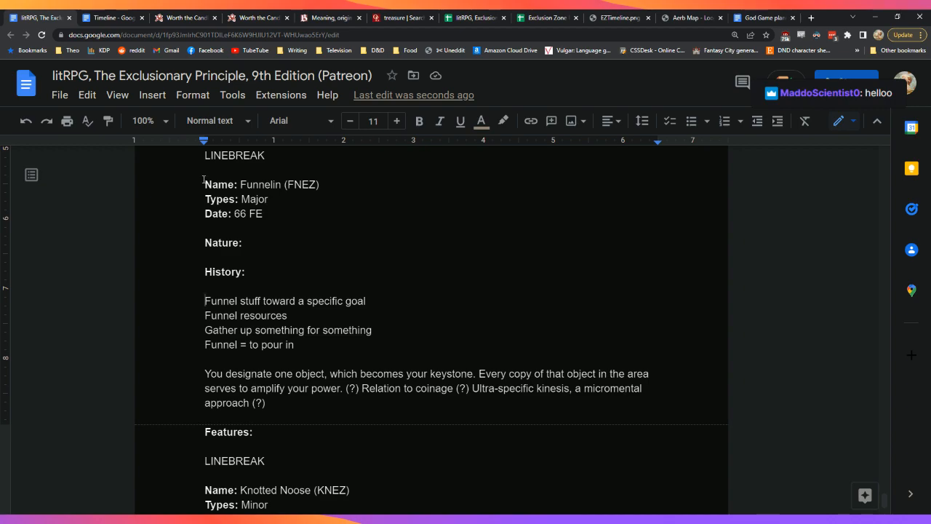
left_click_drag(204, 183, 311, 455)
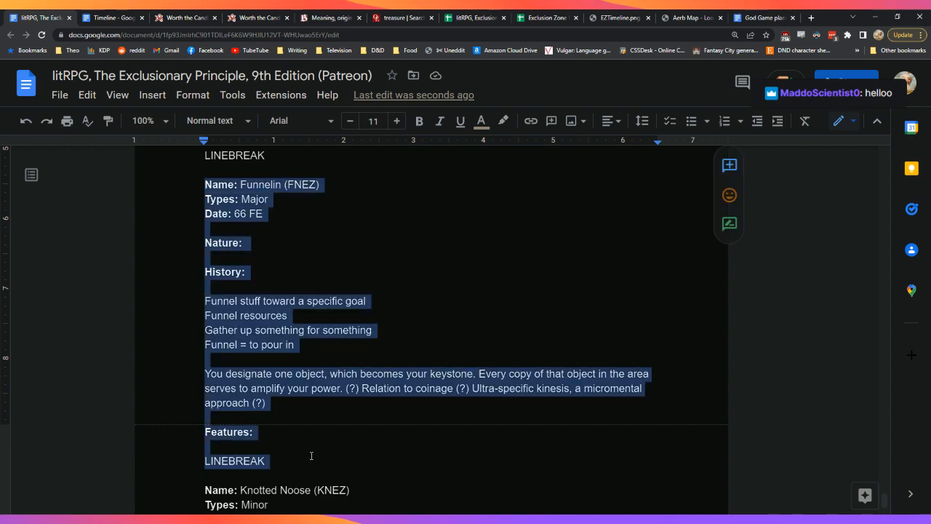
left_click(309, 424)
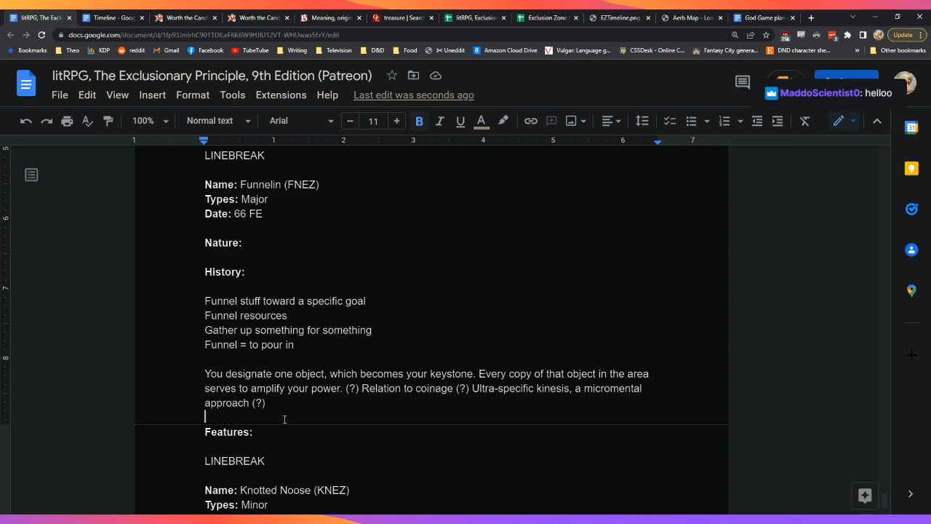
Add the note "Coinage or books, nail" as its own paragraph under Funnelin's History heading, above the funnel notes
left_click(328, 364)
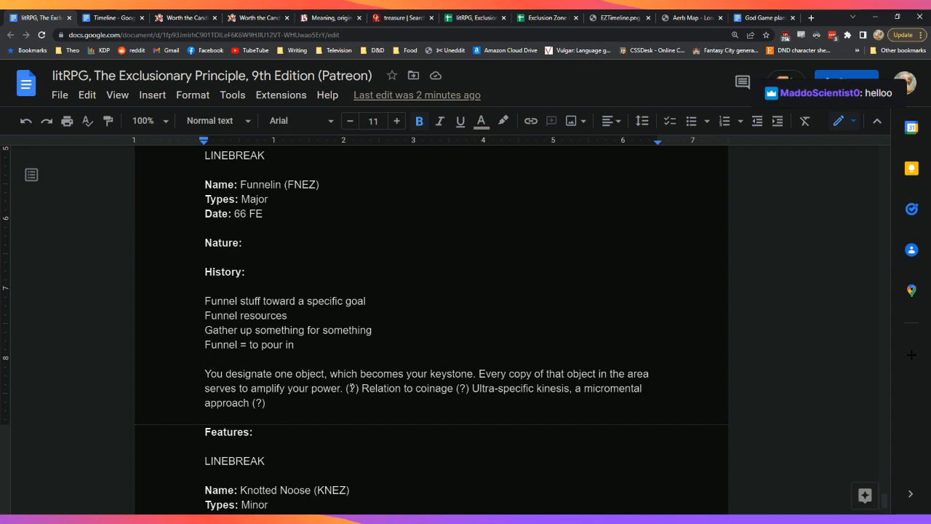
key("Up")
key("Up")
key("Up")
key("Up")
key("Up")
key("Return")
key("Return")
key("Up")
type("Coinage or books")
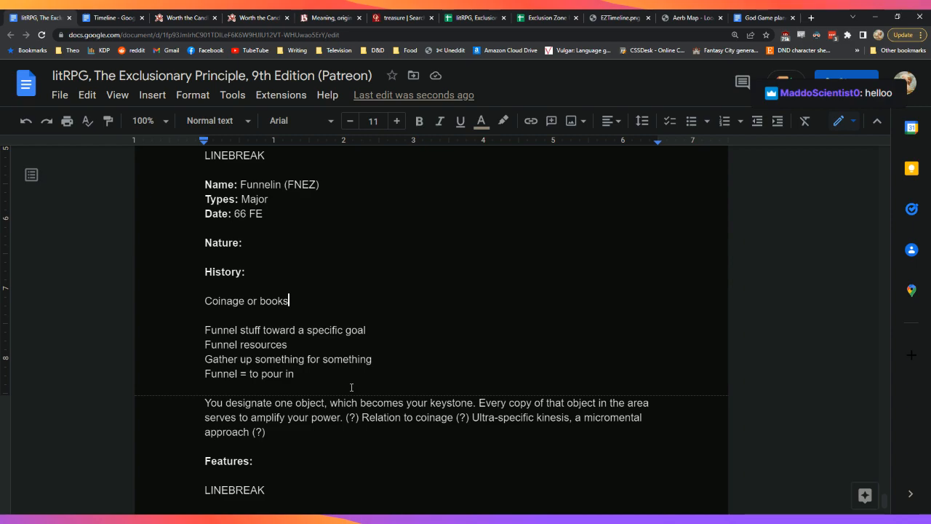
type(", nail")
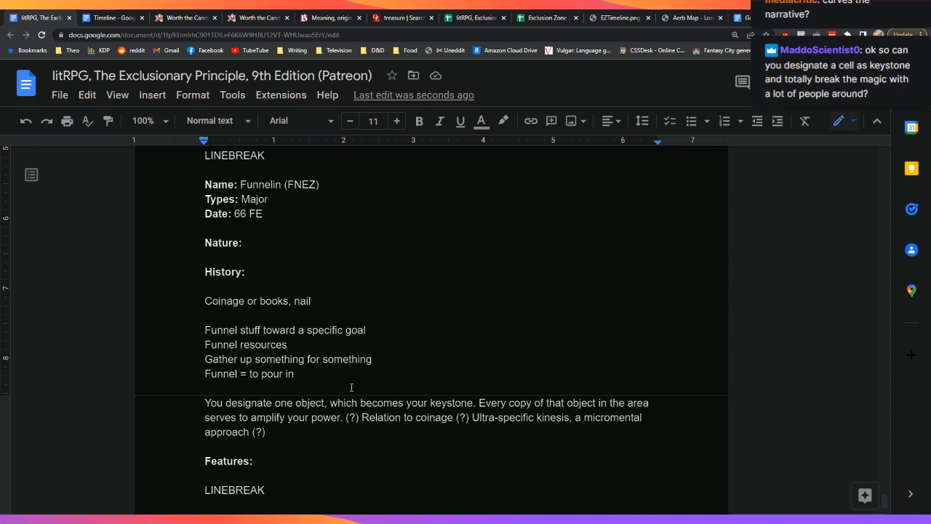
key("Up")
key("Down")
key("shift+Down")
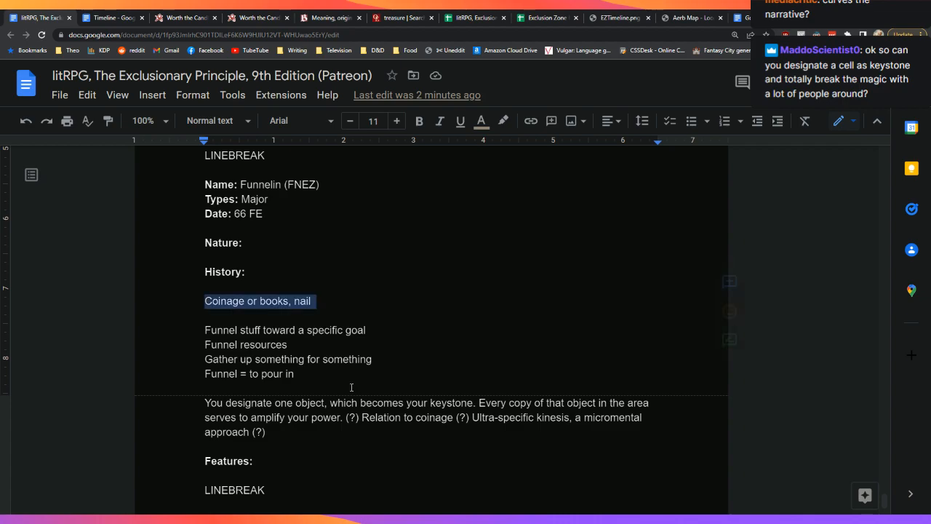
key("shift+Down")
key("Left")
key("shift+Down")
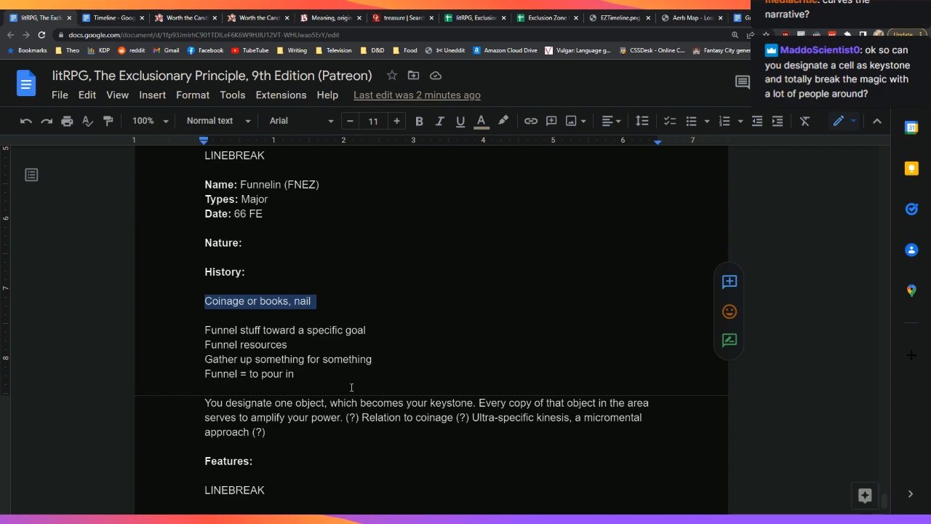
key("Right")
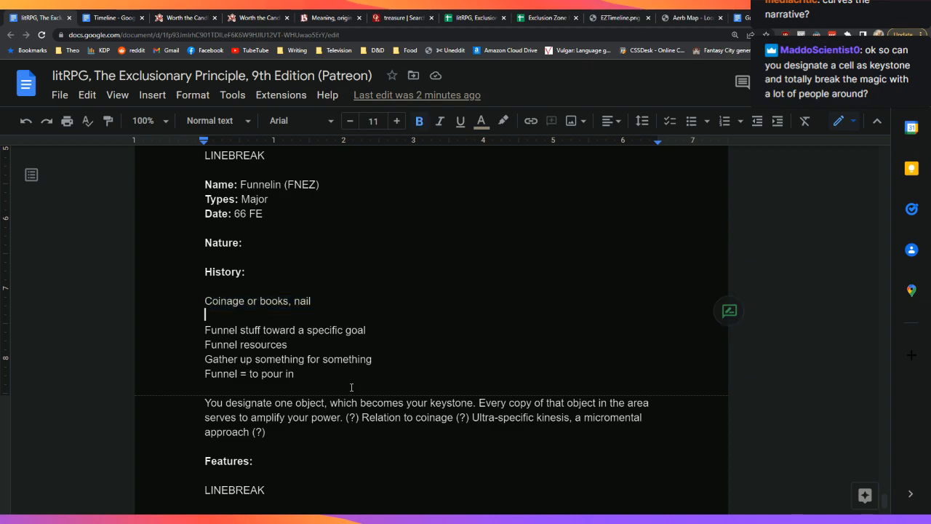
key("Left")
key("Up")
key("Right")
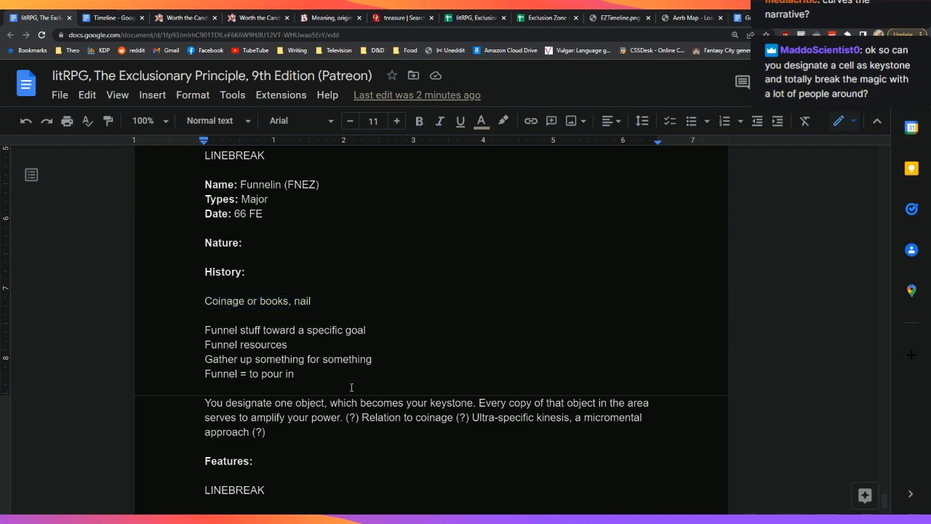
key("shift+End")
key("Down")
key("Up")
key("Up")
key("Down")
key("Down")
key("Up")
key("Up")
key("Down")
key("Down")
key("Up")
key("Up")
key("Up")
key("Up")
key("Up")
key("Up")
key("Up")
key("Up")
key("Down")
key("Down")
key("Down")
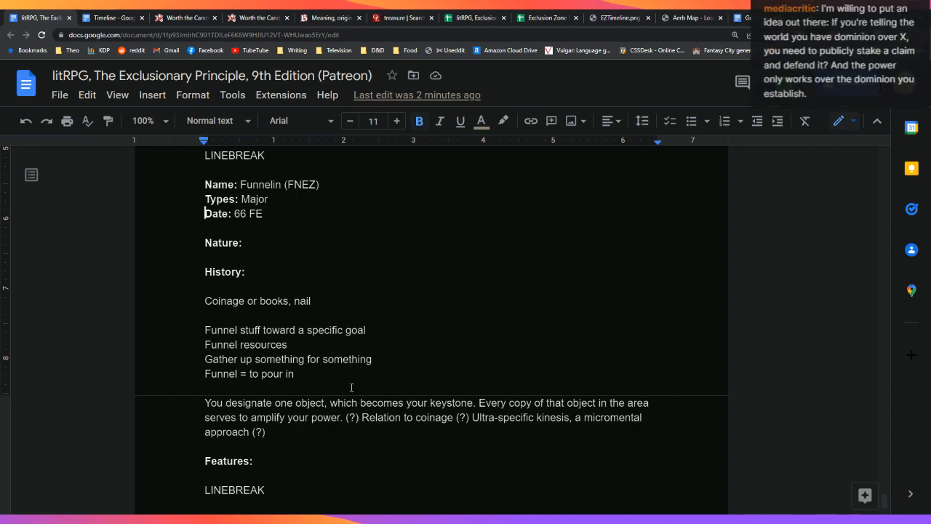
key("Down")
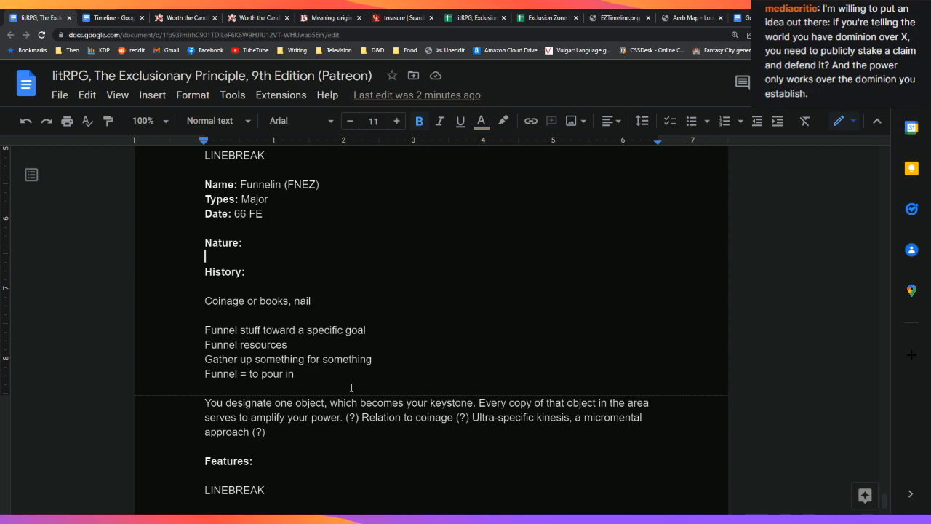
key("Left")
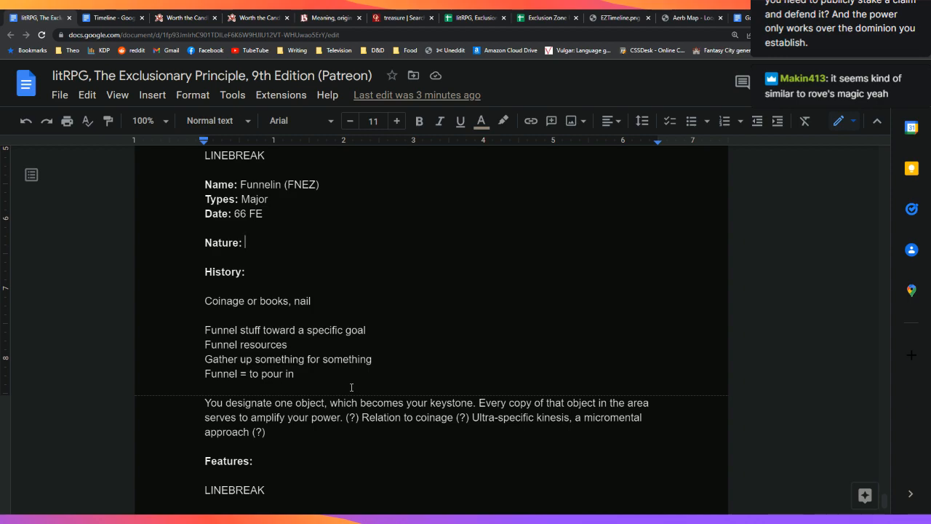
key("Down")
key("Down")
key("Down")
key("Down")
key("Down")
key("shift+Down")
key("shift+Down")
key("shift+Down")
key("shift+Down")
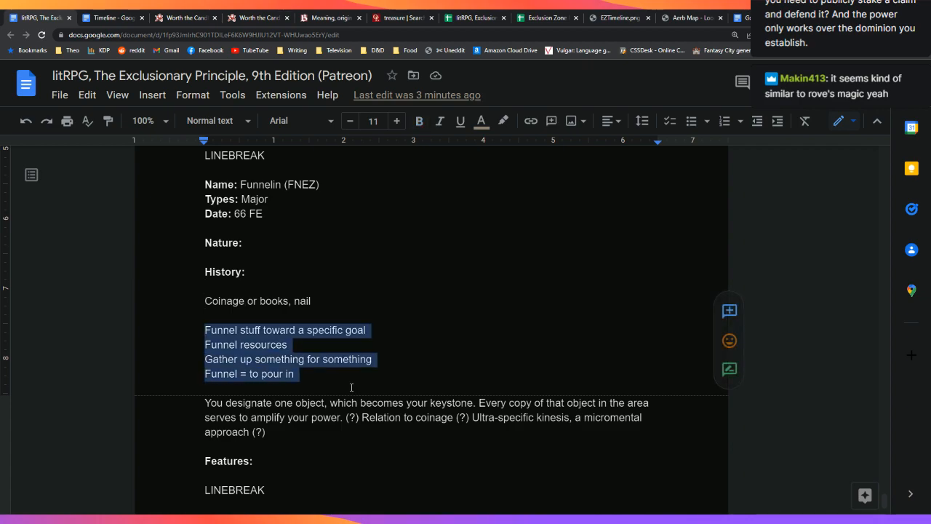
key("Right")
key("Left")
key("shift+Up")
key("shift+Up")
key("shift+Up")
key("shift+Home")
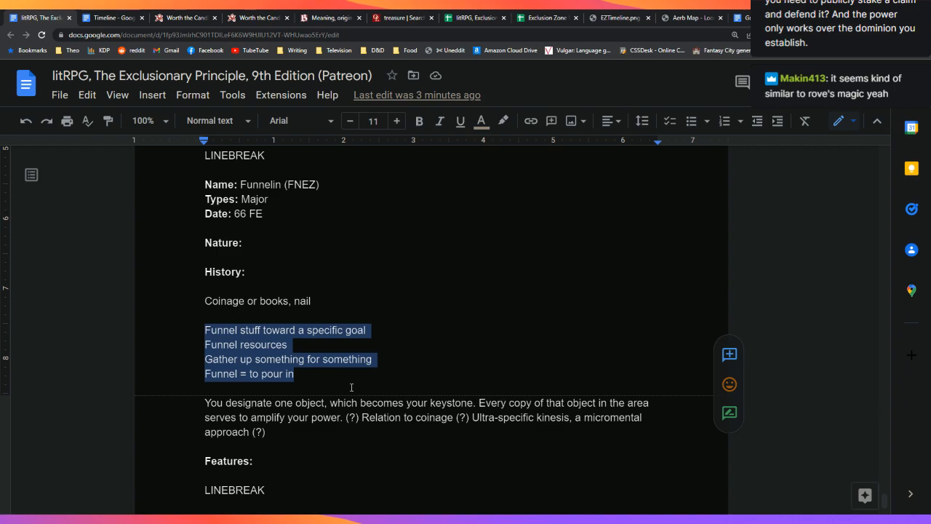
key("Right")
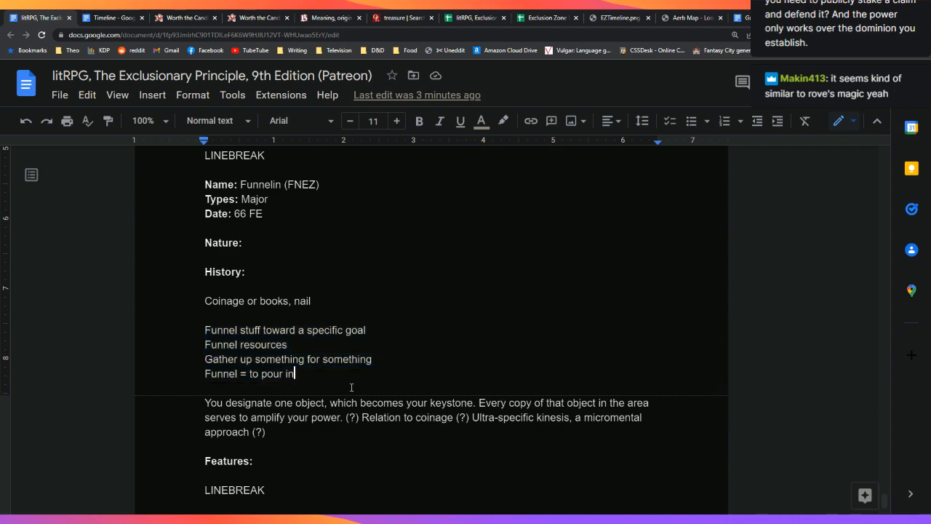
key("Down")
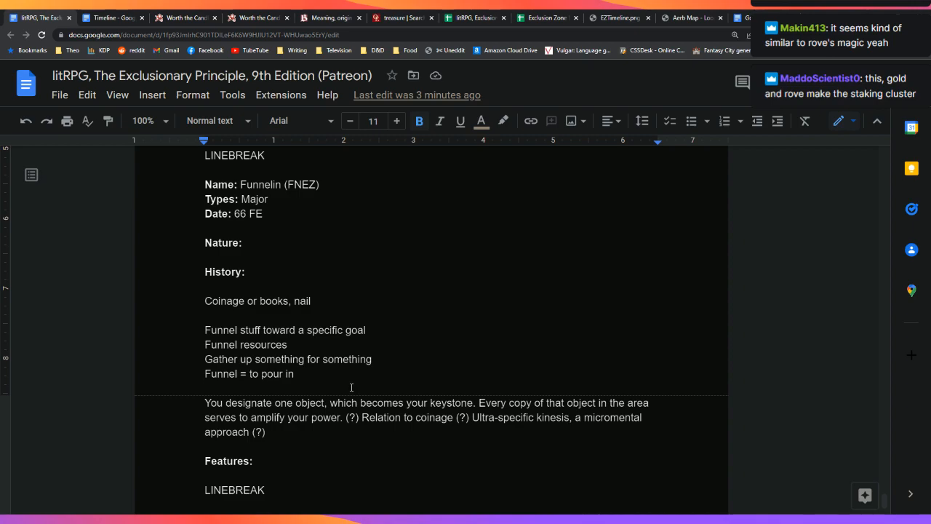
key("Left")
key("shift+Up")
key("shift+Up")
key("shift+Up")
key("shift+Home")
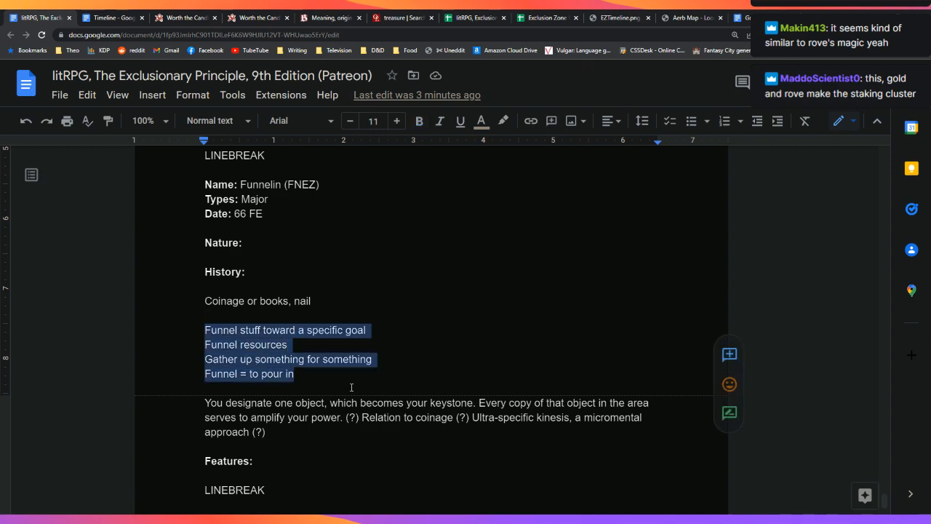
key("Up")
key("Left")
key("Home")
key("Down")
key("Down")
key("Up")
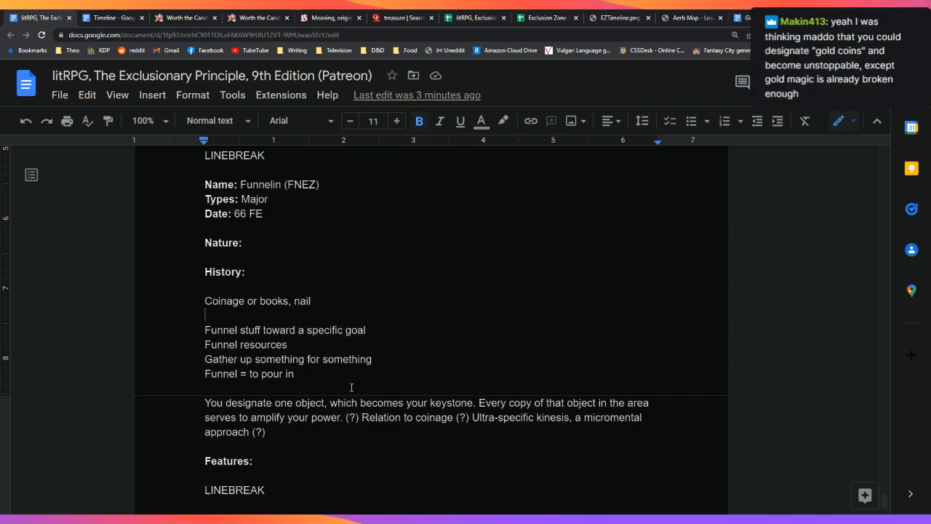
key("Up")
key("Up")
key("Down")
key("Down")
key("Left")
key("Right")
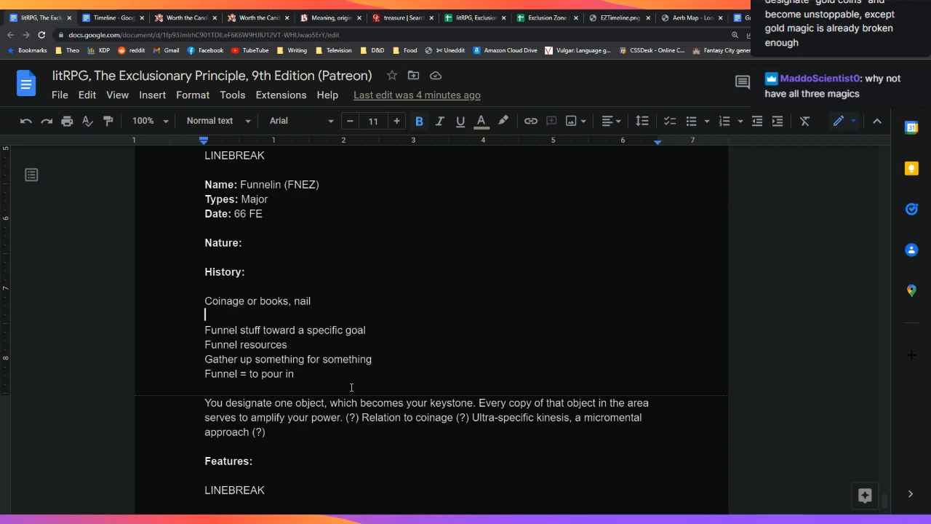
key("Left")
key("Right")
key("Left")
key("Up")
key("Up")
key("Up")
key("Left")
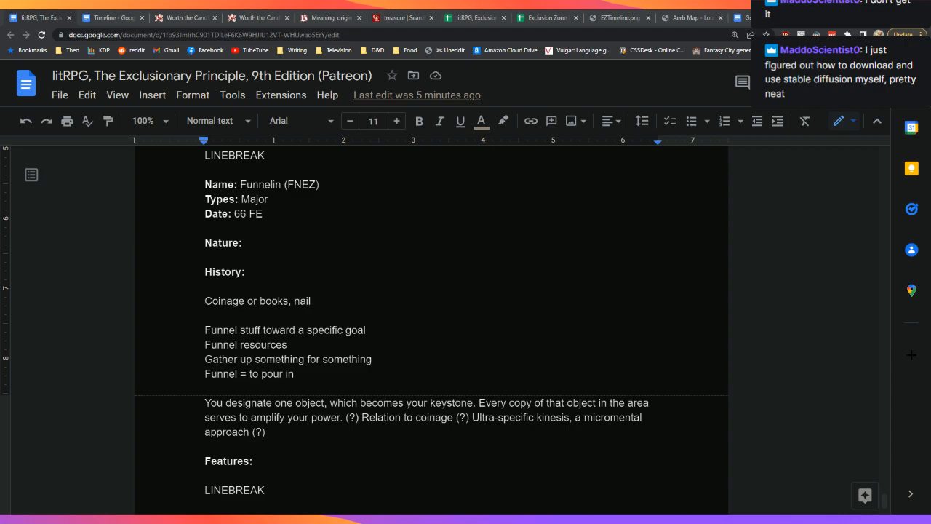
key("alt+Tab")
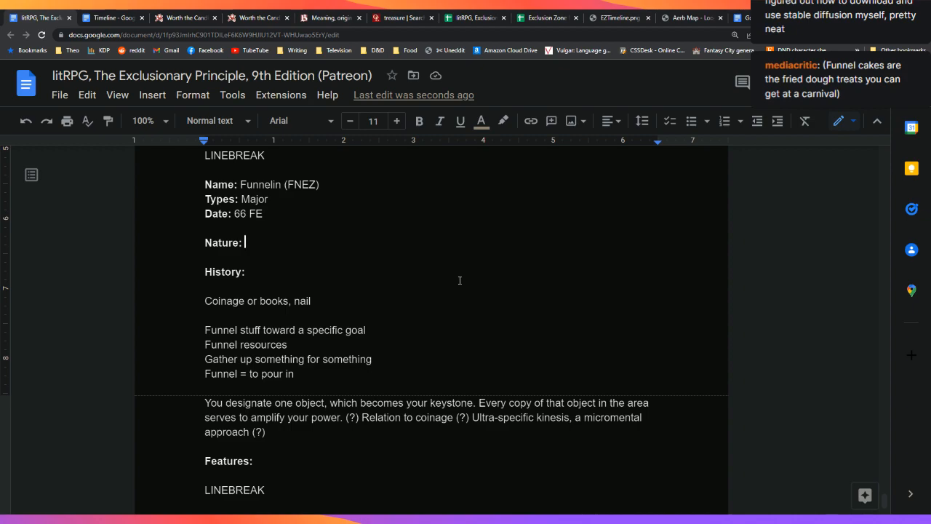
type("f")
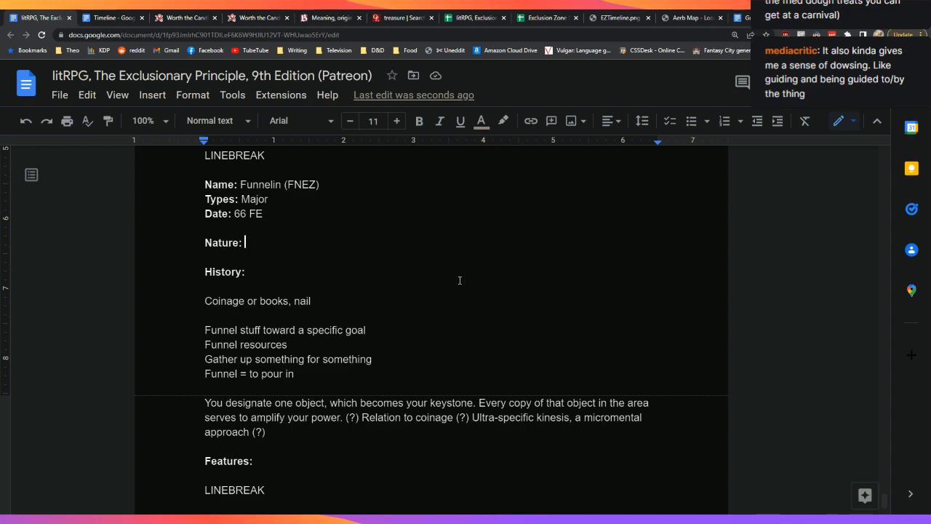
Append "Uniqueness rules (?)" to the end of the keystone paragraph in the Funnelin entry
key("Down")
key("Down")
key("Down")
key("Down")
key("Down")
key("Down")
key("Down")
key("Down")
key("Down")
key("Down")
key("Down")
key("Left")
type("Uniqueness rules (?)")
key("Up")
key("Up")
key("Up")
key("Up")
key("Down")
key("Down")
key("Down")
key("Down")
key("Left")
key("Left")
key("Left")
key("Left")
key("Left")
key("Left")
key("Left")
key("Left")
key("Left")
key("Left")
key("Left")
key("Left")
key("Left")
key("Right")
key("Right")
key("Right")
key("Right")
key("Right")
key("Right")
key("Right")
key("Right")
key("Right")
key("Right")
key("Right")
key("Right")
key("Right")
key("Right")
key("Left")
Add a paragraph below the keystone notes reading "What is good or interesting about this: Coin mages, paper mages, textile mages"
key("Return")
key("Return")
type("What is good or interesting a")
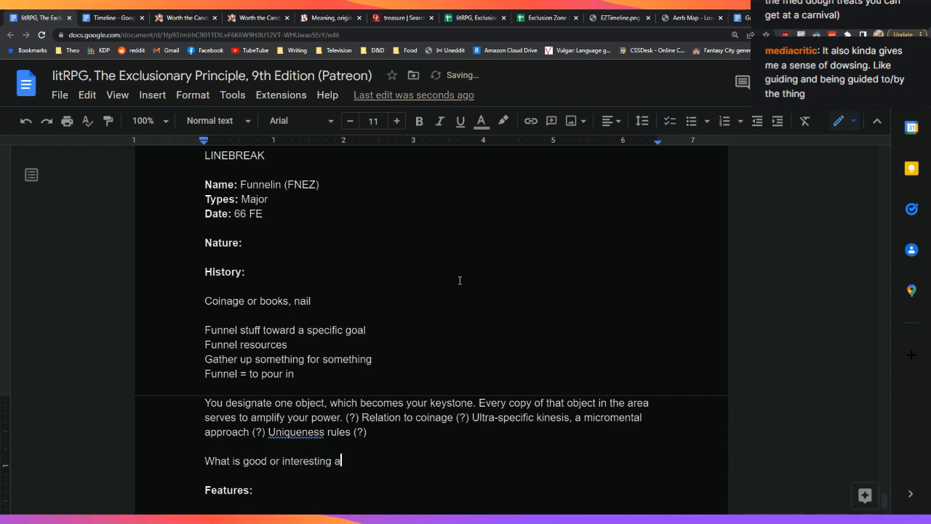
type("bout this:")
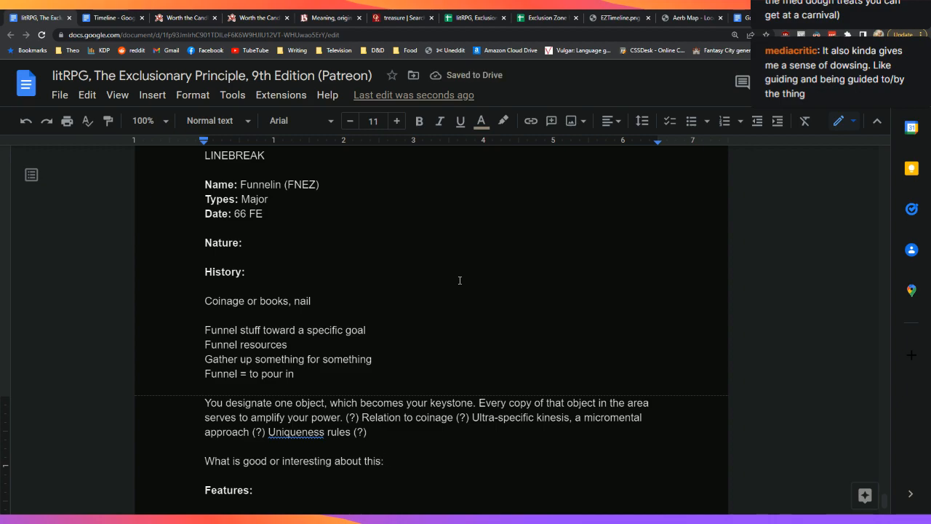
type("Coin mages")
type(", paper ")
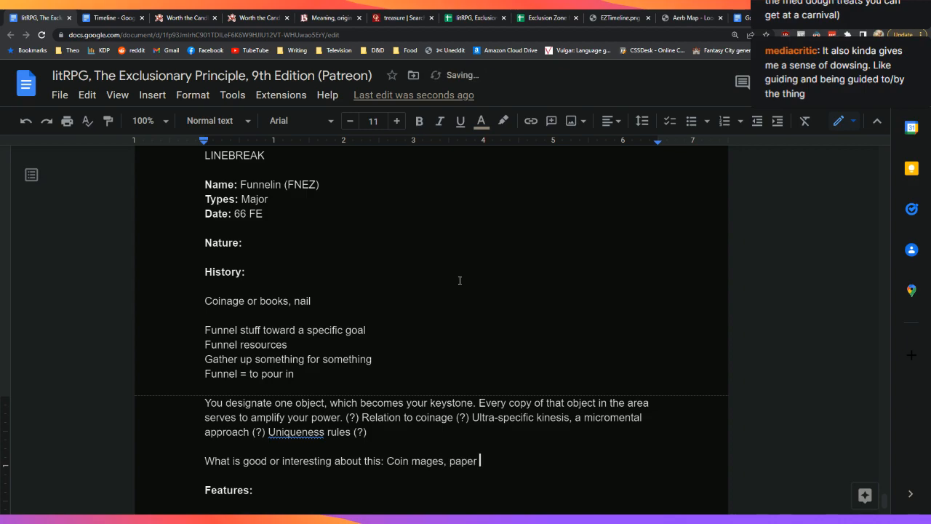
type("mages, textile mages")
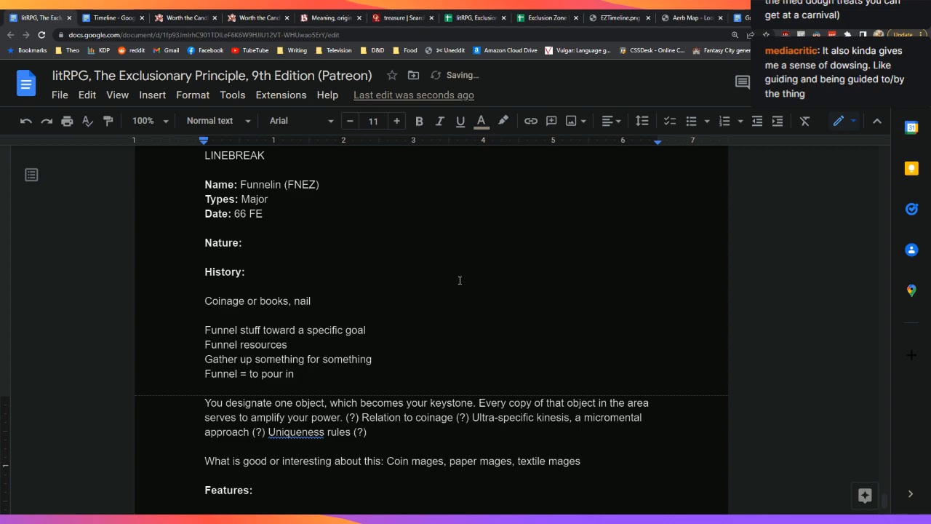
Continue the new paragraph with ", microbenders, all getting stronger with the Industrial Revolution, meditations on factory sameness?"
type(", microbenders,")
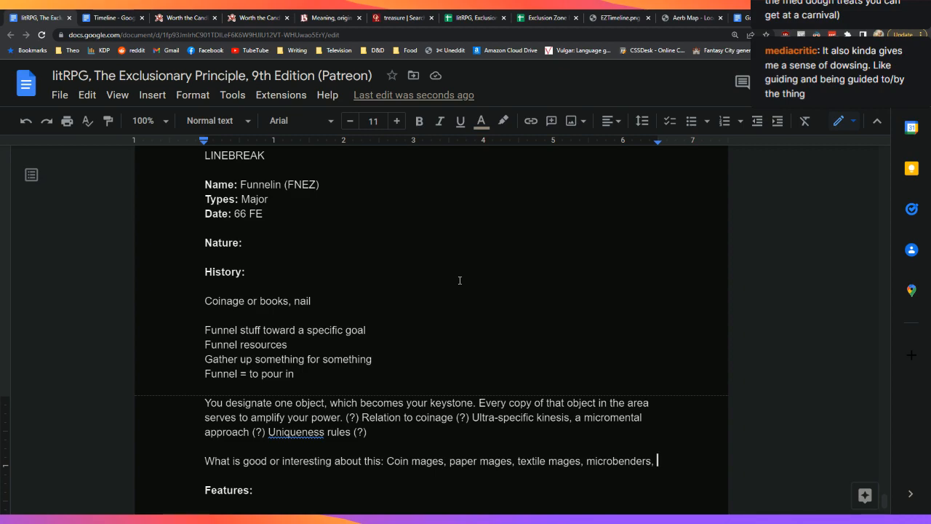
type("all g")
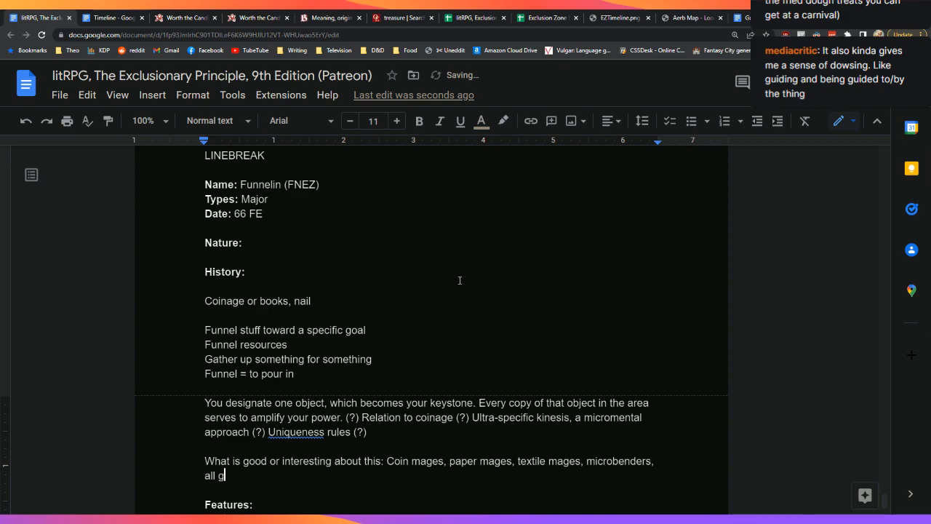
type("etting stronger with the Ind")
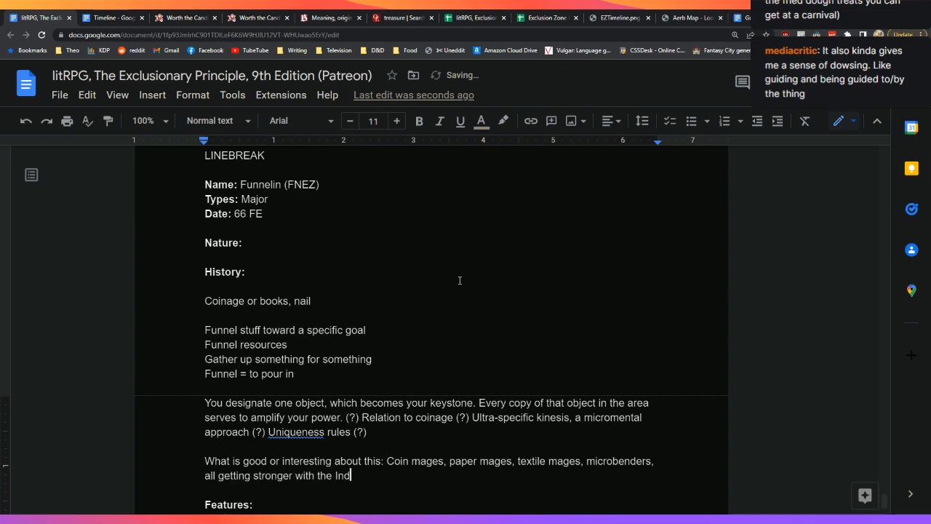
type("ustrial Revolution, ")
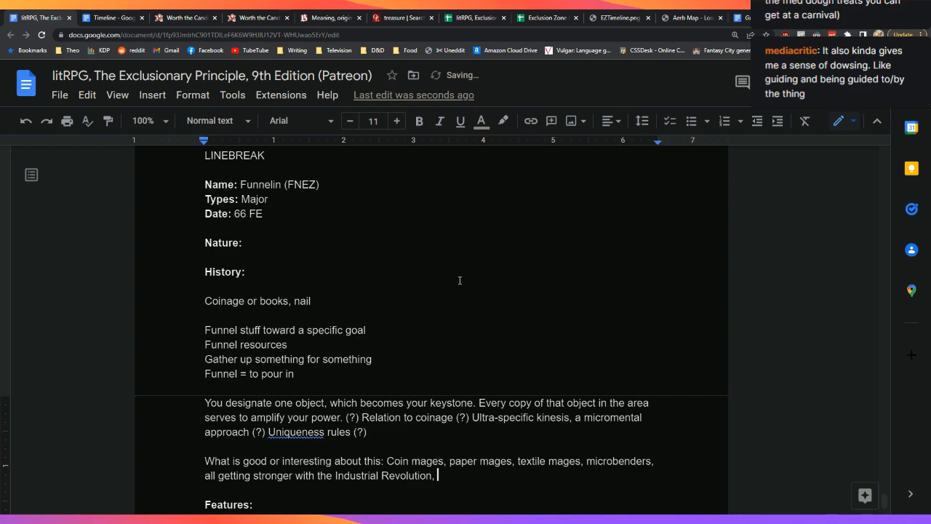
type("meditations on sm")
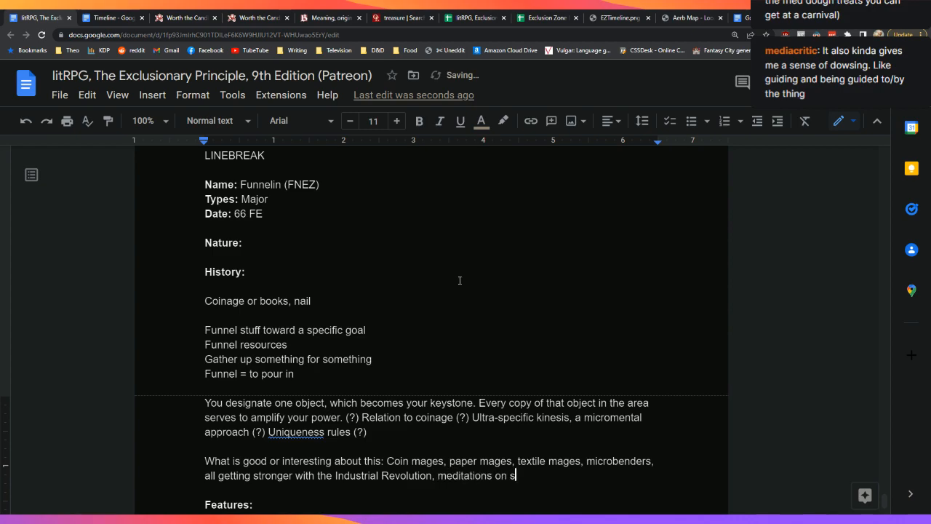
key("BackSpace")
key("BackSpace")
type("factory sameness?")
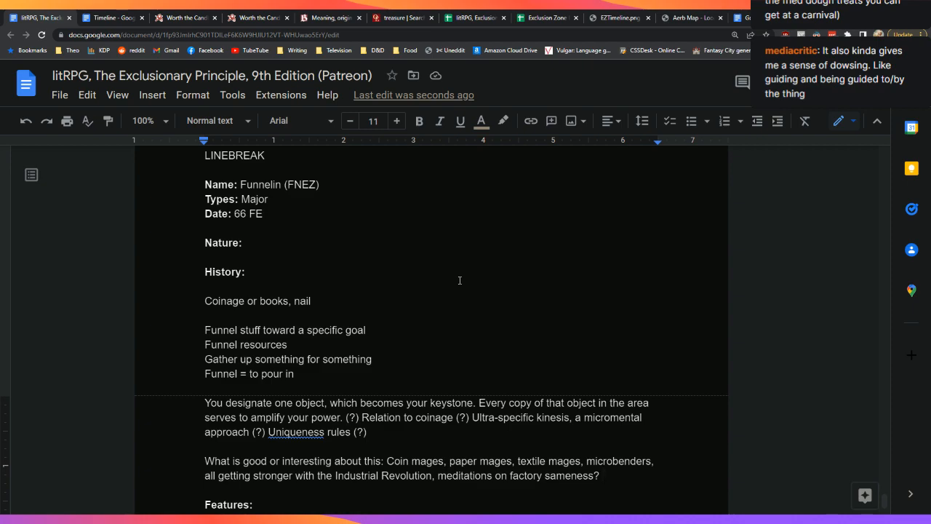
type("The idea th")
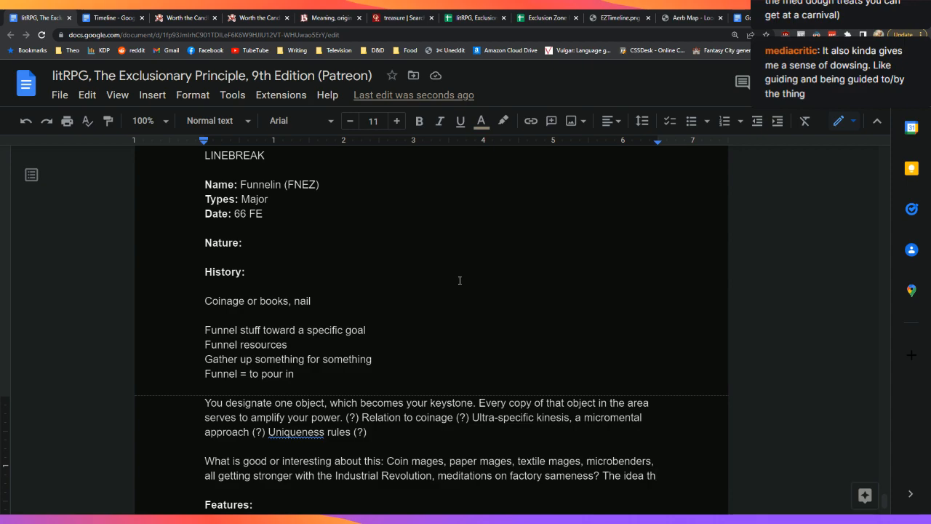
key("BackSpace")
key("BackSpace")
key("BackSpace")
key("BackSpace")
key("BackSpace")
key("BackSpace")
key("BackSpace")
key("BackSpace")
key("BackSpace")
key("BackSpace")
key("BackSpace")
key("BackSpace")
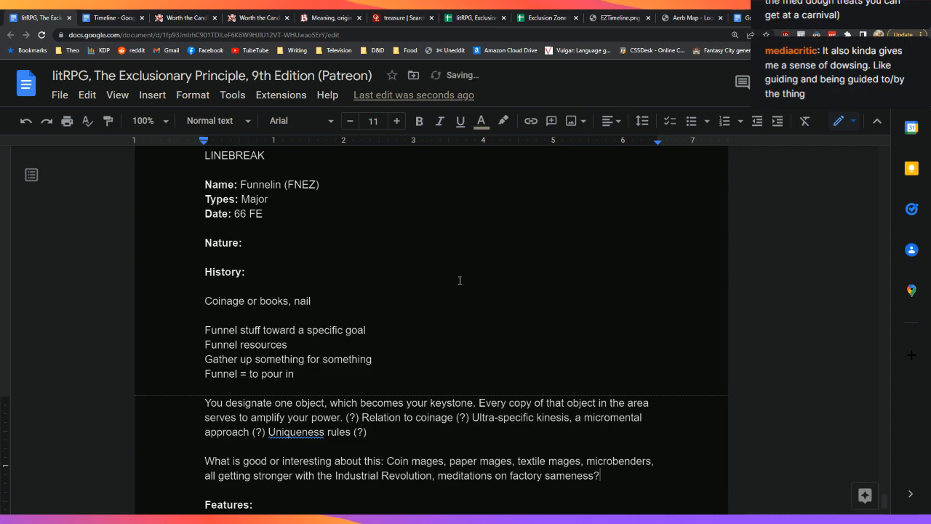
type("?")
key("Up")
key("Up")
key("Up")
key("Up")
key("Up")
key("Up")
key("Up")
key("Up")
key("Up")
key("Up")
key("Up")
key("Up")
key("Up")
key("Up")
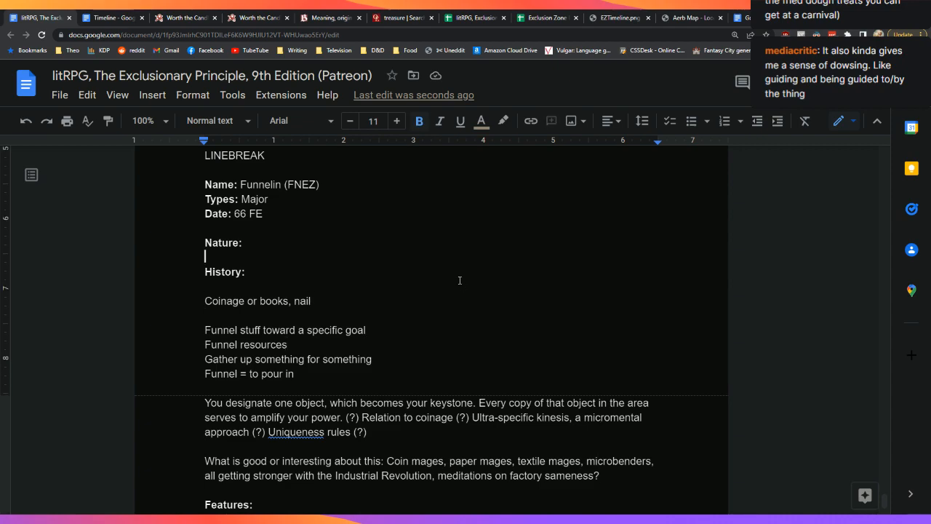
key("Down")
key("Down")
key("Down")
key("Down")
key("Down")
key("Down")
key("Down")
key("Down")
key("Down")
key("Down")
key("Down")
key("Down")
key("Down")
key("Down")
key("Down")
key("Down")
key("Down")
key("Down")
key("Up")
key("Up")
key("Up")
key("Up")
key("Up")
key("Up")
key("Up")
key("Up")
key("Up")
key("Up")
key("Up")
key("Up")
key("Up")
key("Up")
key("Up")
key("Up")
key("Up")
key("Up")
key("Up")
key("Up")
key("Up")
key("Up")
key("Down")
key("Down")
key("Down")
key("Down")
key("Down")
key("Down")
key("Down")
key("Down")
key("Down")
key("Down")
key("Down")
key("Down")
key("Down")
key("Down")
key("Down")
key("Down")
key("Down")
key("Down")
key("Down")
key("Up")
key("Left")
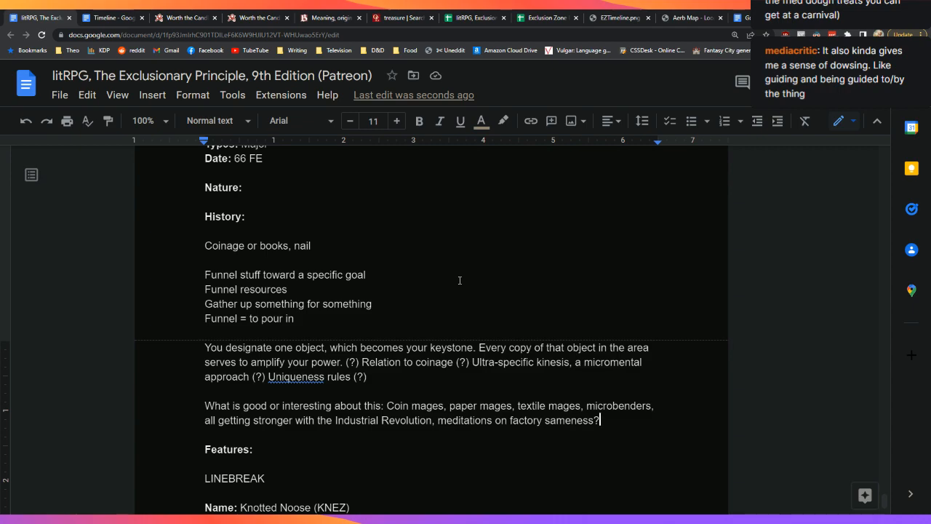
Check the Funnel Magic row in the Exclusions List spreadsheet, and return to the Funnelin notes in the Exclusionary Principle document
left_click(452, 13)
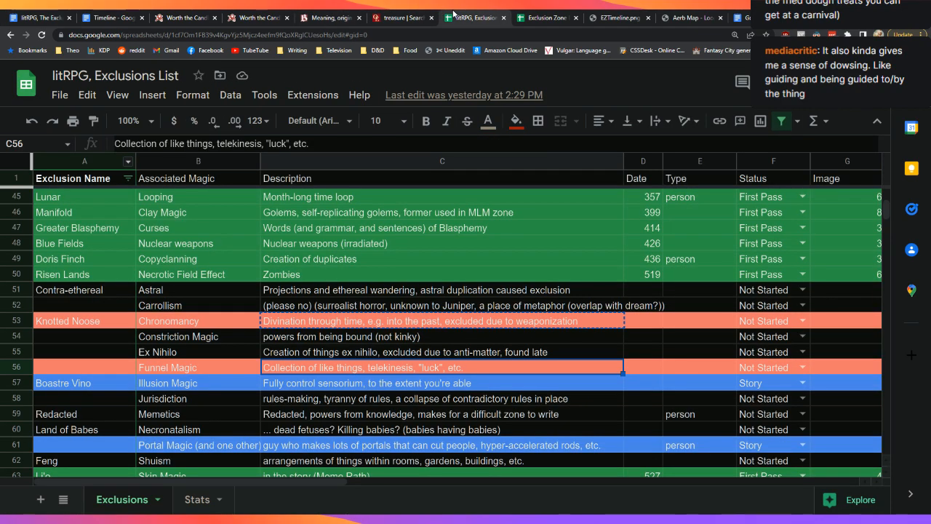
left_click(35, 16)
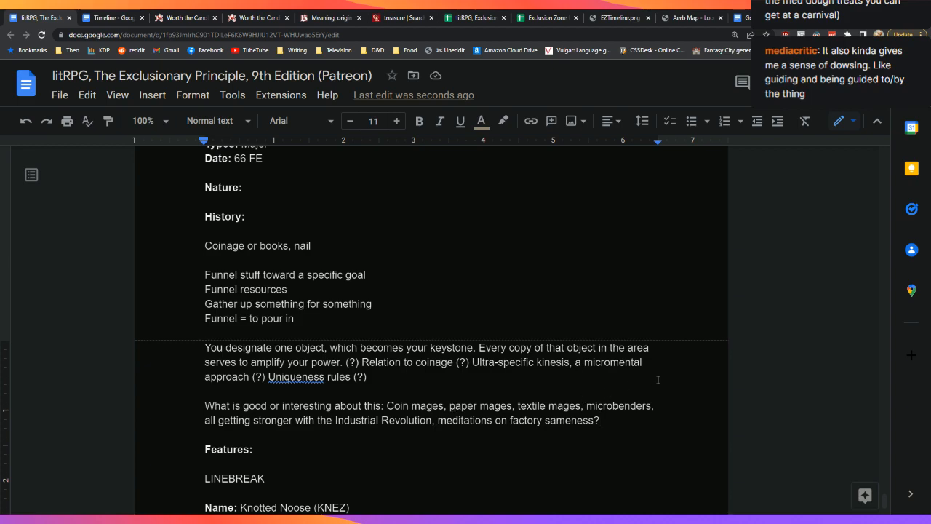
scroll(656, 379, "down", 1)
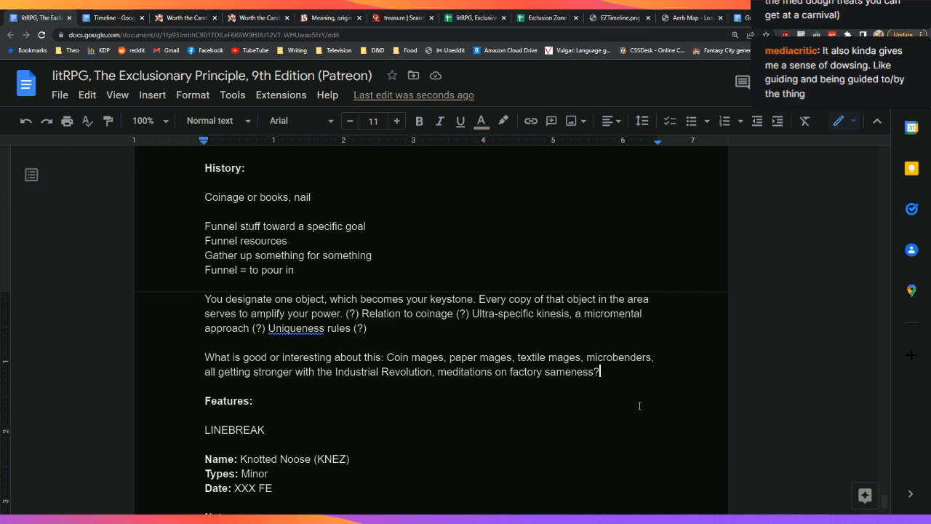
key("Return")
key("BackSpace")
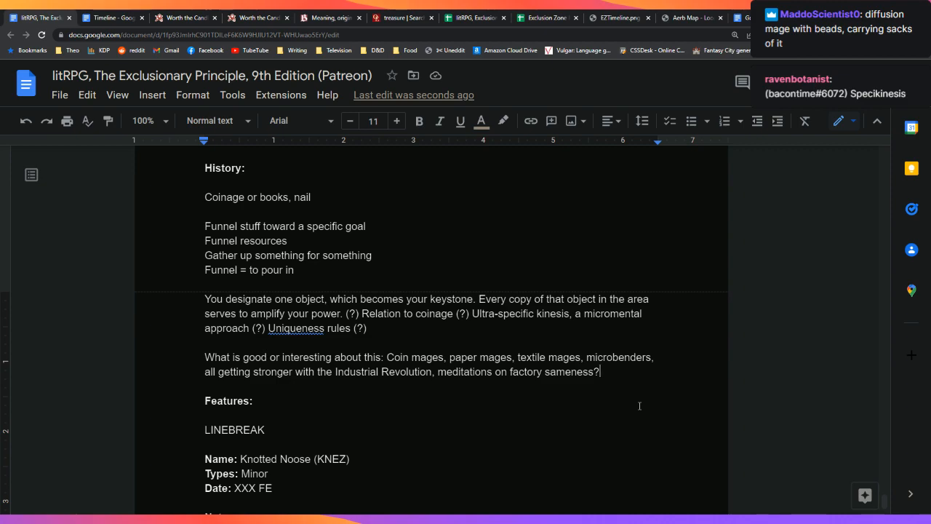
key("BackSpace")
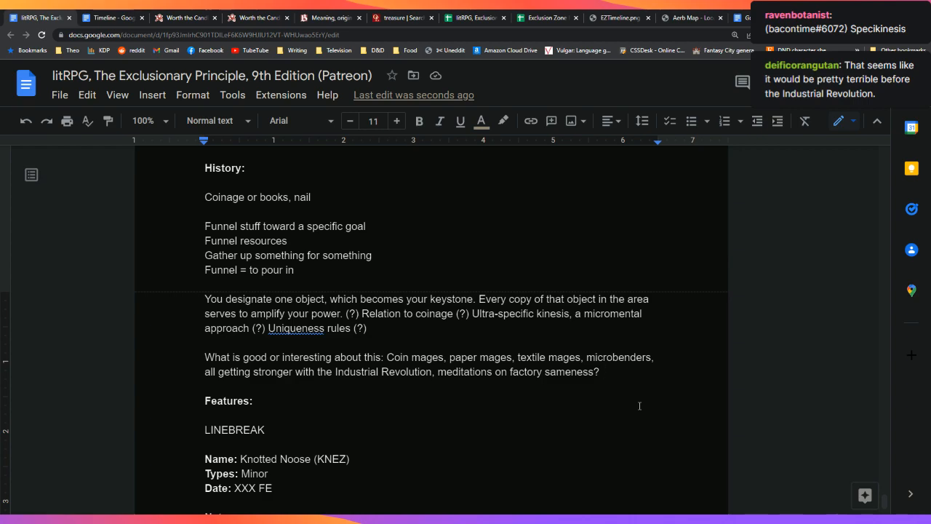
key("BackSpace")
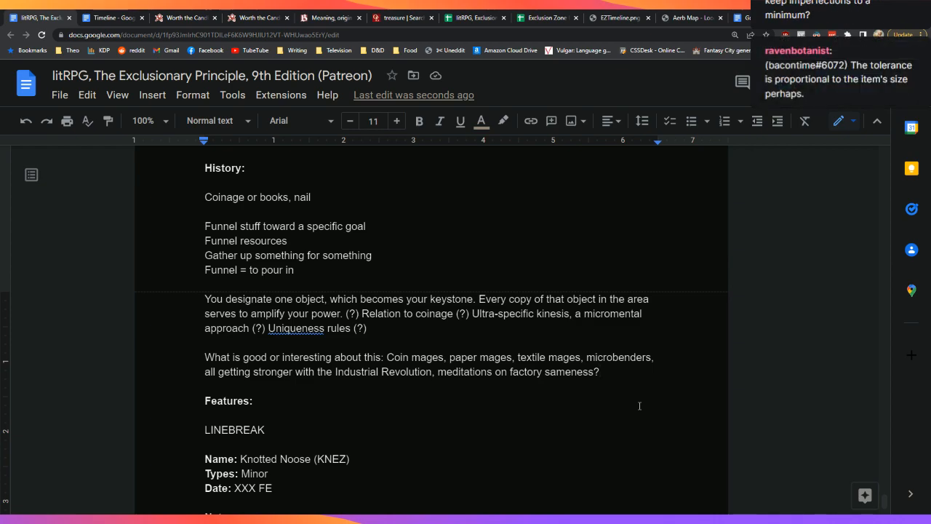
key("Return")
key("Return")
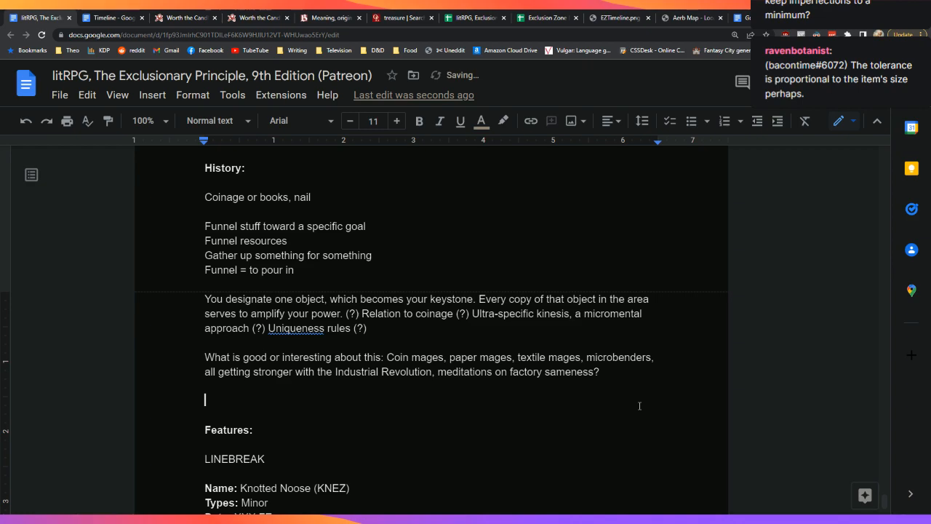
key("BackSpace")
key("BackSpace")
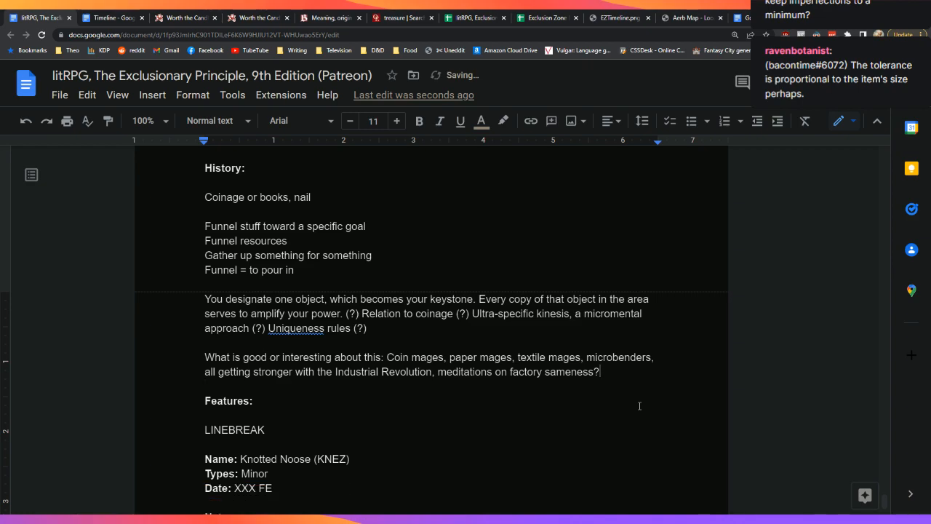
Append "Limitations on power based on similarity/imperfections" to the end of the keystone paragraph in the Funnelin entry
key("Up")
key("Up")
key("BackSpace")
type("Limitations on power bas")
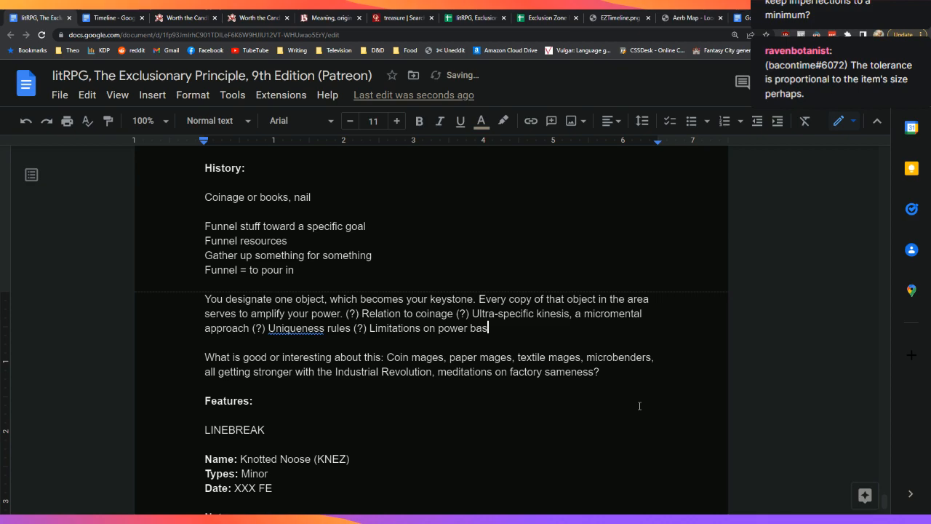
type("ed on similalrity")
key("BackSpace")
key("BackSpace")
key("BackSpace")
key("BackSpace")
key("BackSpace")
key("BackSpace")
type("arity/")
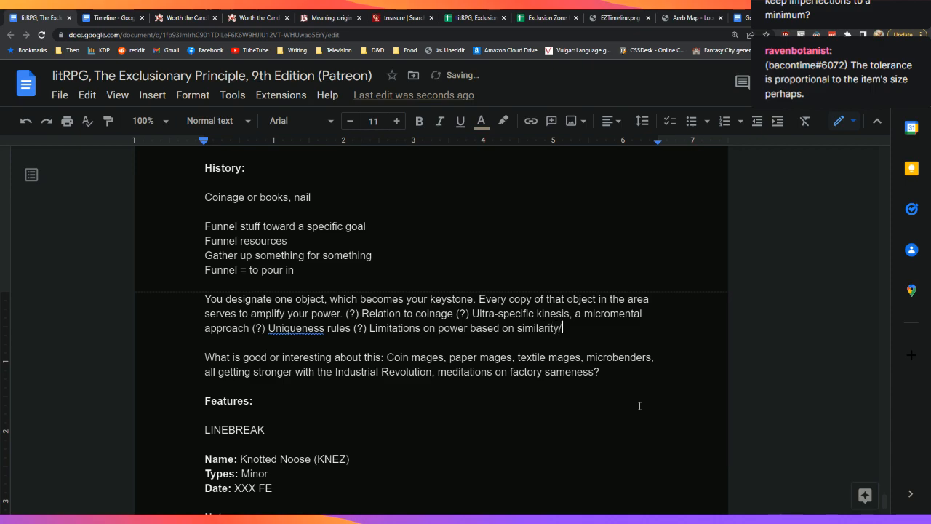
type("imperfections")
Review the Funnelin entry from its name, type and date lines through the brainstorming notes, ending at the History field
key("Up")
key("Up")
key("Up")
key("Up")
key("Up")
key("Up")
key("Up")
key("Up")
key("Up")
key("Up")
key("Up")
key("Up")
key("Up")
key("Up")
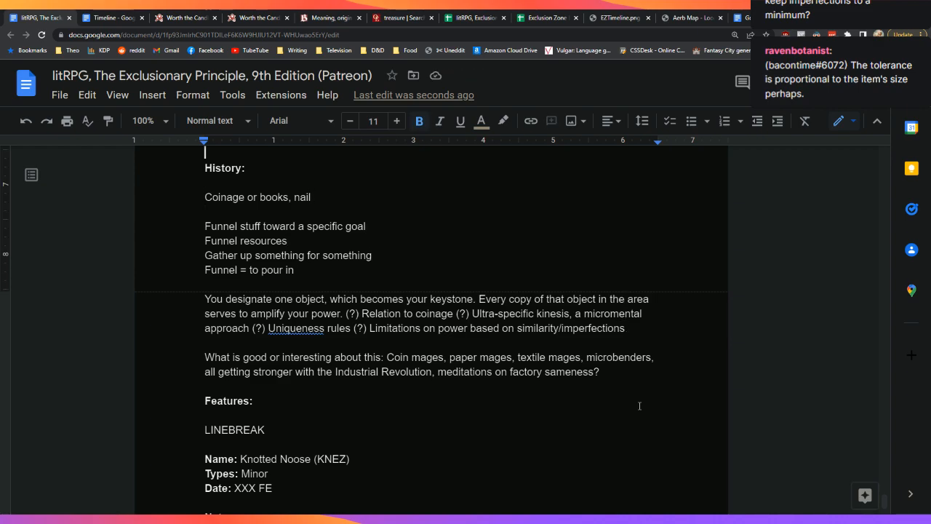
key("Up")
key("Up")
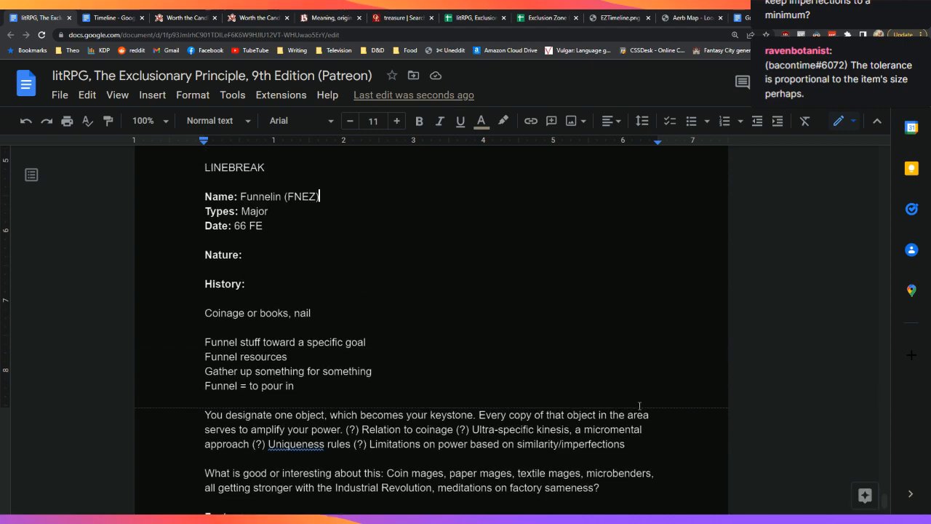
key("Down")
key("Down")
key("Down")
key("Down")
key("Down")
key("Down")
key("Down")
key("Down")
key("Down")
key("Down")
key("Down")
key("Down")
key("Down")
key("Down")
key("Down")
key("Down")
key("Down")
key("Down")
key("Down")
key("Down")
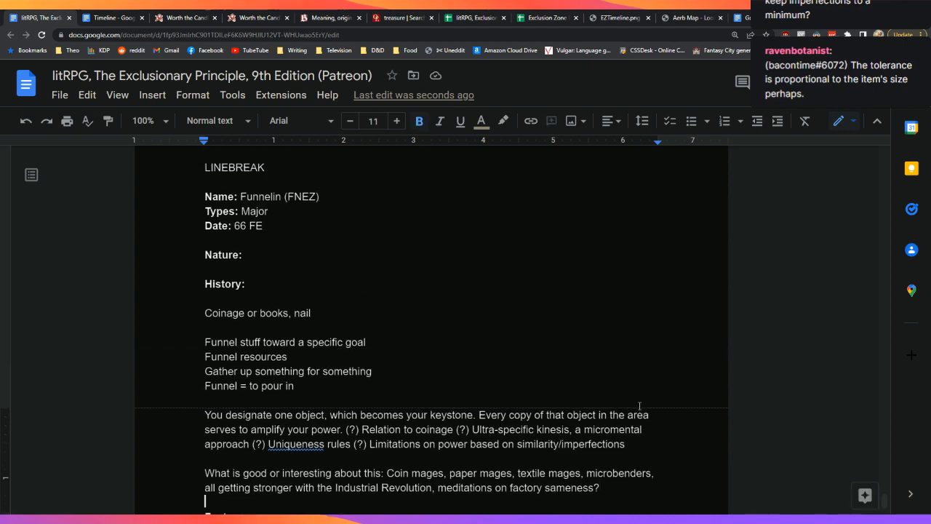
key("Up")
key("Left")
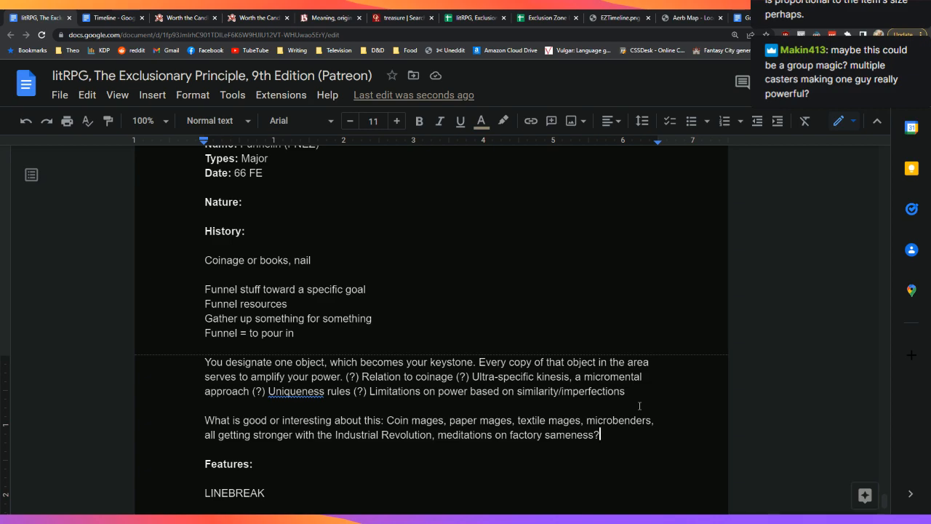
key("Up")
key("Up")
key("Up")
key("Up")
key("Up")
key("Up")
key("Up")
key("Up")
key("Up")
key("Up")
key("Up")
key("Up")
key("Up")
key("Up")
key("Up")
key("Up")
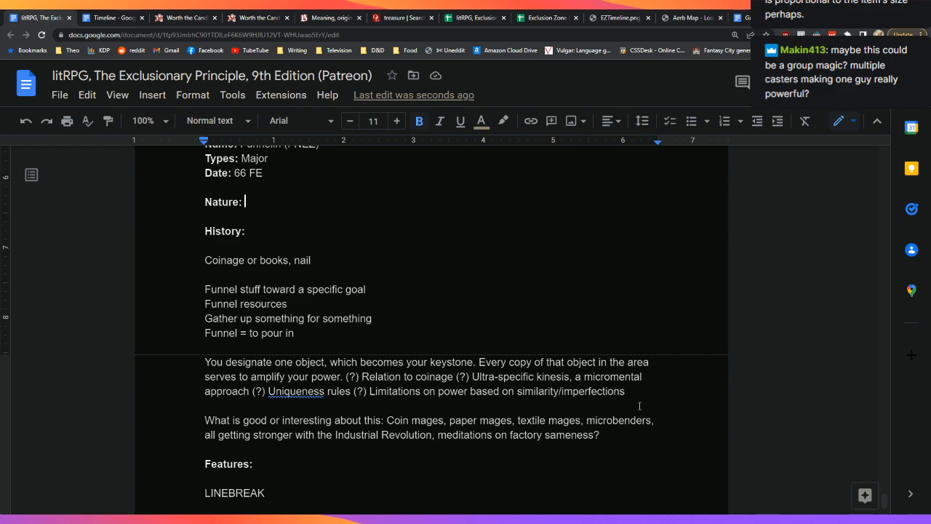
key("Down")
key("Down")
key("Up")
key("Up")
key("Up")
key("Up")
key("Up")
key("Up")
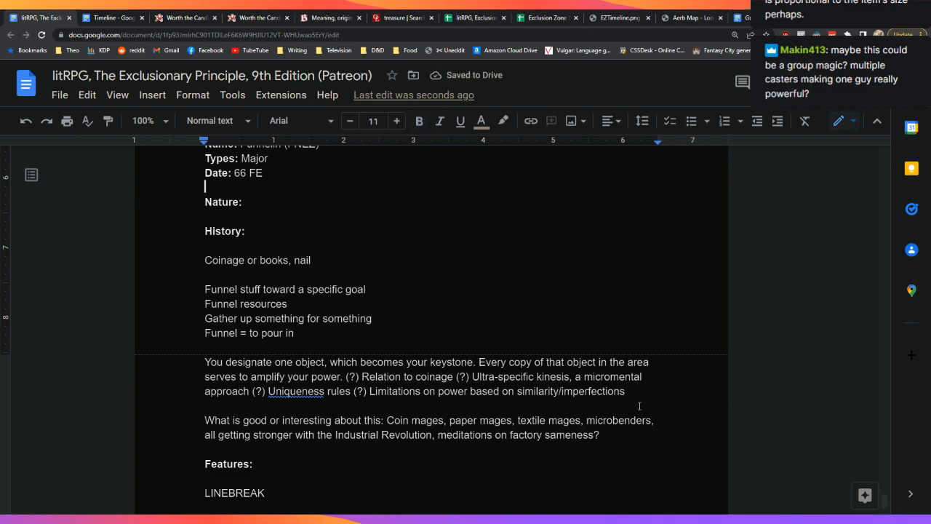
key("Down")
key("Down")
key("Down")
key("Down")
key("Down")
key("Down")
key("End")
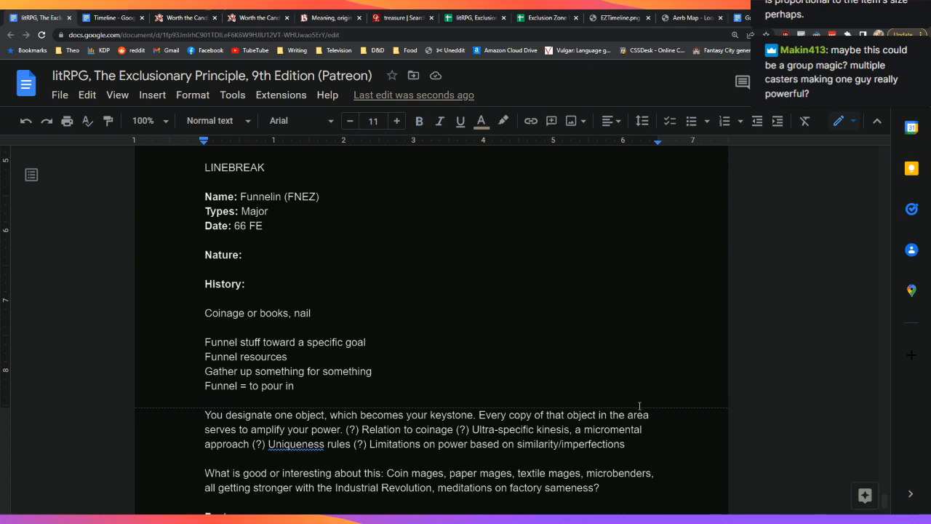
Look up the definition of "species" in a new browser tab and examine its expanded definitions and word origin
key("ctrl+t")
type("defin")
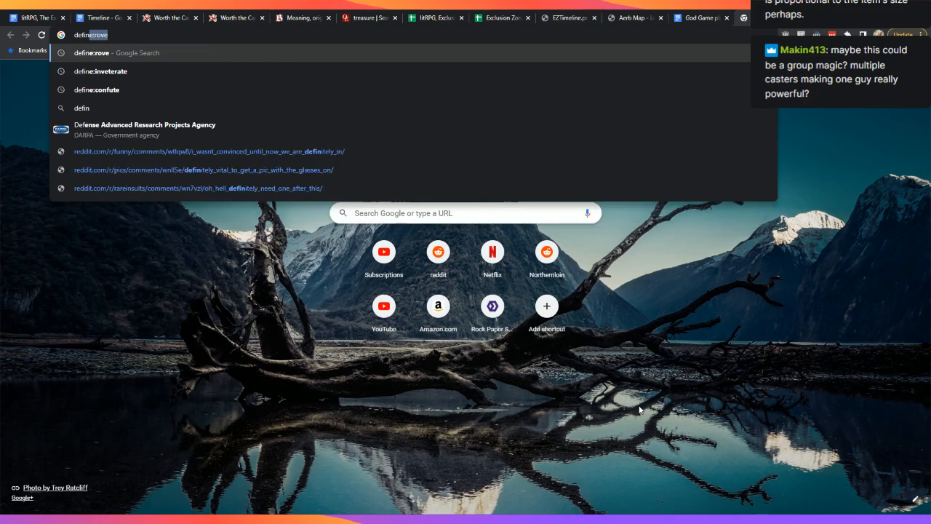
type("e:species")
key("Return")
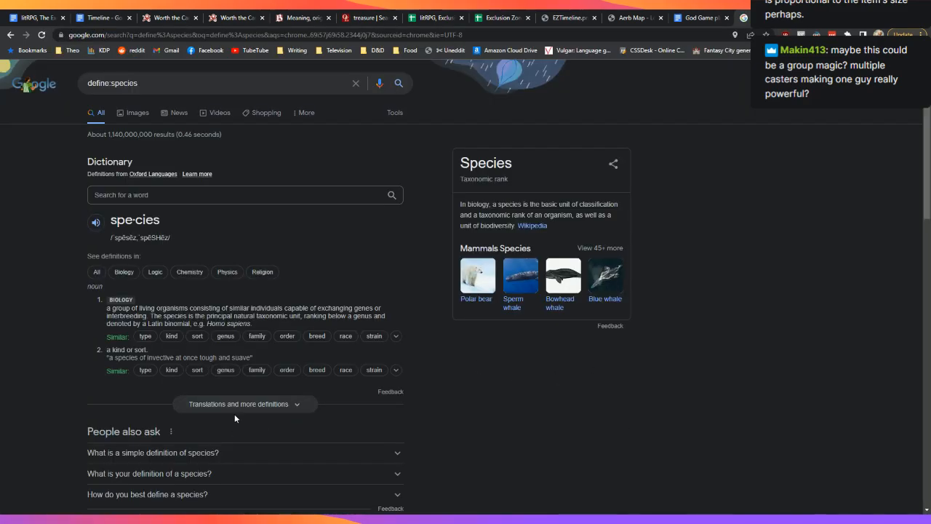
left_click(231, 407)
scroll(58, 338, "down", 3)
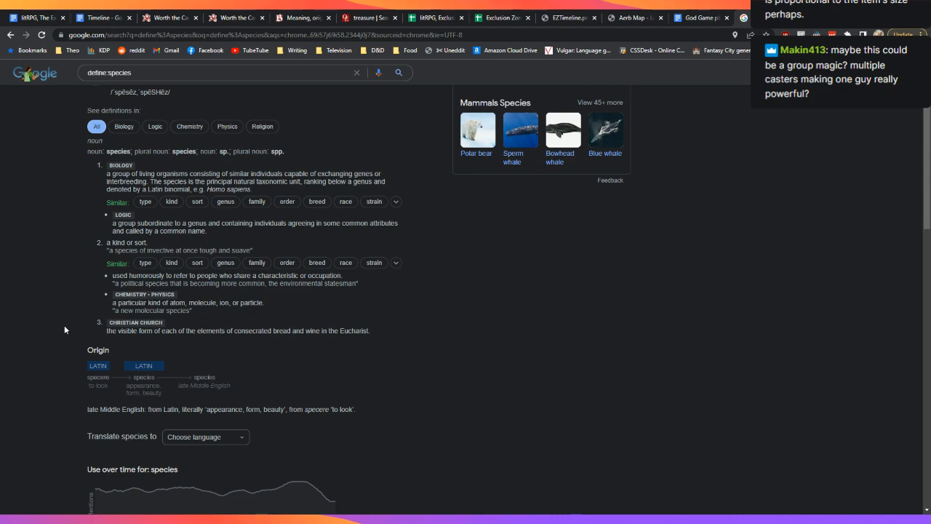
Change the dictionary search to "define:specie" to look up that word's meaning
scroll(64, 330, "up", 1)
left_click(246, 98)
left_click(291, 73)
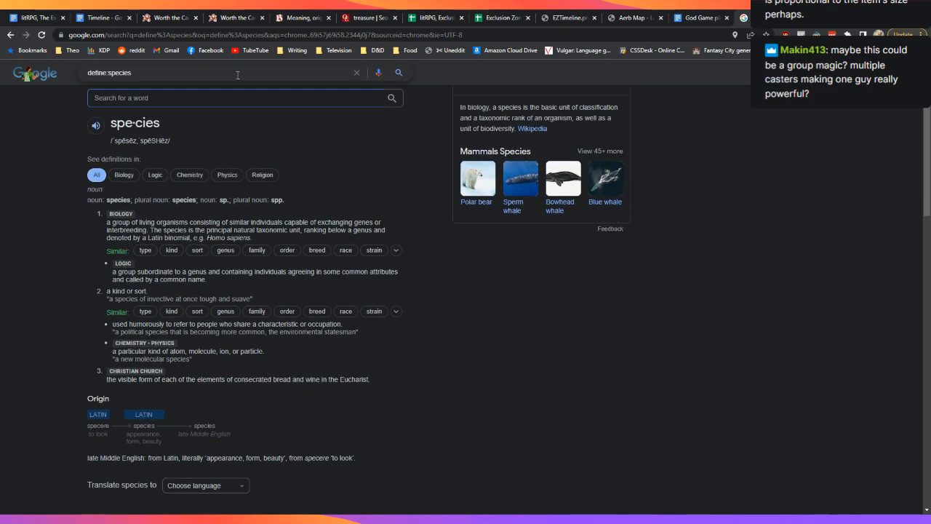
key("BackSpace")
key("Return")
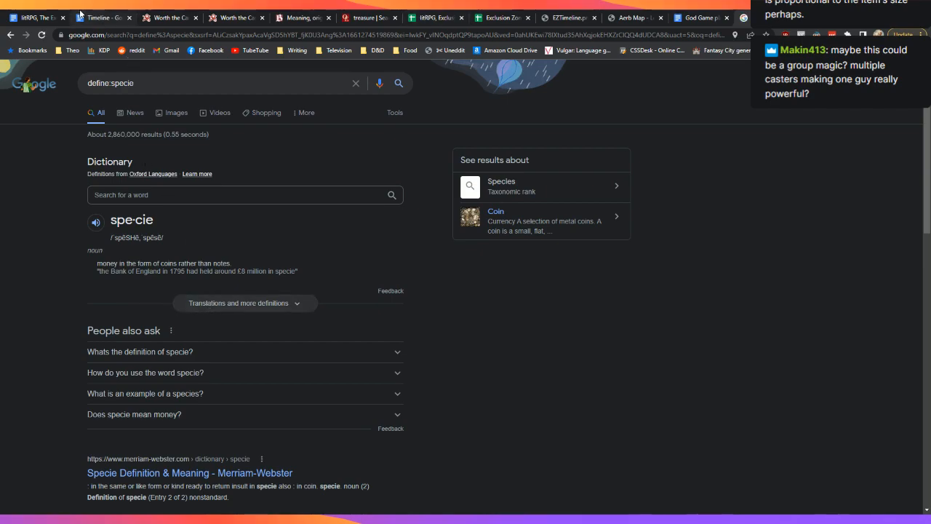
Return to the Exclusionary Principle document and begin Funnelin's History field with "Speciekinesis was a historical form of"
left_click(32, 17)
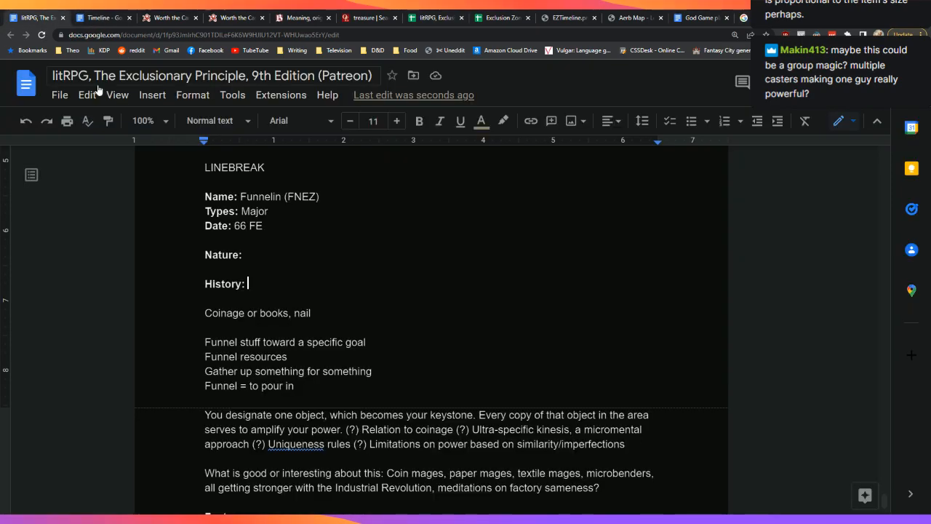
left_click(330, 282)
type("Spec")
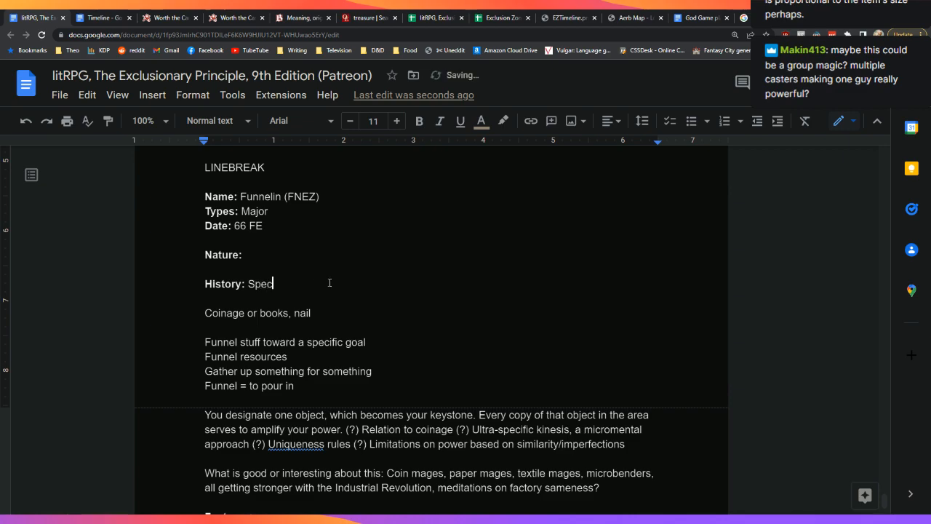
type("iekne")
key("BackSpace")
key("BackSpace")
type("en")
key("BackSpace")
key("BackSpace")
key("BackSpace")
type("kinesis was a historical form of ")
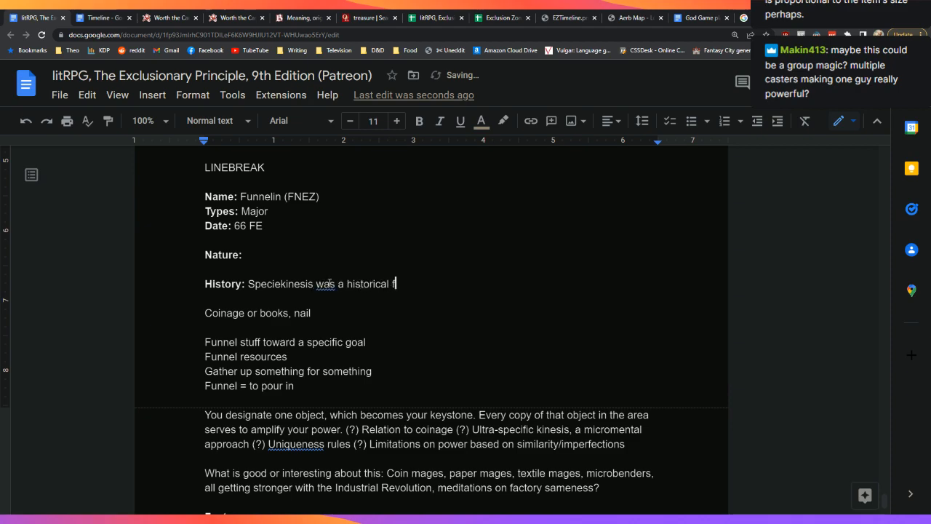
Finish the History sentence with "magic that relied upon duplicates of a crafted item." and close the specie definition page
type("magic that relied upon m")
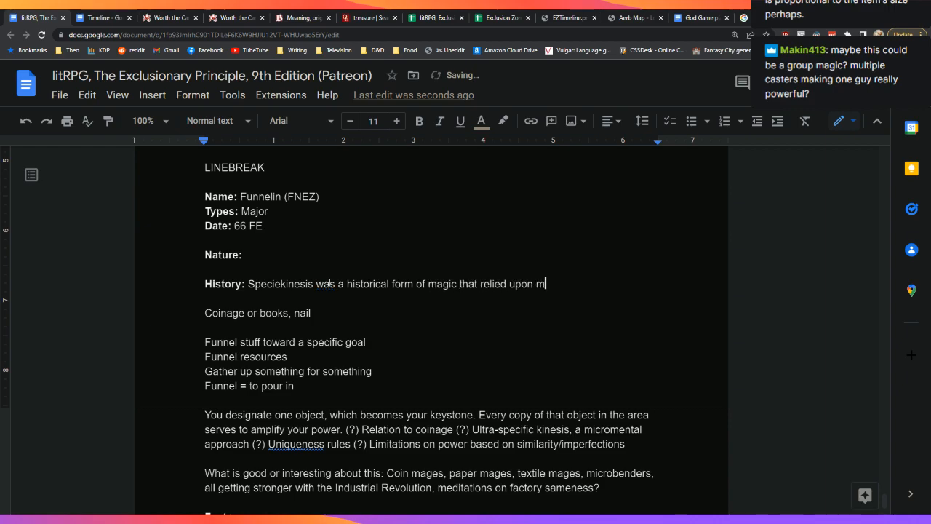
key("BackSpace")
type("duplicates of a crat")
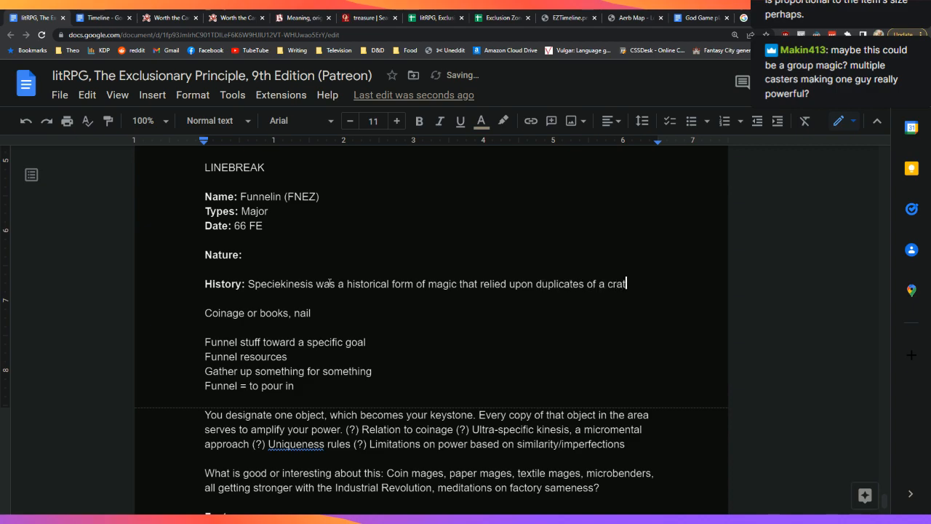
key("BackSpace")
type("fted item")
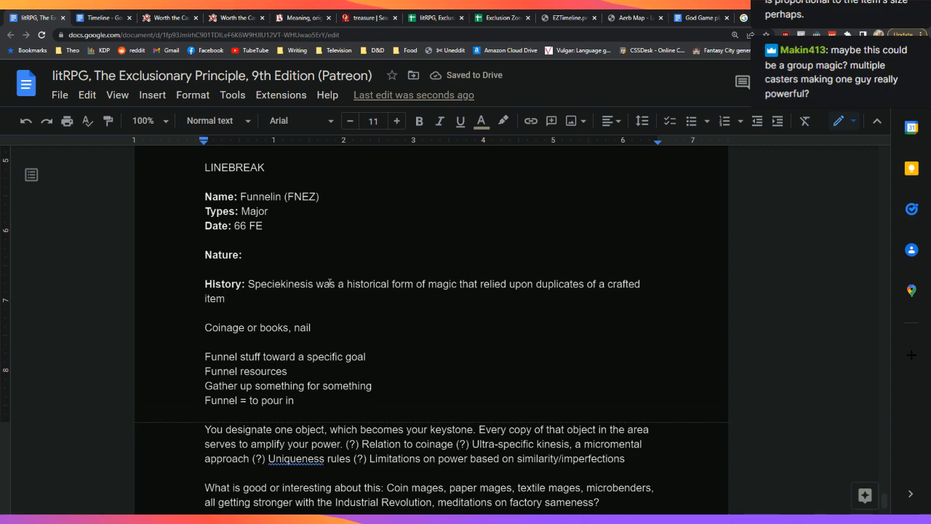
type(".")
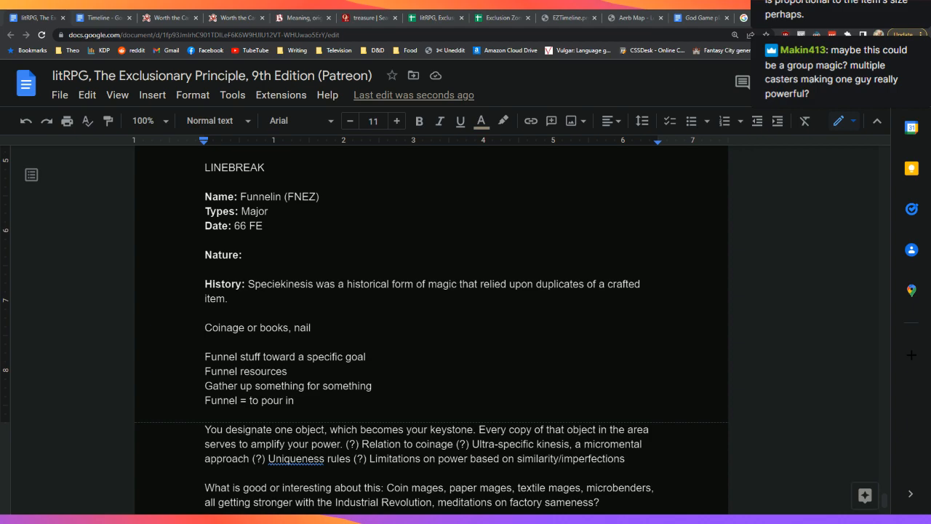
key("alt+Tab")
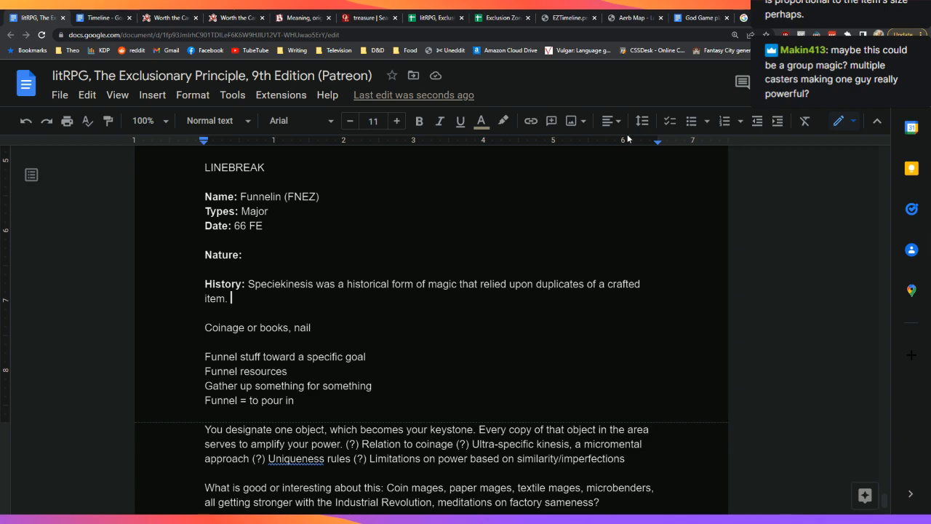
left_click(795, 18)
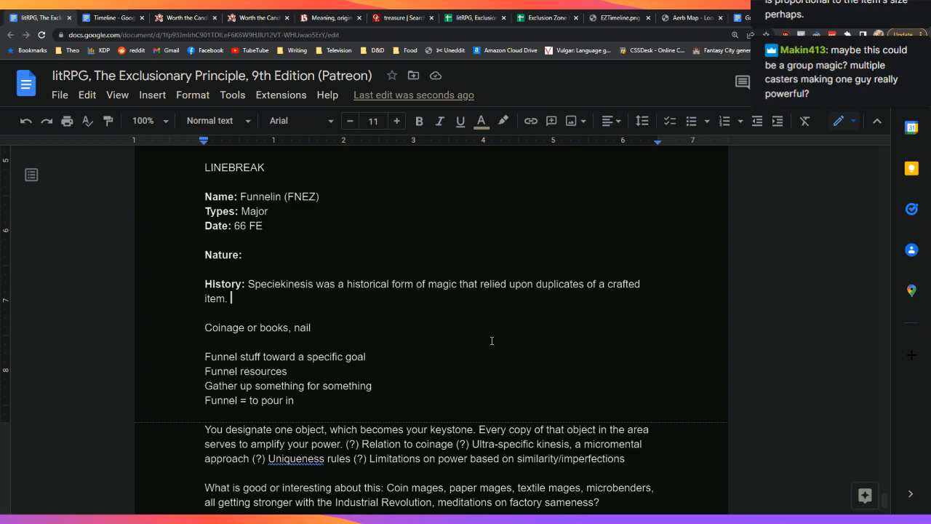
Add the paragraph "[TODO: Is Rove using a branch of Funnel Magic?]" above the LINEBREAK preceding the Funnelin entry, and return to the Funnelin notes
key("Up")
key("Up")
key("Up")
key("Up")
key("Up")
key("Up")
key("Up")
key("Up")
key("Up")
key("Up")
key("Up")
key("Up")
key("Down")
key("Down")
key("Left")
key("Return")
key("Return")
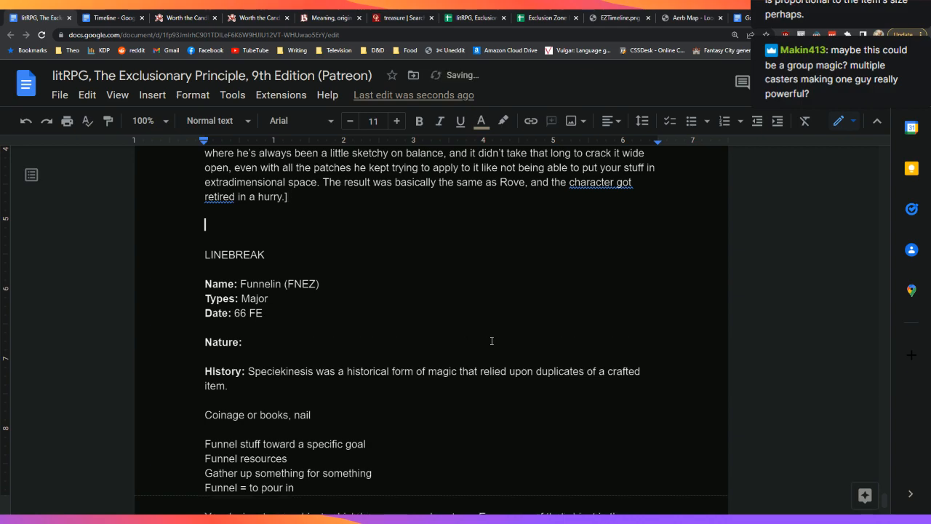
type("[TODO: Is Rove using a ")
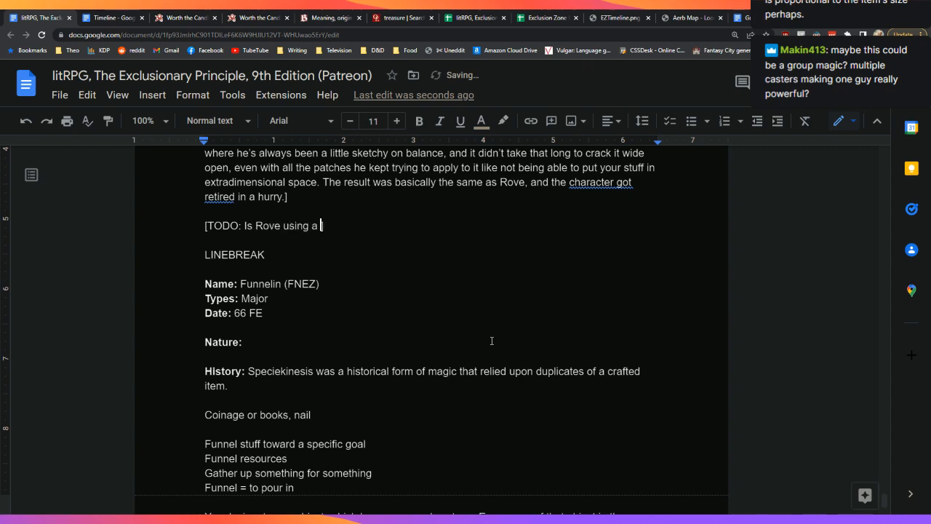
type("branch of Funnel Magic?]")
key("Down")
key("Down")
key("Down")
key("Down")
key("Down")
key("Down")
key("Down")
key("Down")
key("Down")
key("Down")
key("Down")
key("Down")
key("Down")
key("Down")
key("Down")
key("Down")
key("Down")
key("Down")
key("Down")
key("Down")
key("Down")
key("Down")
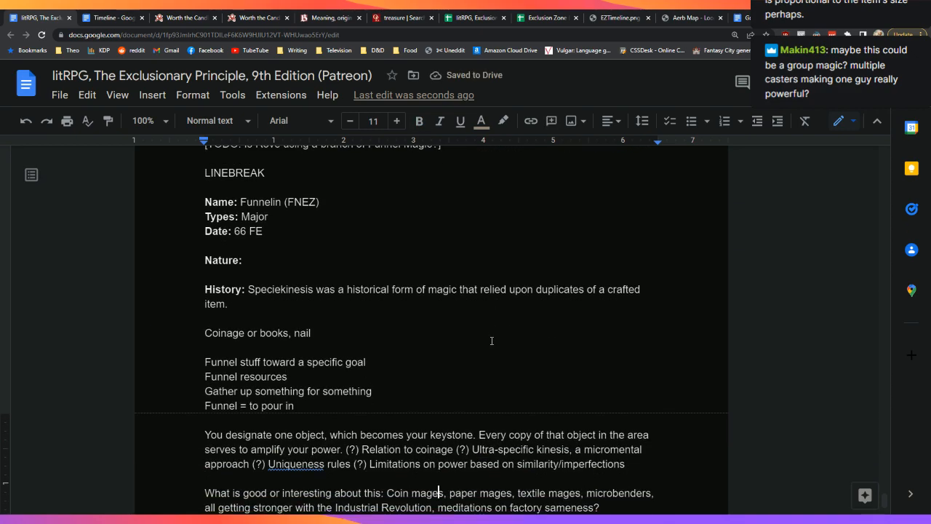
Return to the end of Funnelin's opening History sentence and insert blank lines between it and the brainstorming notes
scroll(491, 341, "down", 1)
key("Up")
key("Up")
key("Up")
key("Up")
key("Up")
key("Up")
key("Up")
key("Up")
key("Up")
key("Up")
key("Up")
key("Up")
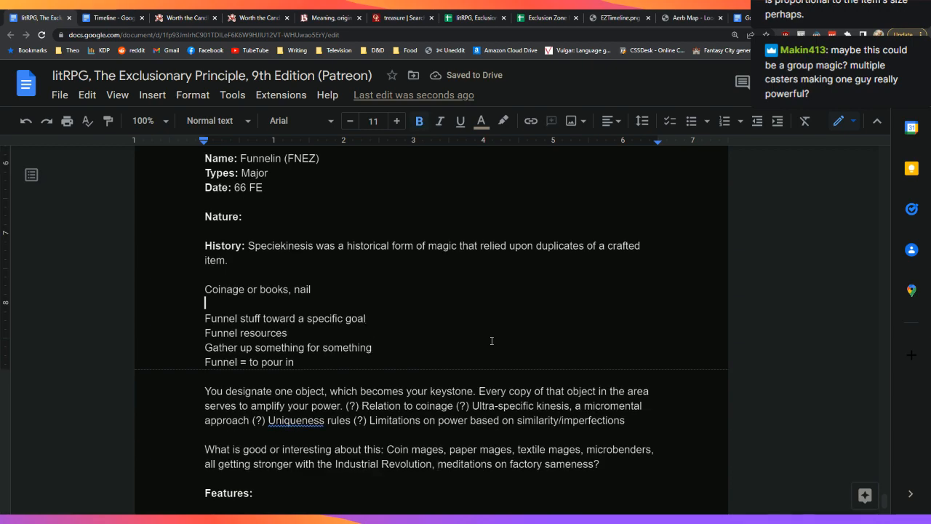
key("BackSpace")
key("BackSpace")
type(".")
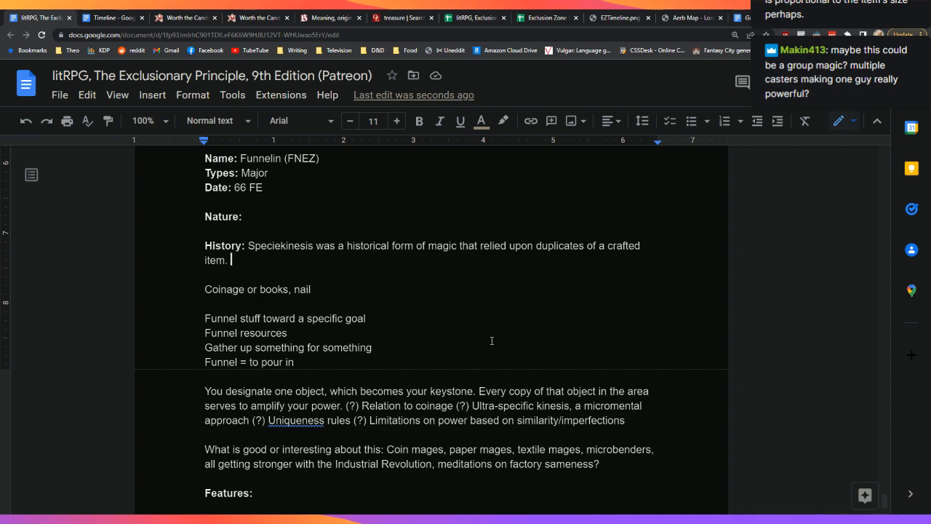
key("Return")
key("Return")
key("Return")
key("Up")
key("Up")
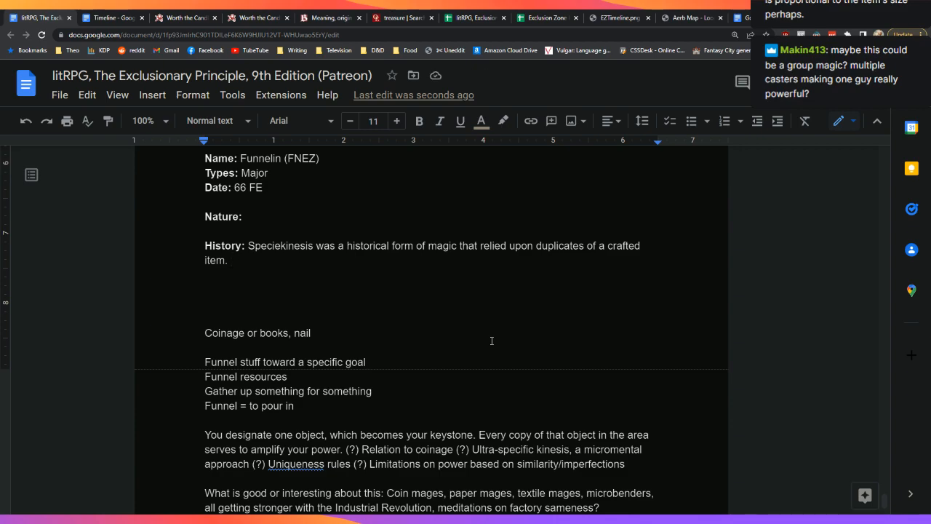
Continue the History with "In early history, the magic was weak, as the ability of mortal species to make identical objects was quite limited"
type("In early history, this")
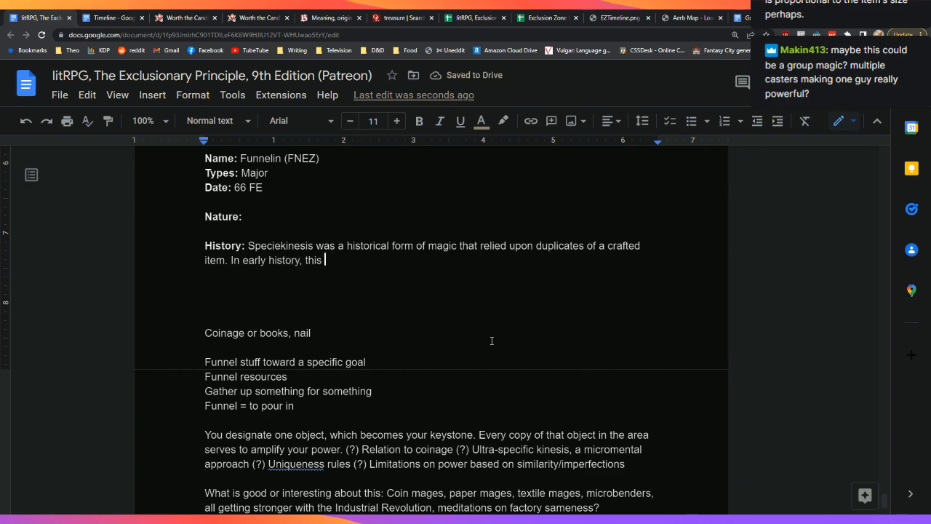
key("BackSpace")
key("BackSpace")
key("BackSpace")
type("e magic was ")
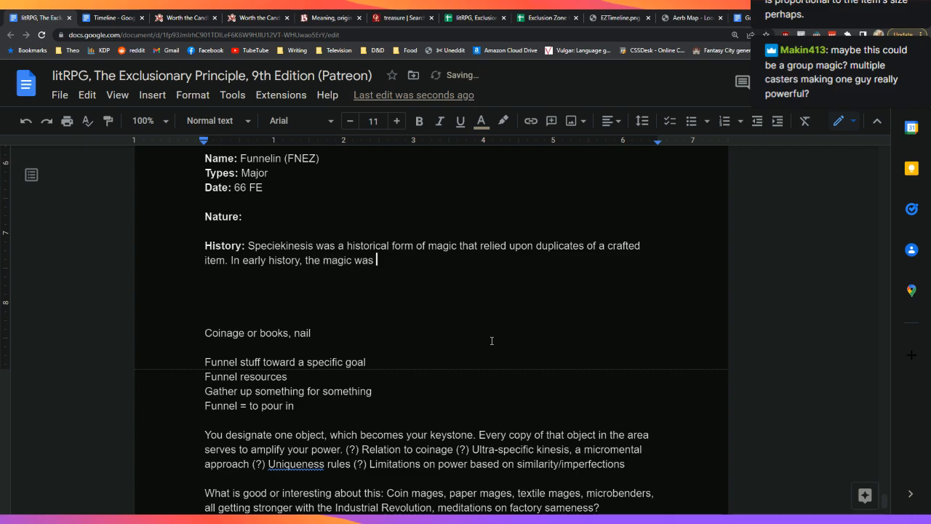
type("pa")
key("BackSpace")
key("BackSpace")
type("weak, as")
type("bility of ")
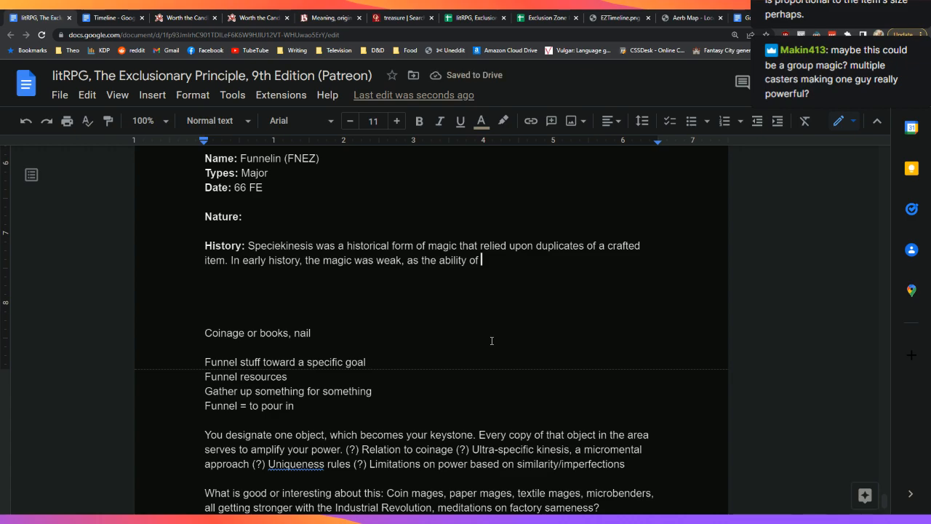
type("mortal s")
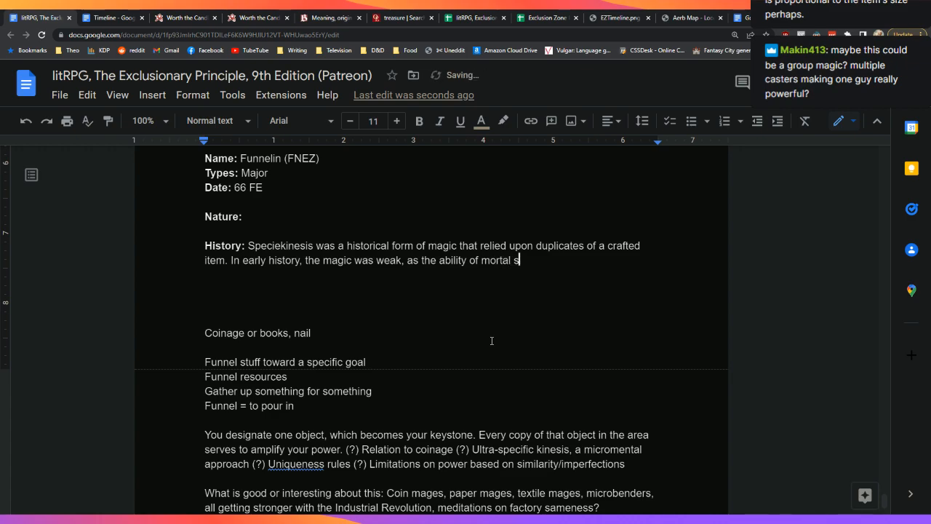
type("pecies to make identical ")
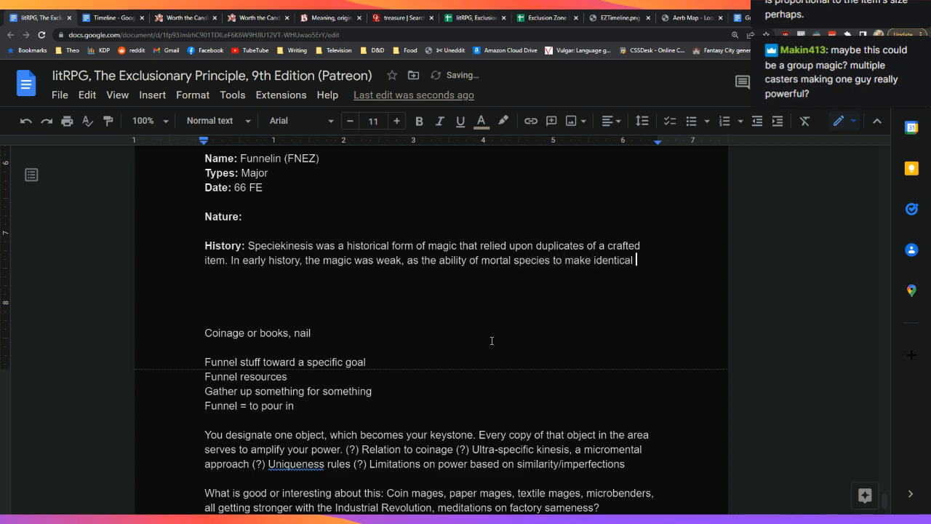
type("objects was ")
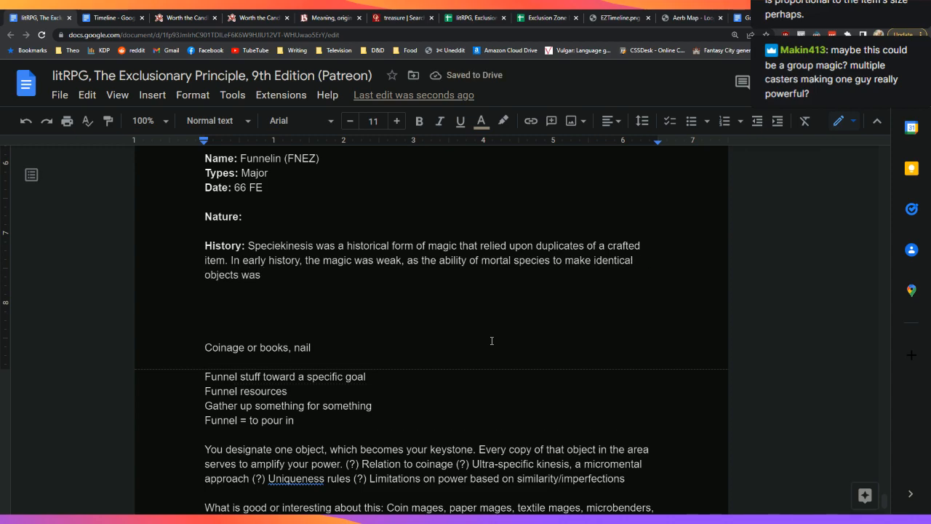
type("quite limited.")
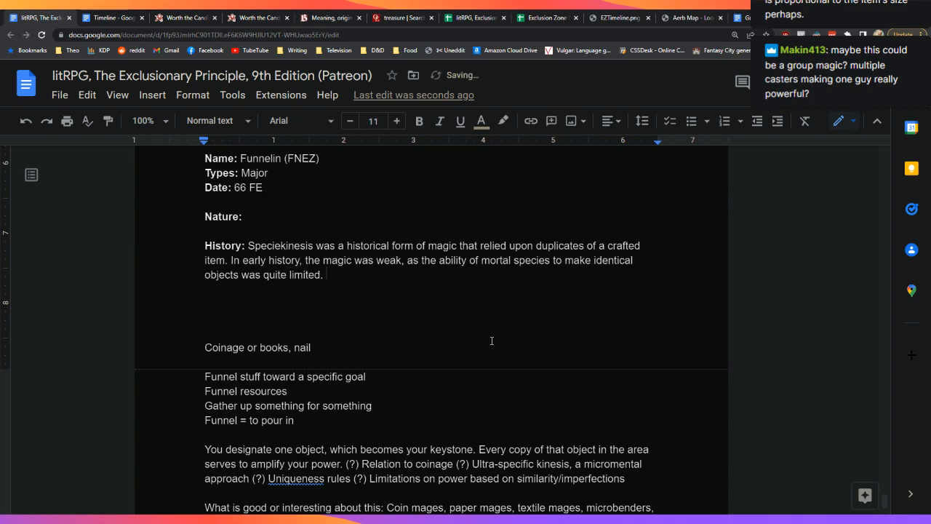
Extend that sentence with ", with the materials not homogenous and the level of craft being much lower than in the modern day."
key("BackSpace")
key("BackSpace")
type(", with the materials b")
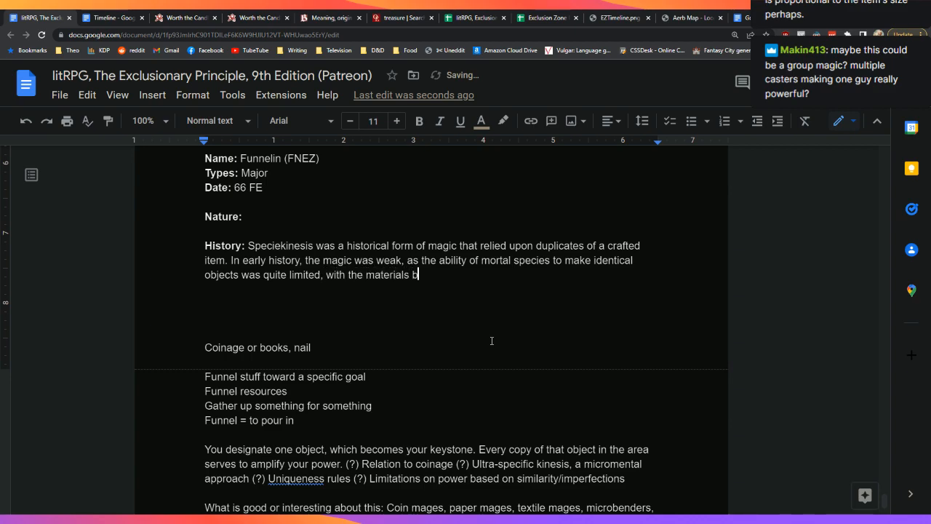
key("BackSpace")
type("not homogenous and")
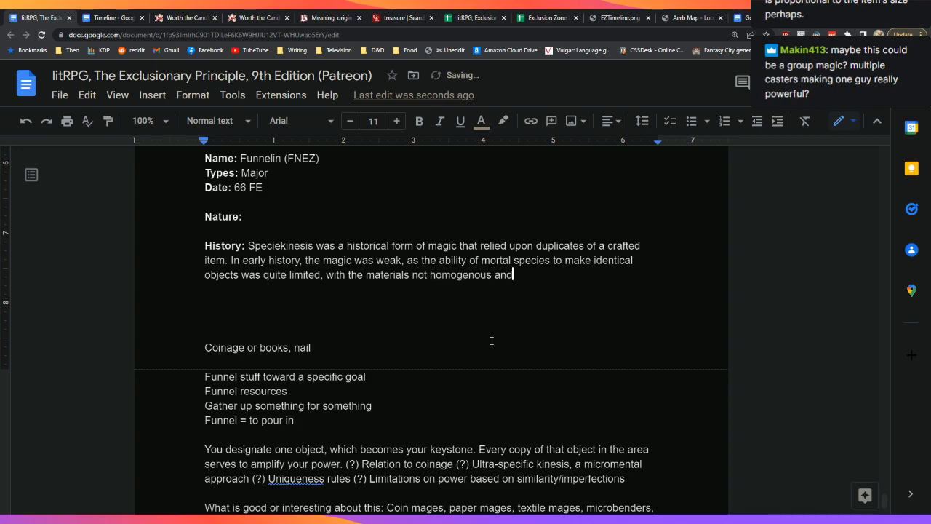
type(" the level of craft being ")
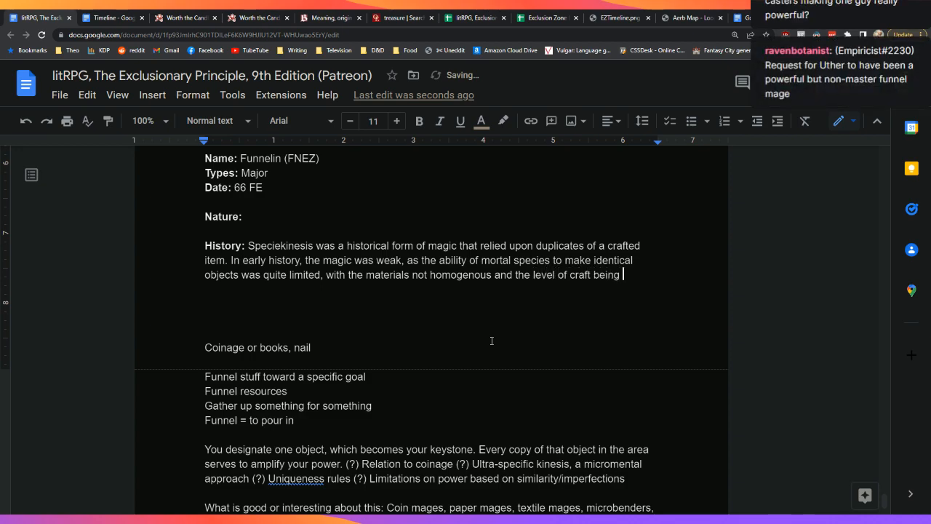
type("lower")
key("BackSpace")
key("BackSpace")
key("BackSpace")
key("BackSpace")
key("BackSpace")
type("much lower than in t")
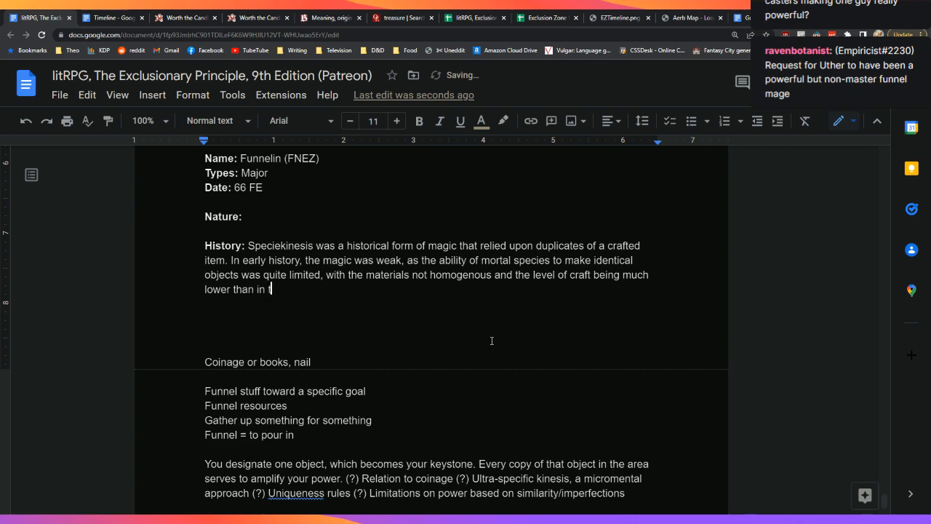
type("he modern day. The ")
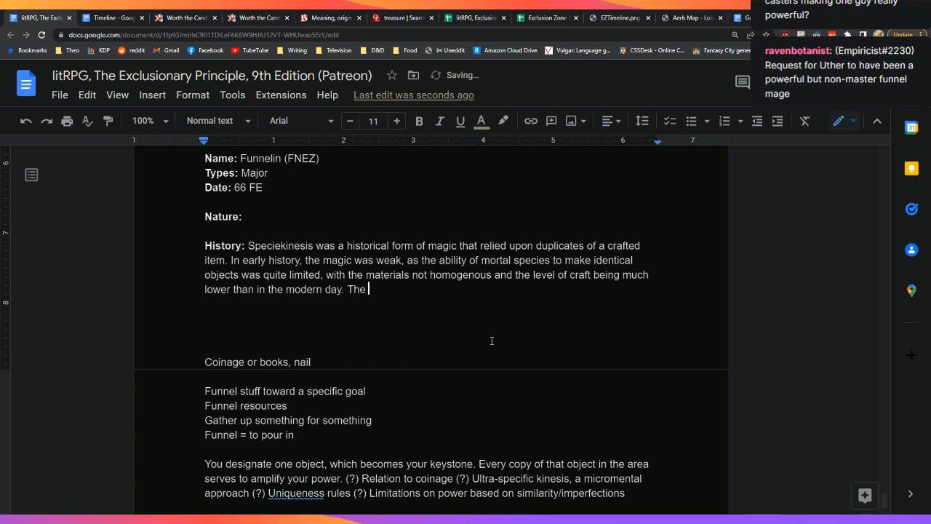
Start the following History sentence with "The invention of precision tools allowed for far more exacting duplicates"
type("invention of precion")
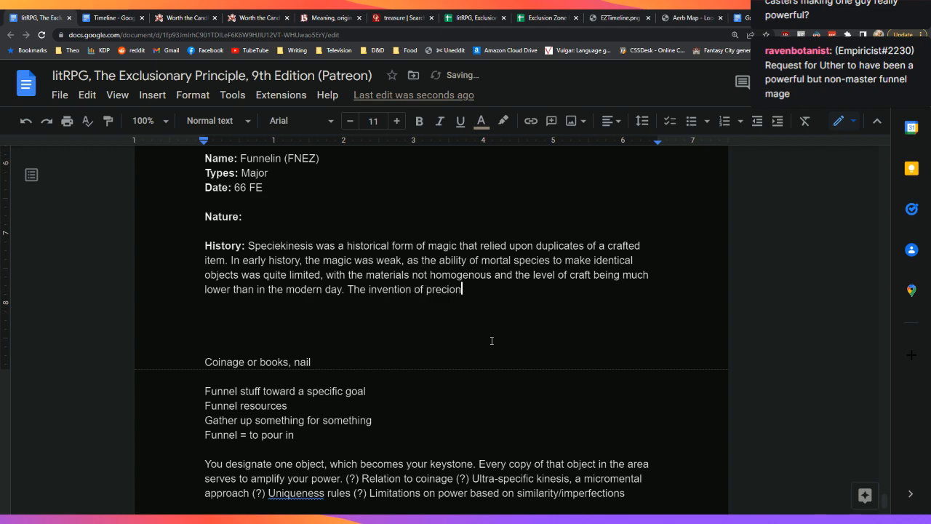
key("BackSpace")
key("BackSpace")
type("ision")
type("in")
key("BackSpace")
key("BackSpace")
type("tools")
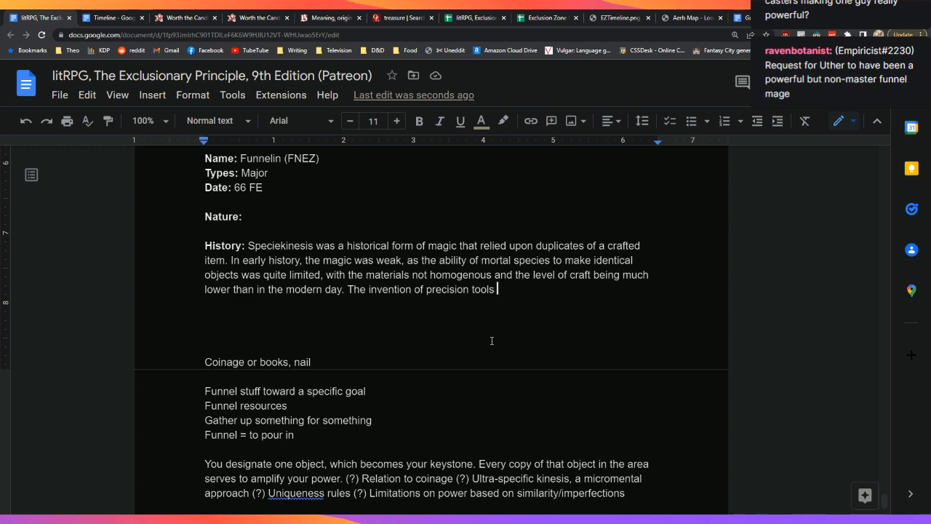
key("BackSpace")
key("BackSpace")
type("allowed for")
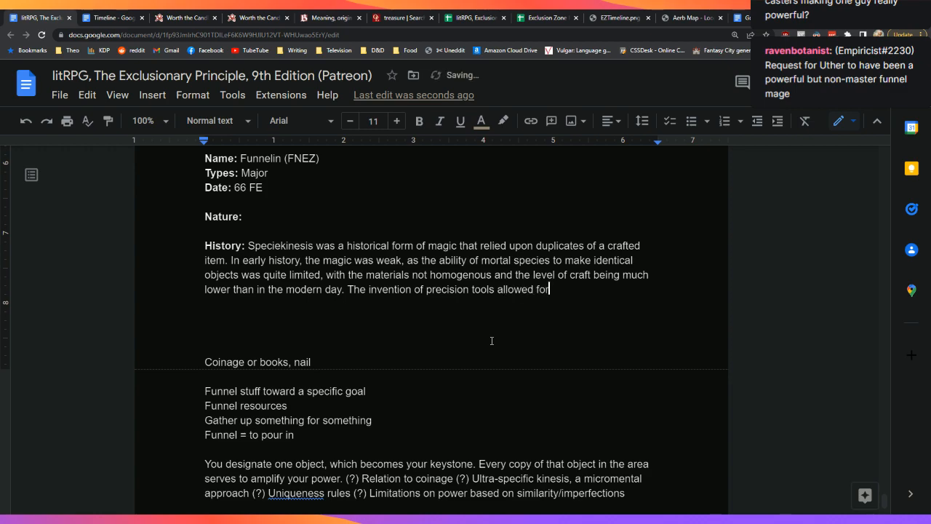
type(" far more ")
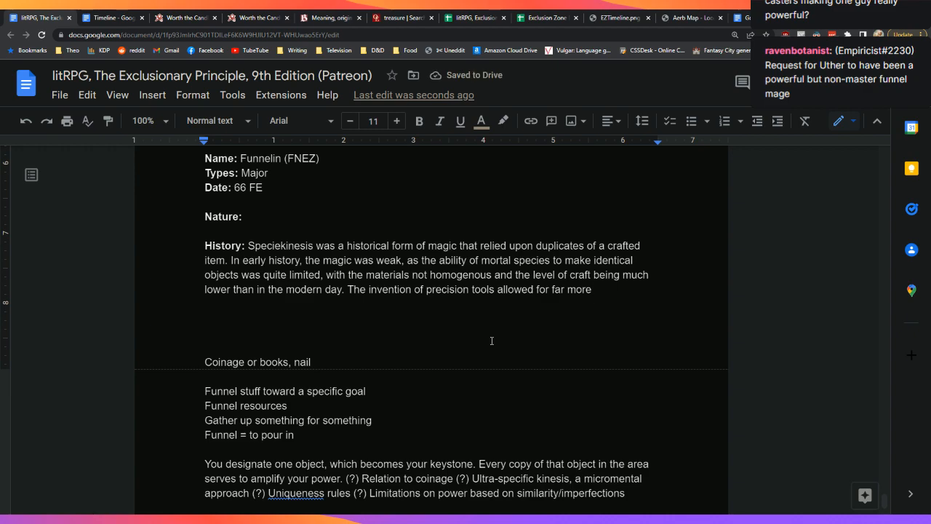
type("exacting du")
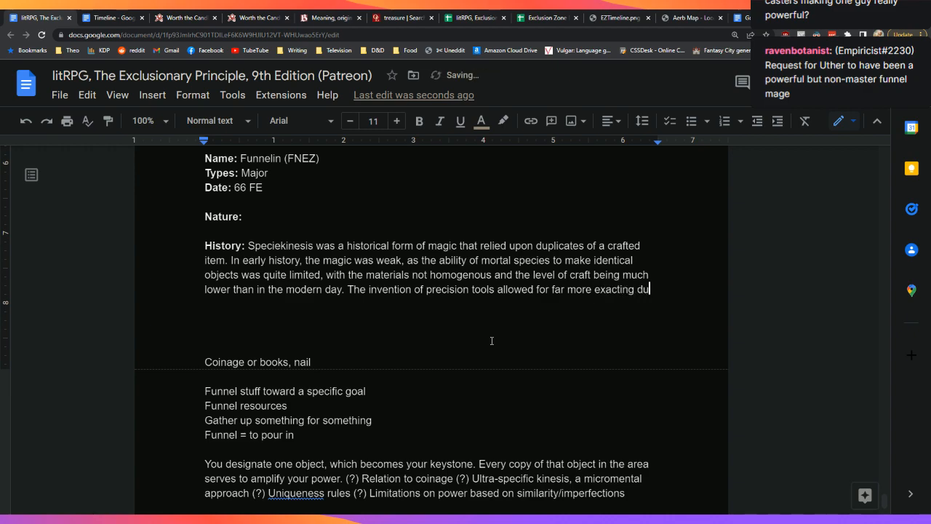
type("plicates, and ")
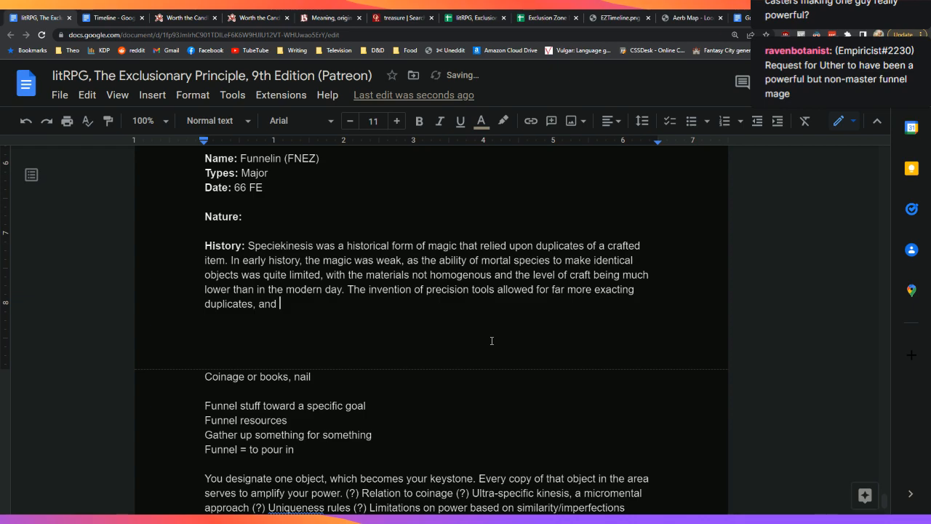
Continue the precision tools sentence with "through stamping and casting," directly after "duplicates"
type("the eve")
key("BackSpace")
key("BackSpace")
key("BackSpace")
key("BackSpace")
key("BackSpace")
key("BackSpace")
key("BackSpace")
key("BackSpace")
key("BackSpace")
key("BackSpace")
key("BackSpace")
key("BackSpace")
key("BackSpace")
type("through stamping and")
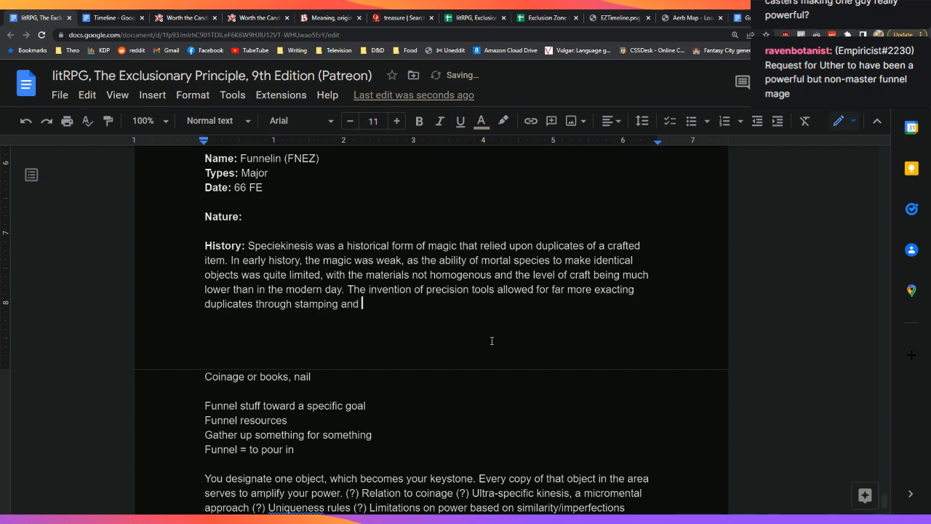
type(" forging,")
key("BackSpace")
key("BackSpace")
key("BackSpace")
key("BackSpace")
key("BackSpace")
key("BackSpace")
key("BackSpace")
key("BackSpace")
key("BackSpace")
type("casting.")
key("BackSpace")
type(", ")
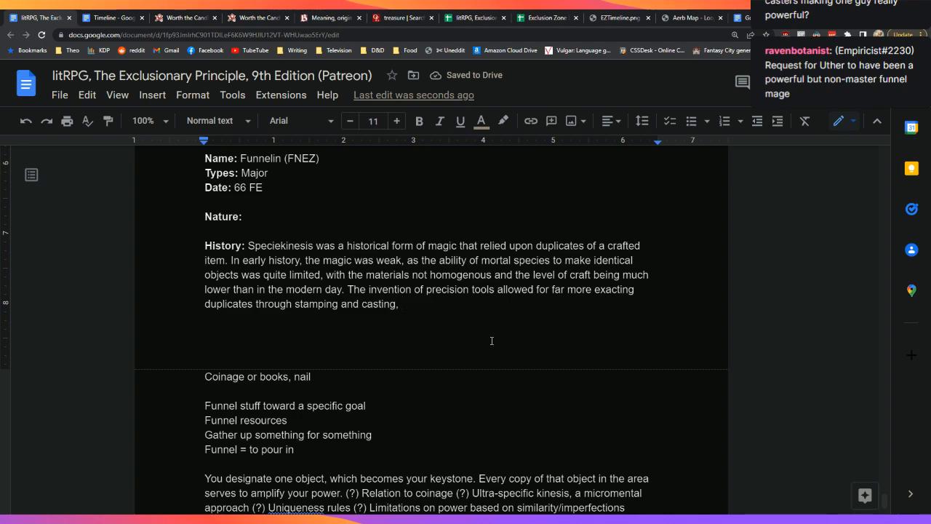
Finish the sentence with "and as time went on, it became easier to remove impurities from the base materials, particularly through the use of wards."
type("and as time went on, ")
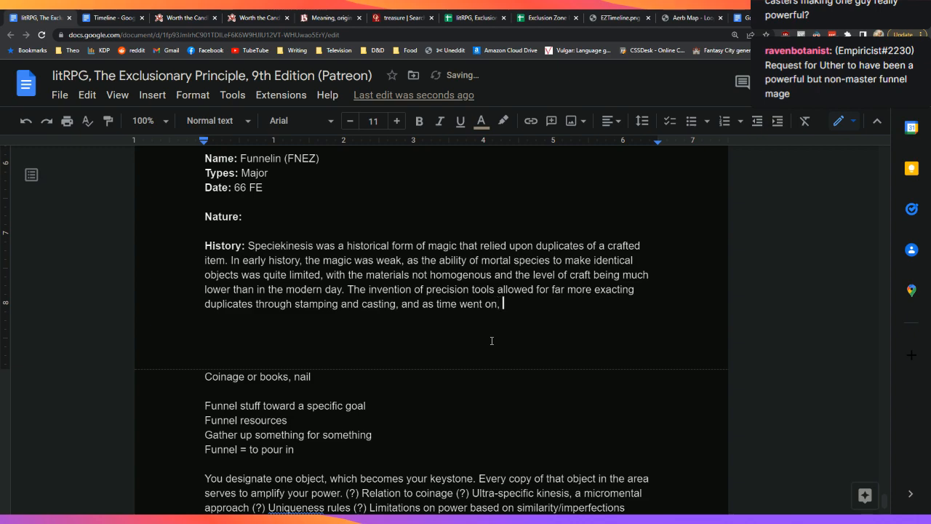
type("it became easier to remove ")
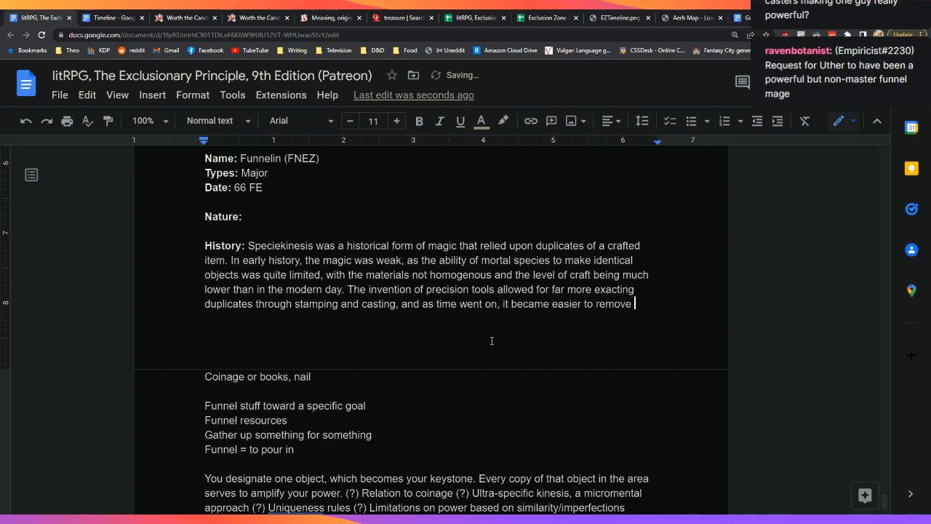
type("impurities")
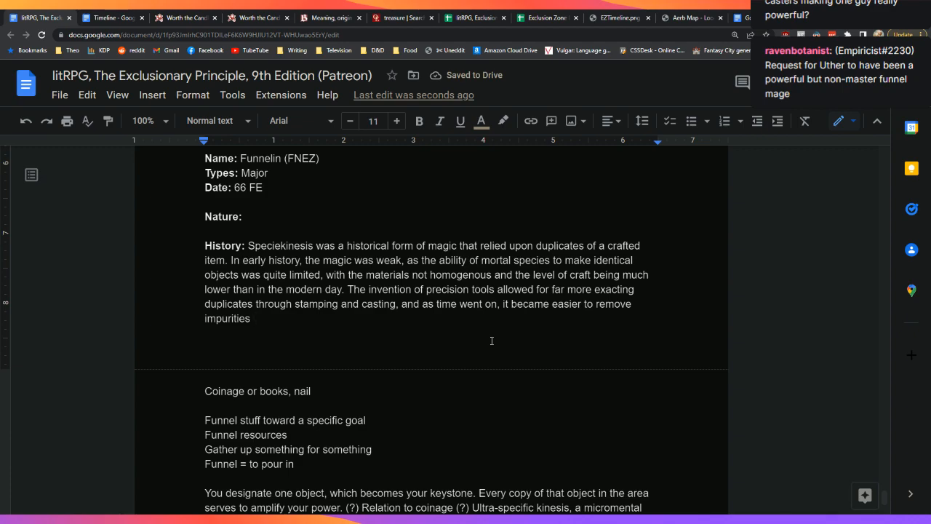
type("from")
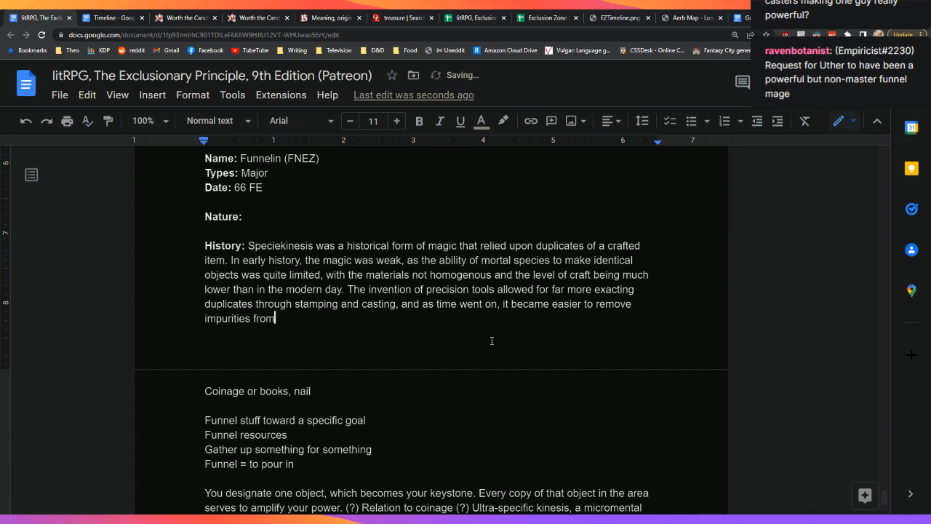
type(" the base materials, p")
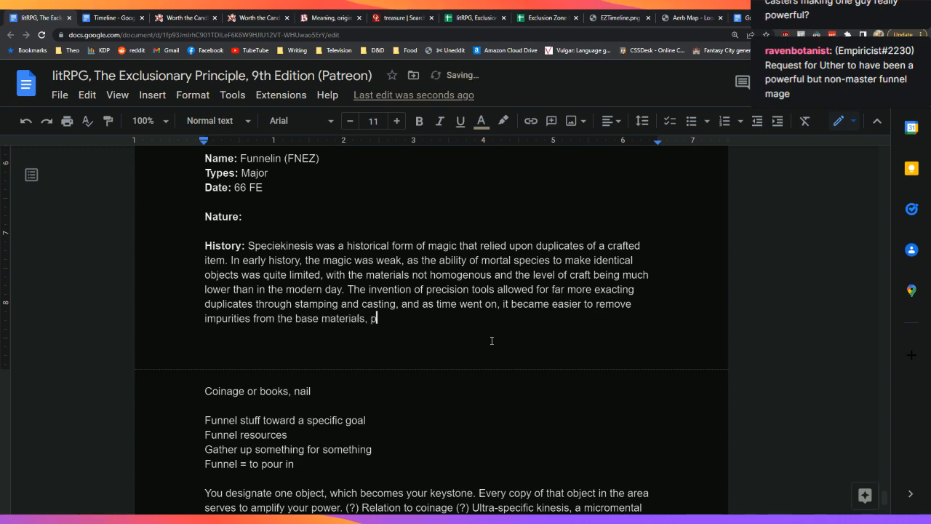
type("articularly throu")
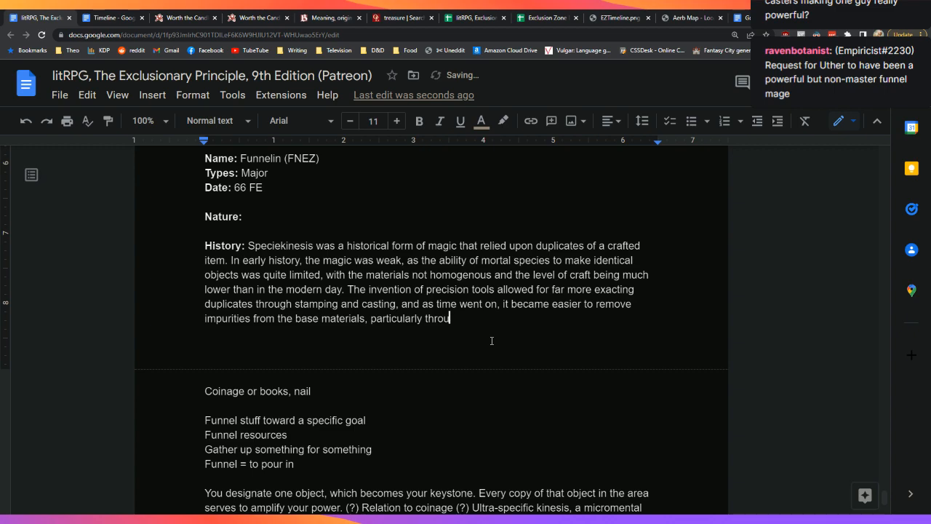
type("gh the use of war")
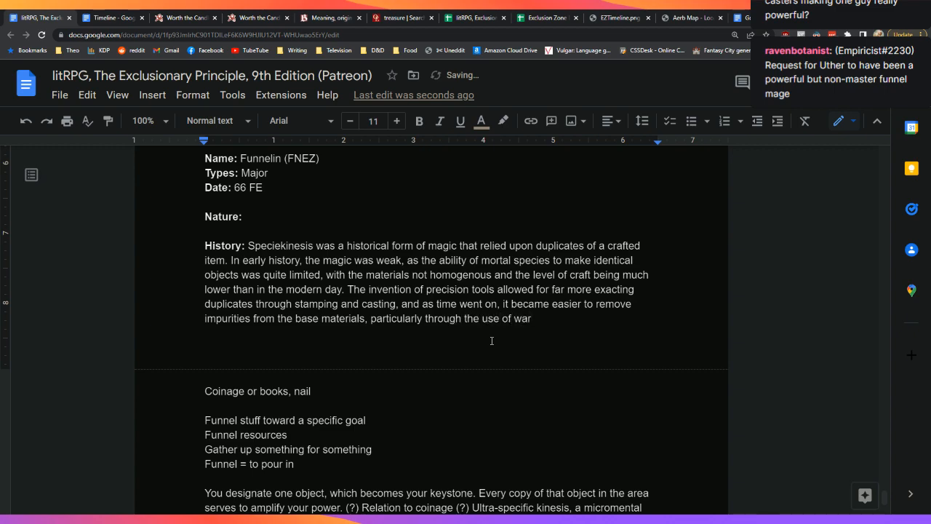
type("ds. A master speciekine")
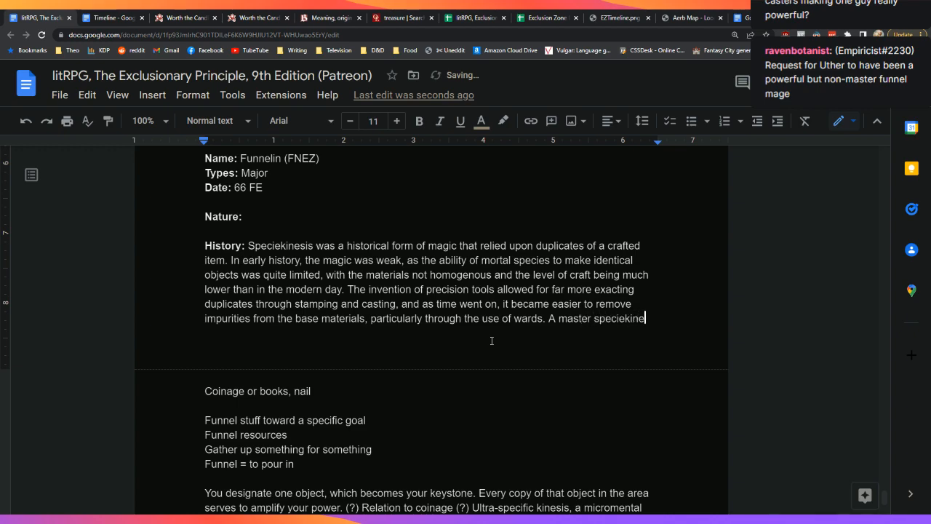
Complete the word "speciekinecist" after "A master" in the last History sentence
type("cist")
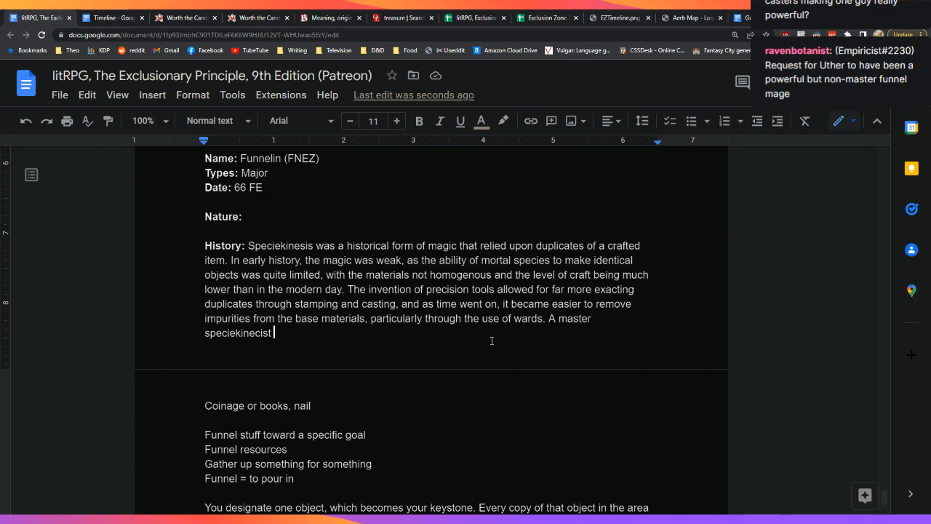
type("could c")
type("ontr")
type("o")
key("BackSpace")
key("BackSpace")
key("BackSpace")
key("BackSpace")
key("BackSpace")
key("BackSpace")
key("BackSpace")
key("BackSpace")
key("BackSpace")
key("BackSpace")
key("BackSpace")
key("BackSpace")
Continue the master speciekinecist sentence with "would stake their claim on a part"
type("would ")
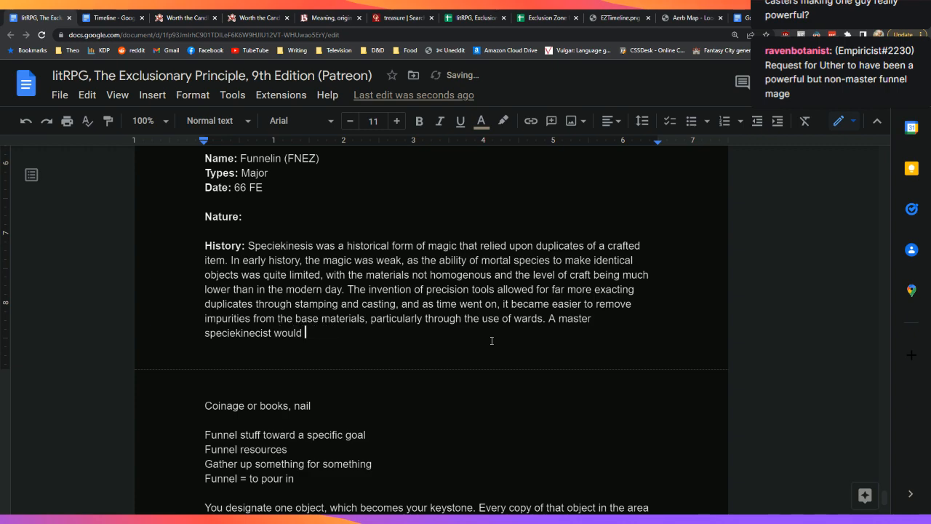
type("stake their cla")
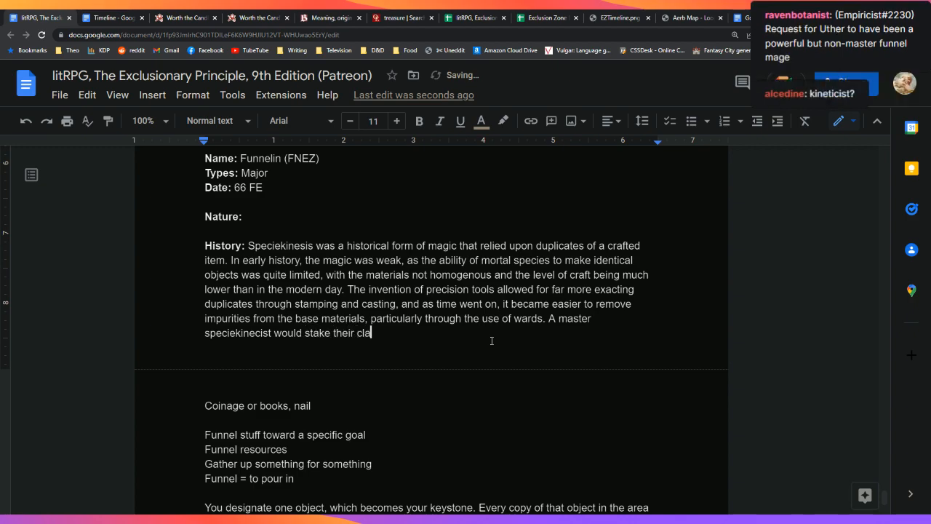
type("im on a ")
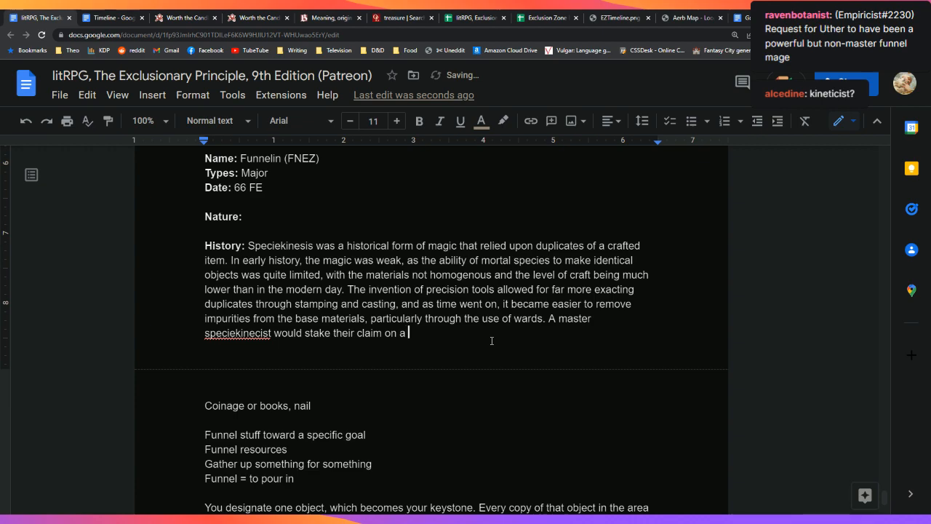
type("part")
Correct the spelling of "speciekinecist" to "speciekineticist" in the last sentence
key("Left")
key("Left")
key("Left")
key("Left")
key("Left")
key("Left")
key("Left")
key("Left")
key("Left")
key("Left")
key("Left")
key("Left")
key("Left")
key("Left")
key("Left")
key("Left")
key("Left")
key("Left")
key("Left")
key("Left")
type("ti")
key("ctrl+Right")
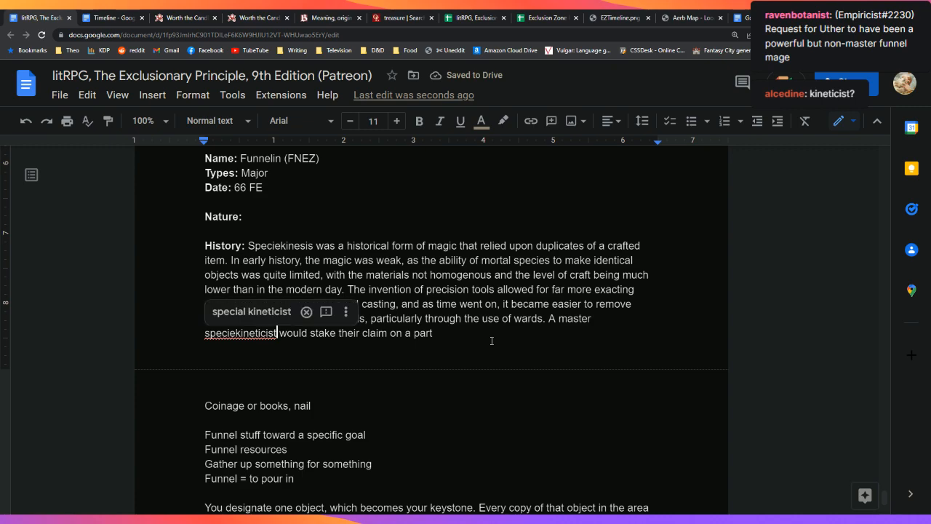
key("End")
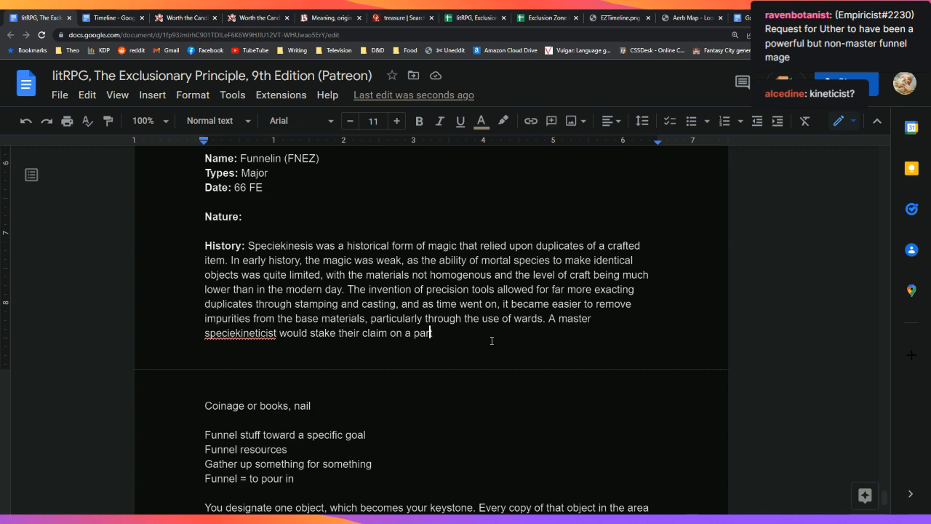
key("Left")
key("Left")
key("Left")
key("Left")
key("Left")
key("Left")
key("Left")
key("Left")
key("Left")
key("Left")
key("Left")
key("Left")
key("Left")
key("Left")
key("shift+Left")
key("shift+Left")
key("shift+Left")
key("shift+Left")
key("shift+Left")
key("shift+Left")
key("shift+Left")
key("shift+Left")
key("shift+Left")
key("shift+Left")
key("shift+Left")
key("shift+Left")
key("shift+Left")
key("shift+Left")
key("shift+Left")
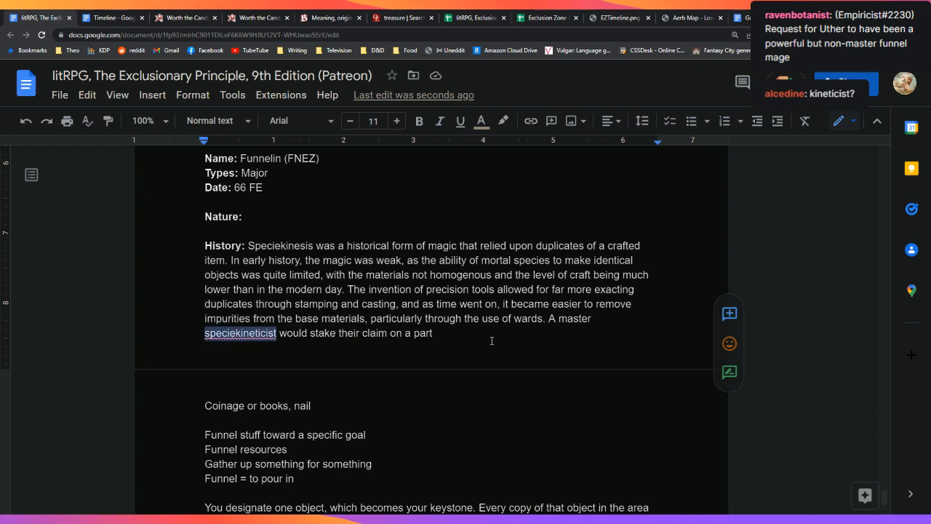
key("End")
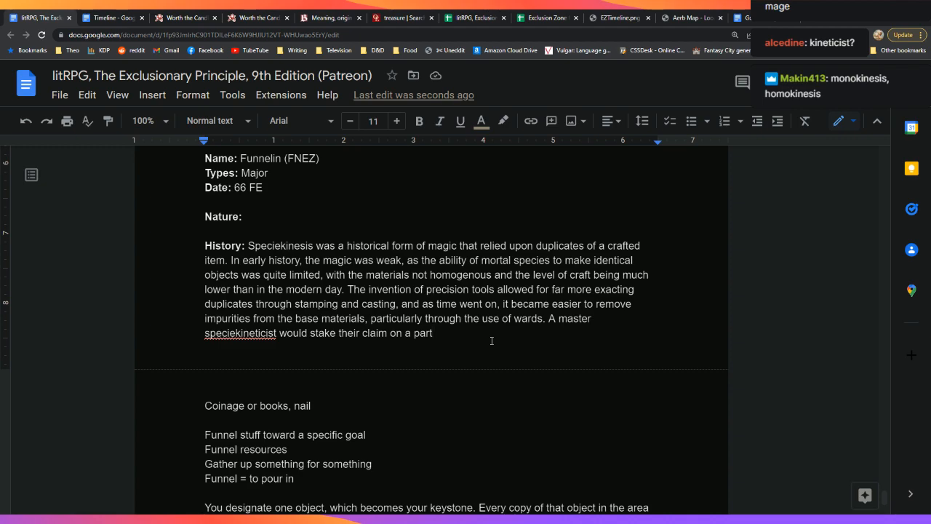
Replace the unfinished "part" with "particular object, gaining power over that object in proportion to its number in the area,"
key("BackSpace")
key("BackSpace")
key("BackSpace")
key("BackSpace")
type("particular")
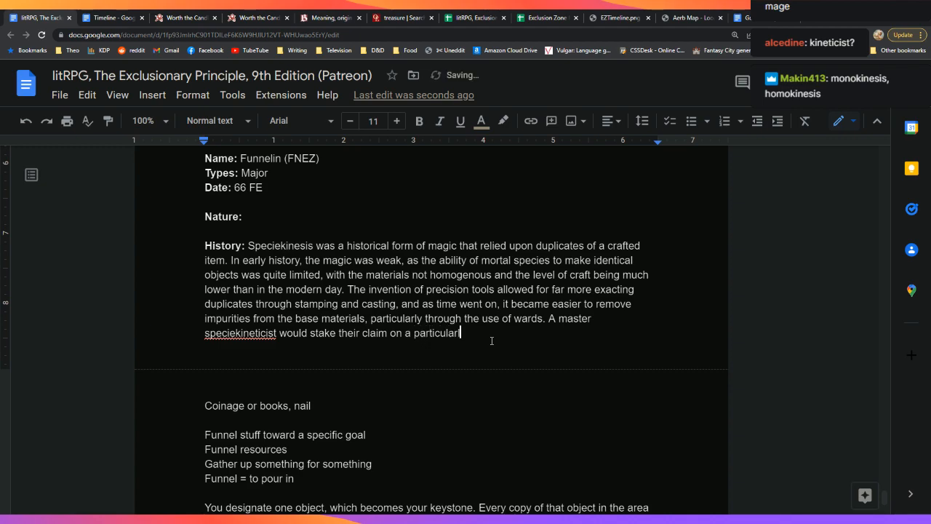
type(" object, gaining power over ")
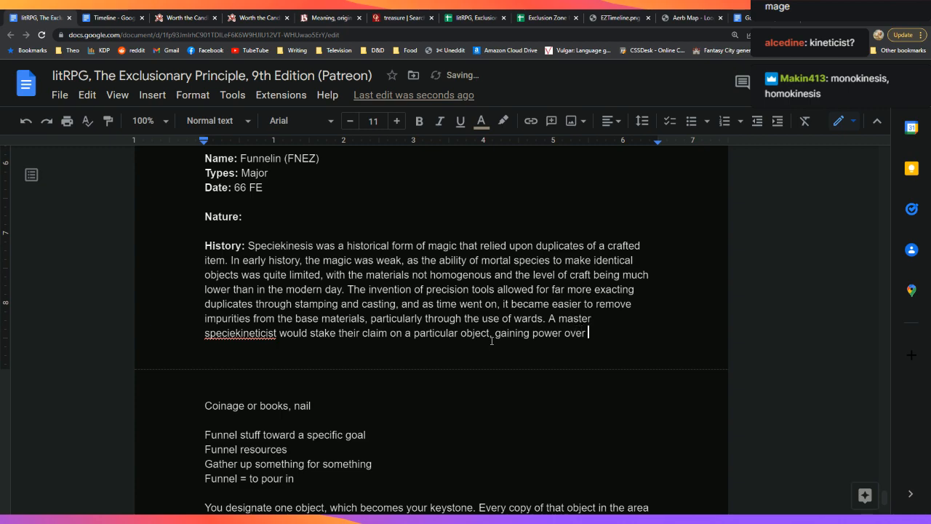
type("that object in proport")
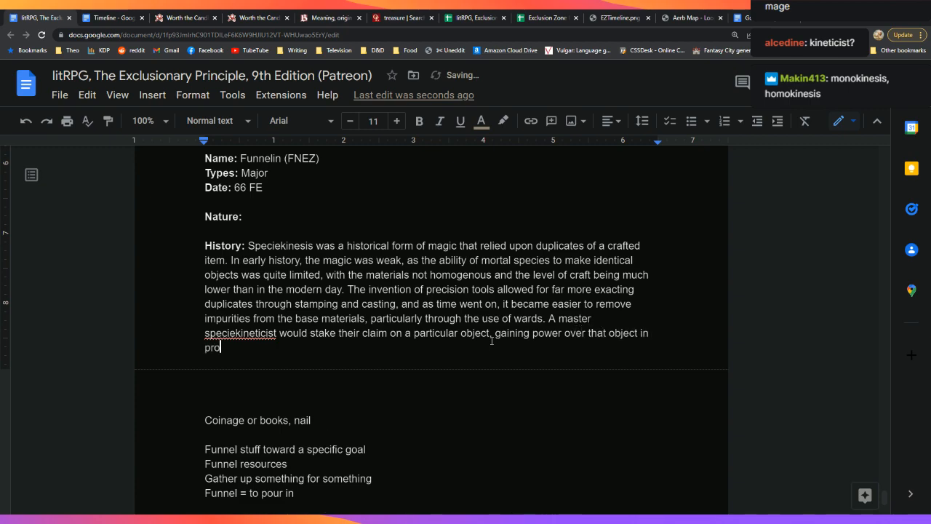
type("ion to its numb")
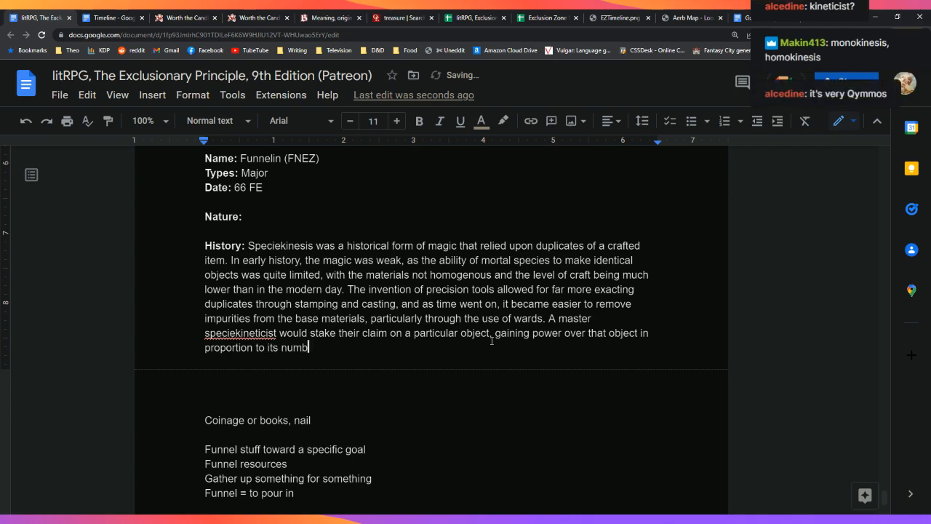
type("er in the area.")
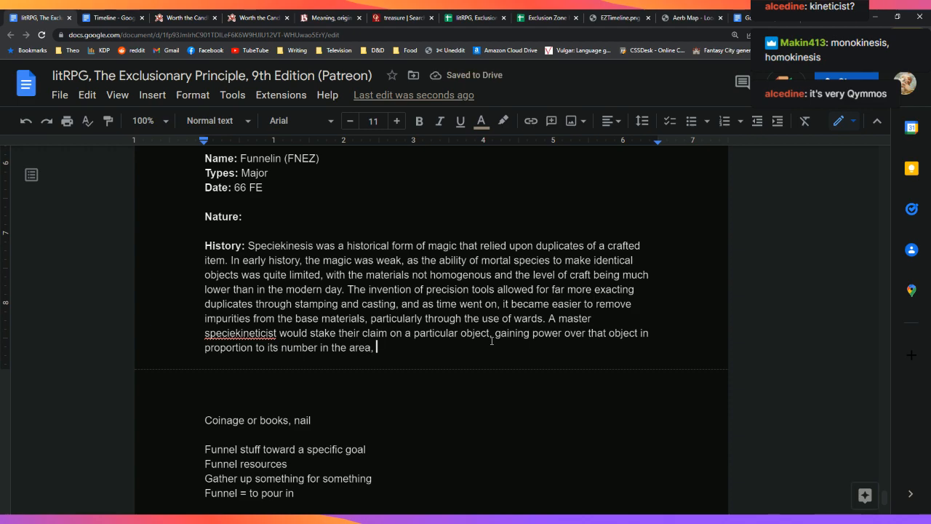
Finish the sentence with "the specificity of their production."
type(" the s")
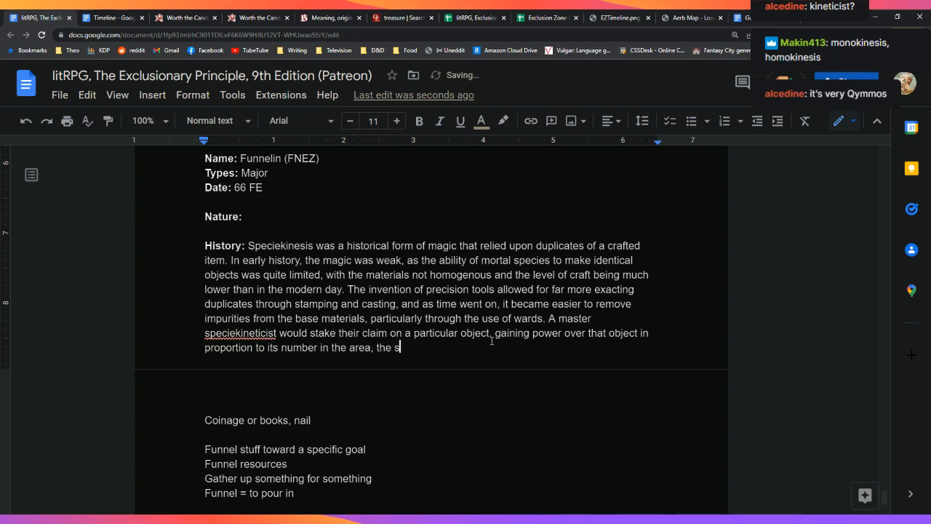
type("pecificity of their production")
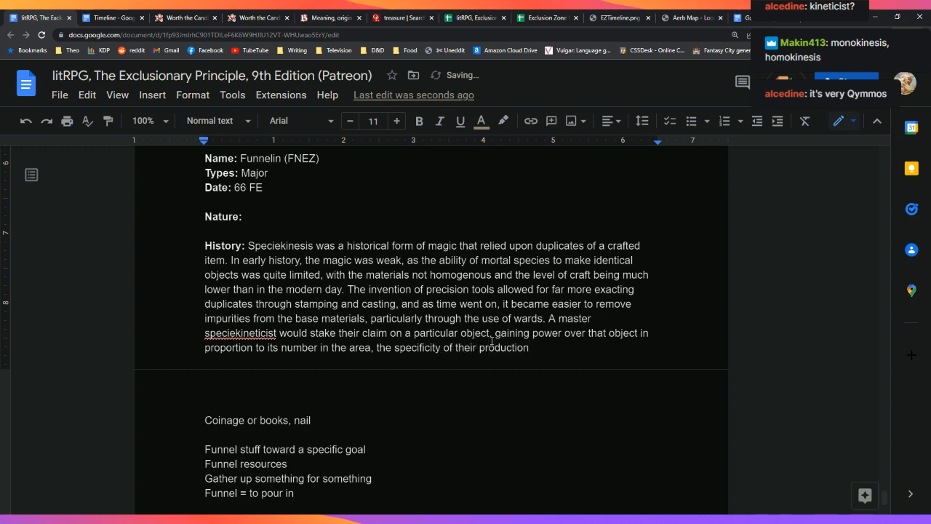
type(".")
Replace the comma after "number in the area" with "and" to join it to "the specificity of their production"
key("Left")
key("Left")
key("Left")
key("Left")
key("Left")
key("Left")
key("Left")
key("Left")
key("Left")
key("Left")
key("Left")
key("Left")
key("Left")
key("Left")
key("Left")
key("Left")
key("Left")
key("Left")
key("Left")
key("Left")
key("Left")
key("BackSpace")
type("and")
key("End")
Add the sentence "This power could be used to see and hear through the objects, as well as to move them."
type("Th")
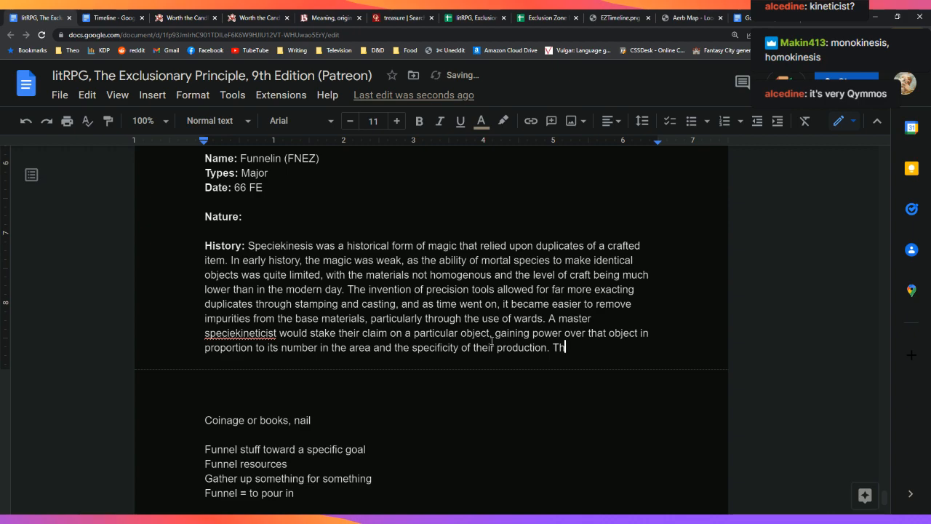
type("is power could be used to ")
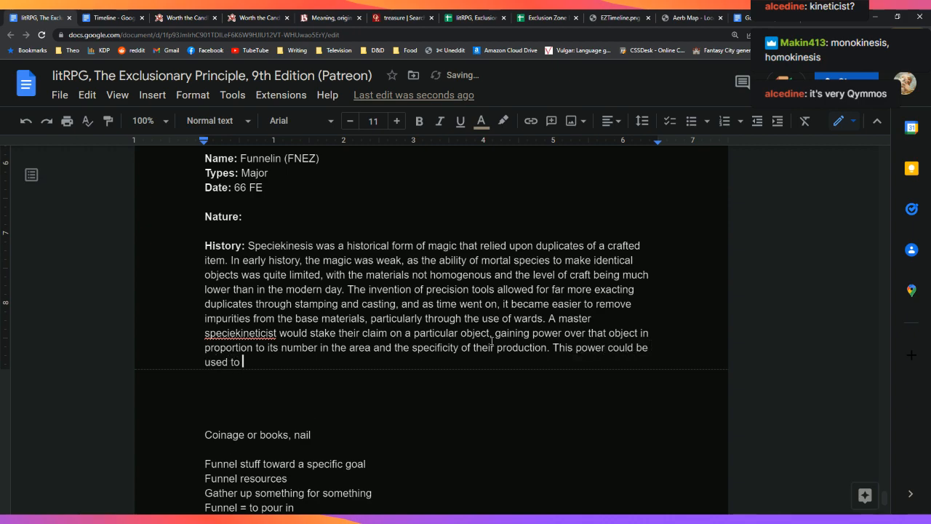
type("see and hear through the objects, as well as to move them")
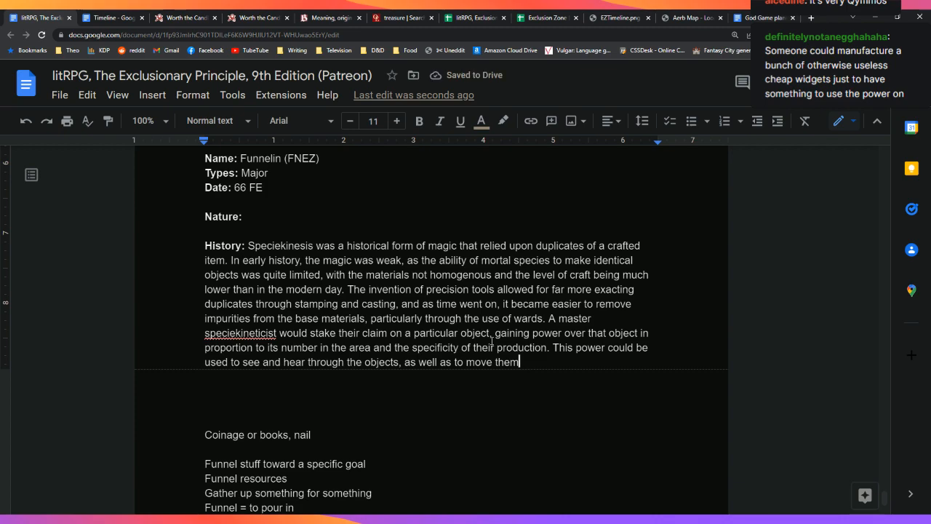
type(".")
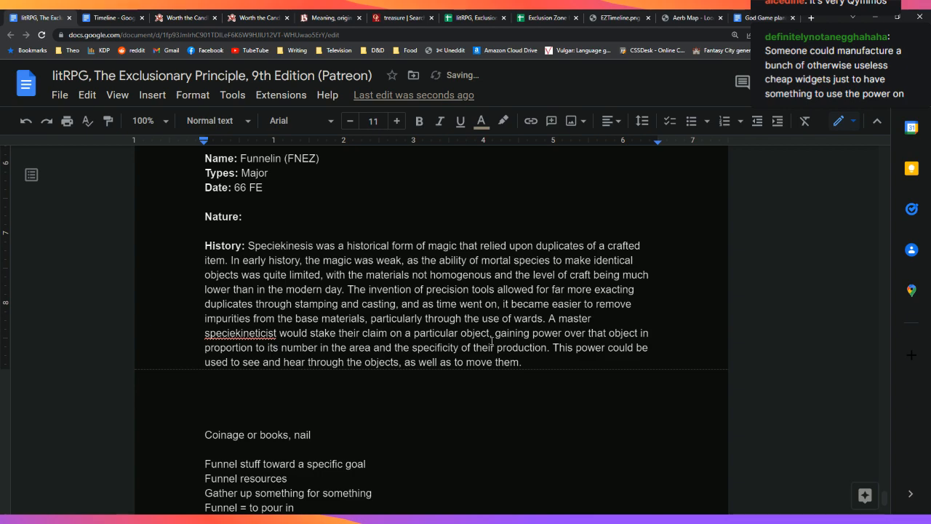
Start a new History paragraph with "Early speciekinesis was used largely by people who served as Masters of the Mint, as they"
key("Return")
key("Return")
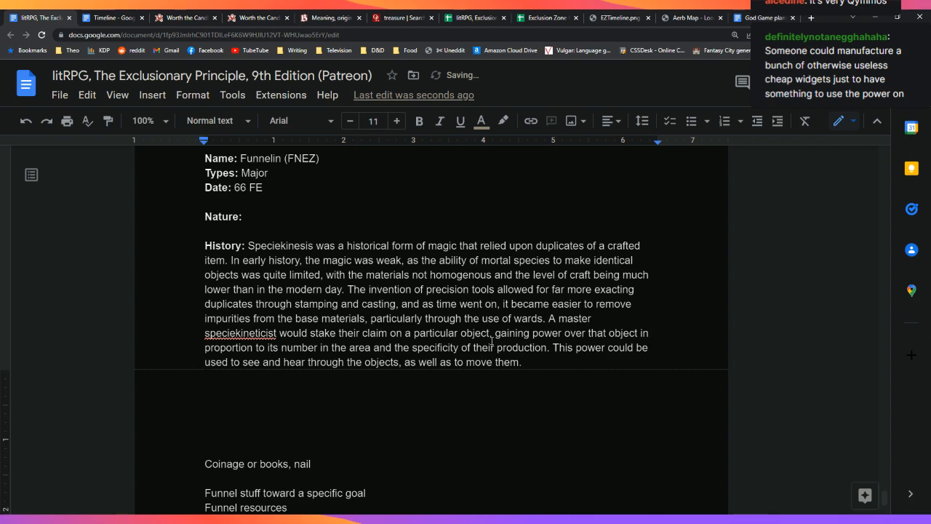
type("Early speciekin")
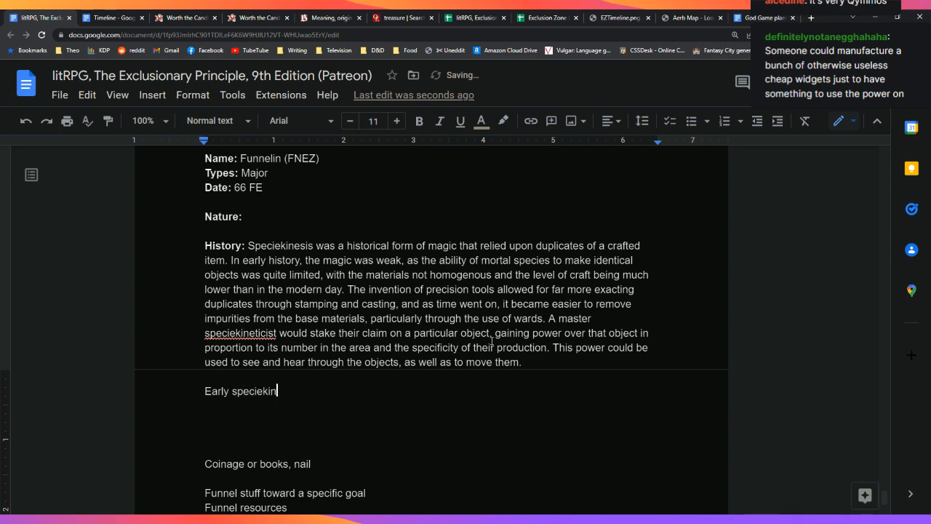
type("esis was used ")
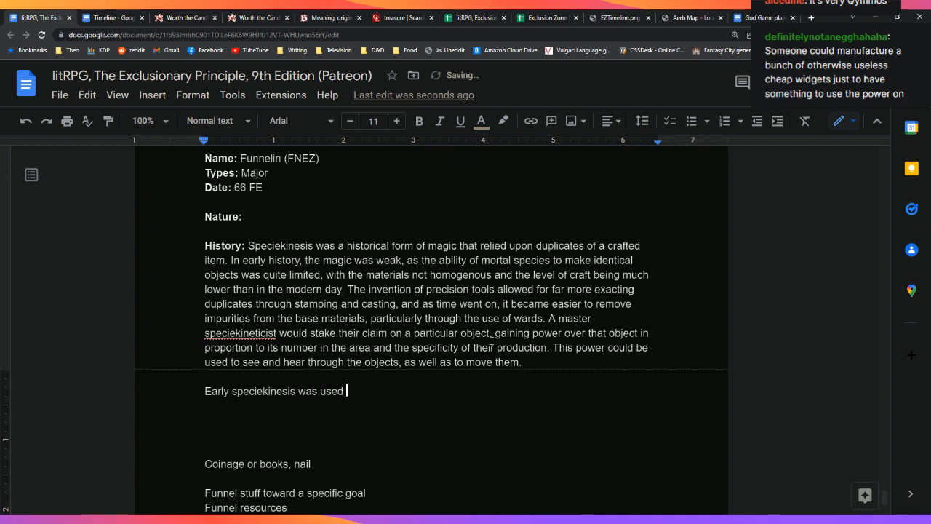
type("largely be")
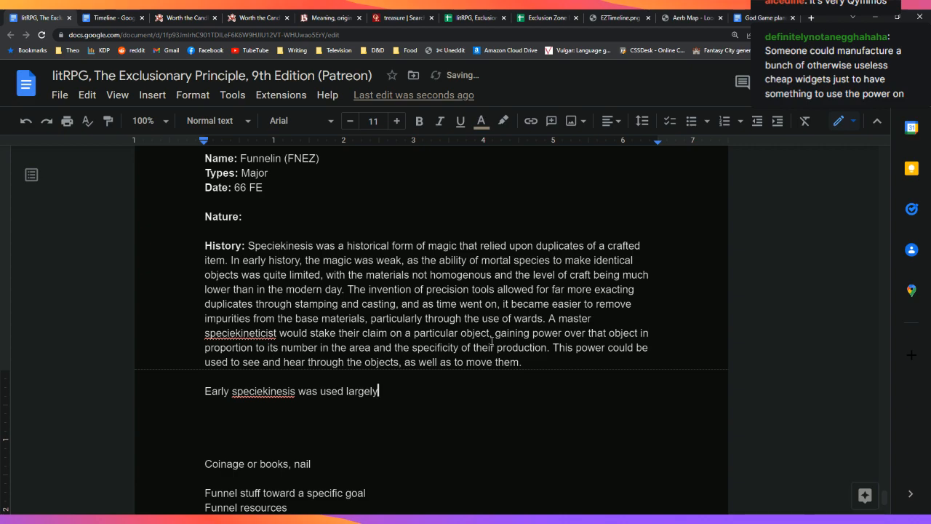
key("BackSpace")
key("BackSpace")
type("y")
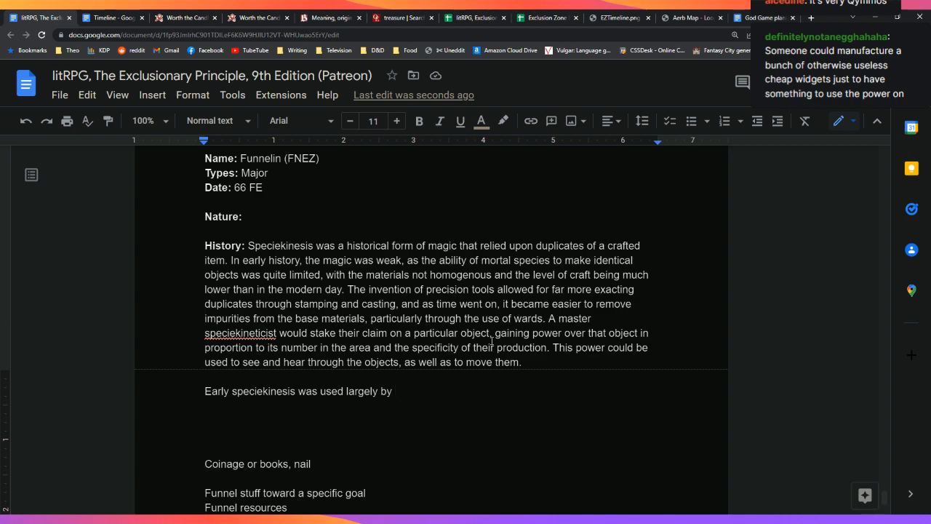
type("people who ")
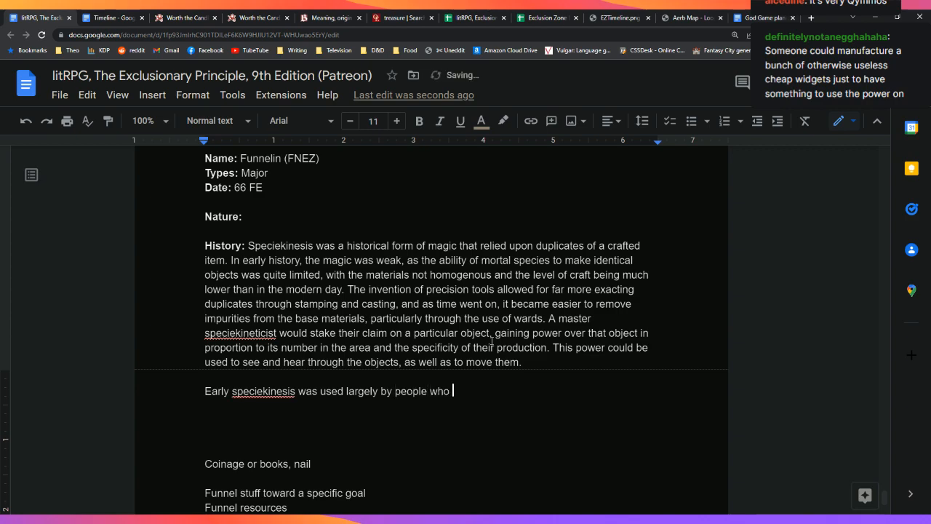
type("served as Mas")
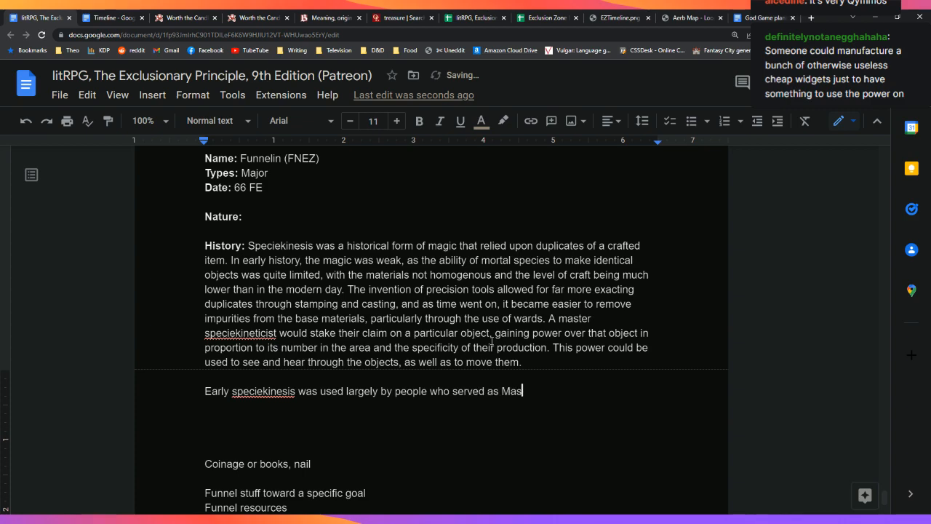
type("ters of the Mint, as they")
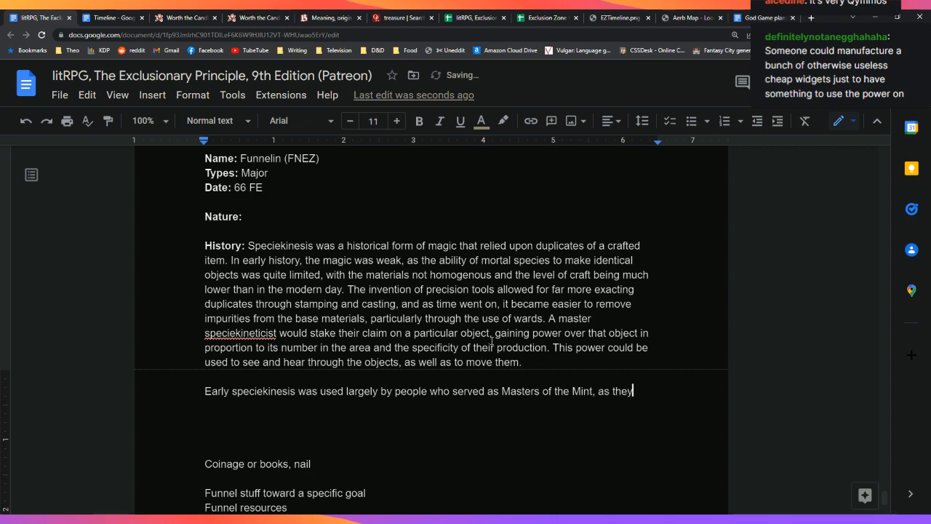
Replace "they" at the sentence's end with "a trio of them could ensure coverage of different denominations of coinage,"
key("BackSpace")
key("BackSpace")
key("BackSpace")
key("BackSpace")
type("a trio")
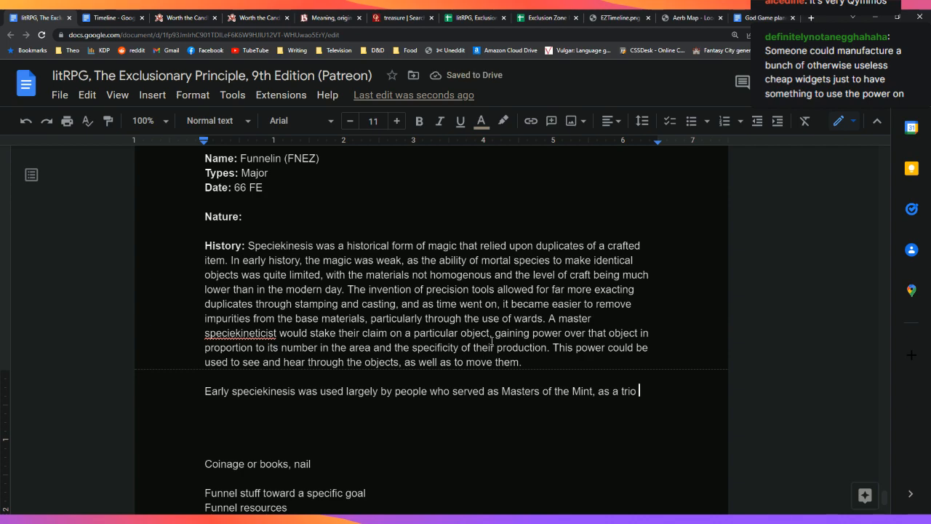
type(" of them could")
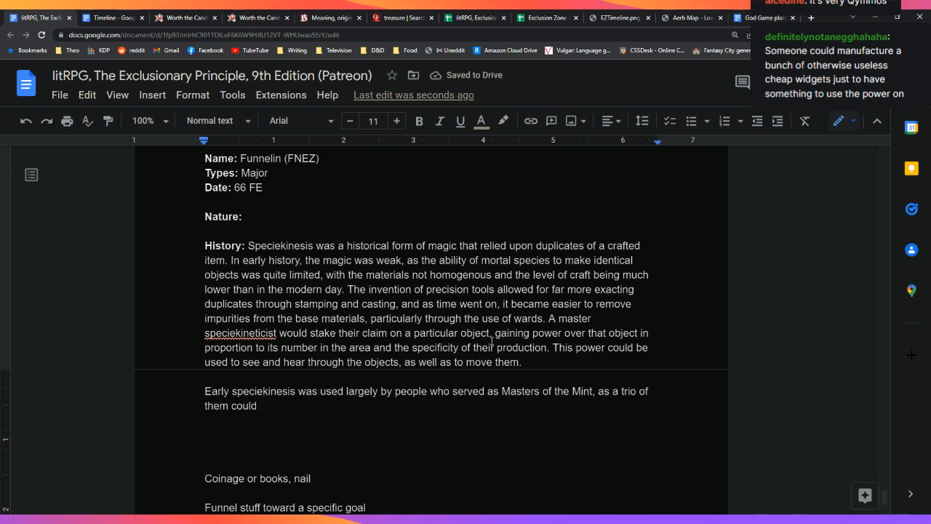
type("ensure coverage ")
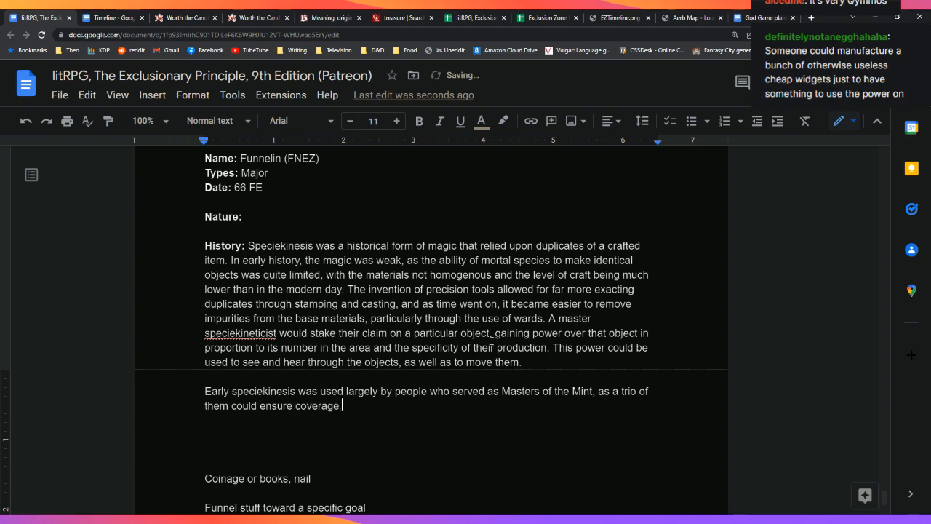
type("of different denom")
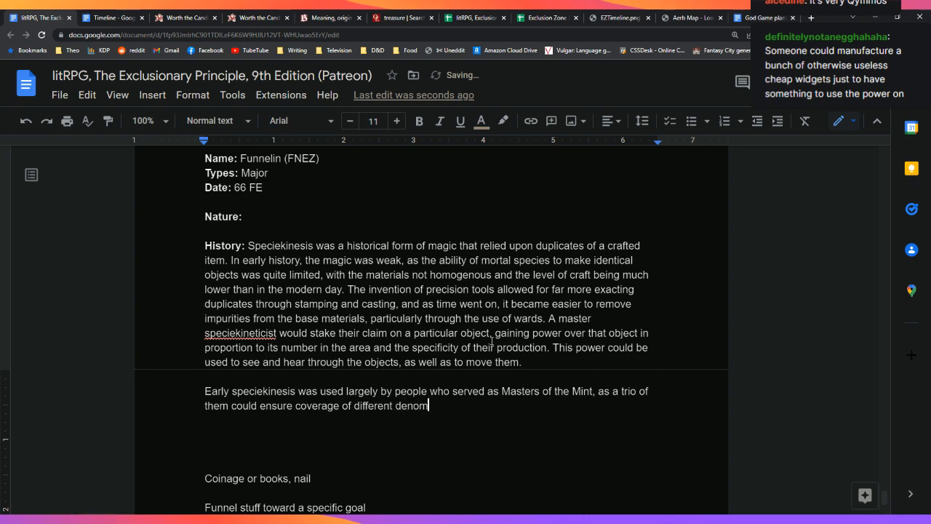
type("inations of coin")
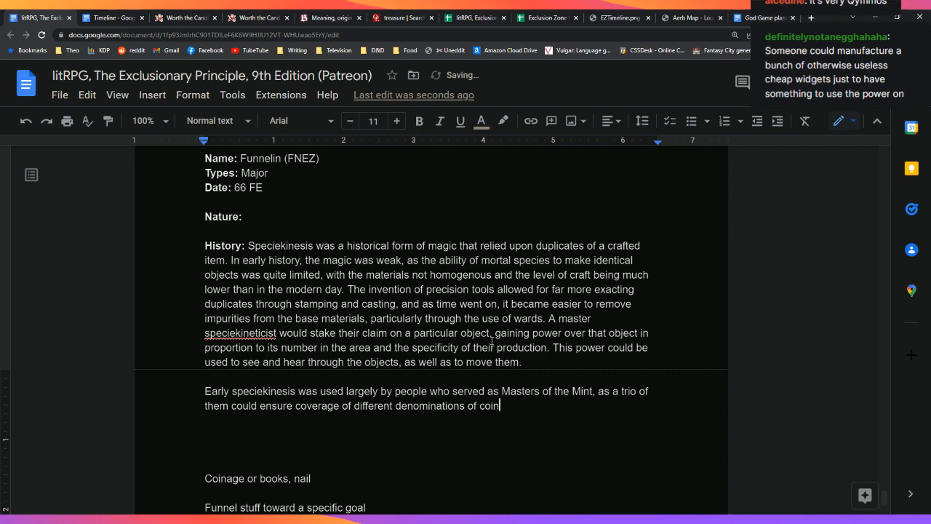
type("age,")
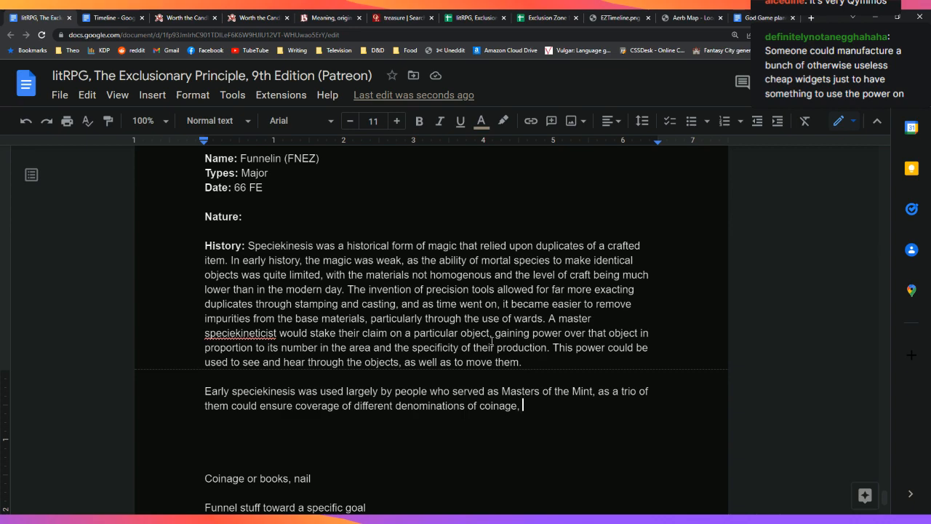
Replace "a trio of them could ensure coverage of different denominations of coinage," with "a group of them could"
key("shift+Up")
key("shift+Right")
key("shift+Right")
key("shift+Right")
key("shift+Right")
key("shift+Right")
key("shift+Right")
key("shift+Right")
key("shift+Right")
key("shift+Right")
key("shift+Right")
key("shift+Right")
key("shift+Right")
key("shift+Right")
key("shift+Right")
key("shift+Right")
key("shift+Right")
key("shift+Right")
key("shift+Right")
key("shift+Right")
key("shift+Right")
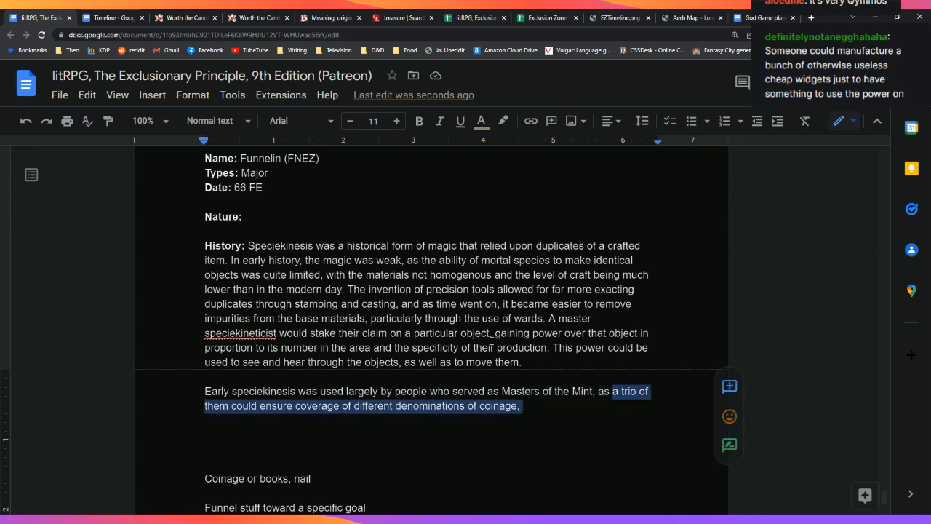
key("shift+Left")
key("shift+Left")
key("shift+Left")
key("shift+Left")
key("shift+Left")
key("BackSpace")
type("group o")
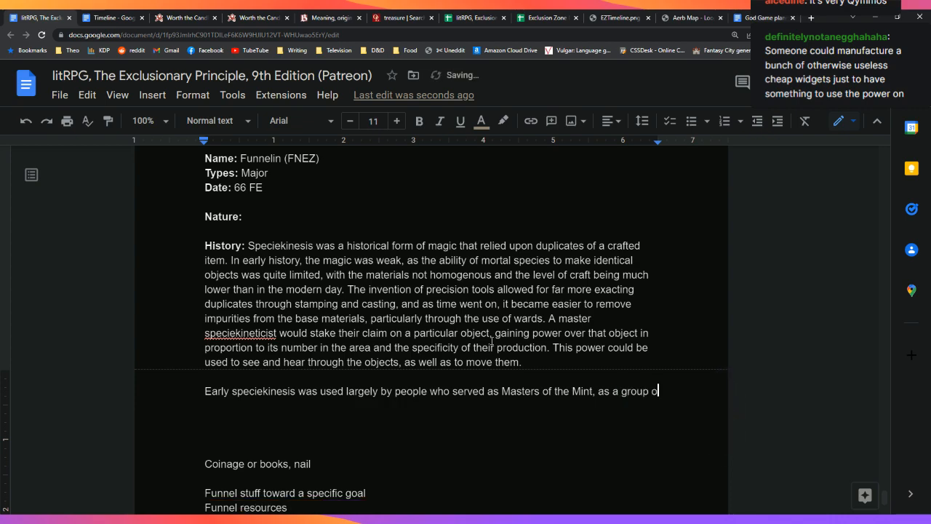
type("f them could ")
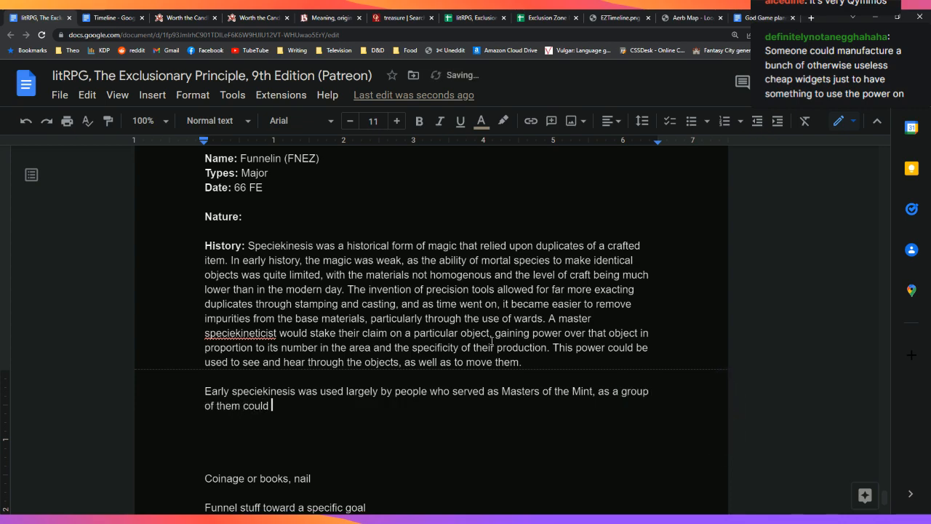
type("serve as")
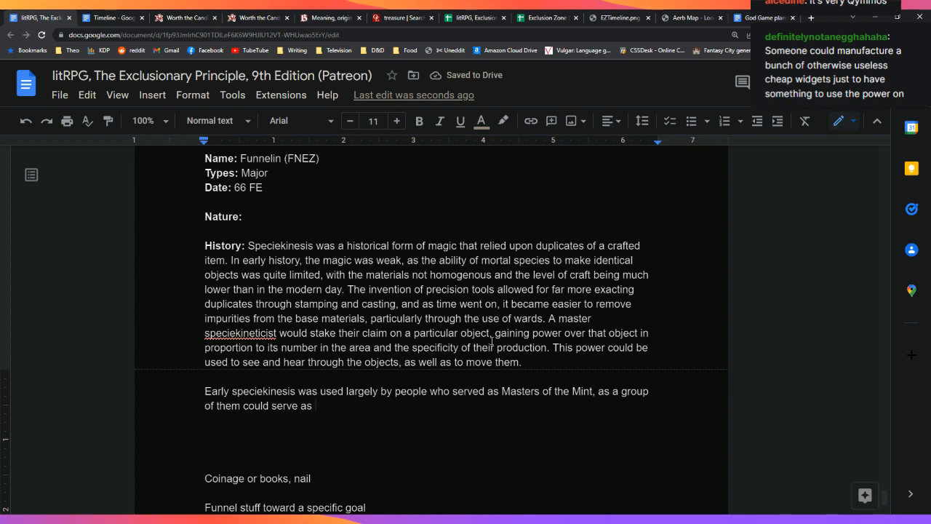
key("BackSpace")
key("BackSpace")
key("BackSpace")
key("BackSpace")
key("BackSpace")
key("BackSpace")
key("BackSpace")
key("BackSpace")
key("BackSpace")
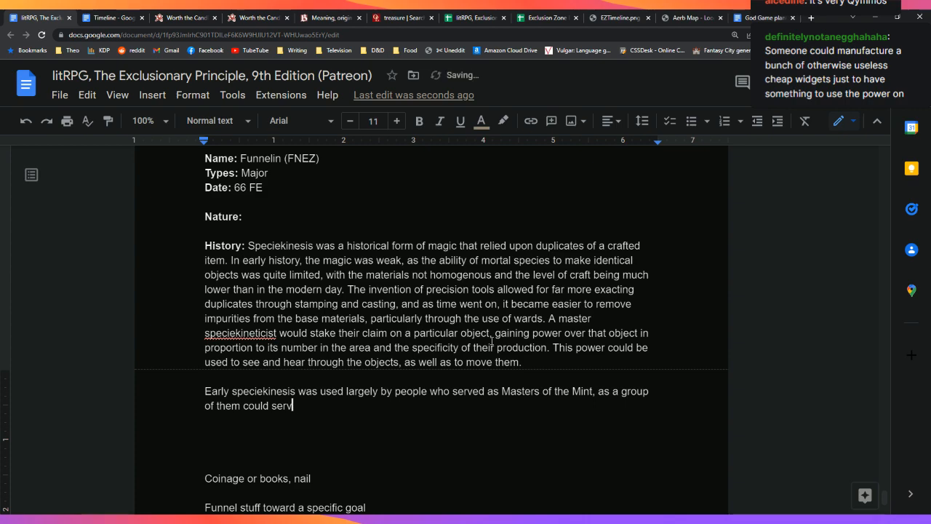
Finish the Masters of the Mint sentence with "have coverage over a number of different denominations of coinage."
type("have coverage ")
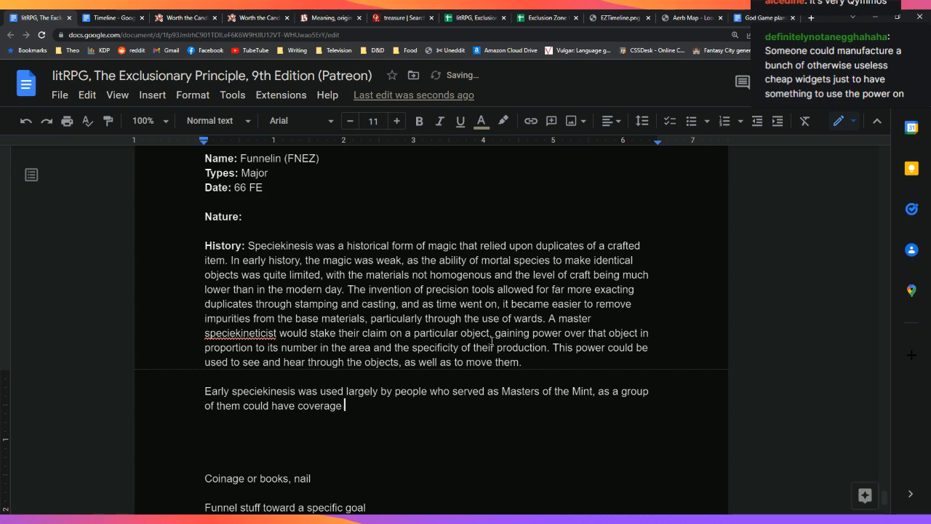
type("over a number of different")
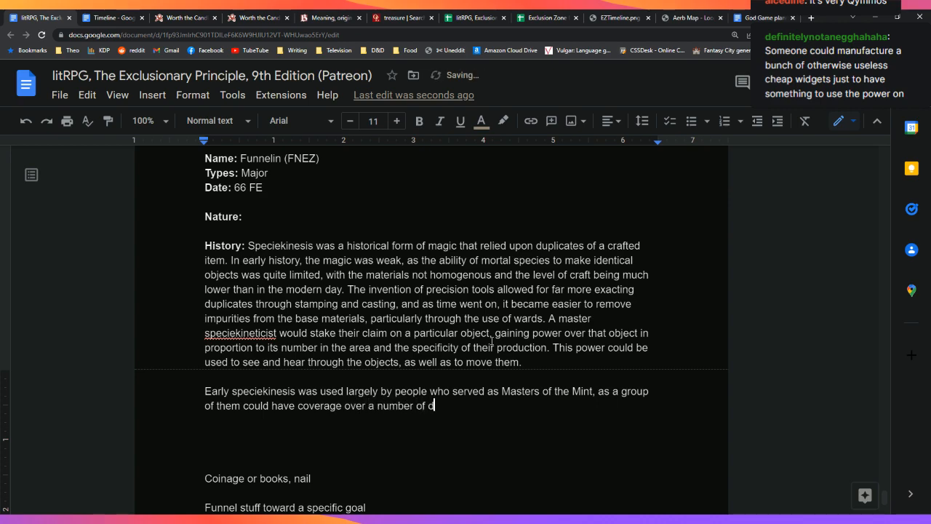
type("denominations of coinage")
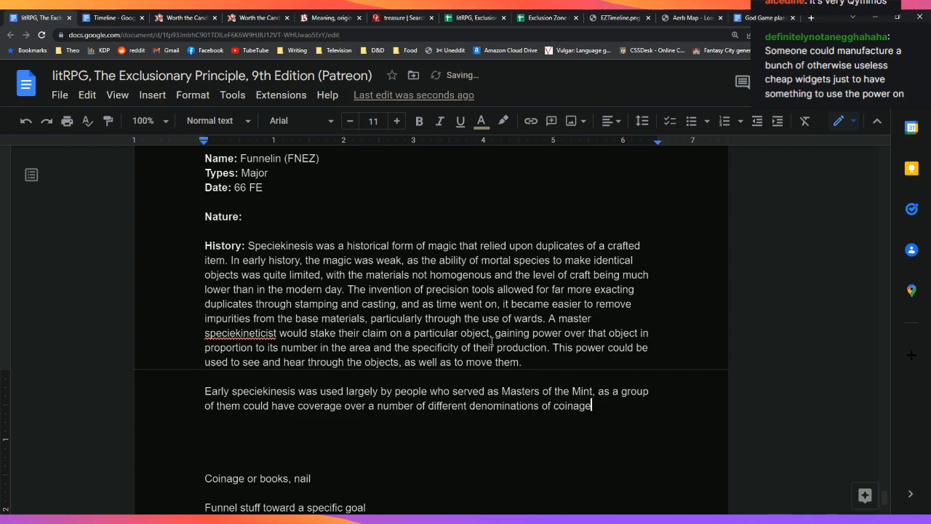
type(".")
type(" The Master")
key("BackSpace")
key("BackSpace")
key("BackSpace")
key("BackSpace")
key("BackSpace")
key("BackSpace")
key("BackSpace")
key("BackSpace")
key("BackSpace")
key("BackSpace")
Begin the next sentence of the early speciekinesis paragraph with "Given the"
type("Given their ")
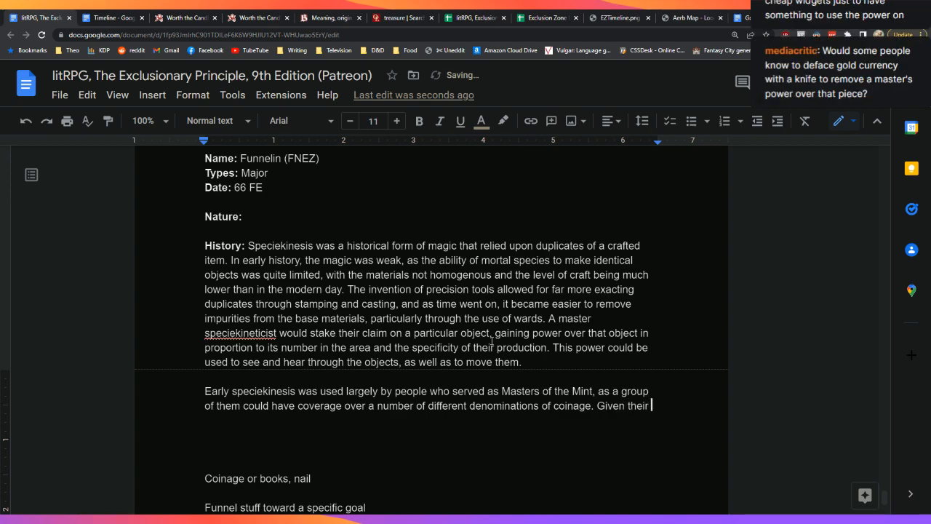
type("widespread")
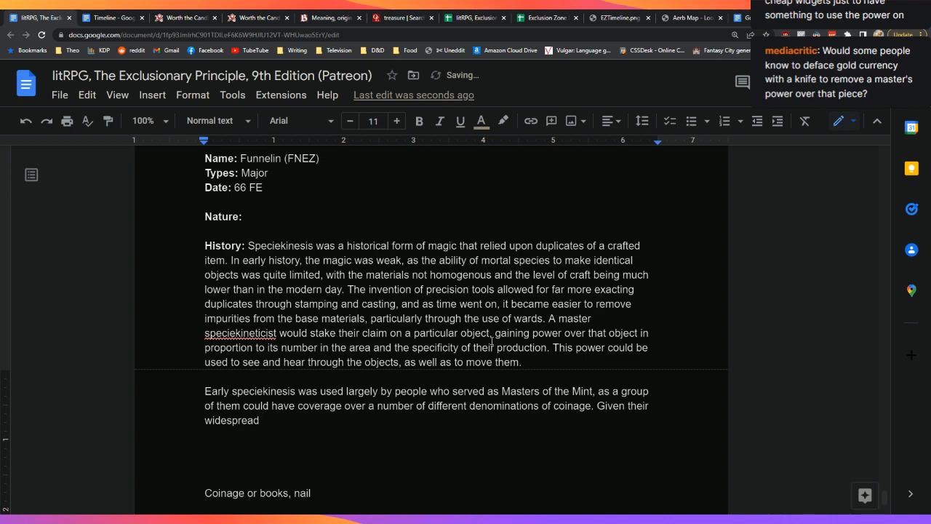
type("power")
key("BackSpace")
key("BackSpace")
key("BackSpace")
key("BackSpace")
key("BackSpace")
key("BackSpace")
key("BackSpace")
key("BackSpace")
key("BackSpace")
key("BackSpace")
key("BackSpace")
key("BackSpace")
key("BackSpace")
key("BackSpace")
key("BackSpace")
key("BackSpace")
key("BackSpace")
key("BackSpace")
key("BackSpace")
key("BackSpace")
type("spread o")
key("BackSpace")
key("BackSpace")
key("BackSpace")
key("BackSpace")
key("BackSpace")
key("BackSpace")
key("BackSpace")
key("BackSpace")
key("BackSpace")
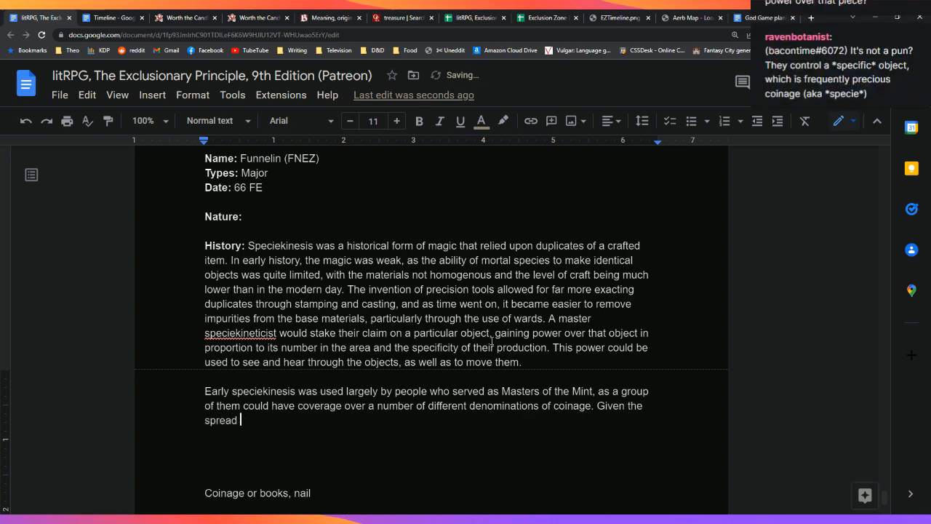
type("ir power, they could")
key("BackSpace")
key("BackSpace")
key("BackSpace")
key("BackSpace")
key("BackSpace")
key("BackSpace")
key("BackSpace")
key("BackSpace")
key("BackSpace")
key("BackSpace")
key("BackSpace")
key("BackSpace")
key("BackSpace")
key("BackSpace")
key("BackSpace")
key("BackSpace")
key("BackSpace")
key("BackSpace")
key("BackSpace")
key("BackSpace")
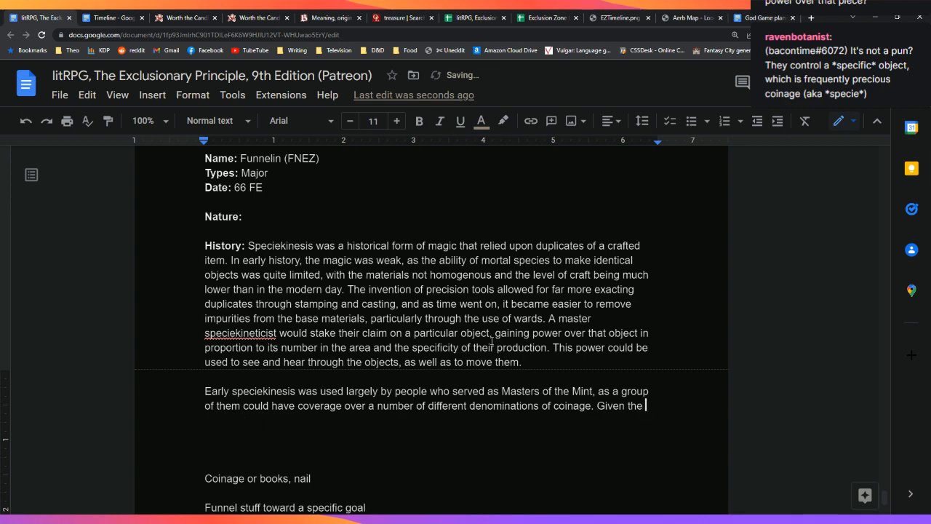
Continue the sentence with "power of the coins, they could listen to conversations miles away, and often served"
type("power of the coins, they could listen to conversation")
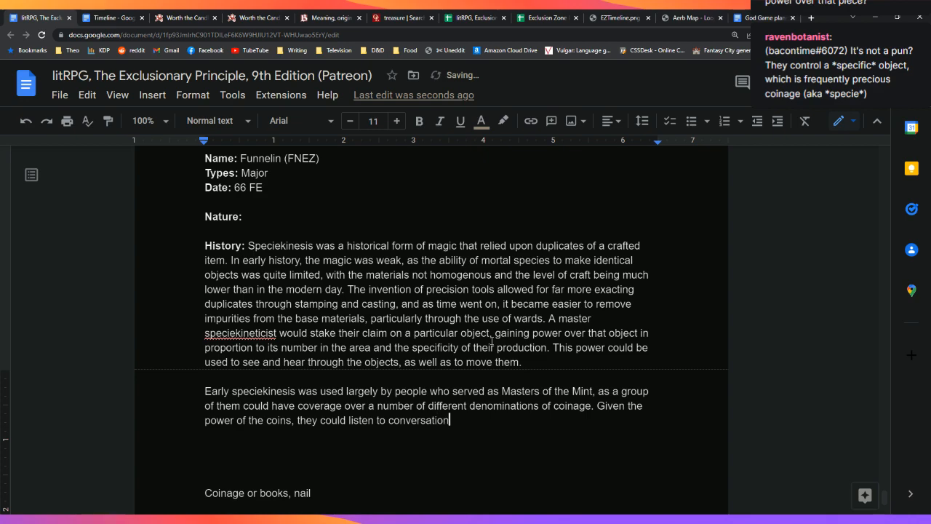
type("s miles away, and often")
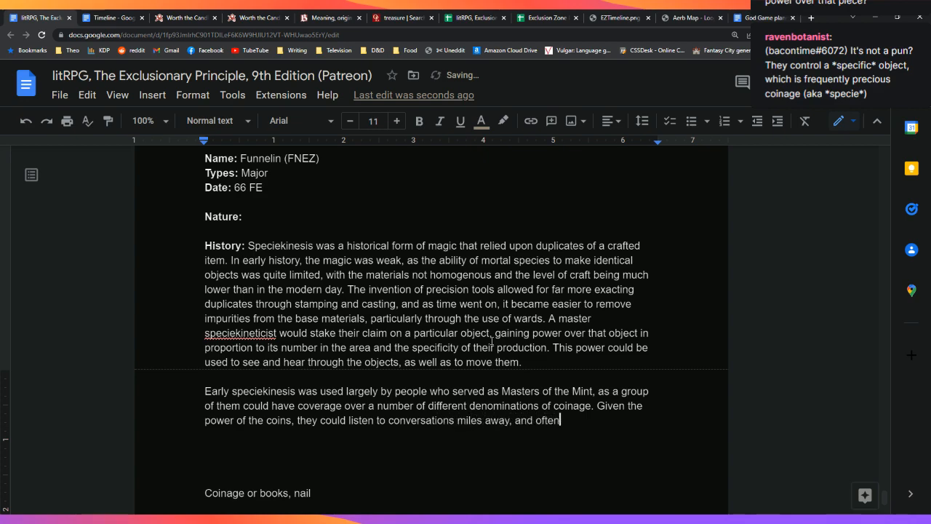
type(" served as")
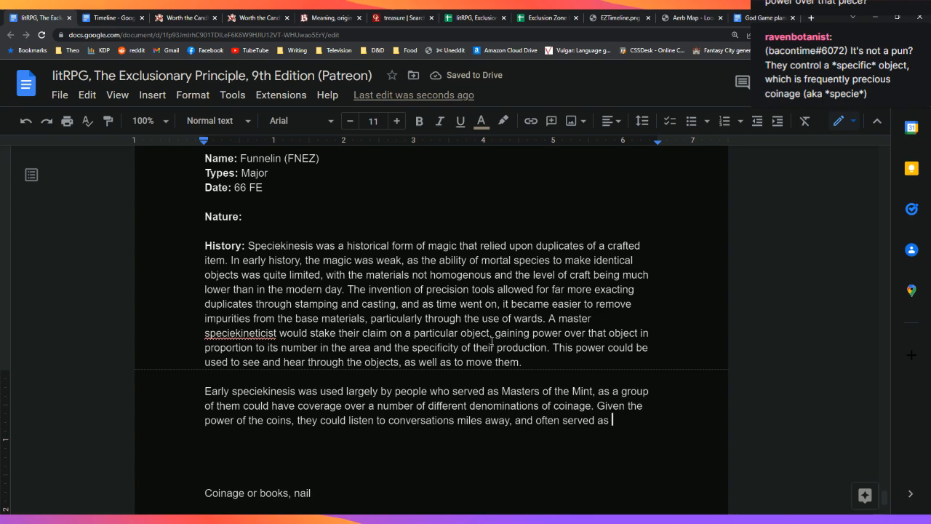
type("spu")
key("BackSpace")
type("y")
key("BackSpace")
key("BackSpace")
key("BackSpace")
key("BackSpace")
key("BackSpace")
key("BackSpace")
Finish the sentence about listening through coins with "a dual role of spymaster."
type("a dual role ")
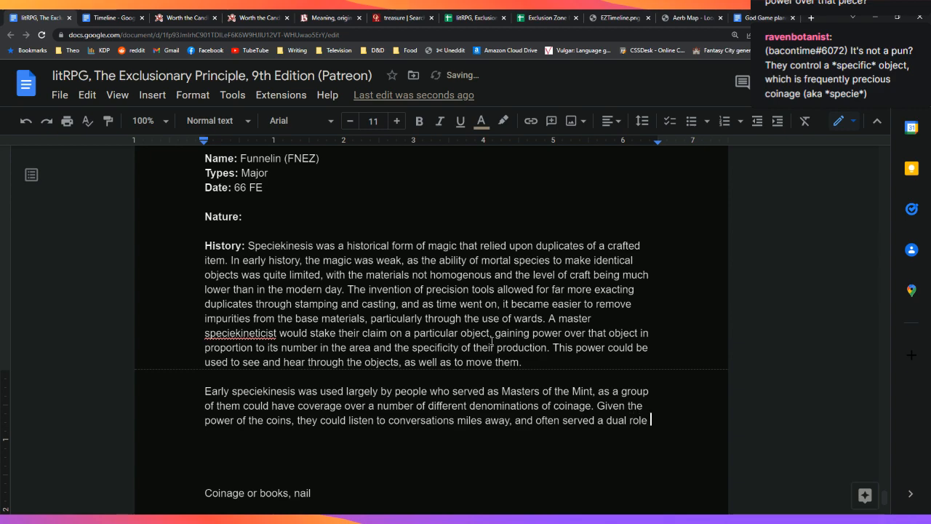
type("of spymast")
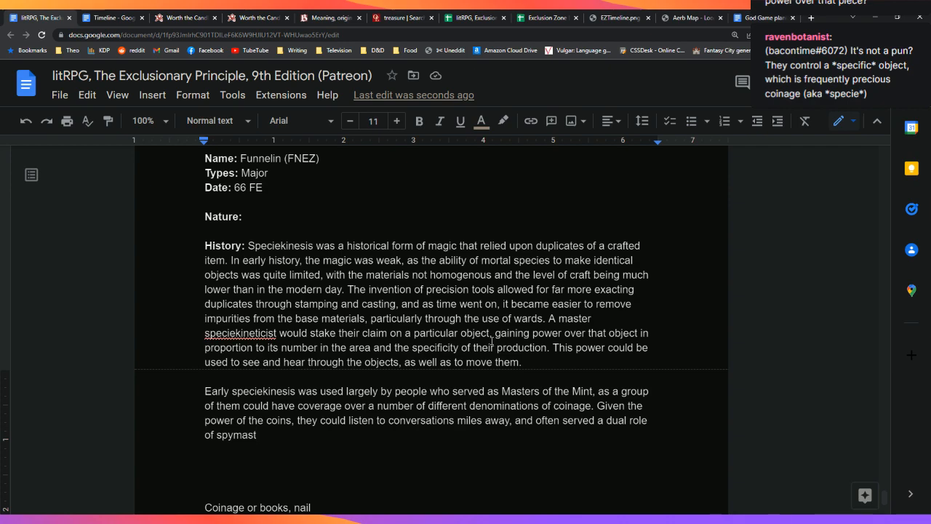
type("er. Simi")
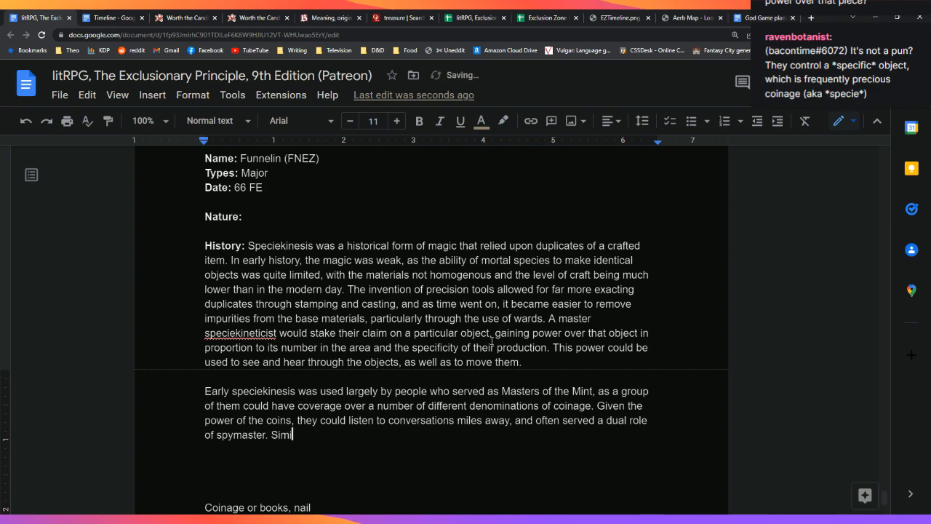
key("BackSpace")
key("BackSpace")
key("BackSpace")
key("BackSpace")
type("The")
key("BackSpace")
key("BackSpace")
key("BackSpace")
type("T")
key("BackSpace")
Add "In combat, they would summon hundreds of pounds of coins and fight in a swirling cloud of money" after the spymaster sentence
type("In combat, they wou")
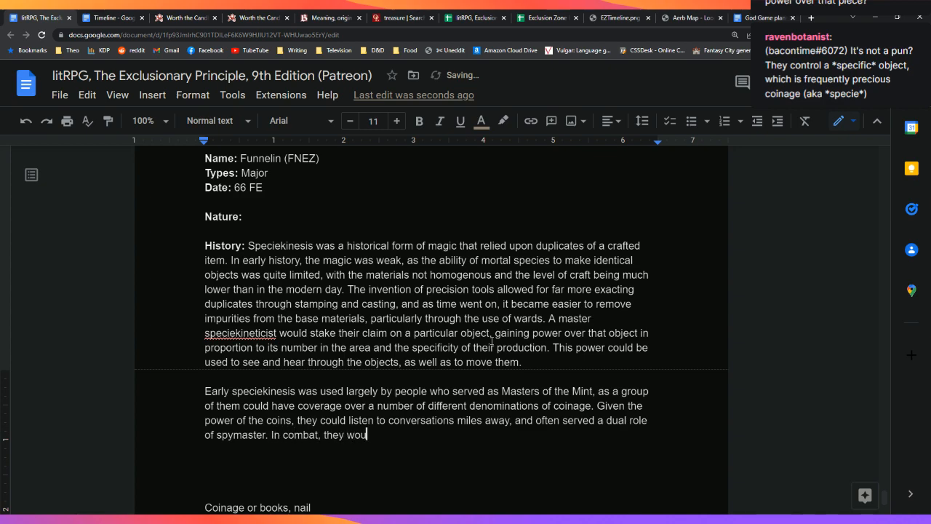
type("ld summon hund")
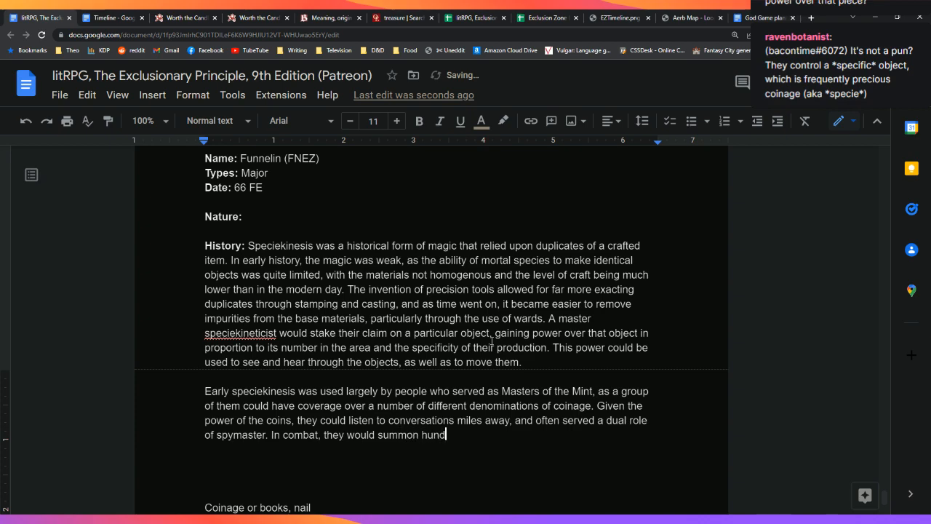
type("reds of pounds of coins and ")
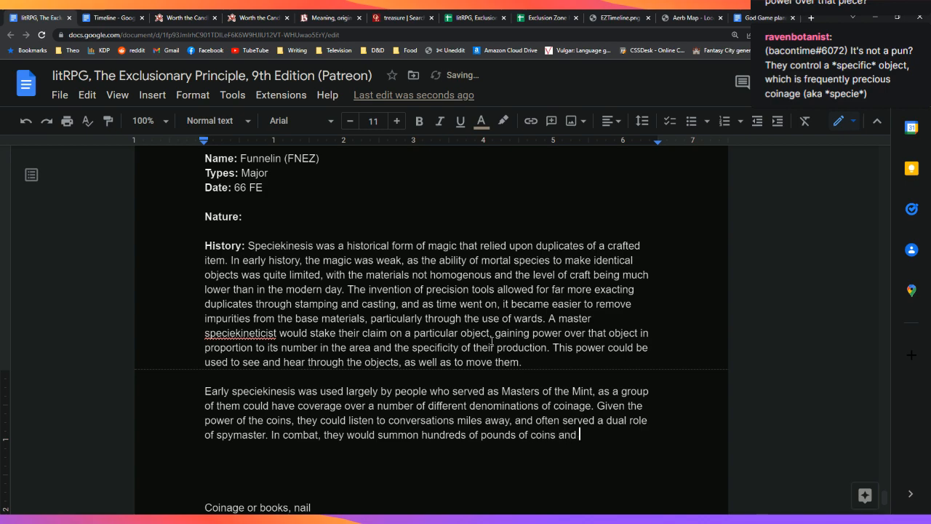
type("fight using them")
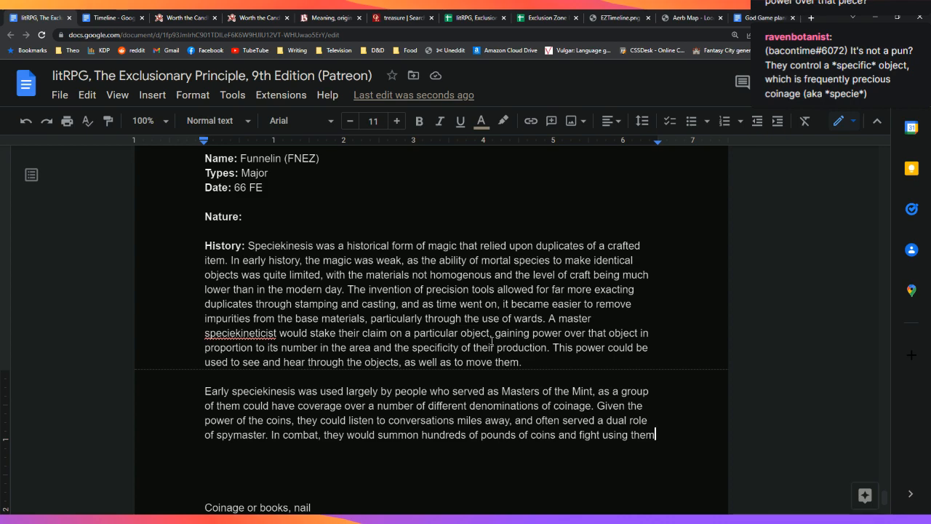
key("ctrl+BackSpace")
key("ctrl+BackSpace")
type("in a swirling cloud of money")
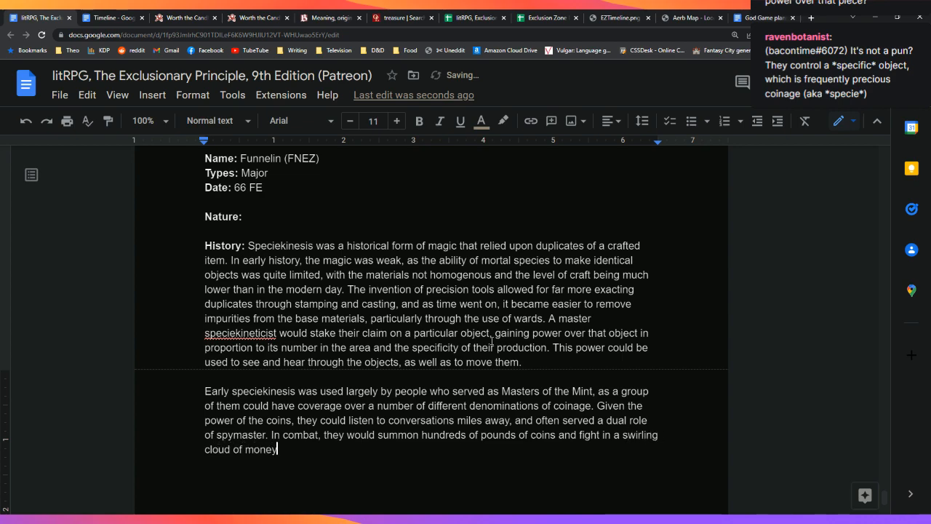
Continue the combat sentence with ", but more often, they would be employed in a more utilitarian role, checking to see whether coinage"
type(", but more often, they would be employed in a more utilitarian role, ")
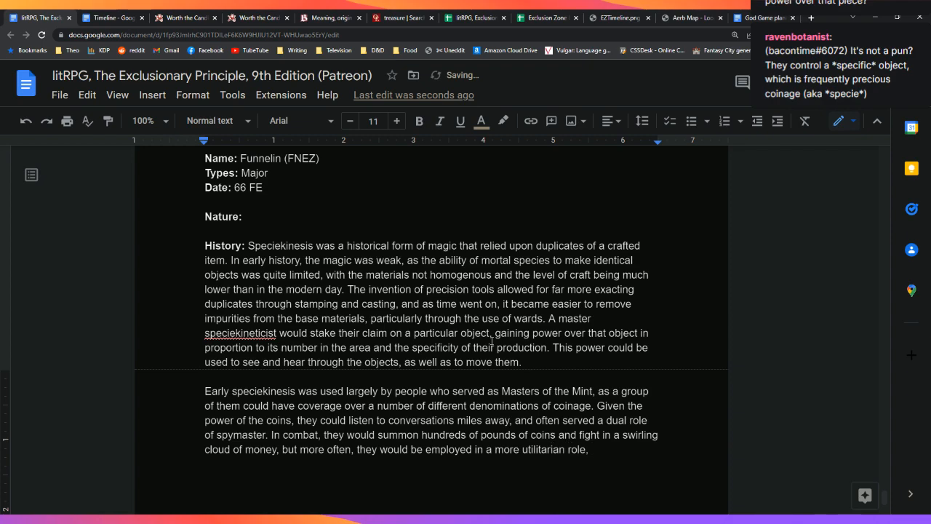
type("checking")
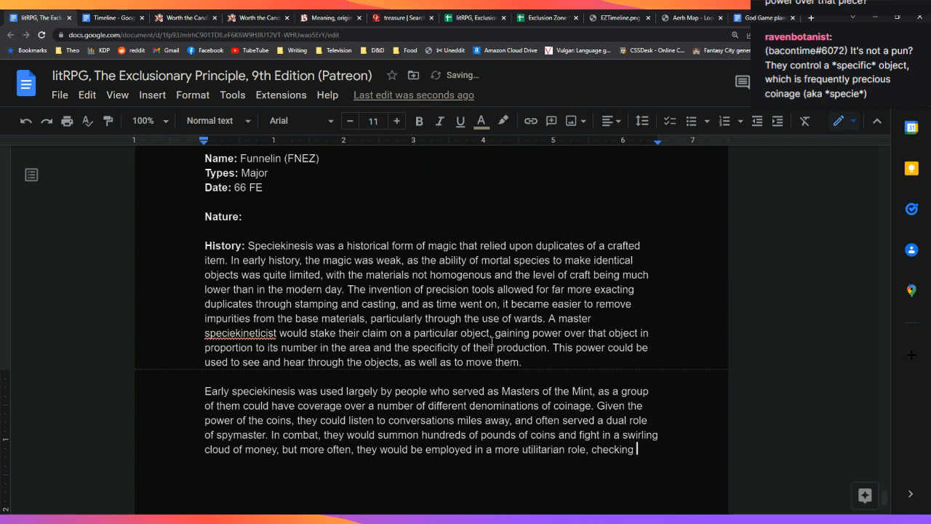
key("BackSpace")
key("BackSpace")
key("BackSpace")
key("BackSpace")
key("BackSpace")
key("BackSpace")
key("BackSpace")
key("BackSpace")
key("BackSpace")
type("checking coin")
key("BackSpace")
key("BackSpace")
type("to see whether ")
type("coinage was")
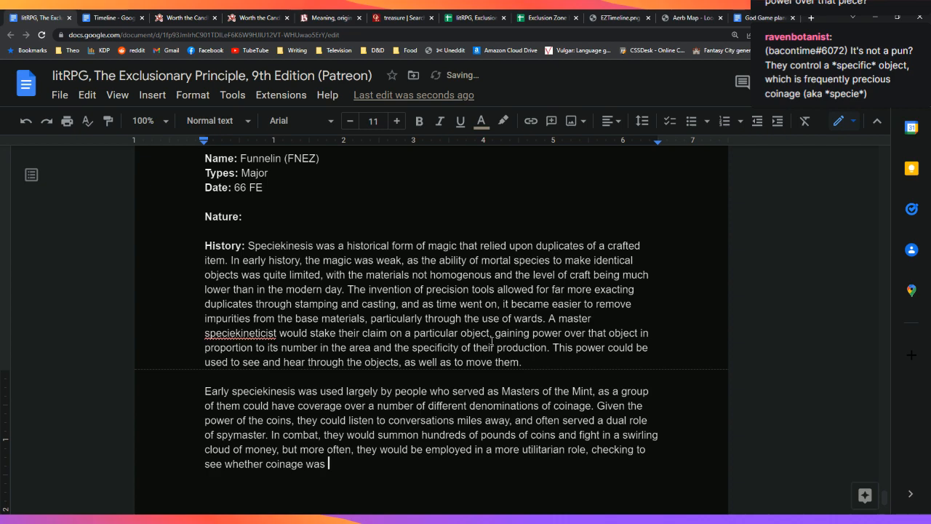
Finish the sentence about checking coinage with "had been adulterated or forged."
key("BackSpace")
key("BackSpace")
key("BackSpace")
key("BackSpace")
type("had been")
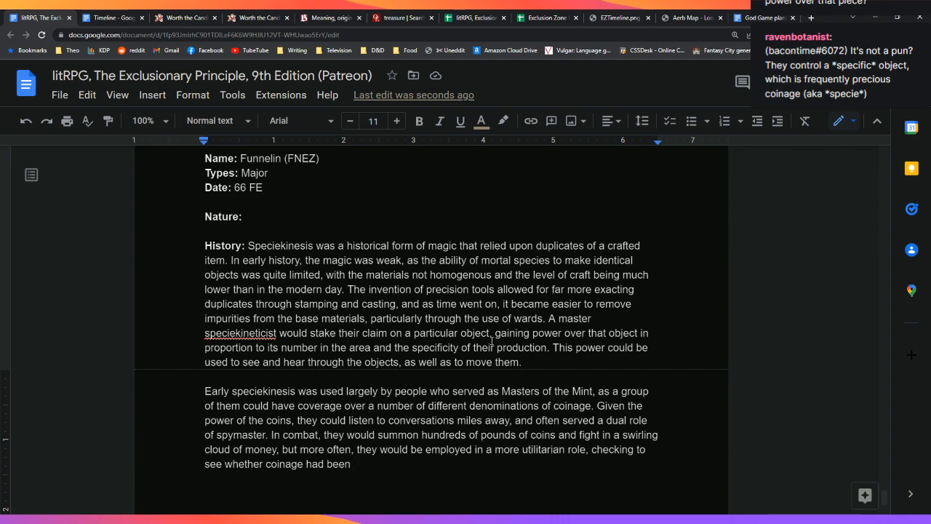
type("adulterate")
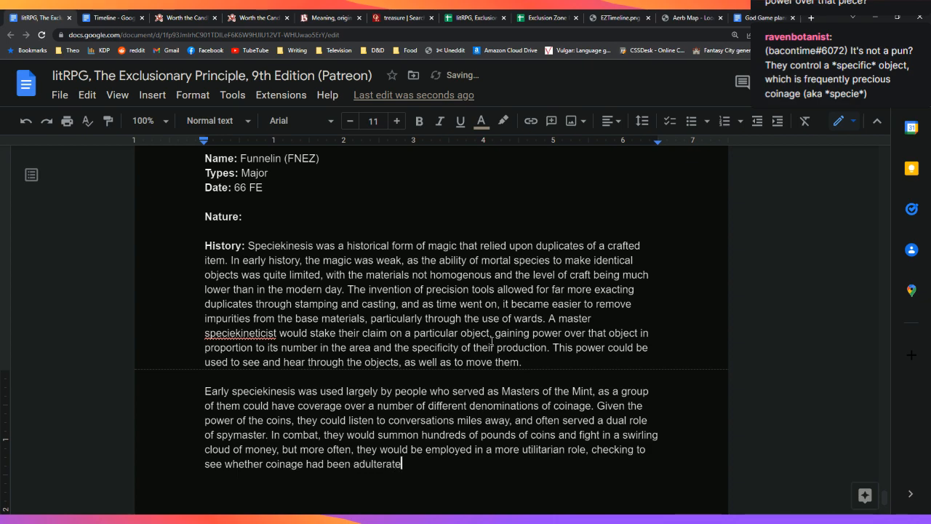
type("d or forged.")
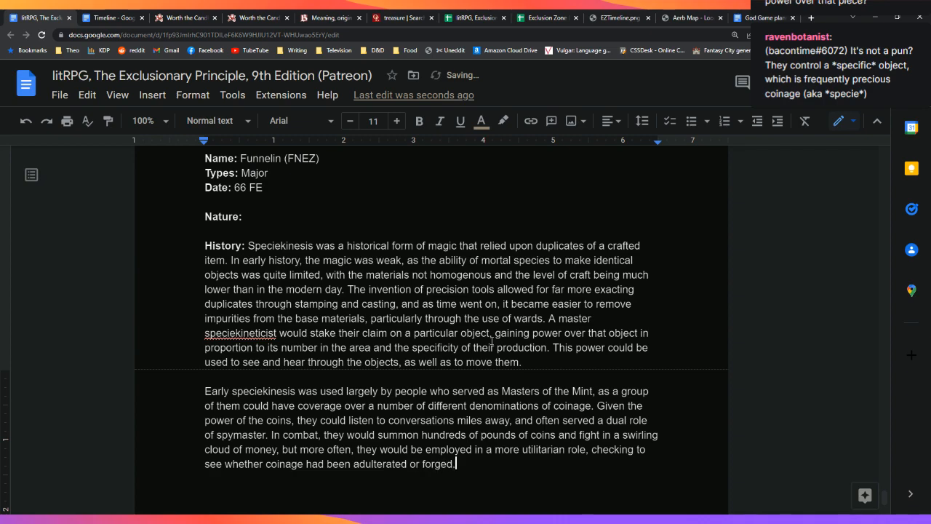
Search the web for Isaac Newton in a new tab and open his Wikipedia article
key("ctrl+t")
type("isaa")
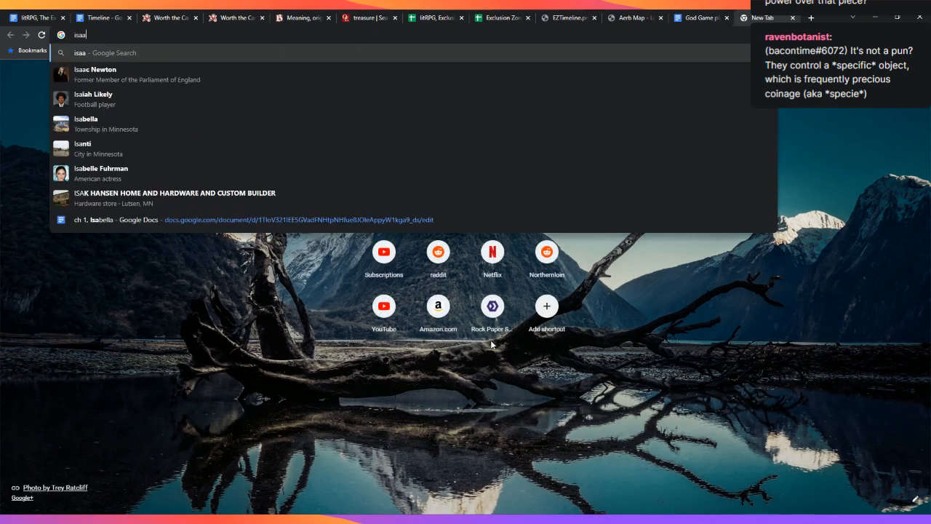
type("c newton")
key("Return")
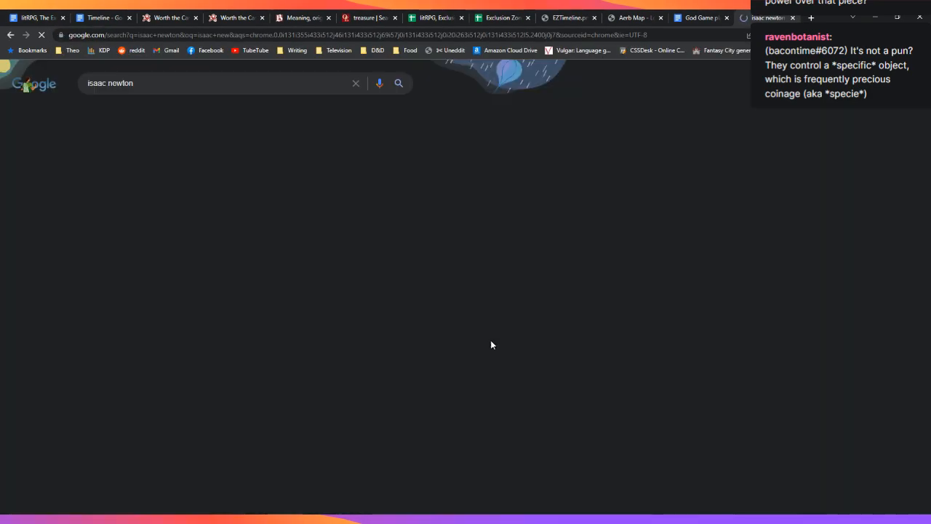
left_click(132, 222)
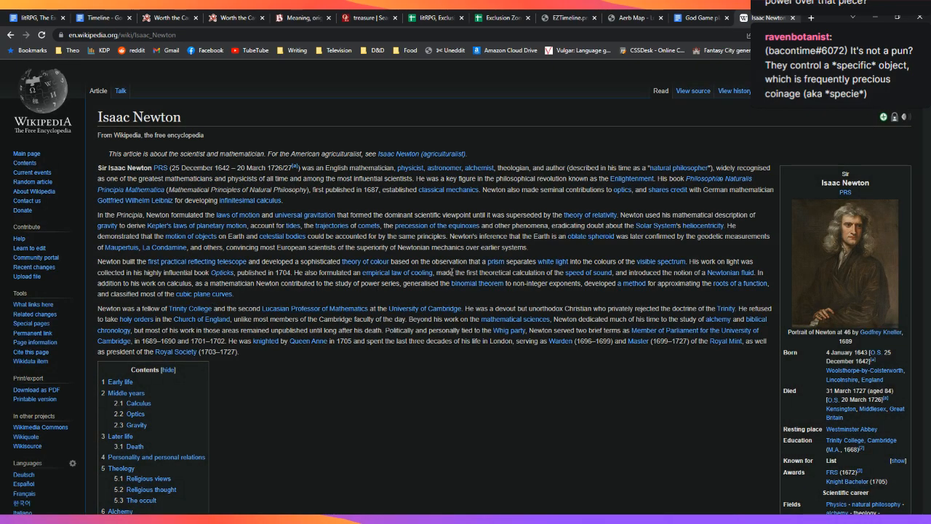
Find "master of" in the article and read the Later life passage on Newton's work at the Mint
key("ctrl+f")
type("master of")
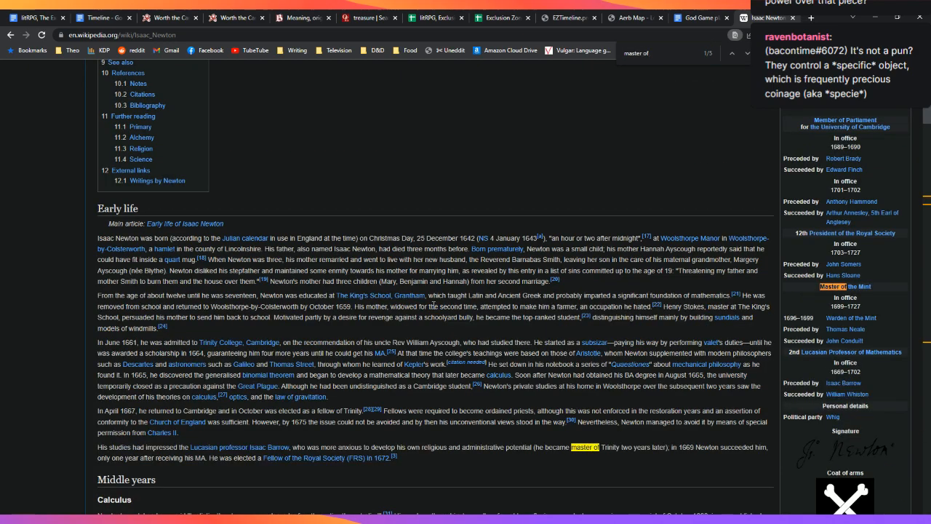
key("Return")
key("Return")
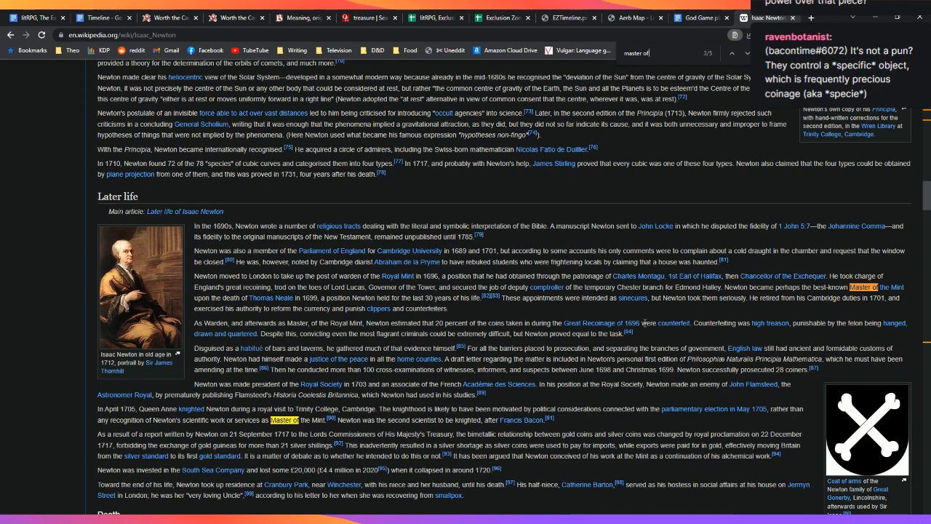
scroll(644, 323, "down", 2)
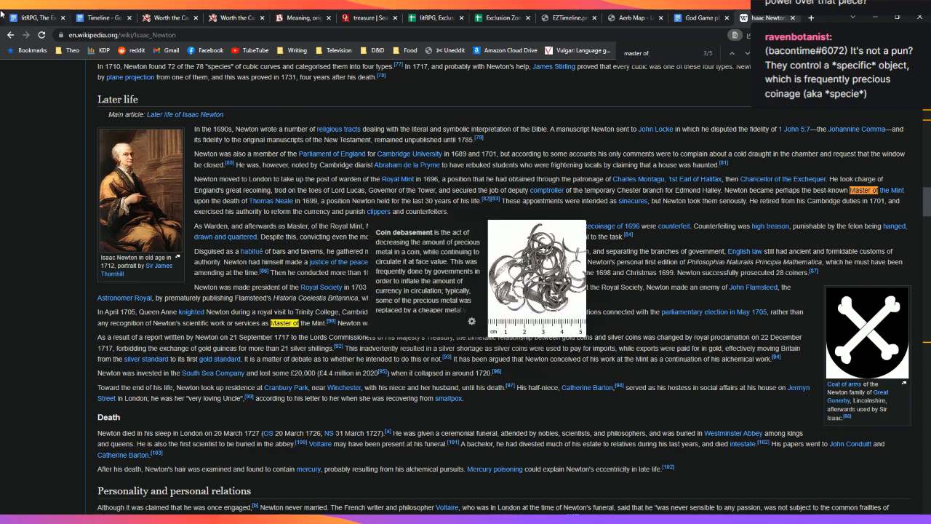
Back in the litRPG document, replace "had been adulterated or forged" with "was clipped or counterfeit" in the coinage sentence
left_click(27, 14)
scroll(624, 390, "down", 2)
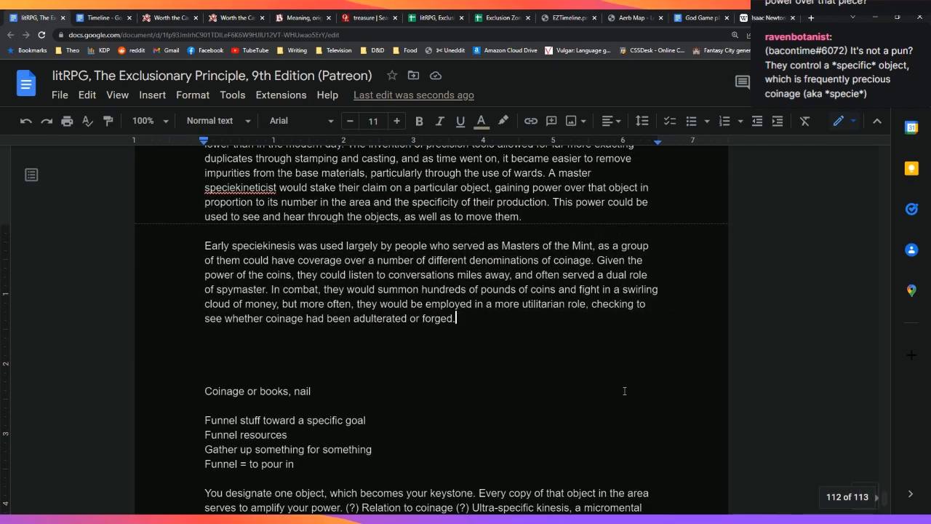
key("BackSpace")
key("BackSpace")
key("BackSpace")
key("BackSpace")
key("BackSpace")
key("BackSpace")
key("BackSpace")
key("BackSpace")
key("BackSpace")
key("BackSpace")
key("BackSpace")
key("BackSpace")
key("BackSpace")
key("BackSpace")
key("BackSpace")
key("BackSpace")
key("BackSpace")
key("BackSpace")
key("BackSpace")
key("BackSpace")
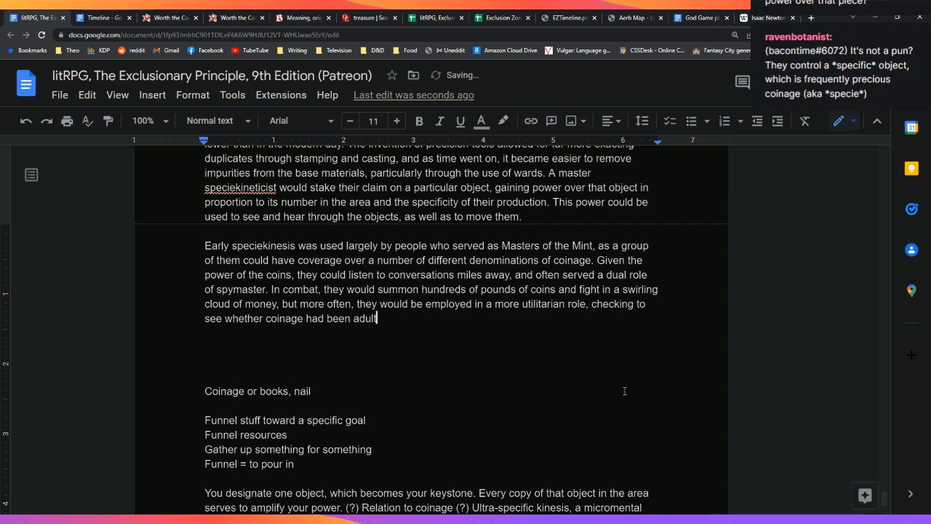
key("BackSpace")
key("BackSpace")
type("clipped ro")
key("BackSpace")
key("BackSpace")
key("BackSpace")
key("BackSpace")
key("BackSpace")
key("BackSpace")
key("BackSpace")
key("BackSpace")
key("BackSpace")
key("BackSpace")
key("BackSpace")
key("BackSpace")
key("BackSpace")
key("BackSpace")
key("BackSpace")
key("BackSpace")
key("BackSpace")
key("BackSpace")
type("was clippe or")
key("BackSpace")
key("BackSpace")
key("BackSpace")
type("d or counterfeit. a")
Begin the next sentence of the paragraph with "Because so few objects could support a"
key("BackSpace")
type("Because so few objects co")
type("uld support a")
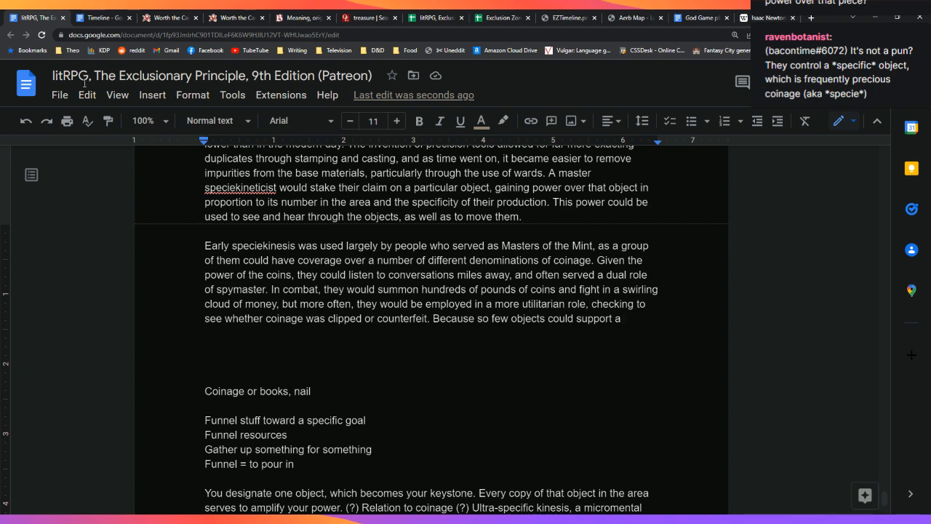
Look up the origin of "specie" in the Online Etymology Dictionary
left_click(342, 13)
scroll(342, 73, "up", 1)
double_click(366, 79)
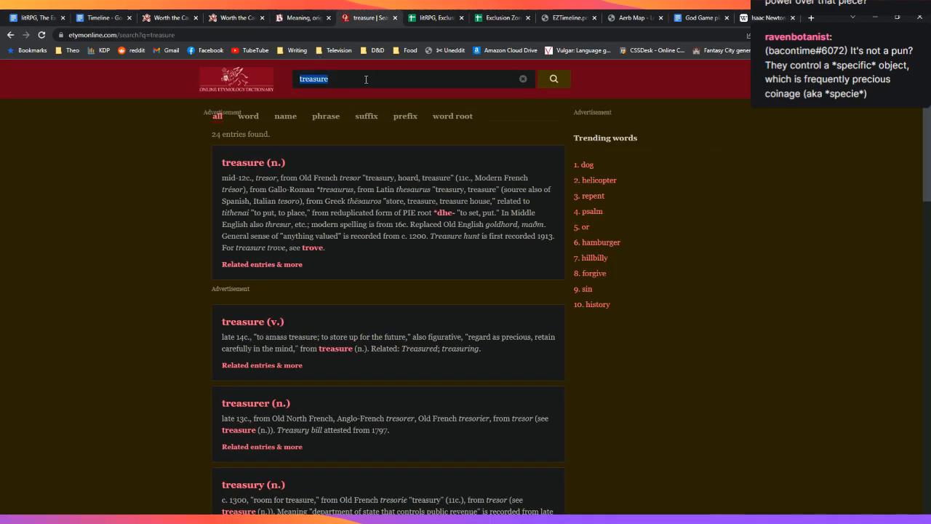
type("specie")
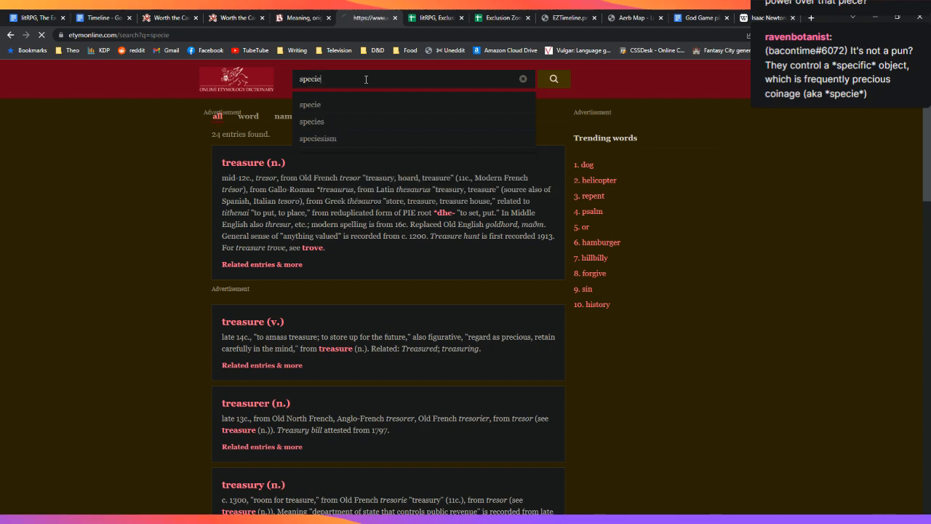
key("Return")
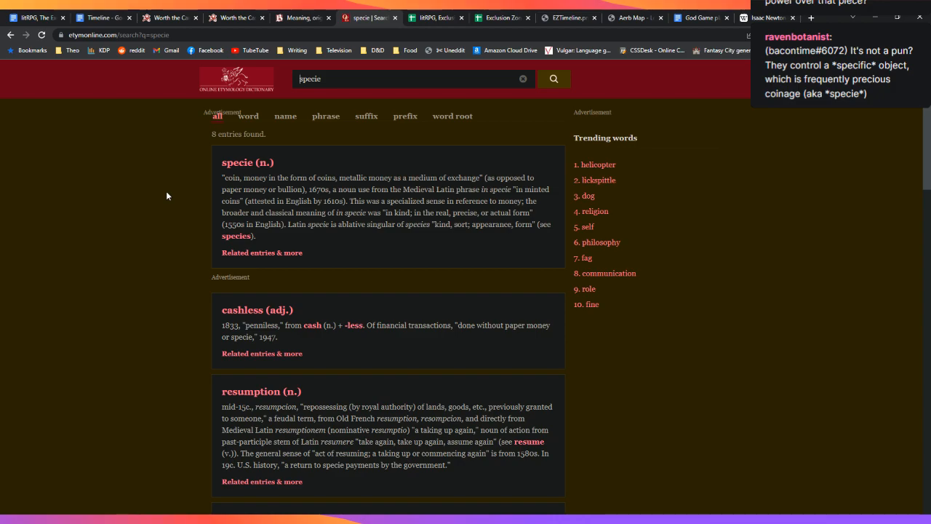
Look up "specific" in the etymology dictionary to compare its origin with that of "specie"
left_click(388, 76)
key("BackSpace")
key("BackSpace")
key("BackSpace")
type("cial")
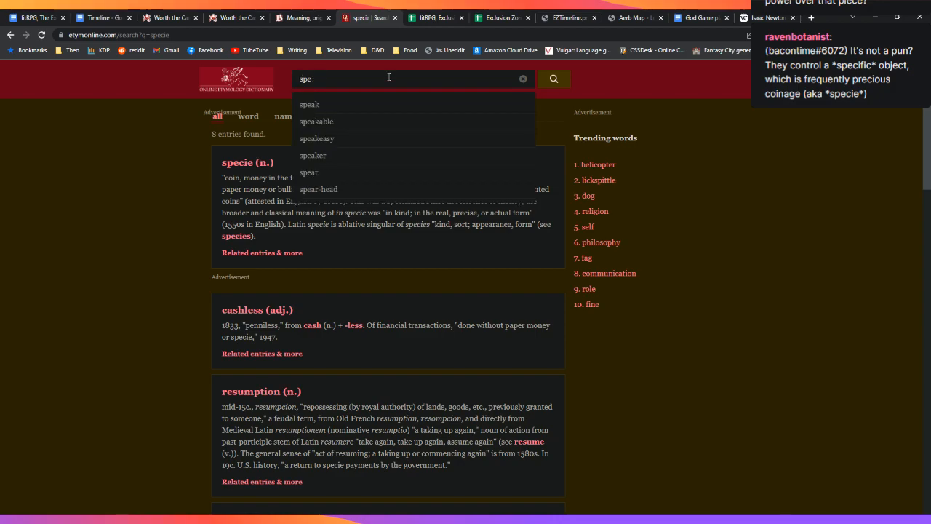
key("BackSpace")
key("BackSpace")
type("fic")
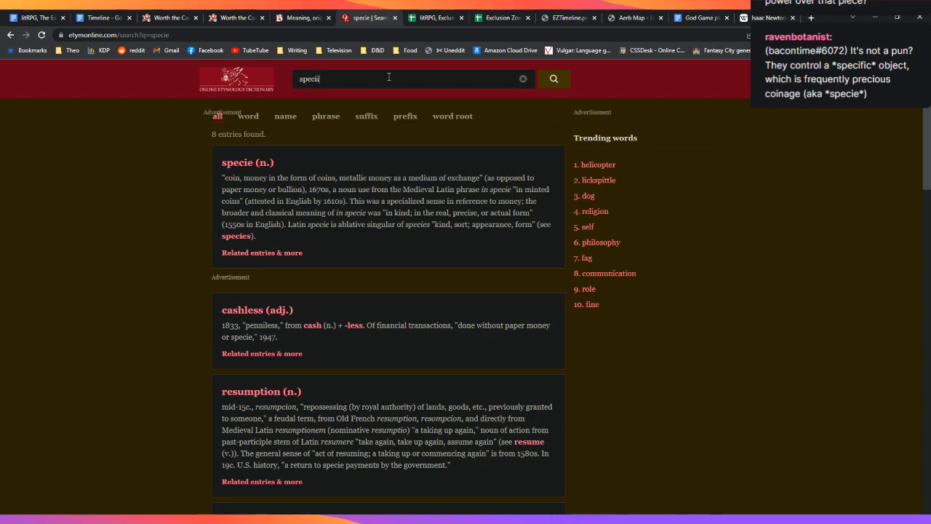
key("Return")
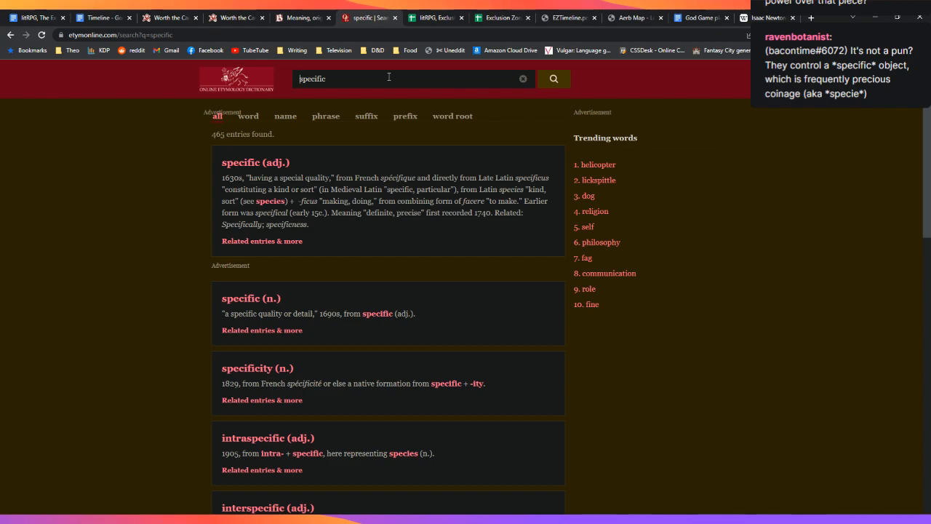
Look up "specie" again in the etymology dictionary and return to the litRPG document
key("BackSpace")
key("BackSpace")
key("BackSpace")
type("e")
key("Return")
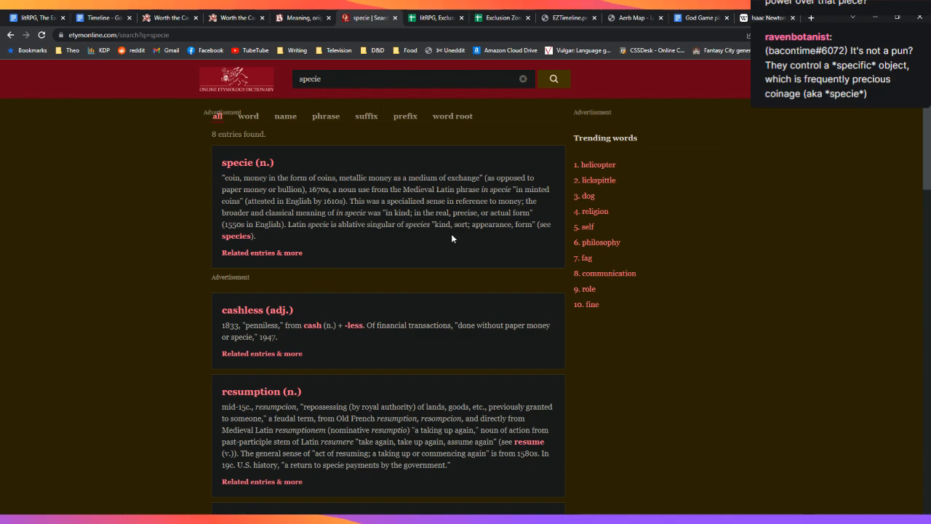
key("ctrl+1")
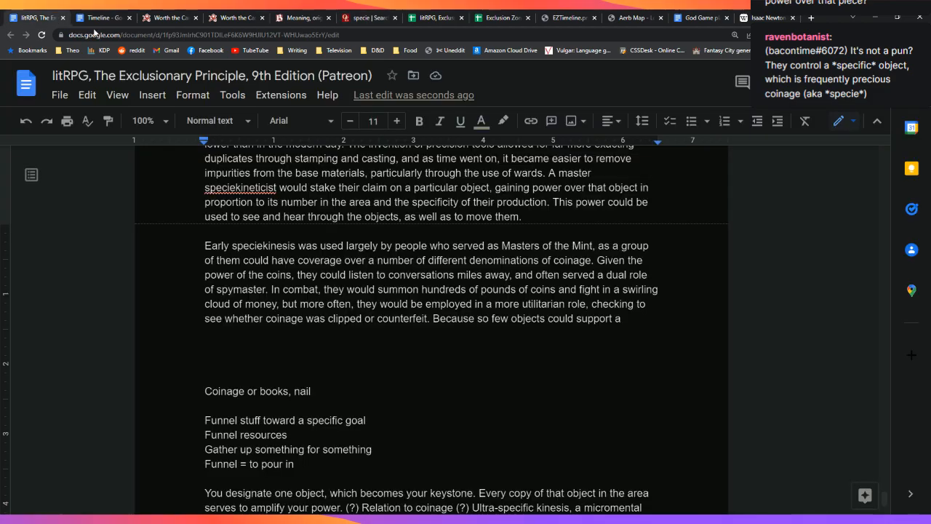
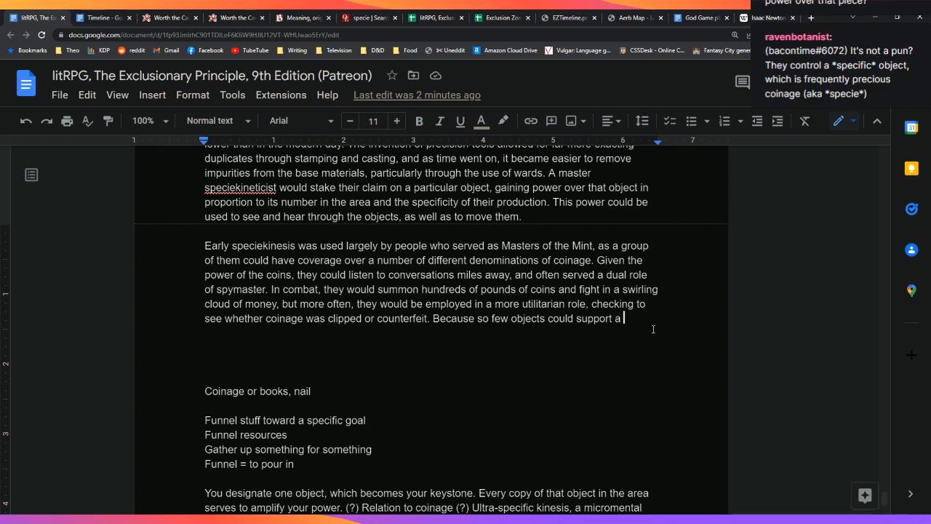
Look up "lunatic" in the Online Etymology Dictionary and go back to the litRPG document
left_click(383, 22)
key("ctrl+a")
key("BackSpace")
type("lunatic")
key("Return")
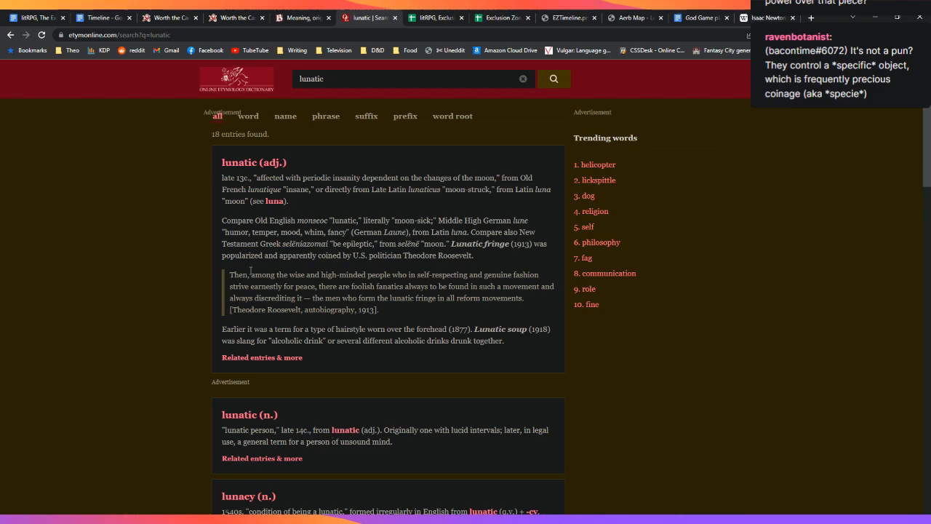
left_click(33, 17)
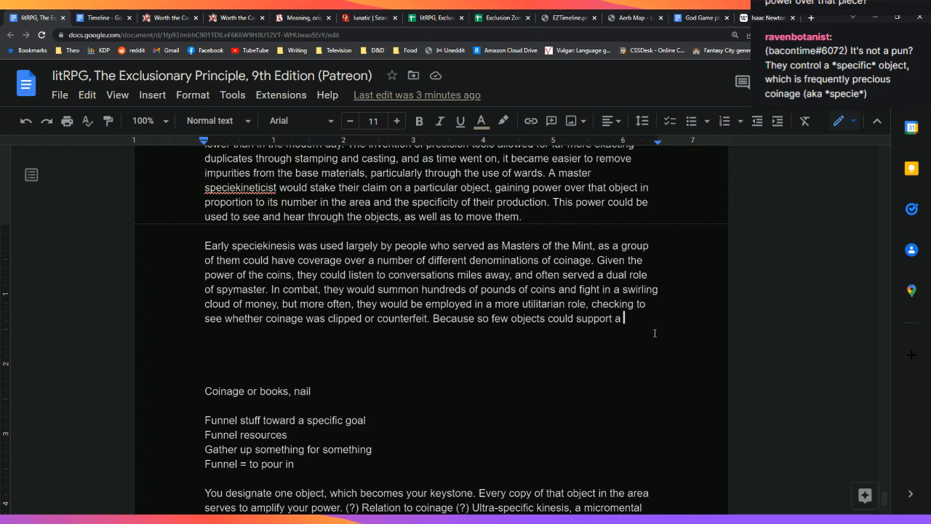
Continue the unfinished sentence so that it reads "could support a speciekineticist"
key("BackSpace")
key("BackSpace")
key("BackSpace")
type("a")
type("s")
type("peciekineticist")
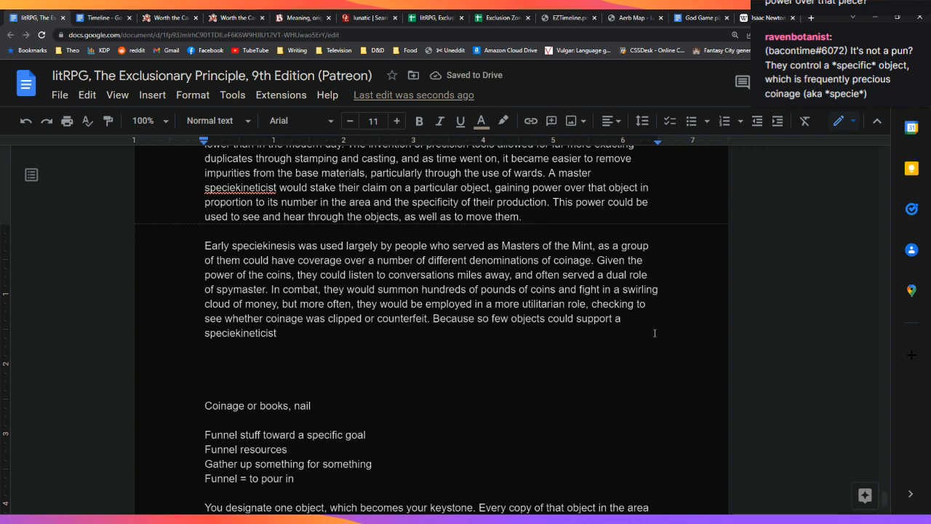
Finish the sentence with ", the magic was relatively niche for a long time."
type(", the magic w")
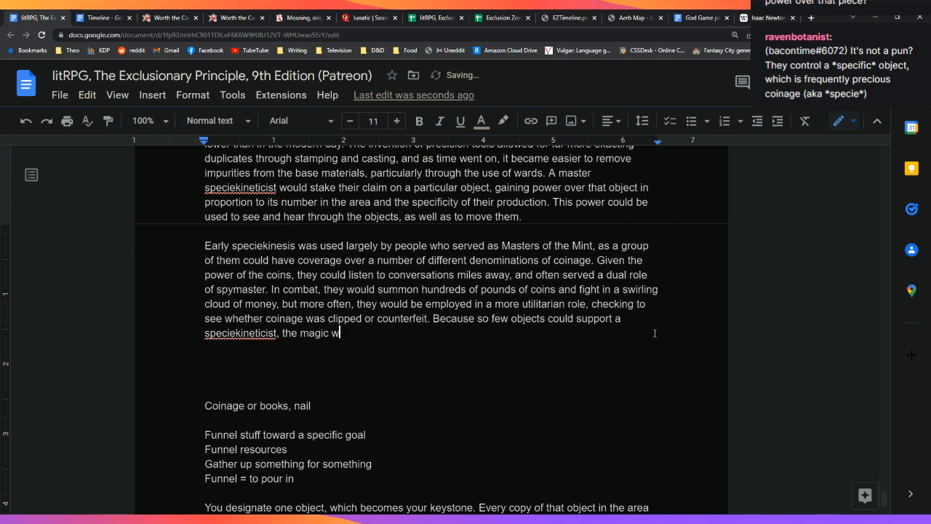
type("as relatively")
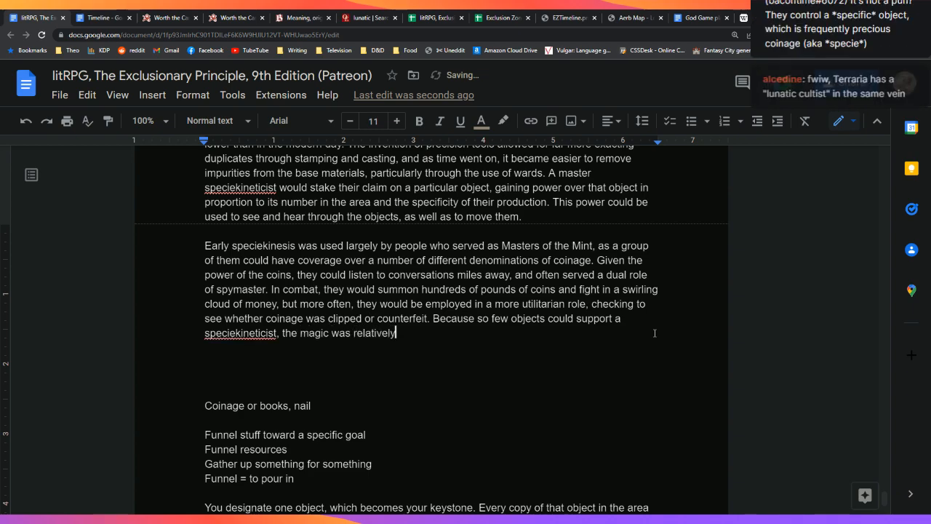
type(" niche")
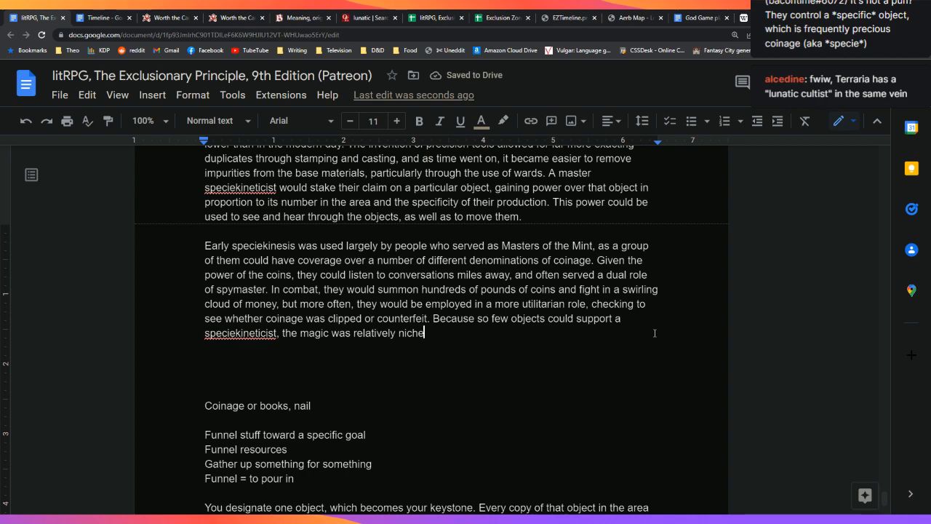
type(" for ")
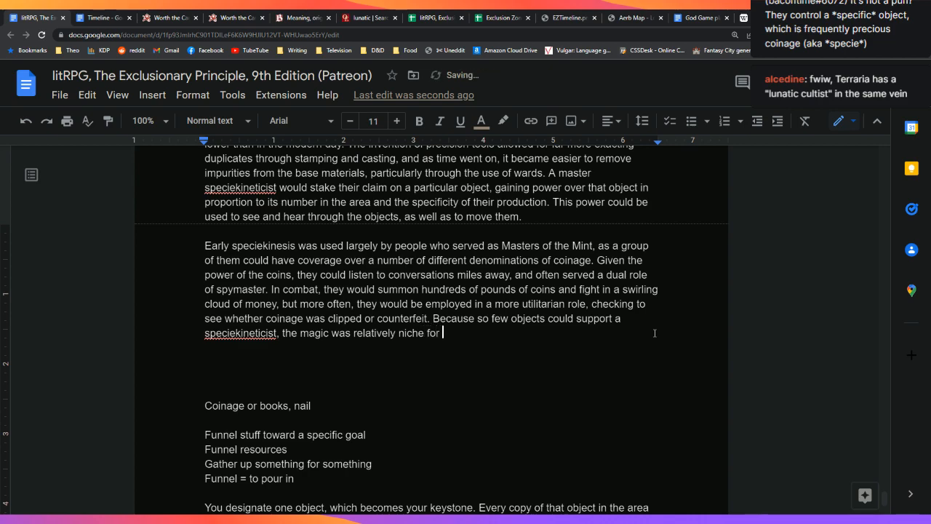
type("a long time.")
key("Left")
key("Left")
key("Left")
key("Left")
key("Left")
key("Left")
key("Left")
key("Left")
key("Left")
key("Left")
key("Left")
key("Left")
key("Left")
key("Left")
key("Left")
key("Left")
key("Left")
key("Left")
key("Left")
key("Left")
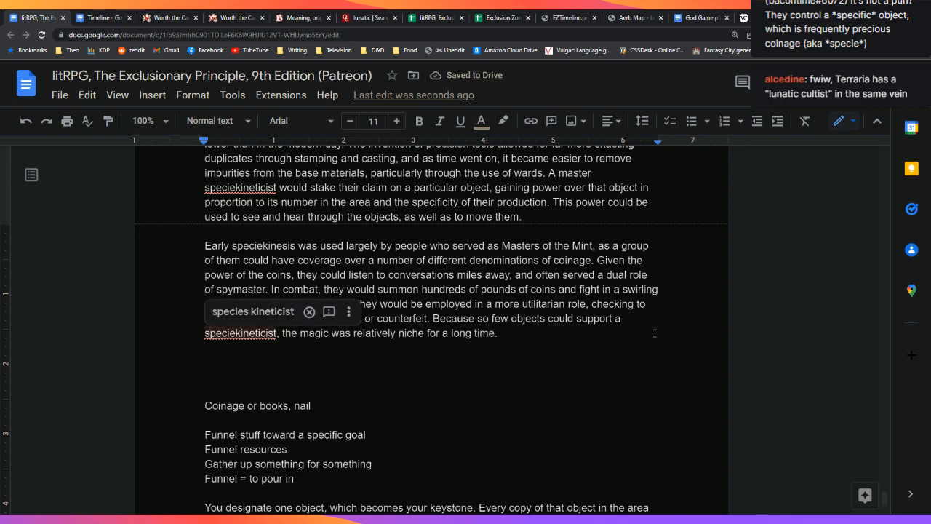
key("Right")
key("Left")
key("Right")
key("Up")
key("Right")
key("End")
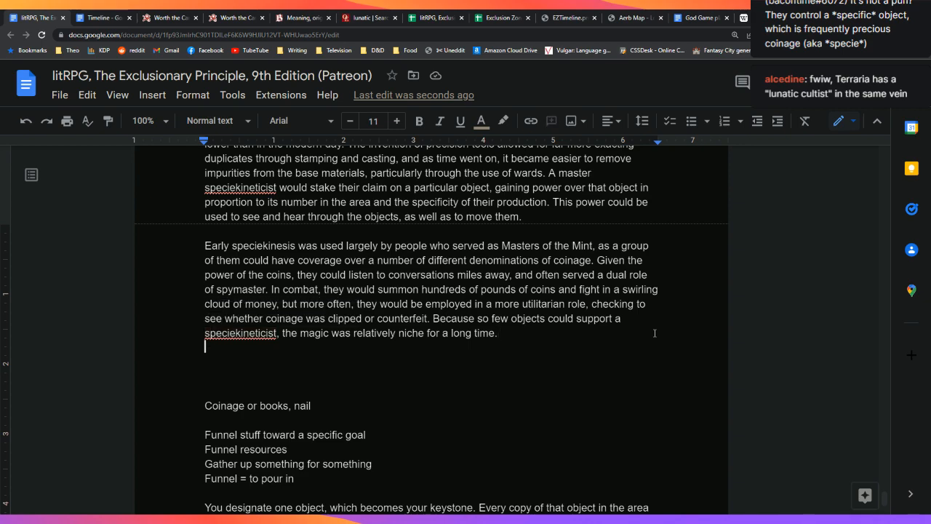
key("Home")
key("Right")
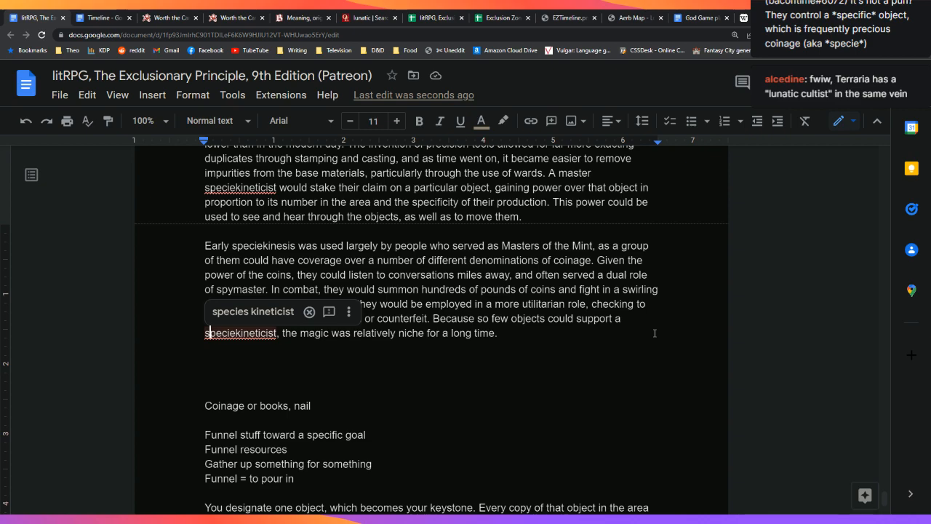
key("Down")
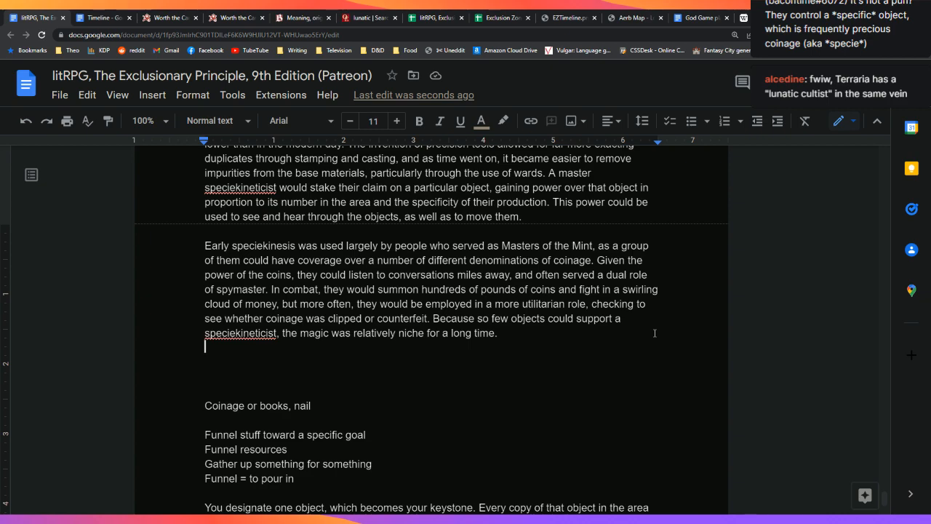
Start a new paragraph after the Masters of the Mint paragraph, opening with "During the era of the First Empire,"
key("Down")
type("During the era of the F")
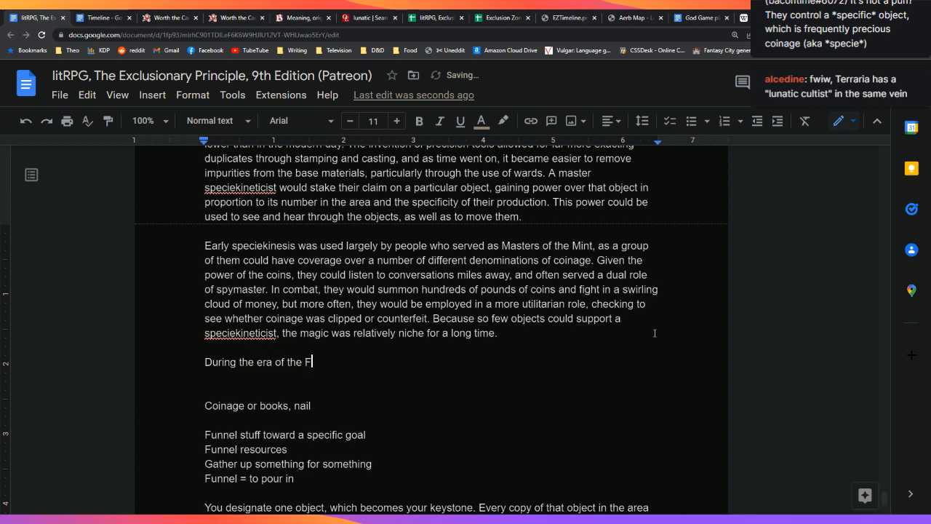
type("irst Empire, the first la")
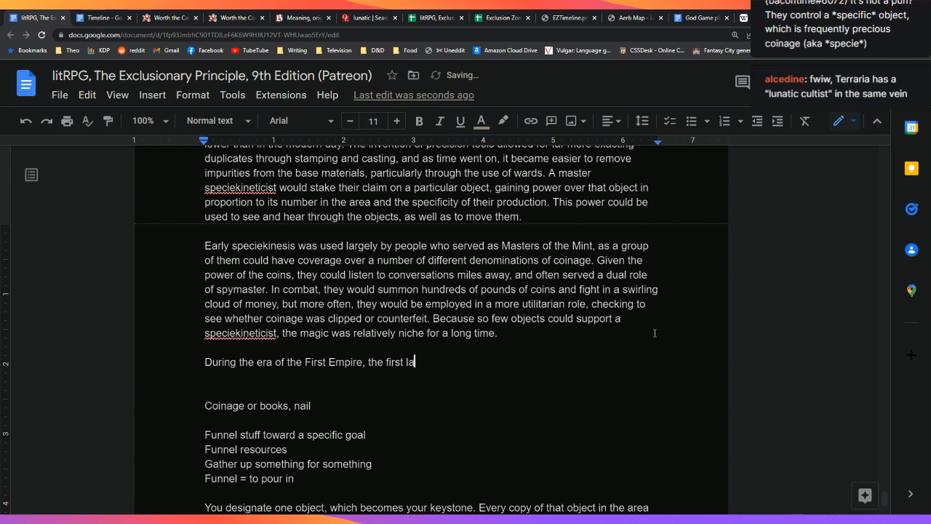
Drop the clause about the first large-scale factories and continue with "several advances were made which were of enormous power"
type("rge-scale facto")
key("BackSpace")
key("BackSpace")
key("BackSpace")
key("BackSpace")
key("BackSpace")
key("BackSpace")
key("BackSpace")
key("BackSpace")
key("BackSpace")
key("BackSpace")
key("BackSpace")
key("BackSpace")
key("BackSpace")
key("BackSpace")
key("BackSpace")
key("BackSpace")
key("BackSpace")
key("BackSpace")
key("BackSpace")
key("BackSpace")
key("BackSpace")
key("BackSpace")
key("BackSpace")
type("several ")
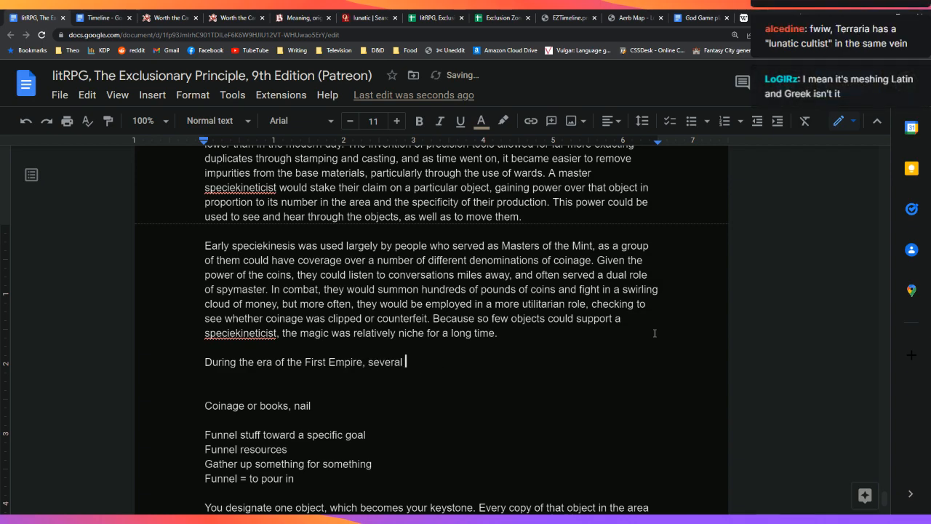
type("advances were ")
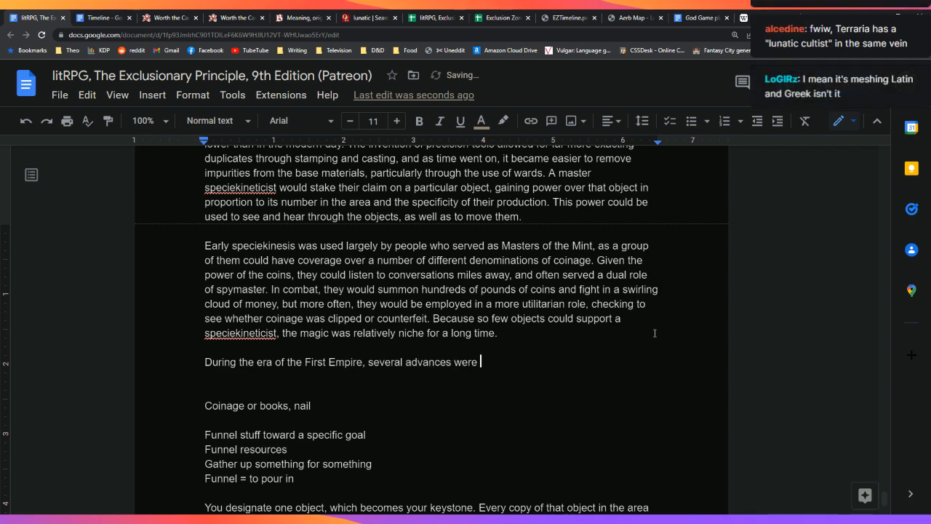
type("made which were of ")
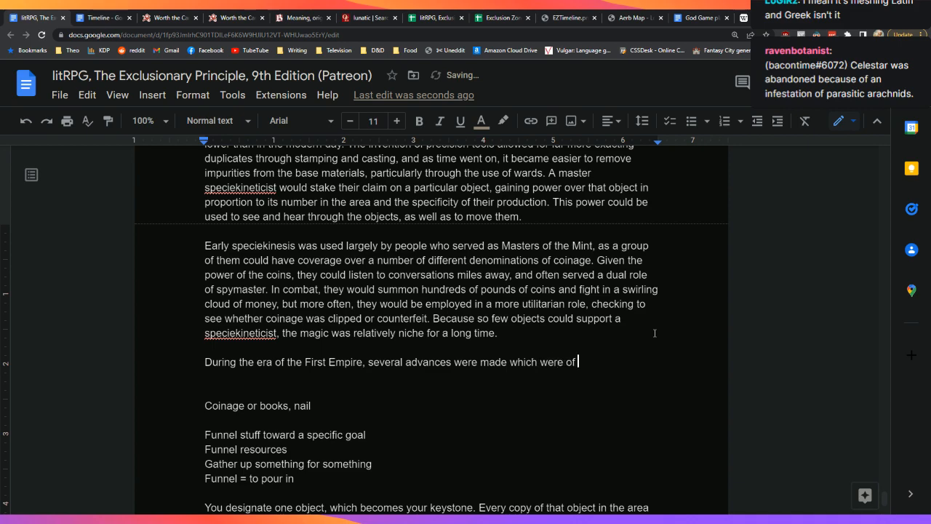
type("enormous power")
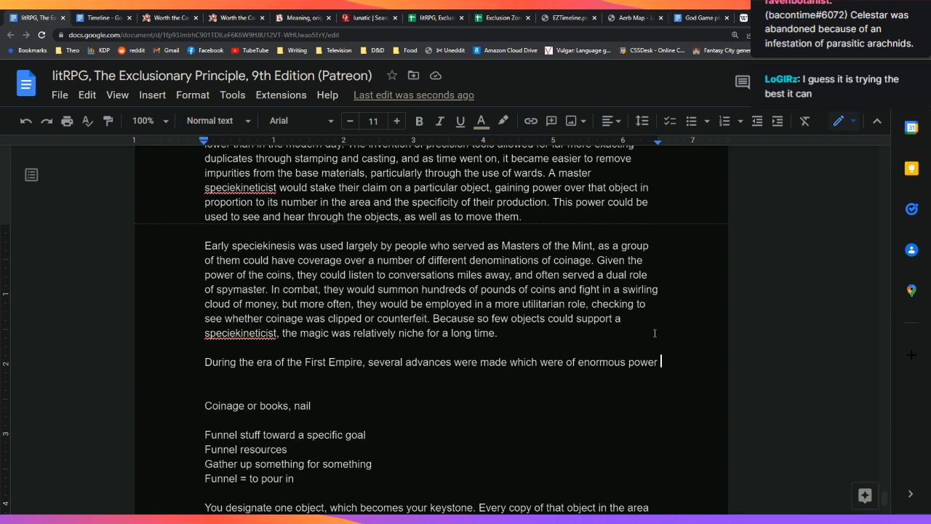
Replace the word "power" with "help to speciekinesis." to close the First Empire sentence
key("BackSpace")
key("BackSpace")
key("BackSpace")
key("BackSpace")
key("BackSpace")
key("BackSpace")
key("Up")
key("Up")
key("Down")
key("Down")
key("Down")
key("Left")
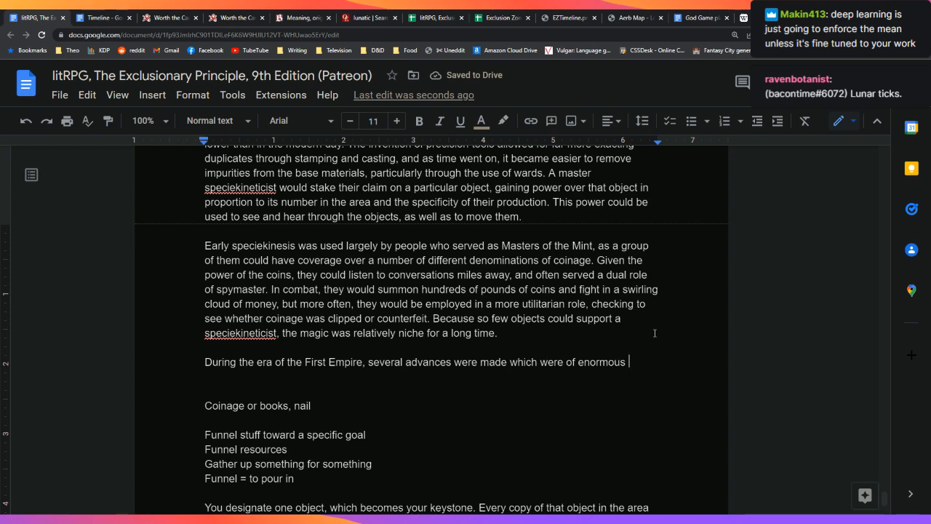
type("help")
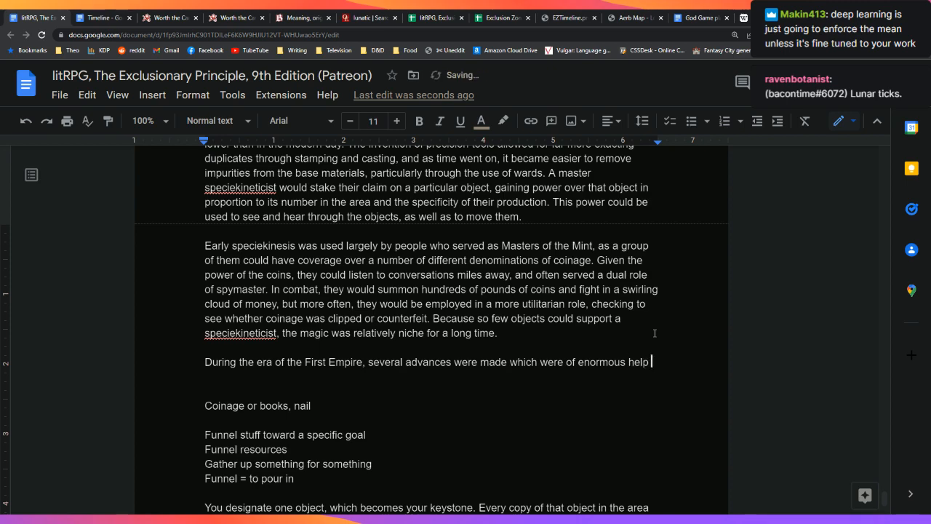
type(" to spe")
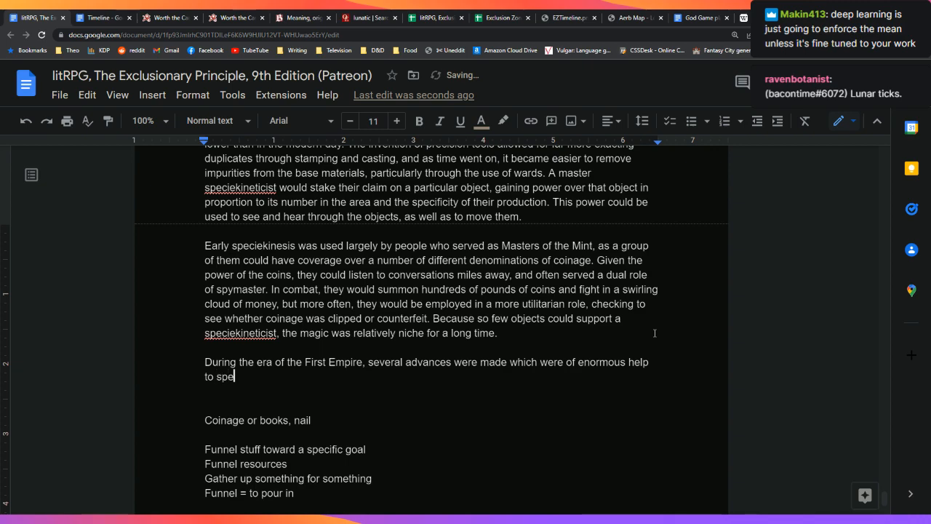
type("ciekinesis")
key("BackSpace")
type(".")
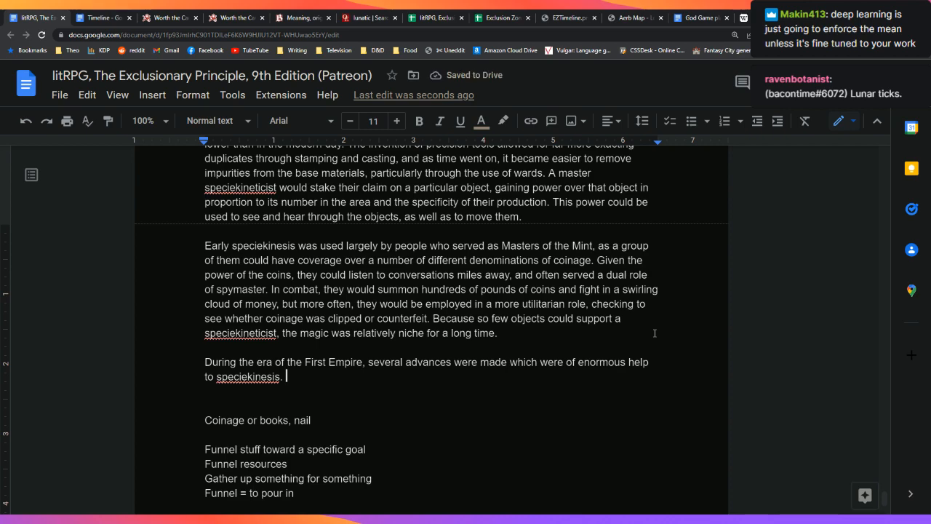
Begin a second sentence in the paragraph with "Consistency of materials, large-scale factories, a burgeoning popu"
type(" Consis")
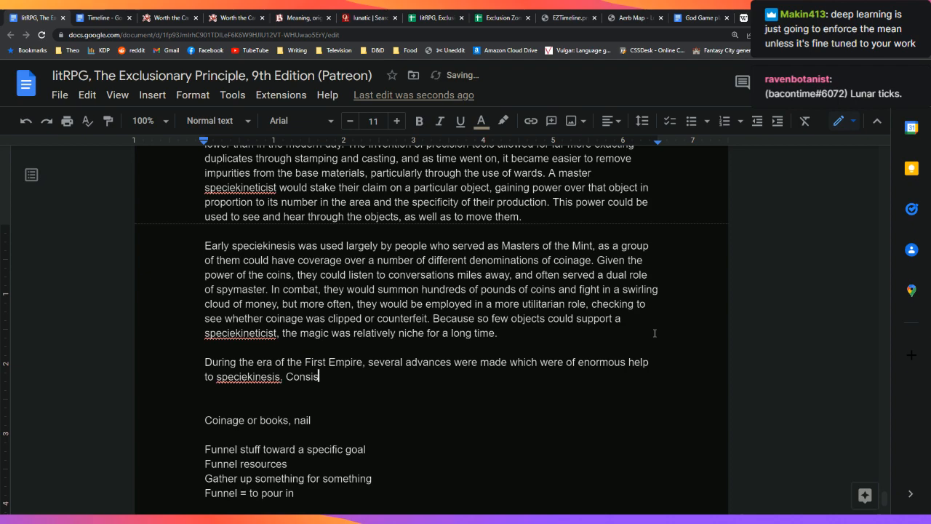
type("tency of materials ")
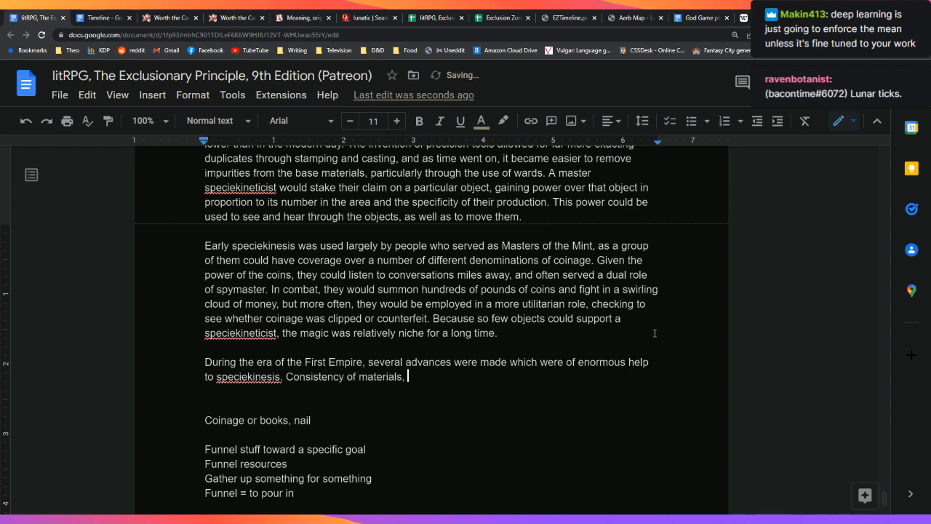
type(" large-scale factories, ")
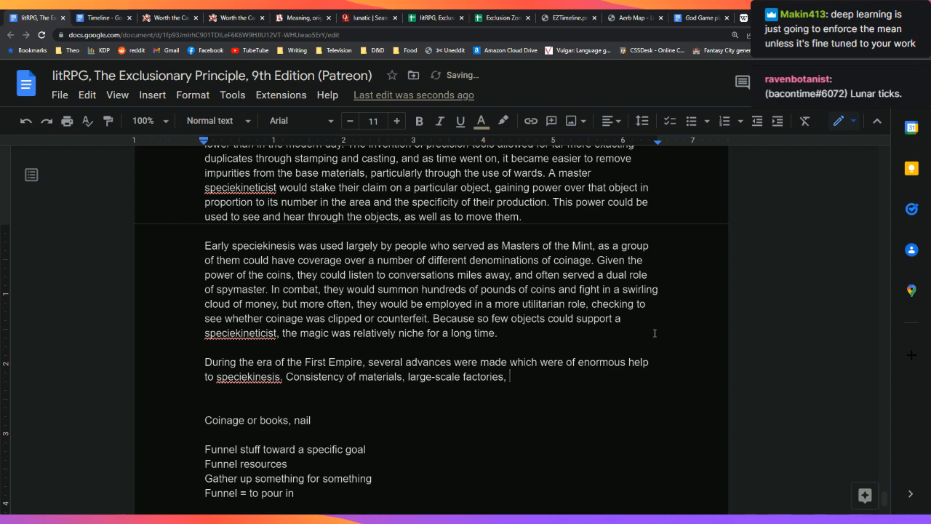
type("a burgeoning popu")
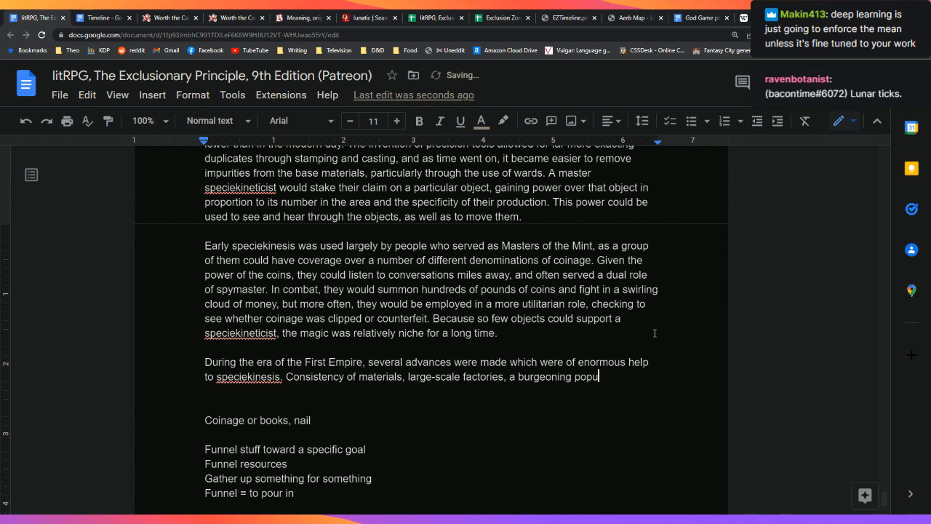
Replace the burgeoning population wording with "an interconnected population," as the next item in the list
key("BackSpace")
key("BackSpace")
key("BackSpace")
key("BackSpace")
key("BackSpace")
key("BackSpace")
key("BackSpace")
key("BackSpace")
key("BackSpace")
key("BackSpace")
key("BackSpace")
key("BackSpace")
key("BackSpace")
key("BackSpace")
key("BackSpace")
key("BackSpace")
type("n")
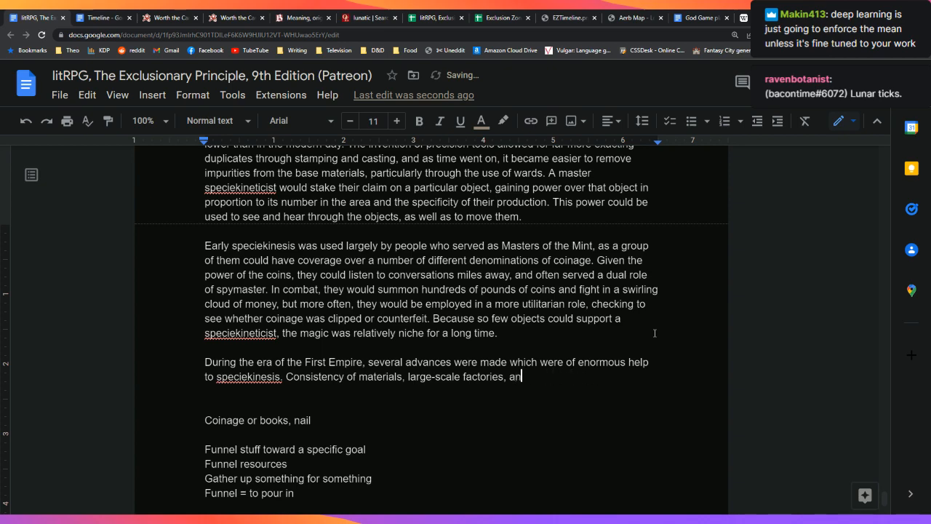
type(" interconnect")
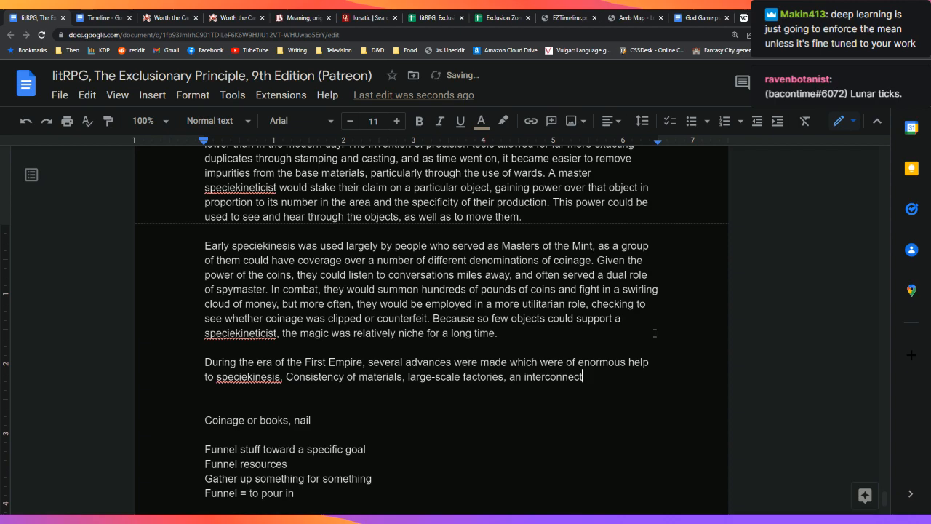
type("ed population, ")
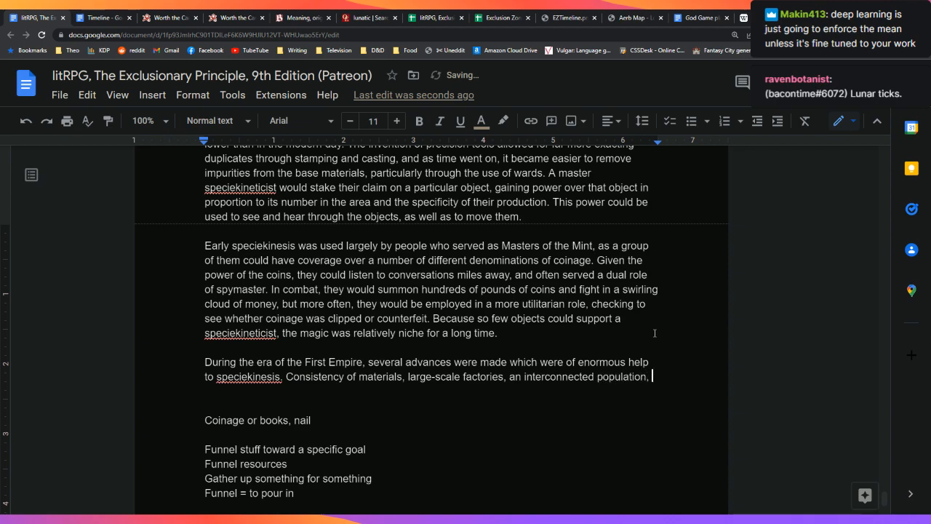
Continue the sentence with "and a number of other innovations led to", removing the attempted word "widespread"
type("and")
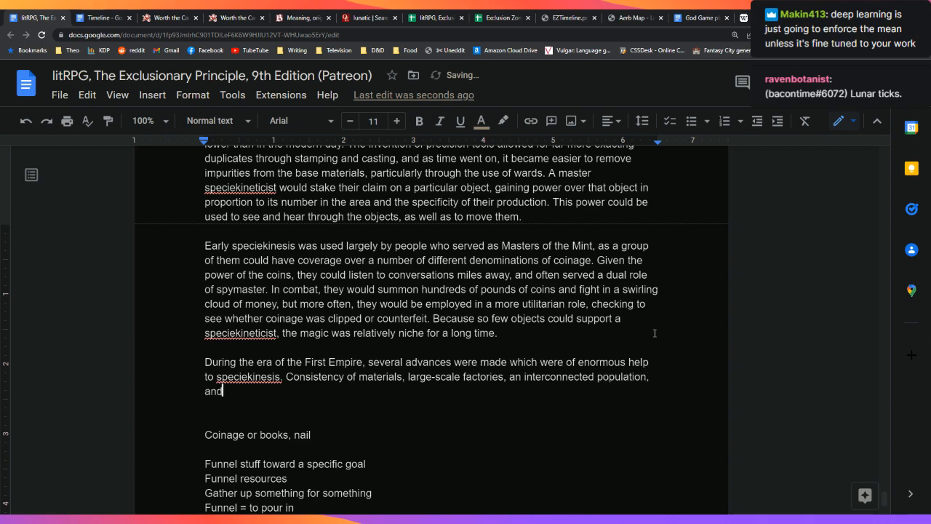
type(" a number of other ")
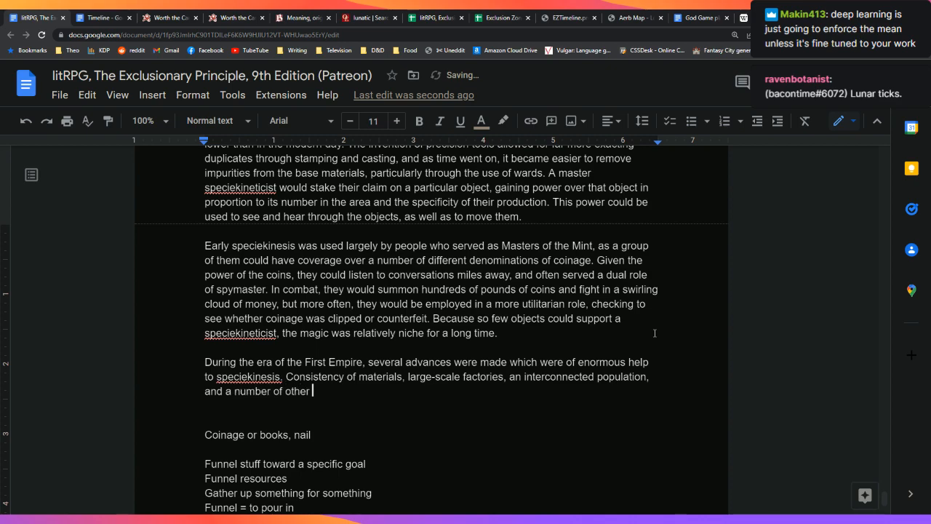
type("innov")
type("s led to t")
type("h")
key("BackSpace")
key("BackSpace")
type("wis")
key("BackSpace")
type("despread")
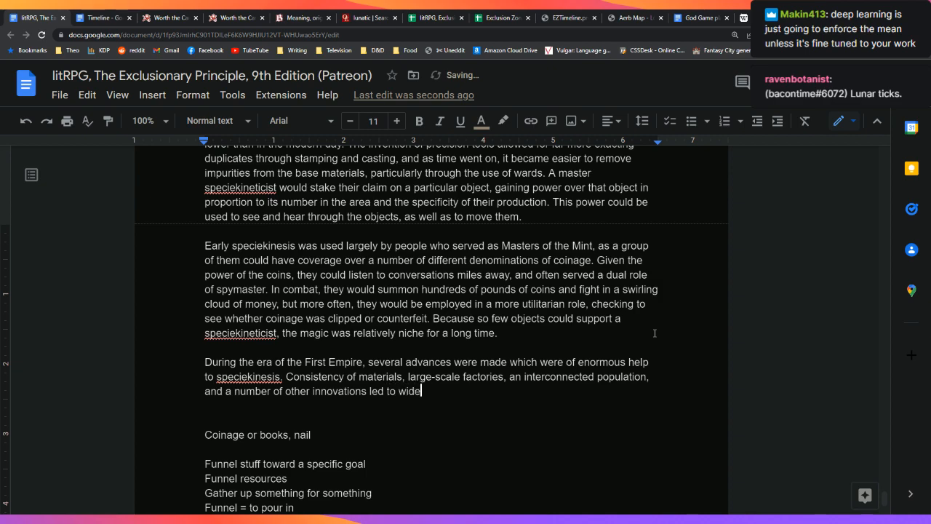
key("BackSpace")
key("BackSpace")
key("BackSpace")
key("BackSpace")
key("BackSpace")
key("BackSpace")
key("BackSpace")
key("BackSpace")
key("BackSpace")
key("BackSpace")
type("s")
Insert "standardization," before "an interconnected population" and return to the end of the sentence
key("Up")
key("Down")
key("Left")
key("Right")
key("Left")
key("Left")
key("Left")
key("Left")
key("Left")
key("Left")
key("Left")
key("Left")
key("Left")
key("Left")
key("Left")
key("Left")
key("Left")
key("Left")
key("Left")
key("Left")
key("Left")
key("Left")
key("Left")
key("Left")
key("Left")
key("Left")
key("Left")
key("Left")
key("Left")
key("Left")
key("Left")
key("Left")
key("Left")
key("Left")
key("Left")
key("Left")
key("Left")
key("Left")
key("Left")
key("Left")
key("Left")
key("Left")
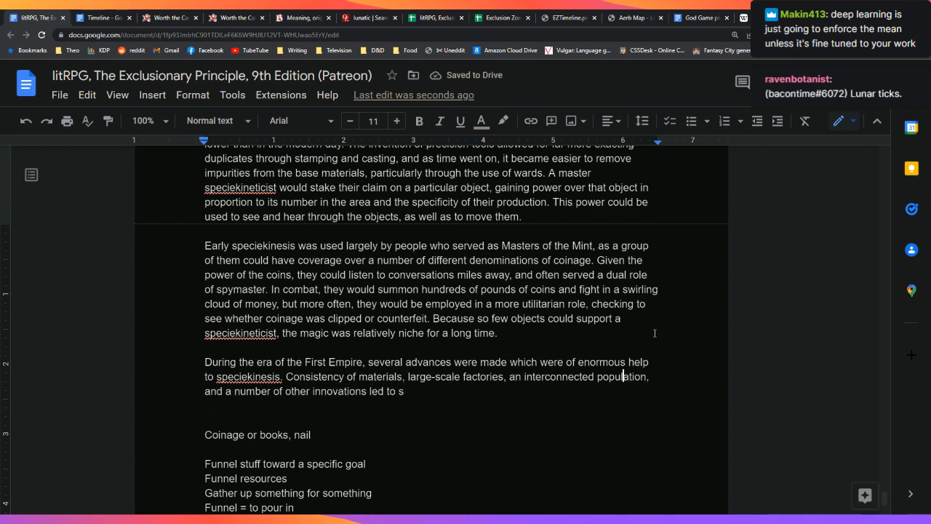
type("standard")
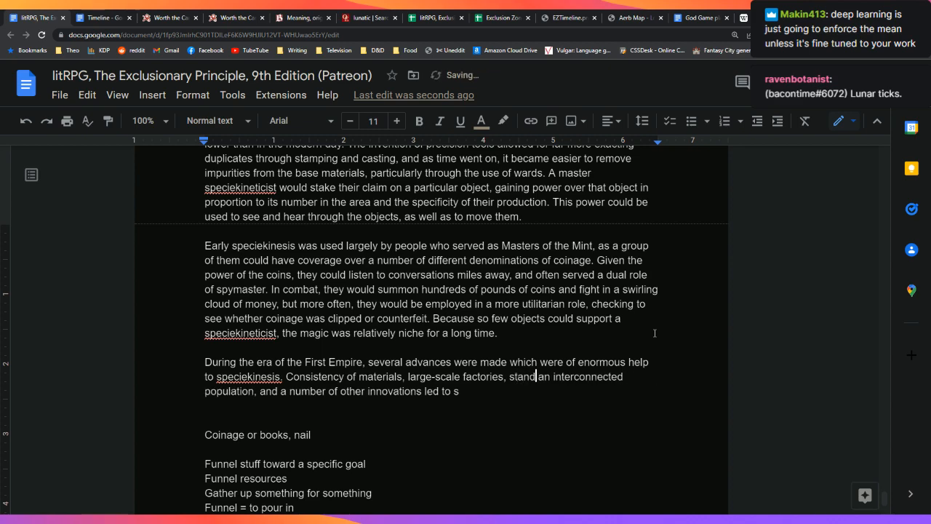
type("ization,")
key("Down")
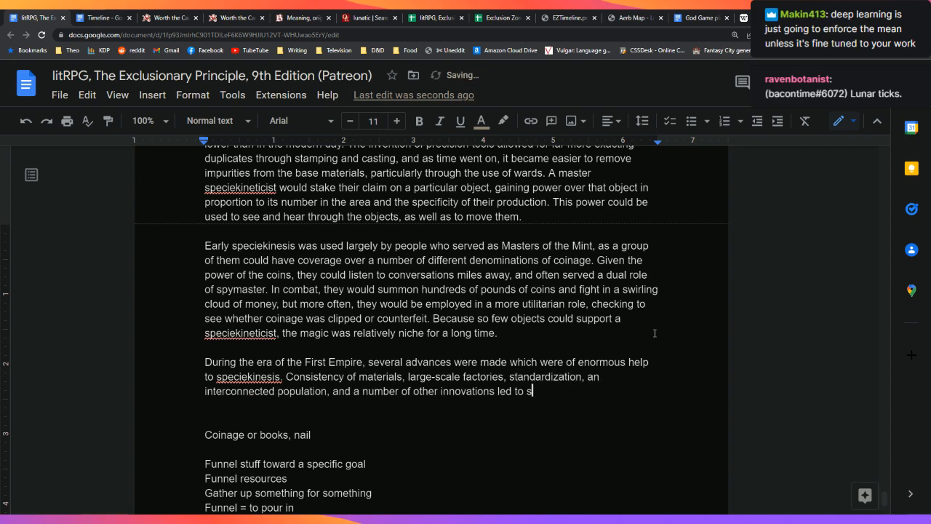
Complete the First Empire innovations sentence with "far more potential keystone objects, which allowed more working speciekinesis."
key("BackSpace")
type("far more pot")
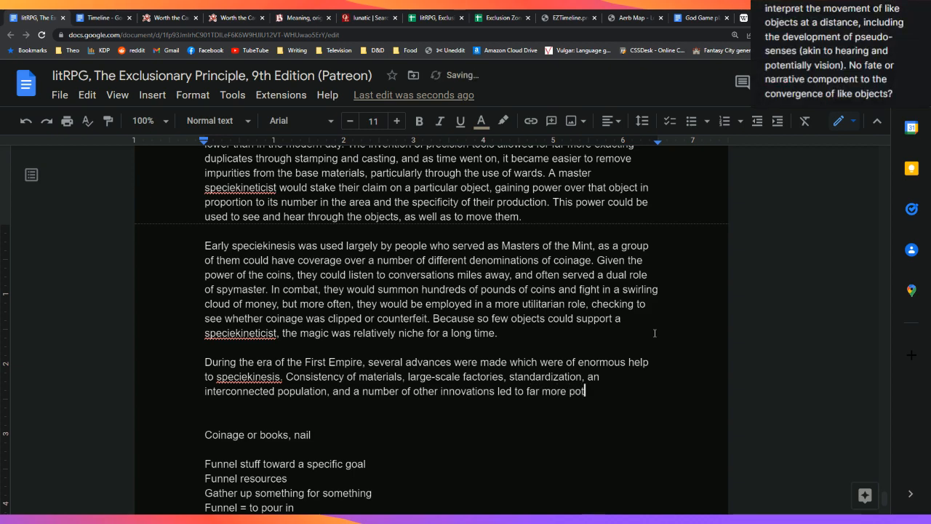
type("ential keystone ")
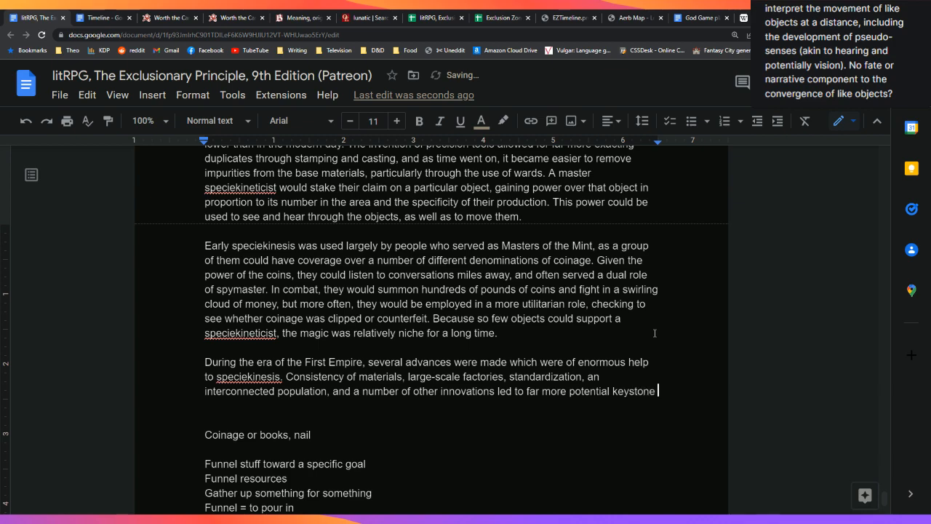
type("objects")
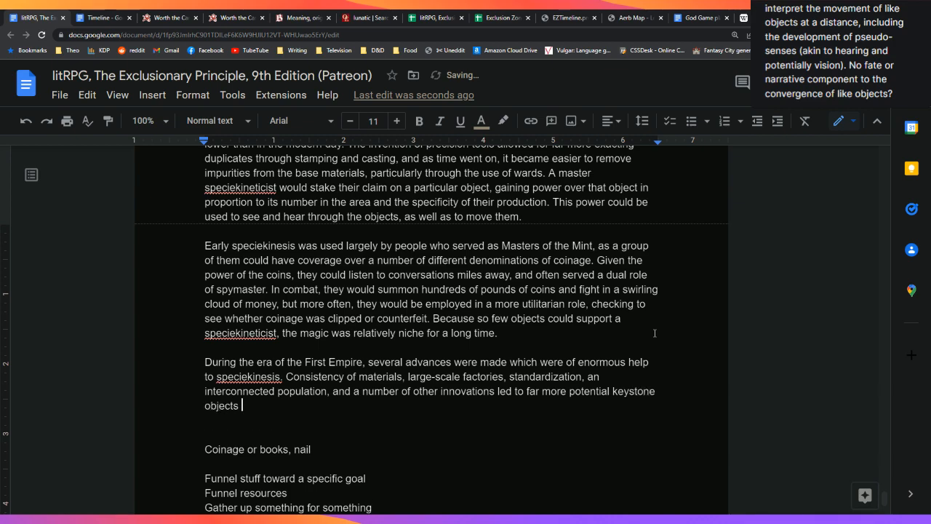
key("BackSpace")
type(", which ")
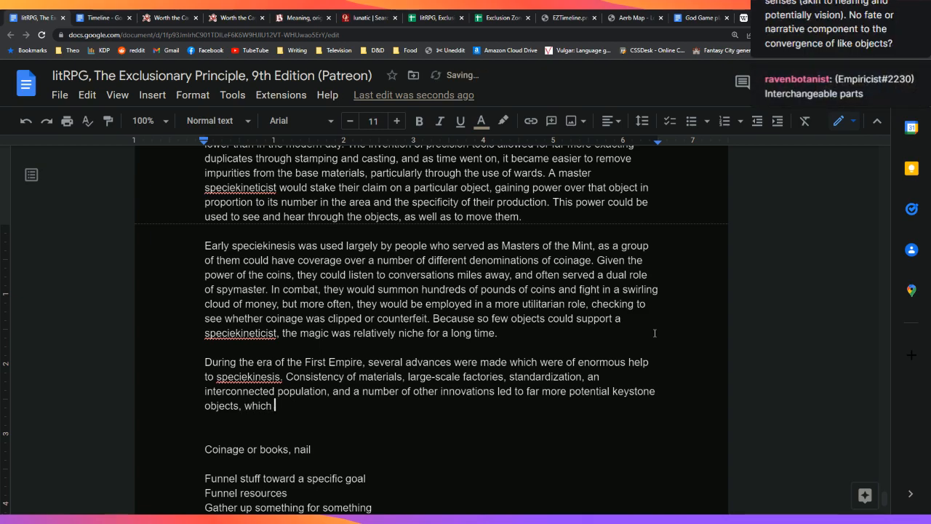
type("allowed more wo")
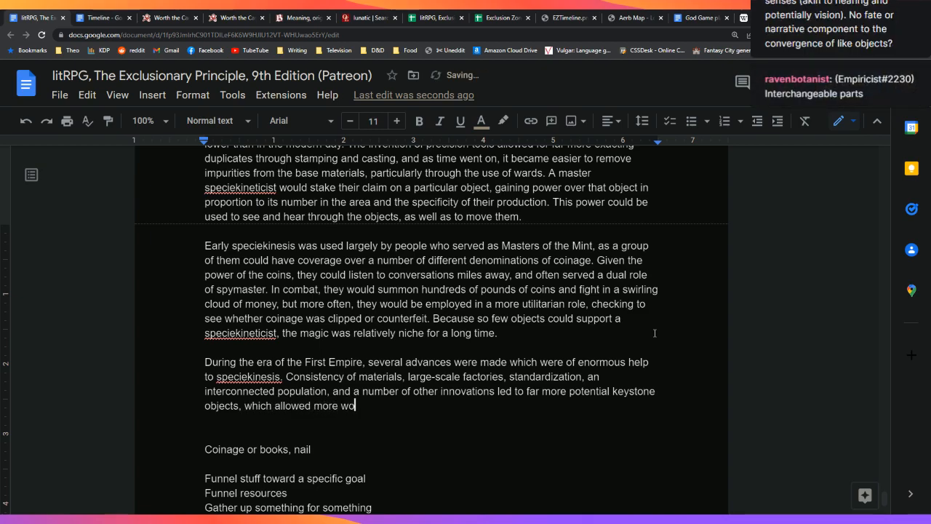
type("rking specie")
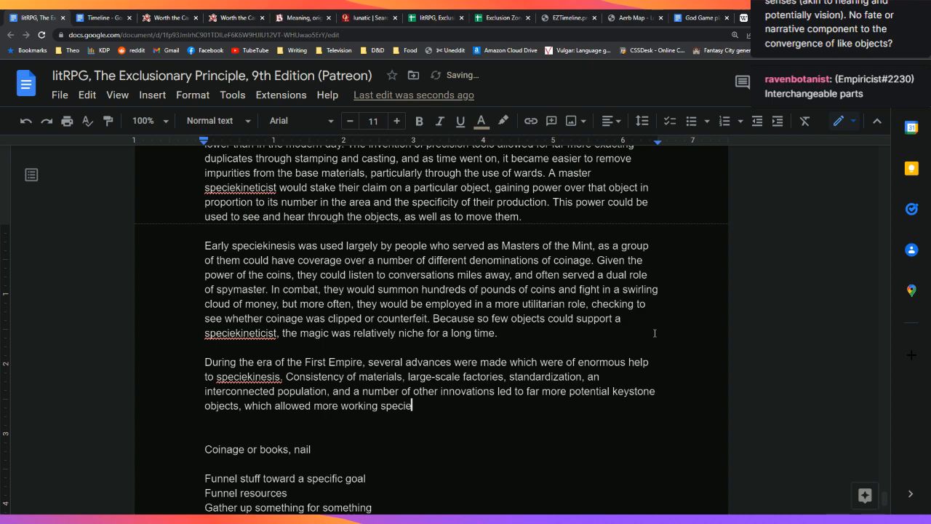
type("kinesis")
key("BackSpace")
type(".")
Insert "interchangeable parts," before "an interconnected population" in the list of innovations
key("Up")
key("ctrl+Left")
key("ctrl+Left")
key("ctrl+Left")
key("ctrl+Left")
key("ctrl+Left")
key("Left")
key("Left")
key("Left")
key("Left")
key("Left")
key("Left")
key("Left")
key("Left")
key("Left")
key("Left")
key("Left")
key("Left")
key("Left")
key("Left")
key("Left")
key("Left")
key("Left")
key("Left")
key("Left")
key("Left")
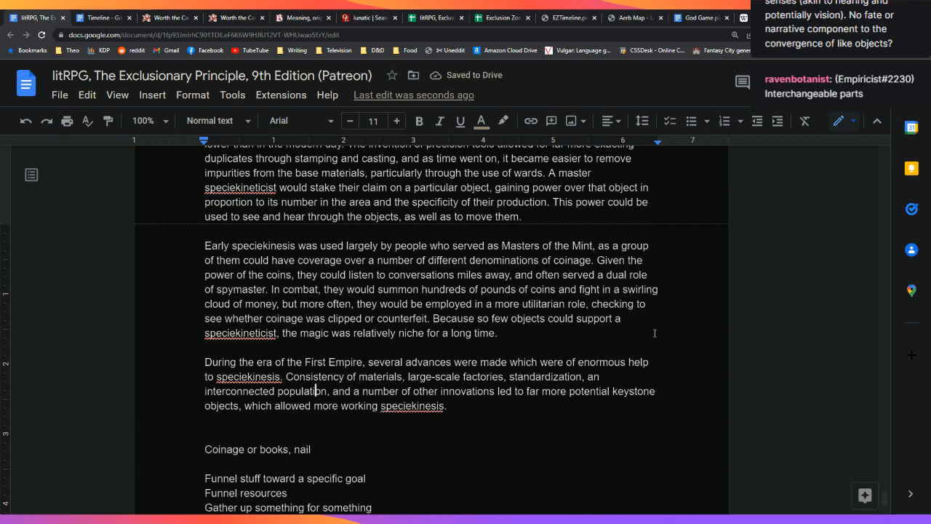
key("Right")
key("Right")
key("Right")
key("Right")
key("Right")
key("Right")
key("Right")
type("inter")
type("changeab")
type("le part,")
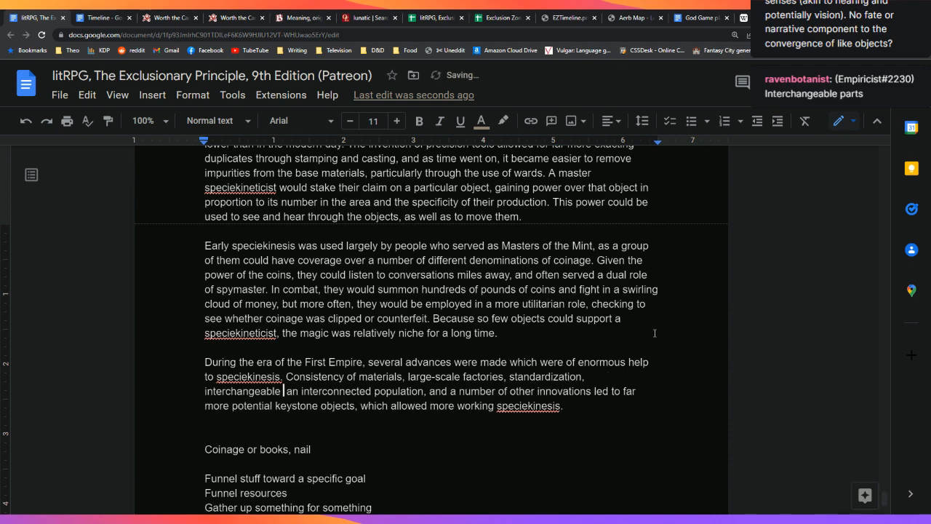
key("BackSpace")
type("s,")
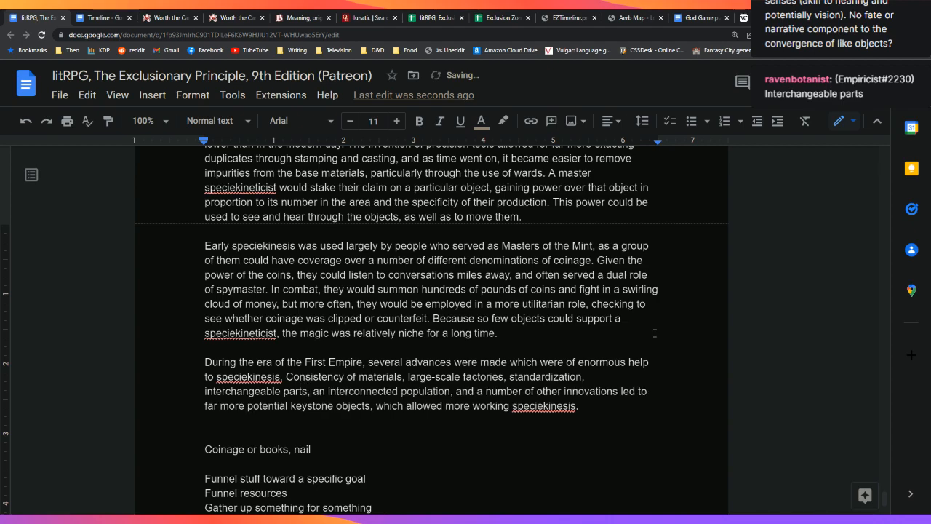
Change the last word of the innovations sentence to "speciekineticists."
key("Down")
key("End")
key("BackSpace")
key("BackSpace")
key("BackSpace")
key("BackSpace")
key("BackSpace")
type("ticists.")
key("Return")
key("Left")
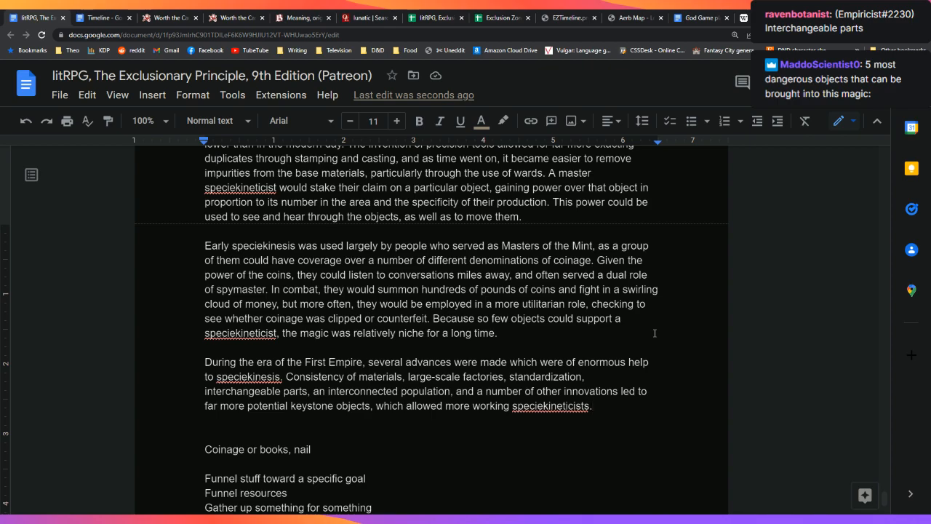
Add a new sentence to the First Empire paragraph beginning "Items which had never been regular enough now became candidates:"
type("It")
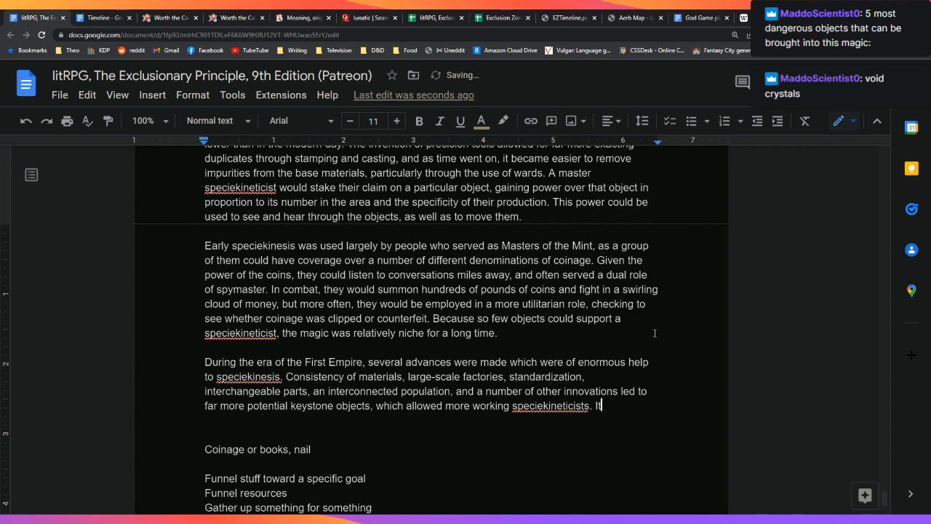
type("ems which had ")
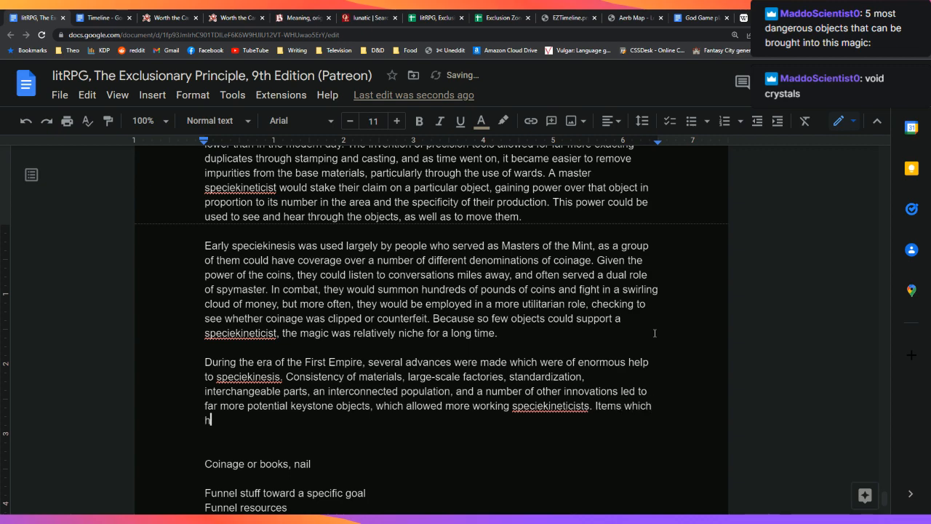
type("never been ")
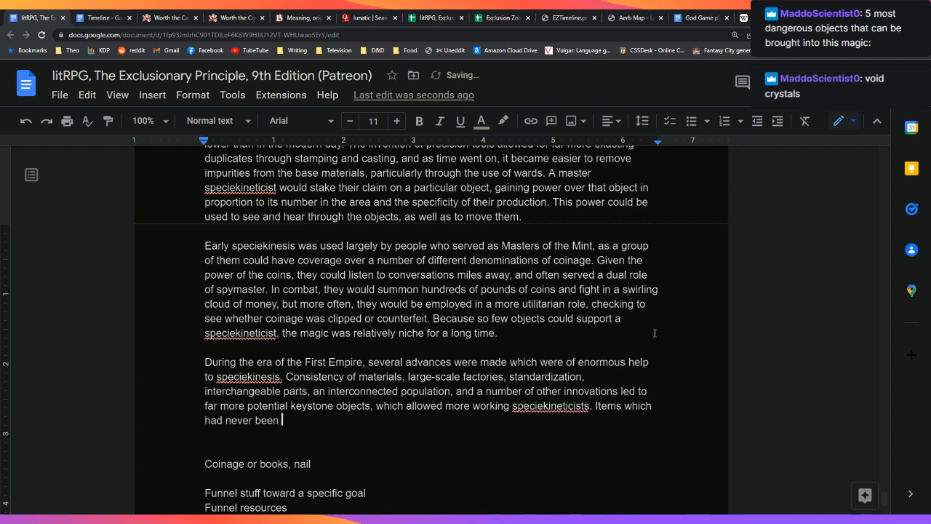
type("regular enough now ")
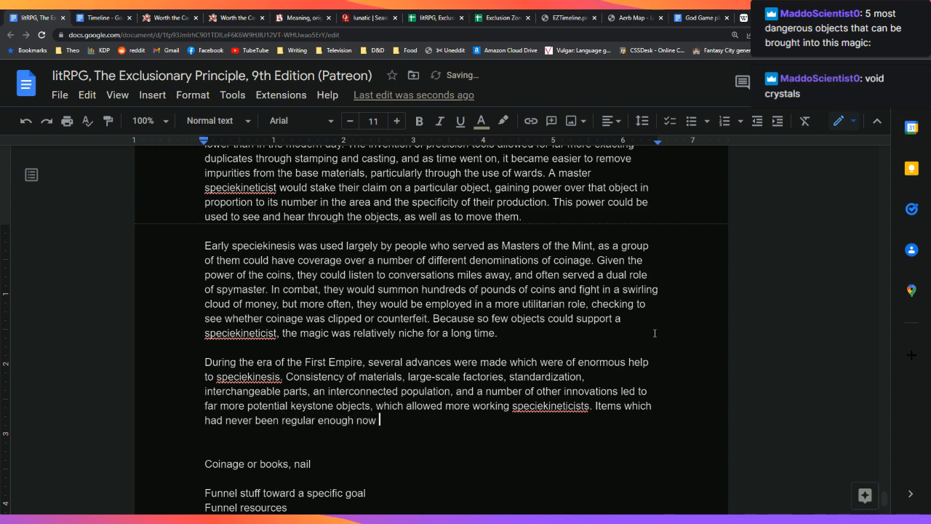
type("became candidates:")
Consult the notes below the entry and start the list of candidates with "paper, nails, candles,"
key("Down")
key("Down")
key("Down")
key("Down")
key("Down")
key("Down")
key("Down")
key("Down")
key("Down")
key("Down")
key("Down")
key("Down")
key("Up")
key("Up")
key("Up")
key("Up")
key("Up")
key("Up")
key("Up")
key("Up")
key("Up")
key("Up")
key("Up")
key("Up")
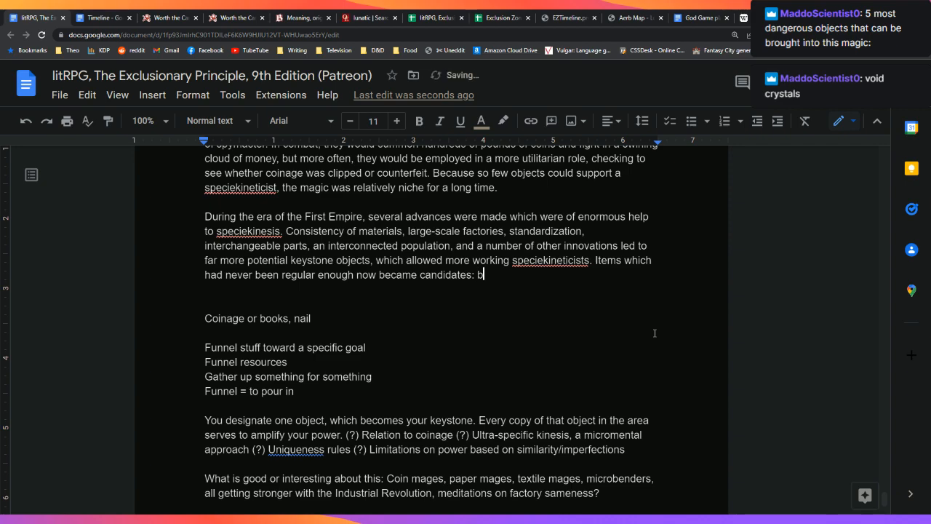
type("paper, nails,")
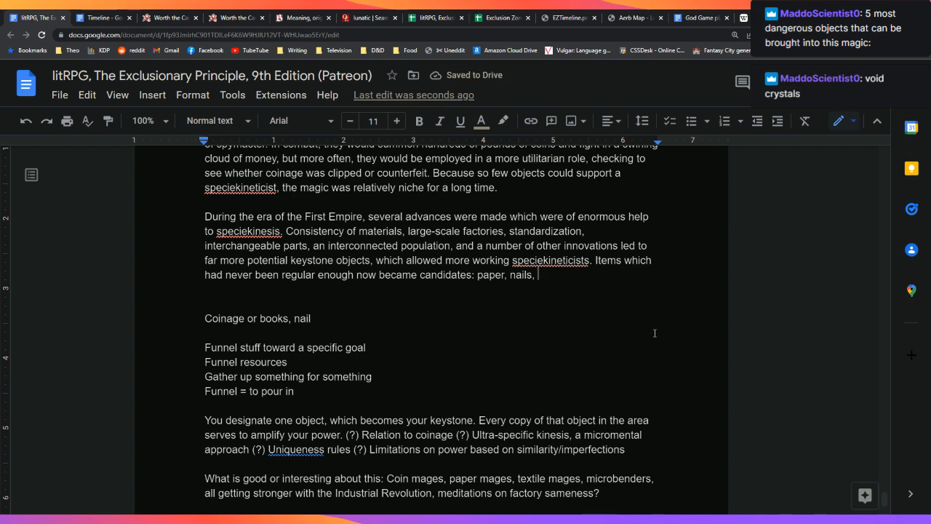
type("candles,")
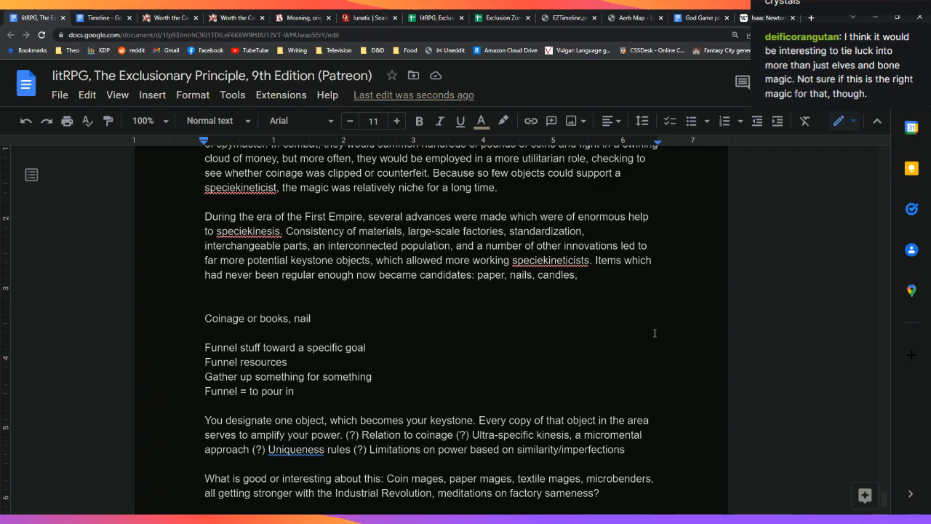
Examine the Funnel Magic description in the litRPG, Exclusions List spreadsheet and return to the document
left_click(430, 16)
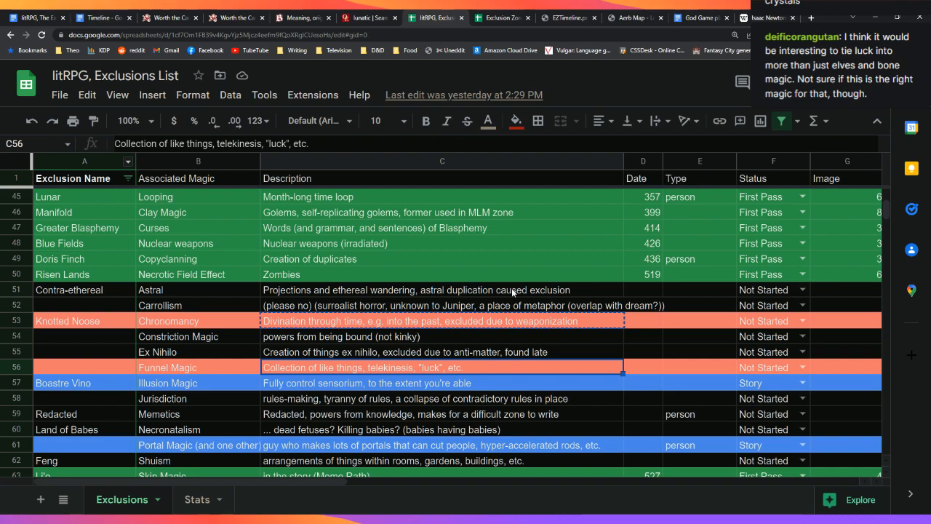
left_click(542, 355)
left_click(492, 372)
left_click_drag(267, 145, 302, 145)
left_click(327, 144)
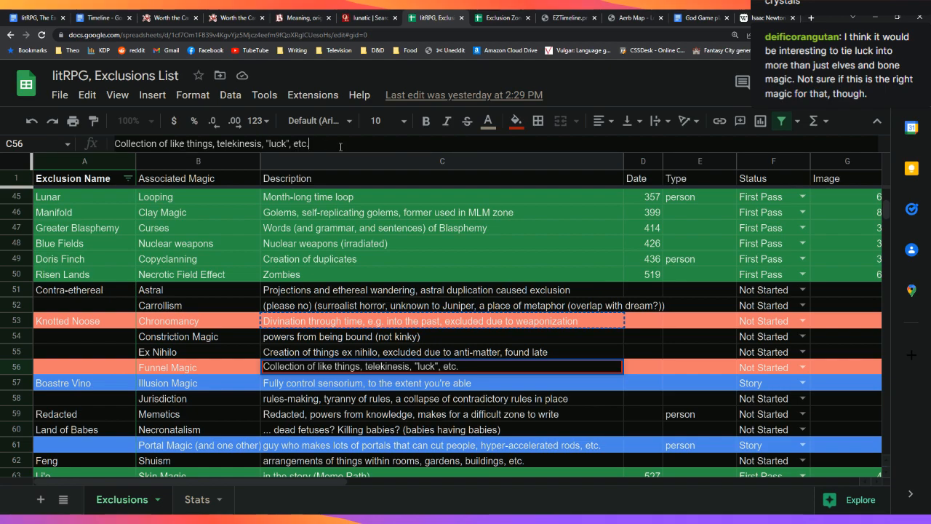
left_click(58, 15)
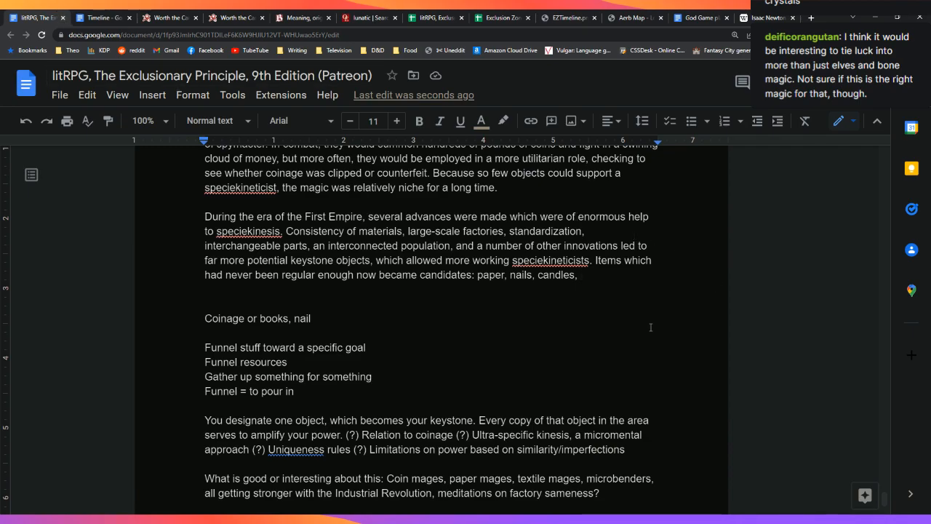
Extend the list of candidate items after "candles," with "textiles, containers, bricks,"
scroll(651, 327, "up", 3)
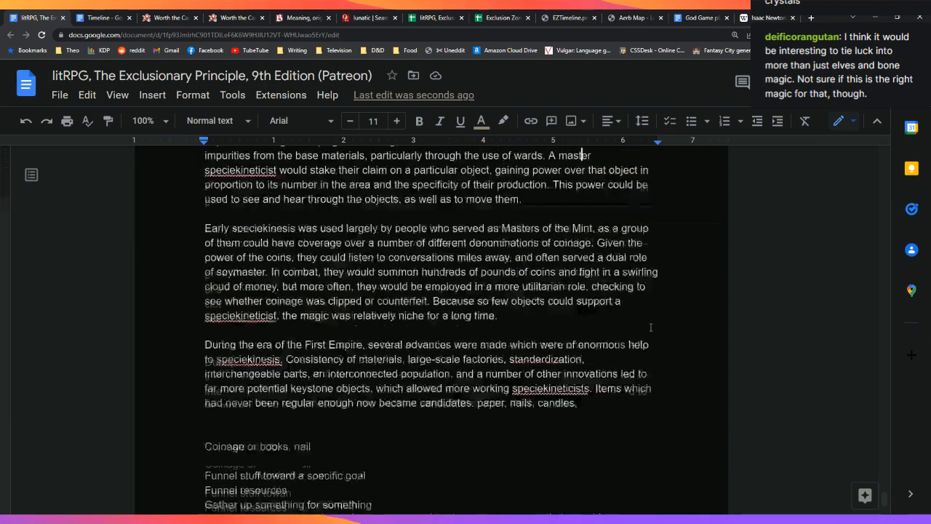
scroll(651, 328, "up", 1)
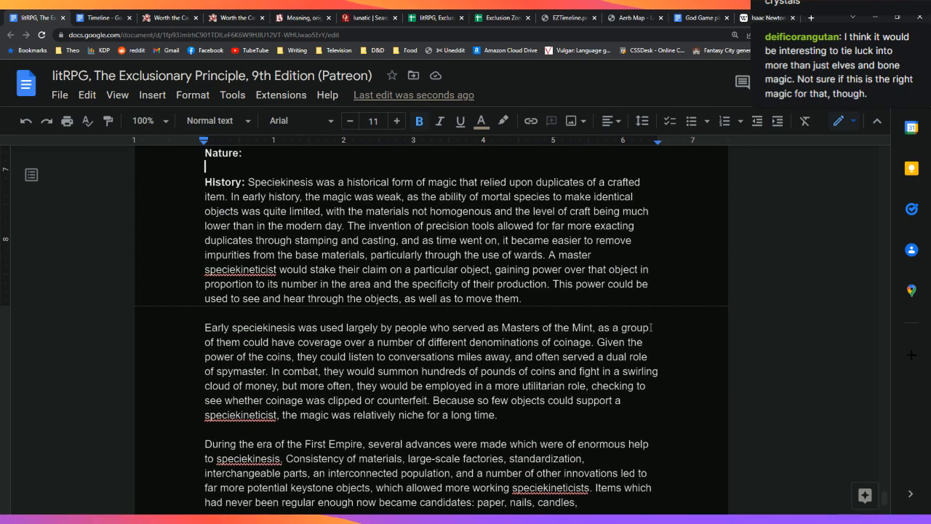
scroll(650, 327, "down", 3)
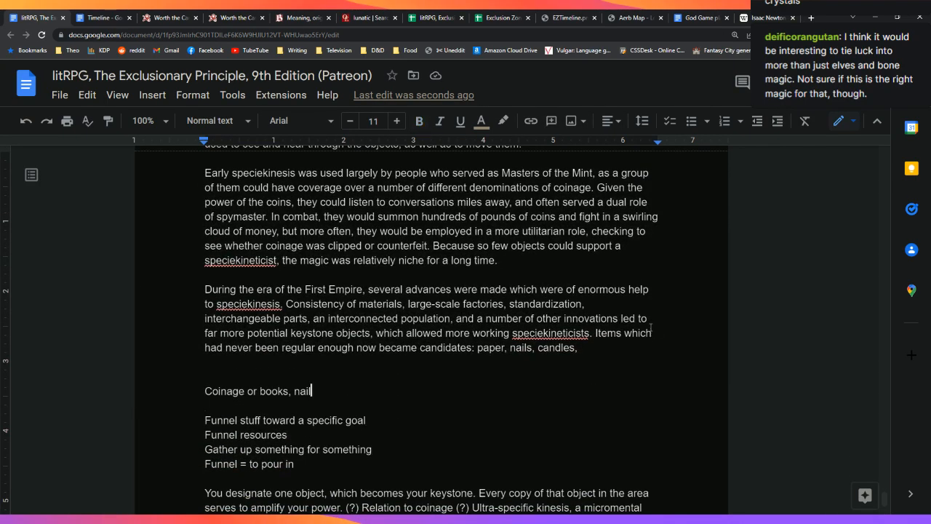
key("BackSpace")
type("textu")
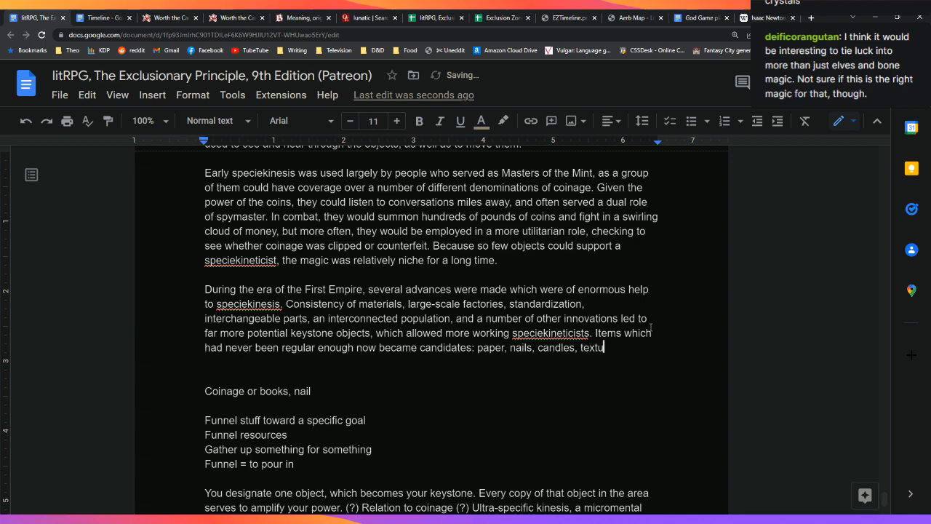
key("BackSpace")
type("iles,")
type("coin")
type("in")
key("BackSpace")
key("BackSpace")
type("ntainers, ")
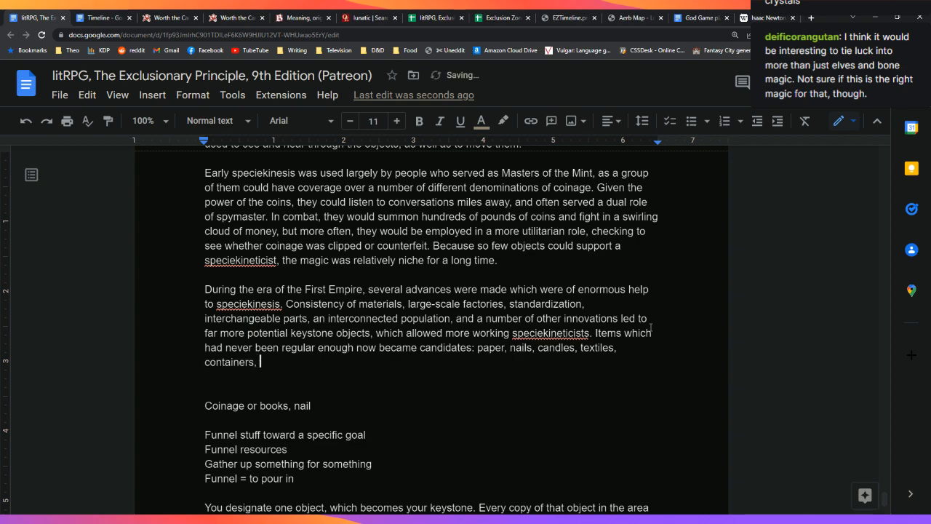
type("bricks, ")
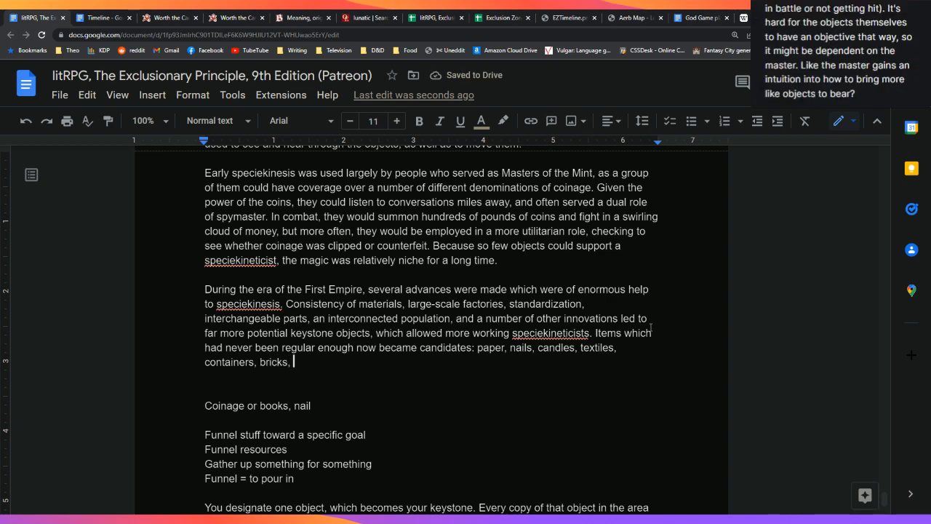
Close the candidate list sentence with "and all sorts of others allowed a flourishing of the magic."
type("and a")
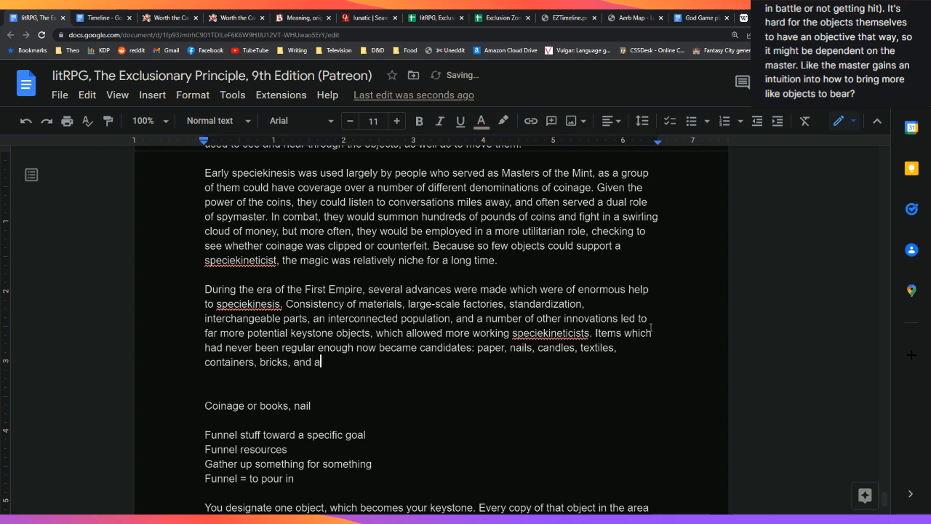
type("ll sorts of others ")
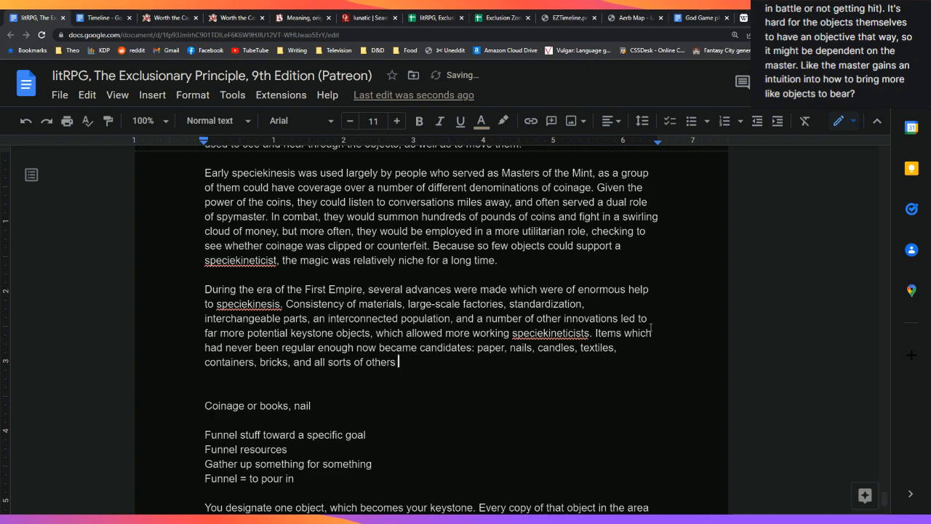
type("allowed a flourishi")
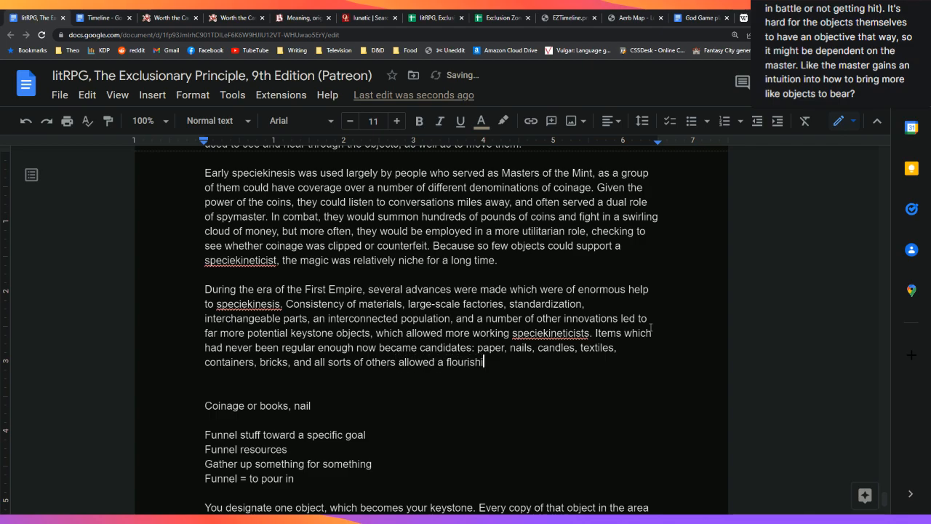
type("ng of the magic.")
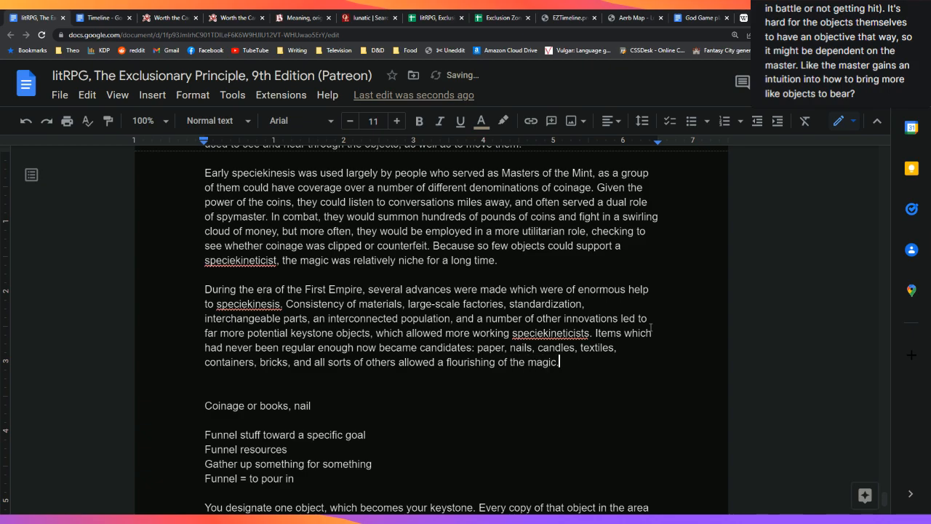
Extend the sentence after "the magic" with ", along with unprecedented opportunity for spying."
key("BackSpace")
key("BackSpace")
type(", along")
type(" with unpred")
type("ecedented ")
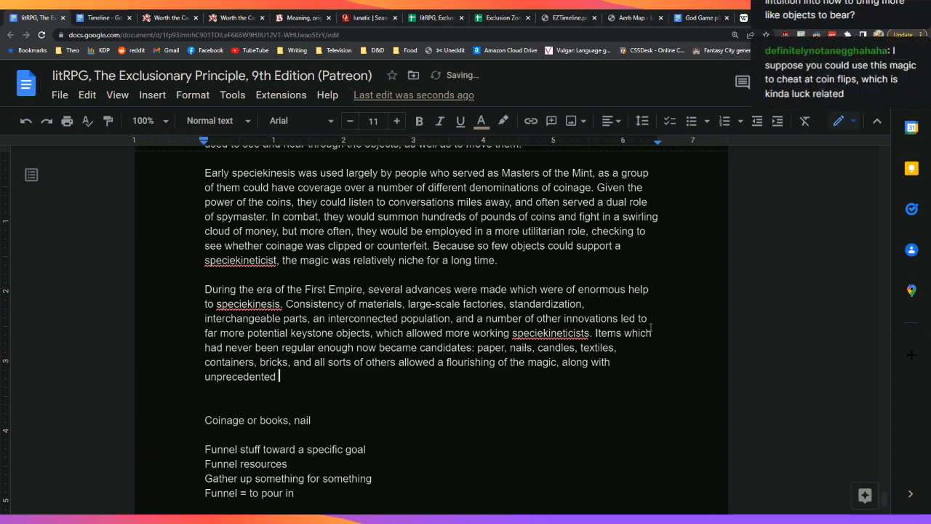
type("opportunity for ")
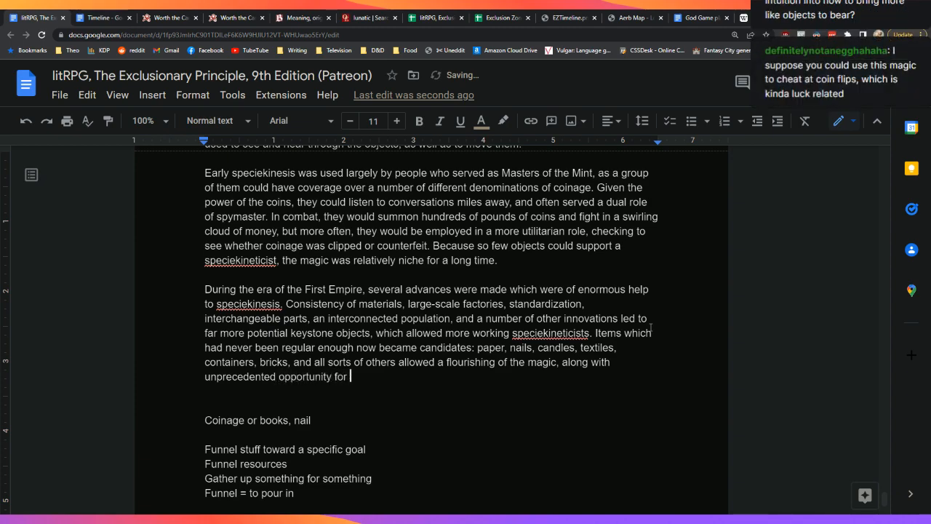
type("spying.")
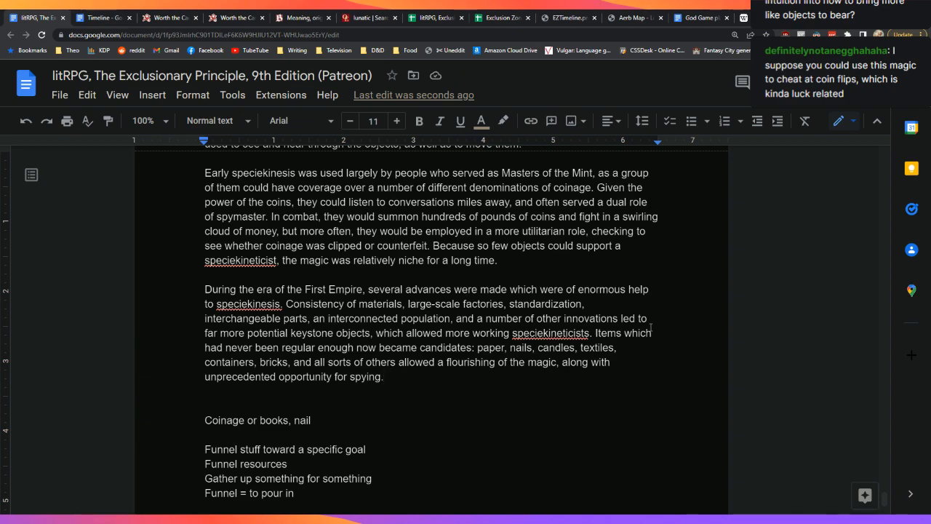
Begin a new sentence after "opportunity for spying." with "Because of this proliferation,"
type("Because of the")
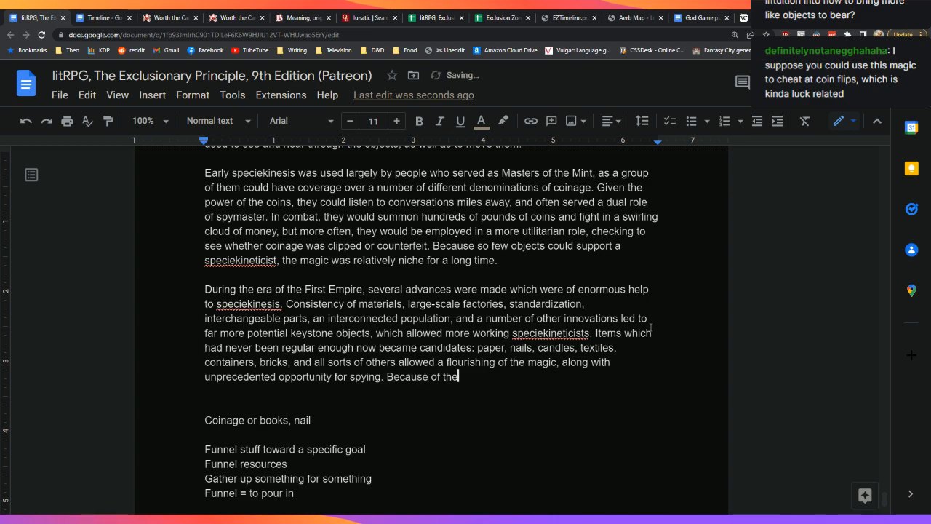
type(" proliferation,")
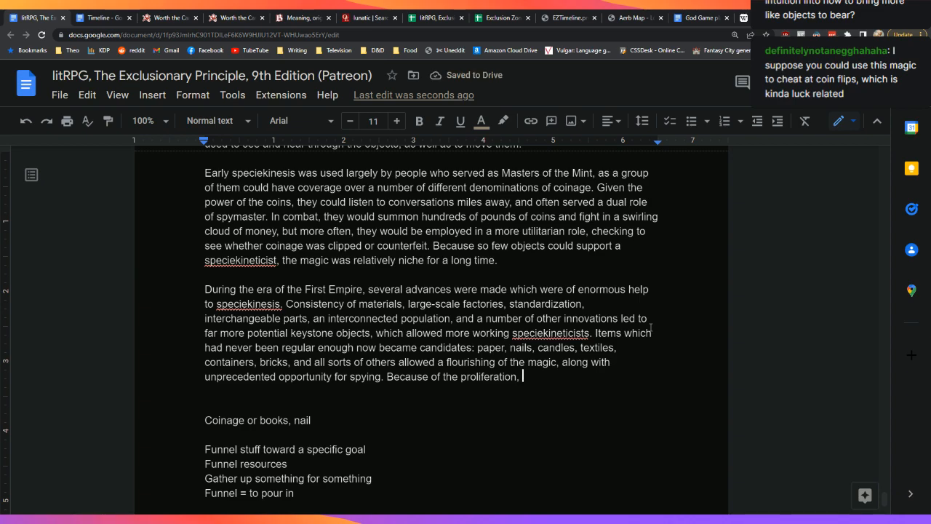
left_click(458, 376)
key("BackSpace")
type("is")
key("End")
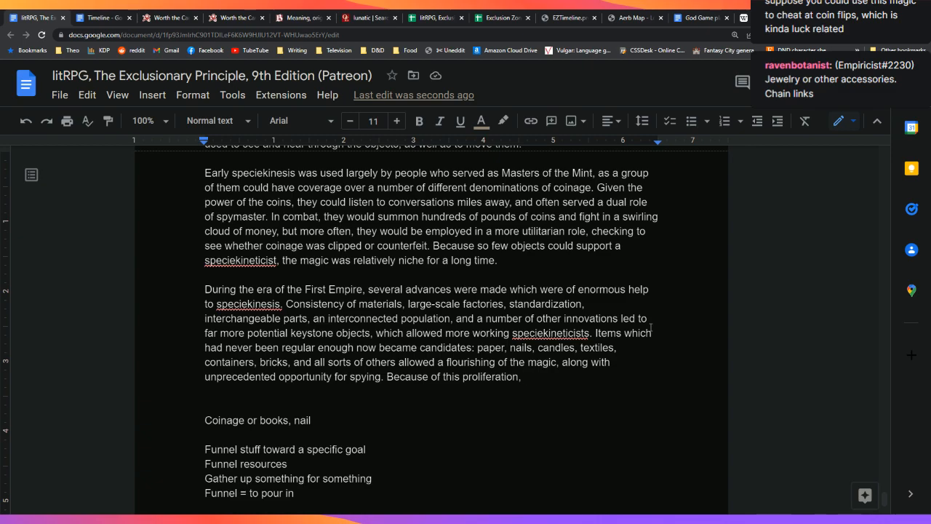
type("many polities lost control")
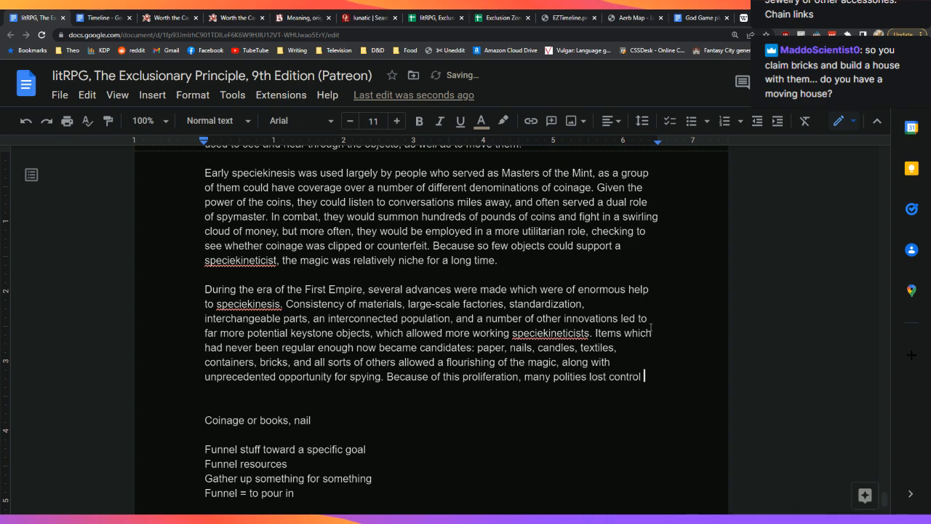
key("BackSpace")
key("BackSpace")
key("BackSpace")
key("BackSpace")
key("BackSpace")
key("BackSpace")
key("BackSpace")
key("BackSpace")
key("BackSpace")
key("BackSpace")
key("BackSpace")
key("BackSpace")
key("BackSpace")
key("BackSpace")
key("BackSpace")
key("BackSpace")
key("BackSpace")
key("BackSpace")
key("BackSpace")
key("BackSpace")
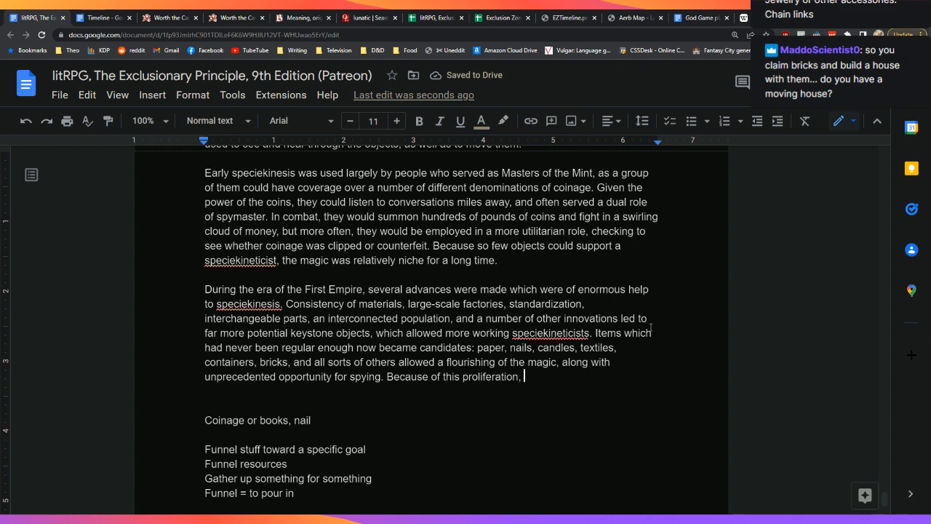
Continue the proliferation sentence with "secrecy became much more difficult, and it became standard practice for"
type("sec")
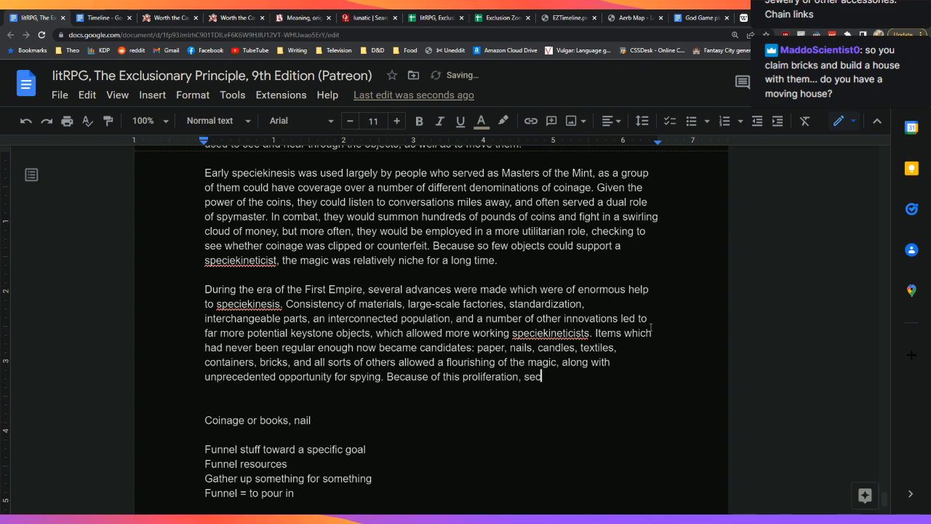
type("recy became much more difficult, ")
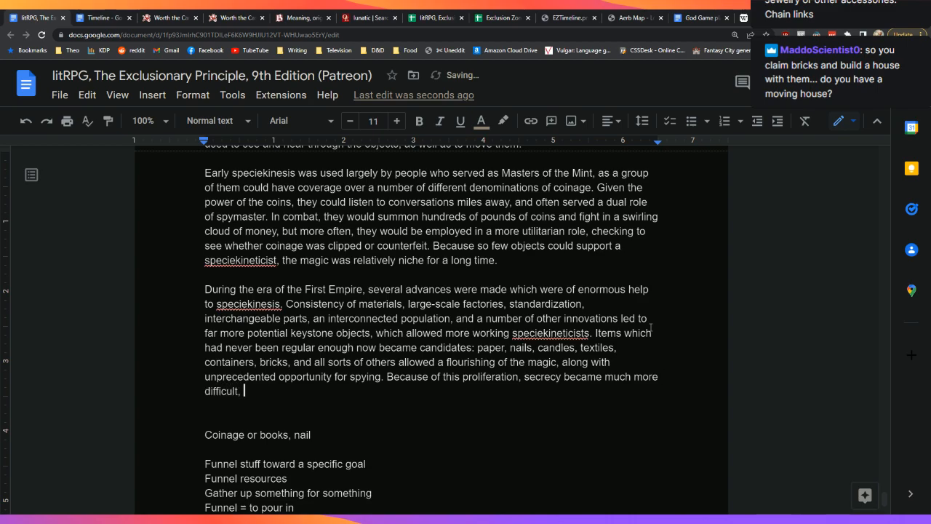
type("it became standard practice for")
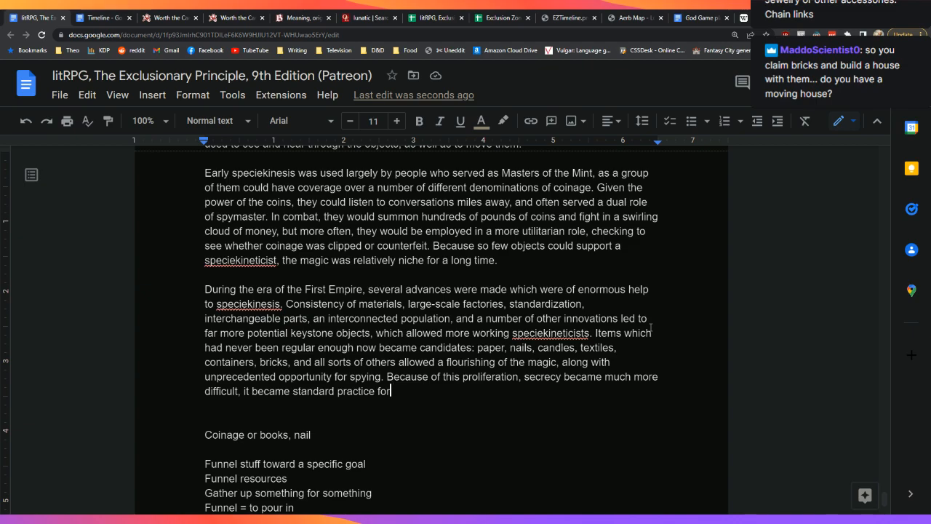
left_click(244, 391)
type("and")
key("End")
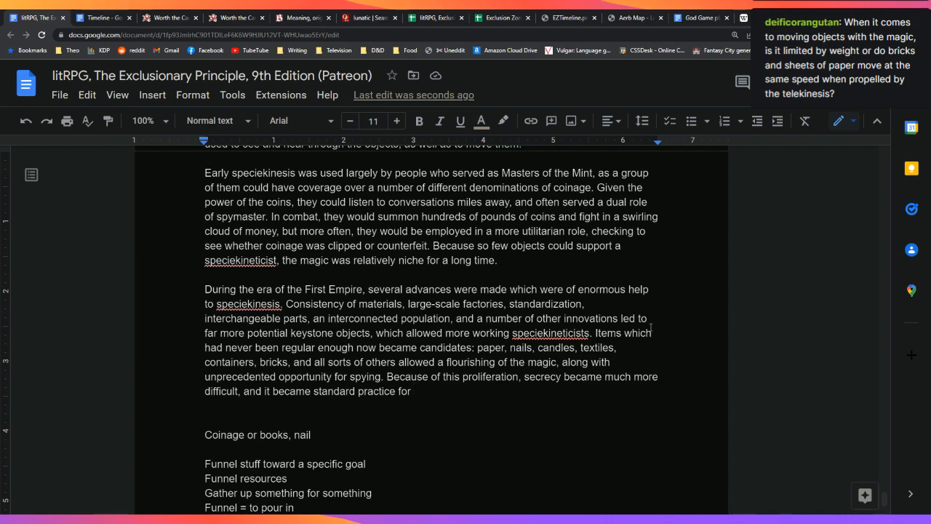
Continue the sentence with "politicians and military personnel to wear custom-fitted"
type("politi")
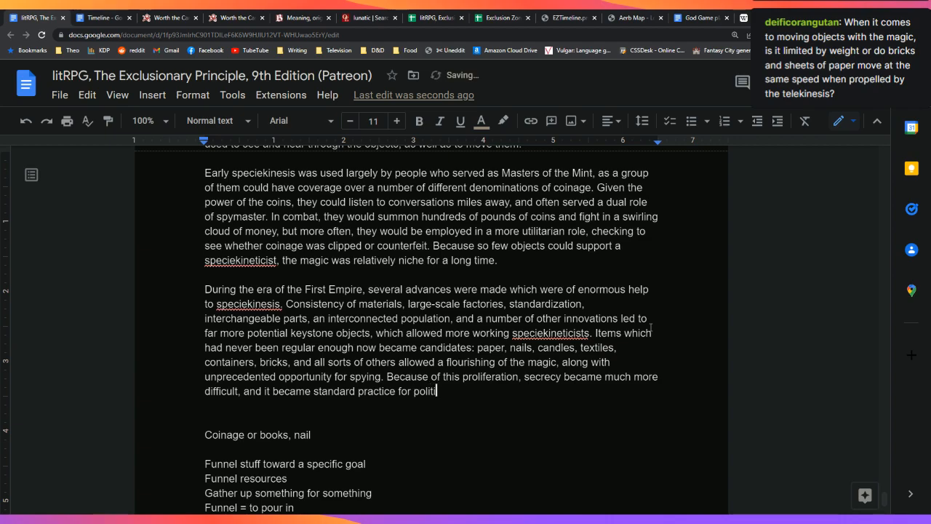
type("cians and ")
type("militar")
type("personell to")
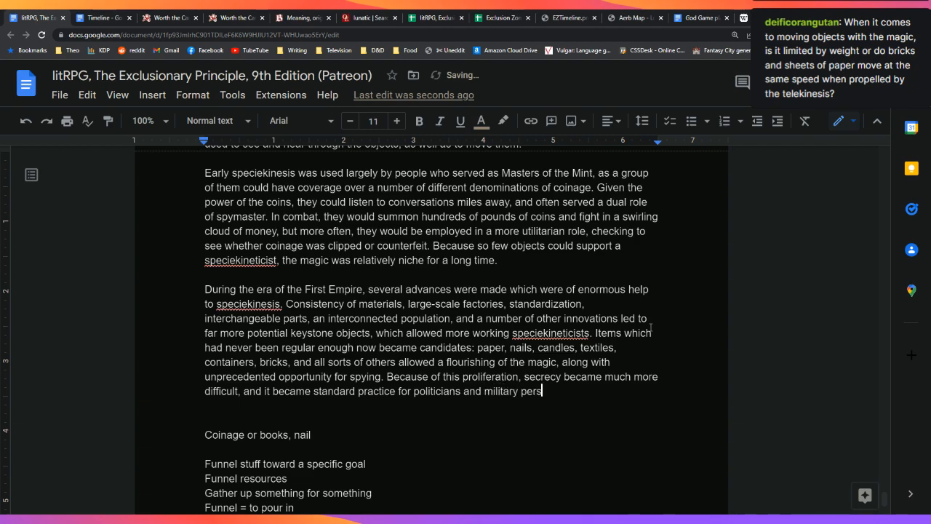
key("BackSpace")
key("BackSpace")
key("BackSpace")
key("BackSpace")
key("BackSpace")
key("BackSpace")
type("nel to wear c")
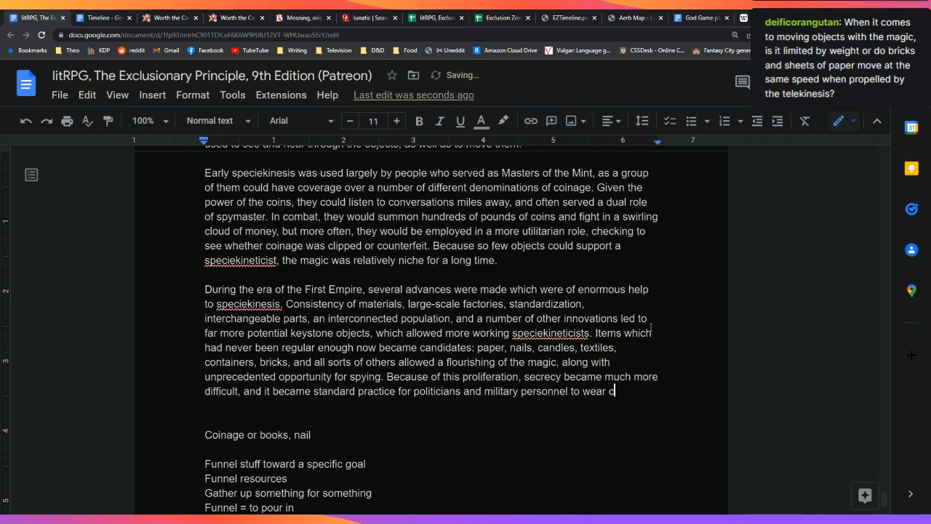
type("ustom-fitted ")
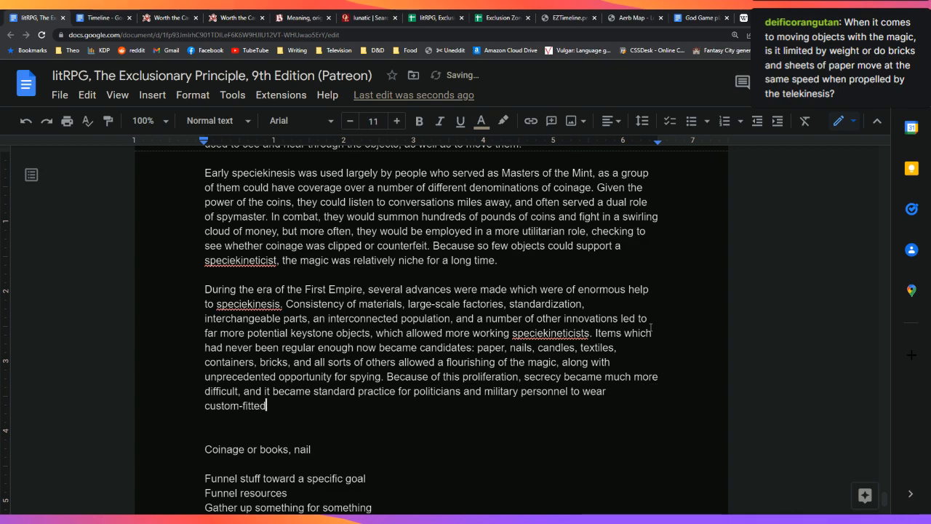
Extend the sentence after "custom-fitted" with "clothing, to empty their pockets before meetings, and"
type("clothing an")
key("BackSpace")
key("BackSpace")
type(", to empty their ")
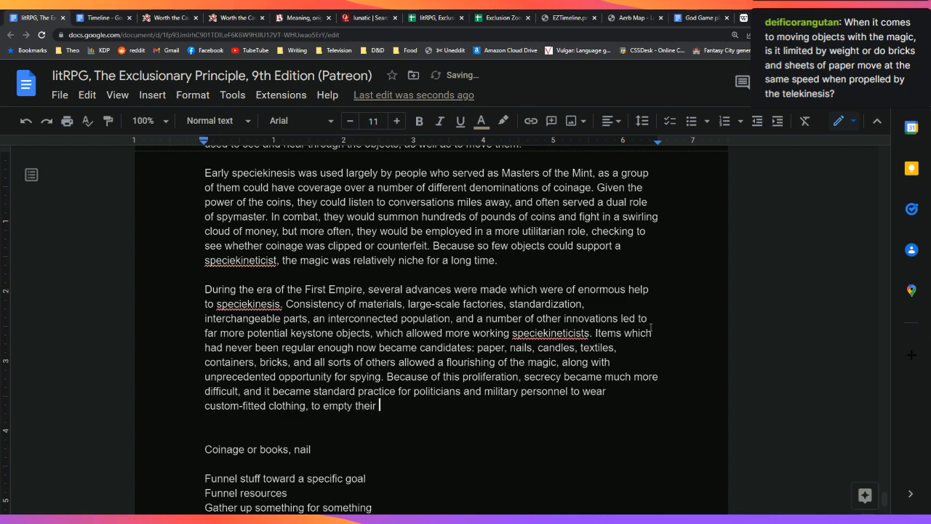
type("pockets before meetings.")
key("BackSpace")
type(", and ")
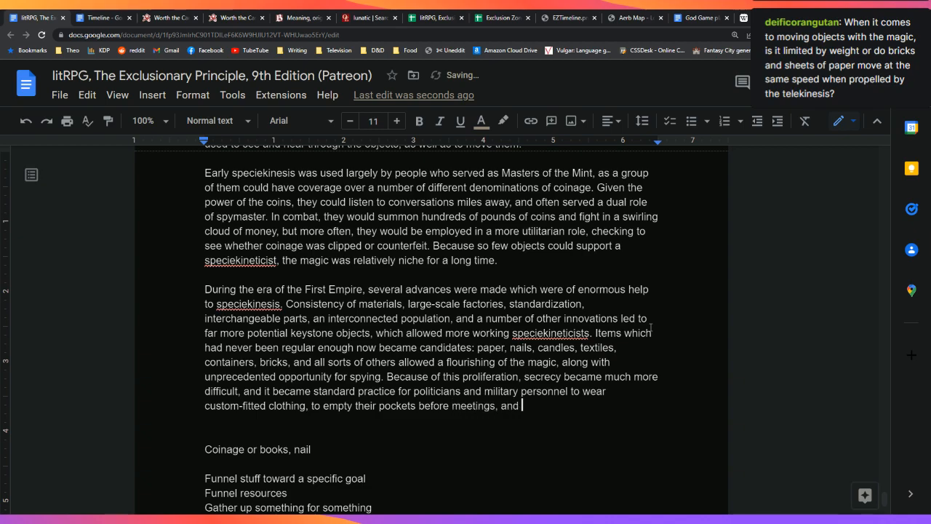
Continue the list of precautions after "meetings, and" with "to sit in"
type("to sit in 'unique")
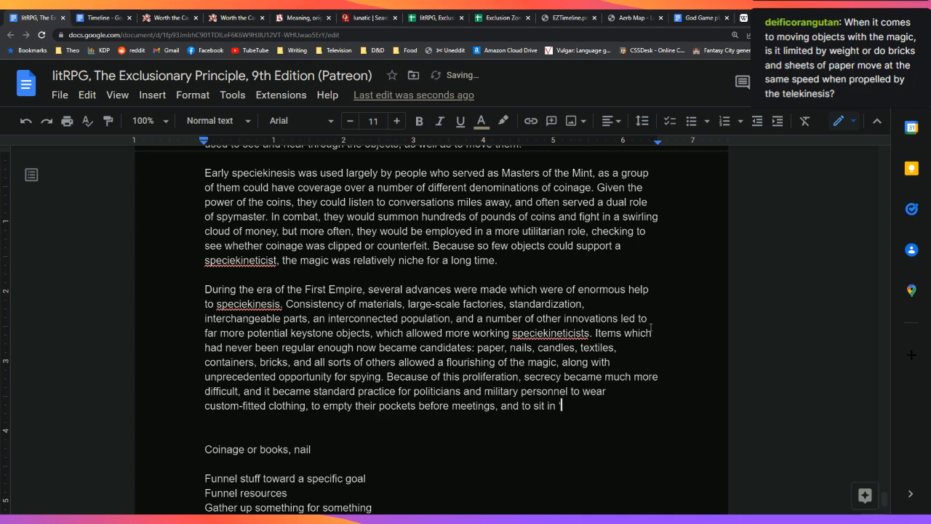
type("' rooms")
key("BackSpace")
key("BackSpace")
key("BackSpace")
key("BackSpace")
key("BackSpace")
key("BackSpace")
key("BackSpace")
key("BackSpace")
key("BackSpace")
key("BackSpace")
key("BackSpace")
key("BackSpace")
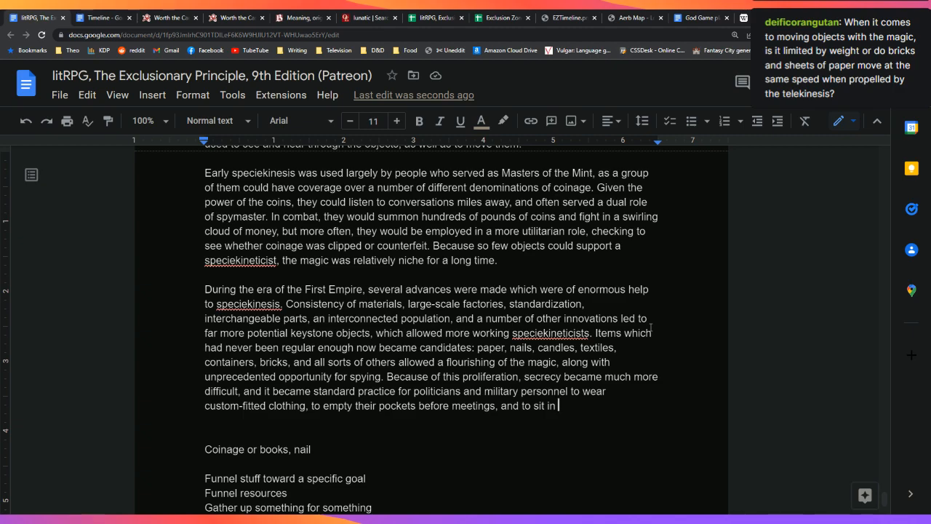
type("boutique rooms.")
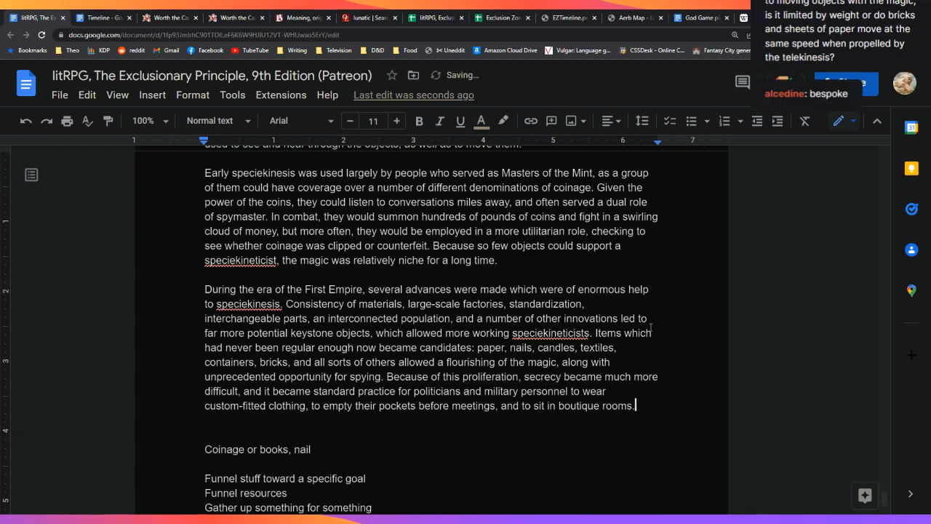
key("BackSpace")
key("BackSpace")
key("BackSpace")
key("BackSpace")
key("BackSpace")
key("BackSpace")
key("BackSpace")
key("BackSpace")
key("BackSpace")
key("BackSpace")
key("BackSpace")
key("BackSpace")
key("BackSpace")
key("BackSpace")
Close the sentence with "'bespoke' rooms." and start a new paragraph separated by a blank line
type("'bespoke' ")
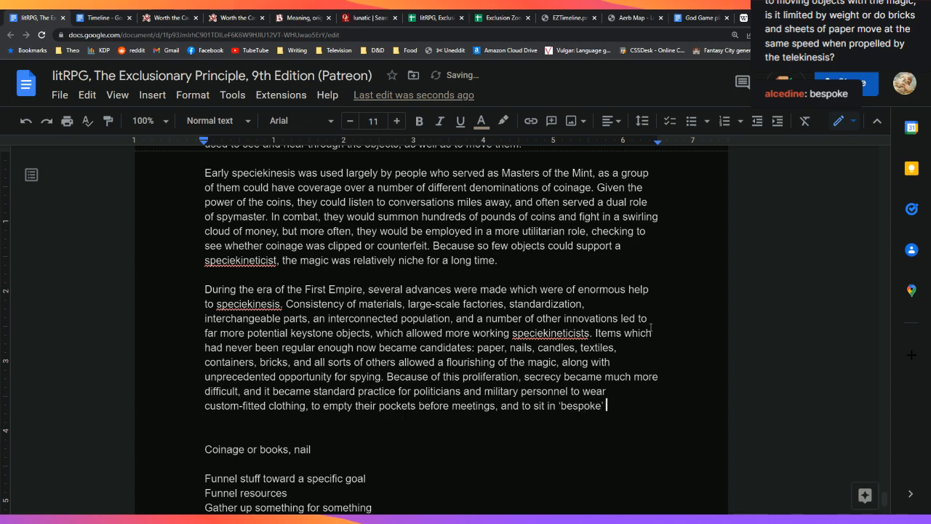
type("rooms.")
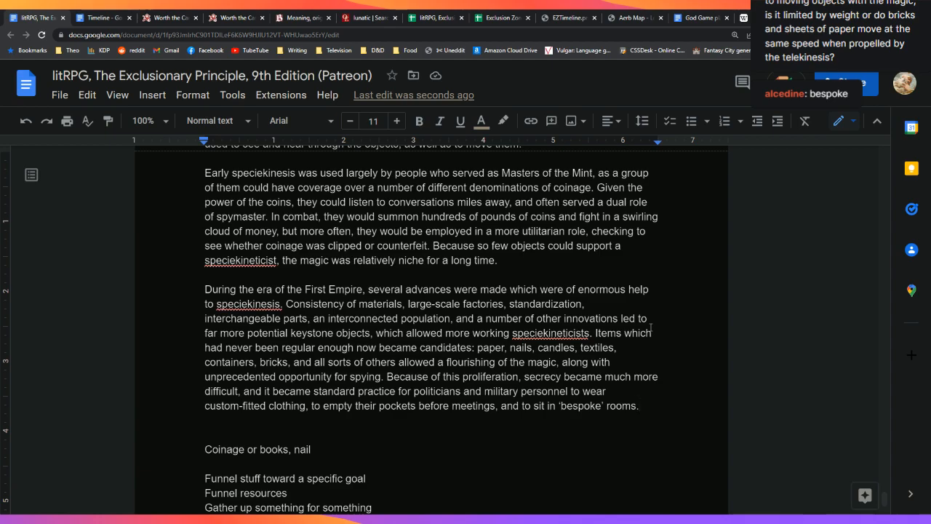
key("Return")
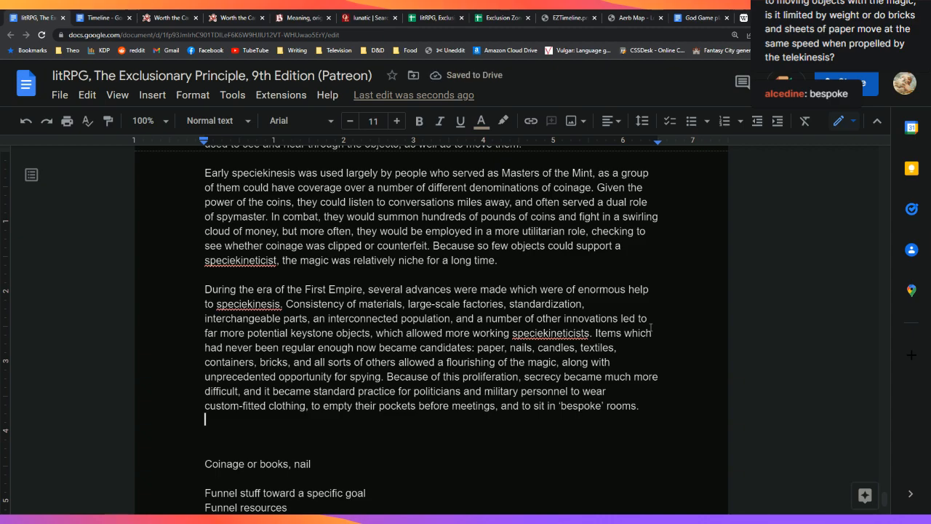
key("Return")
Begin the new paragraph with "By 66 FE, the sheer scale of replication had made speciekinesis into"
type("By")
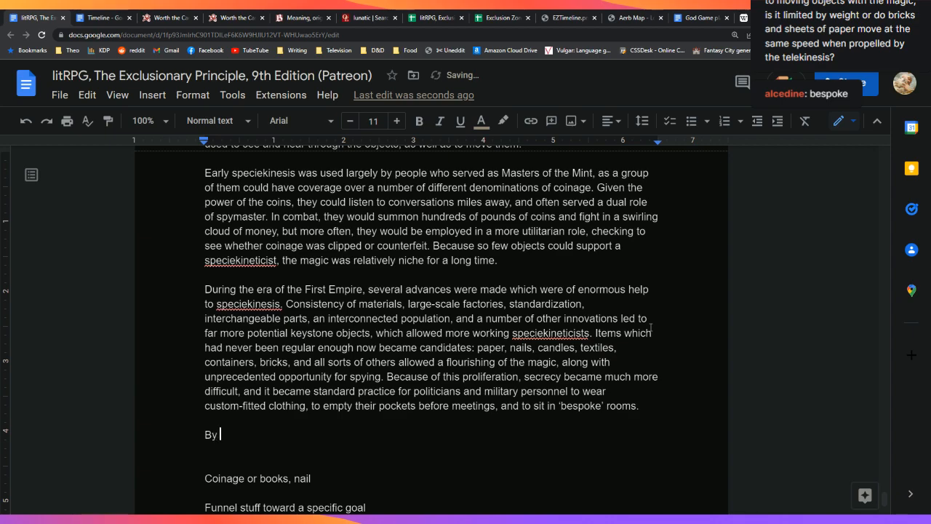
type(" 66 FE, the magic had")
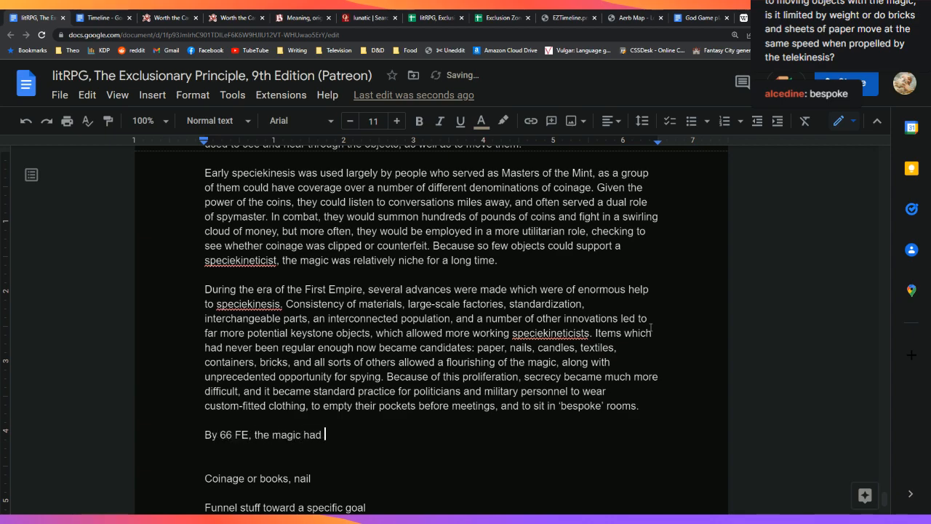
key("BackSpace")
key("BackSpace")
key("BackSpace")
key("BackSpace")
key("BackSpace")
key("BackSpace")
key("BackSpace")
key("BackSpace")
key("BackSpace")
type("sheer scale of")
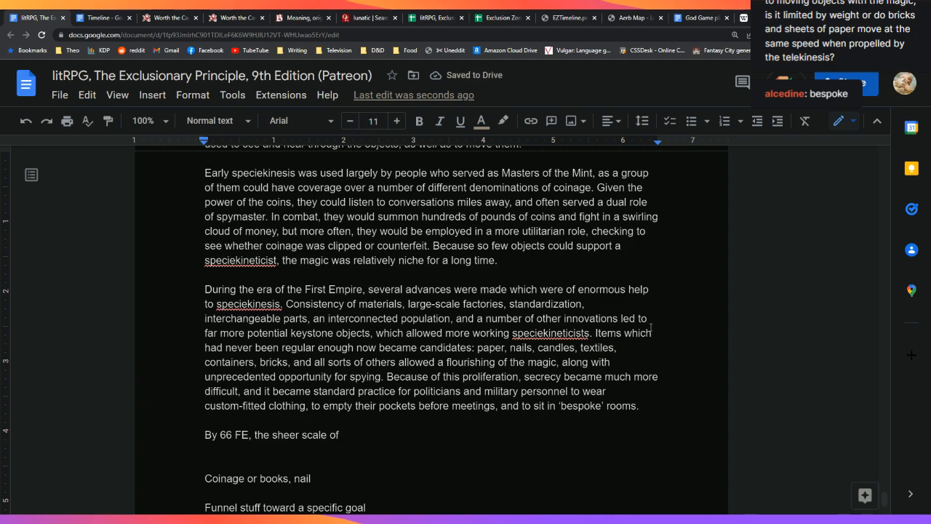
type(" replicati")
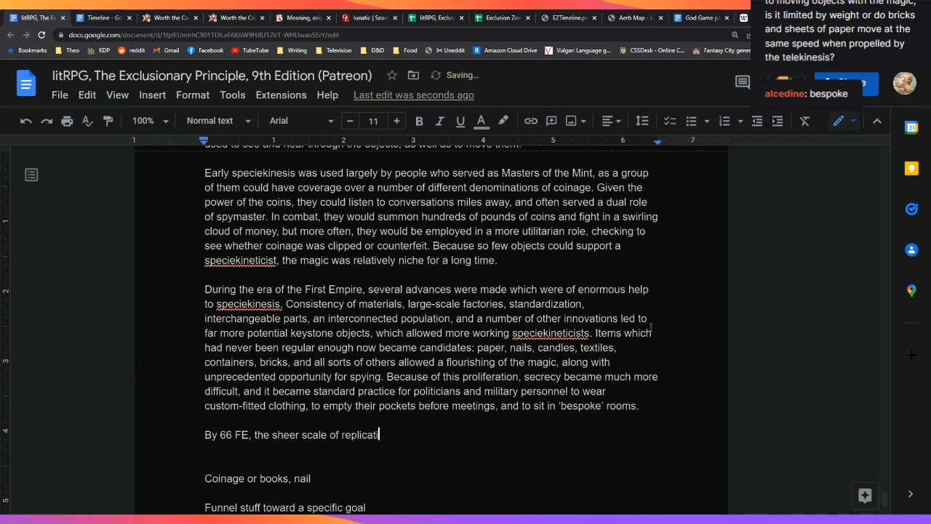
type("on had made speciekine")
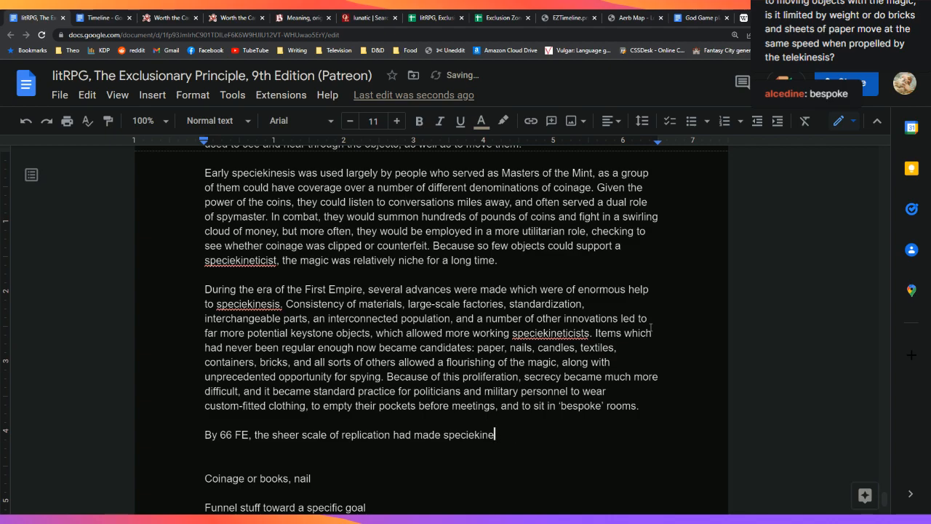
type("sis into a powerful")
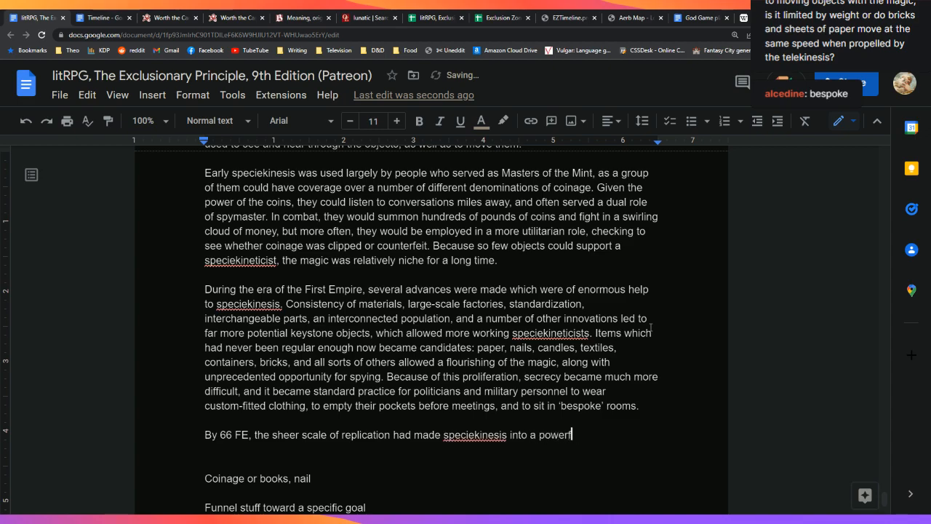
Finish the sentence with "one of the most powerful magics of its time." and start another with "The number of coins"
key("BackSpace")
key("BackSpace")
key("BackSpace")
key("BackSpace")
key("BackSpace")
key("BackSpace")
key("BackSpace")
key("BackSpace")
key("BackSpace")
key("BackSpace")
type("one of the most powerful ")
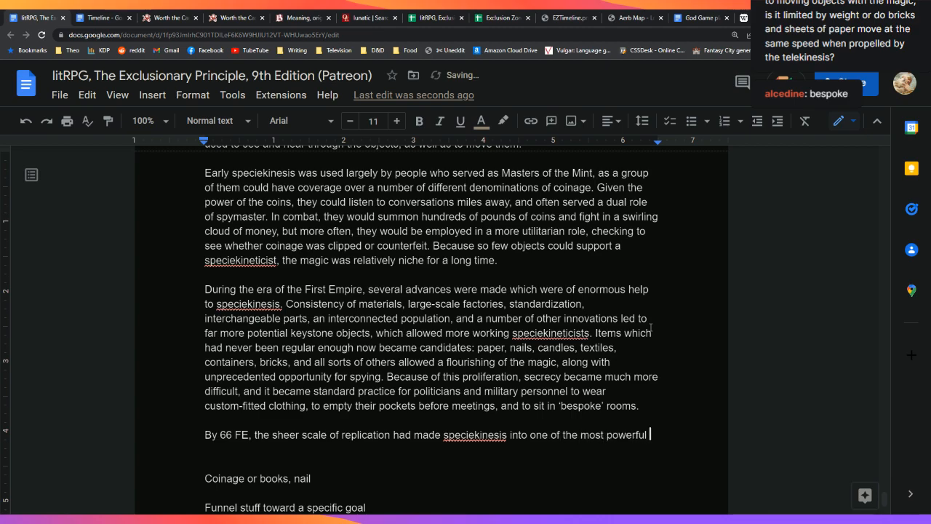
type("magics")
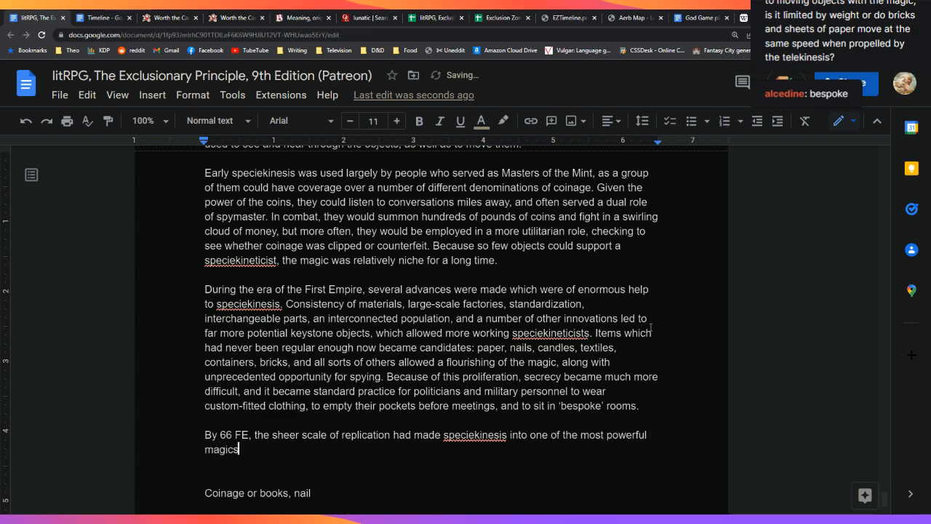
type(" of its t")
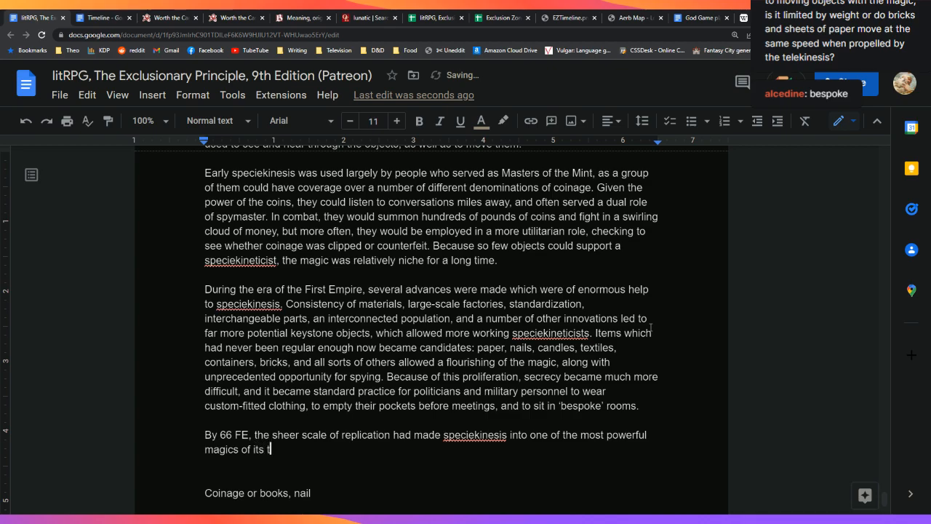
type("ime. The number of coins ")
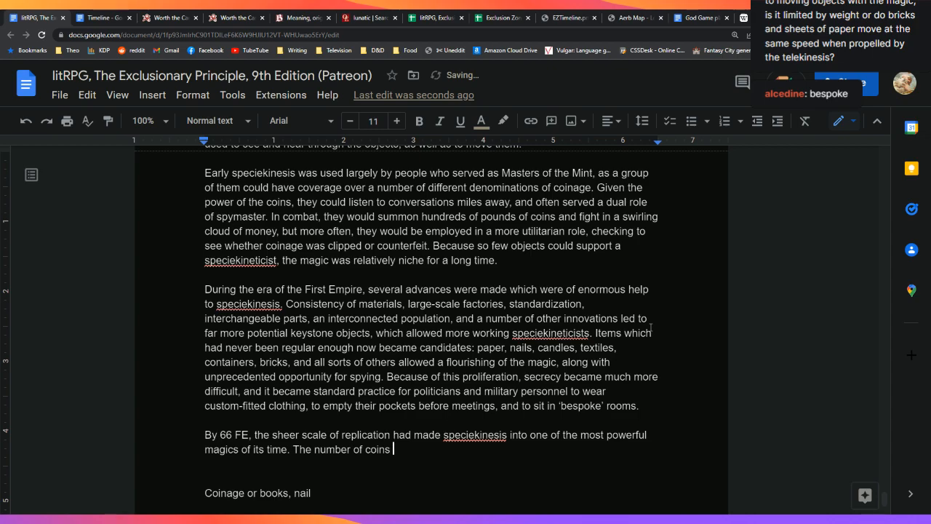
Continue the sentence after "The number of coins" with "minted by the First Empire under their common currency program meant that"
type("minted by the Fir")
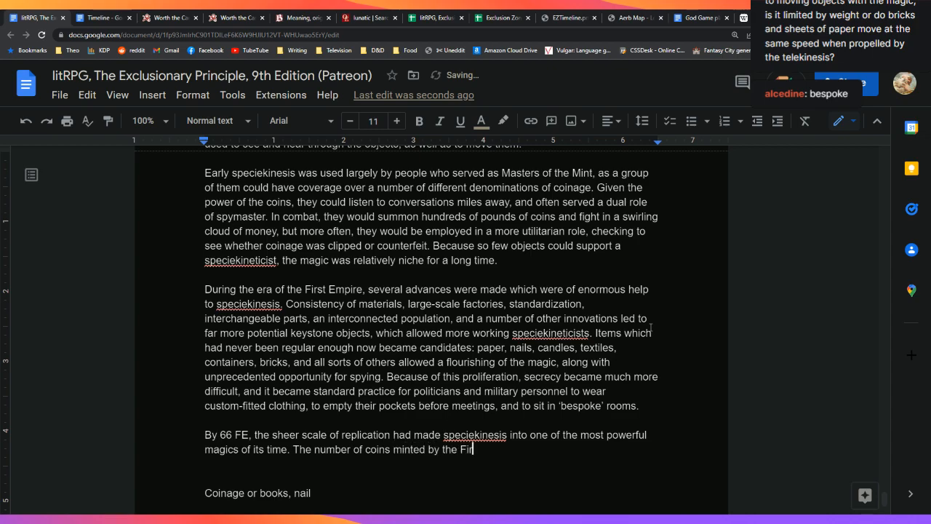
type("st Empire under their common ")
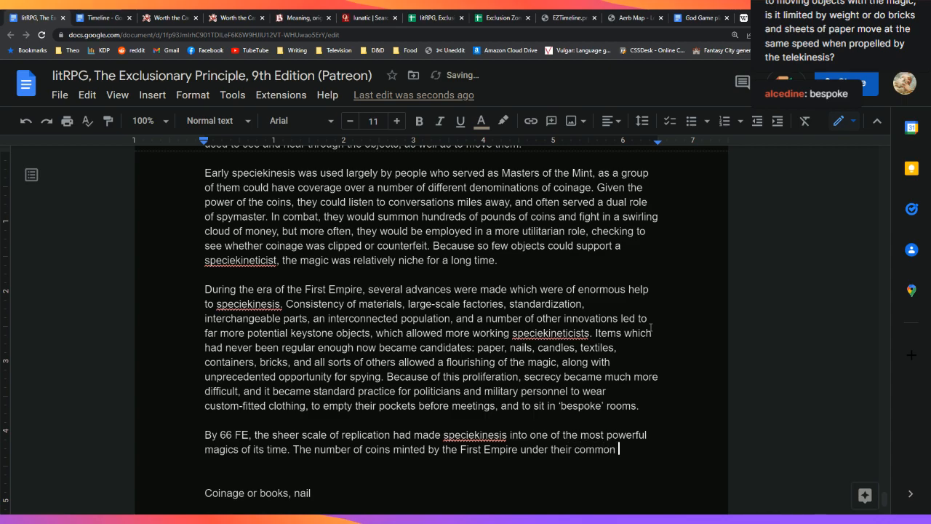
type("currency progr")
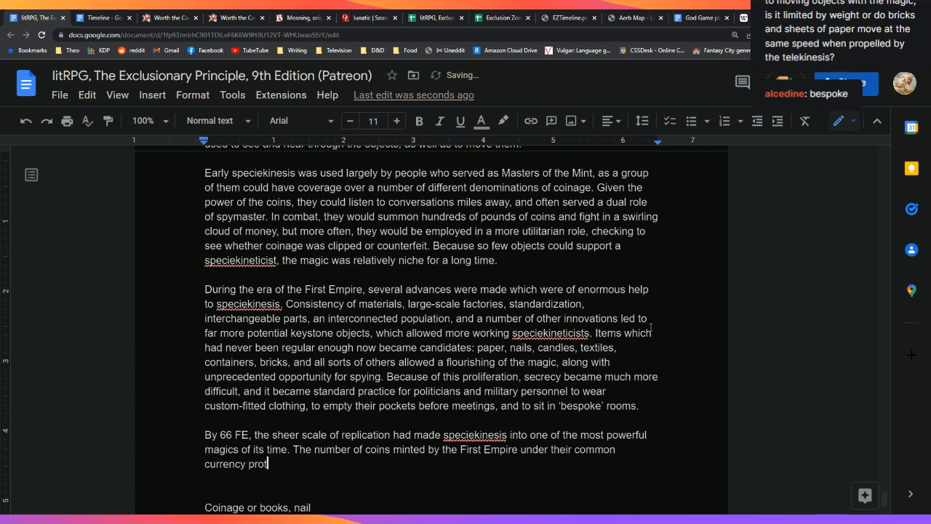
type("am meant that ")
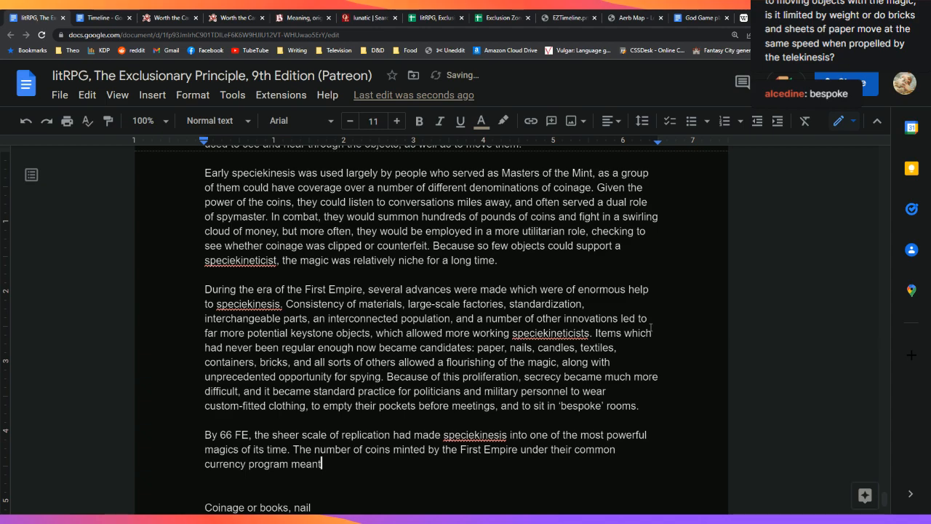
Extend the sentence with "whichever mage had claimed it would have kinesis out to a range of"
type("whicheve")
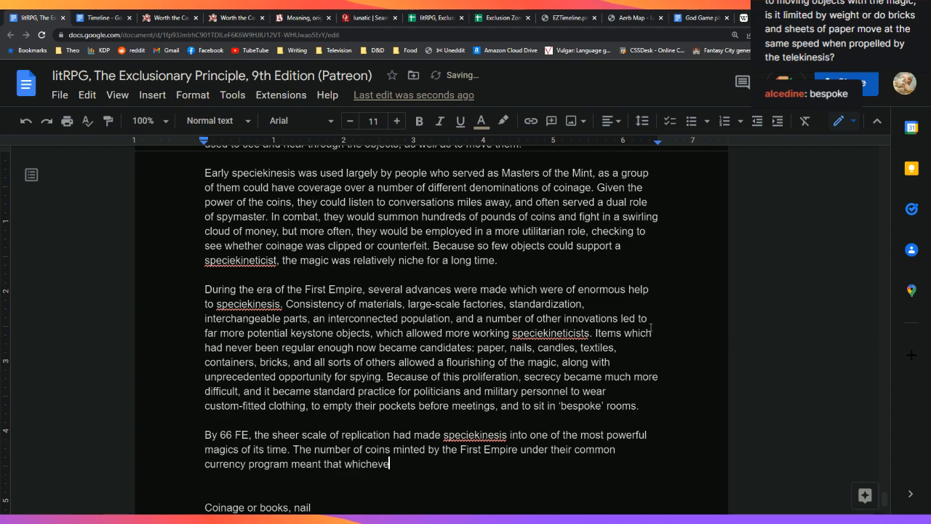
type("r mage had claimed it would have")
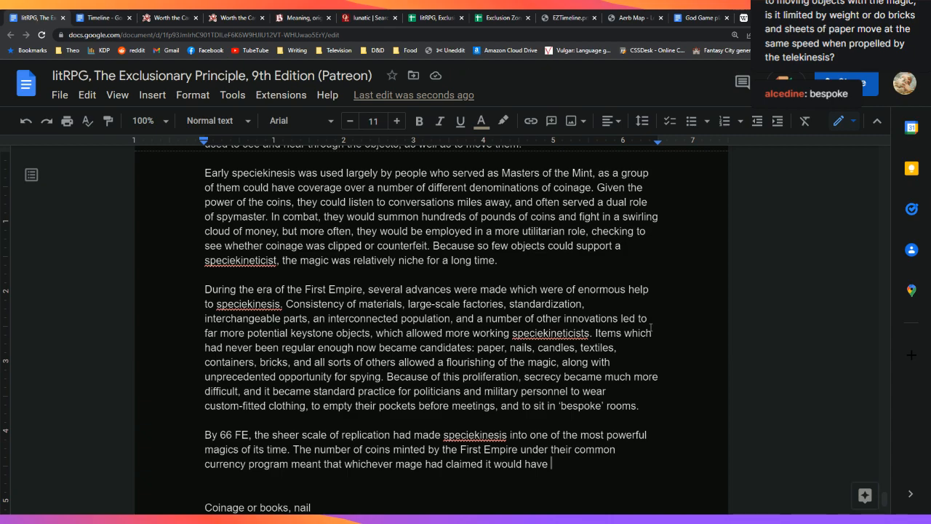
type("kinesis out to a ra")
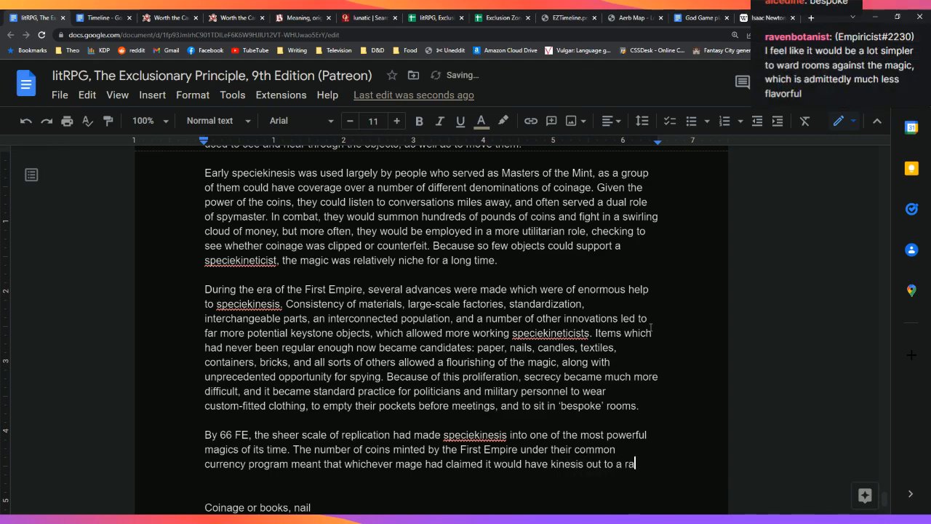
type("nge of")
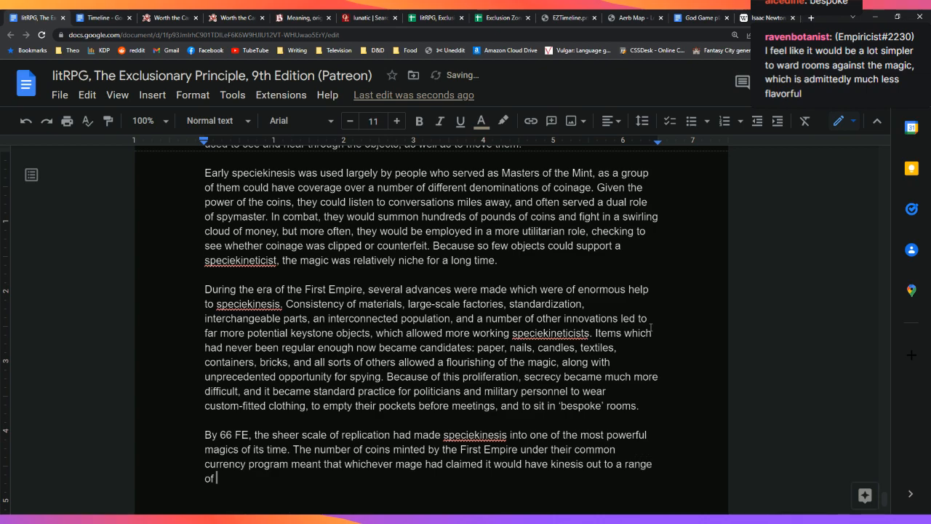
Finish the sentence about the coin mage's reach with "a hundred miles and senses out to a thousand."
scroll(651, 327, "down", 2)
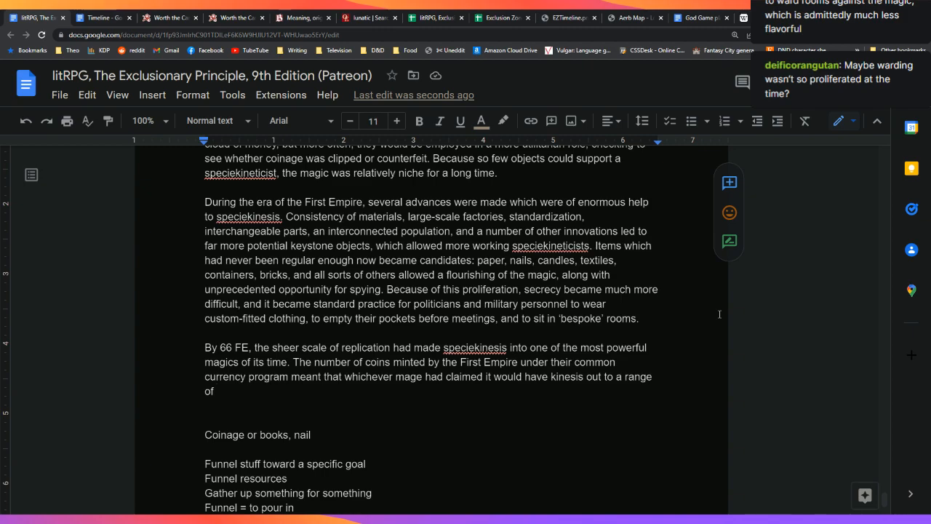
key("Up")
key("Up")
key("Up")
key("Up")
key("Down")
key("Down")
key("Down")
key("Down")
type("a hundred ")
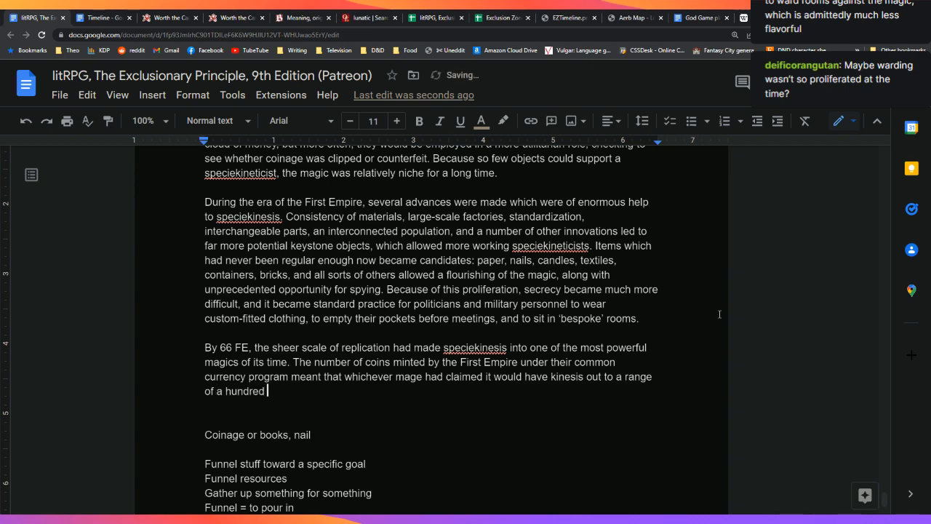
type("miles and senses out to ")
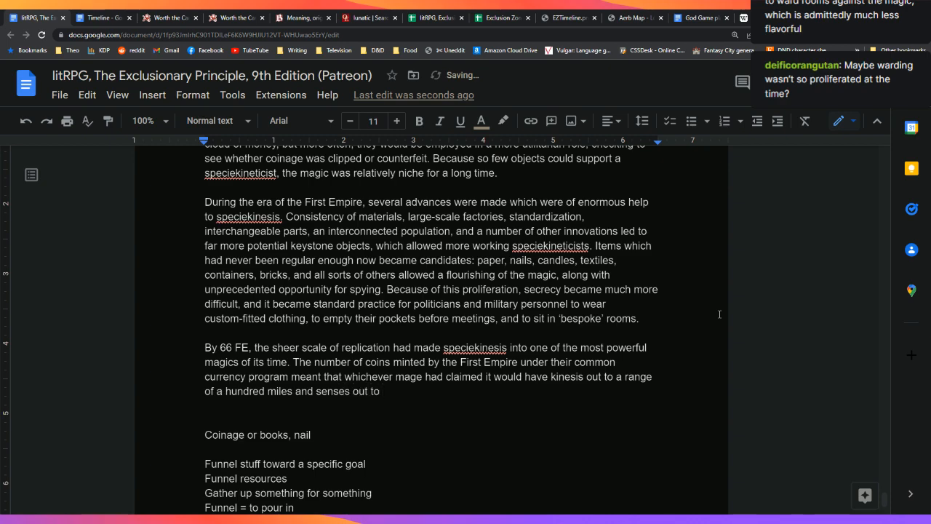
type("a thousand.")
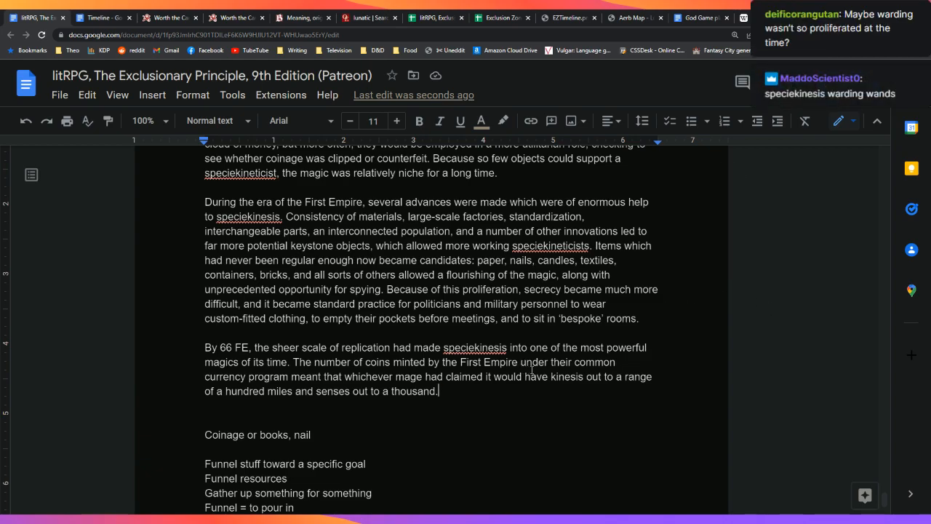
Review the Funnelin entry from its name, type and date fields through the opening history paragraphs
scroll(532, 370, "up", 1)
scroll(532, 370, "up", 5)
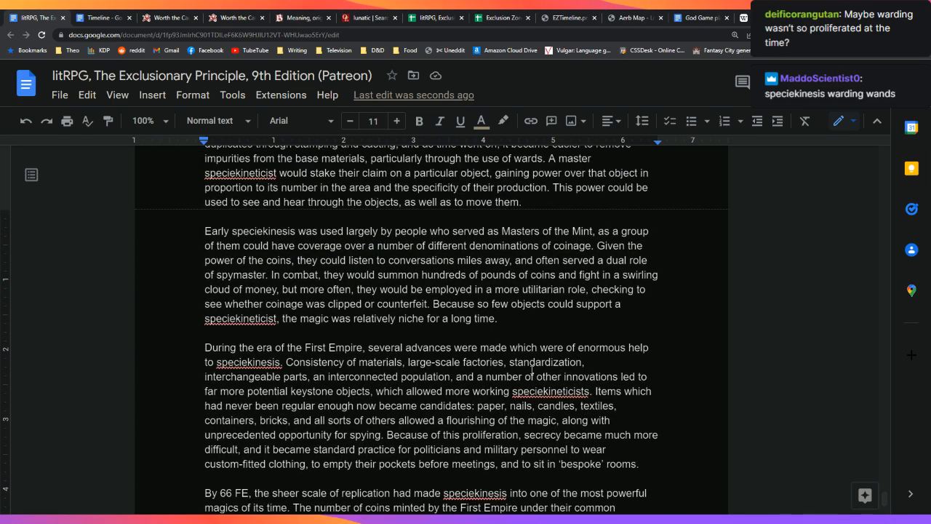
scroll(532, 370, "up", 1)
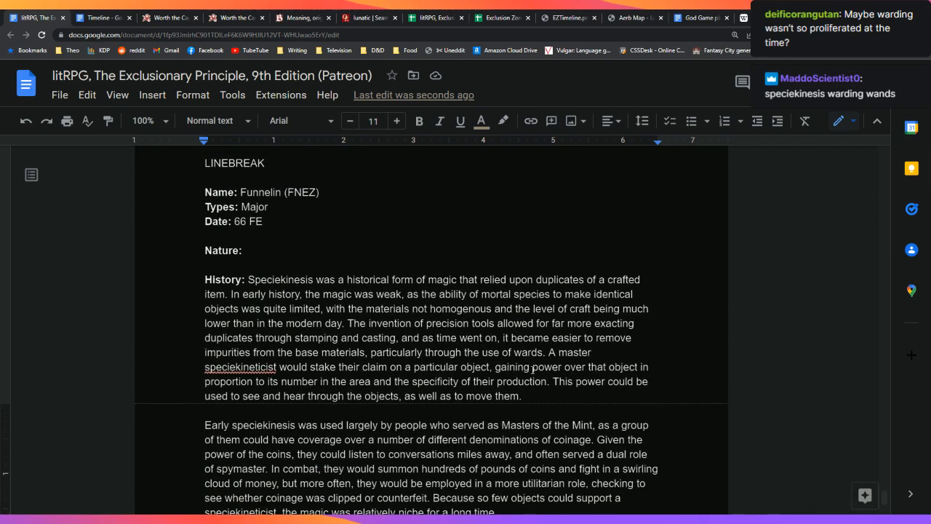
scroll(533, 369, "down", 1)
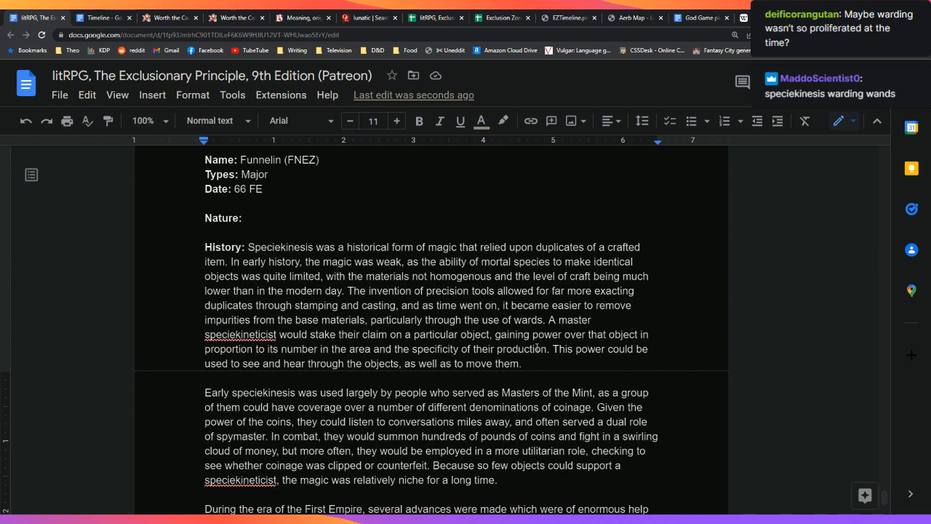
scroll(536, 347, "up", 1)
scroll(536, 348, "down", 8)
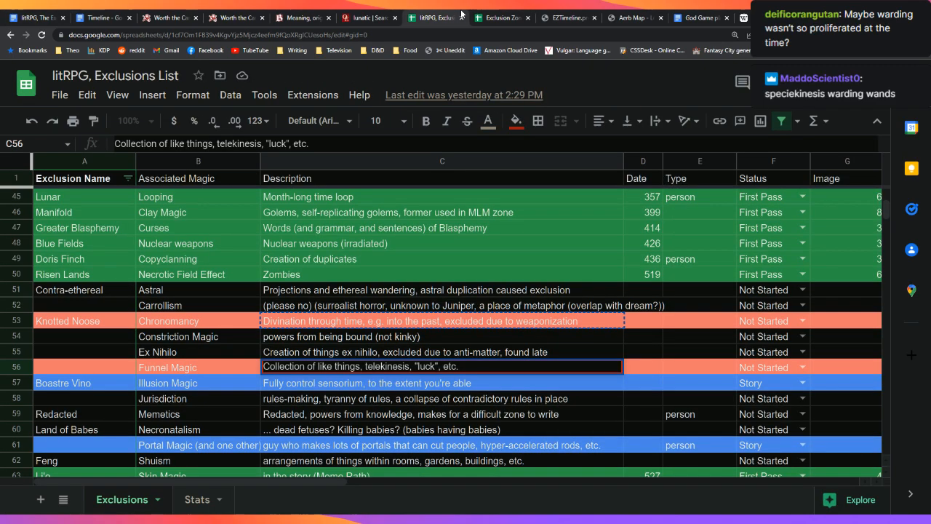
Switch to the litRPG, Exclusions List spreadsheet and sort the Exclusions sheet A to Z by the Date column
key("ctrl+7")
left_click(686, 336)
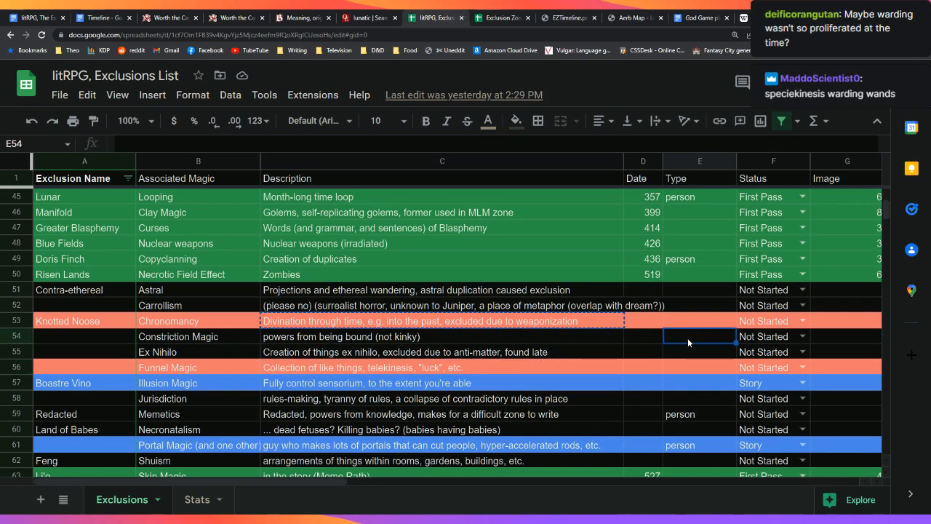
scroll(688, 337, "up", 4)
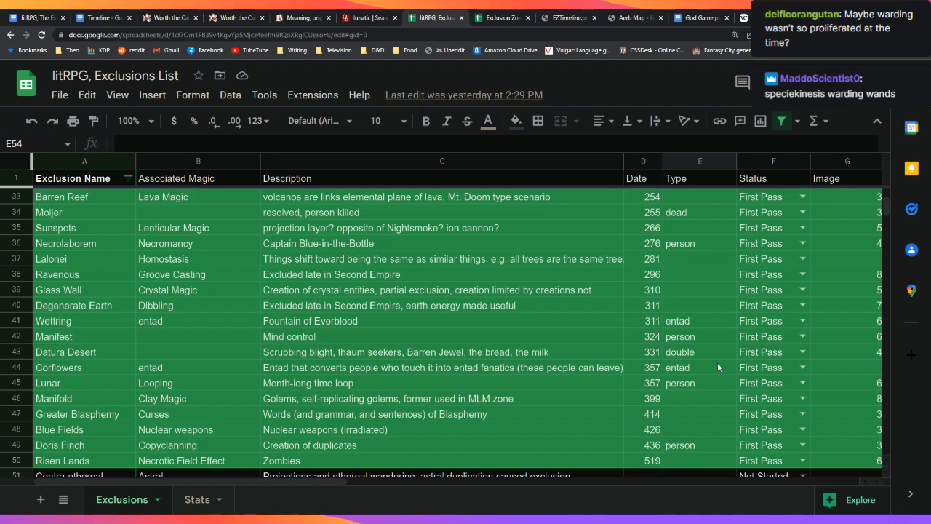
scroll(718, 362, "up", 10)
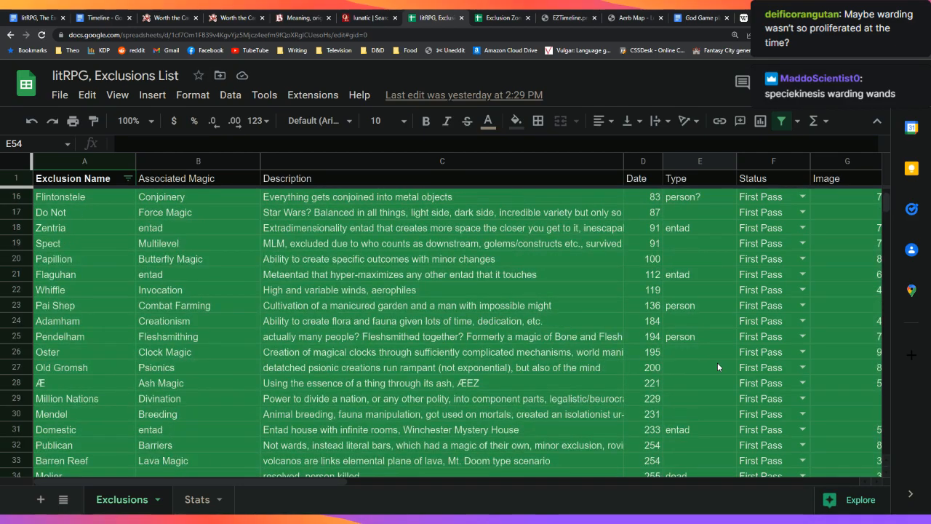
left_click(655, 179)
left_click(657, 169)
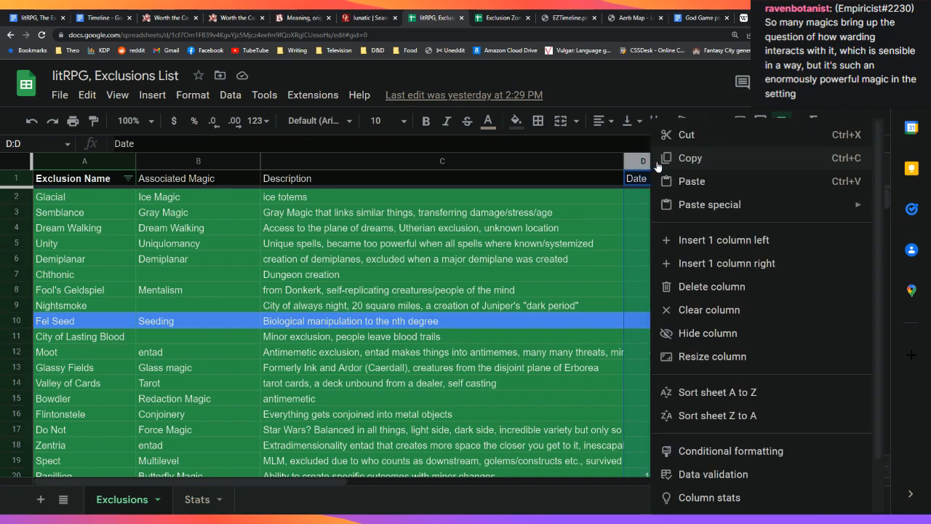
left_click(703, 394)
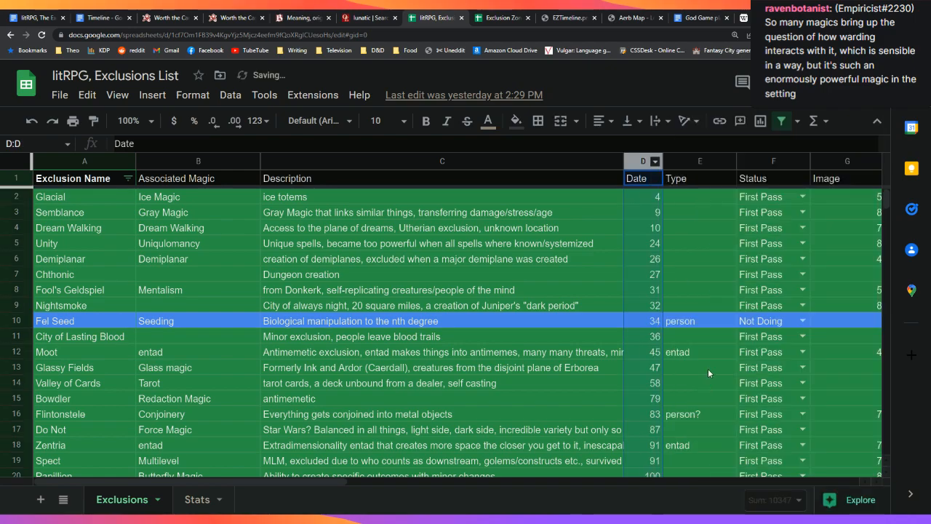
Open the column options for the Type column
left_click(728, 162)
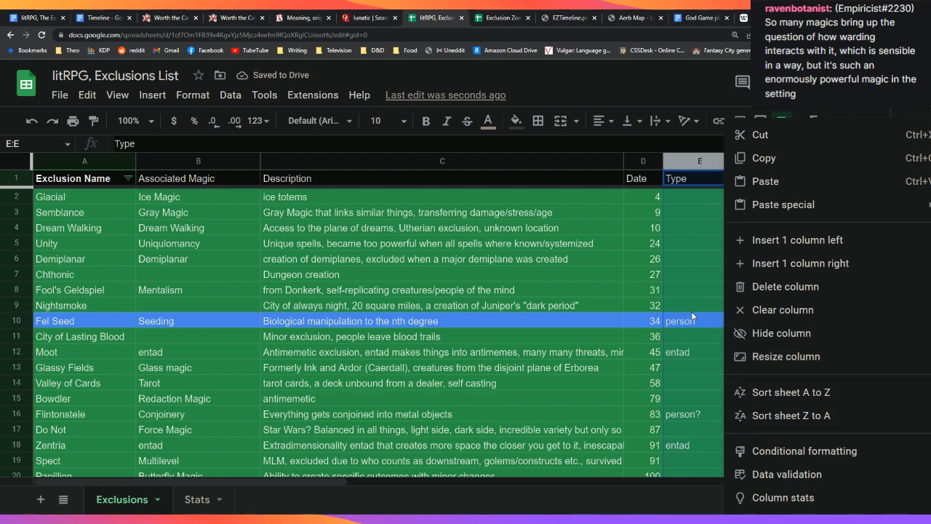
Sort the exclusions sheet by the Type column from A to Z
left_click(764, 396)
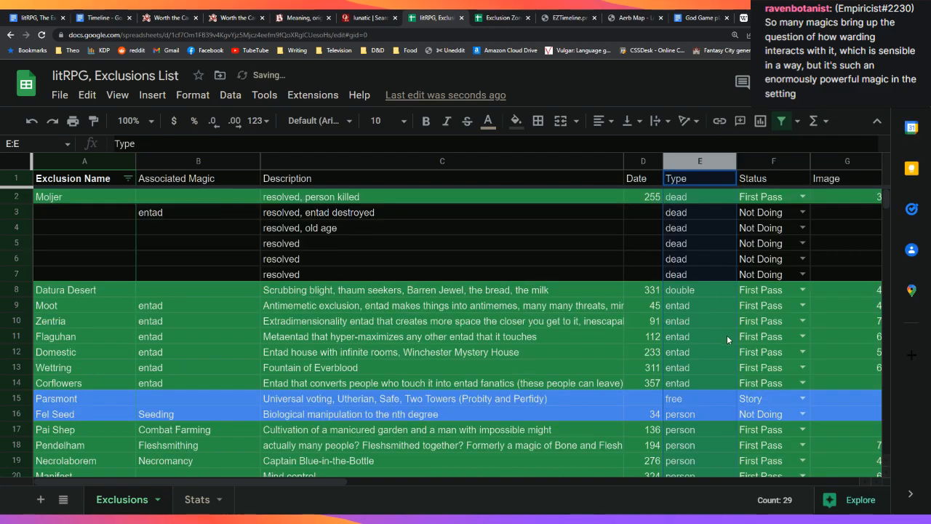
scroll(727, 339, "down", 2)
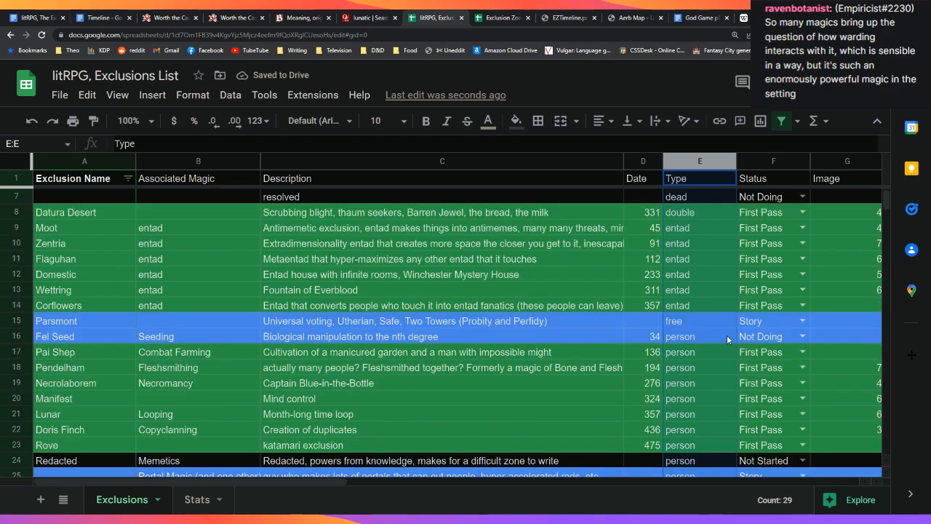
scroll(727, 335, "down", 1)
Examine the exclusions of type person, from Fel Seed down past Flintonstele into the untyped rows, and return to the header
left_click(717, 306)
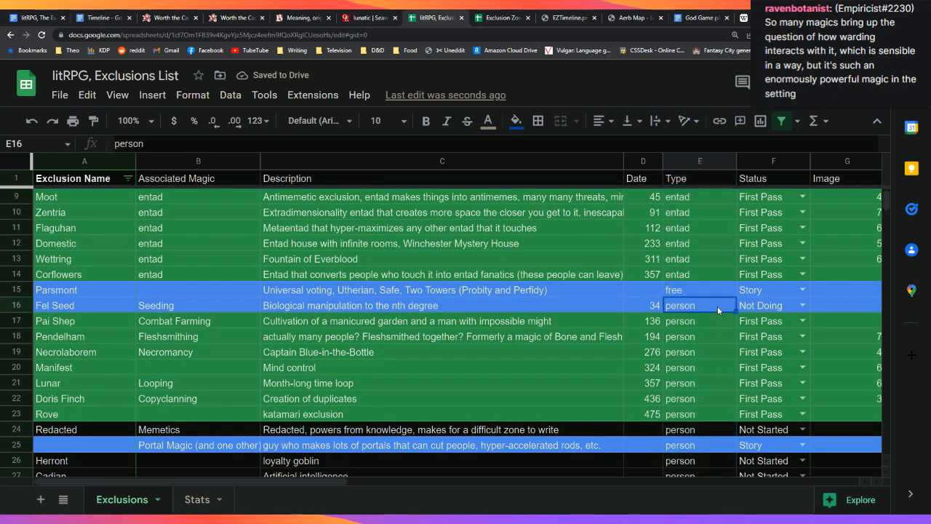
key("Down")
key("Down")
key("Down")
key("Down")
key("Down")
key("Down")
key("Down")
key("Down")
key("Down")
key("Down")
key("Down")
key("Down")
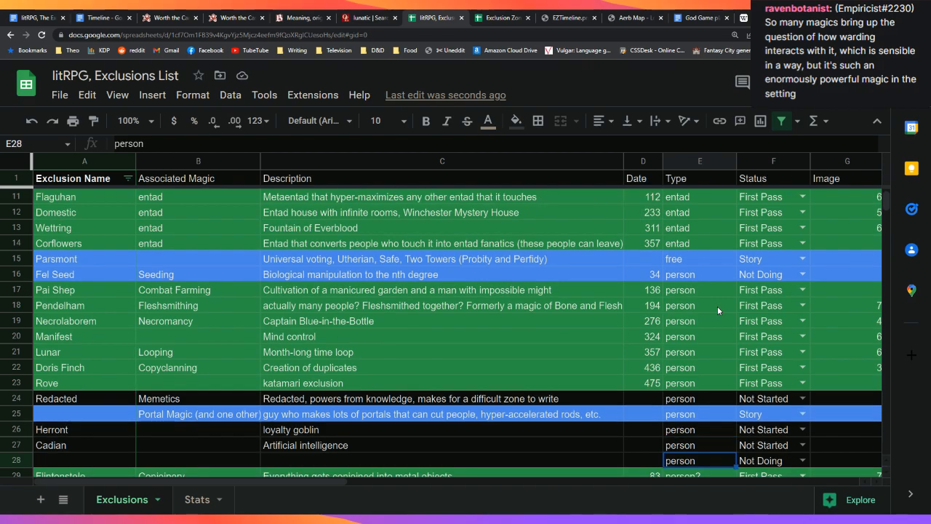
key("Down")
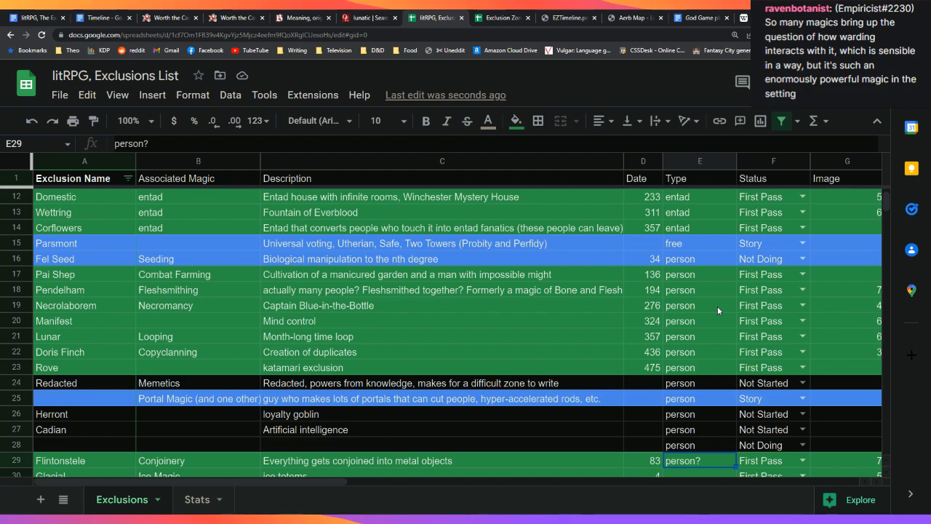
key("Down")
key("Down")
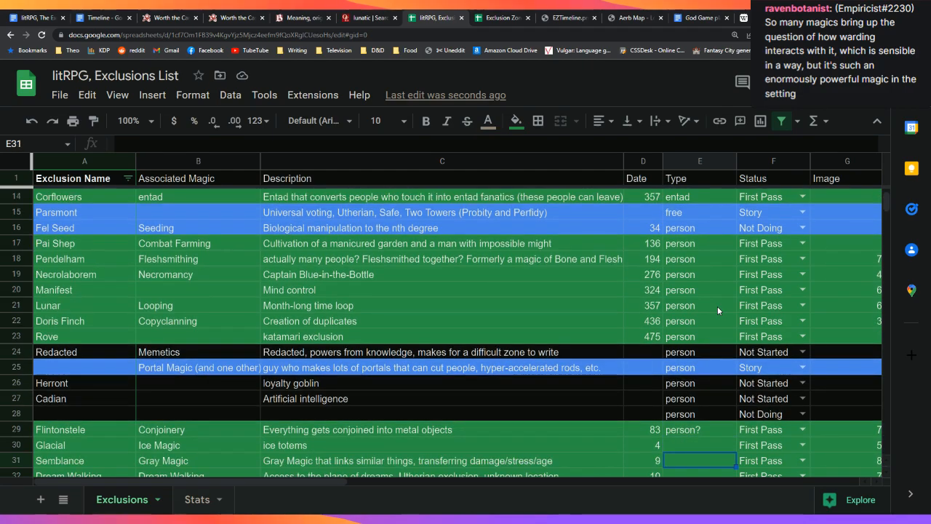
key("Up")
key("Up")
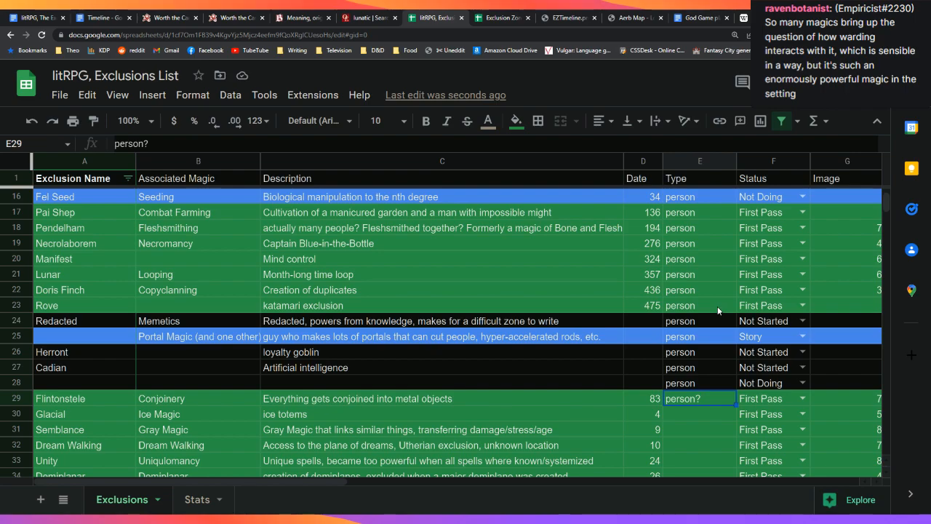
key("Down")
key("Down")
key("Down")
key("Down")
key("Down")
key("Down")
key("Down")
key("Down")
key("Down")
key("Down")
key("Down")
key("Up")
key("Up")
key("Up")
key("Up")
key("Up")
key("Up")
key("Up")
key("Up")
key("Up")
key("Up")
key("Up")
key("Up")
key("Up")
key("Up")
key("Up")
key("Up")
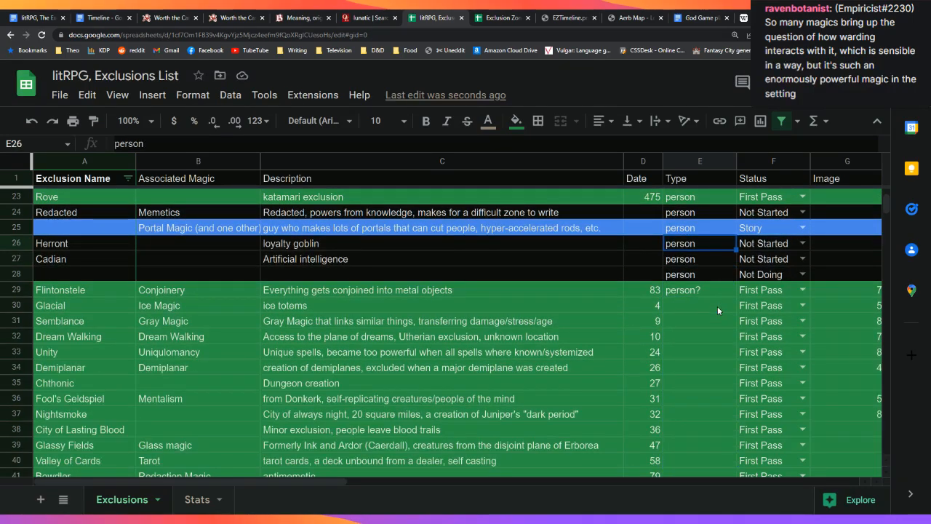
key("ctrl+Up")
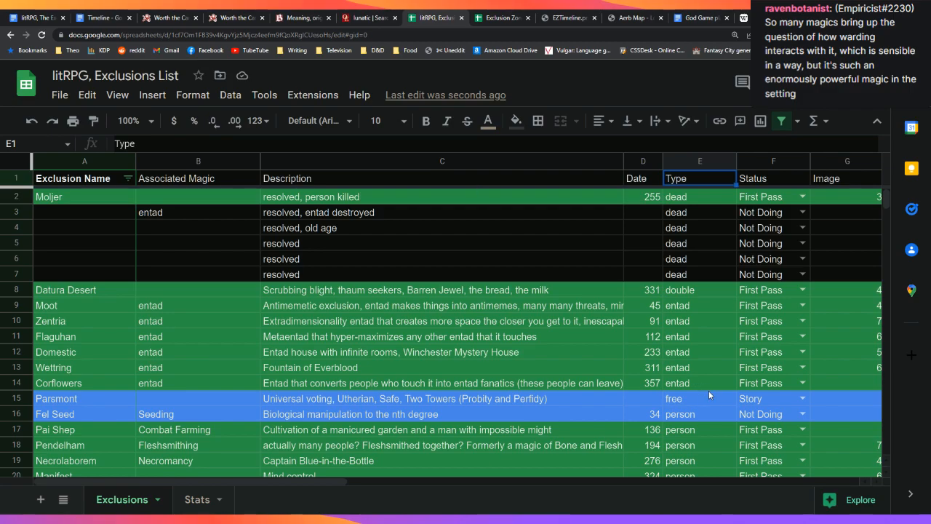
Sort the exclusions sheet by the Date column from A to Z and look through the dated and undated entries
left_click(650, 162)
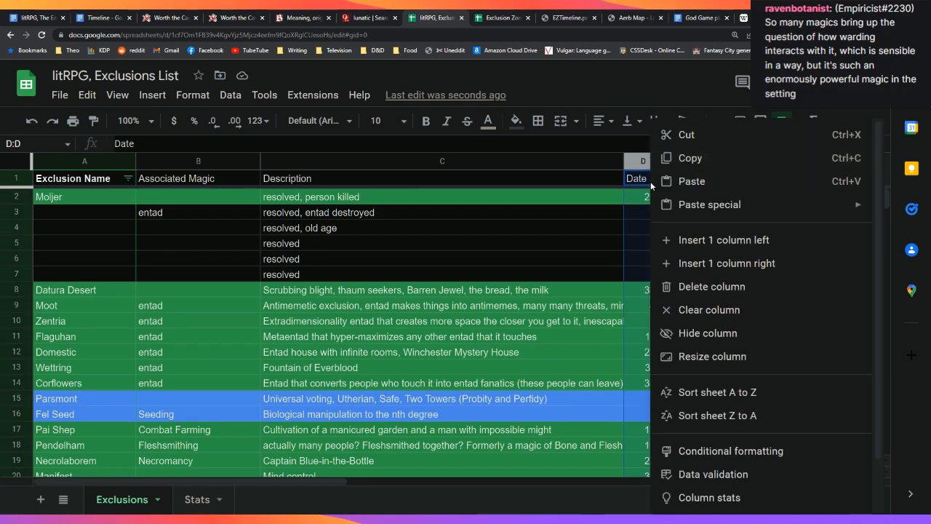
left_click(725, 393)
scroll(643, 296, "down", 10)
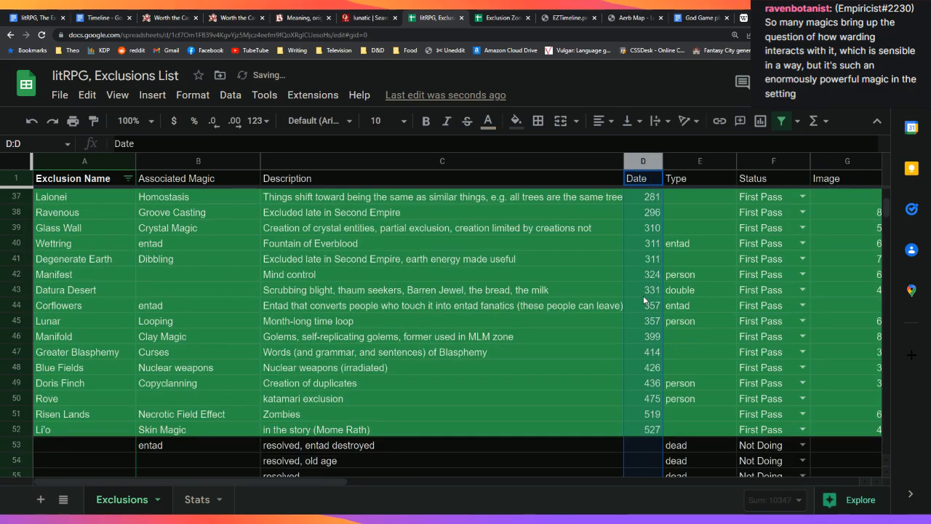
scroll(644, 296, "down", 5)
scroll(647, 300, "down", 1)
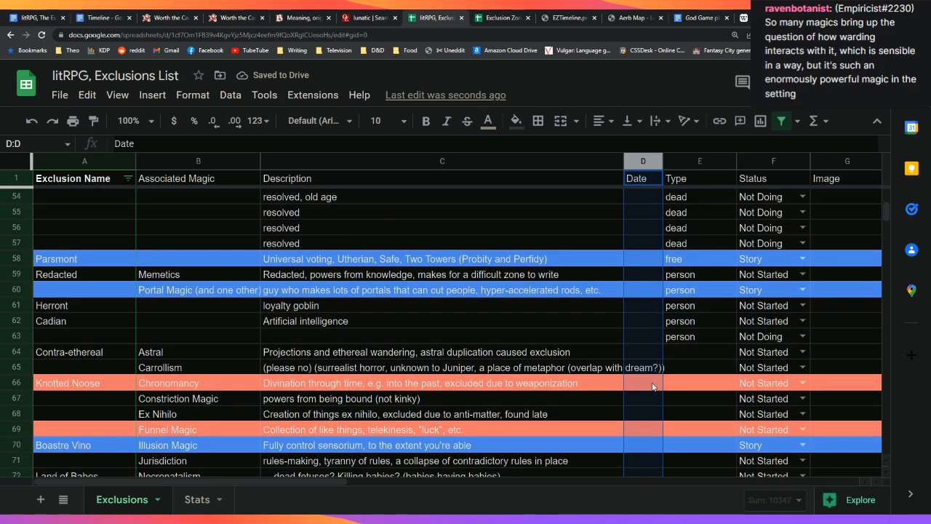
Switch to the Exclusionary Principle document and add "While stakes were unique, they were also" to the end of the 66 FE paragraph
left_click(32, 17)
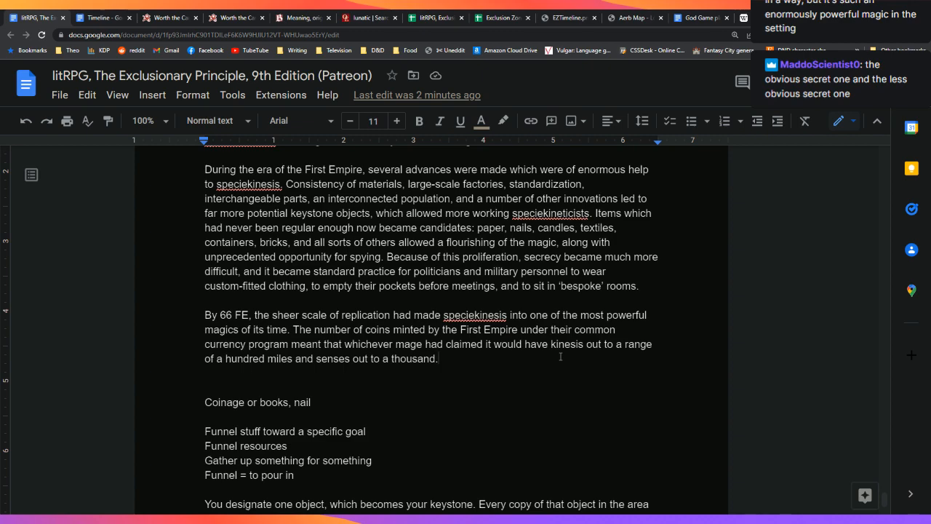
type("Whate")
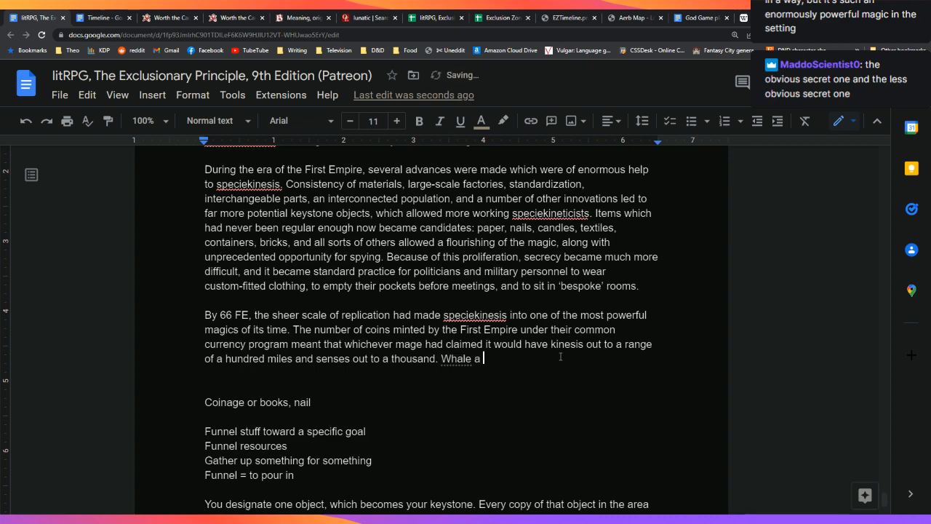
key("BackSpace")
key("BackSpace")
key("BackSpace")
type("ile stakes were uniq")
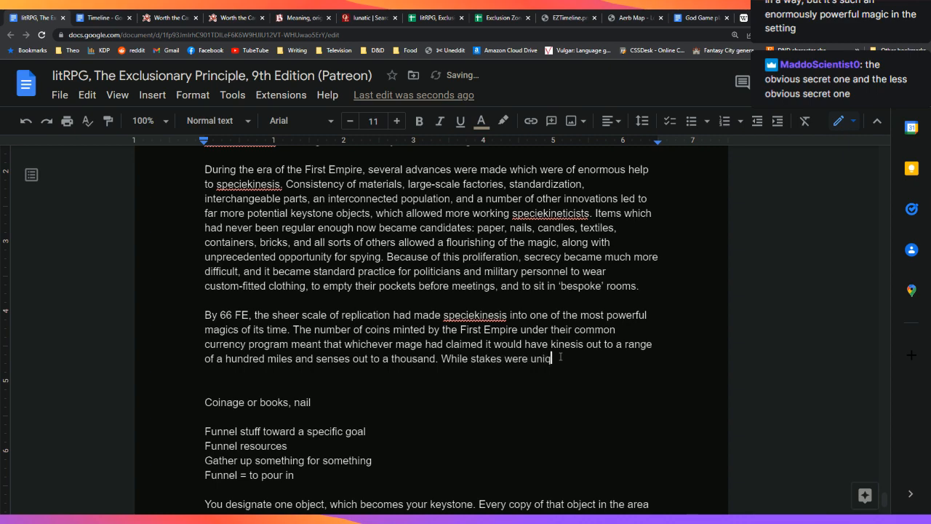
type("ue, they were also ")
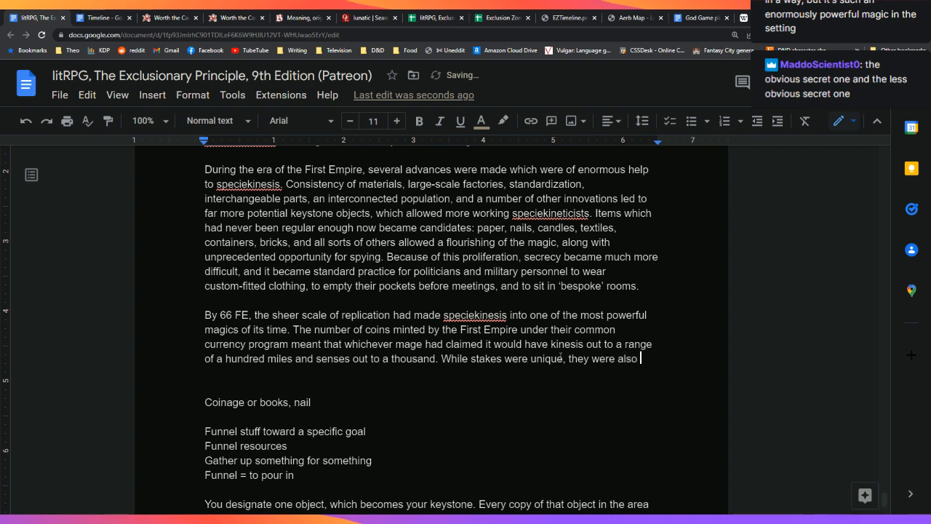
Continue the new sentence with "uncontrolled, and any unclaimed object could be staked by"
type("uncontrolled, ")
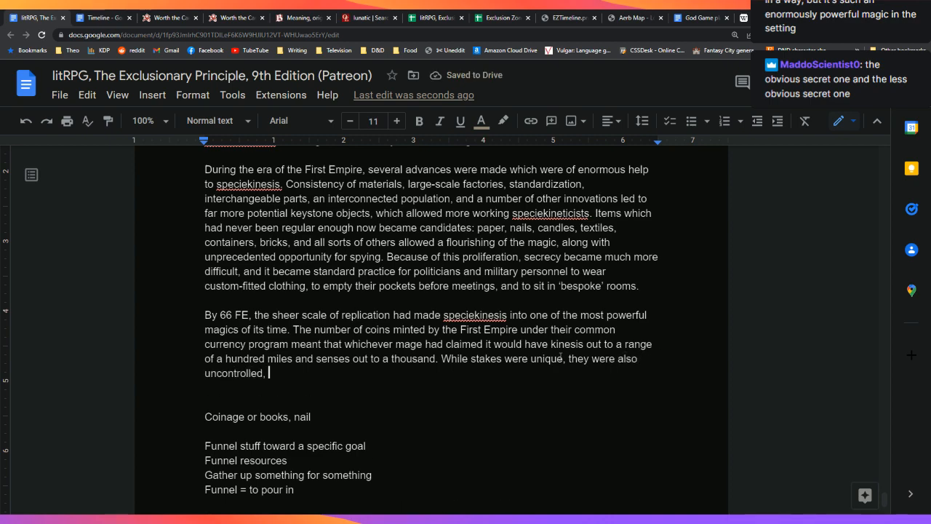
type("and any unclaimed object could be ")
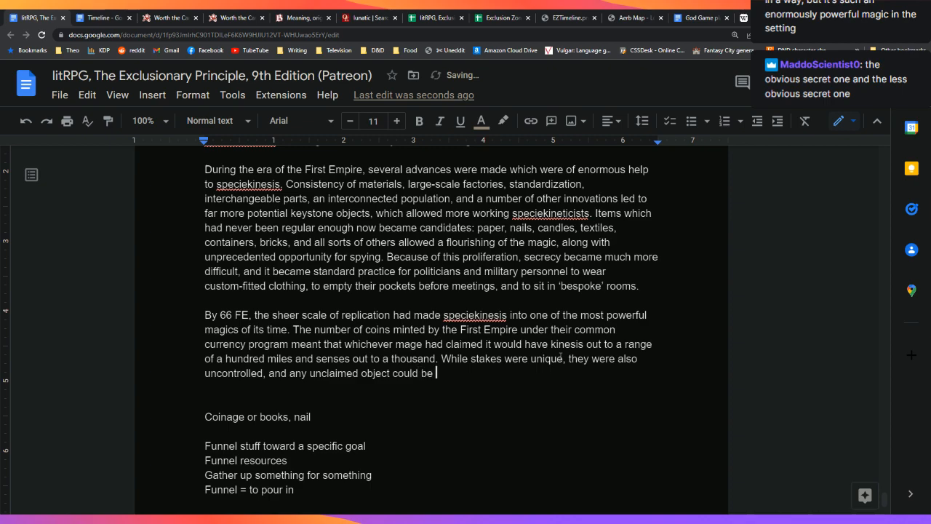
type("staked by")
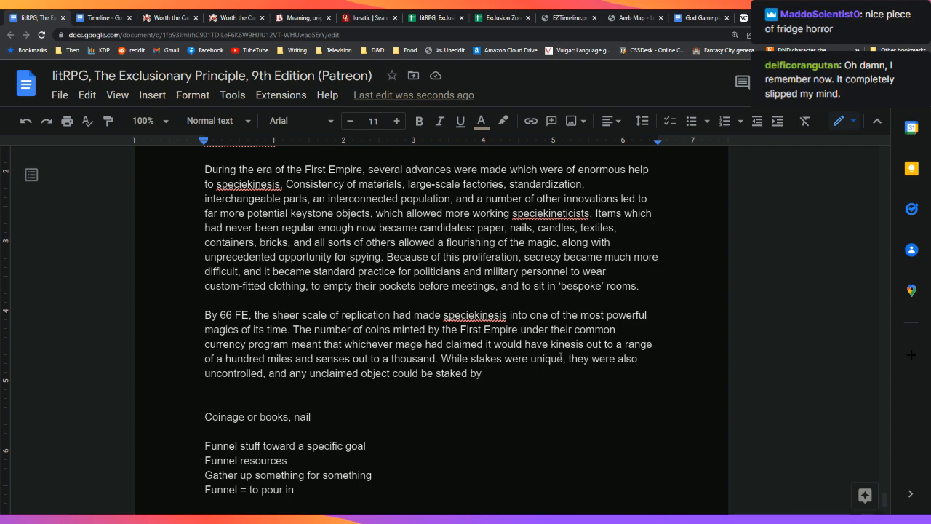
Change "stakes" to "staked claims" in the new sentence of the 66 FE paragraph
type("lk")
key("BackSpace")
key("BackSpace")
key("BackSpace")
type("d claims")
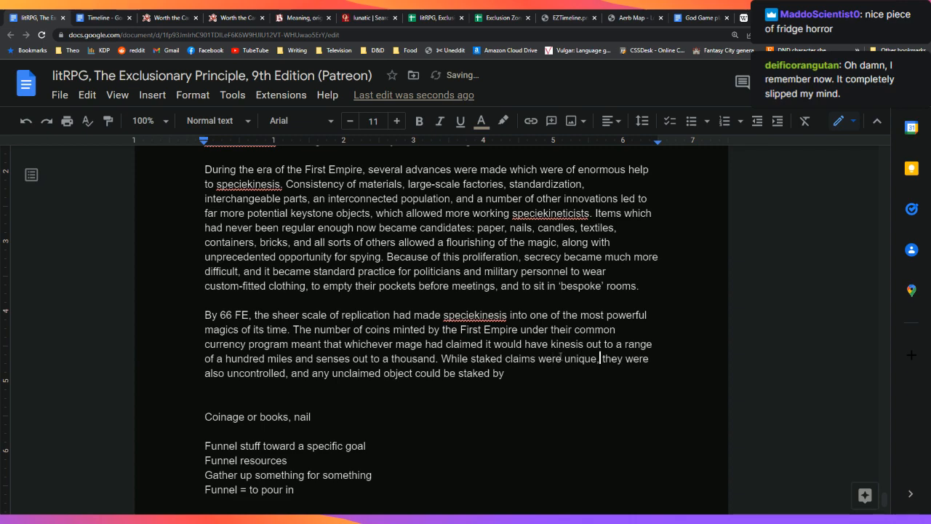
Insert "and no object shared by practitioners," after "While staked claims were unique," in the same sentence
type(" were unique, not share")
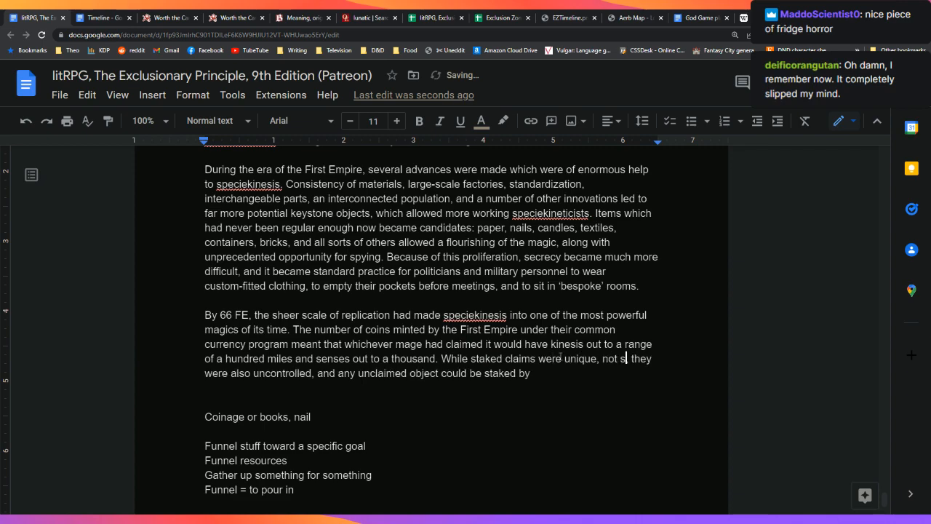
key("BackSpace")
key("BackSpace")
key("BackSpace")
key("BackSpace")
key("BackSpace")
key("BackSpace")
key("BackSpace")
key("BackSpace")
key("BackSpace")
type("and no")
type(" object share")
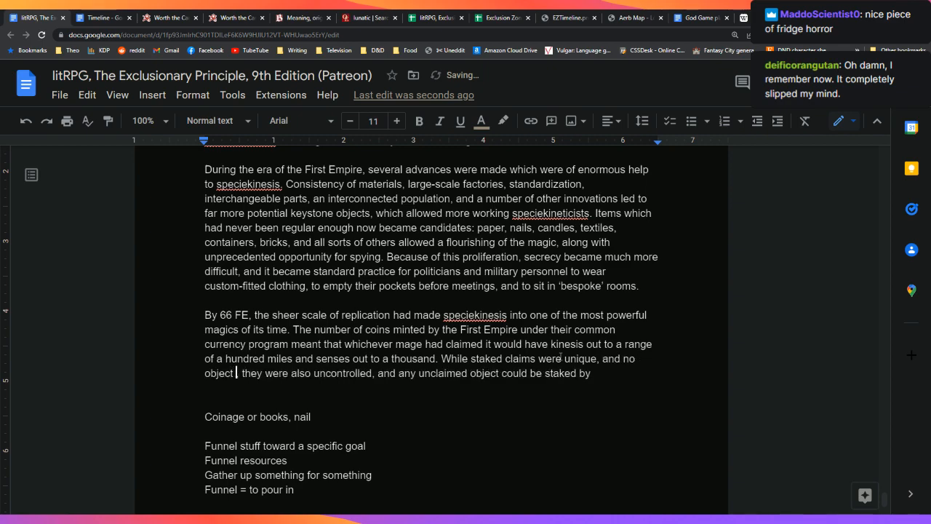
type("d by")
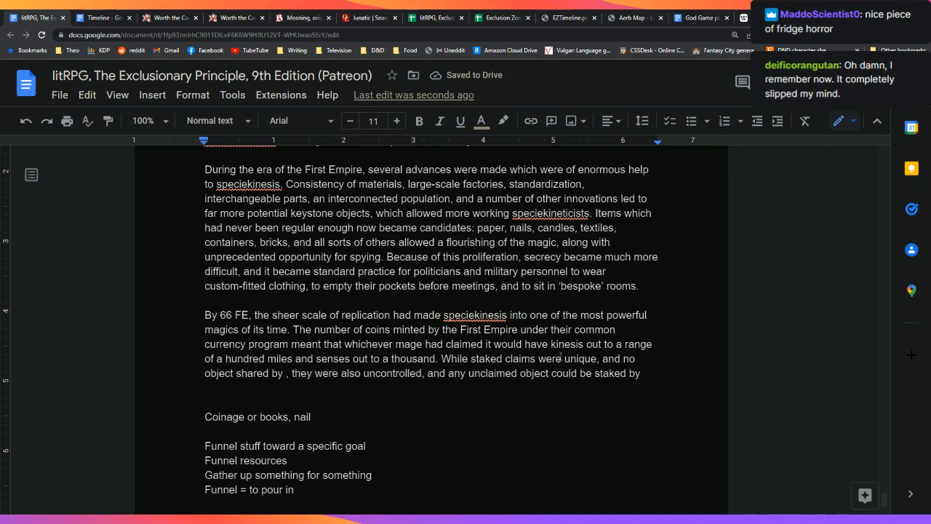
type(" practitioner")
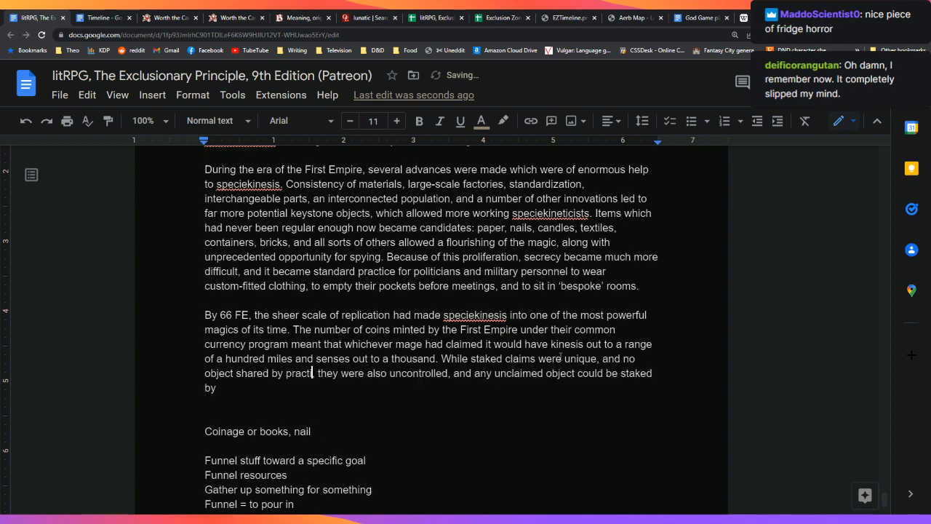
type("s,")
Complete the sentence about unclaimed objects with "by anyone at any moment.", keeping the cursor at the end of that paragraph
key("Down")
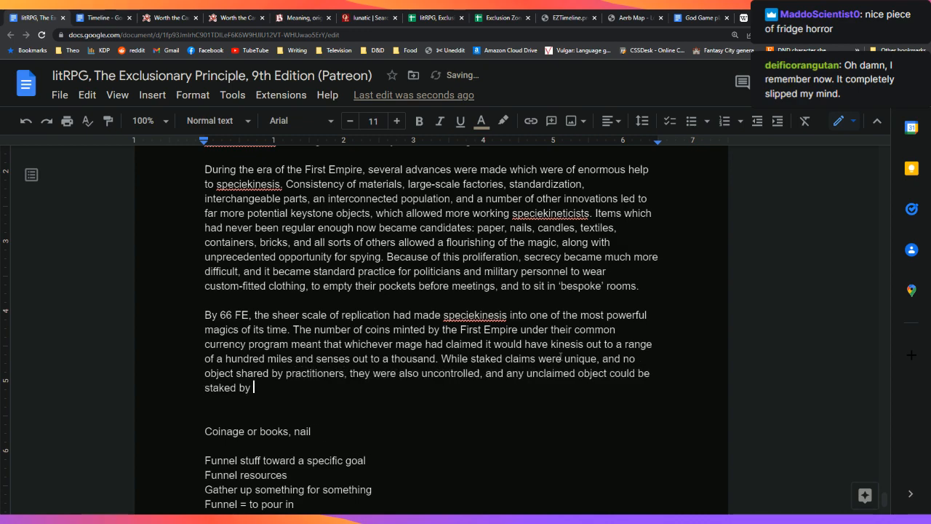
key("BackSpace")
key("BackSpace")
key("BackSpace")
type("by anyone at any moment.")
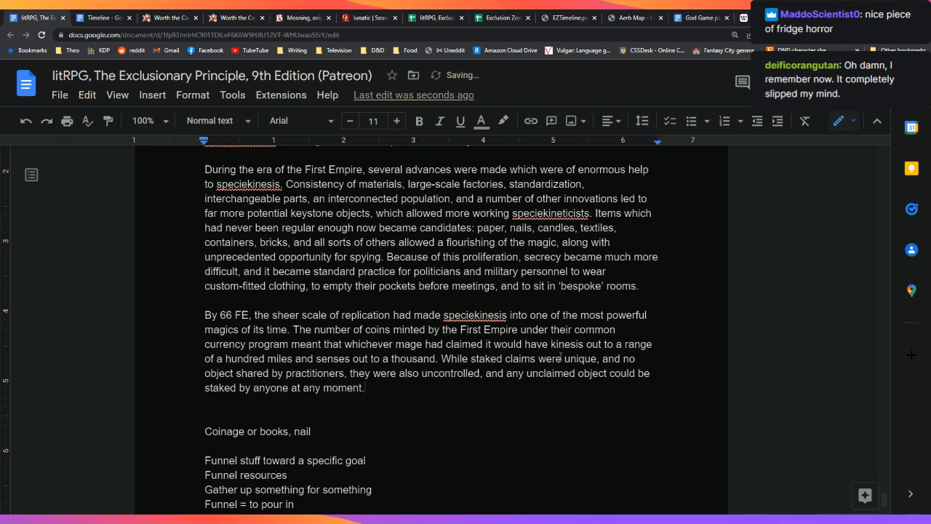
key("Return")
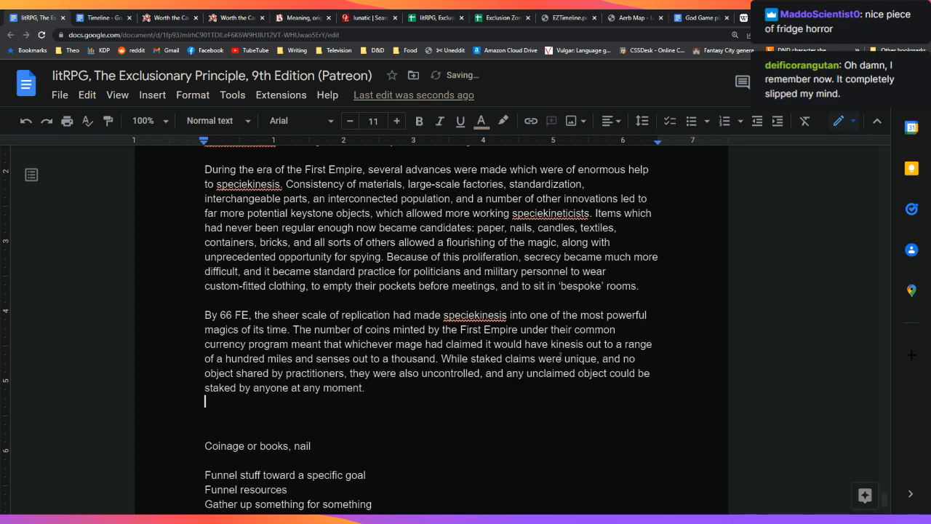
key("Return")
key("BackSpace")
key("BackSpace")
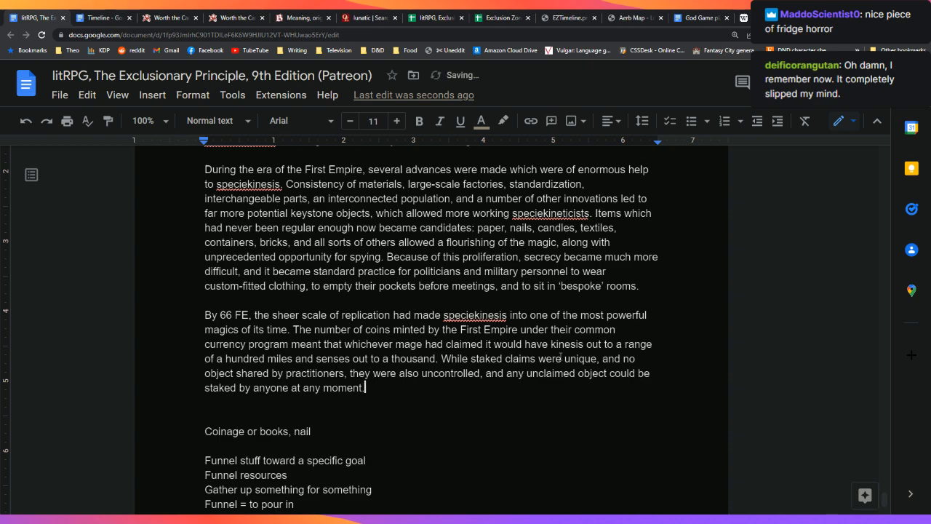
Begin another sentence in the 66 FE paragraph with "Late in 66 FE, the speciekineticist who had"
type("In")
key("BackSpace")
key("BackSpace")
type("In")
key("BackSpace")
key("BackSpace")
key("BackSpace")
type("Late in 66 FE, the specie")
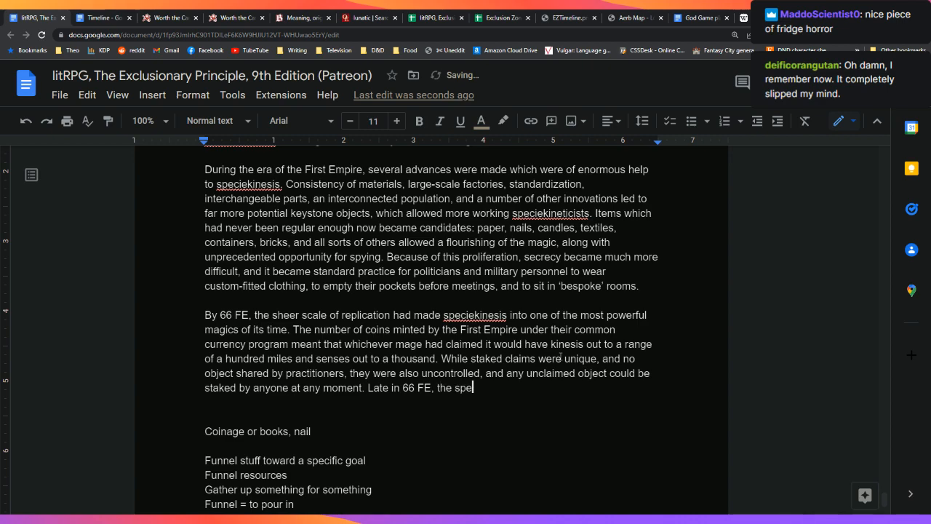
key("BackSpace")
key("BackSpace")
key("BackSpace")
key("BackSpace")
key("BackSpace")
key("BackSpace")
type("spe")
key("BackSpace")
key("BackSpace")
key("BackSpace")
type("speciekineticist")
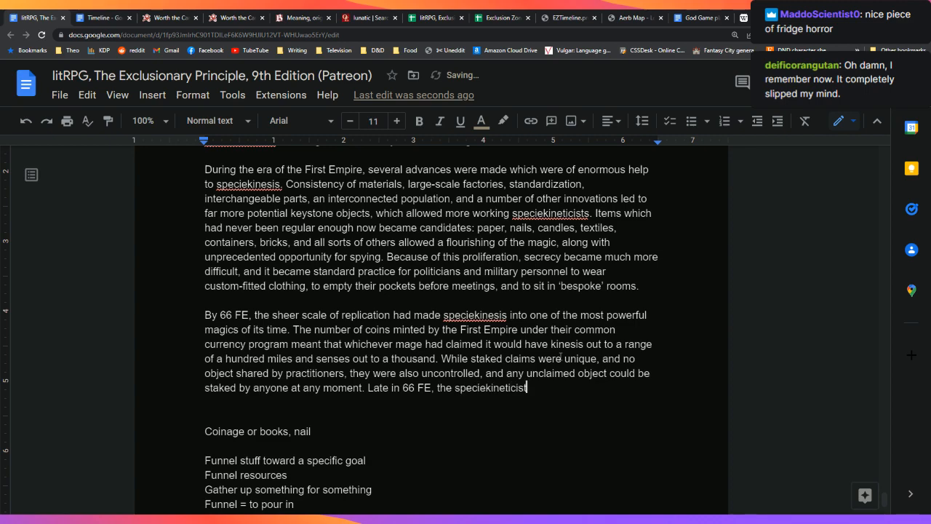
type("who had ")
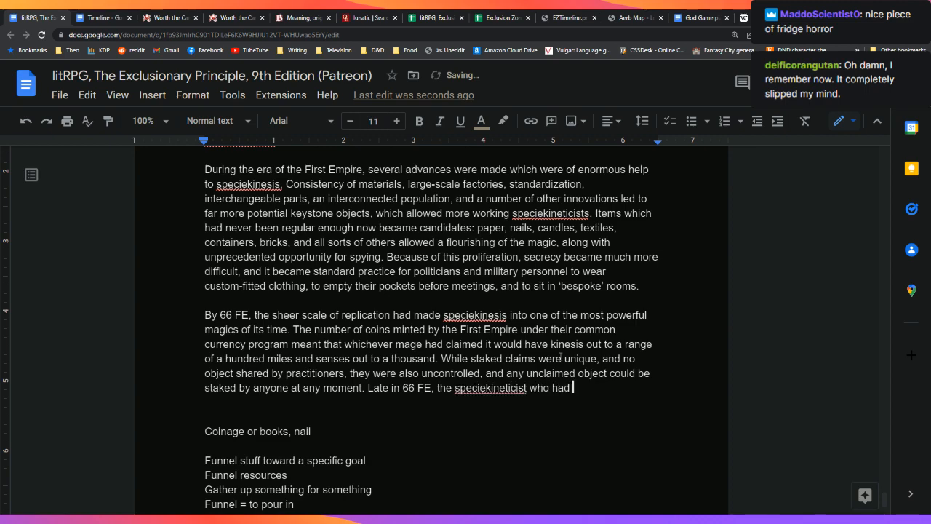
Extend the speciekineticist sentence with "control of the standardized paper used throughout"
type("control of the sna")
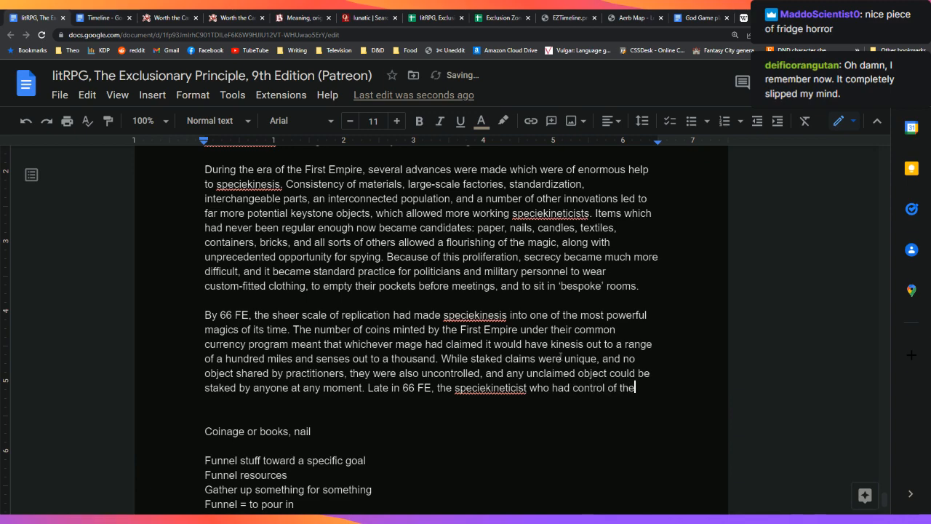
key("BackSpace")
key("BackSpace")
type("tandard")
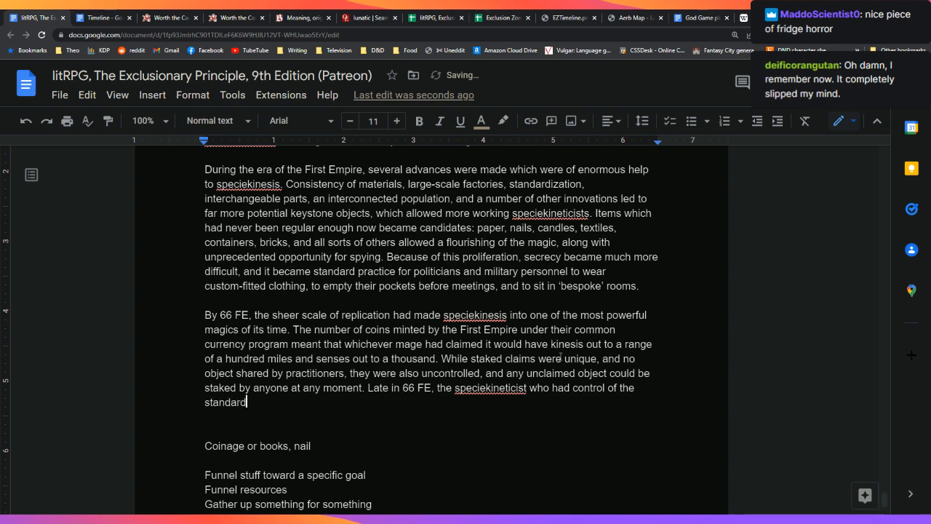
type("izes")
key("BackSpace")
type("d paper used throughout")
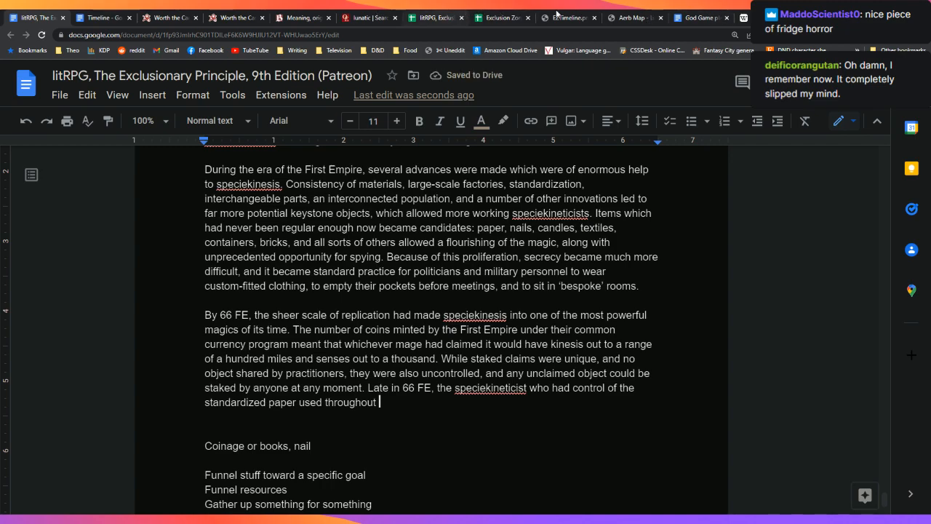
Switch to the Aerb map and survey the continents and exclusion zones from Ankja across to Artisinge
left_click(644, 13)
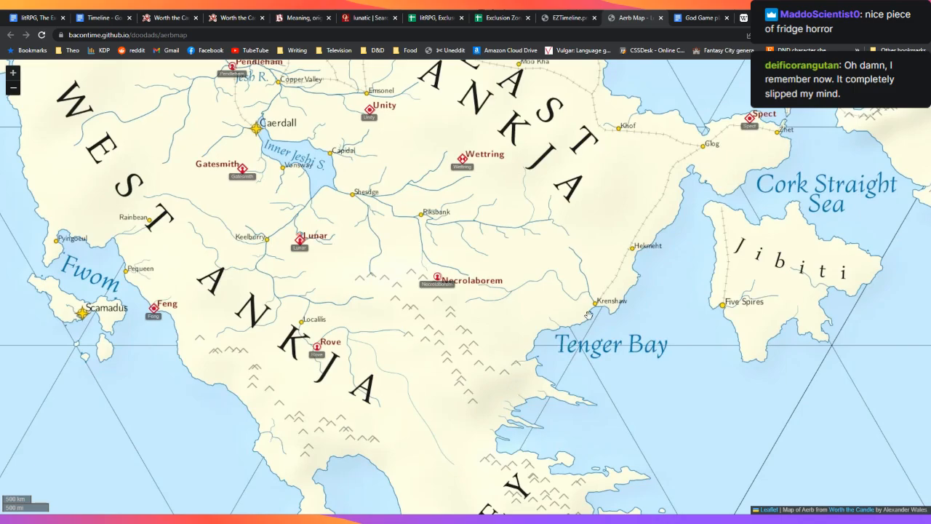
scroll(588, 314, "down", 1)
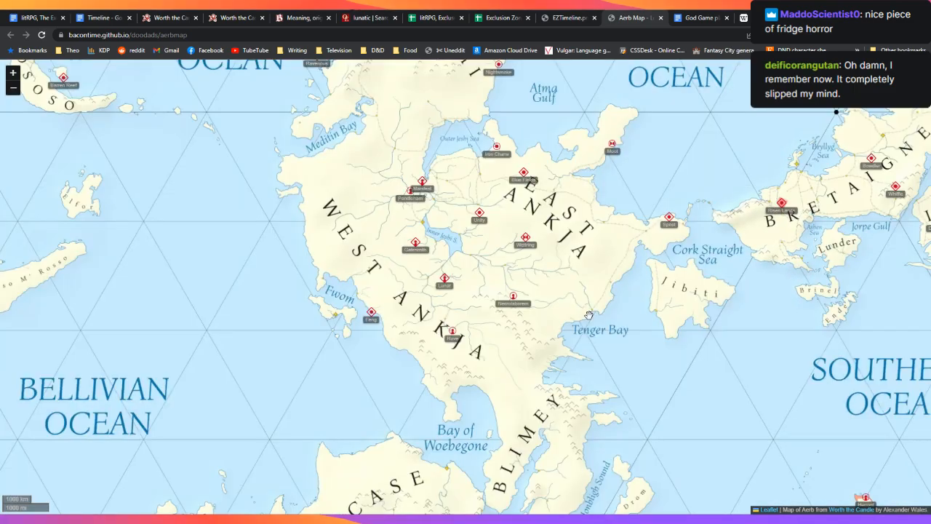
left_click_drag(829, 278, 689, 461)
left_click_drag(464, 273, 875, 440)
left_click_drag(536, 443, 528, 270)
left_click_drag(523, 376, 476, 99)
left_click_drag(710, 359, 193, 208)
left_click_drag(734, 131, 335, 331)
left_click_drag(723, 176, 512, 387)
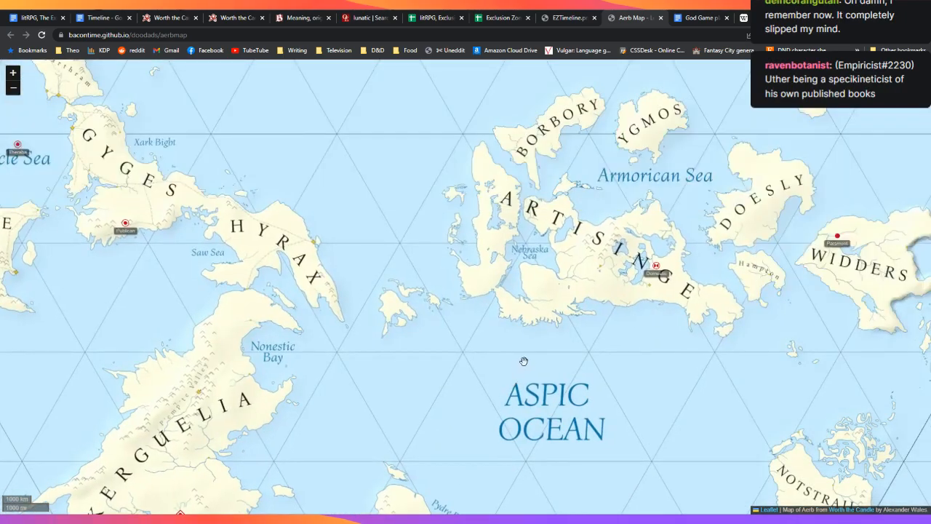
scroll(544, 353, "down", 2)
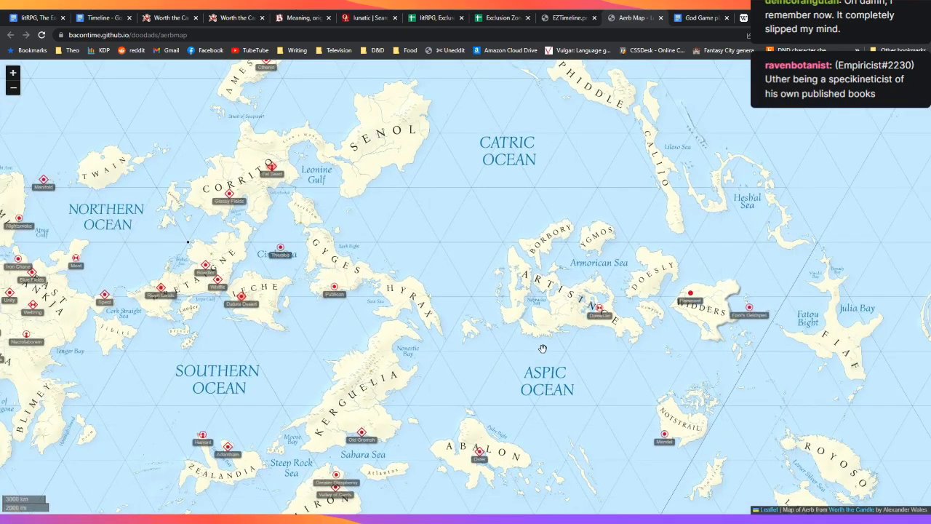
Examine the Caldic Ocean region of the map, focusing on the area around Sonder and the Funnelin exclusion zone
left_click_drag(504, 356, 571, 451)
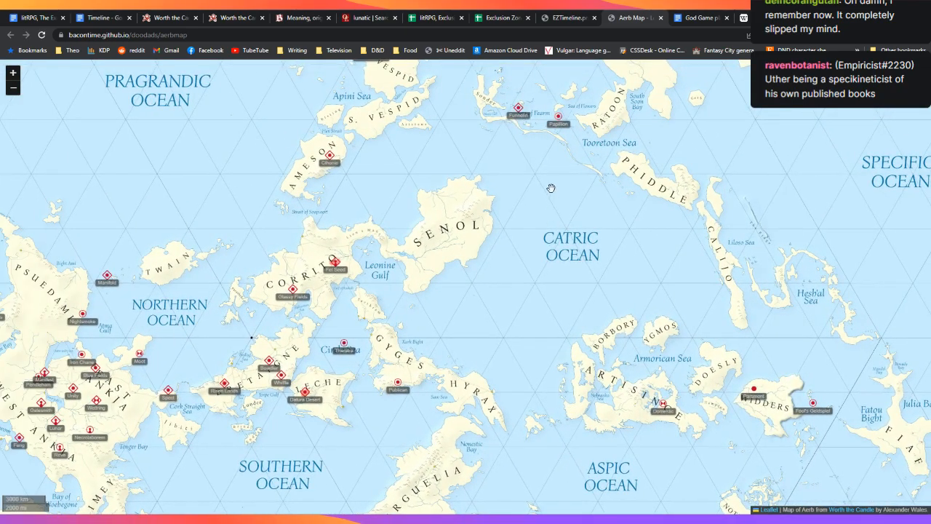
left_click_drag(550, 188, 548, 287)
left_click_drag(551, 185, 535, 258)
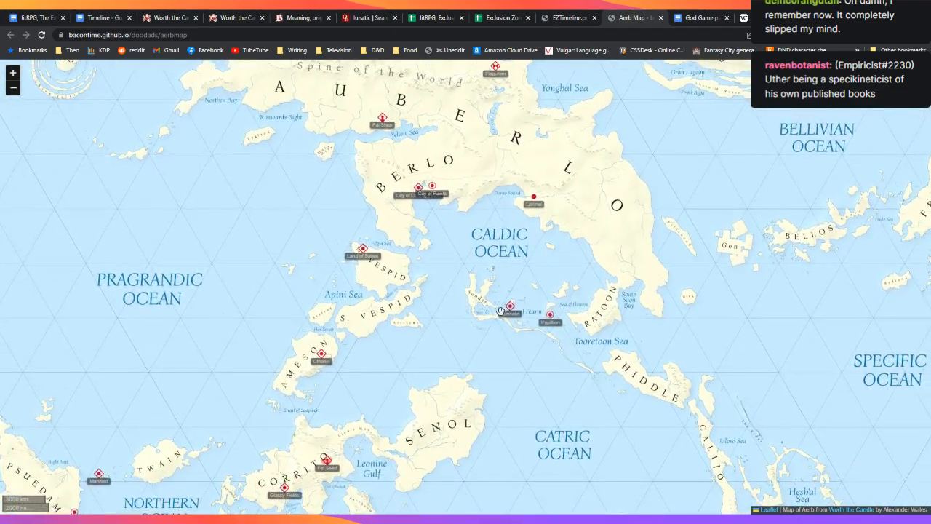
scroll(494, 312, "up", 1)
scroll(527, 293, "up", 1)
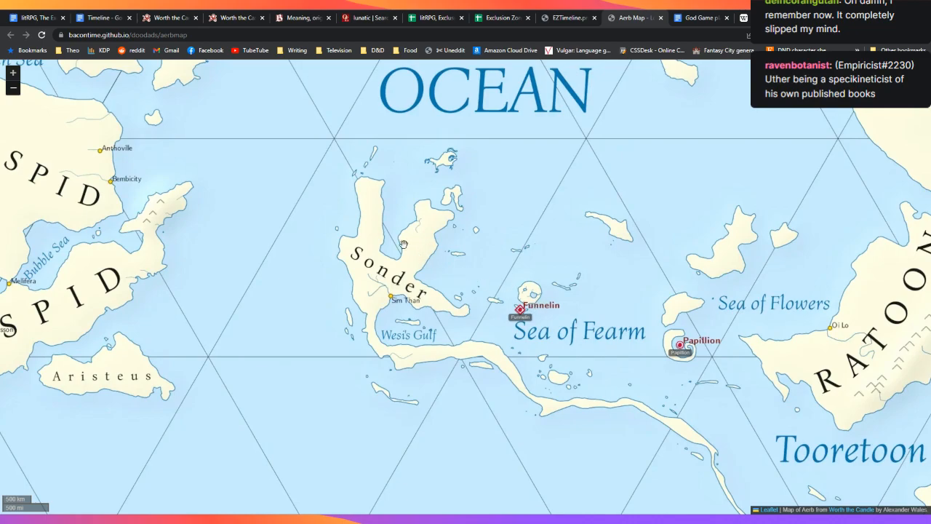
scroll(569, 384, "down", 1)
Return to the Exclusionary Principle document and extend the unfinished sentence with "the then-crumbling First Empire died, and"
left_click(33, 17)
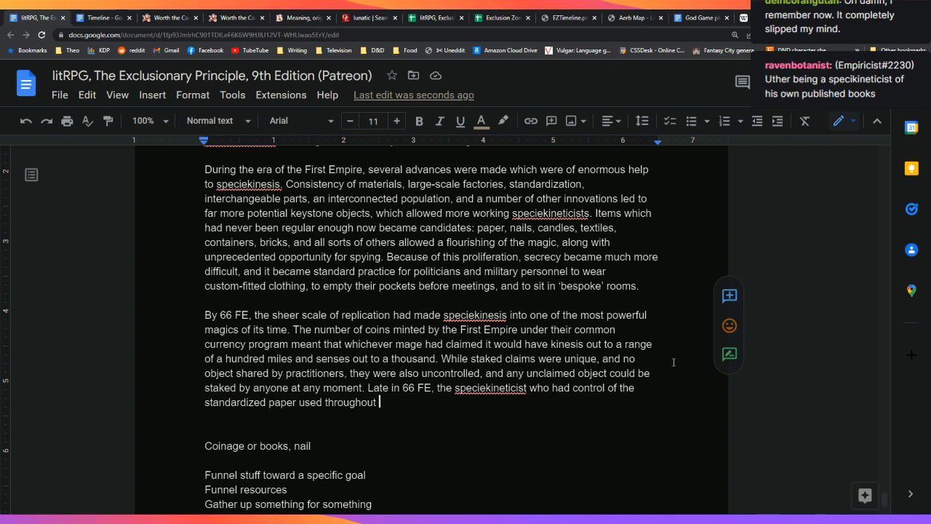
type("the First")
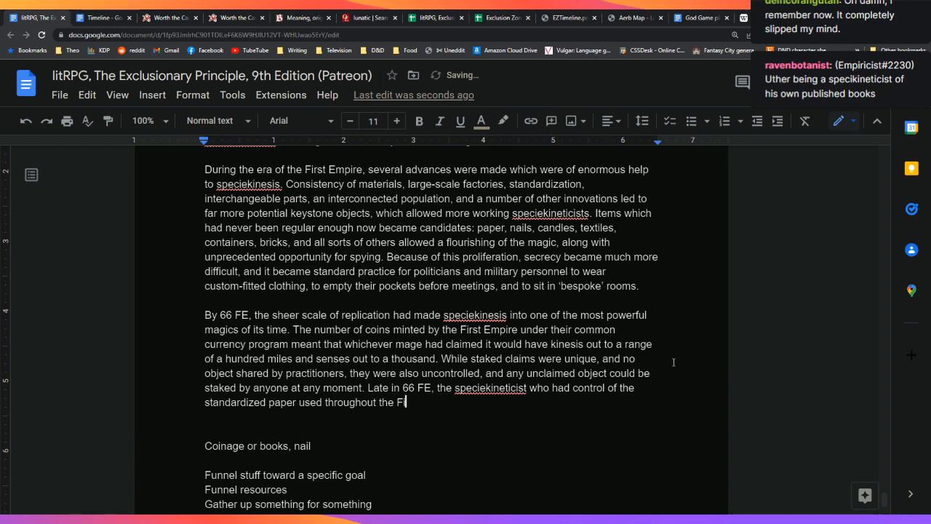
key("BackSpace")
key("BackSpace")
key("BackSpace")
key("BackSpace")
key("BackSpace")
key("BackSpace")
type("then-crumbling First Empire ")
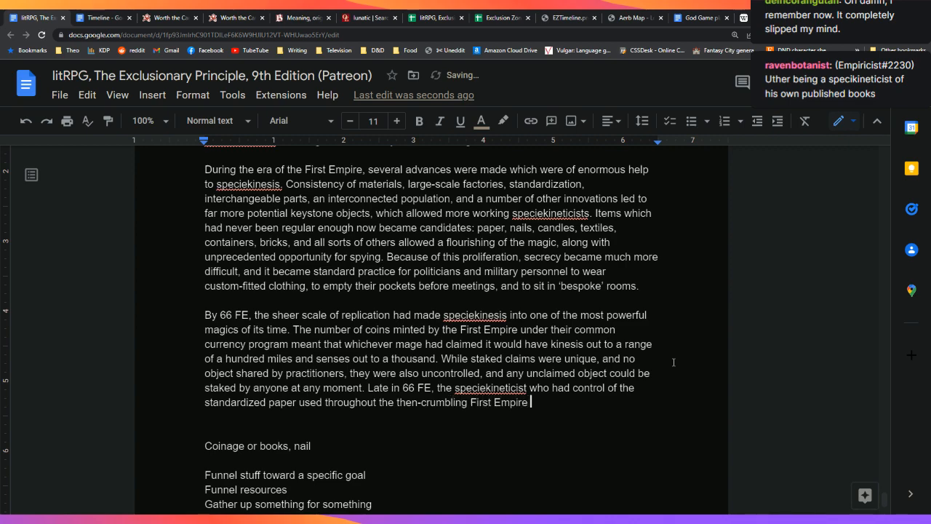
type("died, and")
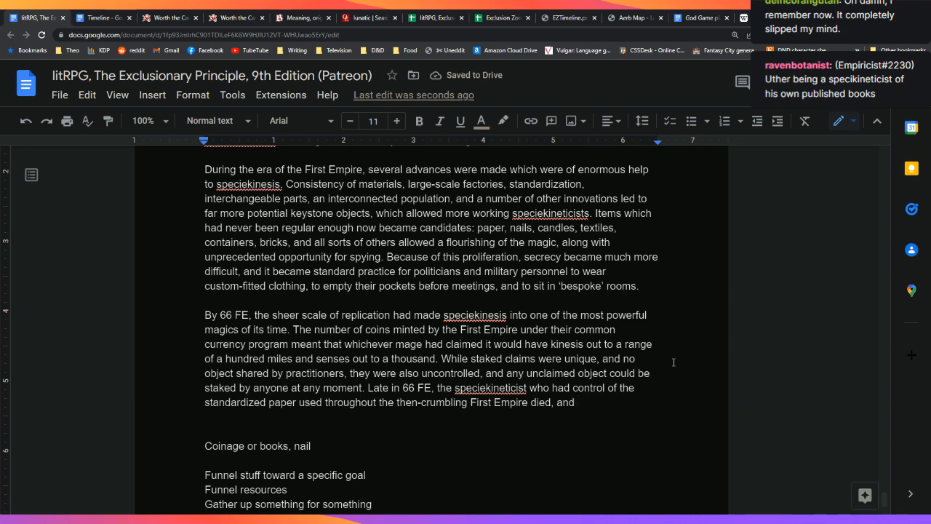
Complete the speciekineticist sentence with "his claim was picked up by an unknown person."
type("his claim was p")
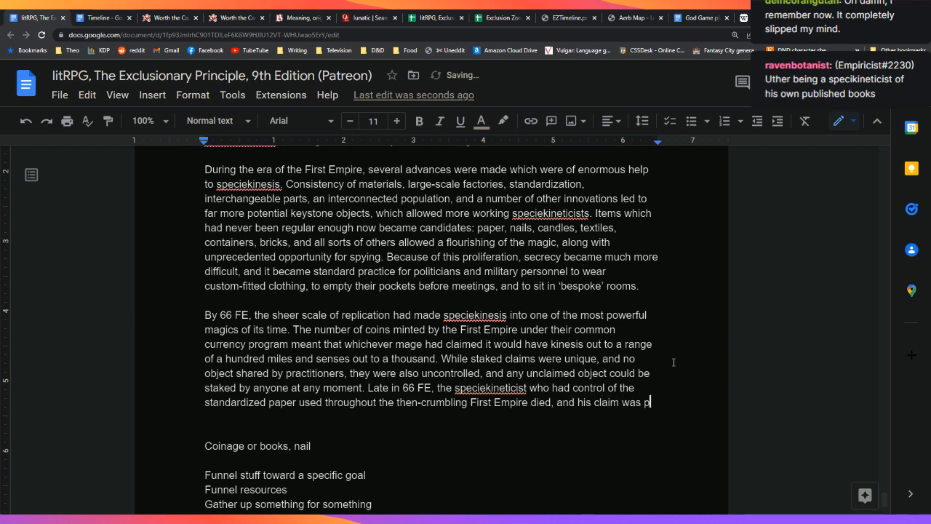
type("icked up by some")
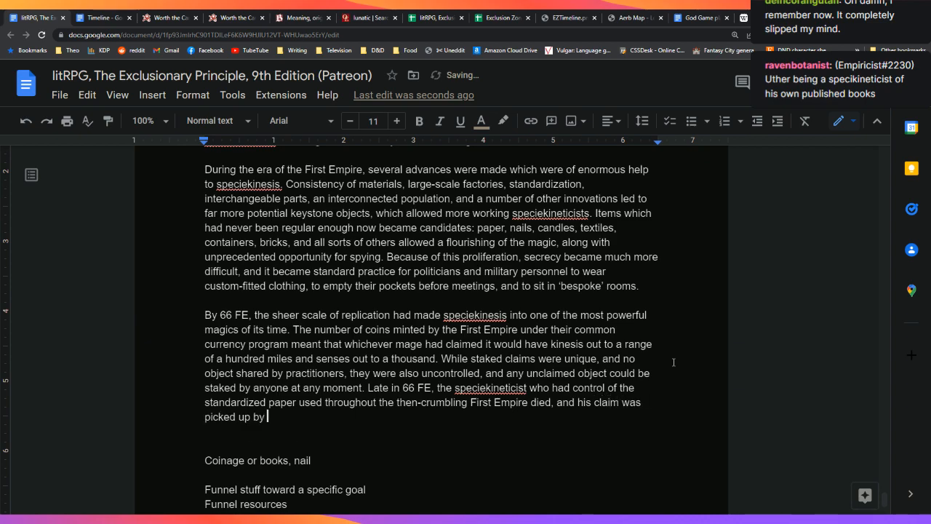
type("un")
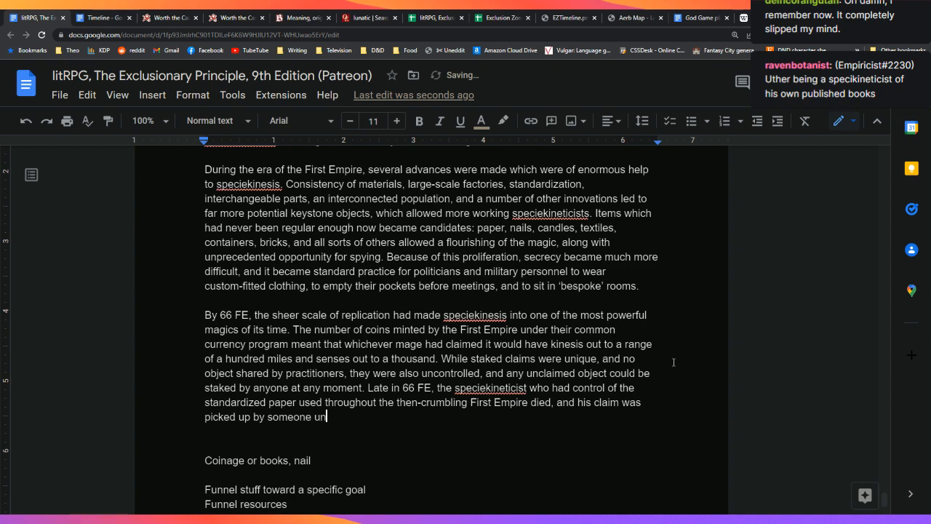
type("known.")
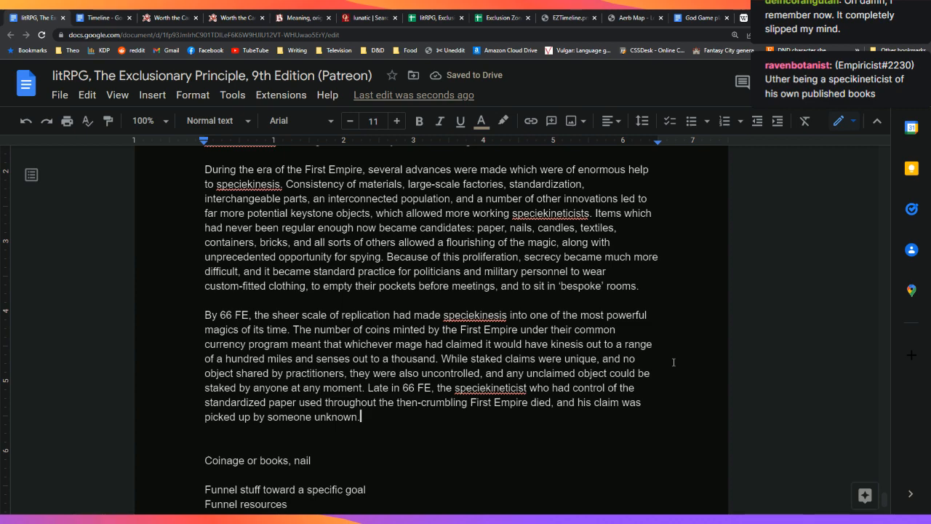
key("BackSpace")
key("ctrl+BackSpace")
key("ctrl+BackSpace")
type("a")
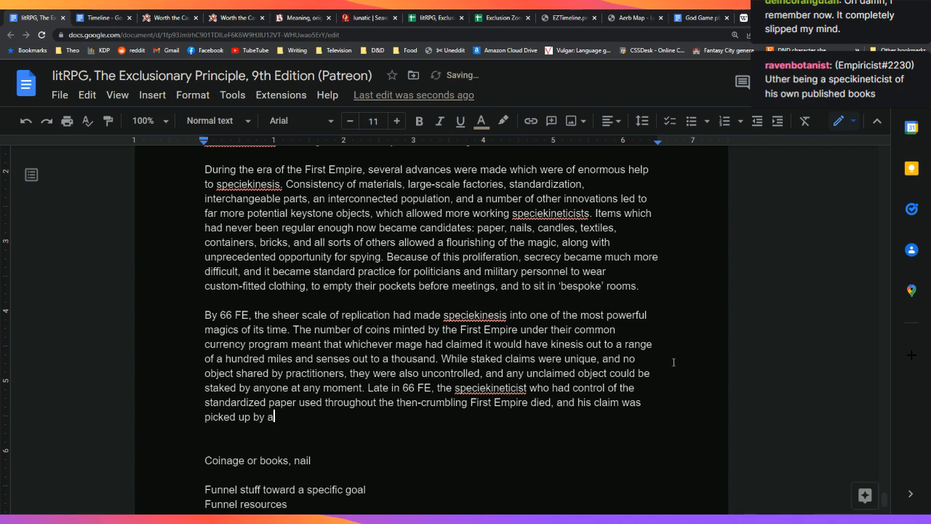
type("n unknown person.")
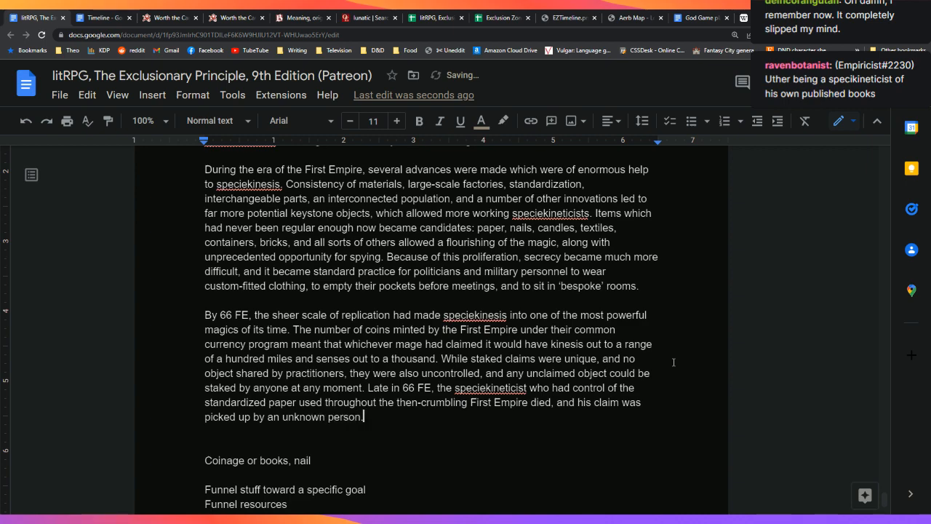
Start a new paragraph below with "Where the unassuming bookkeeper and librarian had tracked books,"
key("Return")
key("Return")
type("Where the i")
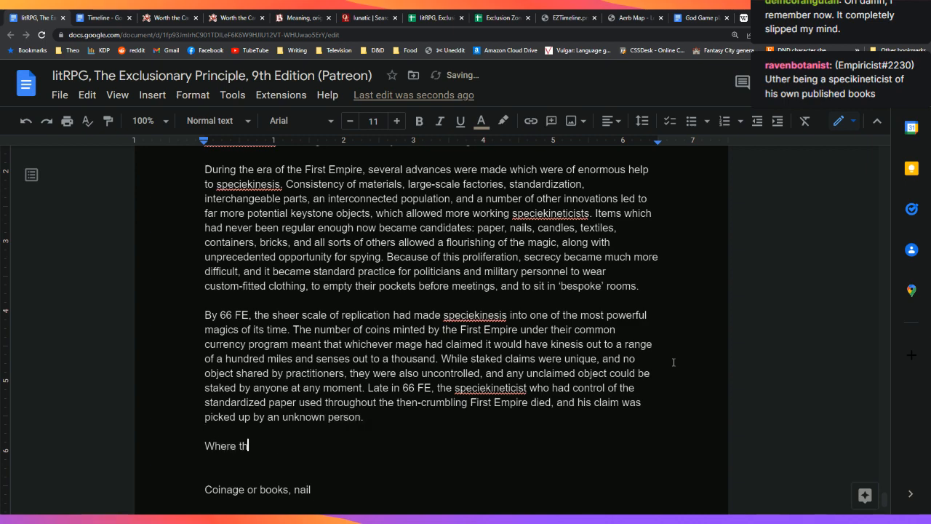
key("BackSpace")
type("unassuming bookkeepe")
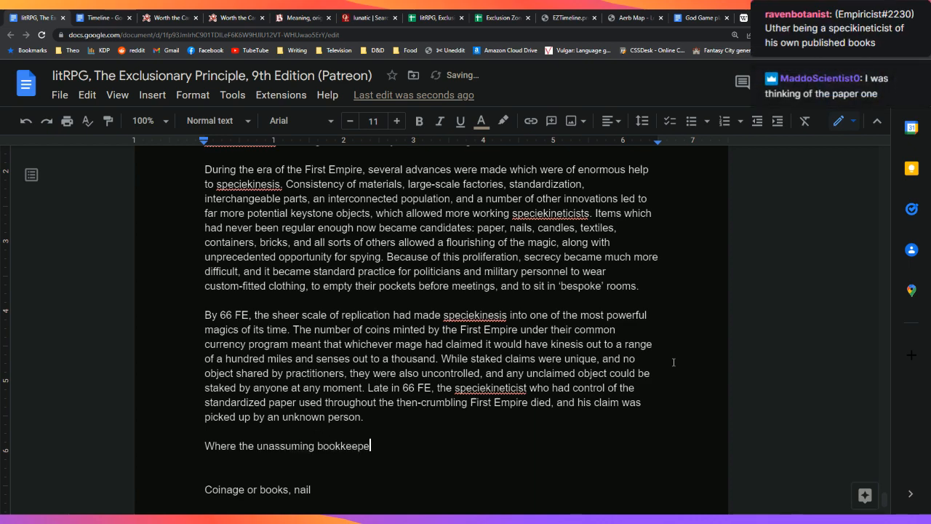
type("r and librarian had tracked books.")
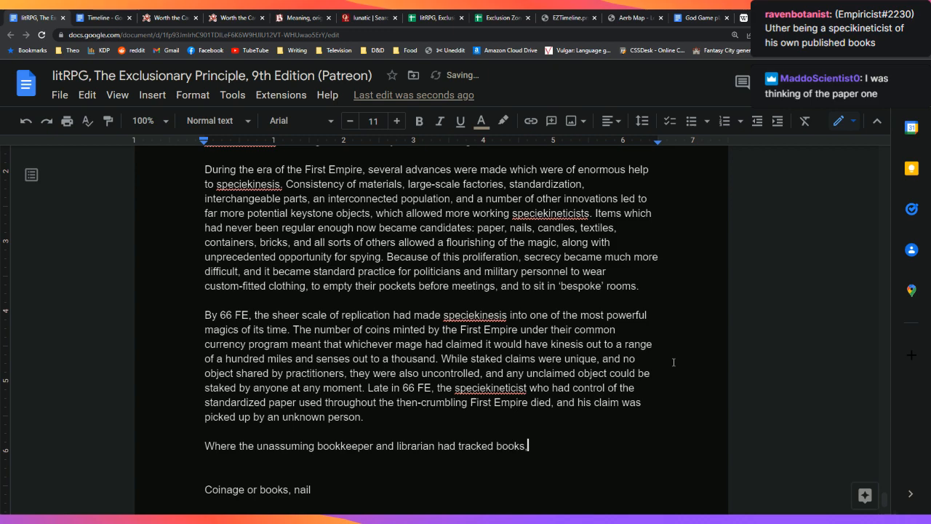
key("BackSpace")
type(",")
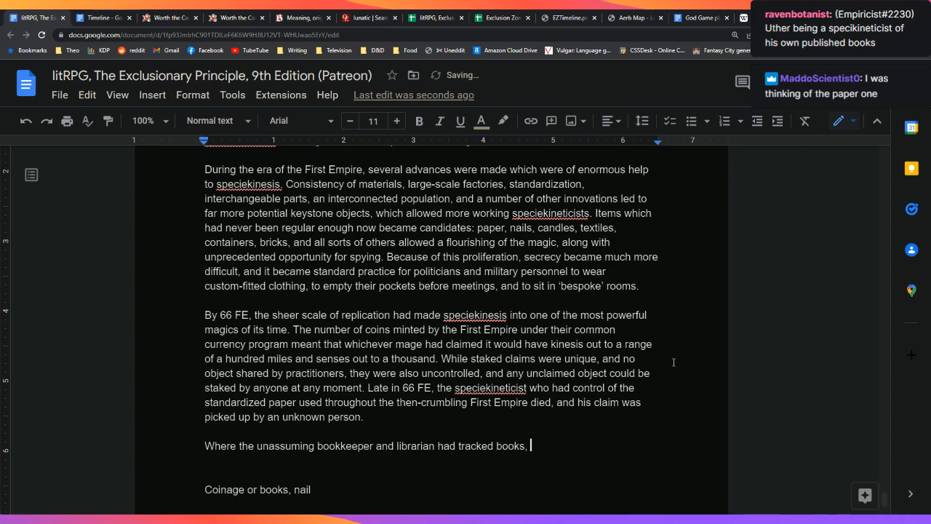
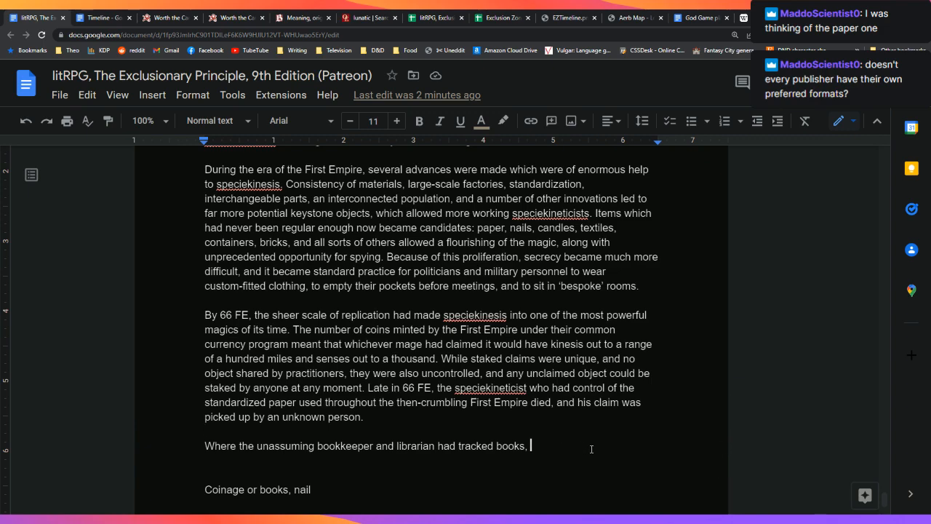
Continue the new paragraph's sentence with "the new mystery practitioner caused havoc, ripping pages"
type("the new")
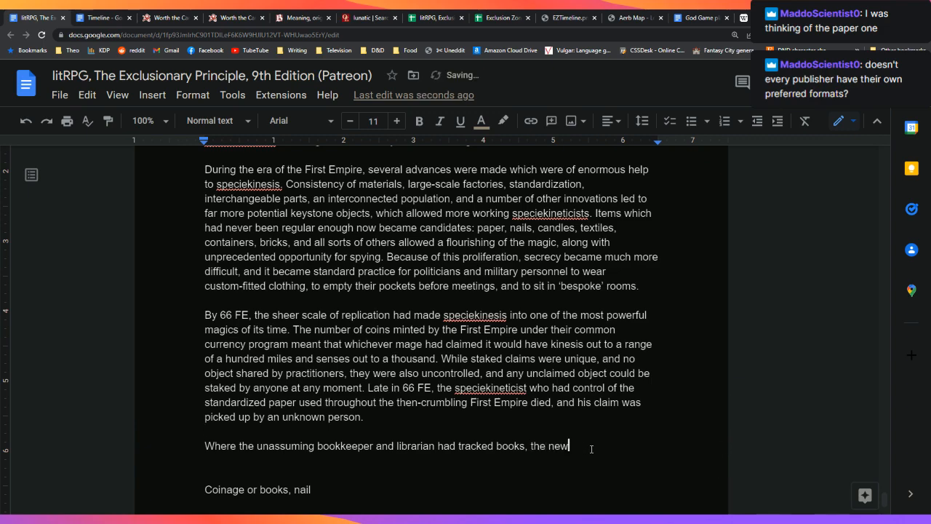
type(" mystery practitioner cause")
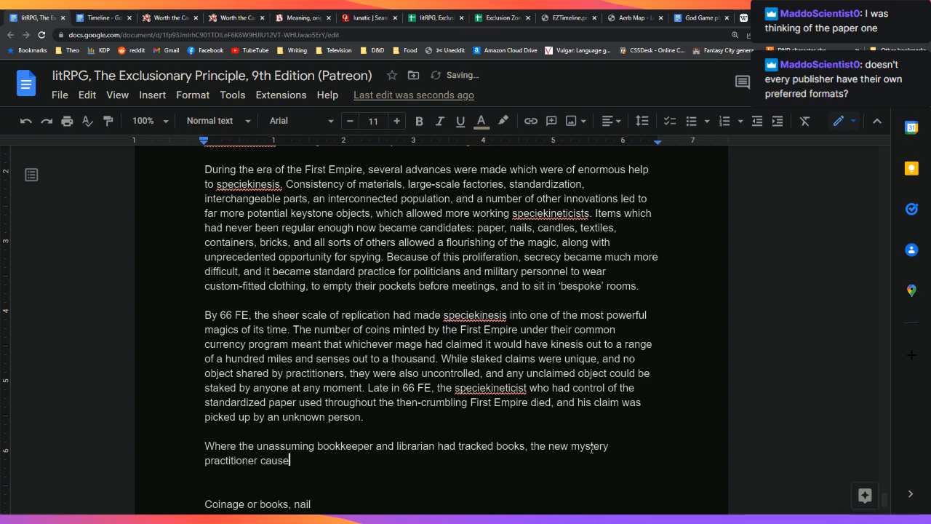
type("d havoc, ripping ap")
key("BackSpace")
key("BackSpace")
type("pages ")
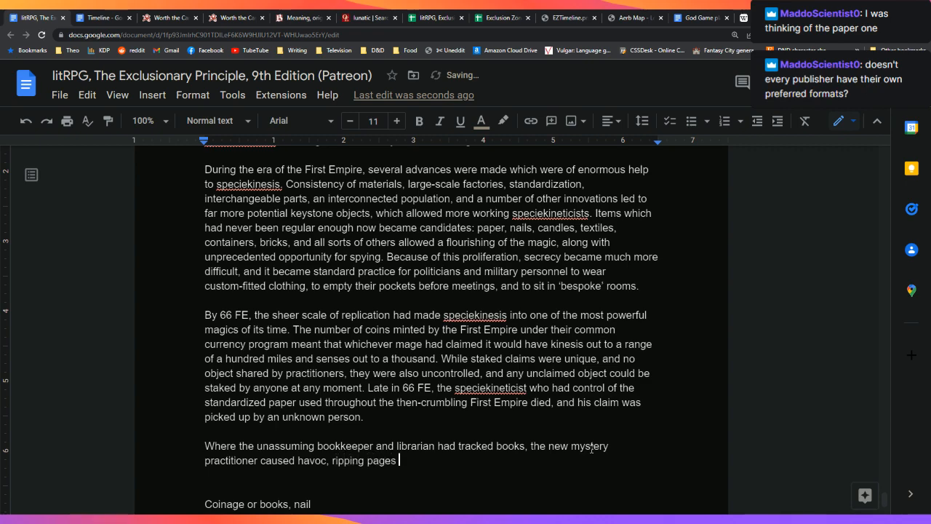
Finish the sentence with "from books with seeming abandon and moving them hundreds of miles through the air in a vast stream of paper."
type("from books with seeming abandon and")
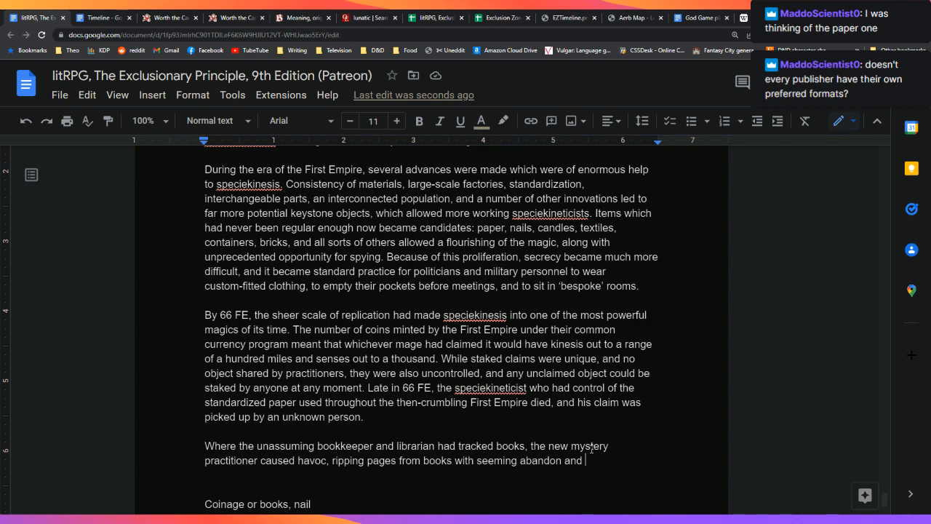
key("BackSpace")
key("BackSpace")
key("BackSpace")
key("BackSpace")
type("and moving th")
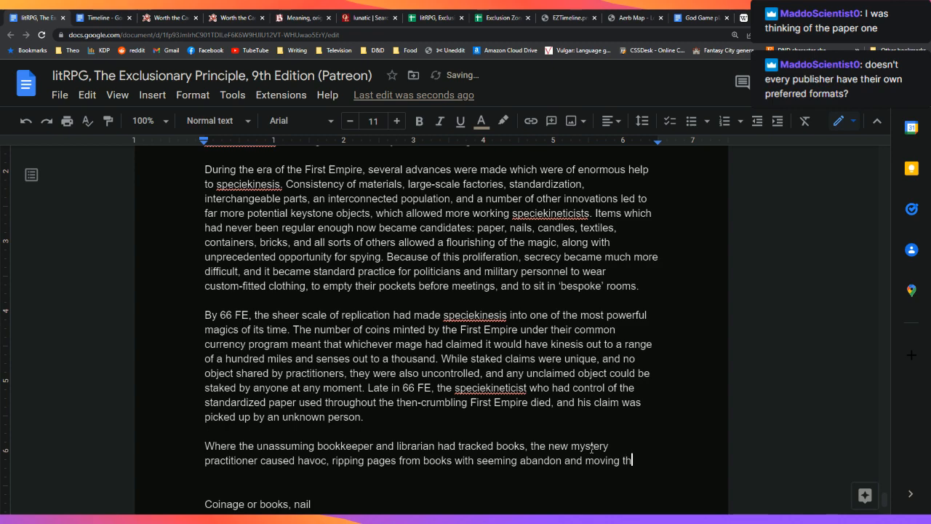
type("em hundreds of ")
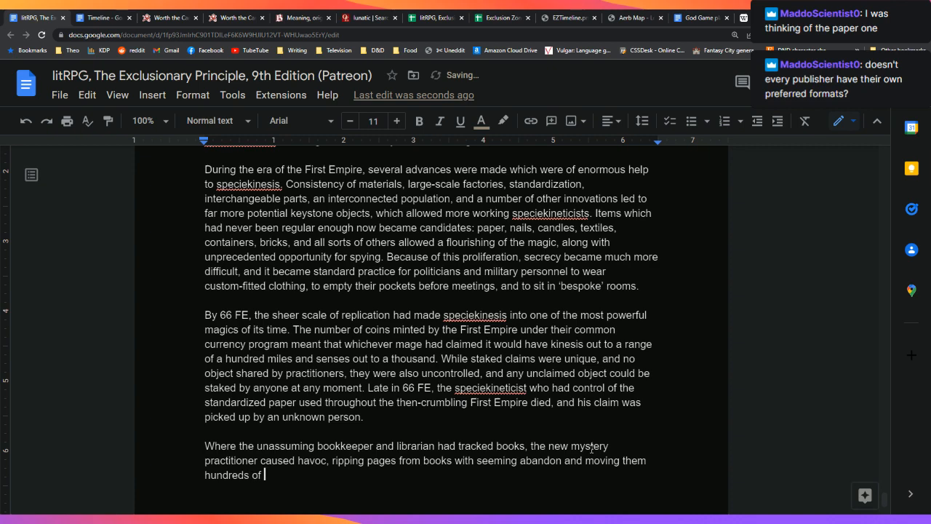
type("miles through the")
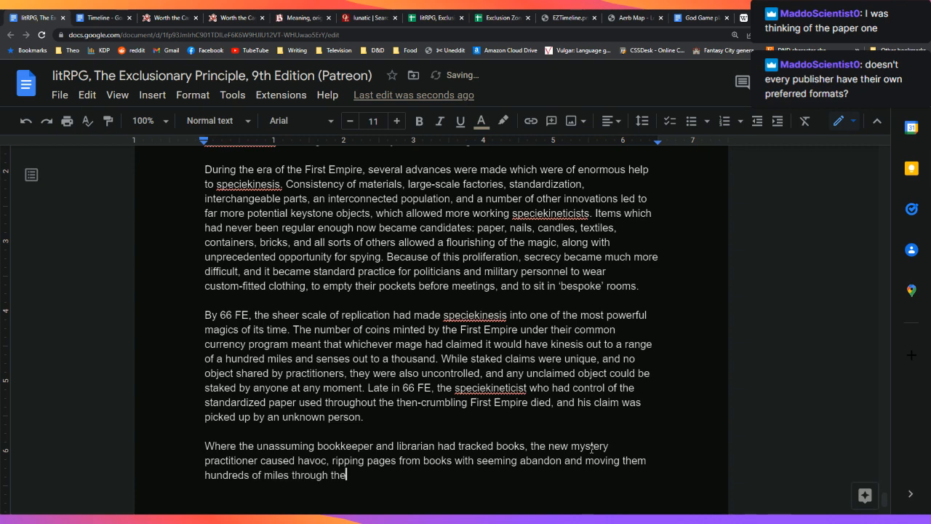
type(" air in a vast strea")
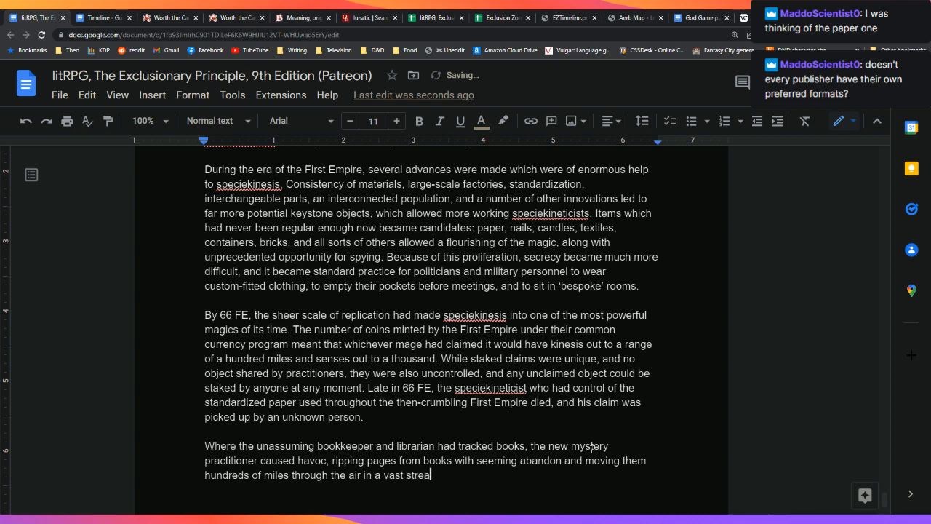
type("m of paper.")
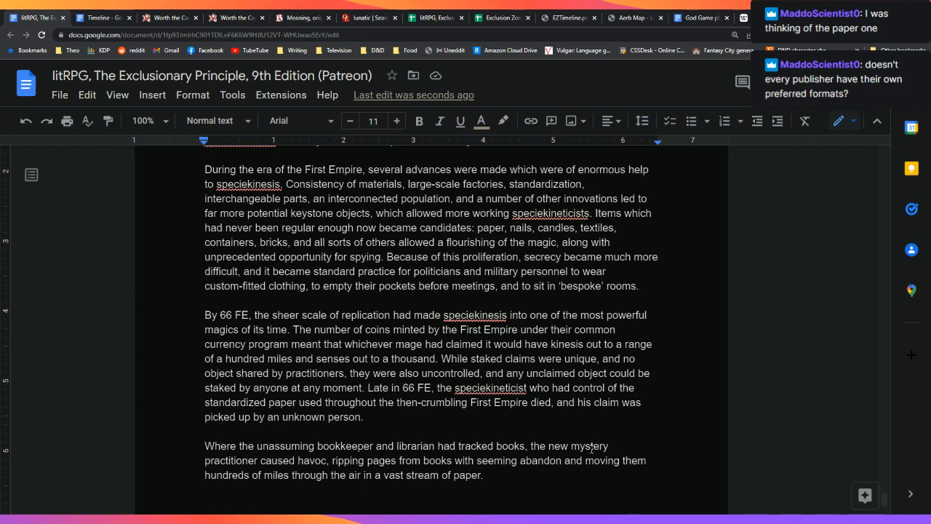
type("A")
Switch to the Aerb map and examine Funnelin's location relative to the Caldic Ocean and the surrounding continents, including Auberlo
left_click(627, 17)
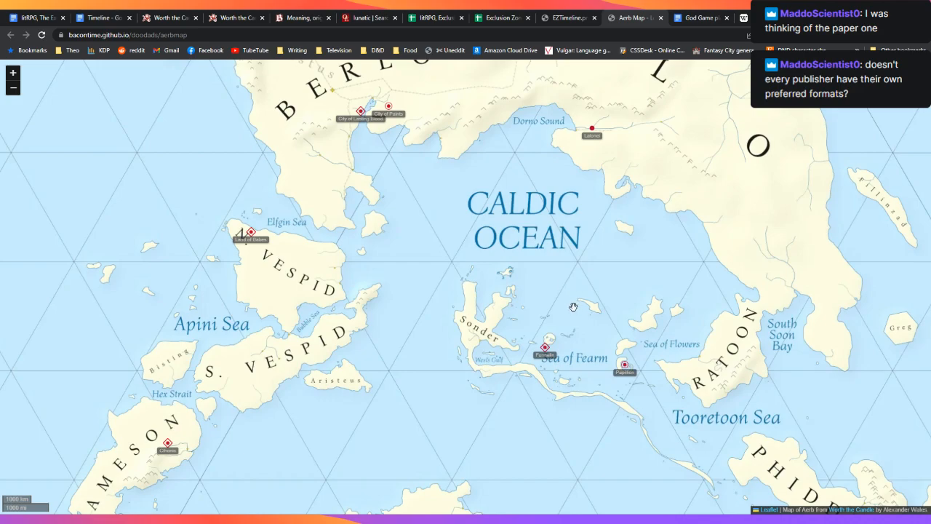
scroll(551, 356, "up", 1)
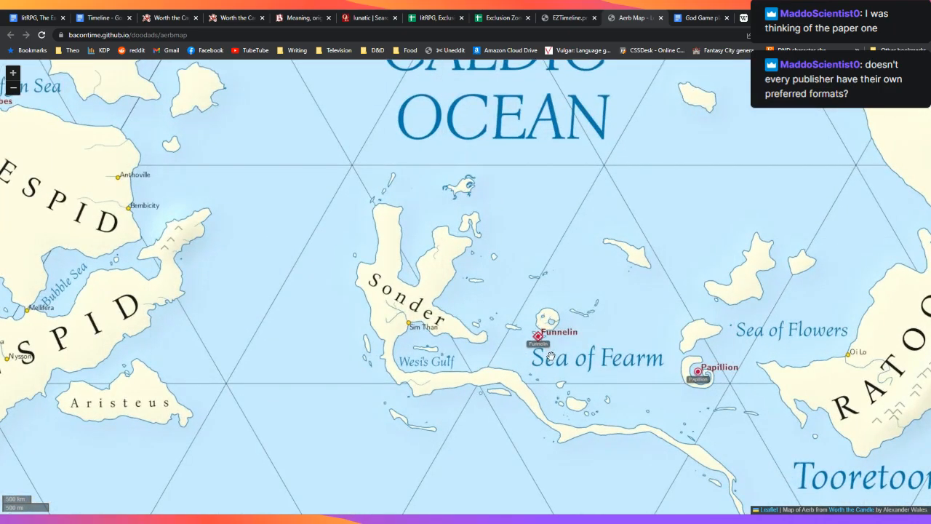
scroll(551, 356, "down", 1)
scroll(551, 355, "down", 2)
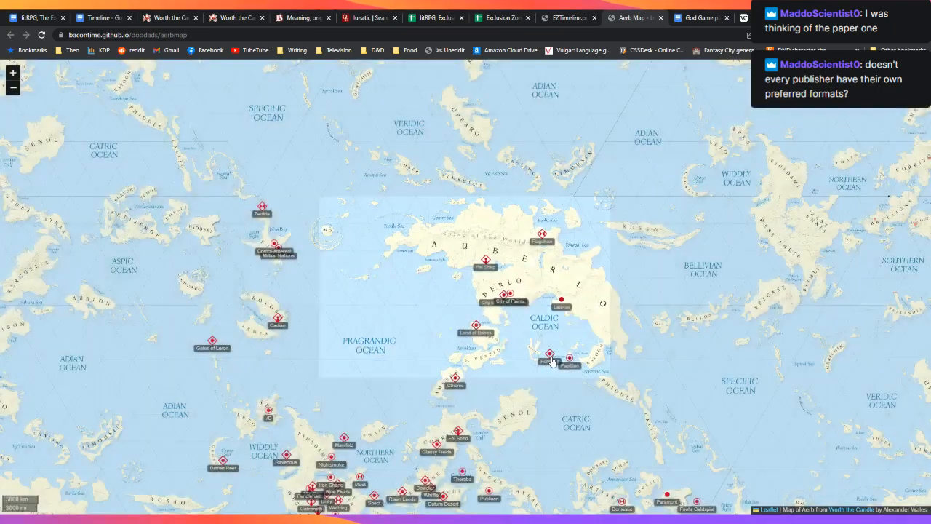
left_click_drag(536, 379, 485, 306)
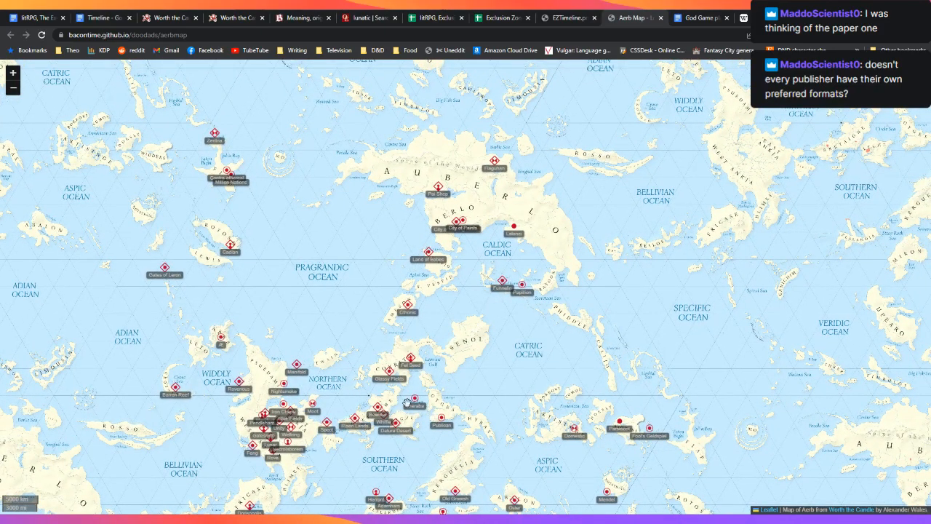
scroll(512, 265, "up", 1)
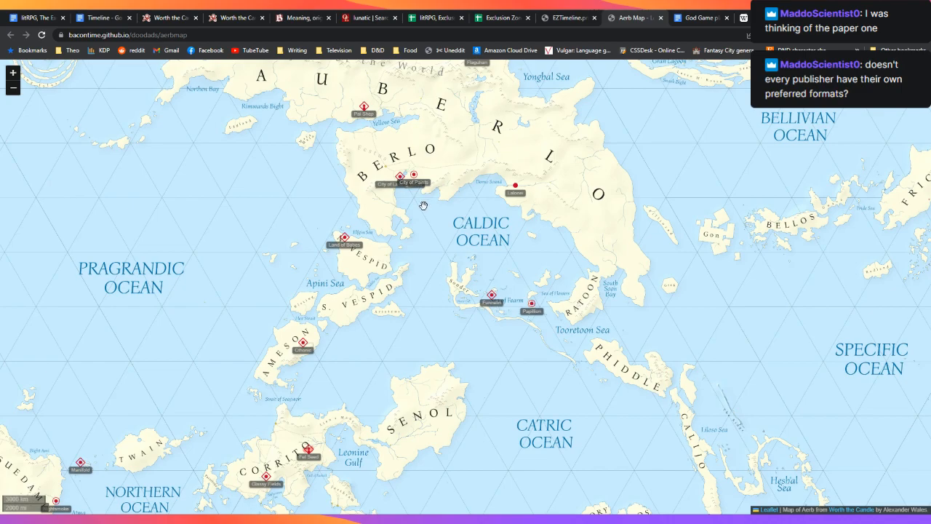
left_click_drag(481, 251, 422, 330)
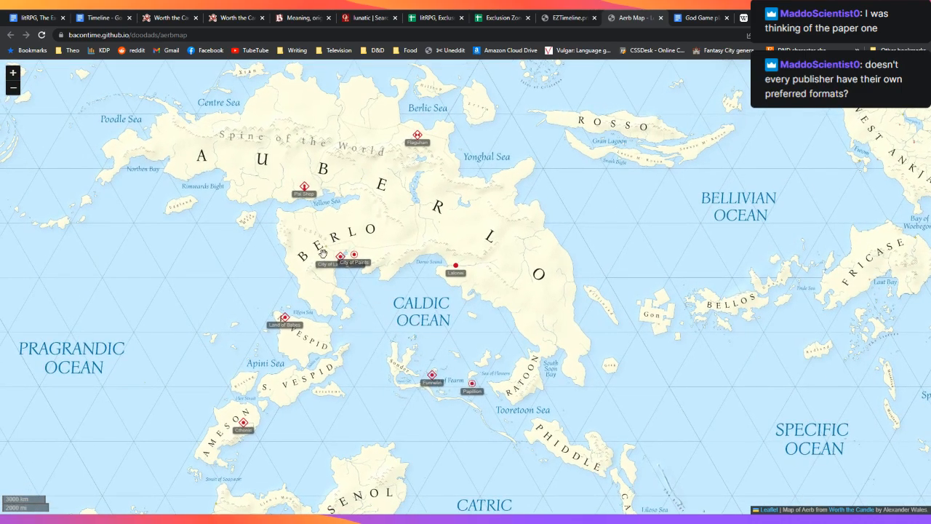
Return to the Exclusionary Principle document and start a sentence after "stream of paper." with "The entire continent of Auberlo was nearly"
left_click(18, 13)
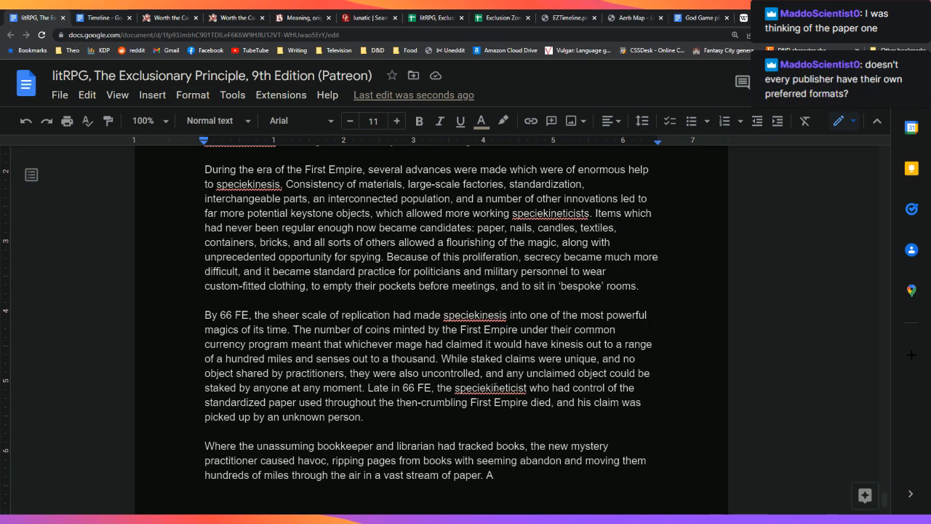
scroll(495, 386, "down", 1)
key("BackSpace")
type("The ")
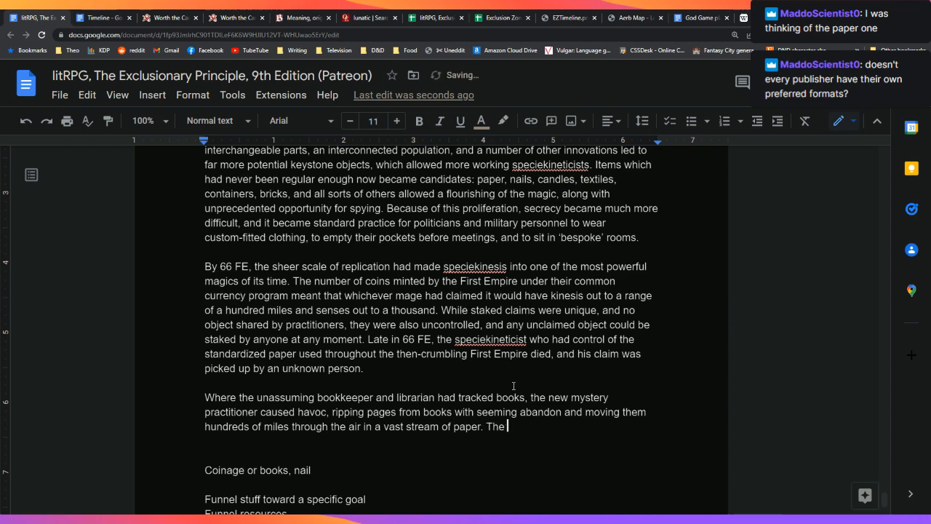
type("entire continent of Auber")
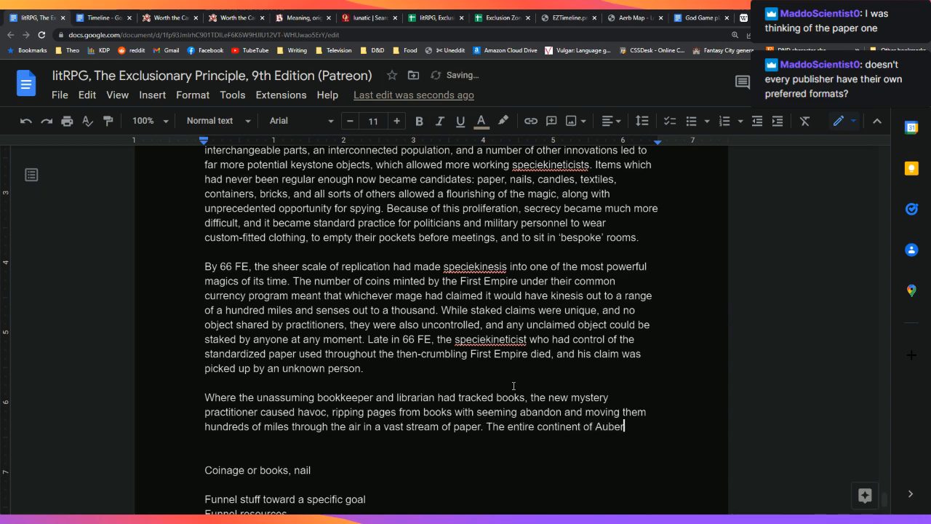
type("lo was nearly")
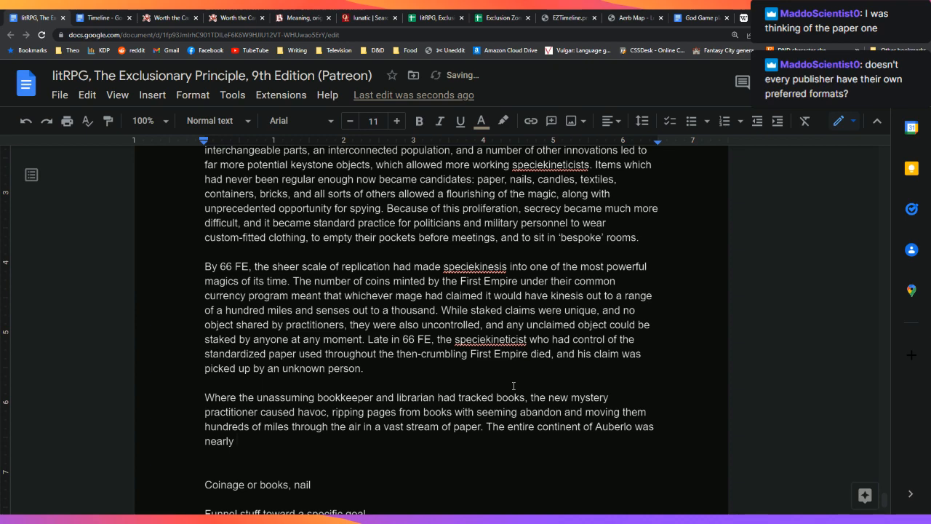
Reword the new sentence's opening to "Almost the entire continent of Auberlo was", removing "nearly"
key("BackSpace")
key("BackSpace")
key("BackSpace")
key("BackSpace")
key("BackSpace")
key("Left")
key("Left")
key("Left")
key("Left")
key("Left")
key("Left")
key("Left")
key("Left")
key("Left")
key("Left")
key("Left")
key("Left")
key("Left")
key("Left")
key("Left")
key("Left")
key("Left")
key("Left")
key("Left")
key("Left")
key("Left")
key("BackSpace")
type("Almost t")
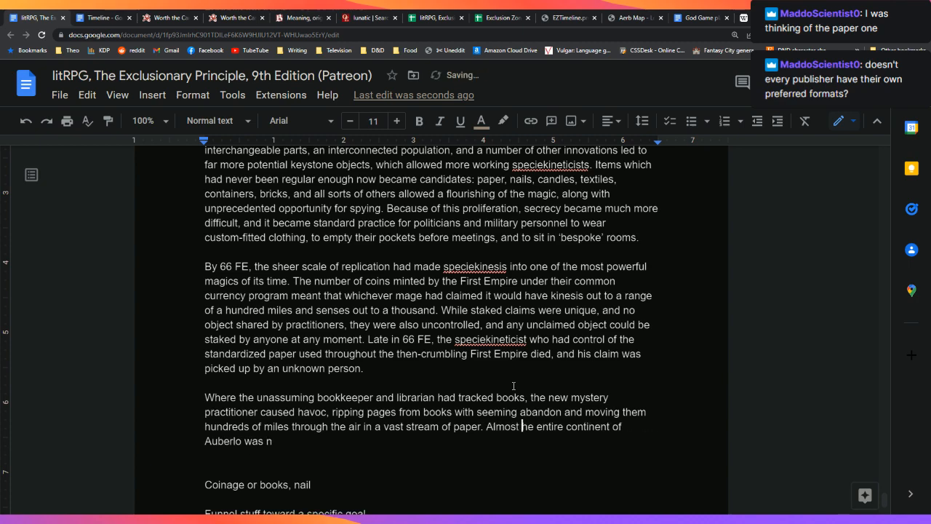
key("BackSpace")
Complete the Auberlo sentence with "divested of its books, with libraries, bookstores, and home collections raided from afar."
type("d")
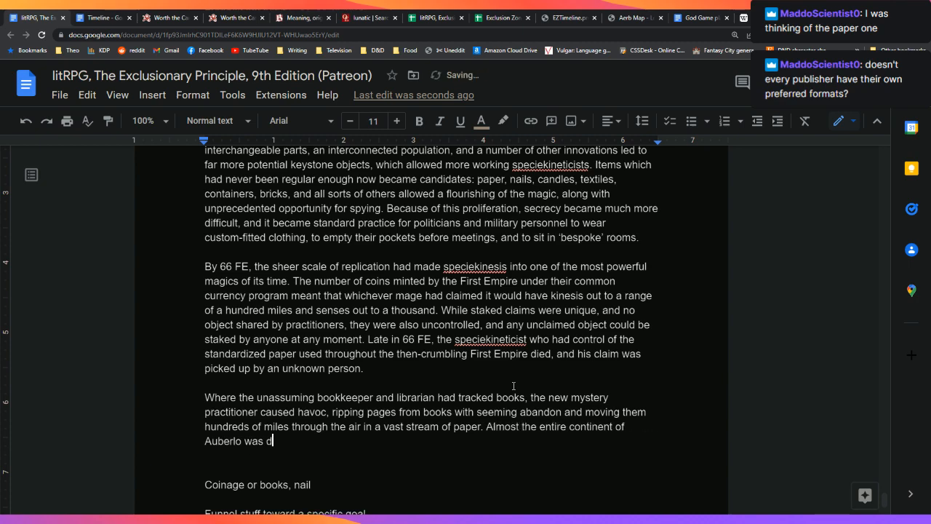
type("ivested of its books, with libraries and ho")
key("BackSpace")
key("BackSpace")
key("BackSpace")
key("BackSpace")
key("BackSpace")
key("BackSpace")
key("BackSpace")
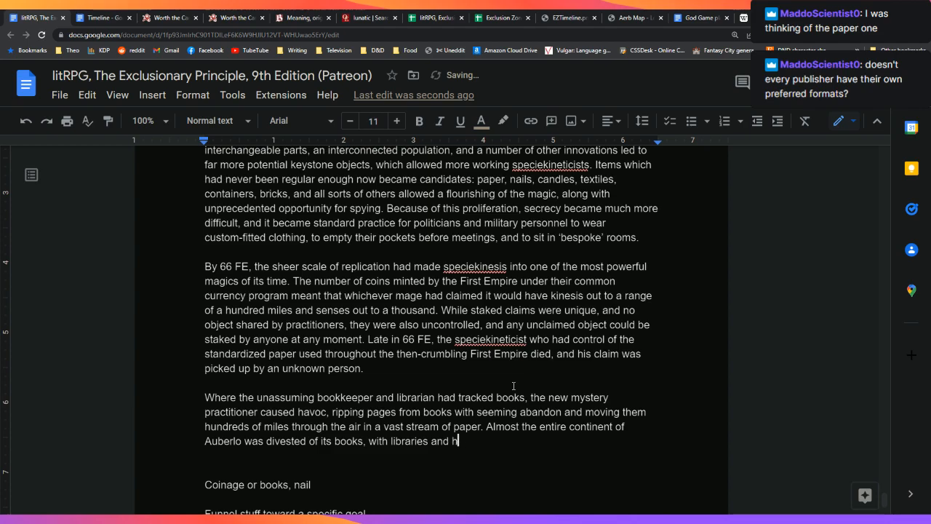
type(", bookstores, and home collections")
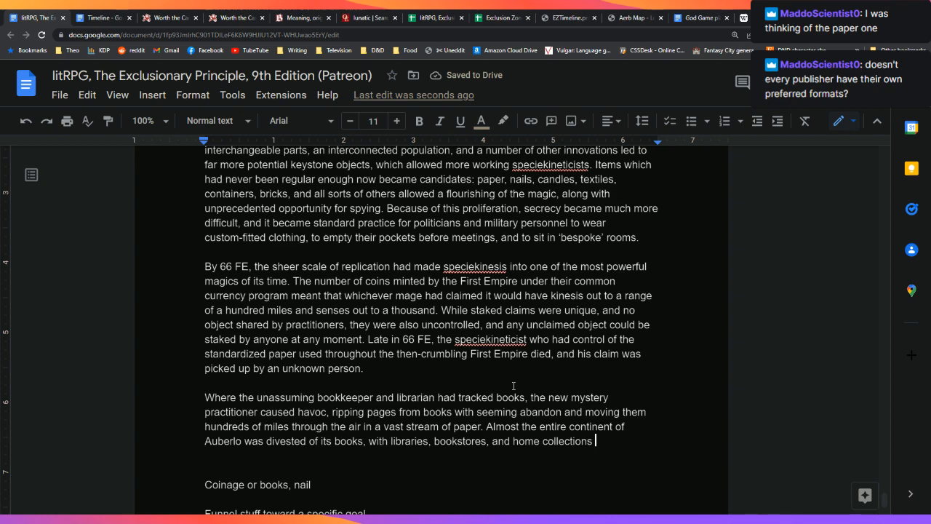
type("raided from ")
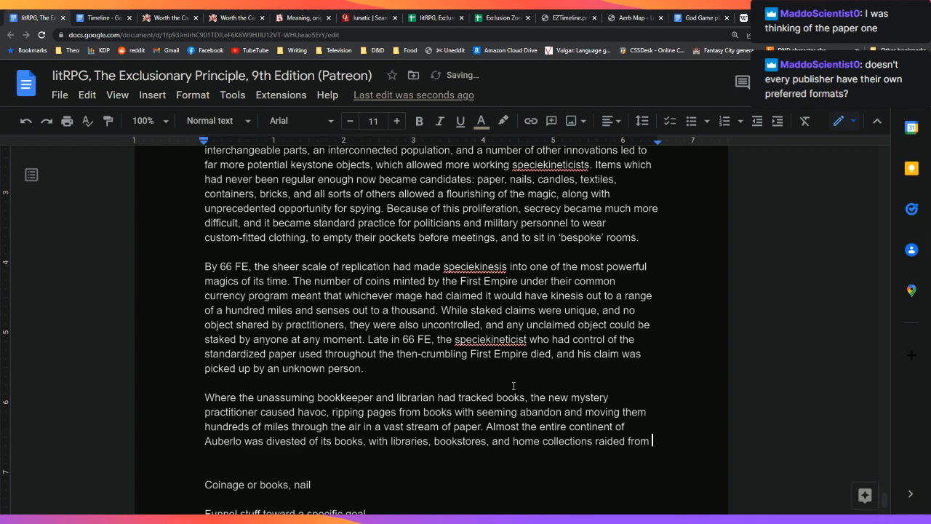
type("af")
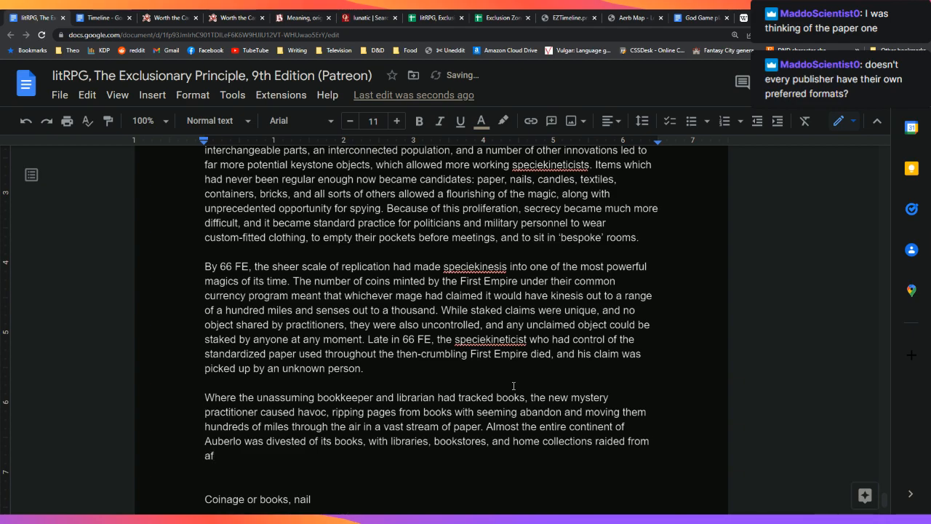
type("ar")
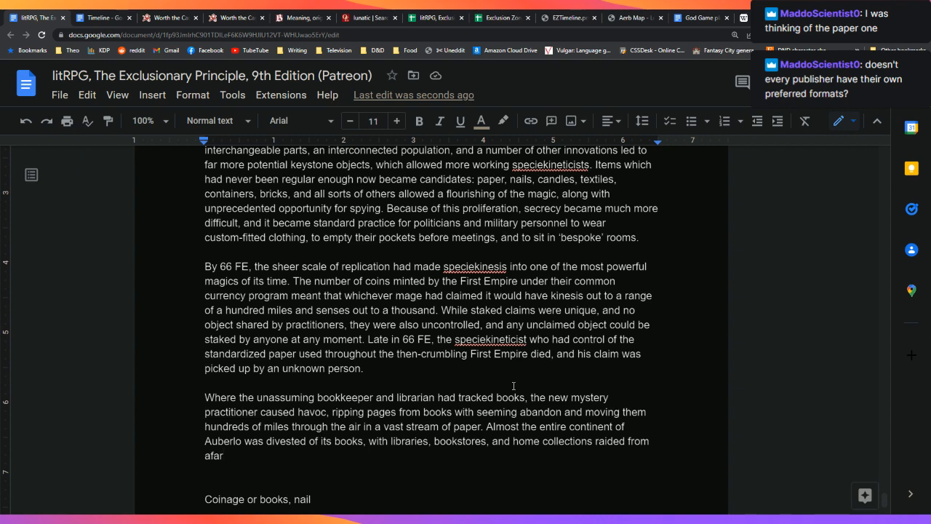
type(".")
Start the following sentence in the same paragraph with "As the pages reached the island of Funnelin,"
type(" As the book")
key("BackSpace")
key("BackSpace")
key("BackSpace")
key("BackSpace")
type("p")
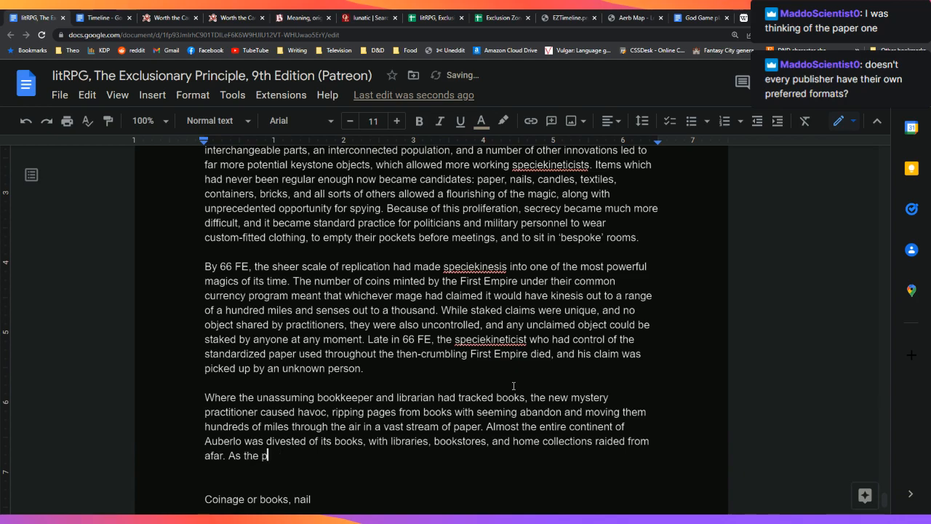
type("ages reached ")
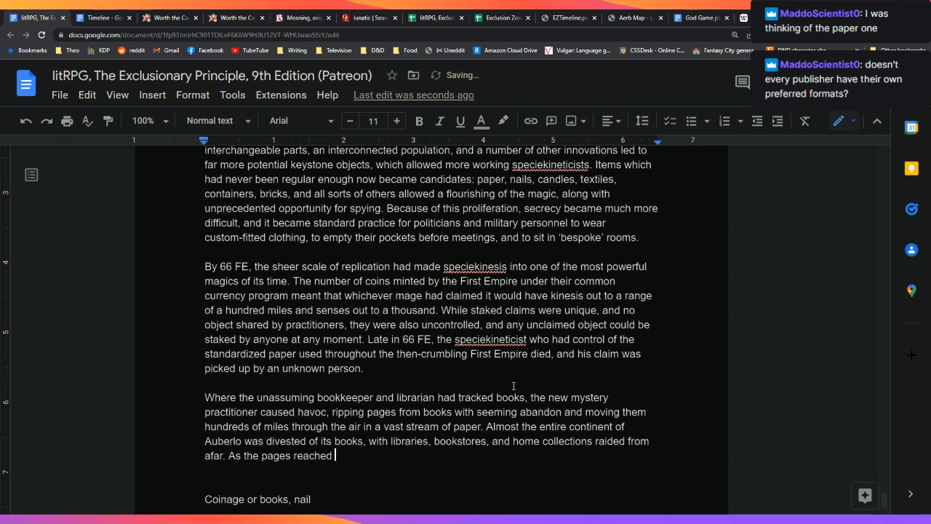
type("Funnelin,")
key("ctrl+Left")
key("ctrl+Left")
type("the island of Funnelin, ")
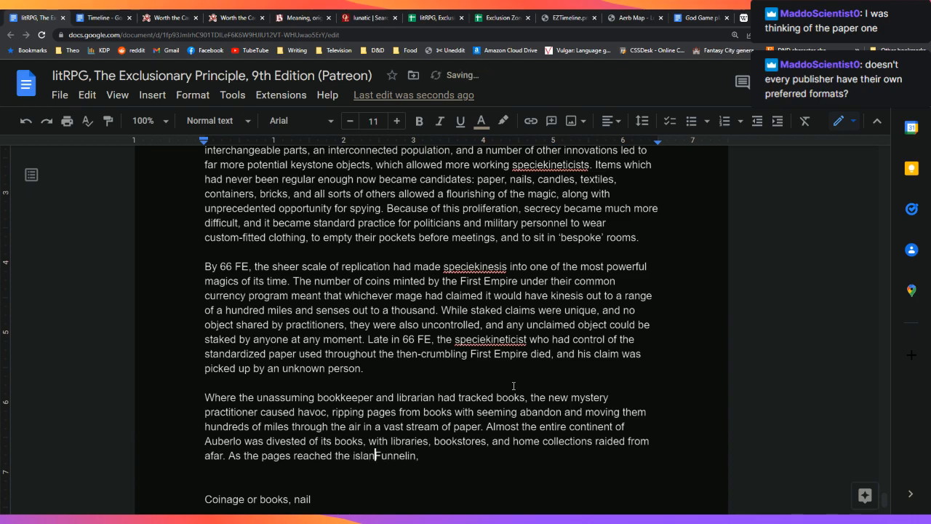
Continue the Funnelin sentence with "the power of the (presumed) speciekineticist at its center grew, allowing greater range"
type("the ")
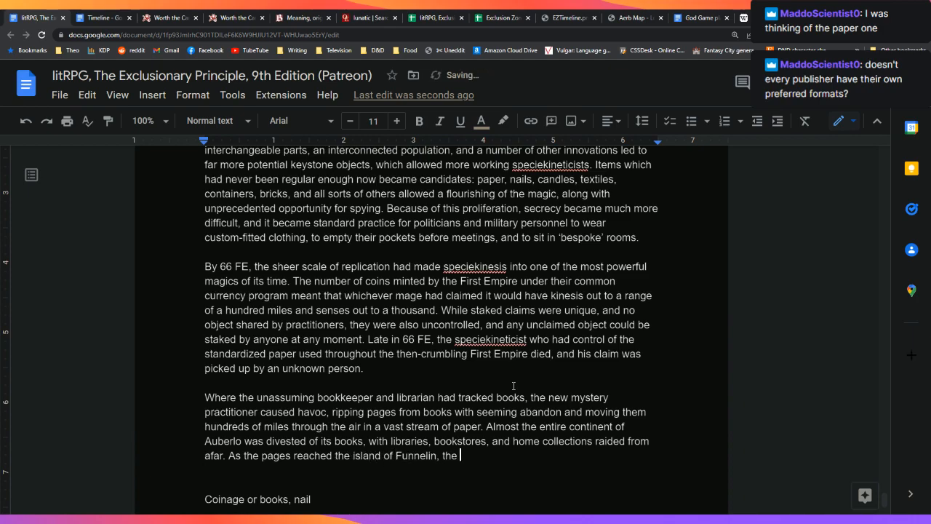
type("power of the speciekineticist at its")
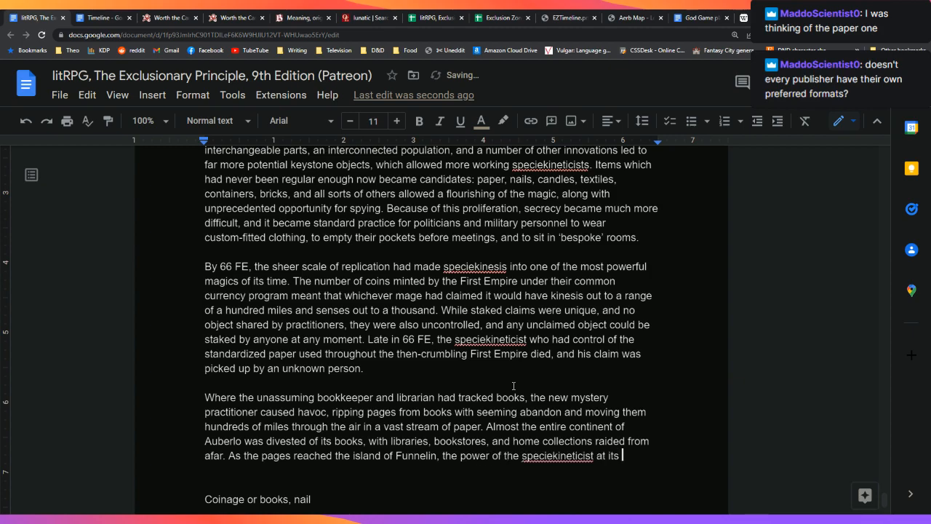
key("BackSpace")
key("ctrl+Left")
type("(pre")
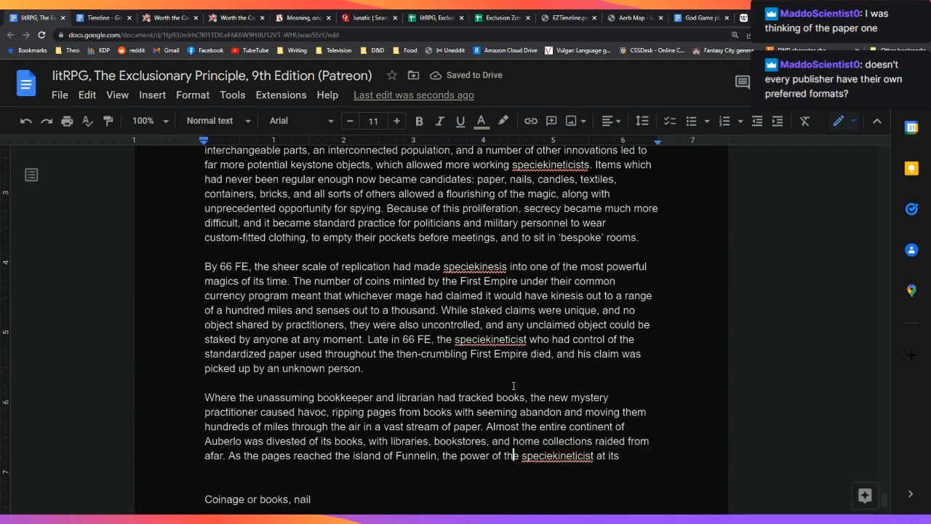
type("sumed) spe")
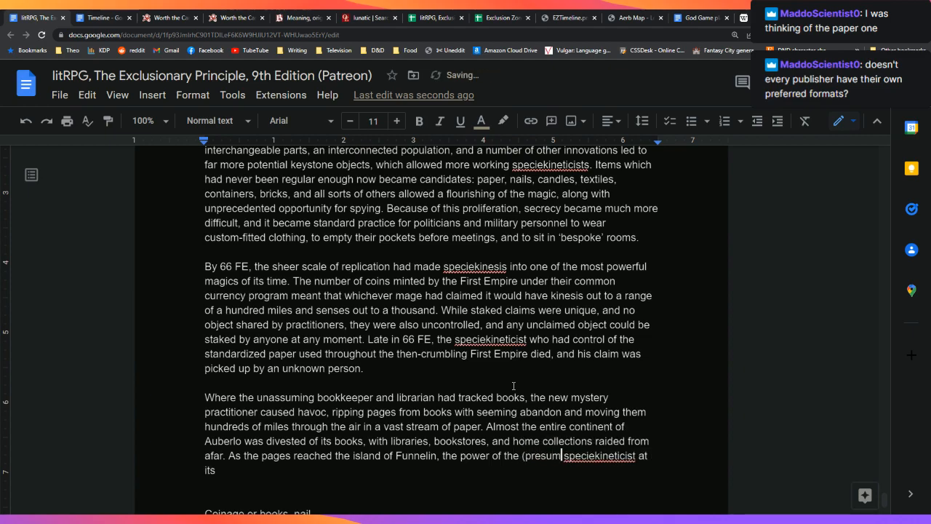
type("ciekineticist at its c")
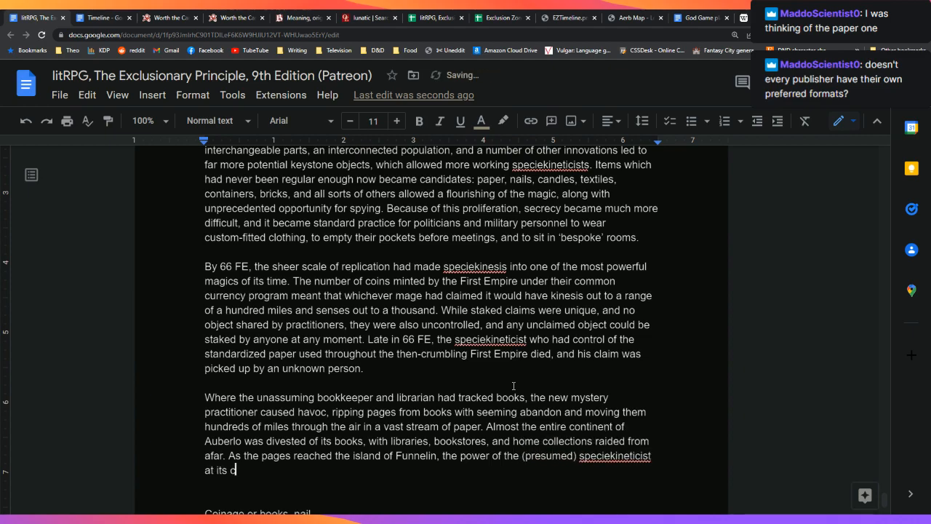
type("enter grew, al")
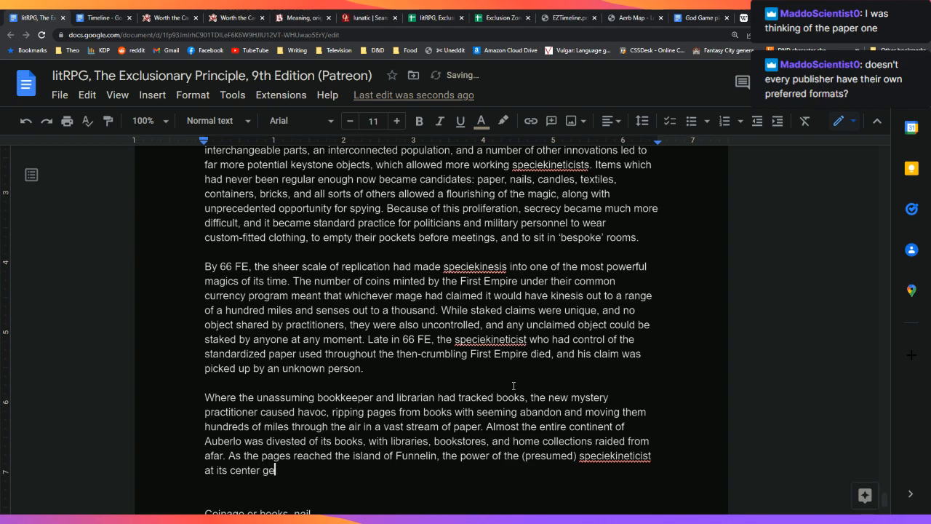
type("lowing greater range")
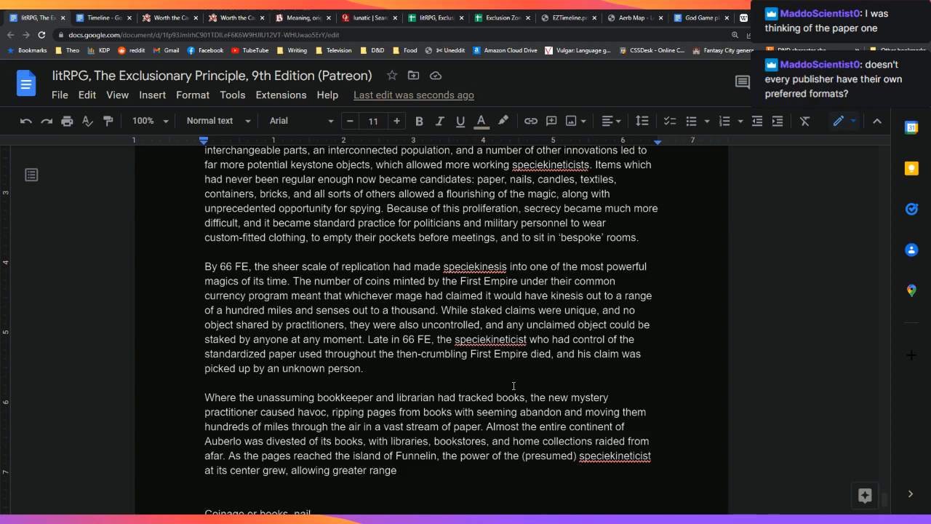
Extend the sentence after "greater range" with ", and for a few brief days, it seemed"
type(", and for a ")
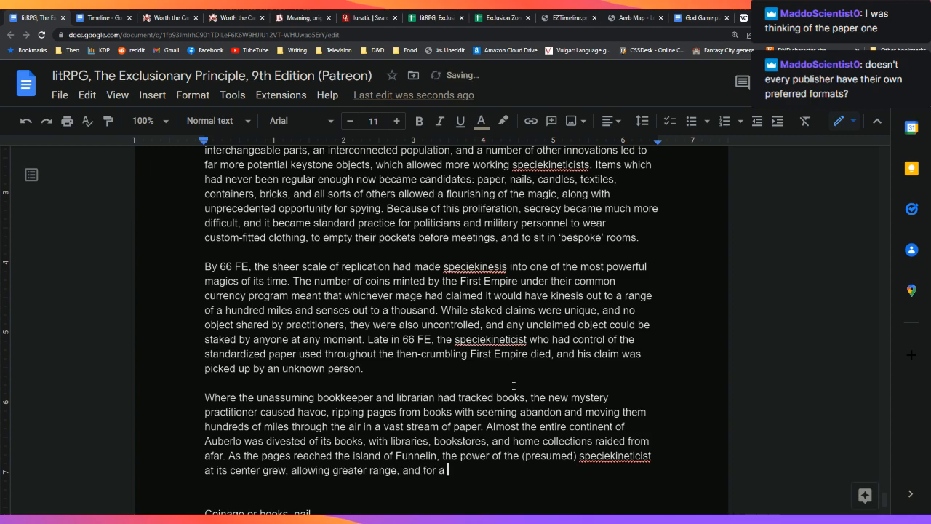
type("brief")
key("BackSpace")
key("BackSpace")
key("BackSpace")
key("BackSpace")
key("BackSpace")
type("few brief days, it seemed ")
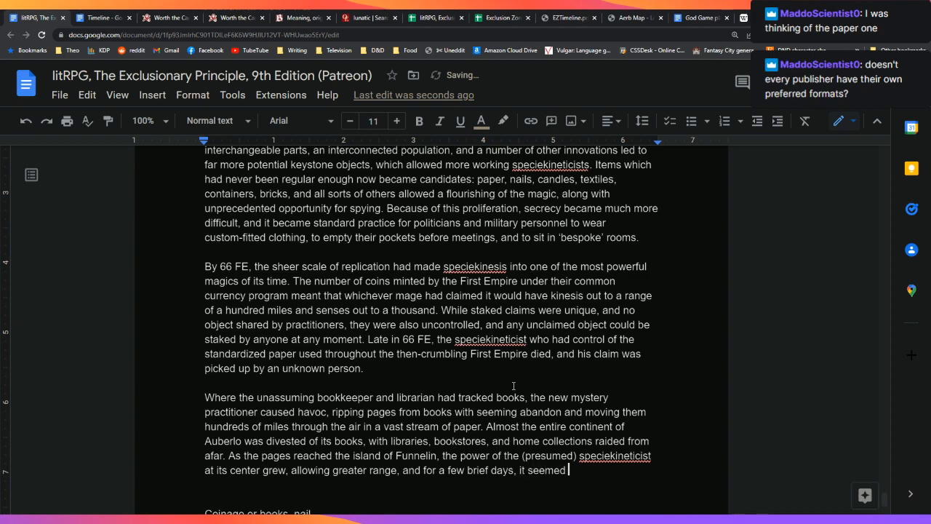
Finish the Funnelin sentence with "as though the entirety of the world might lose every scrap of written material." and start another with "Instead,"
type("as though the entirety of")
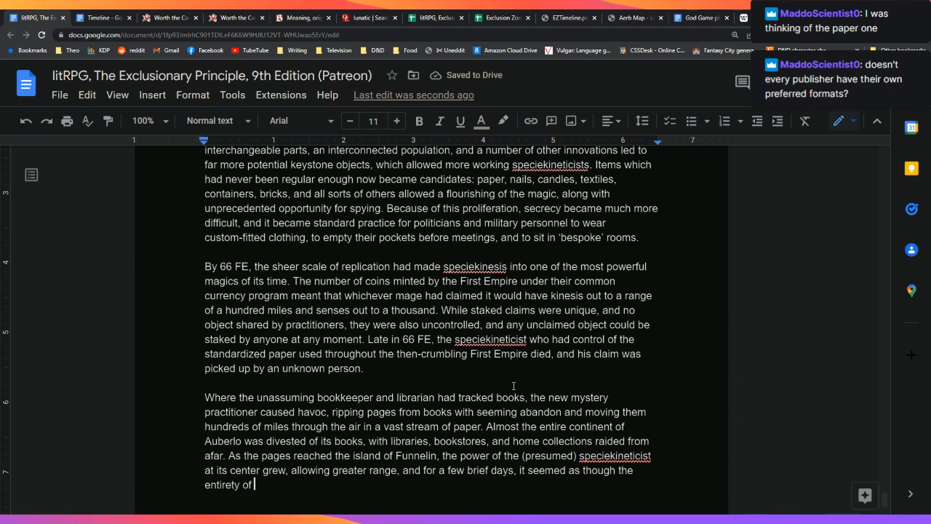
type("the w")
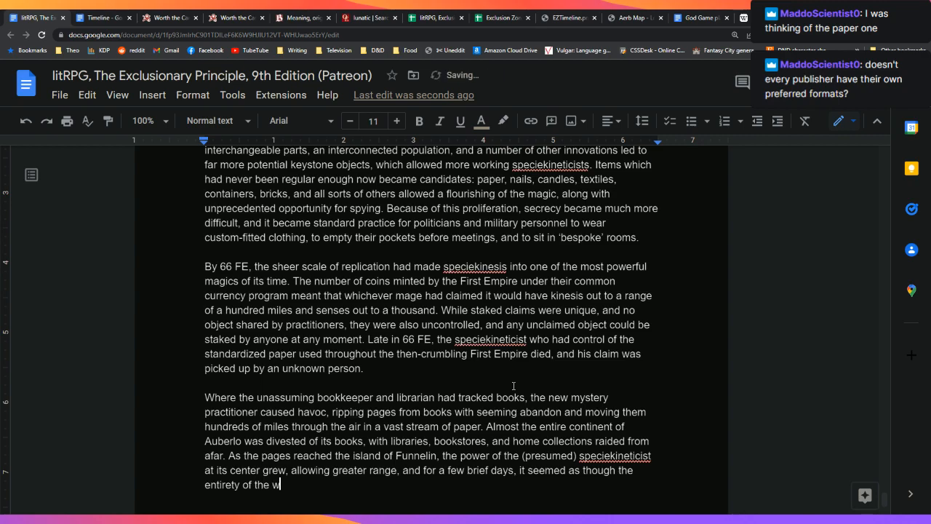
type("orld might lose its")
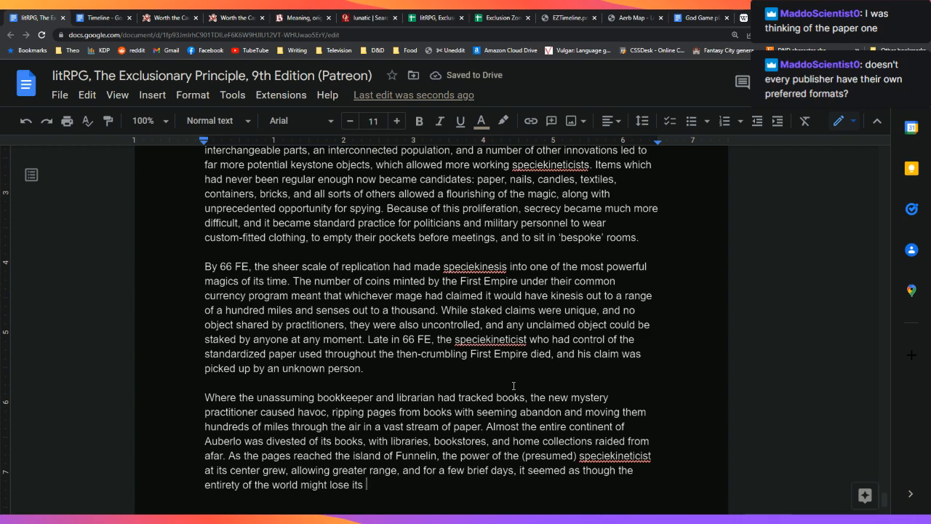
key("BackSpace")
key("BackSpace")
key("BackSpace")
key("BackSpace")
type("ev")
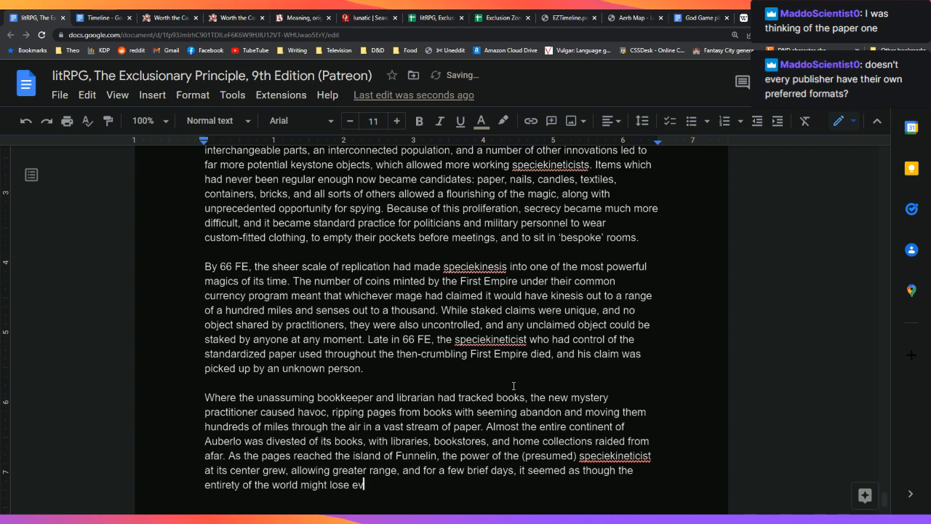
type("ery scrap of written material. Instead, ")
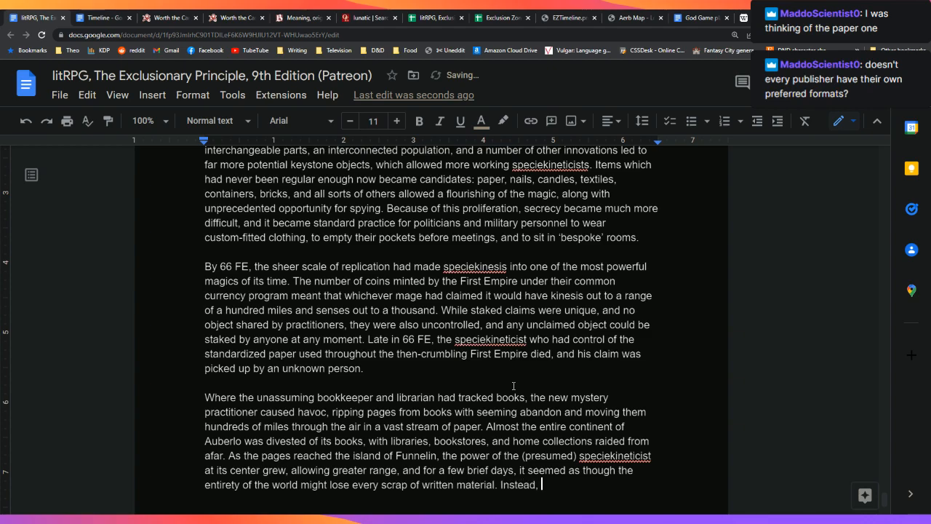
Continue the "Instead," sentence with "exclusion struck, and while Funnelin became an island of moving paper,"
type("exclusion ")
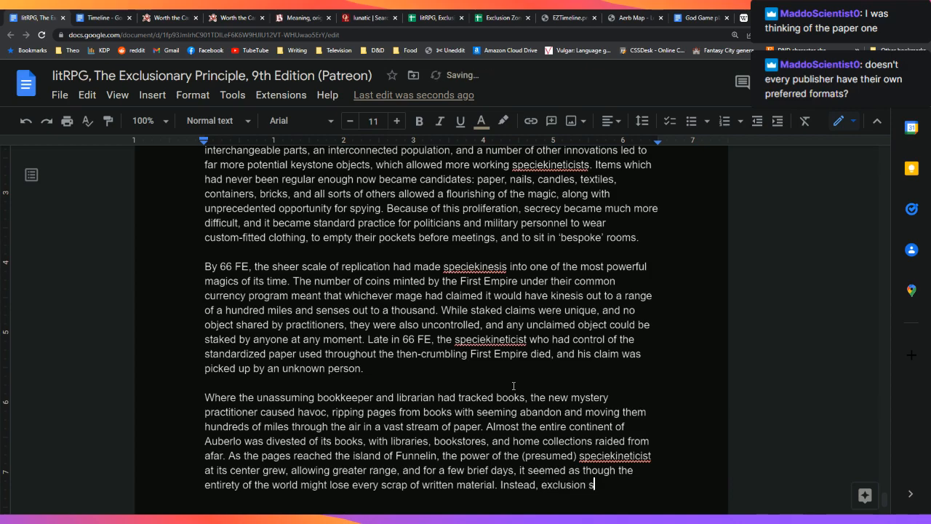
type("struck, and while F")
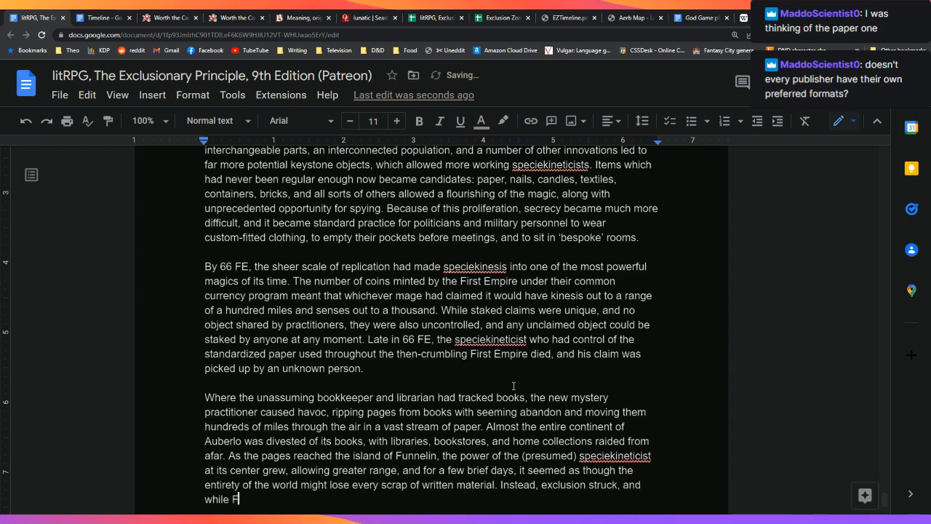
type("unnelin becam")
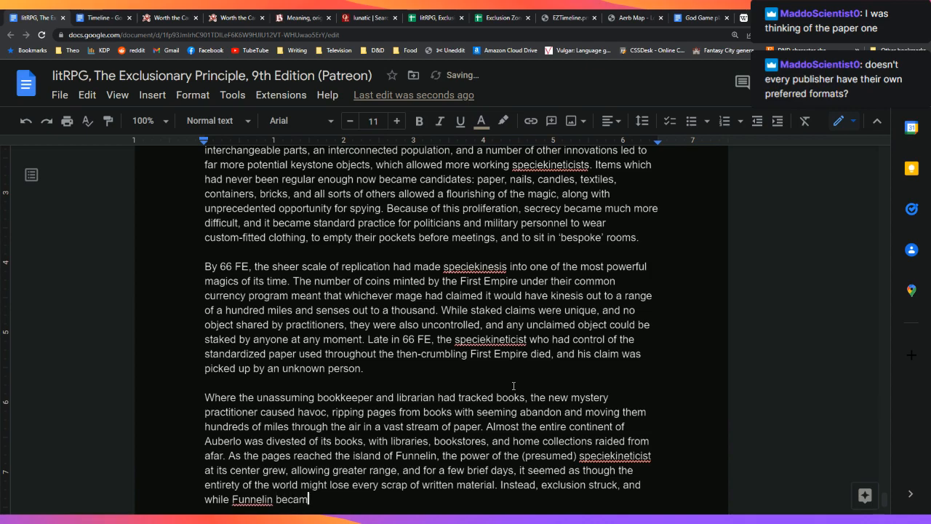
type("e an island of mo")
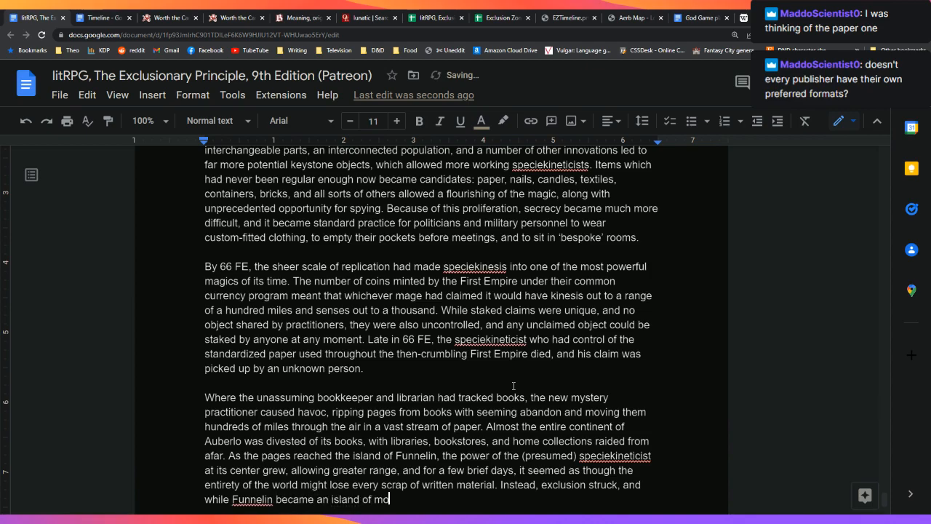
type("ving paper.")
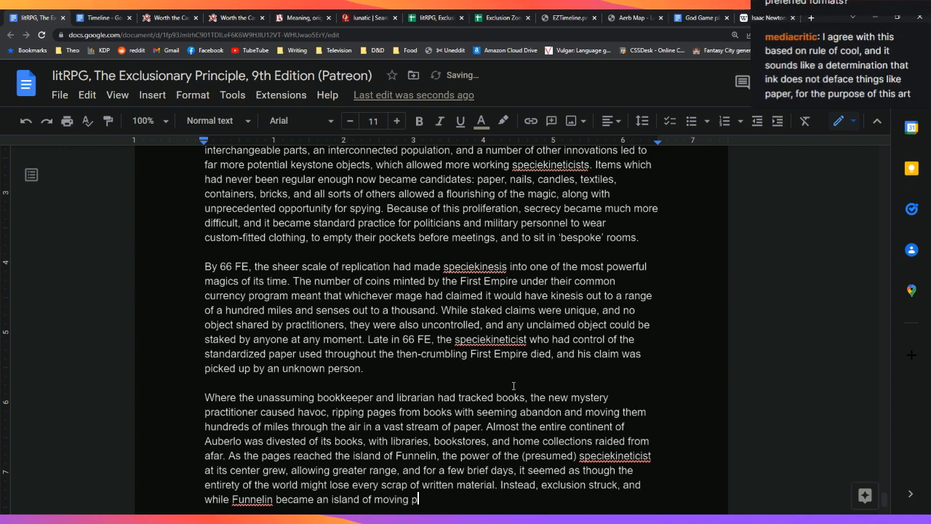
key("Return")
scroll(514, 386, "down", 2)
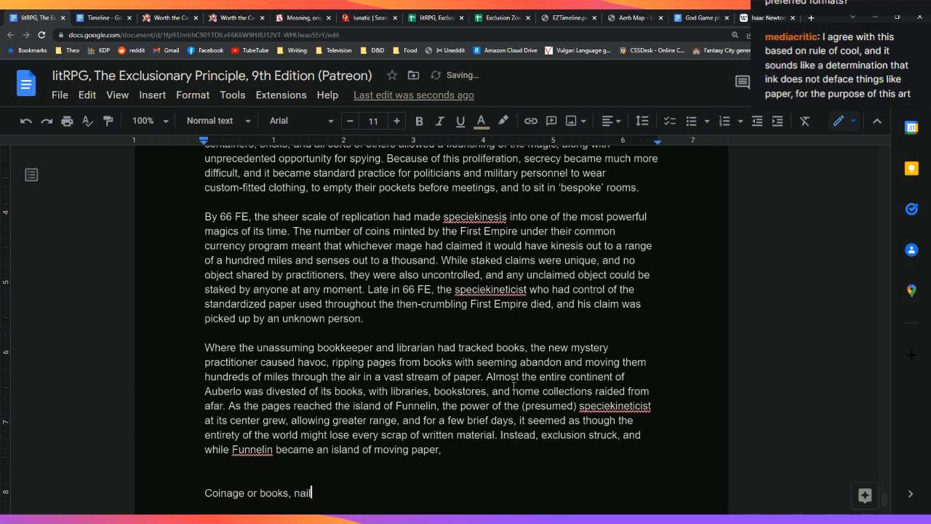
key("Left")
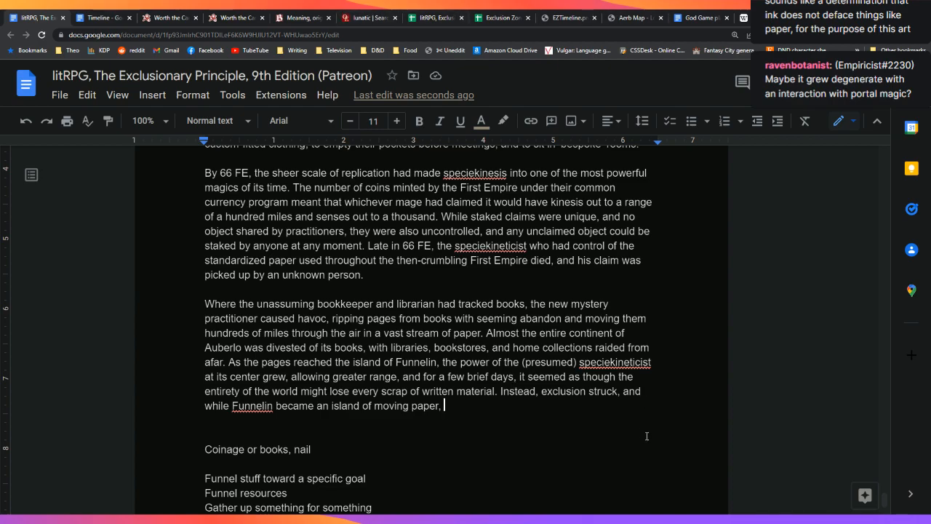
Check the surroundings of Funnelin on the Aerb map and return to the Exclusionary Principle document
scroll(643, 431, "down", 1)
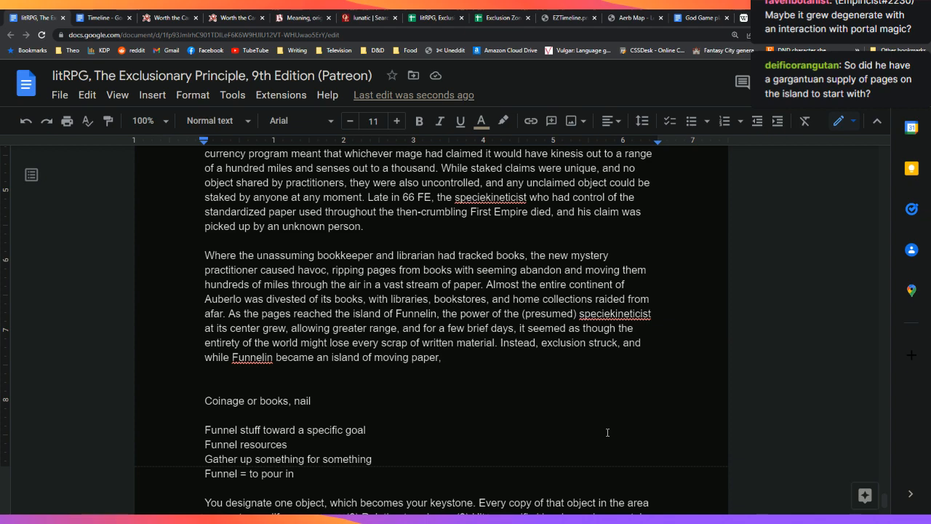
left_click(654, 13)
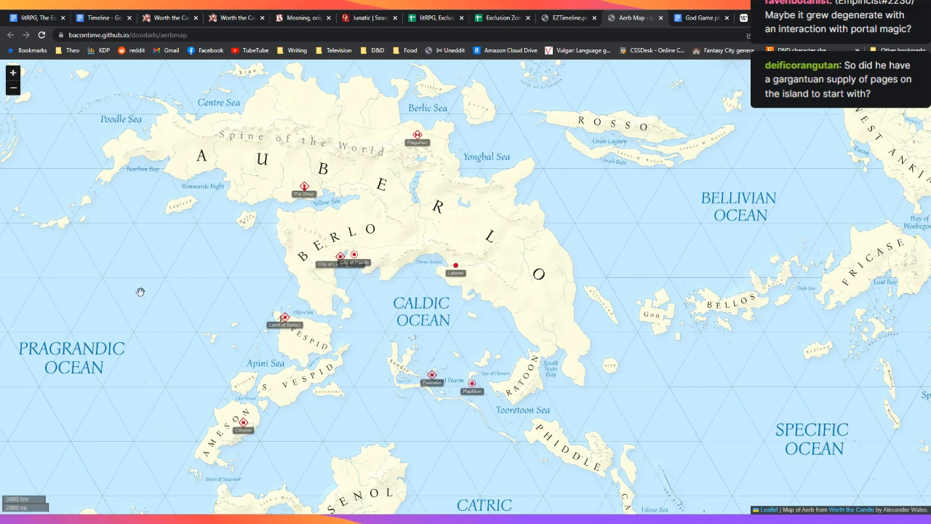
key("ctrl+1")
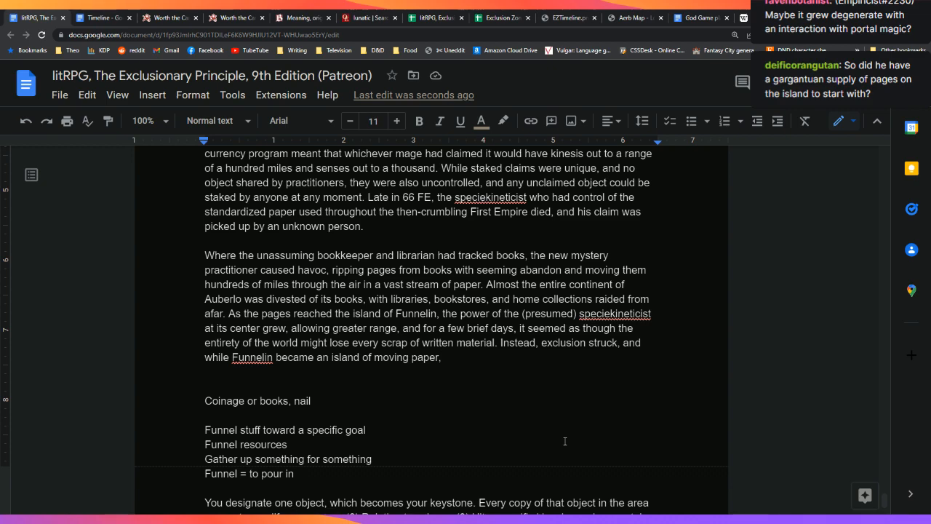
Continue the sentence after "moving paper," with "polities around the world were suddenly rendered deaf and"
type("kni")
key("BackSpace")
key("BackSpace")
key("BackSpace")
type("pio")
key("BackSpace")
key("BackSpace")
type("olities ")
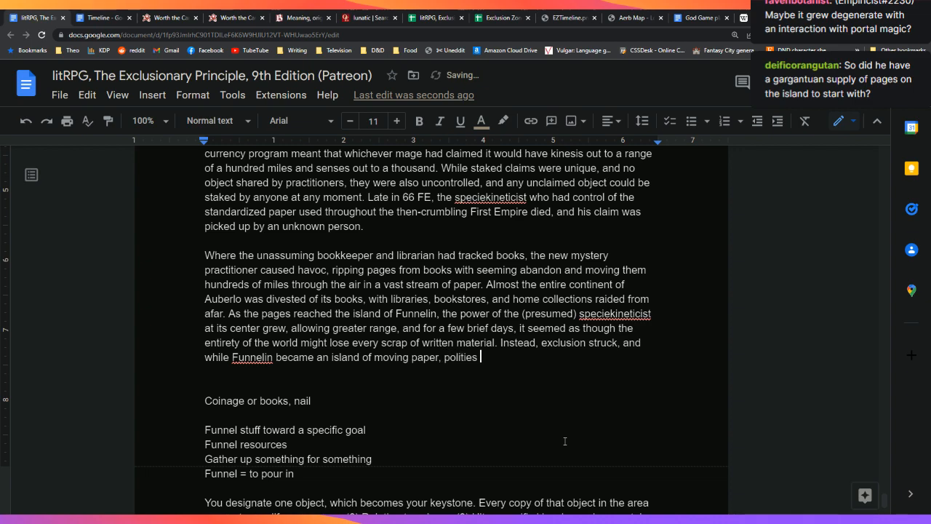
type("around the world were c")
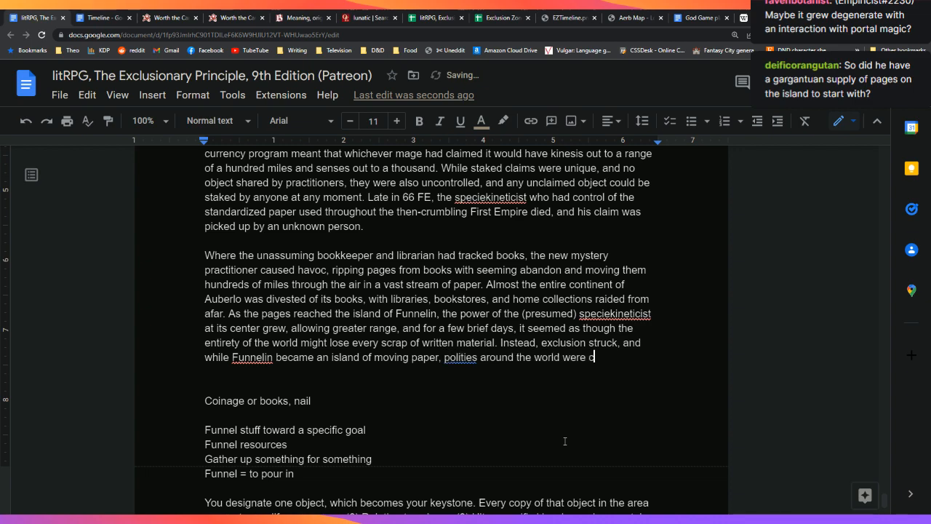
key("BackSpace")
type("suddenly rendered deaf and")
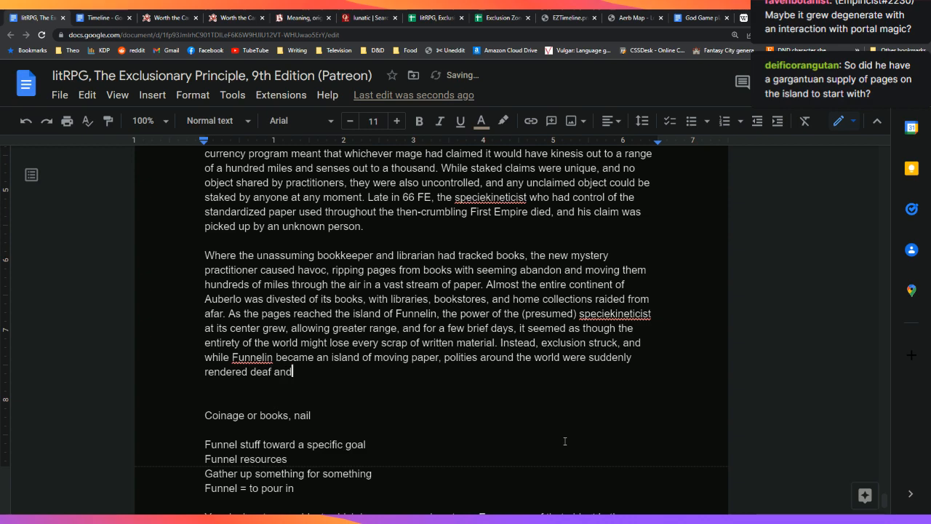
End the sentence with "blind by the loss.", leaving out any further wording after "loss"
type(" blind by the los")
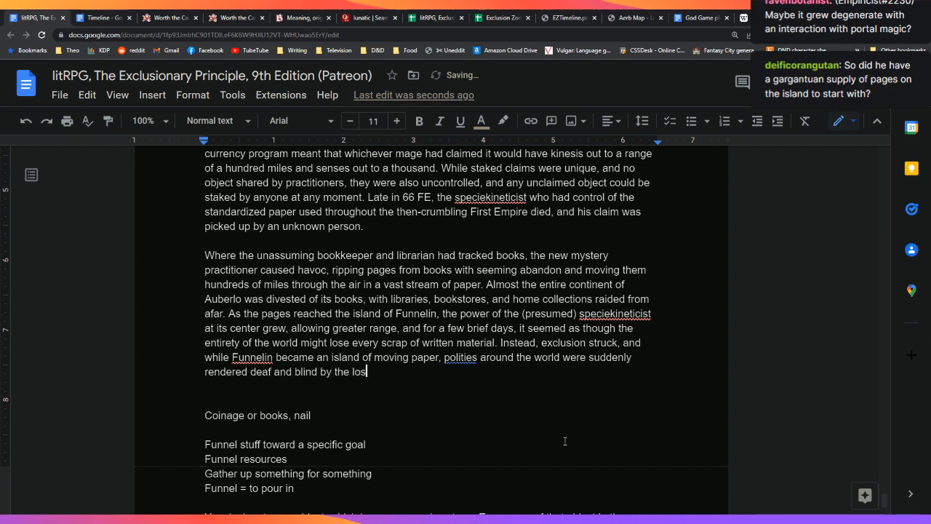
type("s of their")
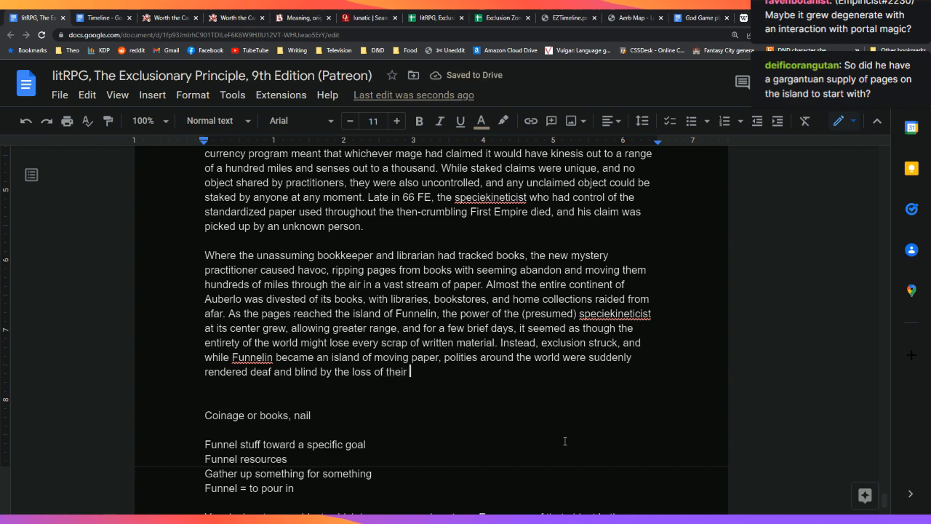
key("BackSpace")
key("BackSpace")
key("BackSpace")
key("BackSpace")
key("BackSpace")
key("BackSpace")
key("BackSpace")
key("BackSpace")
key("BackSpace")
key("BackSpace")
key("BackSpace")
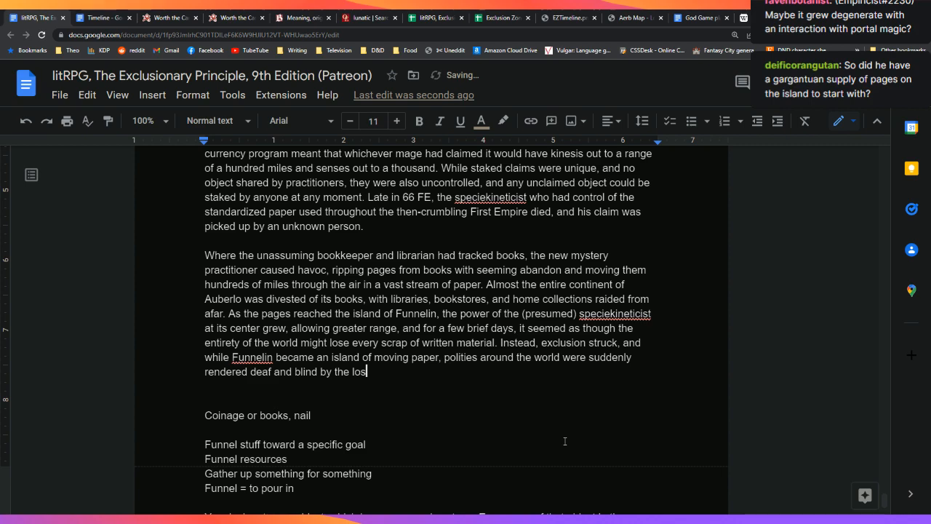
type("s.")
Start a new paragraph below with "While it has never been confirmed that"
key("Return")
key("Return")
type("W")
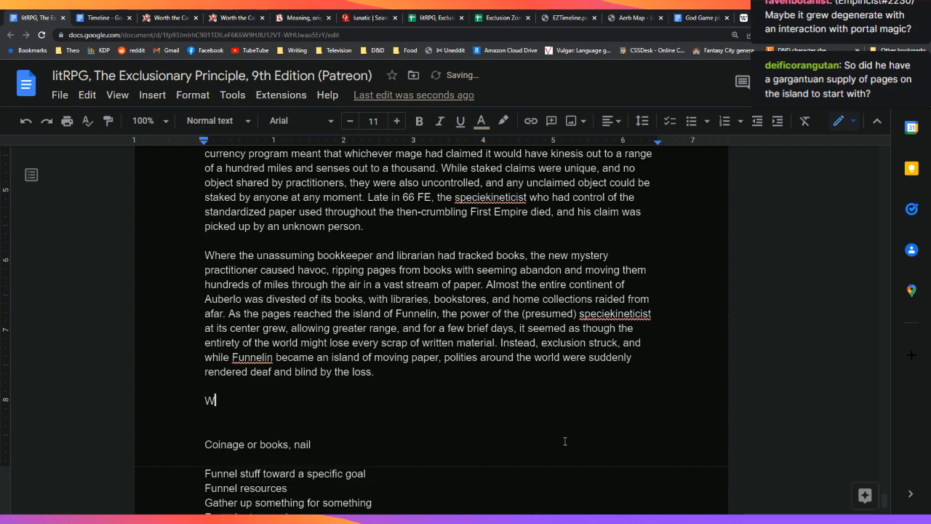
type("hile it has never been confirmed that")
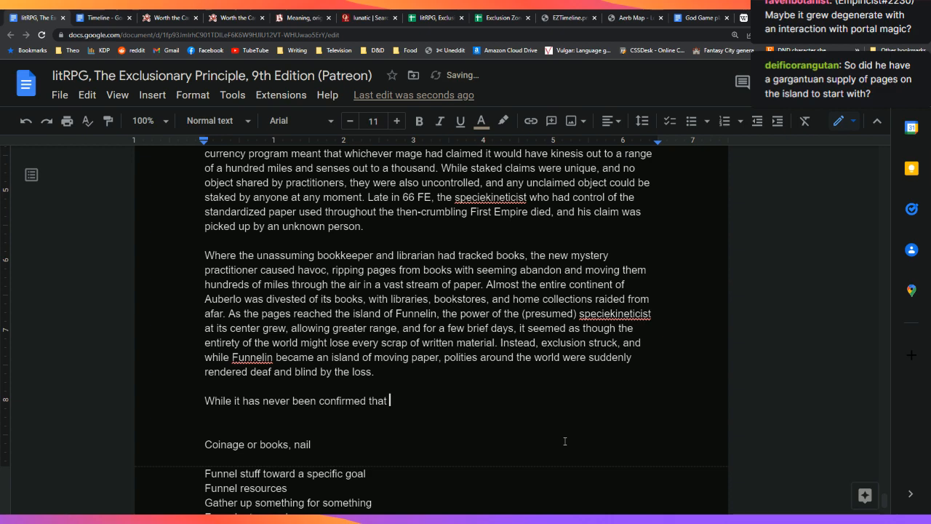
Delete the brainstorming notes above the Features heading, from "Coinage or books, nail" through "meditations on factory sameness?"
key("Down")
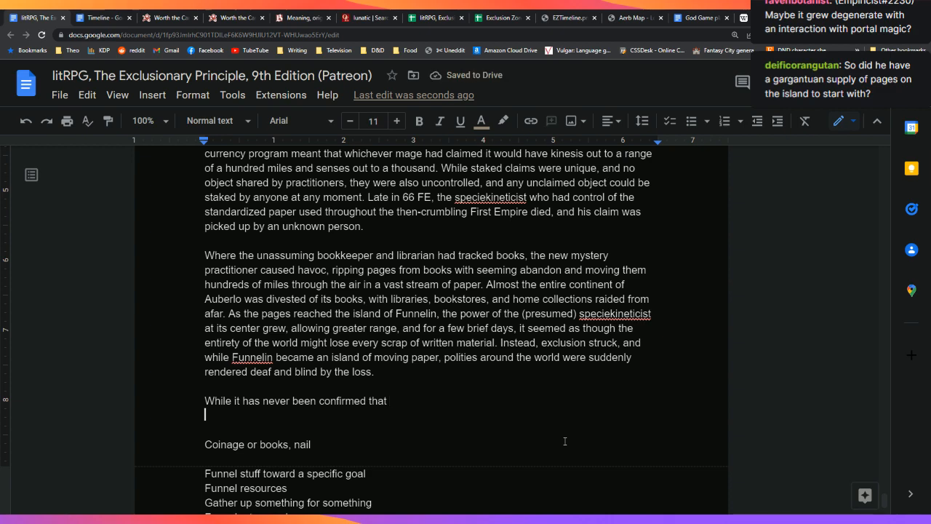
key("shift+Down")
key("shift+Down")
key("shift+Down")
key("shift+Down")
key("shift+Down")
key("shift+Down")
key("shift+Down")
key("shift+Down")
key("shift+Down")
key("shift+Down")
key("shift+Down")
key("shift+Down")
key("shift+Down")
key("shift+Down")
key("shift+Down")
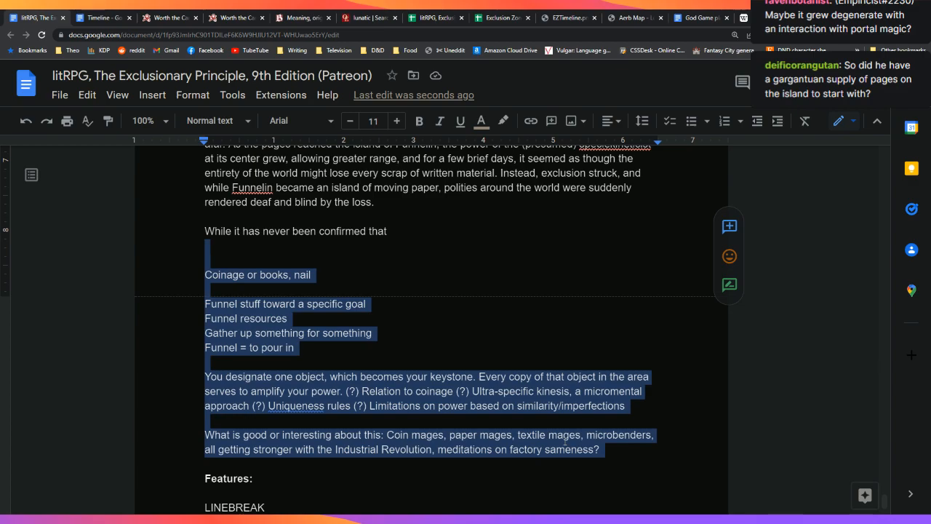
key("BackSpace")
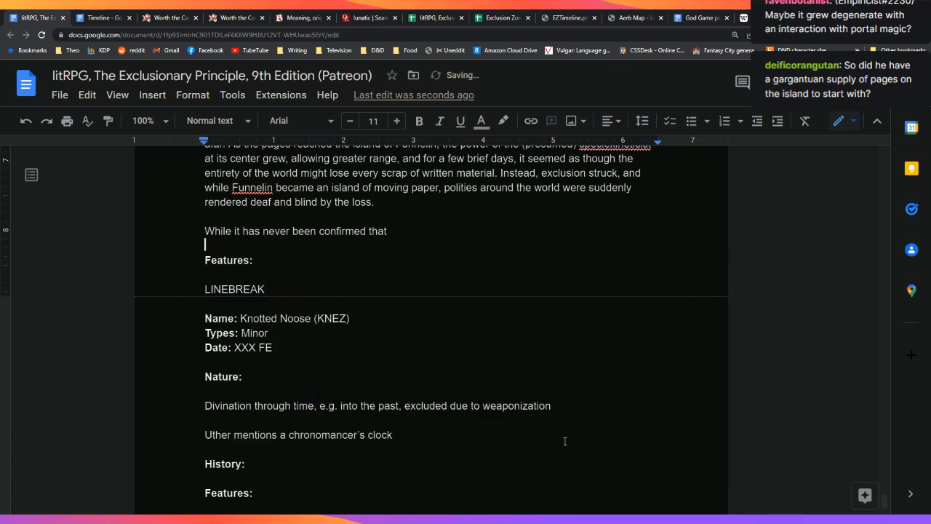
Continue the unfinished last paragraph with "there is a practitioner at the center of Funnelin", setting the word "is" in italics
key("Up")
scroll(564, 441, "up", 2)
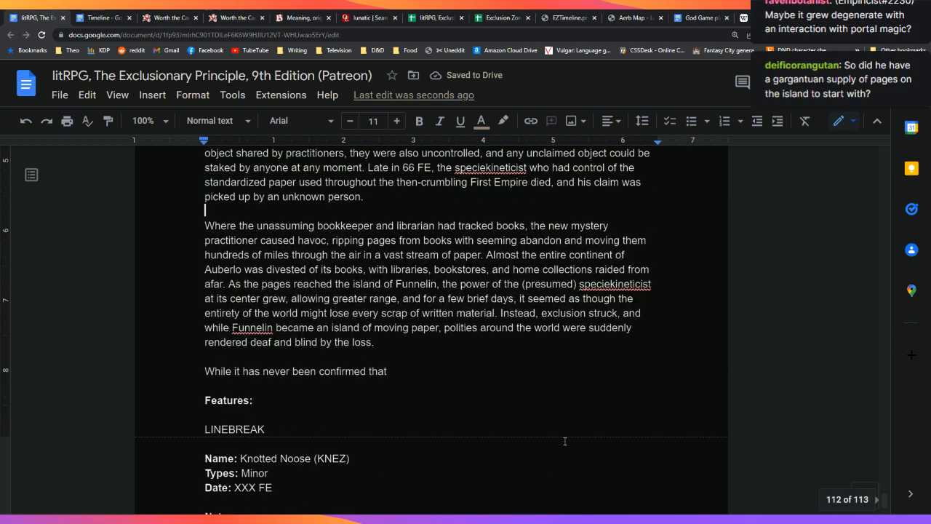
key("End")
type("th")
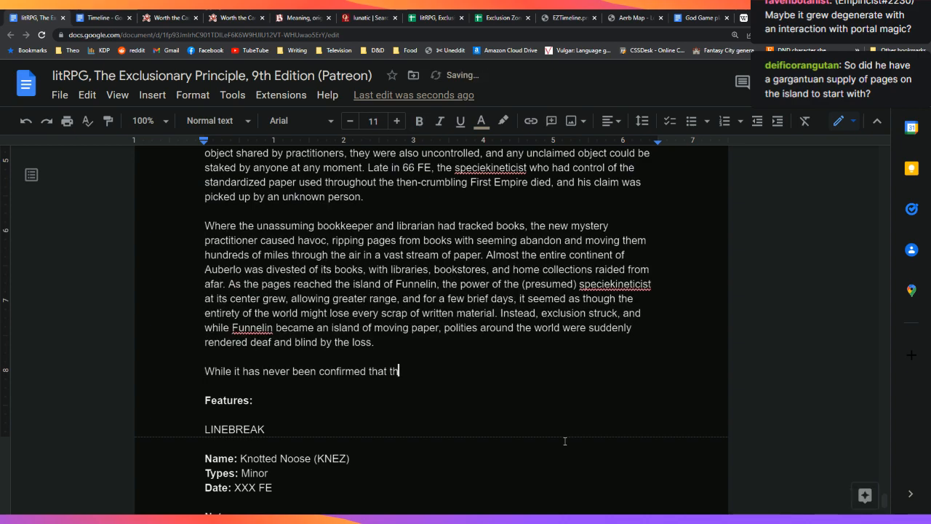
type("ere is")
key("ctrl+i")
type("apract")
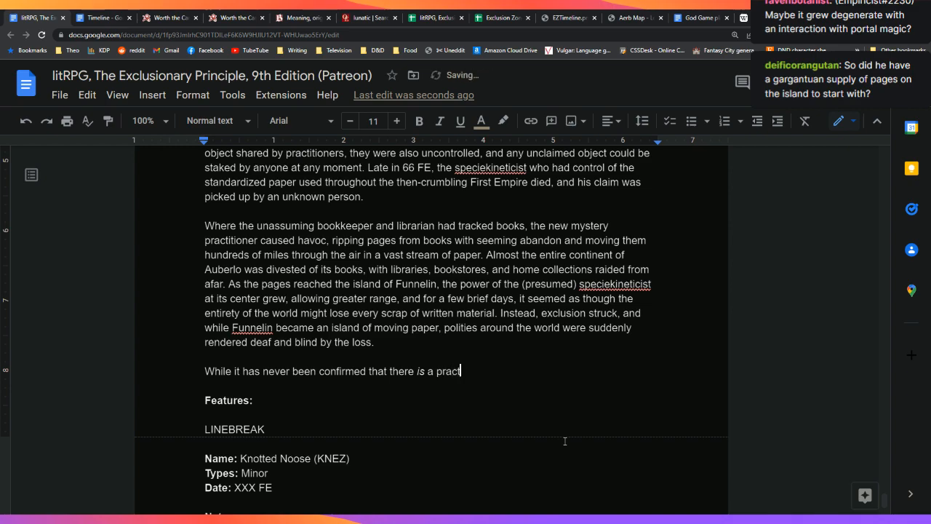
type("itioner at the center of Funnelin")
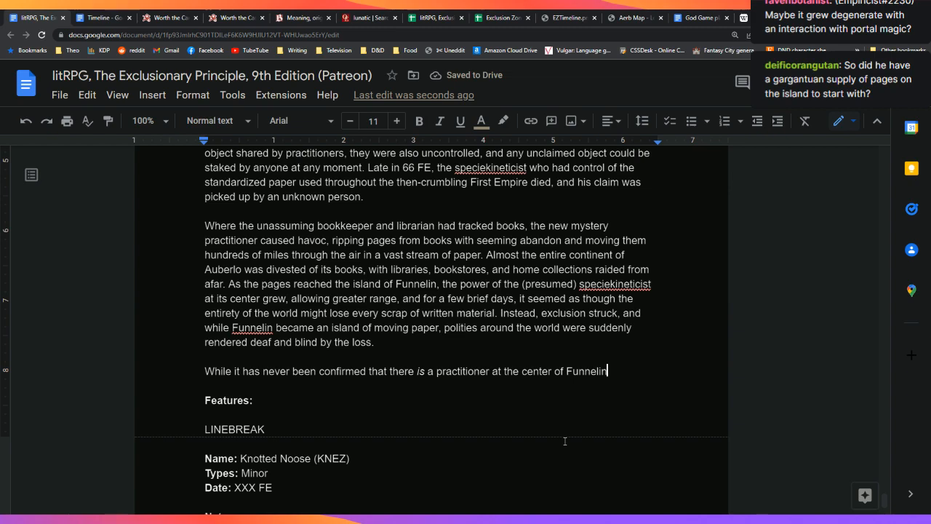
Extend the sentence with ", which was largely uninhabited prior to the Migration of Pages, some presume that it is"
type(", which was largely un")
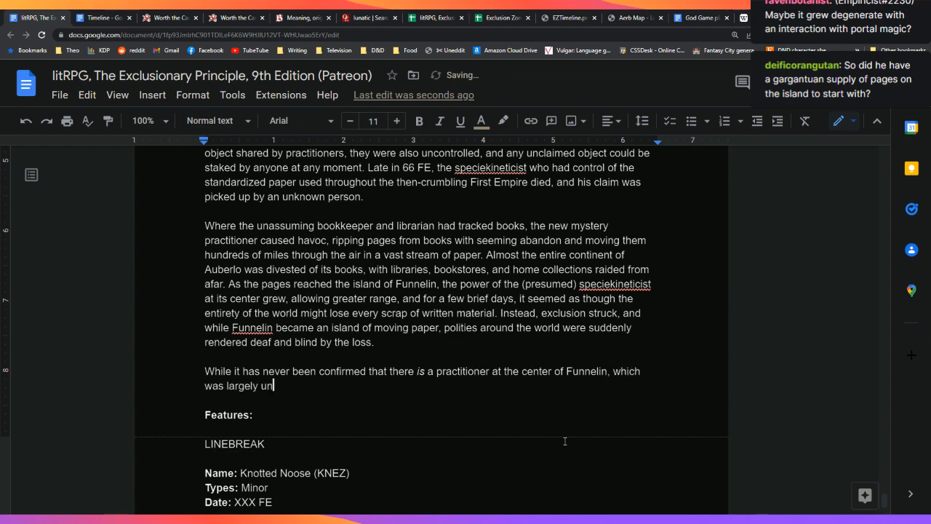
type("inhabited prior to the Migr")
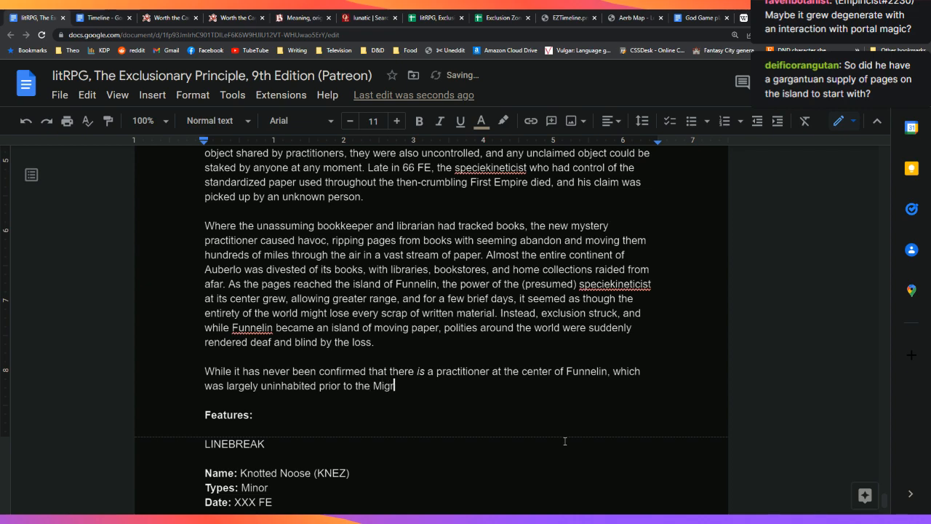
type("ation of Pages, ")
type("it is")
key("BackSpace")
key("BackSpace")
key("BackSpace")
key("BackSpace")
key("BackSpace")
type("some presume that it is")
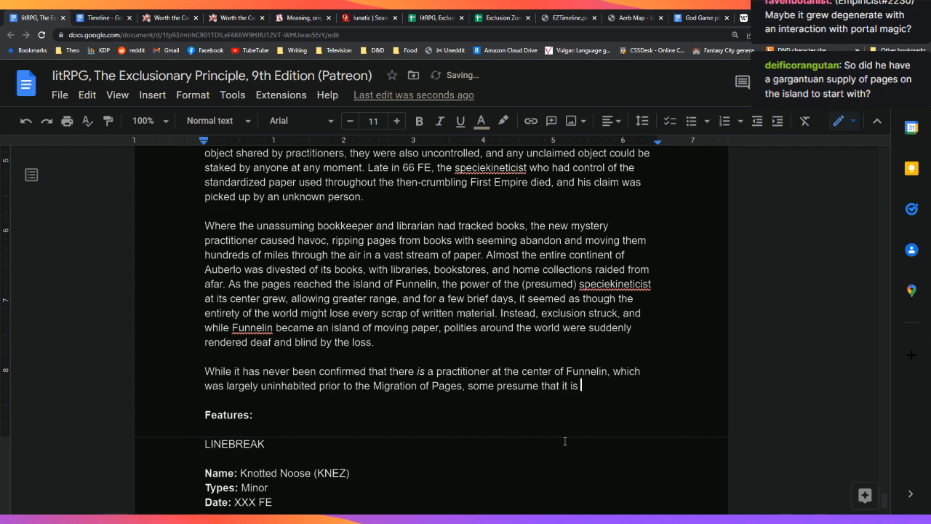
Replace the trailing "it is" in the last history paragraph with "this is an enpersoned exclusion zone."
key("BackSpace")
key("BackSpace")
key("BackSpace")
key("BackSpace")
key("BackSpace")
key("BackSpace")
type("this is an enpersoned")
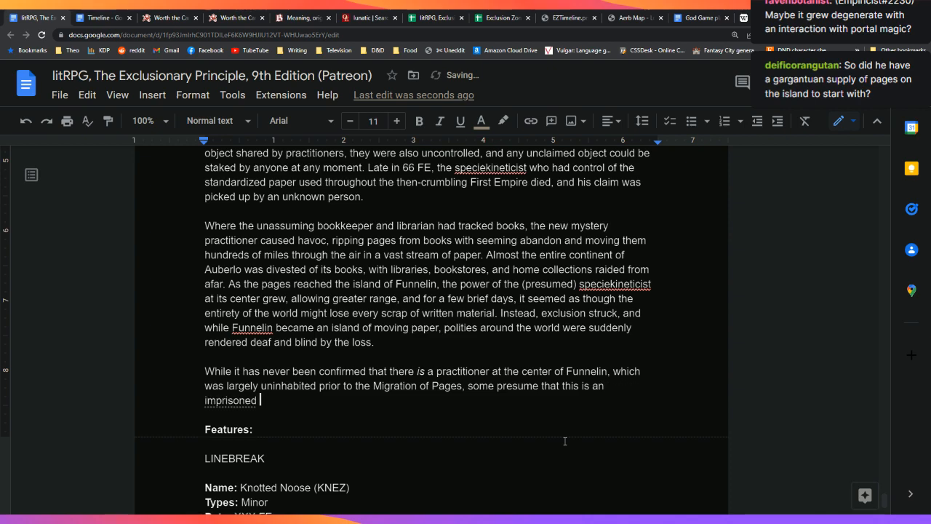
key("ctrl+BackSpace")
type("i")
key("BackSpace")
type("enpers")
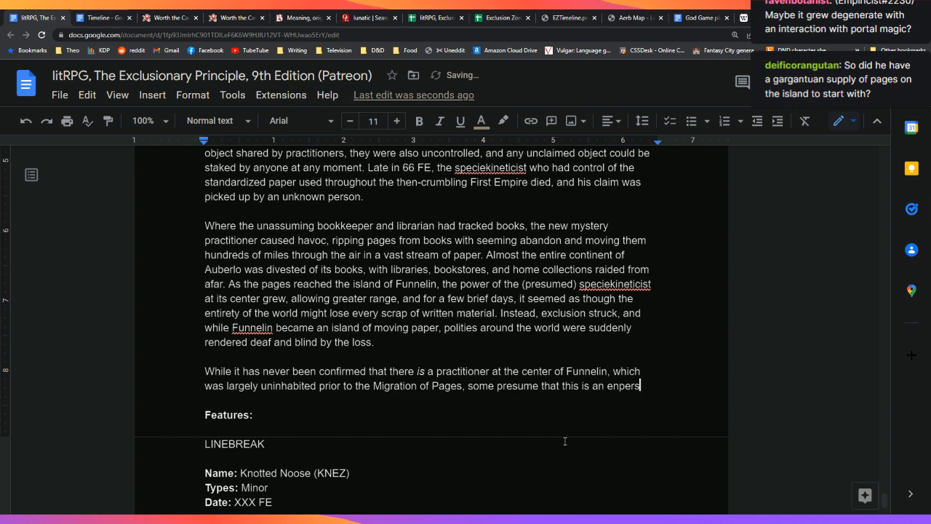
type("oned exclusi")
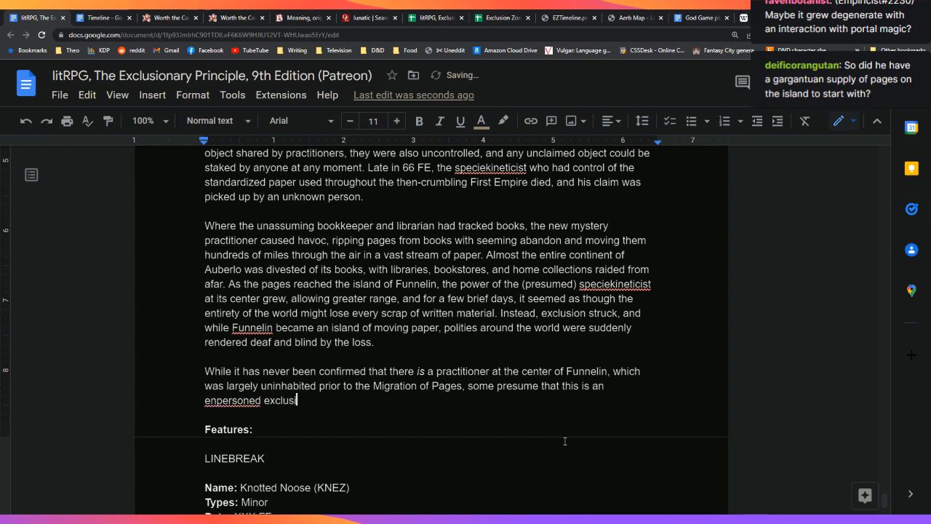
type("on zone.")
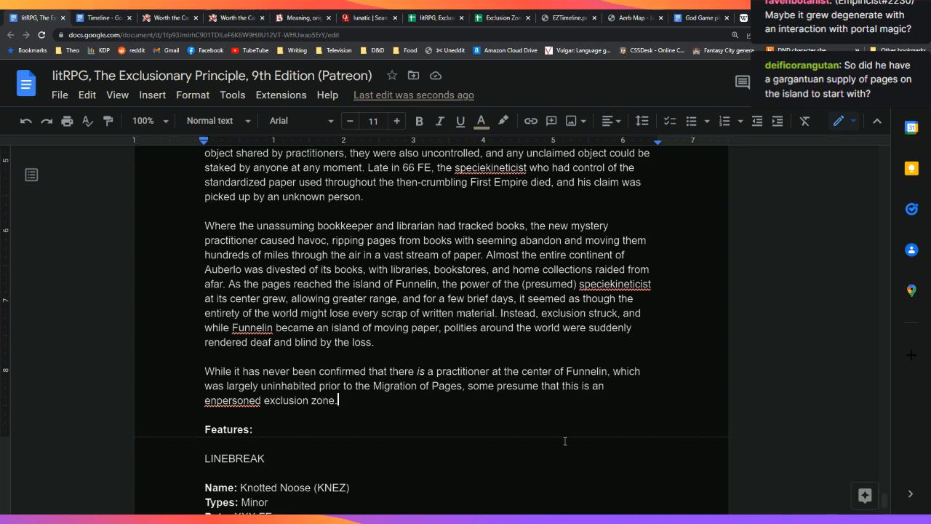
type("It is not")
key("BackSpace")
key("BackSpace")
key("BackSpace")
key("BackSpace")
key("BackSpace")
key("BackSpace")
key("BackSpace")
key("BackSpace")
key("BackSpace")
type("Attempts a")
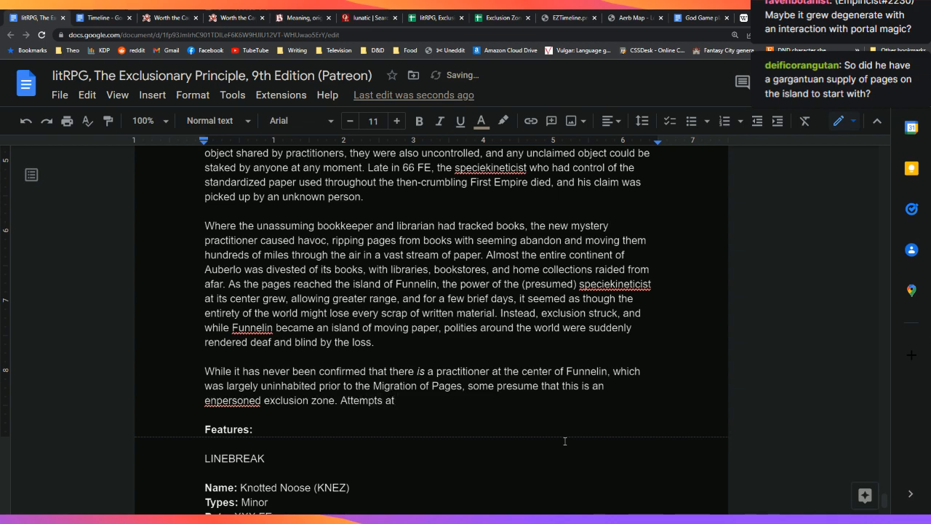
type("t")
key("BackSpace")
key("BackSpace")
key("BackSpace")
key("BackSpace")
key("BackSpace")
key("BackSpace")
key("BackSpace")
key("BackSpace")
key("BackSpace")
key("BackSpace")
key("BackSpace")
type("Th")
key("BackSpace")
key("BackSpace")
key("BackSpace")
Add "Attempts to breach the zone's border and test with the help of a former speciekineticist have proven difficult, as" to the paragraph
type("Attempts to breach the zone")
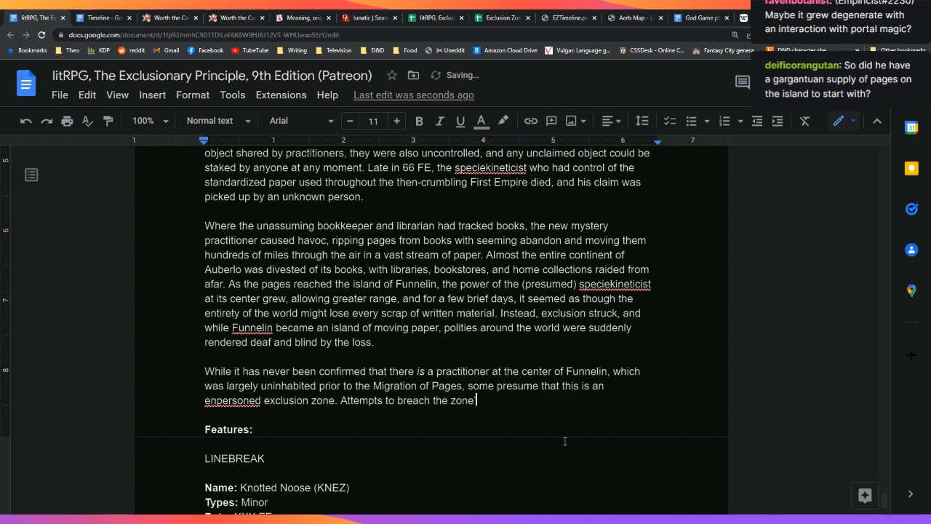
type("'s border and test with the help of a")
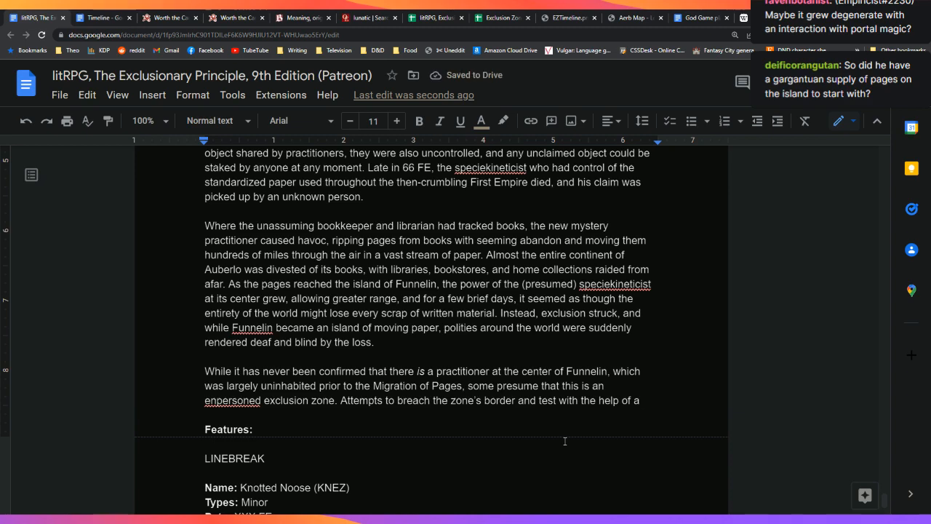
type("former fu")
key("BackSpace")
key("BackSpace")
key("BackSpace")
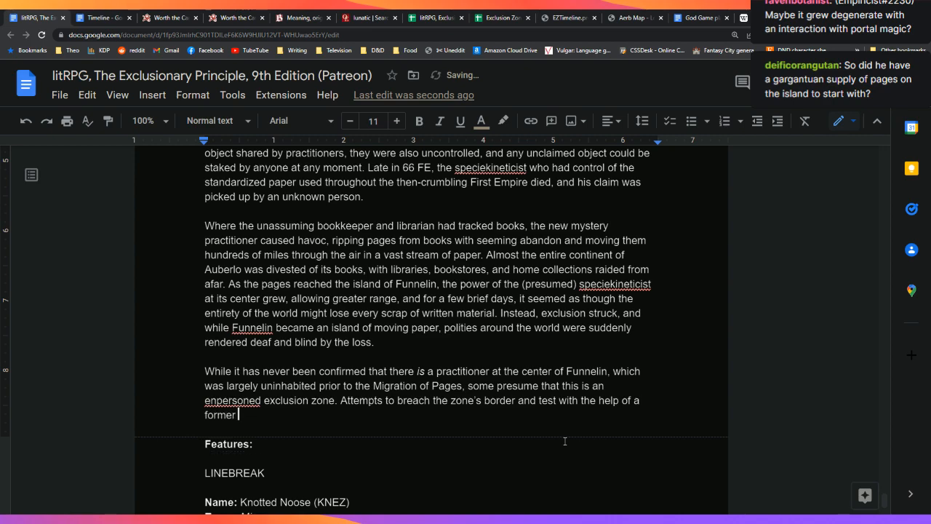
type("speciekineticist have")
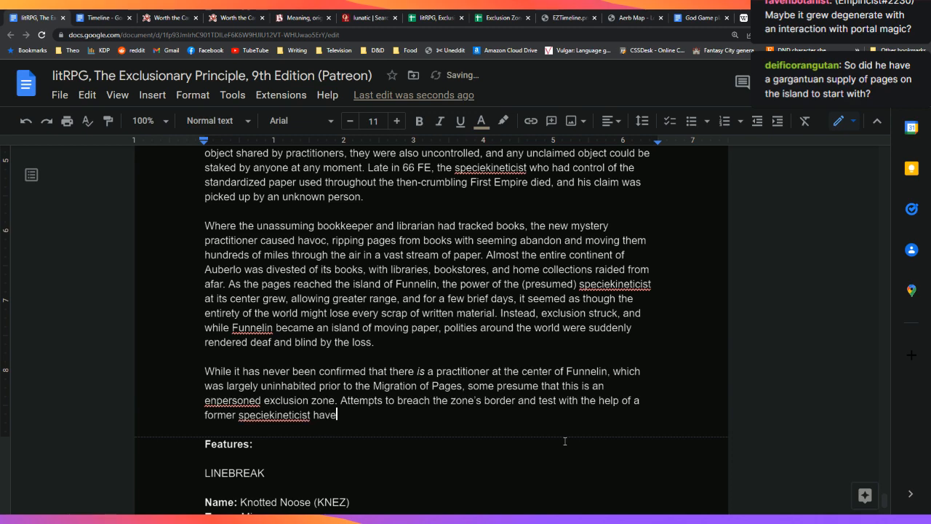
type(" proven difficult, as ")
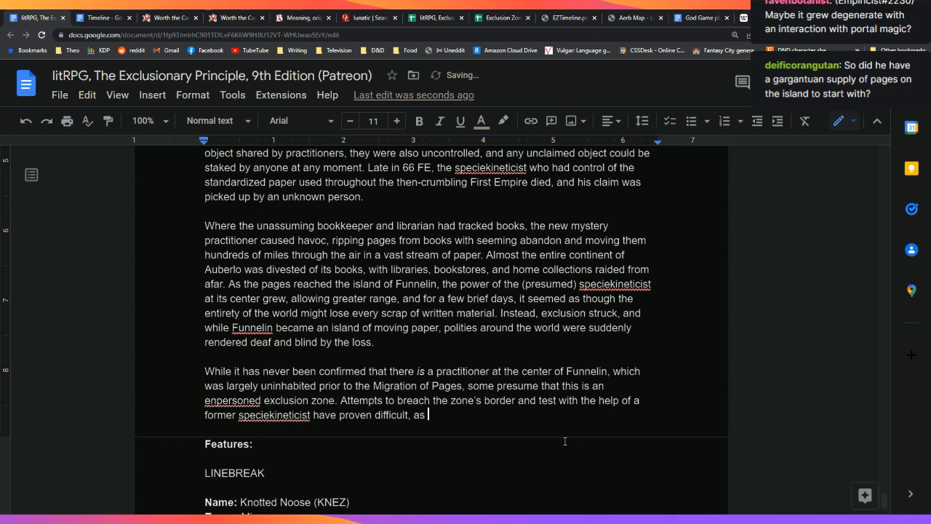
type("sufficient stores of materials")
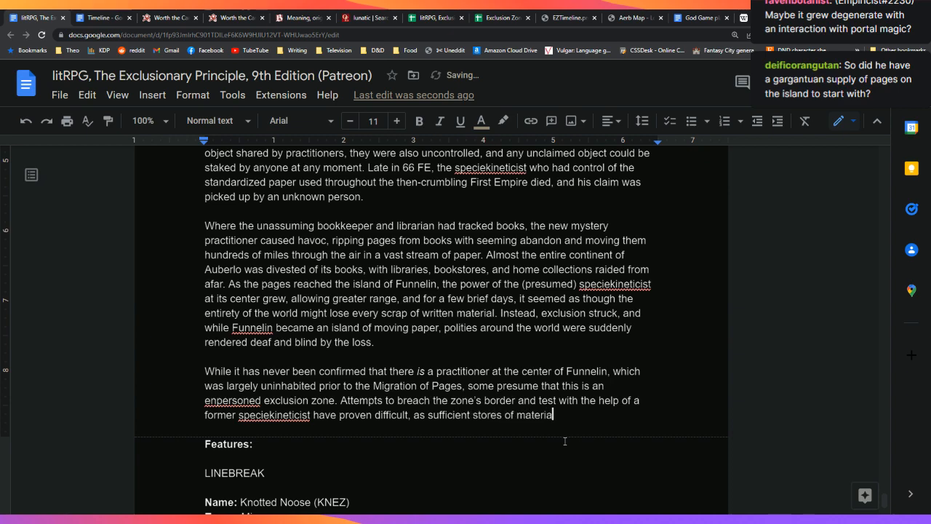
key("BackSpace")
key("BackSpace")
key("BackSpace")
key("BackSpace")
key("BackSpace")
key("BackSpace")
key("BackSpace")
key("BackSpace")
key("BackSpace")
key("BackSpace")
key("BackSpace")
key("BackSpace")
key("BackSpace")
key("BackSpace")
key("BackSpace")
key("BackSpace")
key("BackSpace")
key("BackSpace")
key("BackSpace")
key("BackSpace")
key("BackSpace")
Finish the sentence with "the hostility of the zone and need for large stores of identical objects are complicating factors."
type("th")
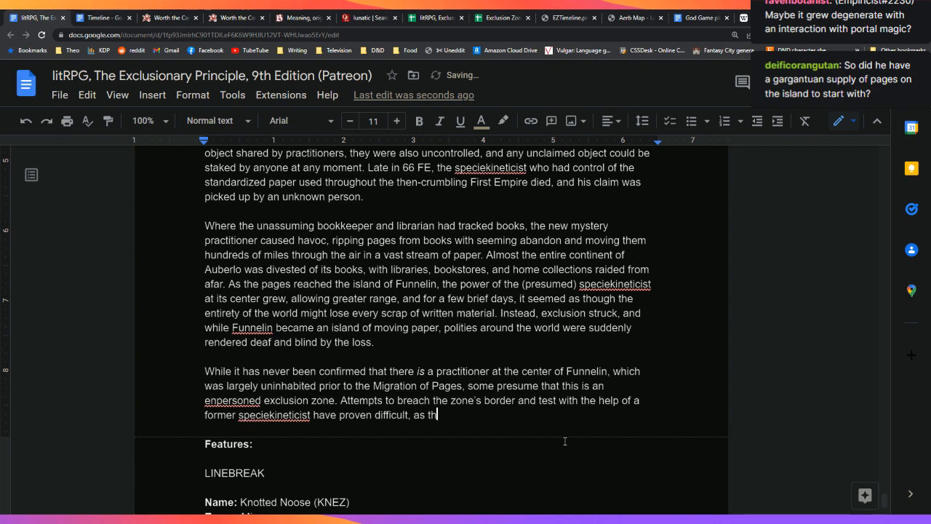
type("e hostility of the zone and")
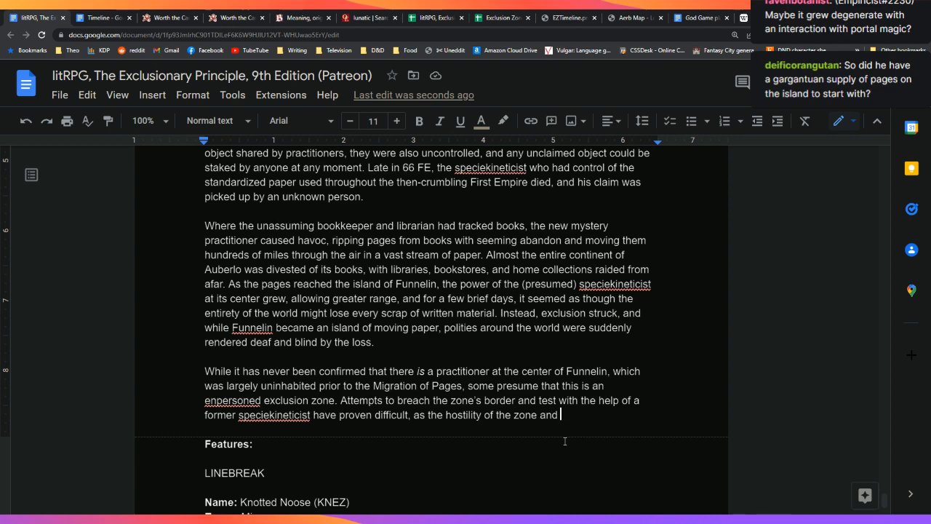
type("need for large st")
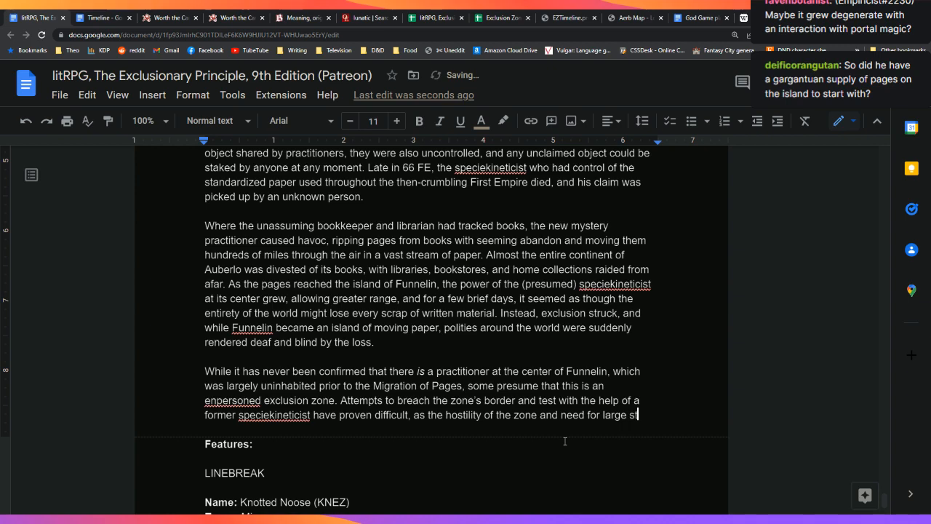
type("ores of ident")
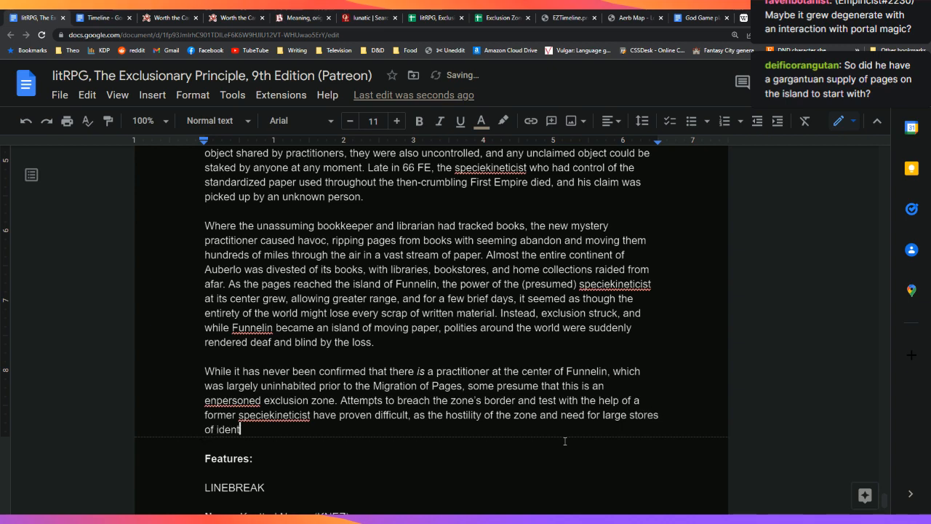
type("ical objects")
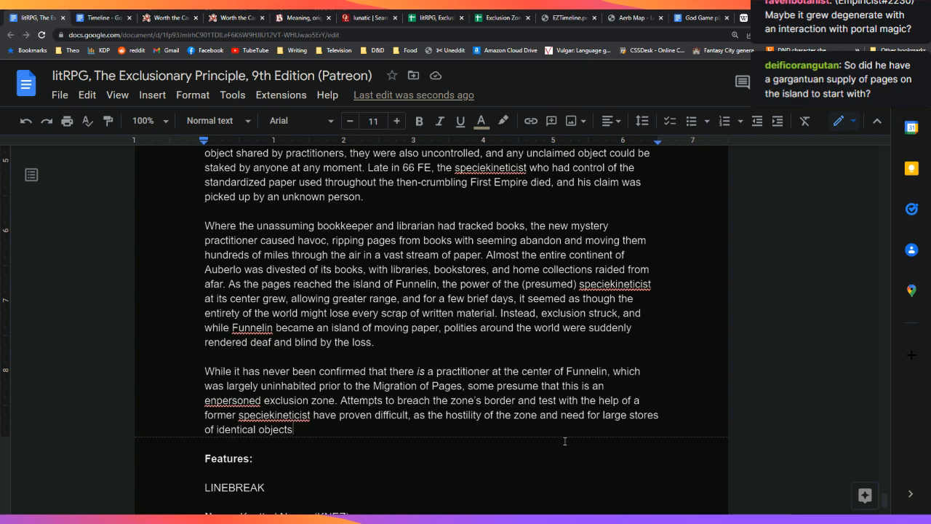
type("are compli")
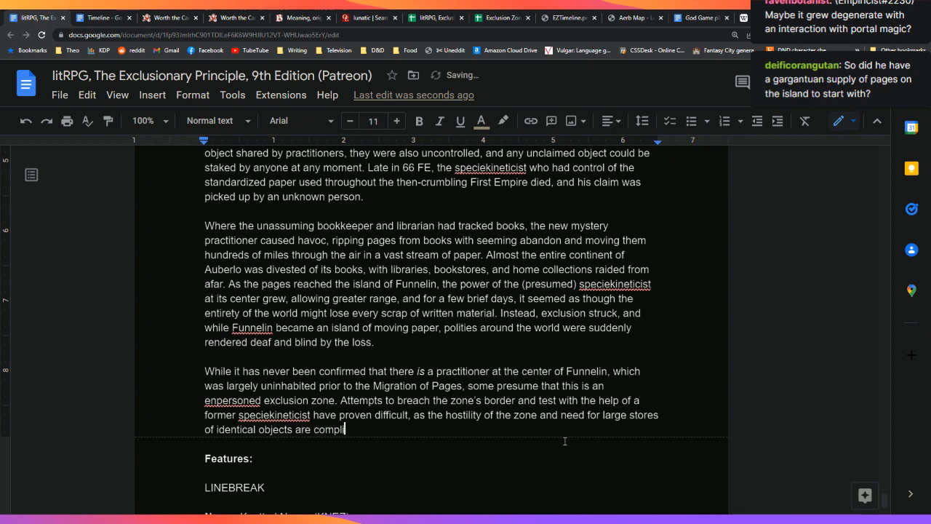
type("cating factors.")
Begin the Features section in non-bold text with "Funnelin is a large island"
key("Down")
key("ctrl+b")
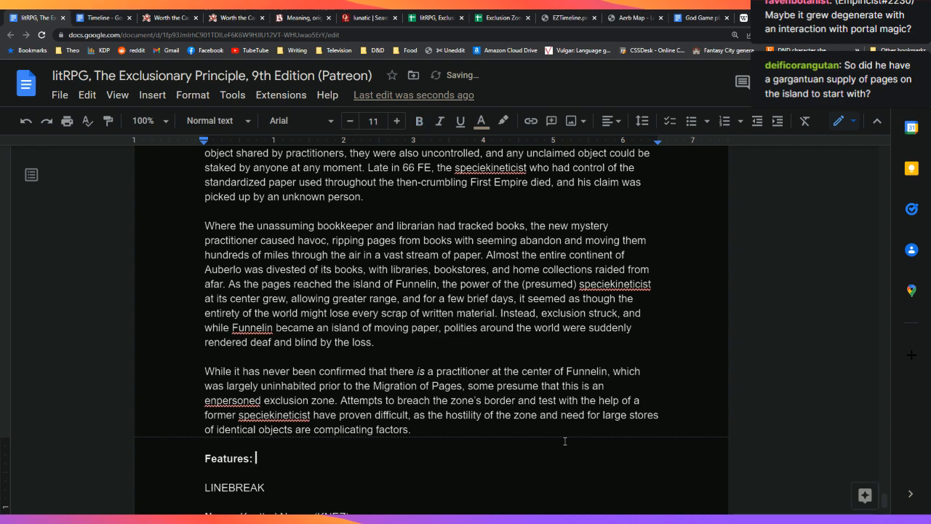
type("Funnelin,")
key("BackSpace")
key("BackSpace")
type("is an")
key("BackSpace")
key("BackSpace")
type("large island")
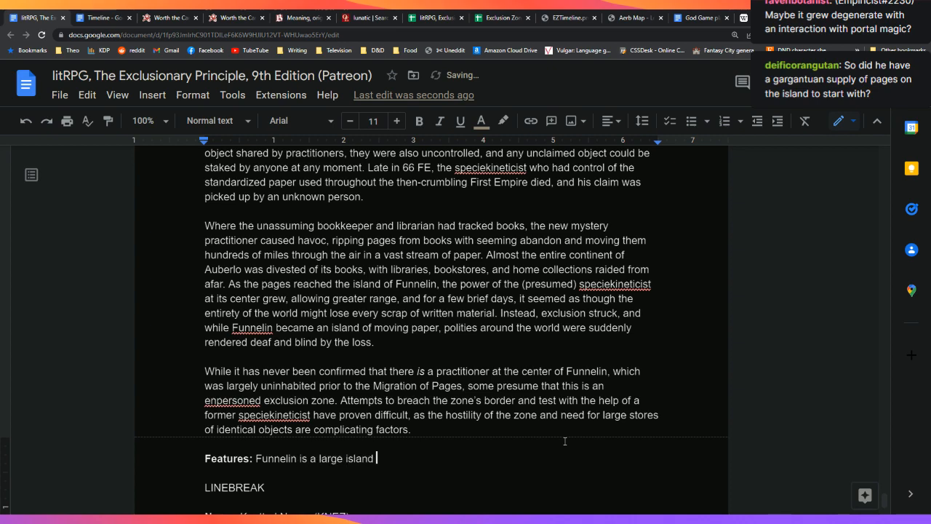
Check Funnelin on the Aerb map and replace "large island" in the Features text with "small island in the Sea of Fearm,"
left_click(612, 16)
scroll(439, 396, "up", 2)
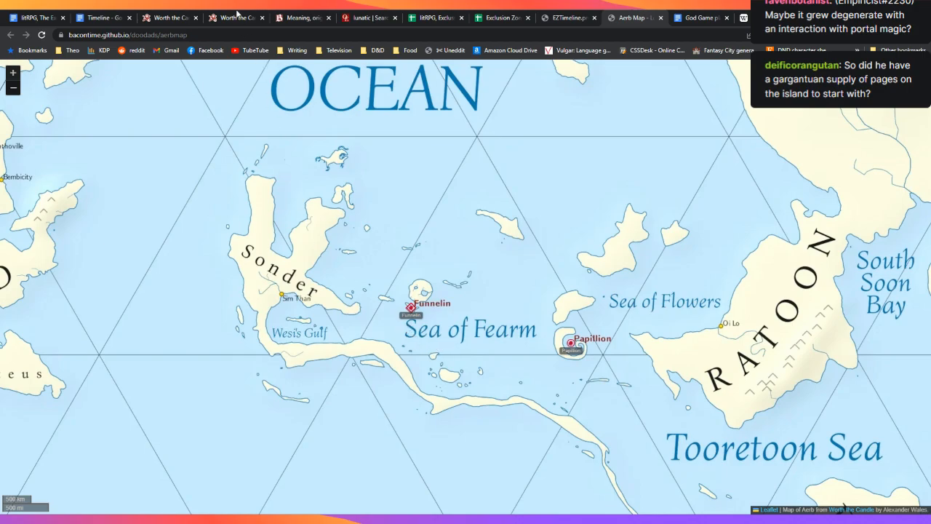
left_click(33, 18)
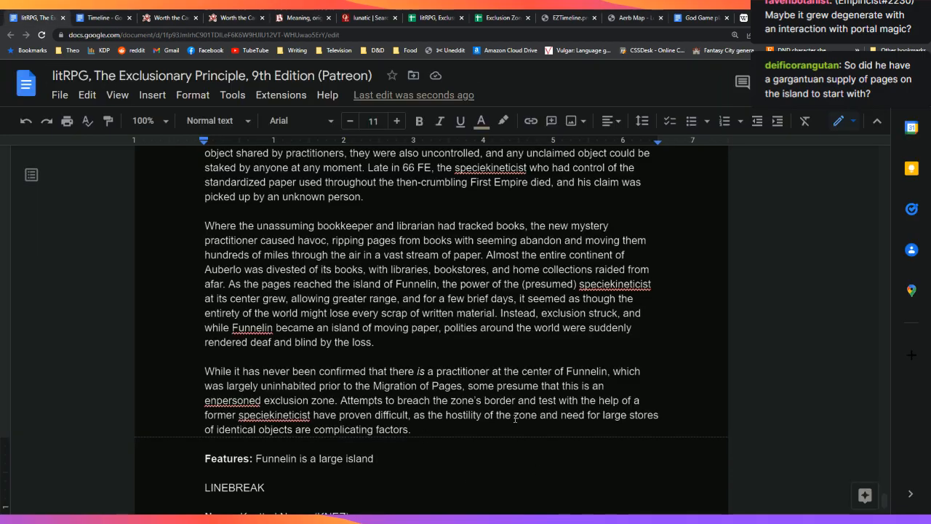
scroll(516, 422, "down", 2)
key("BackSpace")
key("BackSpace")
key("BackSpace")
key("BackSpace")
key("BackSpace")
key("BackSpace")
key("BackSpace")
key("BackSpace")
key("BackSpace")
key("BackSpace")
key("BackSpace")
key("BackSpace")
type("small island in the Sea od F")
key("BackSpace")
key("BackSpace")
key("BackSpace")
type("f Fearm,")
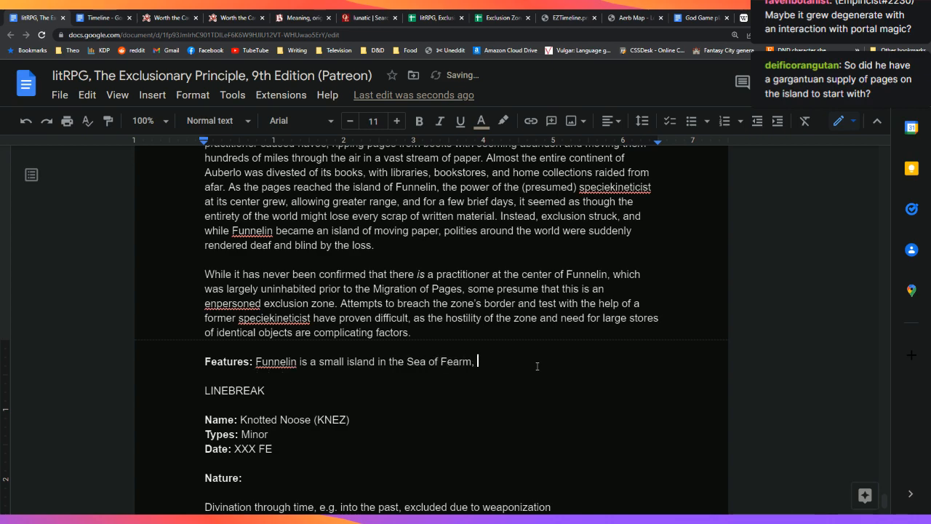
Close the Isaac Newton Wikipedia page and recheck Funnelin's surroundings on the Aerb map
left_click(743, 18)
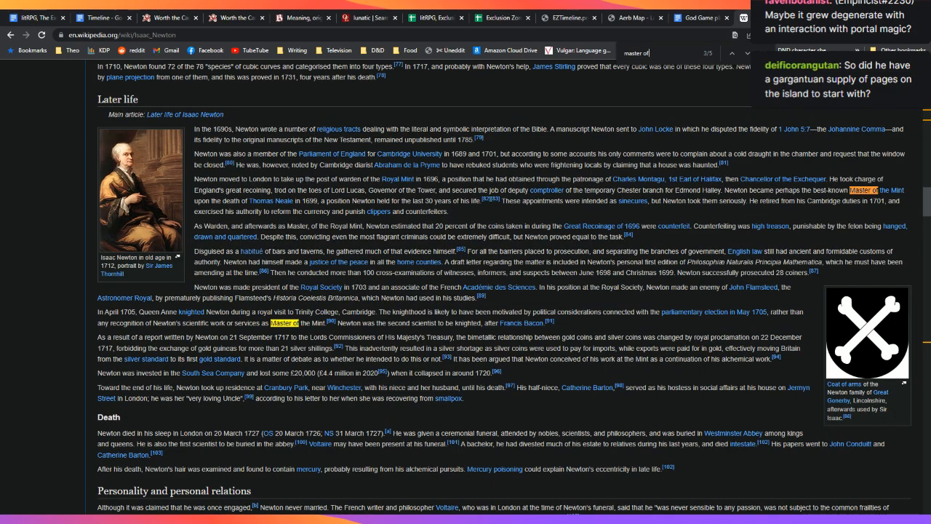
left_click(700, 17)
left_click(792, 17)
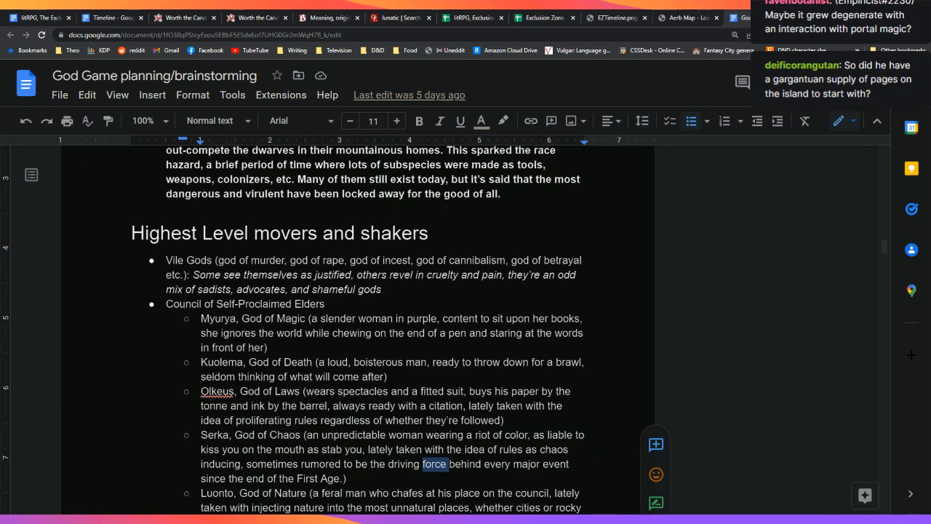
left_click(678, 18)
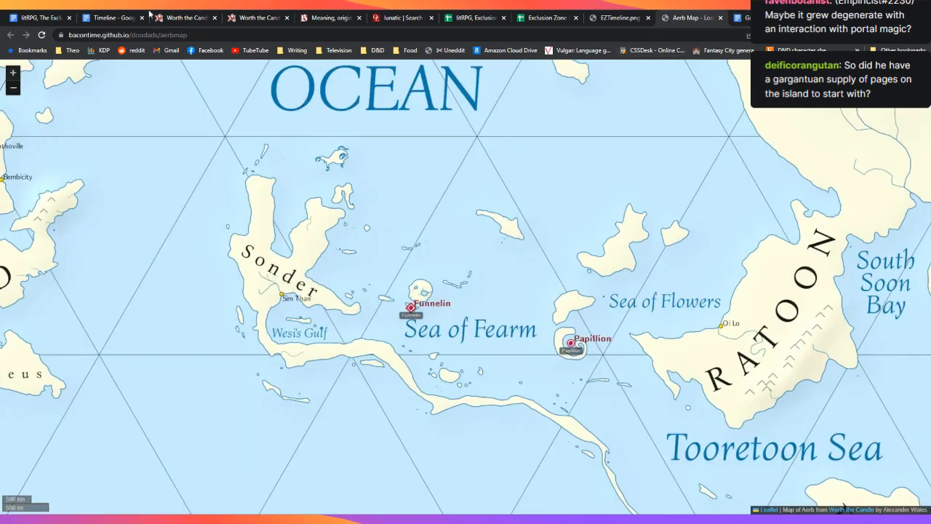
left_click(13, 18)
Continue the Features text after "Sea of Fearm," with "subtropical and with generally pleasant weather. At any given time,"
scroll(634, 438, "down", 1)
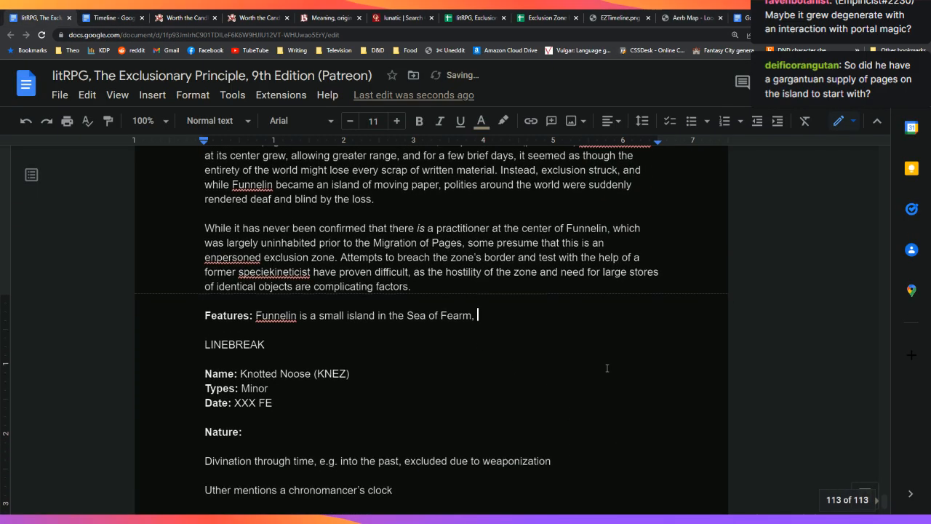
left_click(564, 320)
left_click(574, 312)
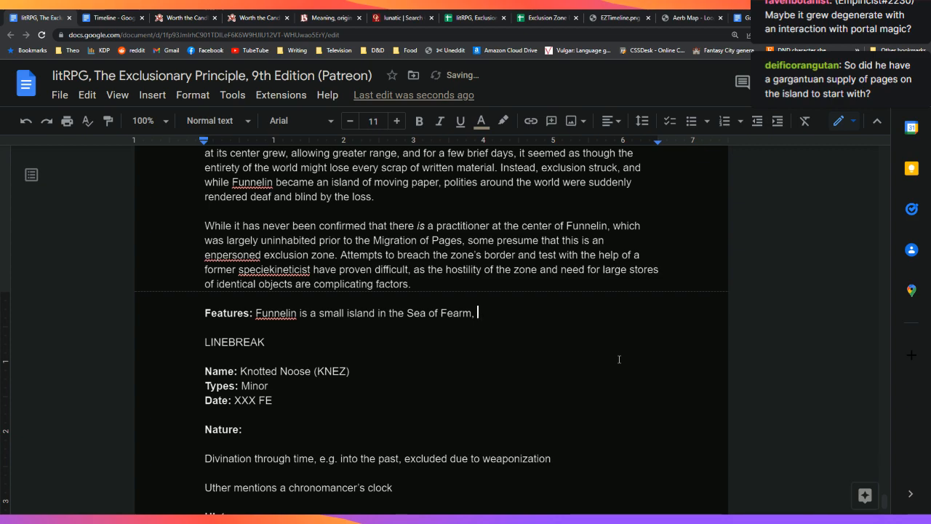
type("subtropical and")
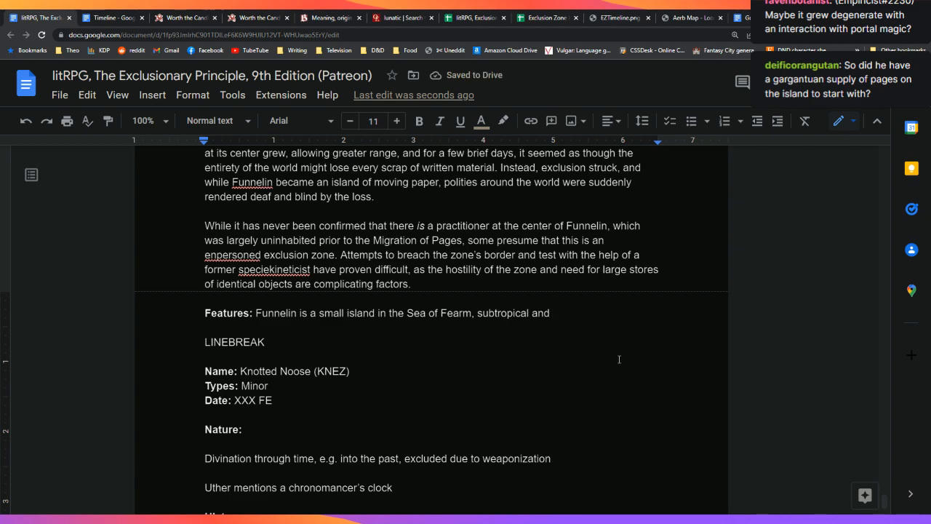
type("with generally l")
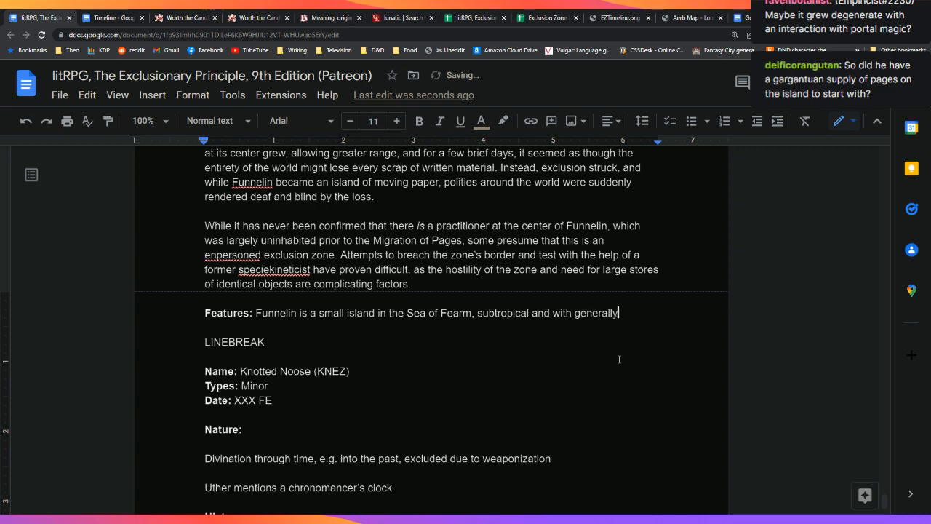
key("BackSpace")
type("opl")
key("BackSpace")
key("BackSpace")
key("BackSpace")
type("pleasant we")
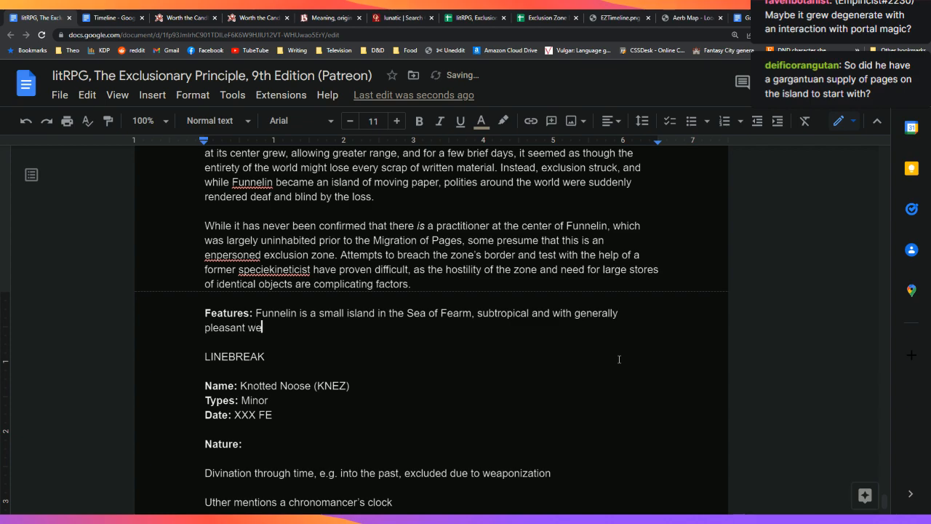
type("ather. At any given time, ")
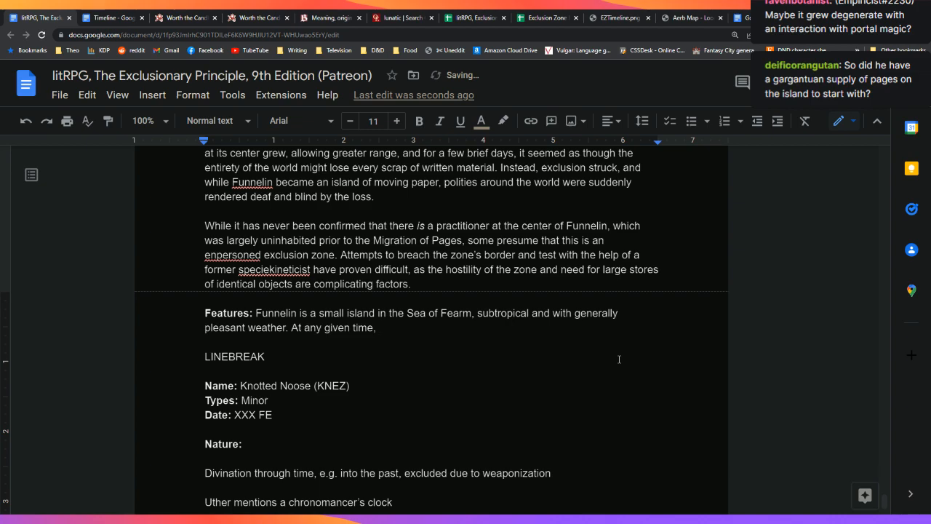
Extend the Features text with "millions of sheets of paper flock around the island, and"
type("millions of sheet")
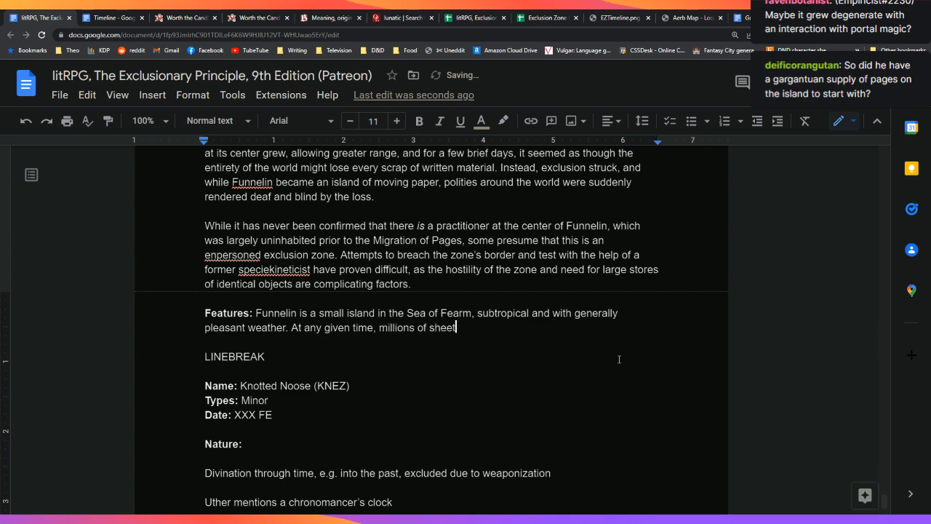
type("s of paper flock around the is")
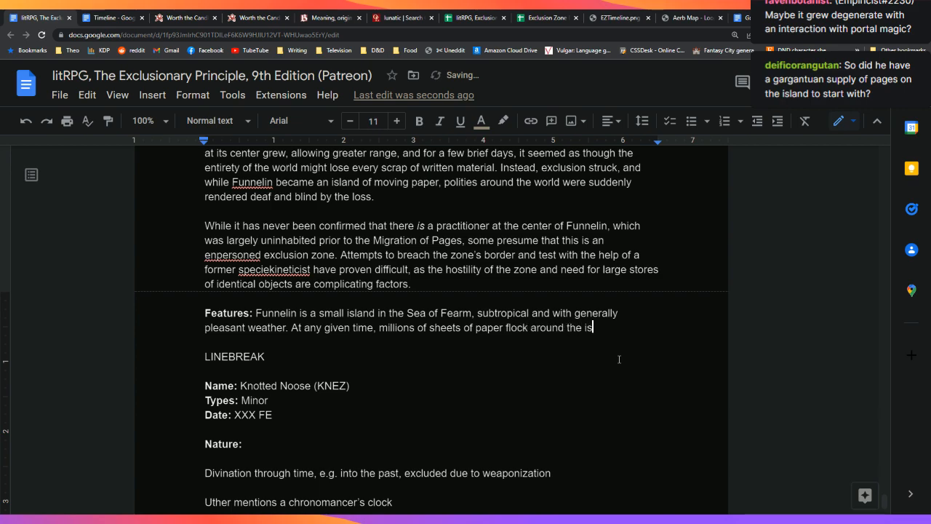
type("land, and")
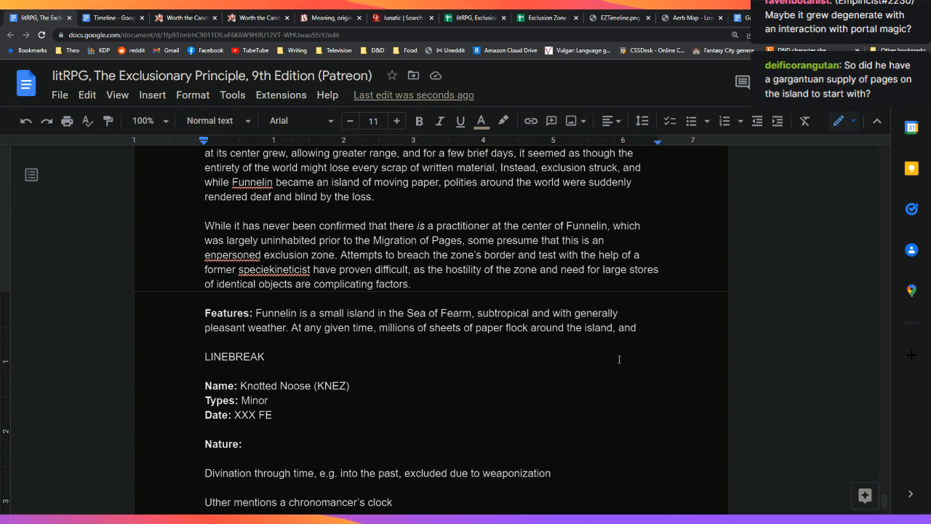
key("BackSpace")
key("BackSpace")
key("BackSpace")
type("suvery")
key("BackSpace")
key("BackSpace")
key("BackSpace")
key("BackSpace")
key("BackSpace")
key("BackSpace")
type("presum")
key("BackSpace")
key("BackSpace")
key("BackSpace")
key("BackSpace")
key("BackSpace")
key("BackSpace")
Continue the Features text after "around the island," with "and if anyone breaches the borders of the zone, they will descend with incredible speed,"
type("and if any")
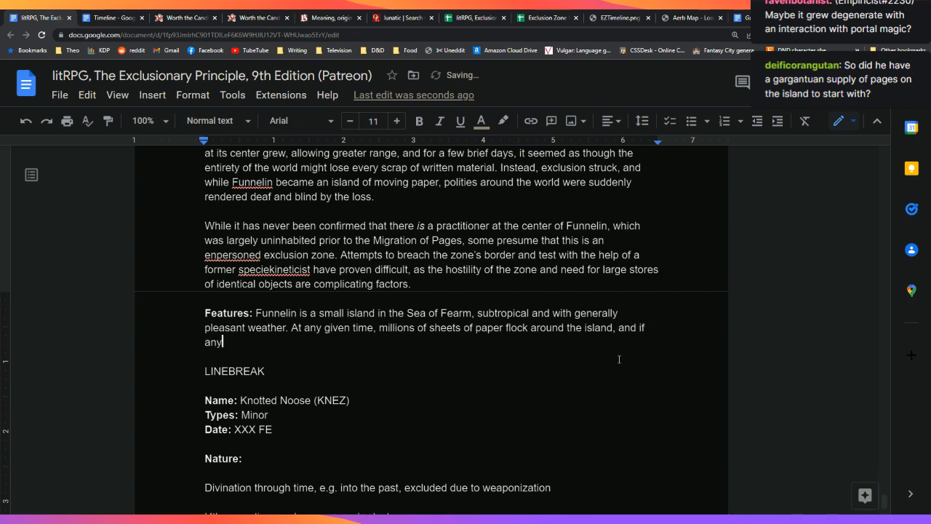
type("one breaches the borders of the zone, they will")
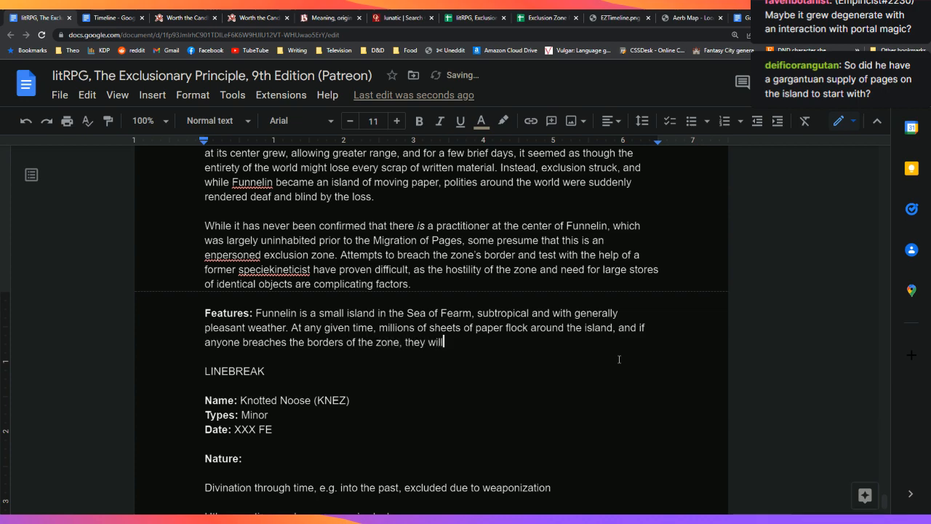
type(" descend with incredibly")
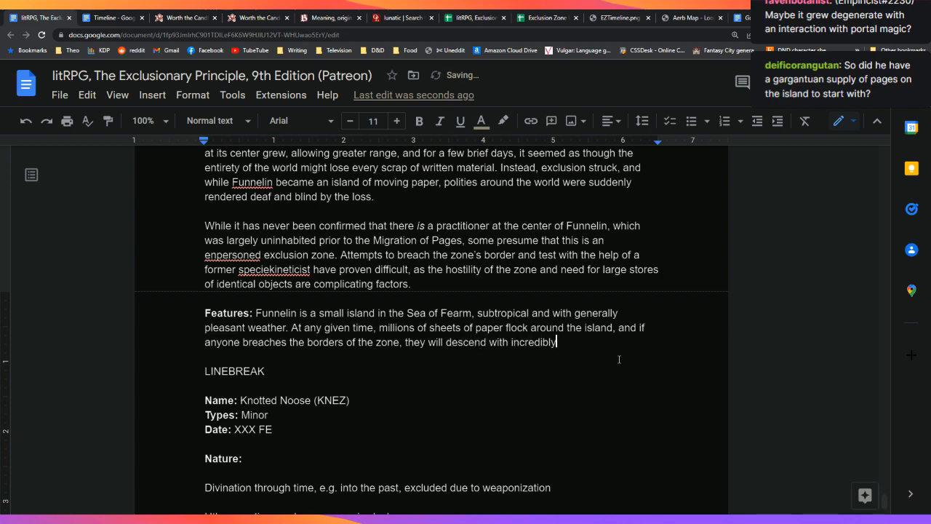
key("BackSpace")
type("e speed,")
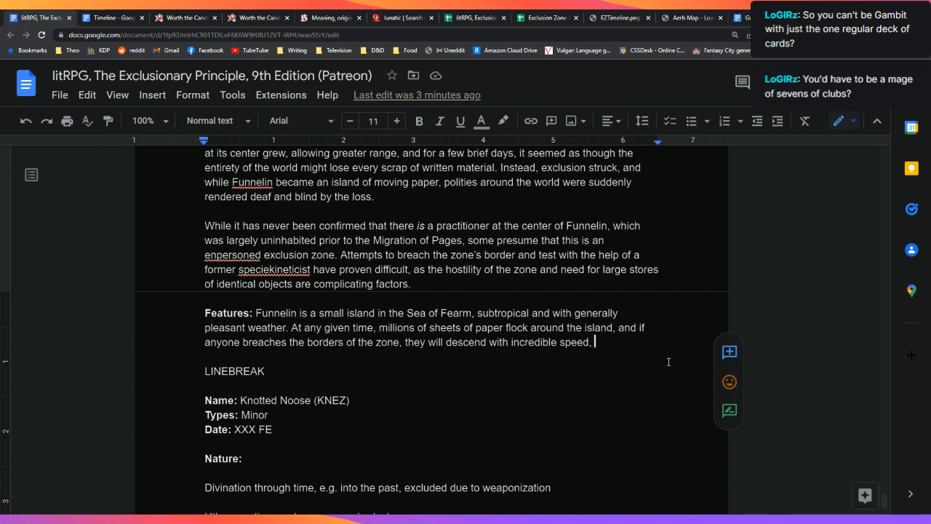
type("slicing")
key("BackSpace")
key("BackSpace")
key("BackSpace")
key("BackSpace")
key("BackSpace")
key("BackSpace")
key("BackSpace")
type("pi")
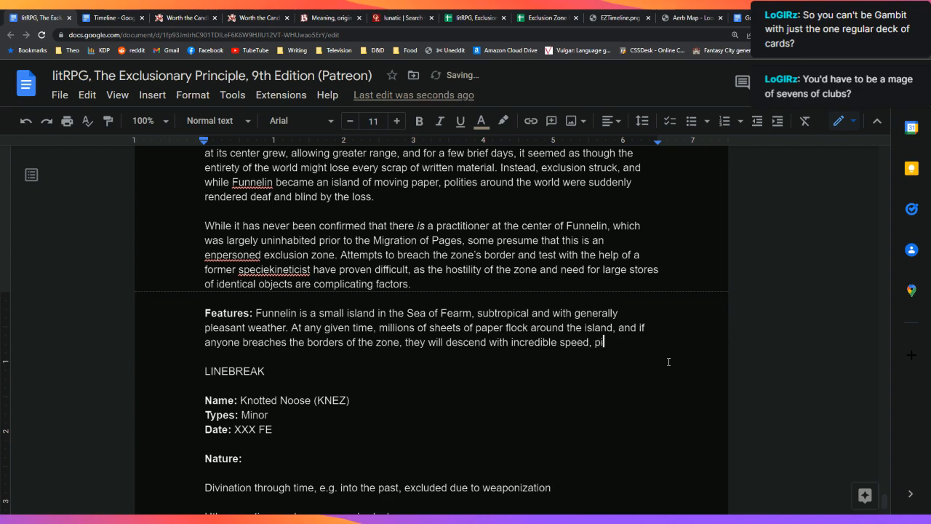
type("ercing through")
key("BackSpace")
key("BackSpace")
key("BackSpace")
key("BackSpace")
key("BackSpace")
key("BackSpace")
key("BackSpace")
key("BackSpace")
key("BackSpace")
key("BackSpace")
key("BackSpace")
key("BackSpace")
key("BackSpace")
key("BackSpace")
key("BackSpace")
key("BackSpace")
Finish the Features sentence with "folded up to pierce through armor or coming in by the edge to slice through flesh."
type("folded up to piercing")
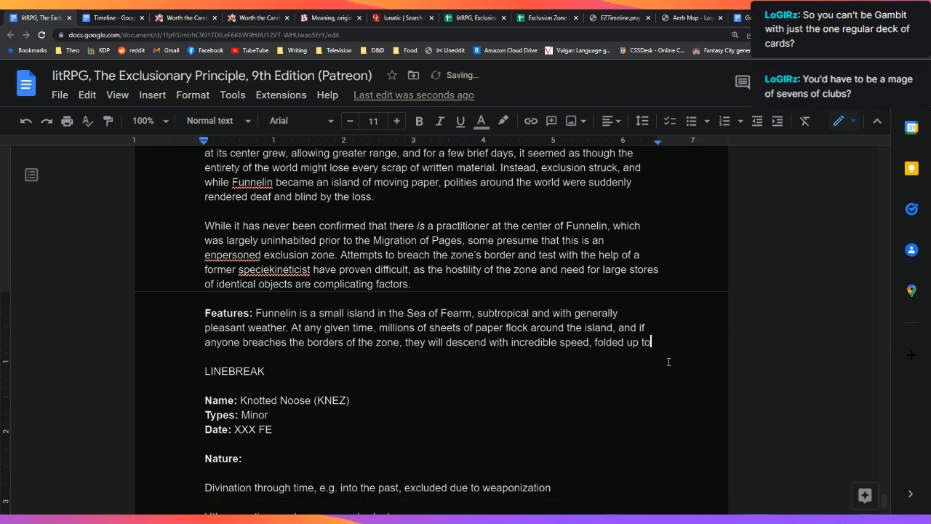
key("BackSpace")
key("BackSpace")
key("BackSpace")
type("e through armor or coming in ")
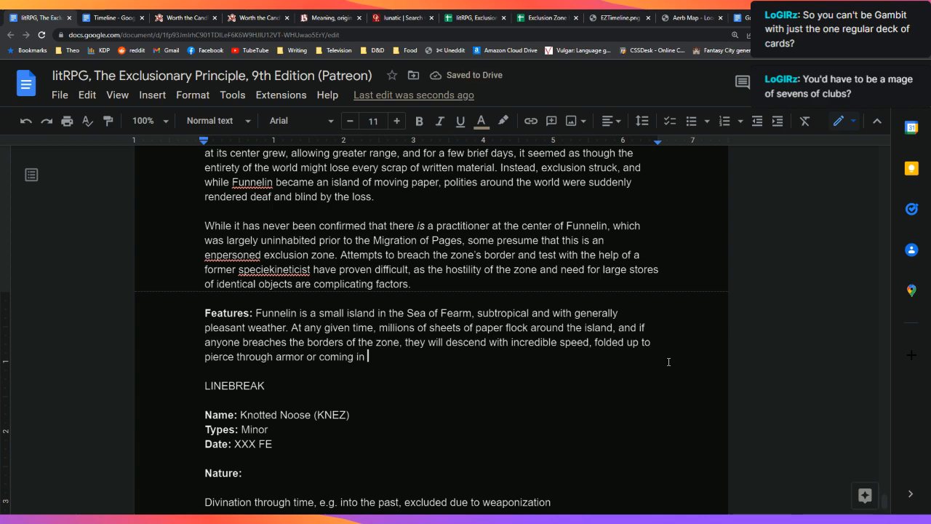
type("by the edge to slice through flesh. The")
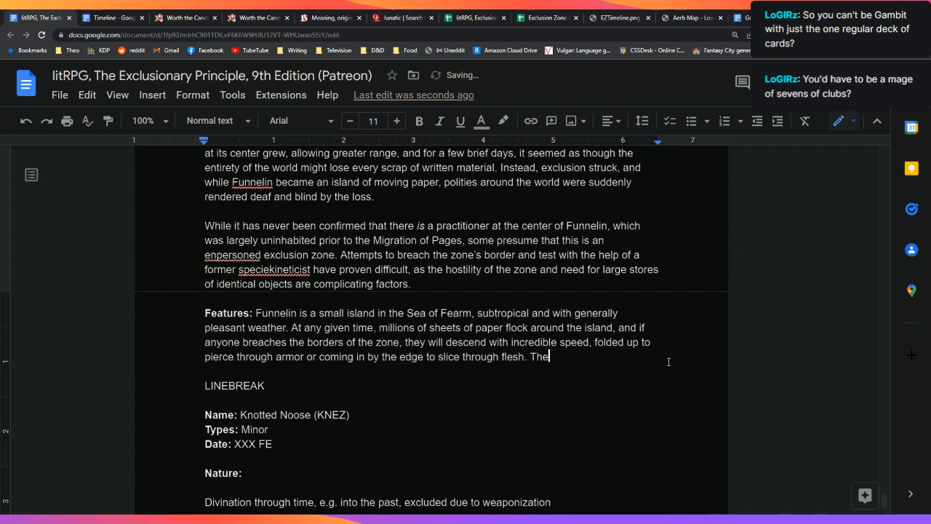
Complete the next Features sentence as "The velocity of these pieces of paper exceeds that of a bullet leaving a rifle."
type(" velocity ")
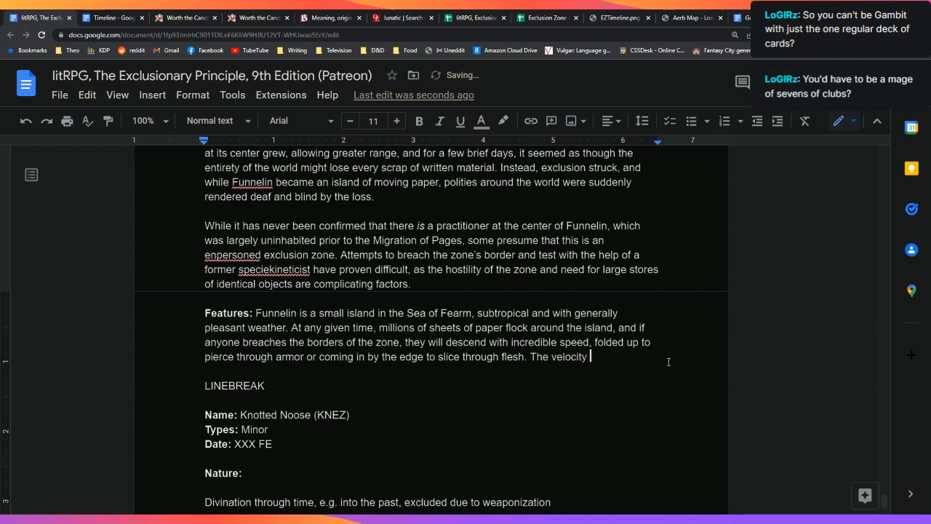
type("of these piec")
key("BackSpace")
key("BackSpace")
key("BackSpace")
type("ieces of paper ")
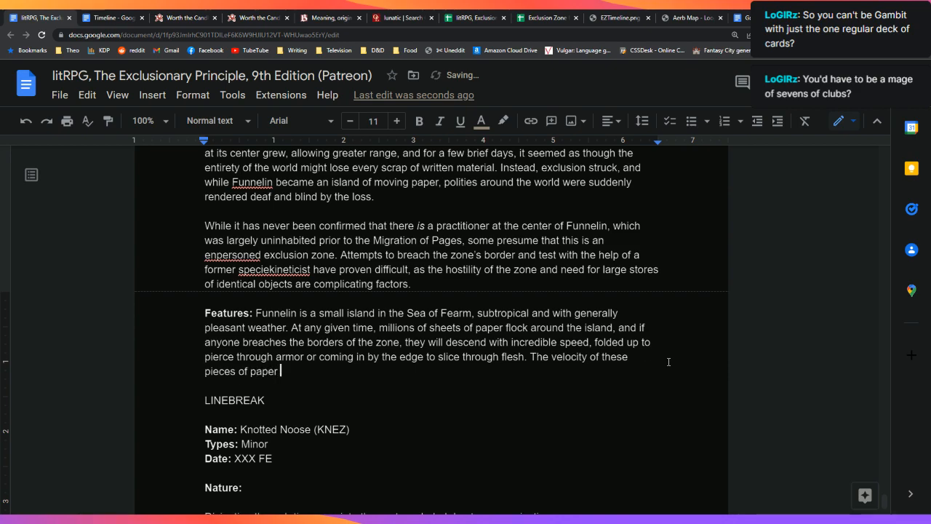
type("exceeds that of a")
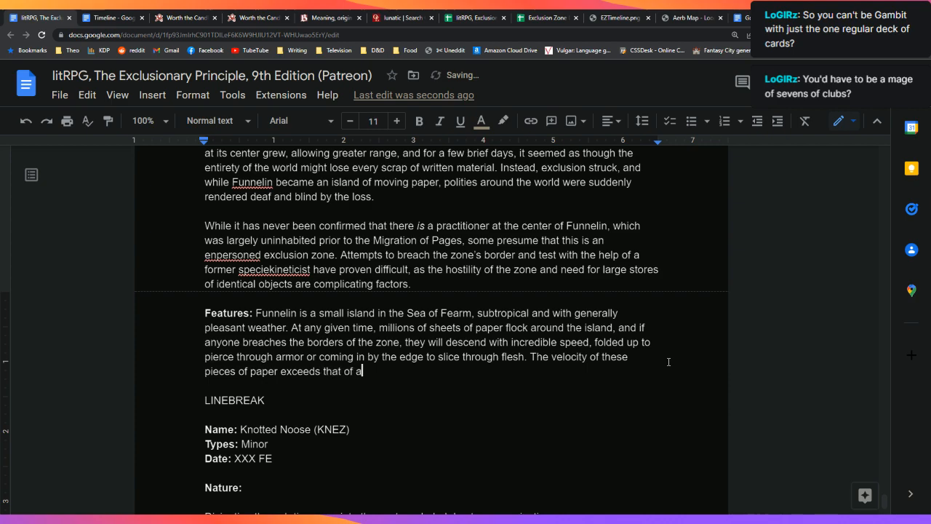
type(" bullet leaving a rifle.")
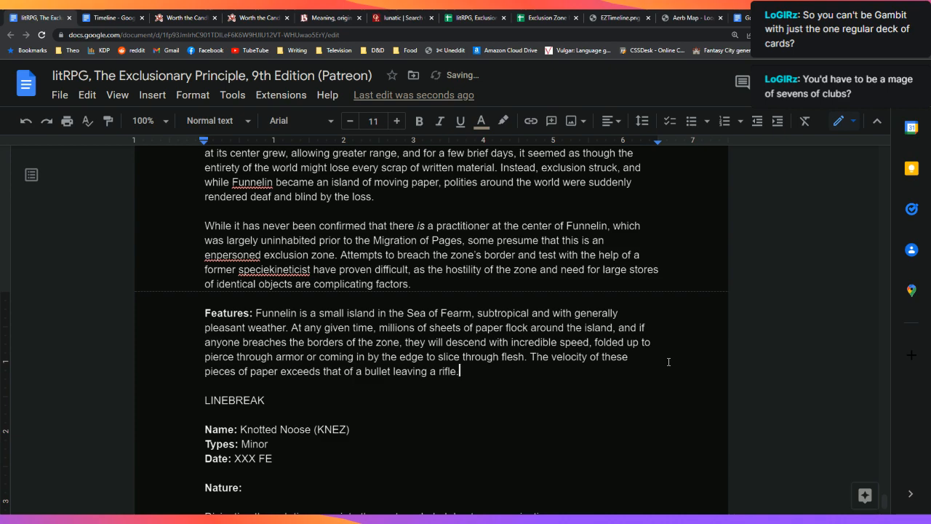
Start a new paragraph in the Features section with "Who or what lies at the interior of the island is unknown,"
key("Return")
key("Return")
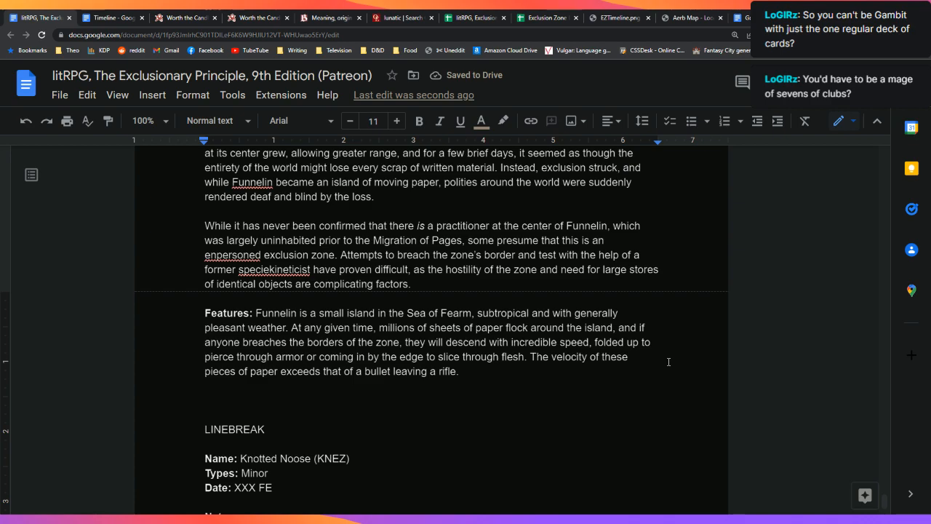
type("What lies at t")
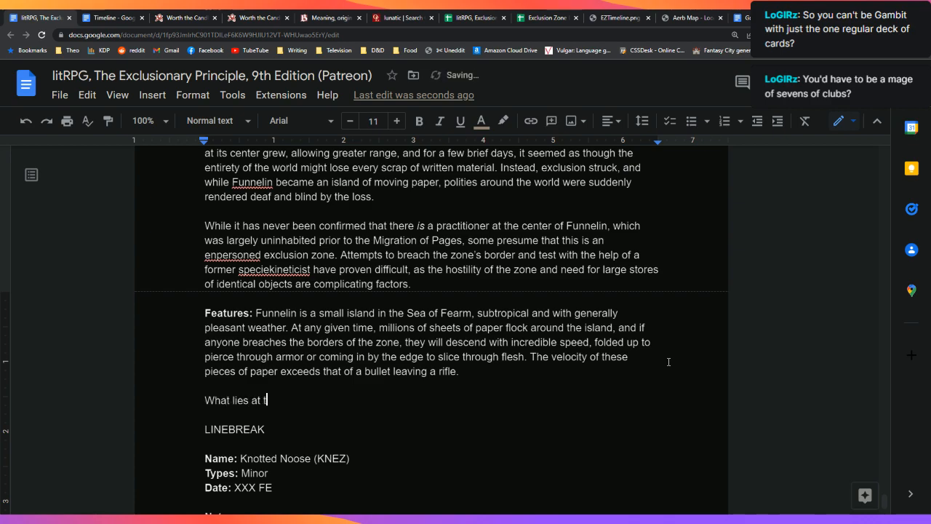
type("he interior of the")
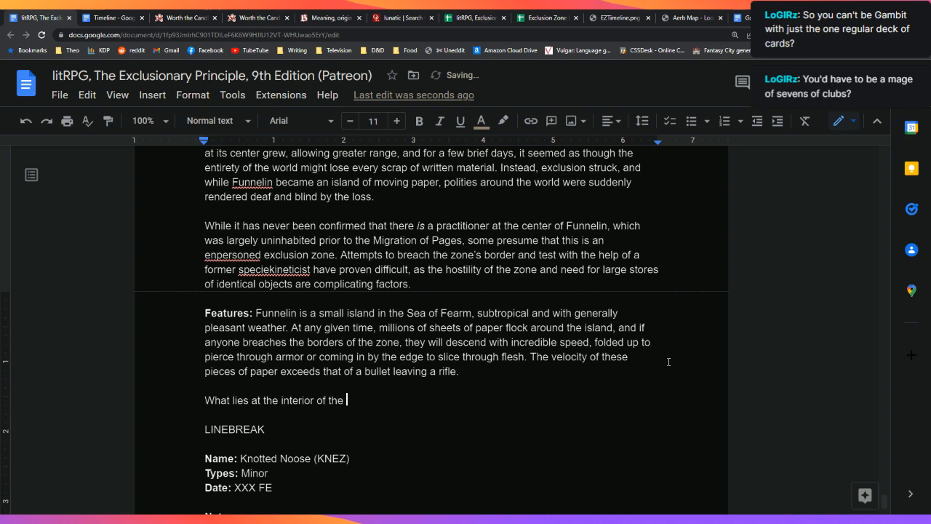
key("ctrl+BackSpace")
key("ctrl+BackSpace")
key("ctrl+BackSpace")
key("ctrl+BackSpace")
key("BackSpace")
key("BackSpace")
key("BackSpace")
type("o o")
type("r what lies at")
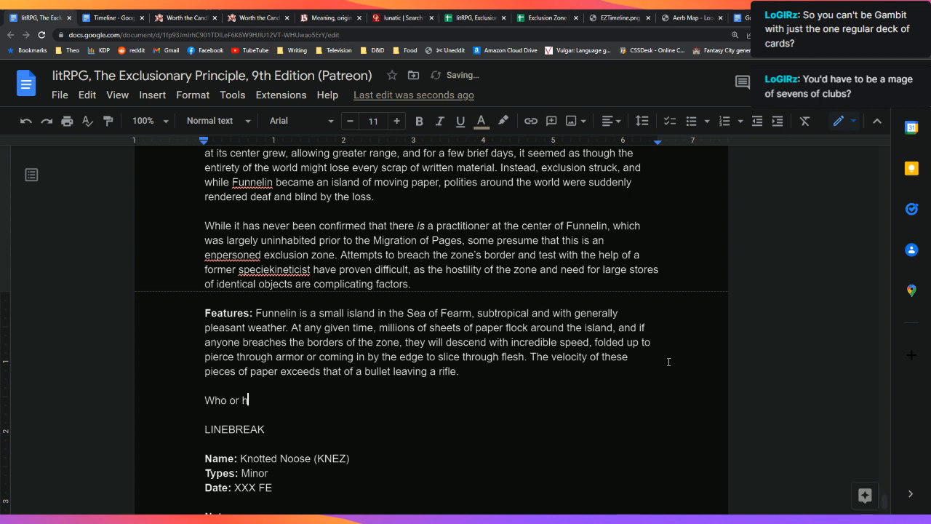
type(" the ")
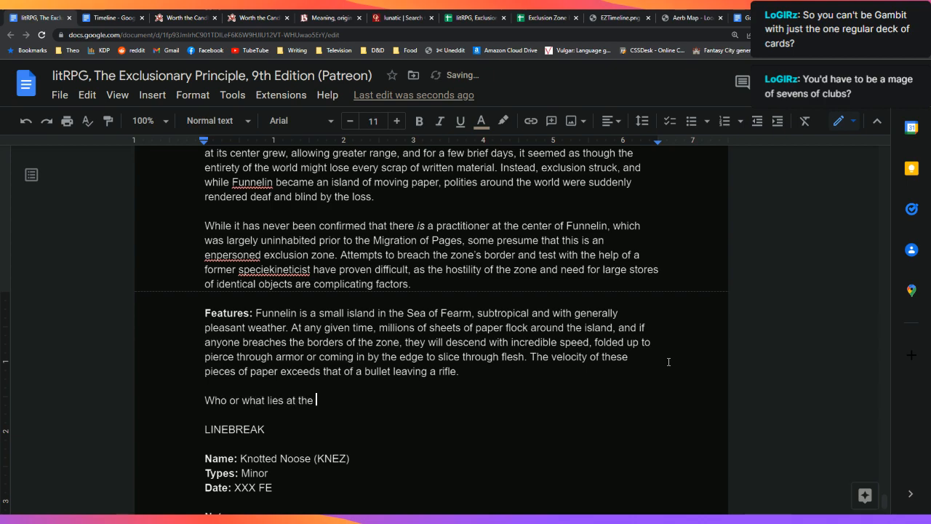
type("interior of the isal")
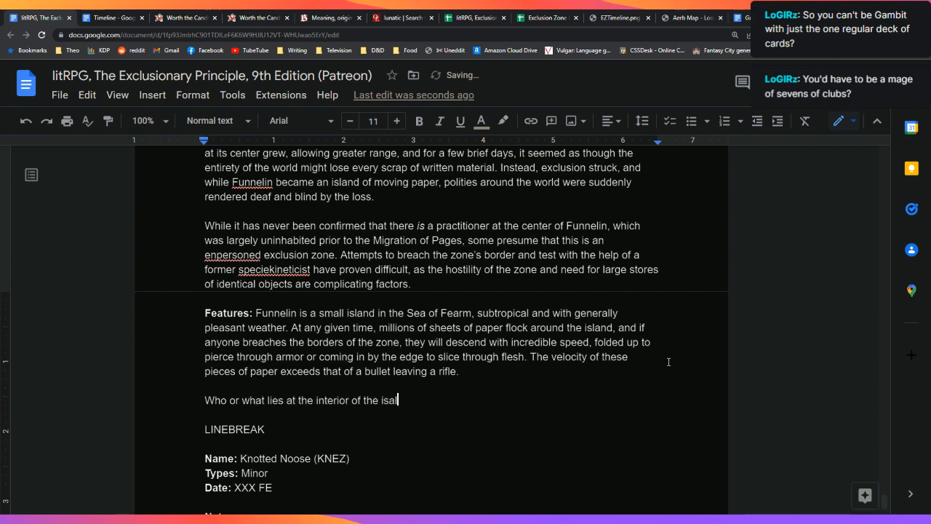
key("BackSpace")
key("BackSpace")
type("land is unknown, and the purpo")
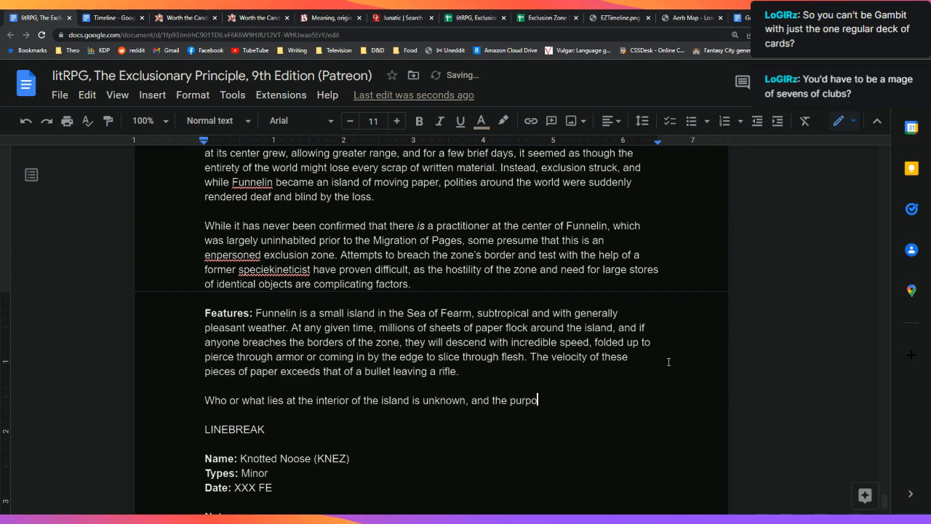
Complete the sentence with "and the purpose for their book pilfering is also unknown.", putting "also" in italics
type("se for their book pl")
type("lfering is")
key("ctrl+i")
type("also")
key("ctrl+i")
type("unknown.")
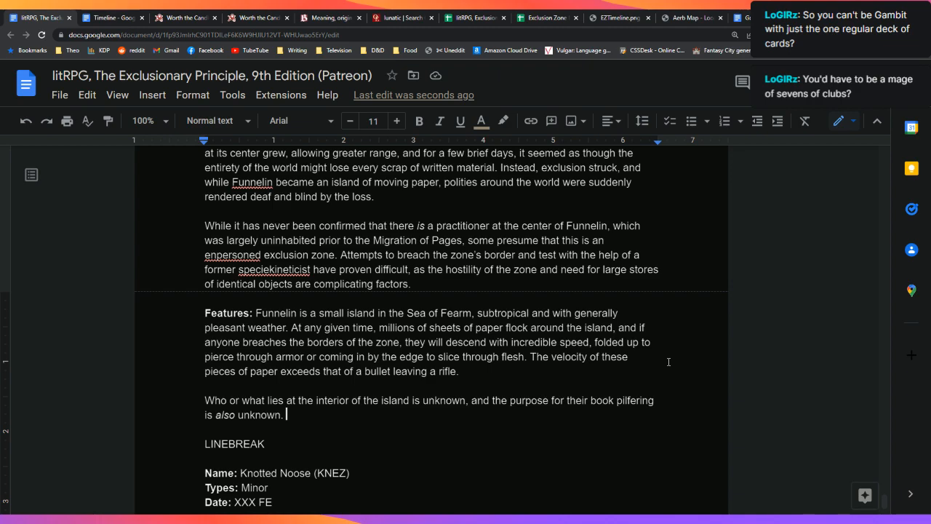
Add "If the zone is enpersoned, no one has yet been able to prove it, and" to the paragraph
type("If th")
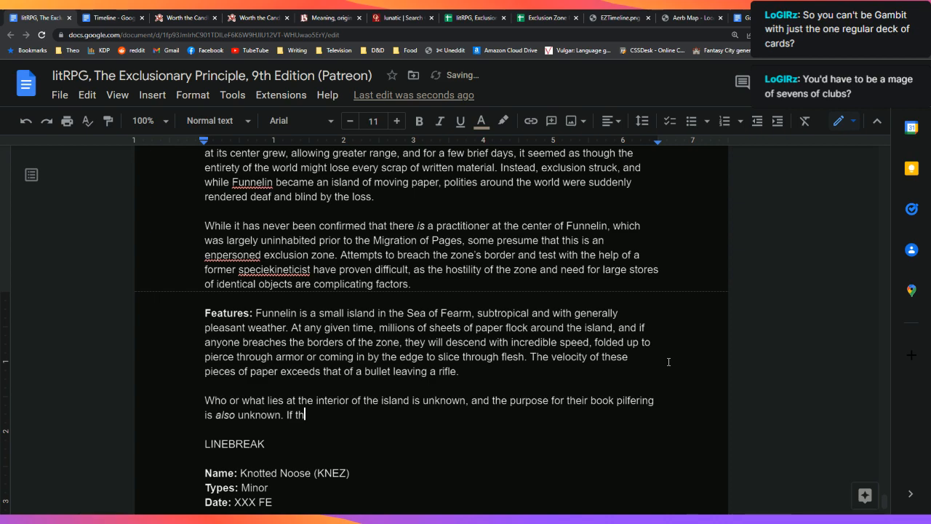
type("e zone is enpersone")
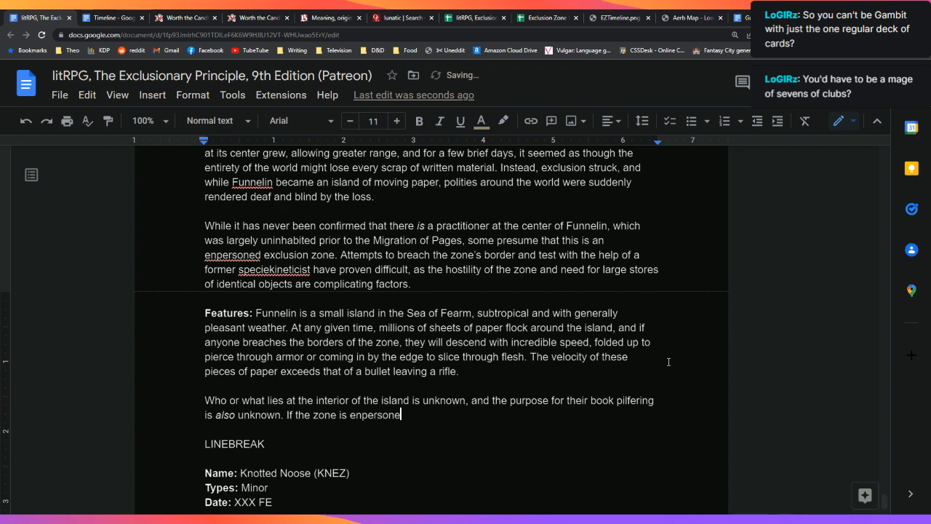
type("d, no one has ")
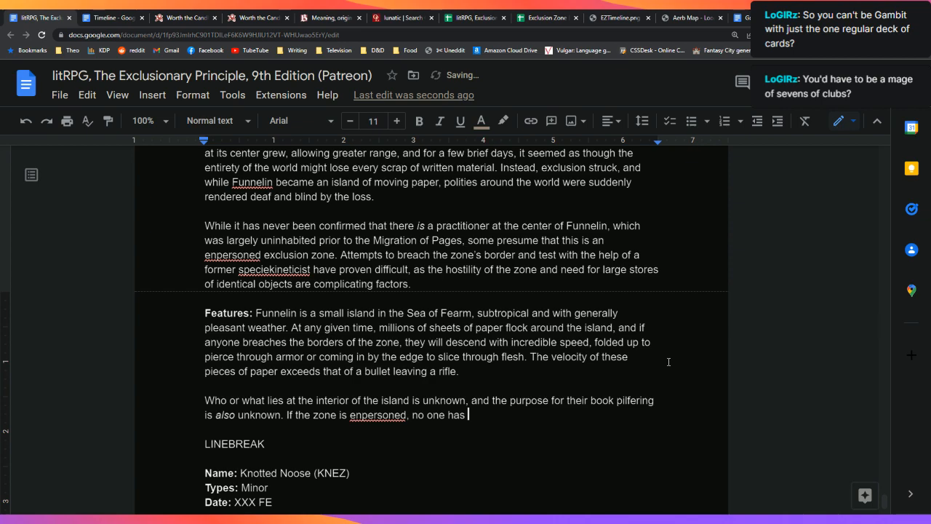
type("yet been able to prov")
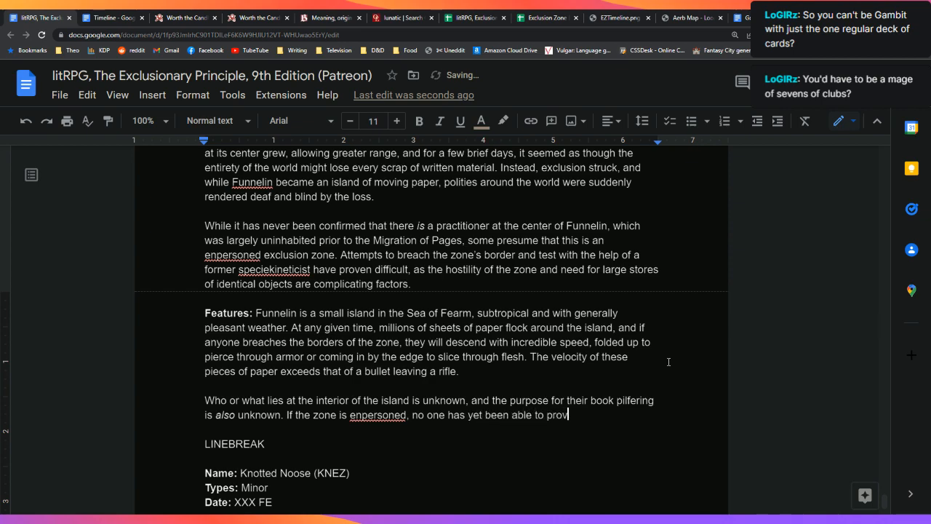
type("e it, and ")
Continue the sentence with "given how long the zone has stayed standing,"
type("if")
key("BackSpace")
key("BackSpace")
type("given how long the s")
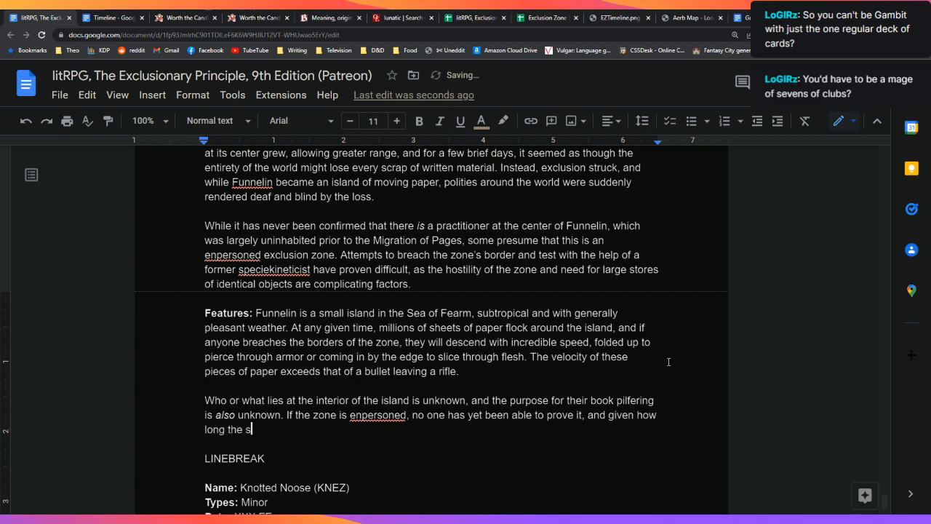
key("BackSpace")
type("zone has stayed standing,")
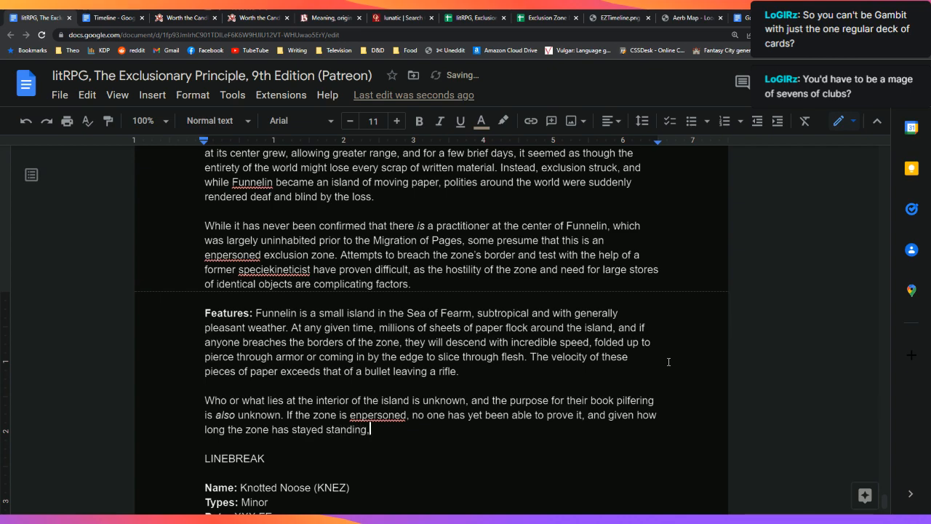
Replace "stayed standing," with "stayed active," and finish the sentence with "it would necessarily be one of the long-lived species."
key("BackSpace")
key("BackSpace")
key("BackSpace")
key("BackSpace")
key("BackSpace")
key("BackSpace")
key("BackSpace")
key("BackSpace")
key("BackSpace")
key("BackSpace")
key("BackSpace")
key("BackSpace")
key("BackSpace")
key("BackSpace")
key("BackSpace")
key("BackSpace")
key("BackSpace")
type("stayed active, it would necessarily b")
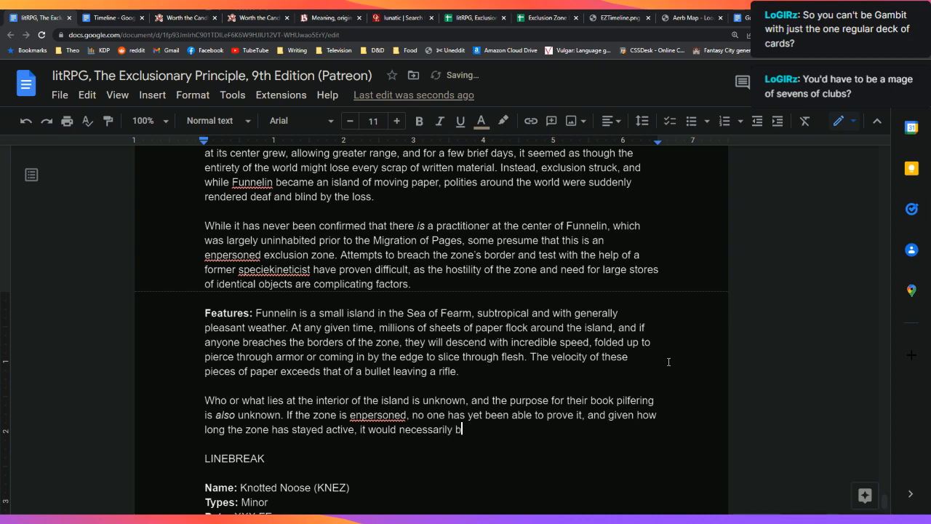
type("e a")
key("BackSpace")
type("one of the long-lived species.")
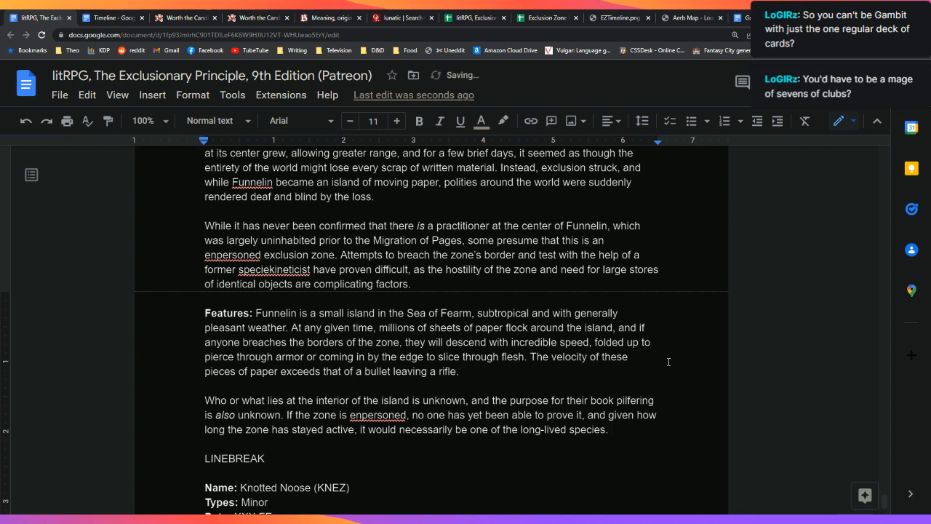
Add "The zone has not appeared to slow or stop at any time," to the paragraph about the island's interior
type(". The ")
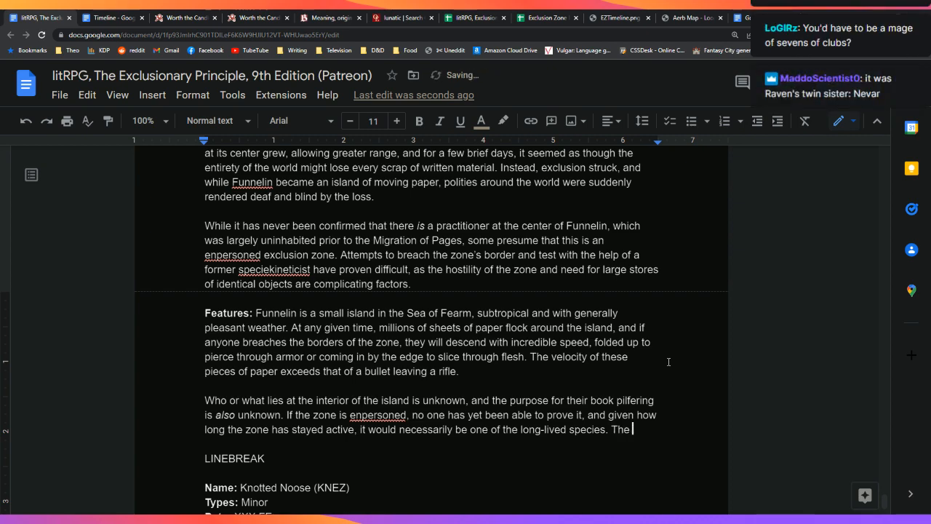
type("zone has not ap")
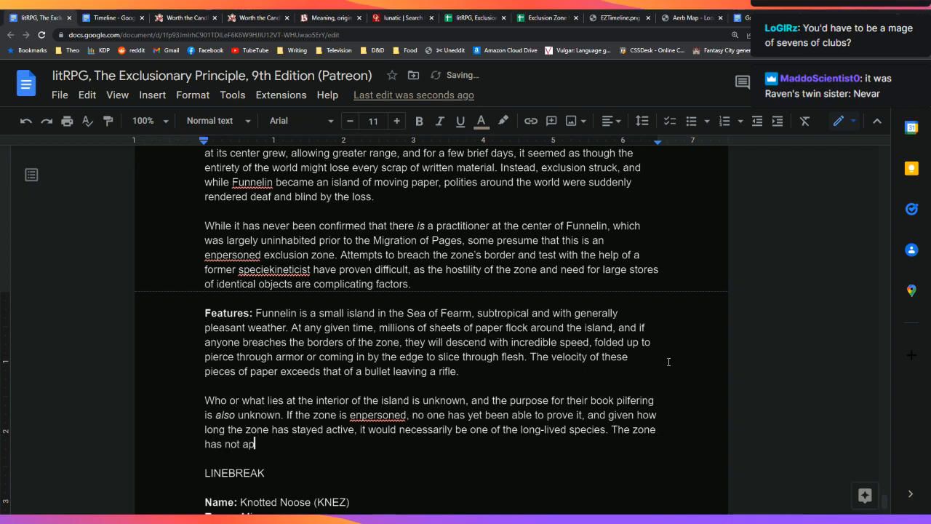
type("peared to slow or stop")
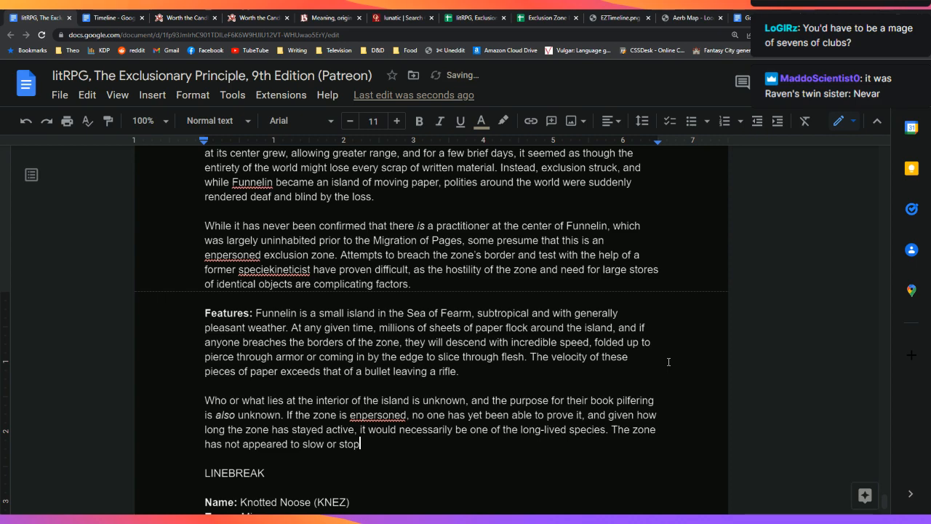
type(" at any time.")
Finish the sentence with "leading to some speculation that the potential enpersoned being does not need to sleep."
type(" leading t")
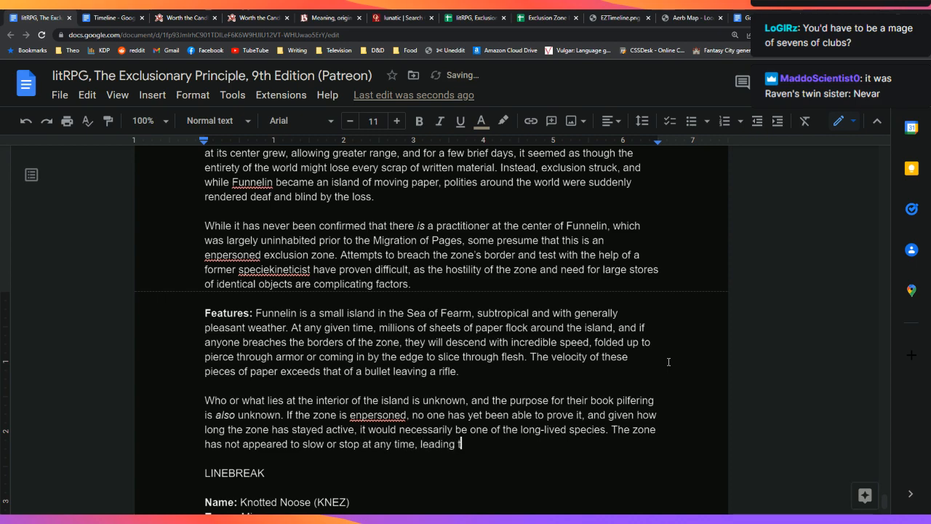
type("o some speculation that ")
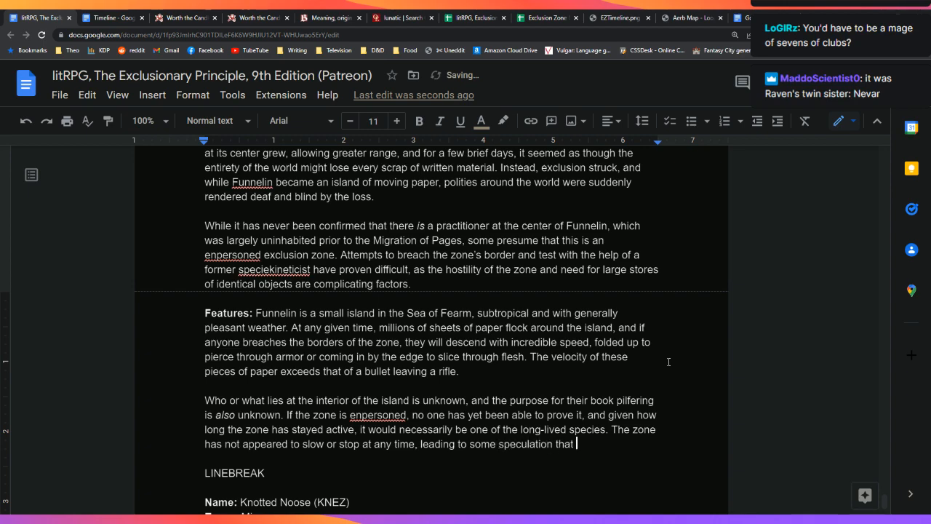
type("the potent")
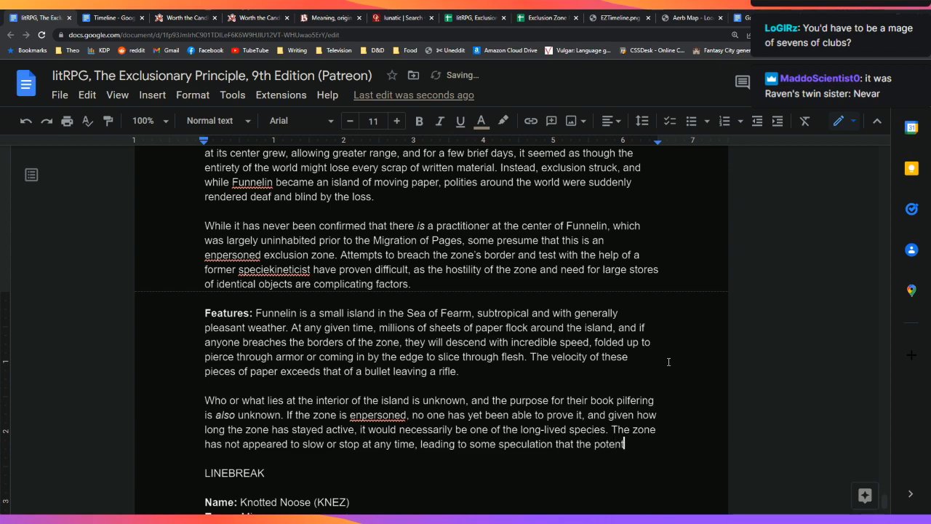
type("ial enperson")
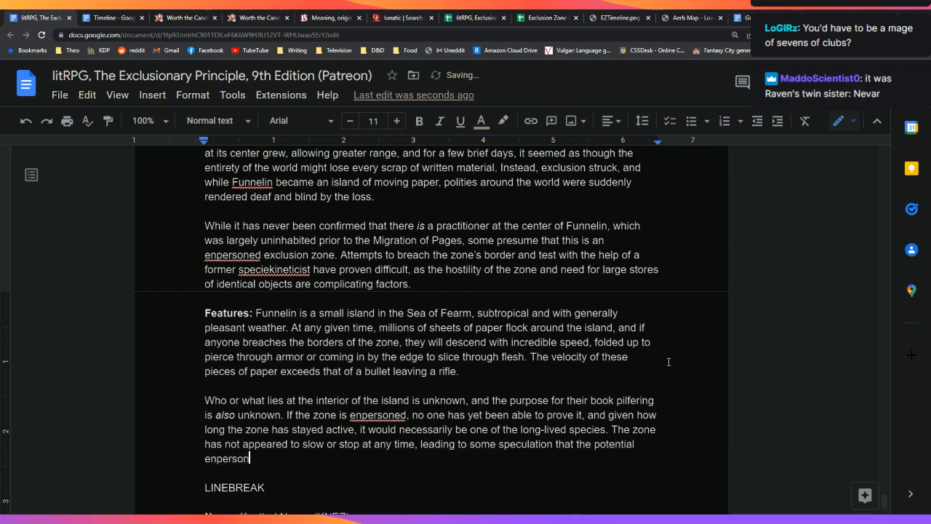
type("ed being doe")
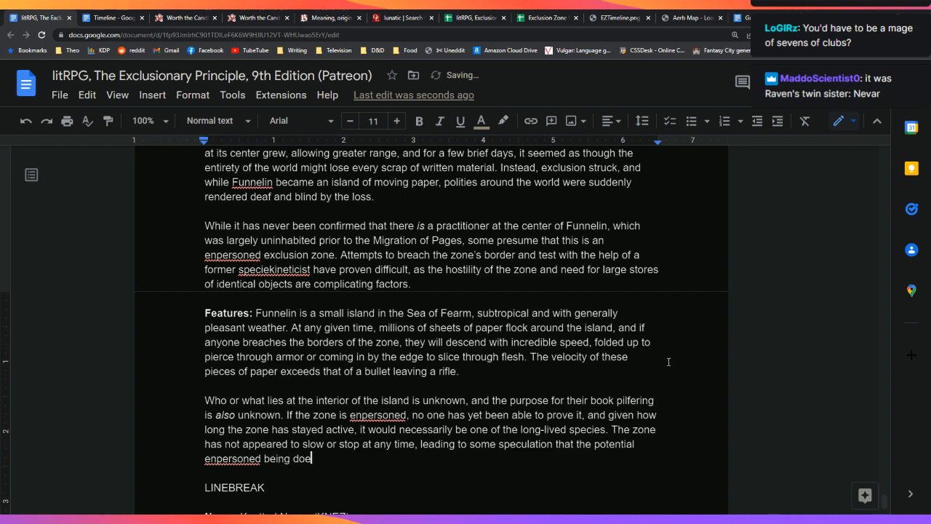
type("s not need to sleep")
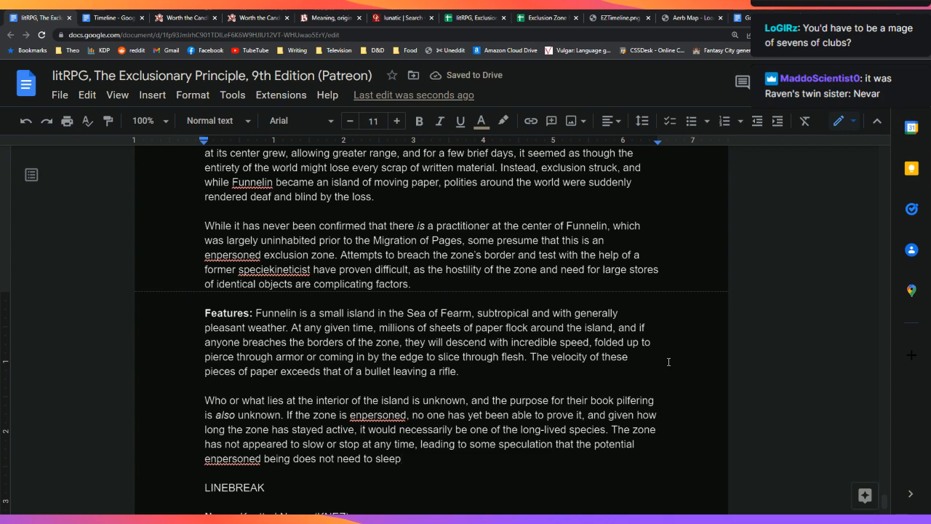
type(".")
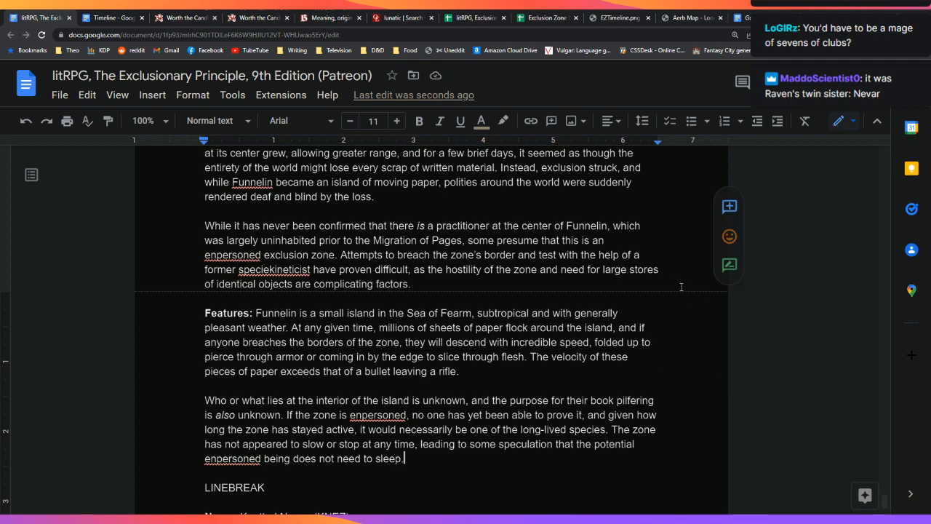
Replace the final period with ", and contrarily, to speculation that the magic has"
scroll(659, 359, "down", 2)
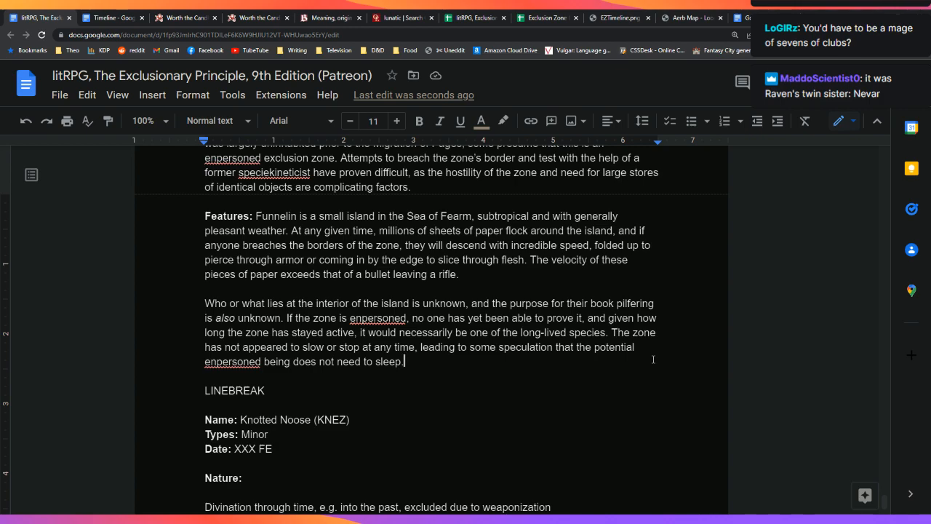
key("BackSpace")
type(", and con")
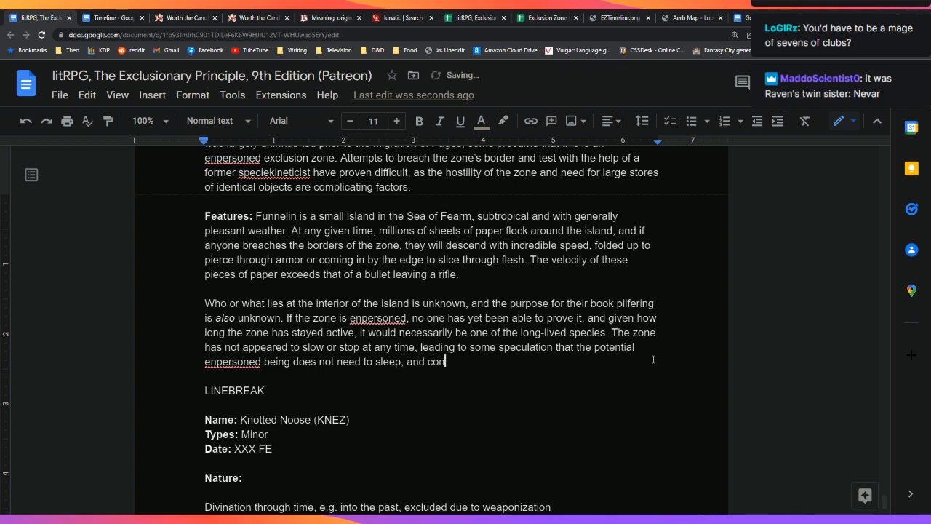
type("trarily, to specula")
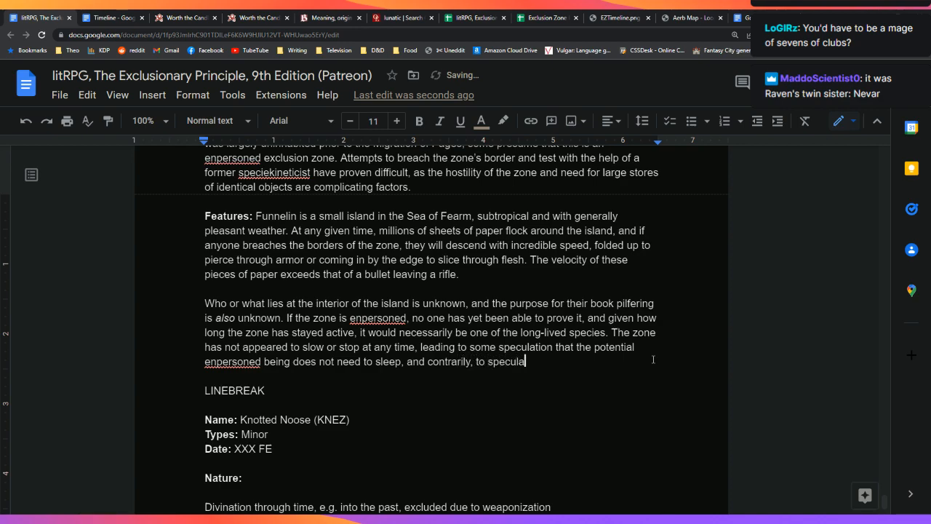
type("tion that the magic ahs b")
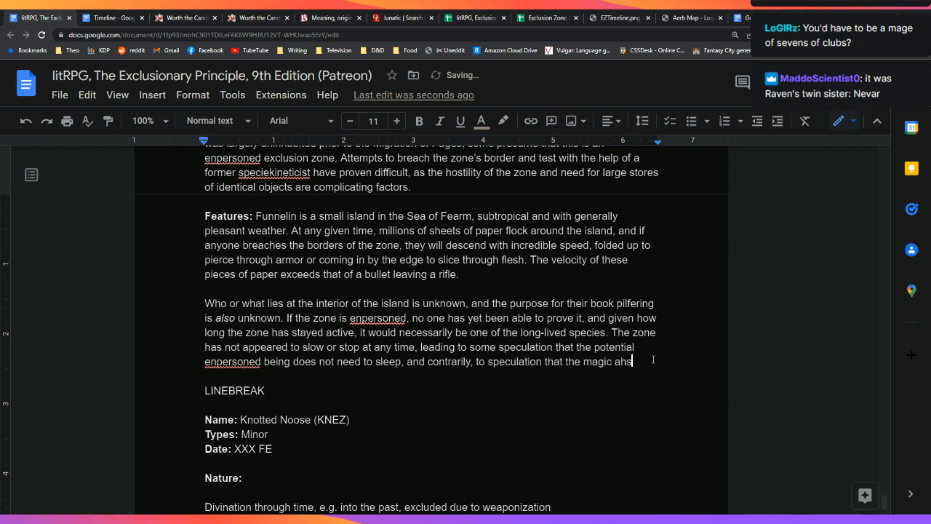
key("BackSpace")
key("BackSpace")
key("BackSpace")
key("BackSpace")
key("BackSpace")
type("has been")
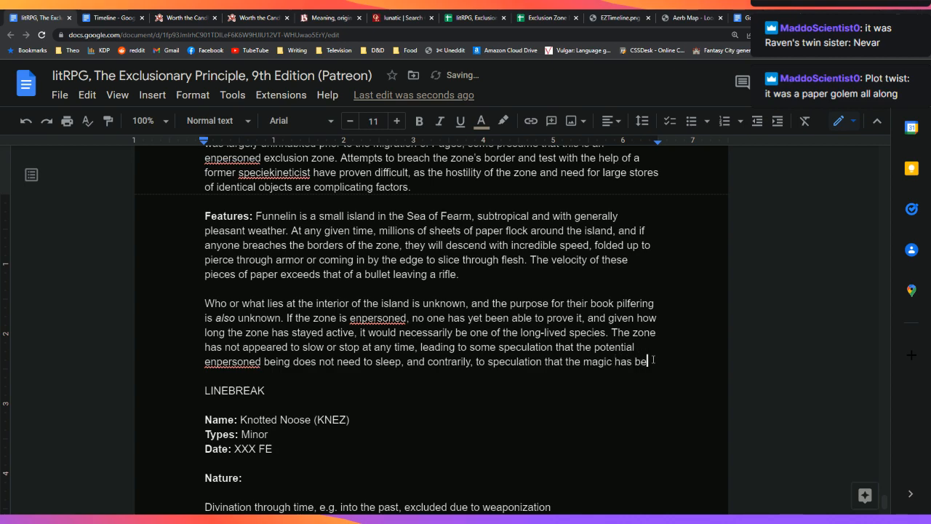
Complete the speculation about the magic with "somehow been detached from a person."
key("BackSpace")
key("BackSpace")
key("BackSpace")
key("BackSpace")
key("BackSpace")
type("somehow been ")
type("detatech")
key("BackSpace")
key("BackSpace")
key("BackSpace")
key("BackSpace")
type("tached from a person.")
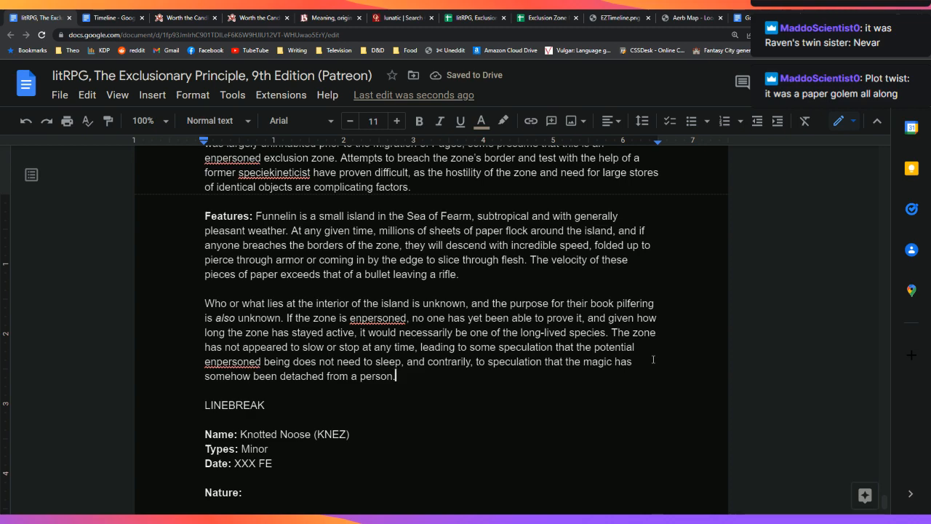
Start a new paragraph with "While the exclusion zone is relatively innocuous,"
key("Return")
key("Return")
type("While the ")
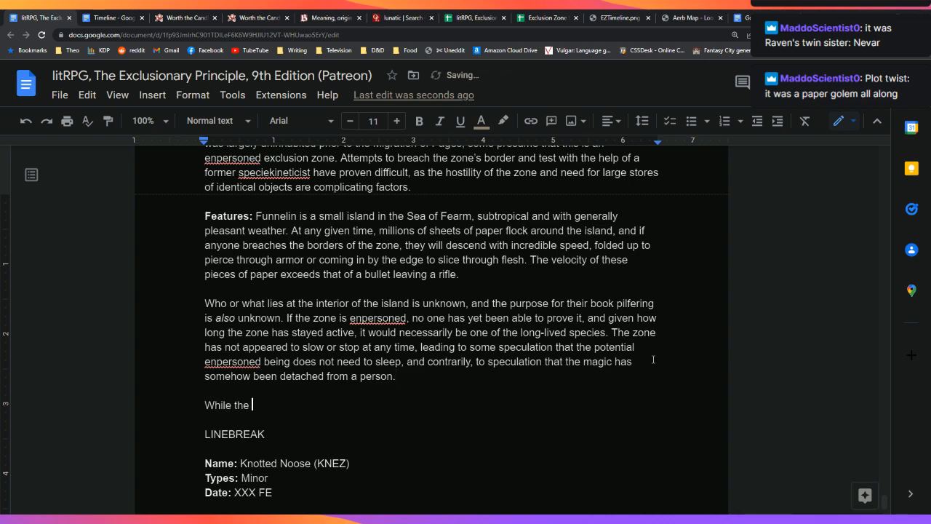
type("exclusion zone is relatively ino")
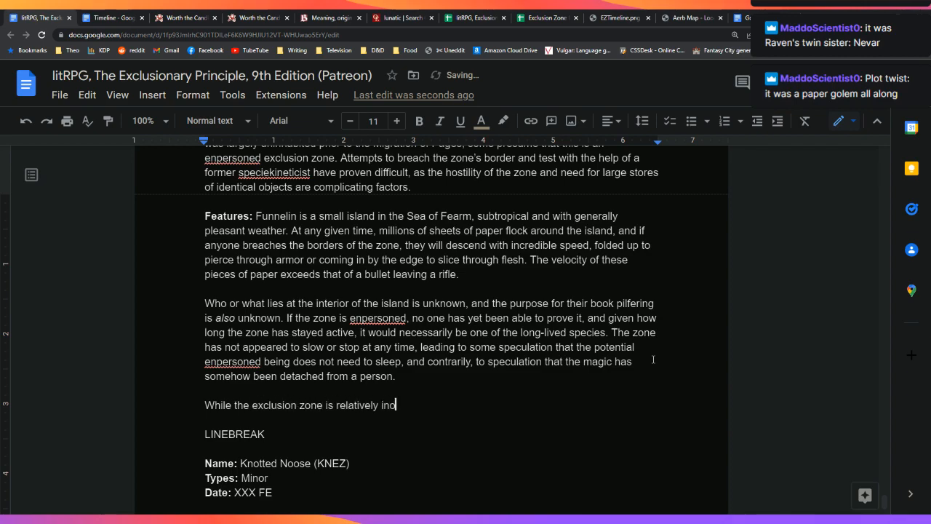
key("BackSpace")
type("nocuous,")
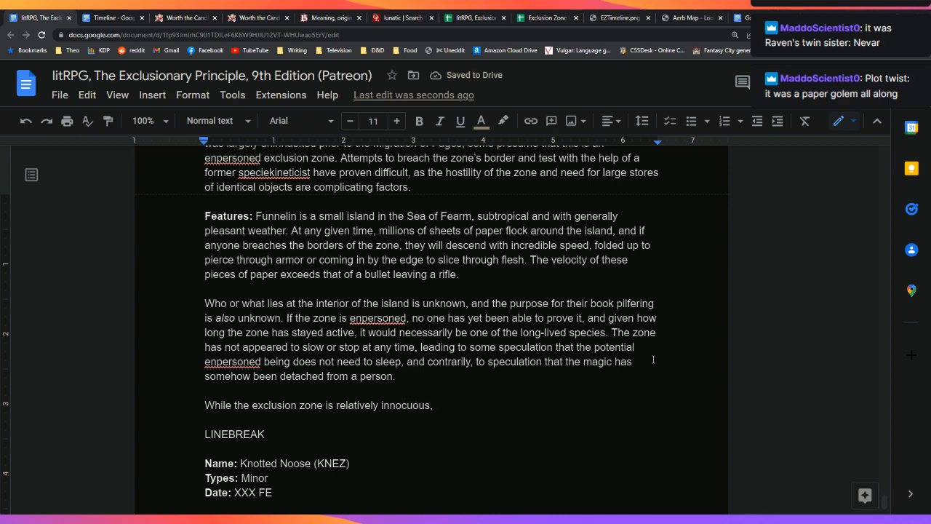
Extend the clause after "innocuous" with "at present, and", moving the comma behind "present"
key("BackSpace")
key("BackSpace")
type("at present")
type(", the n")
key("BackSpace")
key("BackSpace")
key("BackSpace")
key("BackSpace")
key("BackSpace")
type("and its")
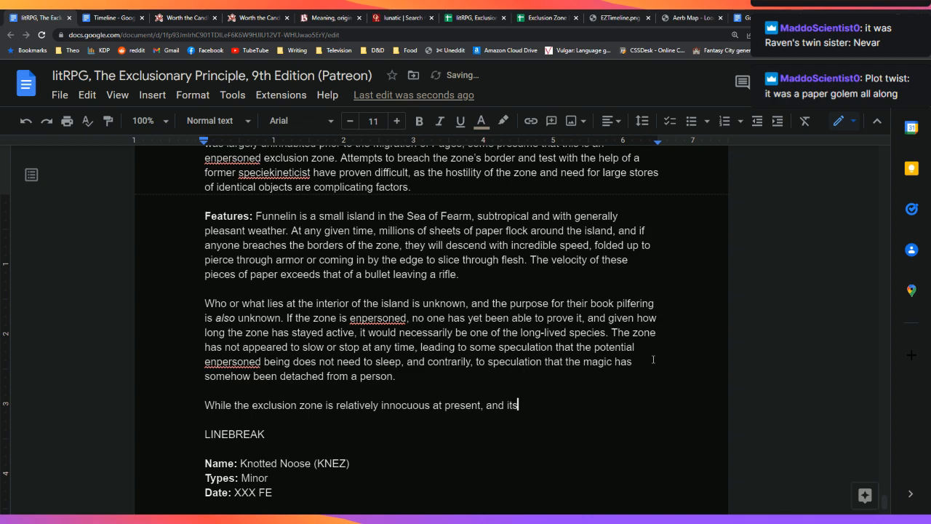
type(" creation was a calamit")
key("BackSpace")
key("BackSpace")
key("BackSpace")
key("BackSpace")
key("BackSpace")
key("BackSpace")
key("BackSpace")
key("BackSpace")
key("BackSpace")
key("BackSpace")
key("BackSpace")
key("BackSpace")
key("BackSpace")
key("BackSpace")
key("BackSpace")
key("BackSpace")
key("BackSpace")
key("BackSpace")
key("BackSpace")
key("BackSpace")
key("BackSpace")
key("BackSpace")
key("BackSpace")
key("BackSpace")
key("BackSpace")
Continue the sentence with "the inciting incident largely a matter of property damage and theft as books and pages flew toward the island,"
type("the inciting incident largely a ")
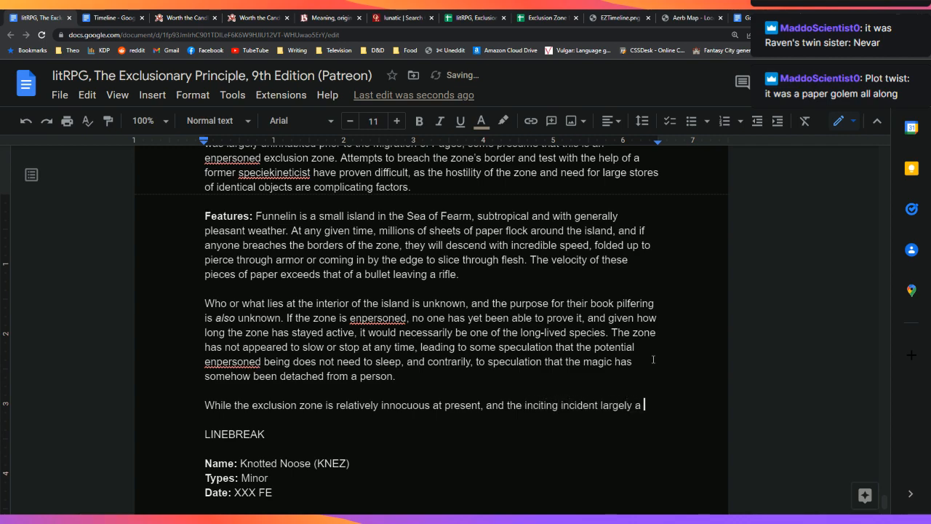
type("matter of property damage and theft as")
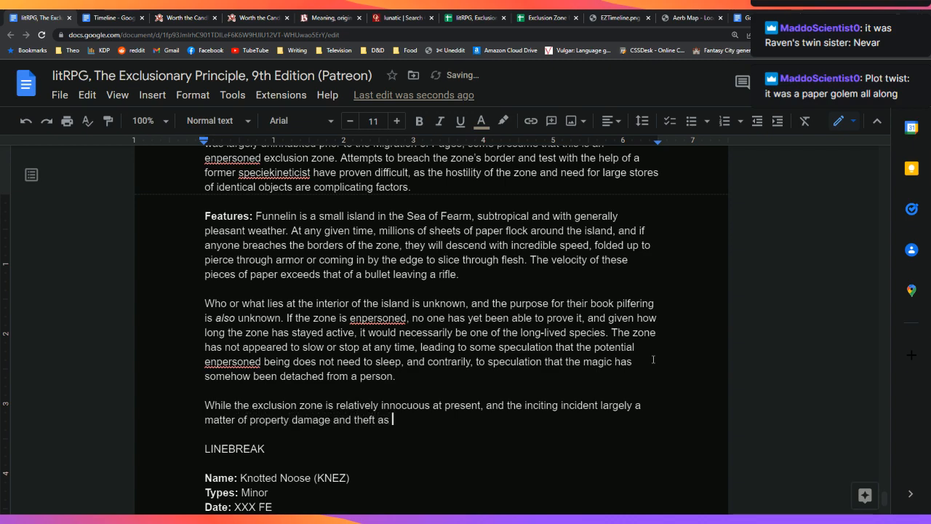
type("books and pages flew toward the island,")
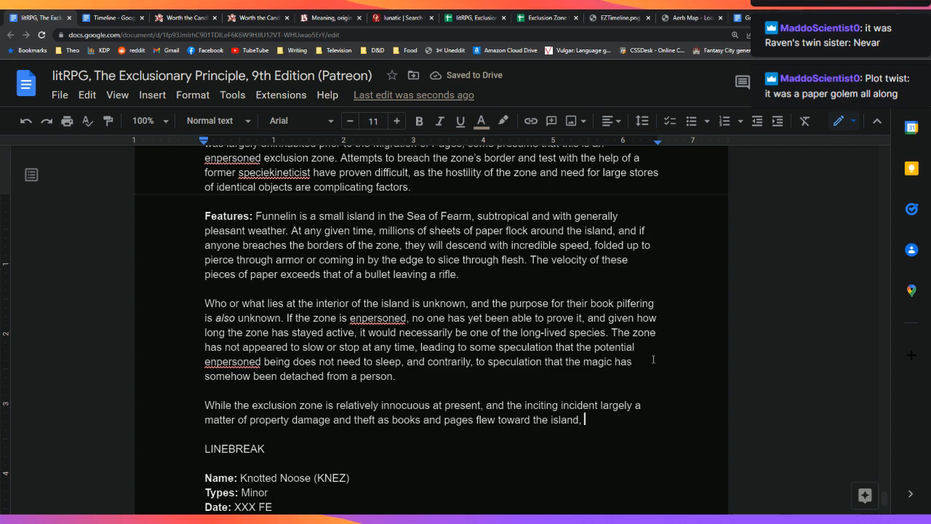
Continue the sentence with "it has remained of special interest for centuries, namely because"
type("it has r")
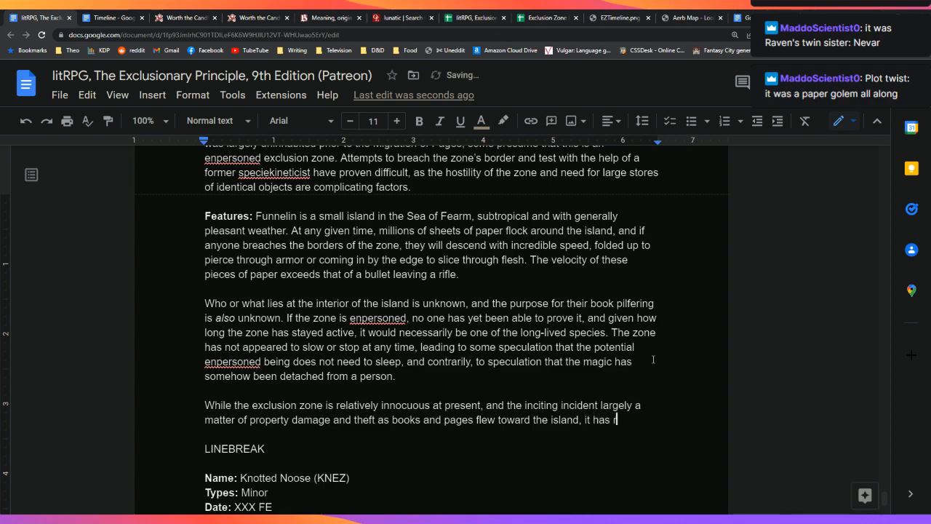
type("emained of spe")
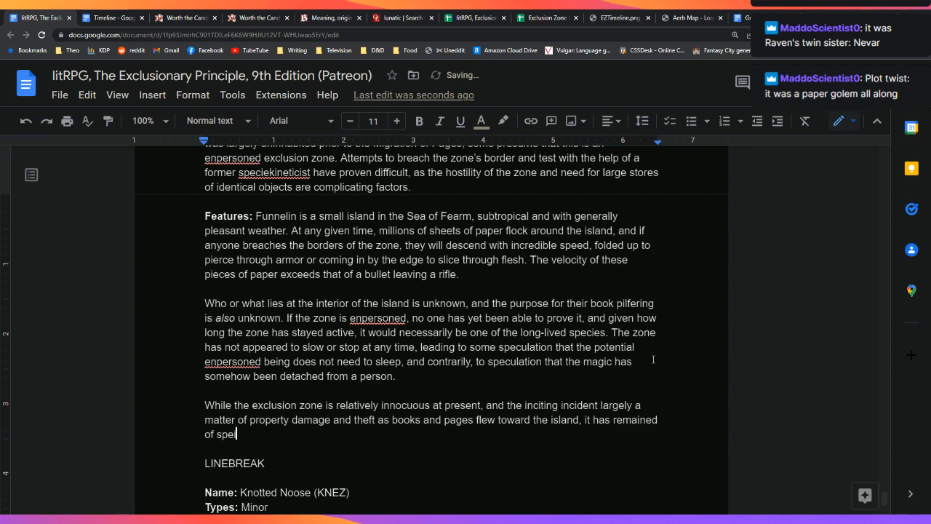
type("cial interest for centuries, namely because some of the")
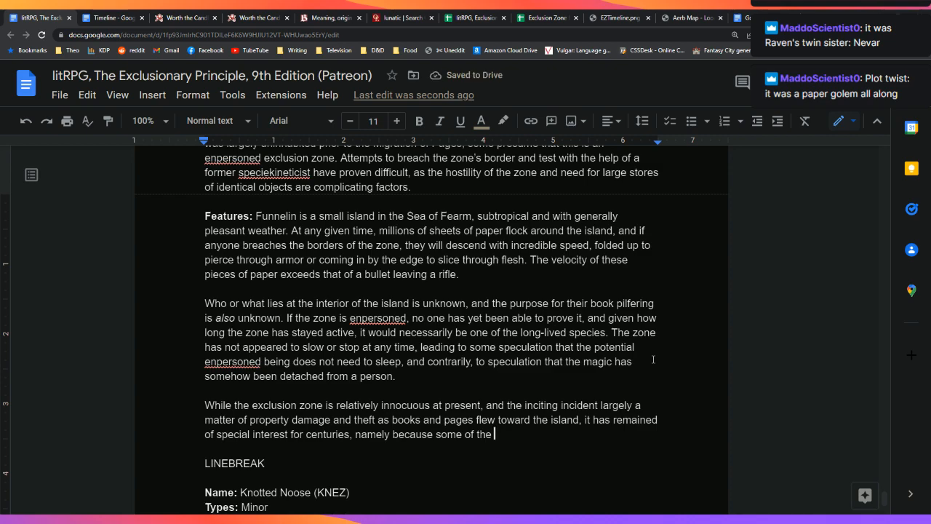
key("BackSpace")
key("BackSpace")
key("BackSpace")
key("BackSpace")
key("BackSpace")
key("BackSpace")
key("BackSpace")
key("BackSpace")
key("BackSpace")
key("BackSpace")
key("BackSpace")
key("BackSpace")
Add "a few of the books that were stolen" after "namely because"
type("the books that ")
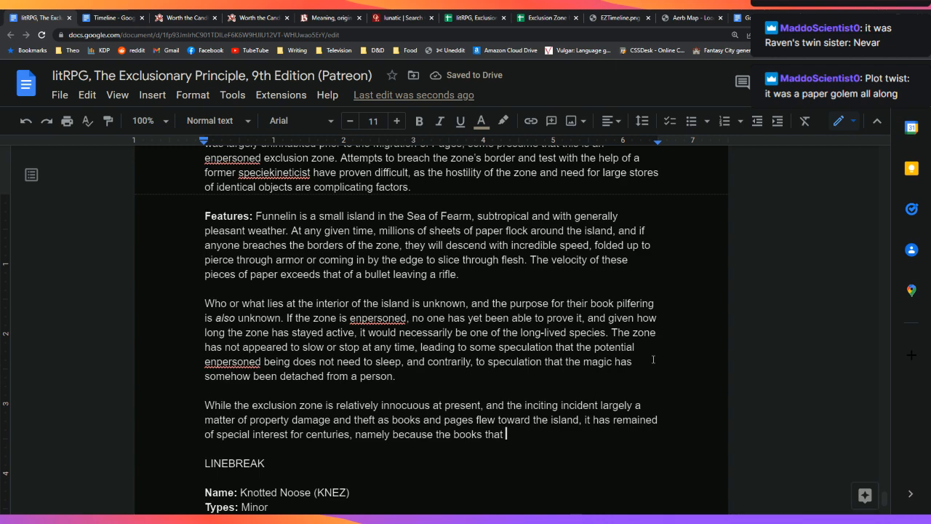
type("were stolen")
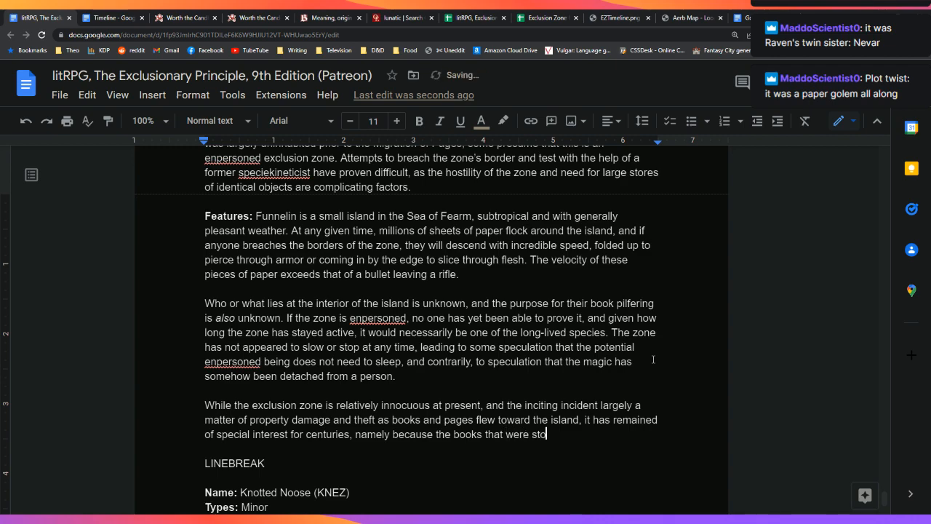
key("ctrl+Left")
key("ctrl+Left")
key("ctrl+Left")
key("ctrl+Left")
key("ctrl+Left")
type("ause afew of")
key("ctrl+Left")
key("ctrl+Left")
key("Right")
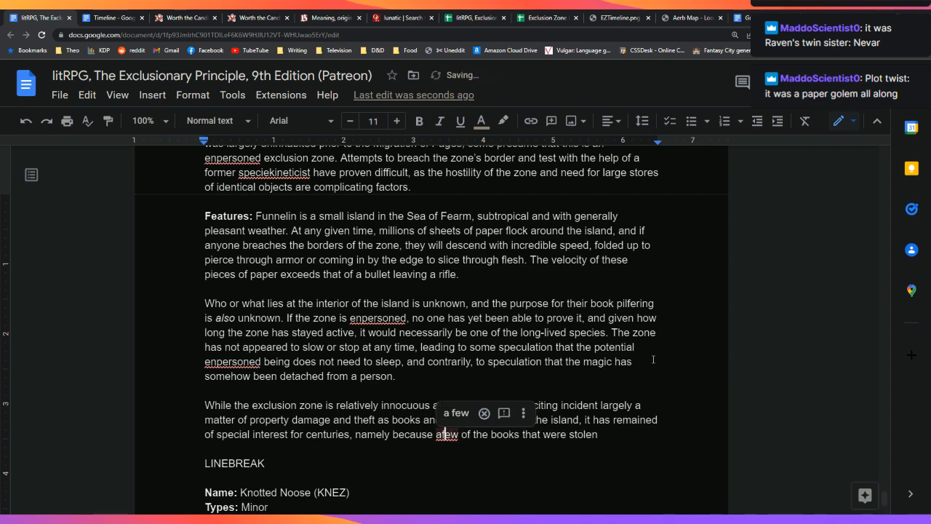
Finish the sentence about the stolen books with "were irreplaceable."
key("End")
type("are")
key("BackSpace")
key("BackSpace")
key("BackSpace")
key("BackSpace")
type("were pricel")
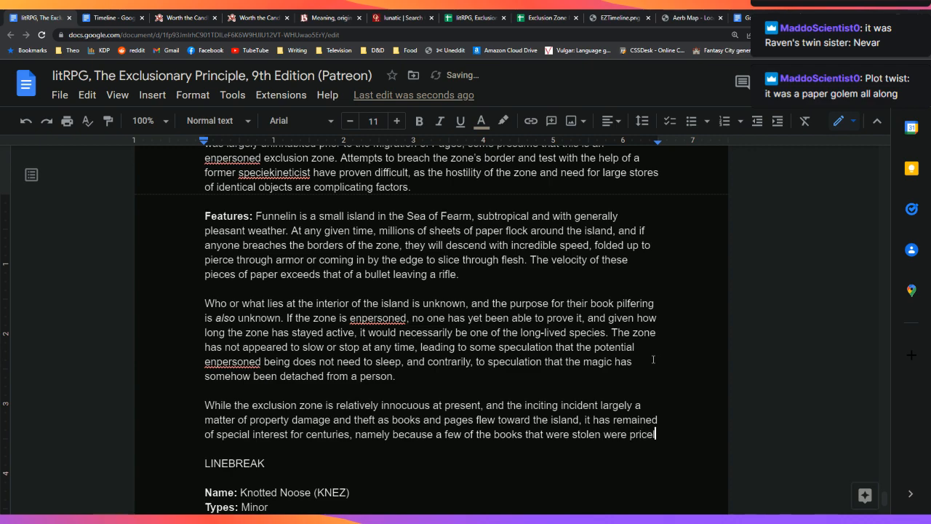
type("ess and i")
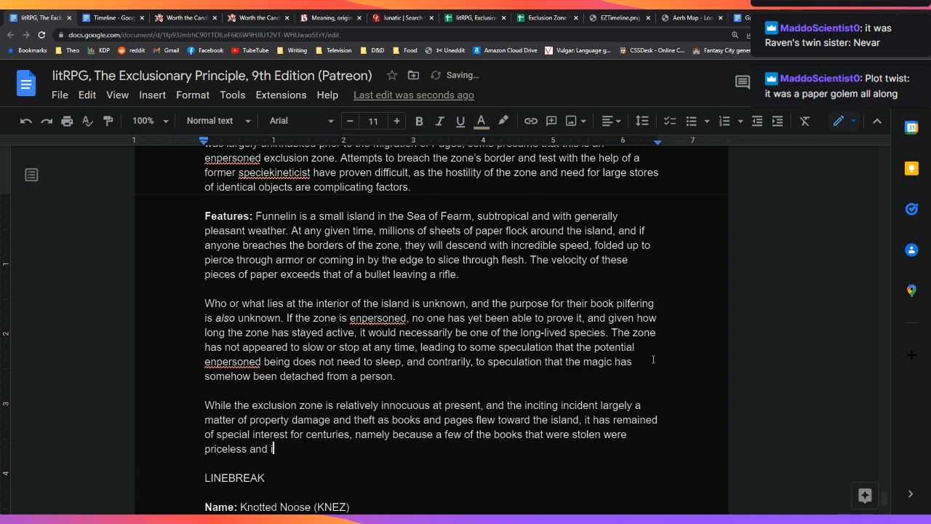
key("BackSpace")
key("BackSpace")
key("BackSpace")
key("BackSpace")
key("BackSpace")
key("BackSpace")
key("BackSpace")
key("BackSpace")
key("BackSpace")
key("BackSpace")
key("BackSpace")
key("BackSpace")
key("BackSpace")
key("BackSpace")
key("BackSpace")
type("irreplaceable.")
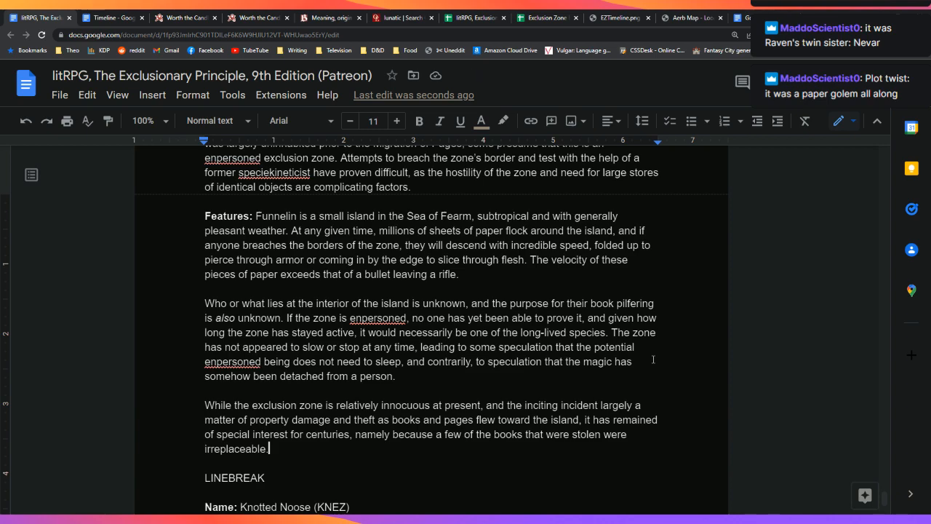
After "irreplaceable.", start a new sentence with "Careful monitoring of the papers that fly and defend the"
type("Careful ")
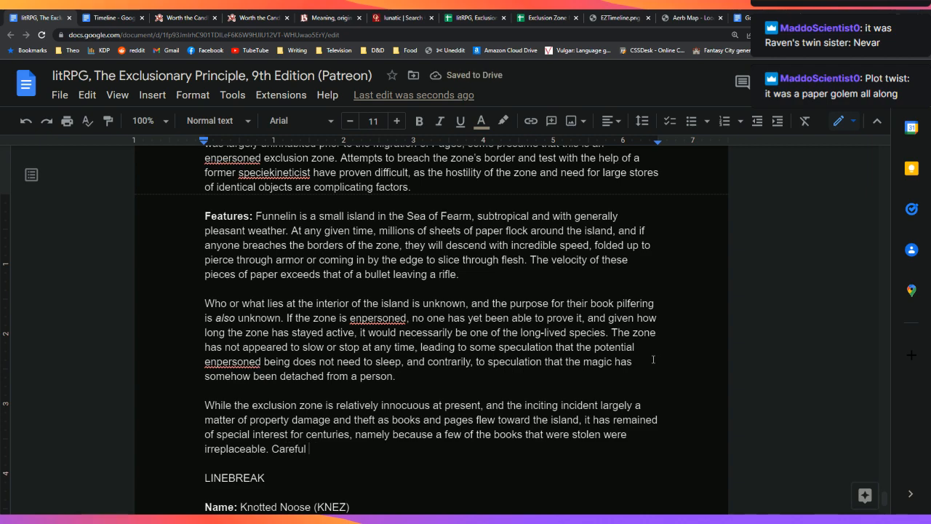
type("monitor")
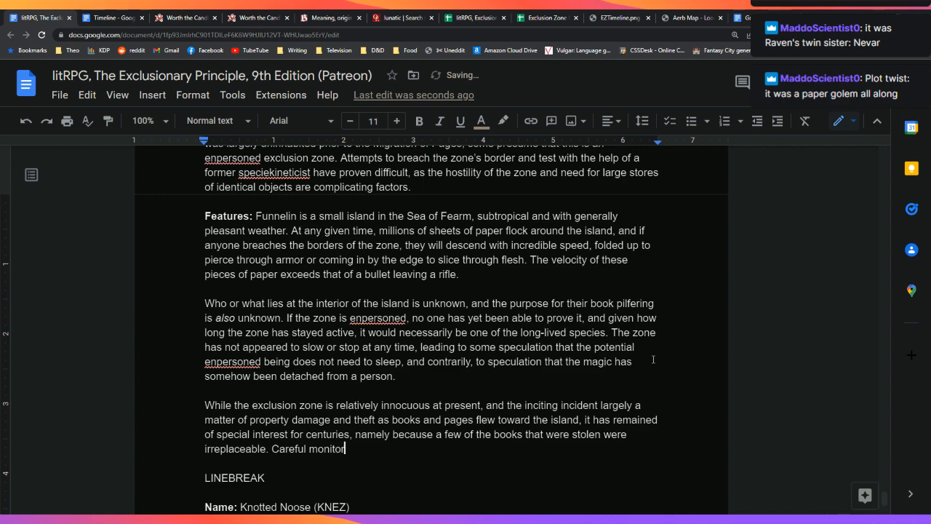
type("ing of the papers surrounding")
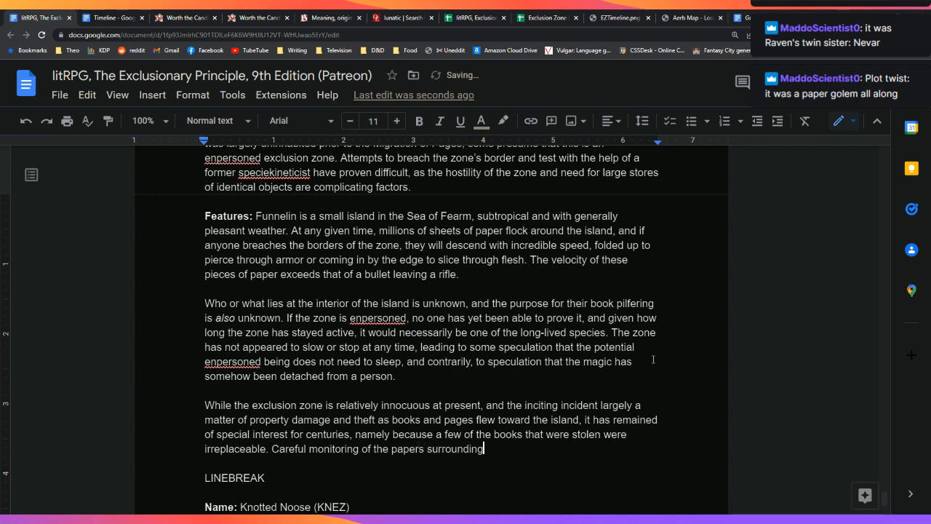
key("BackSpace")
key("BackSpace")
key("BackSpace")
key("BackSpace")
key("BackSpace")
key("BackSpace")
key("BackSpace")
key("BackSpace")
key("BackSpace")
key("BackSpace")
key("BackSpace")
type("that flying")
key("BackSpace")
key("BackSpace")
key("BackSpace")
key("BackSpace")
type("and defend the ")
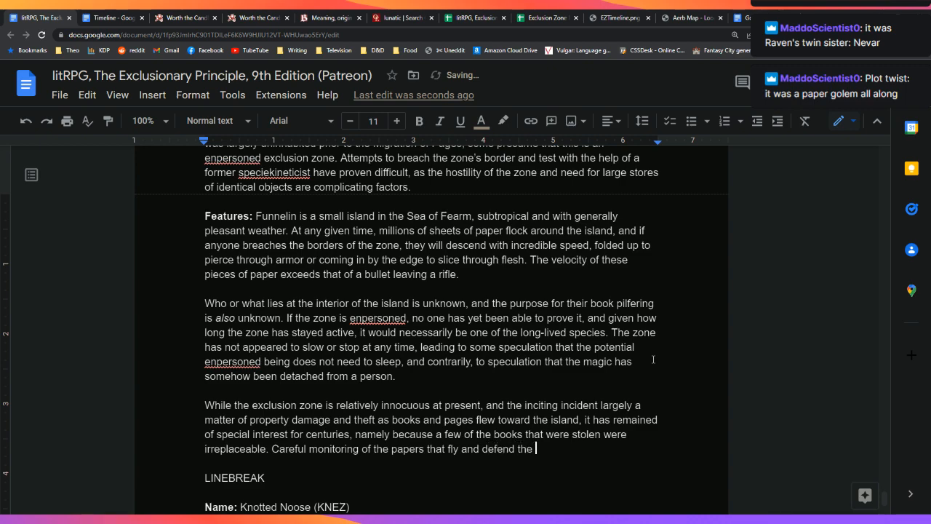
Add "island" to the new sentence and insert "around" after "fly"
type("island")
key("Left")
key("Left")
key("Left")
key("Left")
key("Left")
key("Left")
key("Left")
key("Left")
key("Left")
type("around")
key("End")
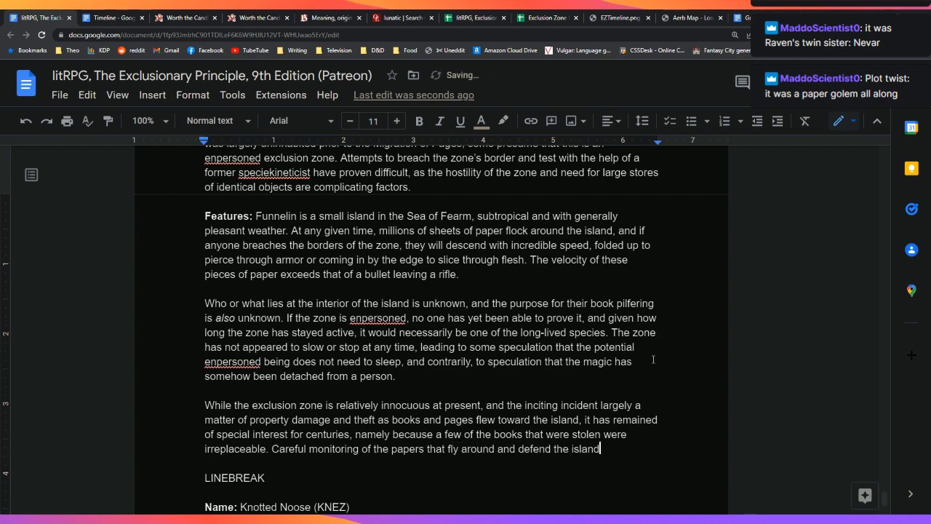
Continue the sentence with "have shown that they are largely blank, leading many to believe that"
type("have shown that ")
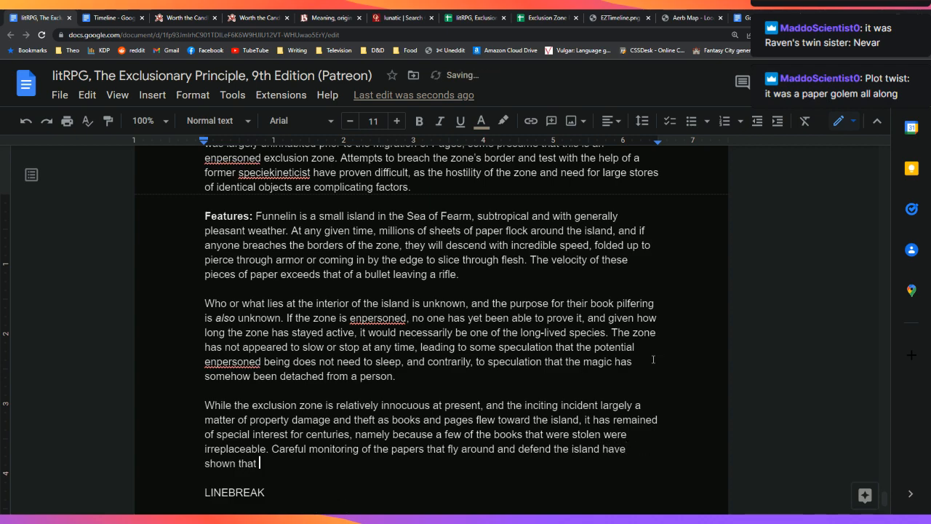
type("they are largely blank")
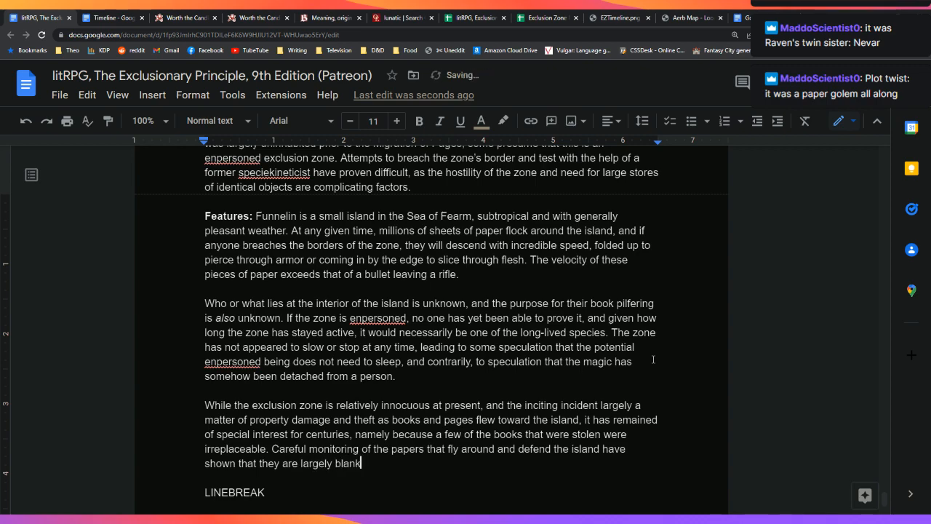
type(", leading man")
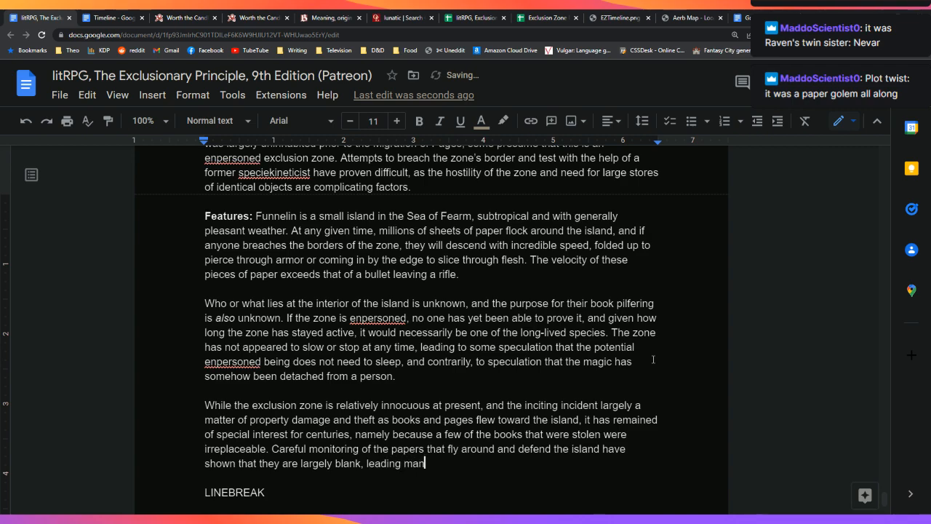
type("y to believe that")
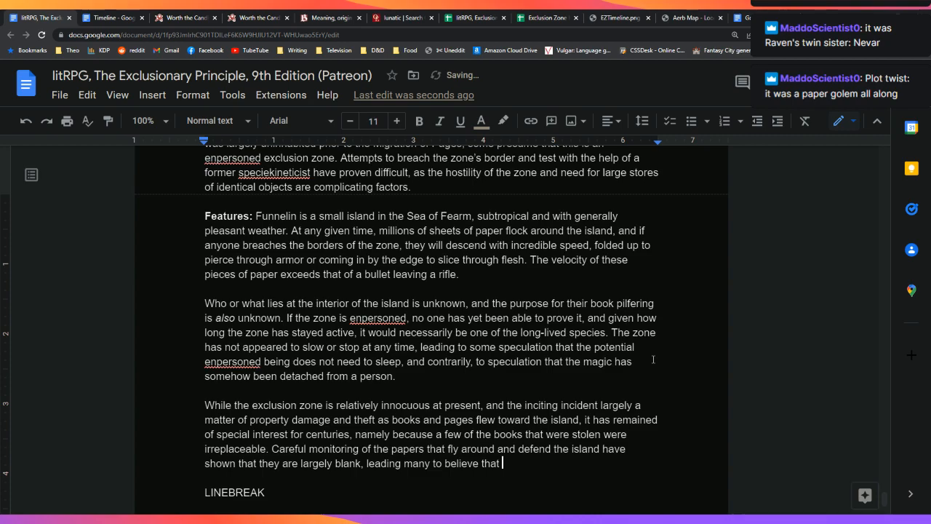
Finish the sentence with "the more valuable stock might be located within some sort of unseen fortress."
type(" the more valuable stoc")
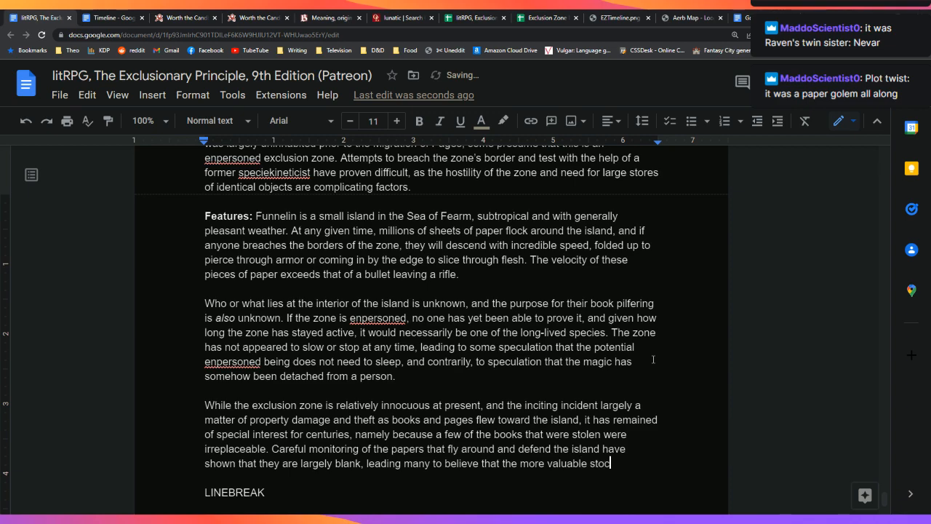
type("k might be loc")
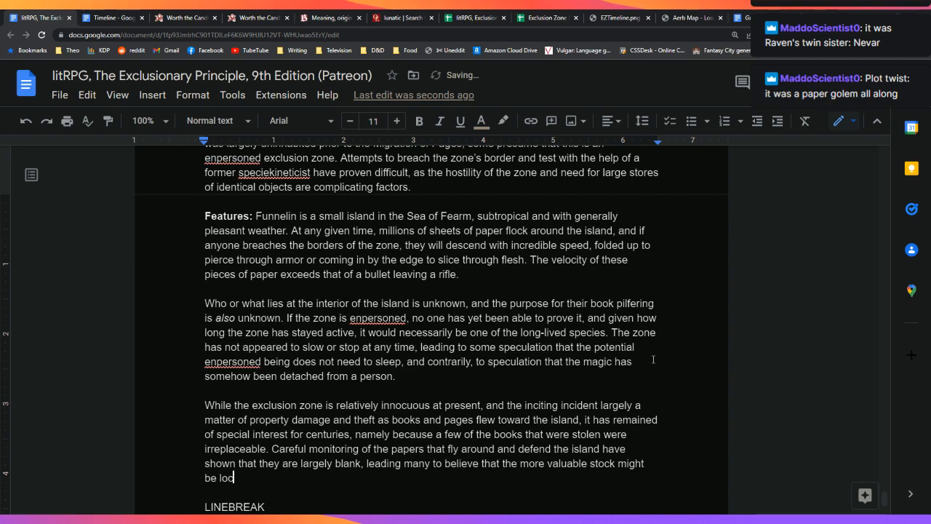
type("ated within some ")
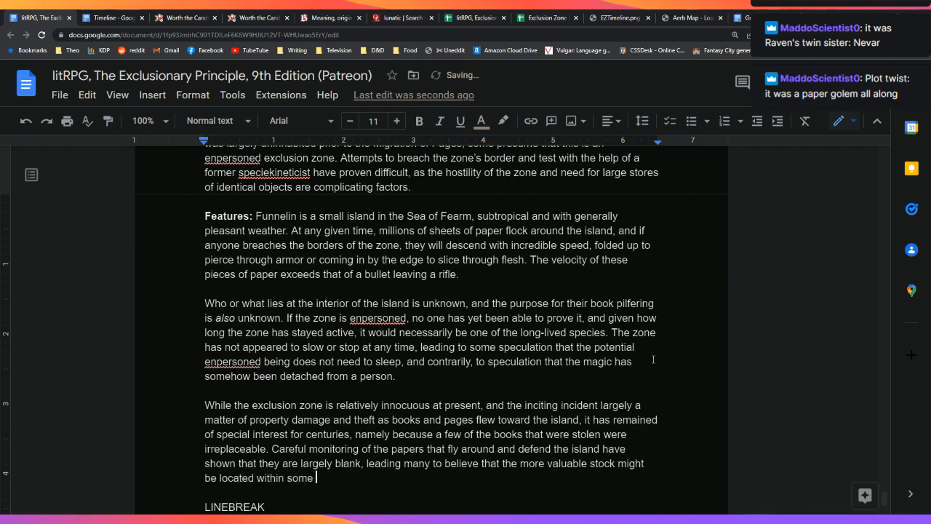
type("sort of unseen fortress.")
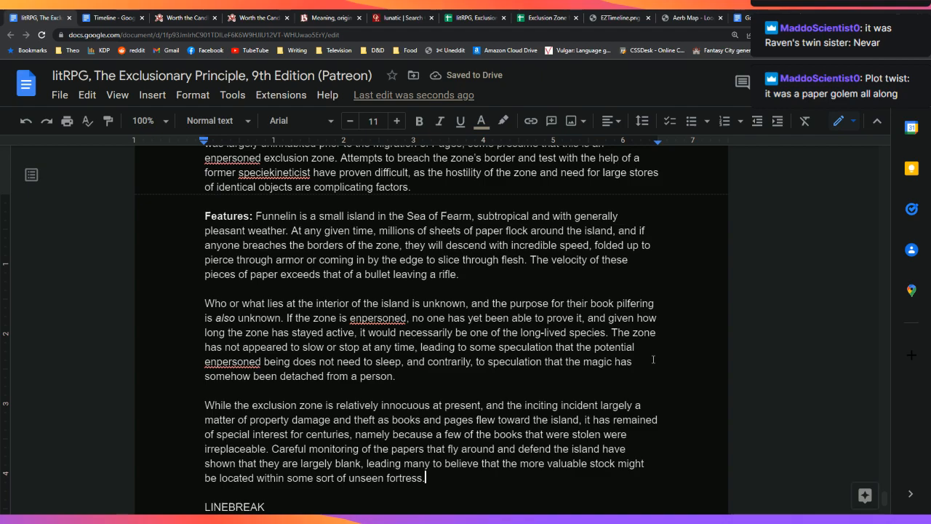
Check the word count of the whole Funnelin entry, from its Name line through the last Features paragraph
key("shift+Up")
key("shift+Up")
key("shift+Up")
key("shift+Up")
key("shift+Up")
key("shift+Up")
key("shift+Up")
key("shift+Up")
key("shift+Up")
key("shift+Up")
key("shift+Up")
key("shift+Up")
key("shift+Up")
key("shift+Up")
key("shift+Up")
key("shift+Up")
key("shift+Up")
key("shift+Up")
key("shift+Up")
key("shift+Up")
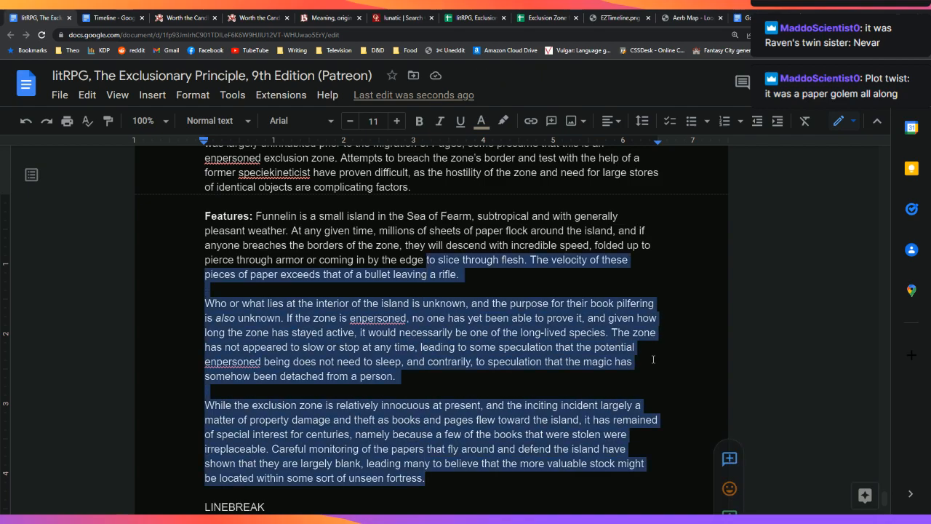
key("shift+Up")
key("shift+Up")
key("shift+Up")
key("shift+Up")
key("shift+Up")
key("shift+Up")
key("shift+Up")
key("shift+Up")
key("shift+Up")
key("shift+Up")
key("shift+Up")
key("shift+Up")
key("shift+Up")
key("shift+Up")
key("shift+Up")
key("shift+Up")
key("shift+Up")
key("shift+Up")
key("shift+Up")
key("shift+Up")
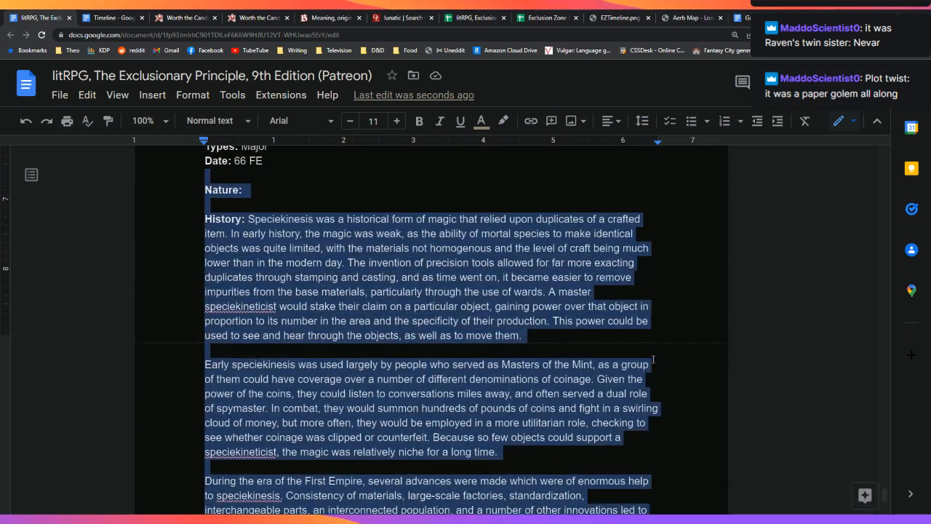
scroll(654, 359, "up", 1)
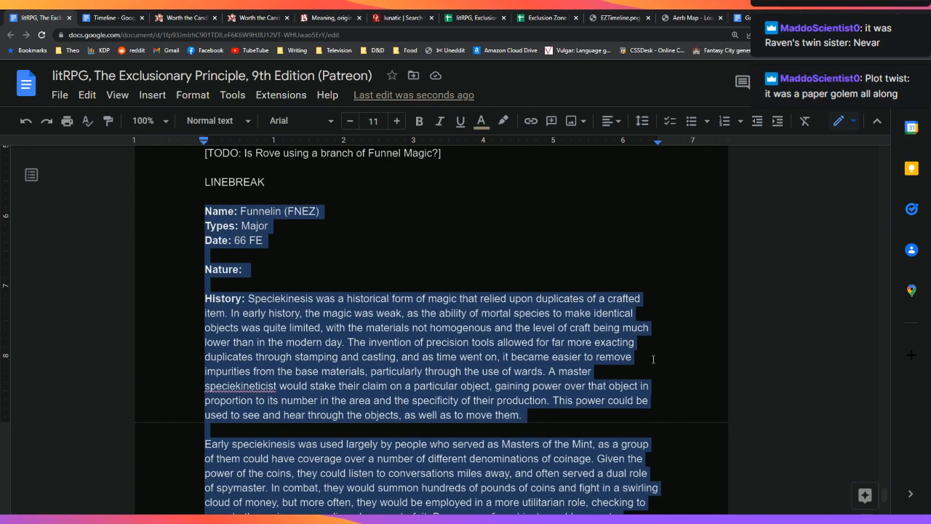
key("ctrl+shift+c")
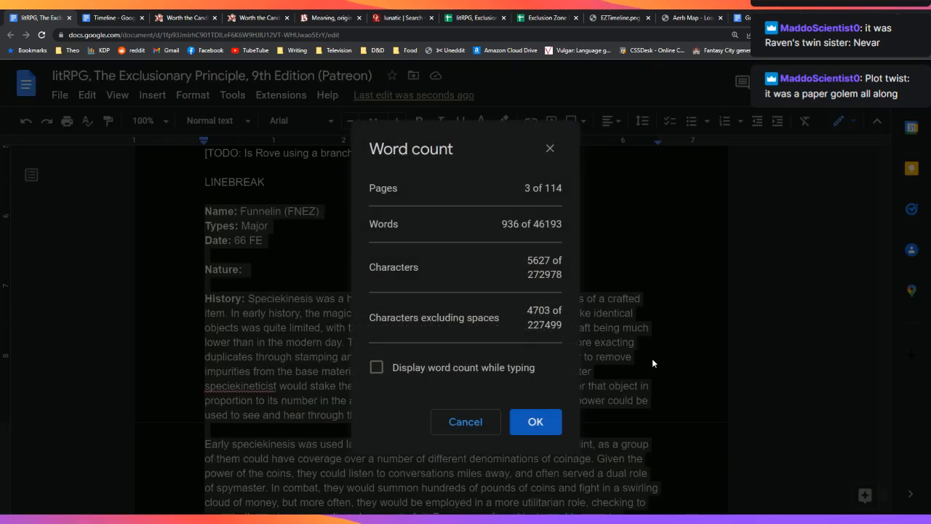
left_click(537, 423)
left_click(620, 413)
Start the Nature section of the Funnelin entry with "The island of Funnelin is surrounded by flying papers that will"
left_click(469, 270)
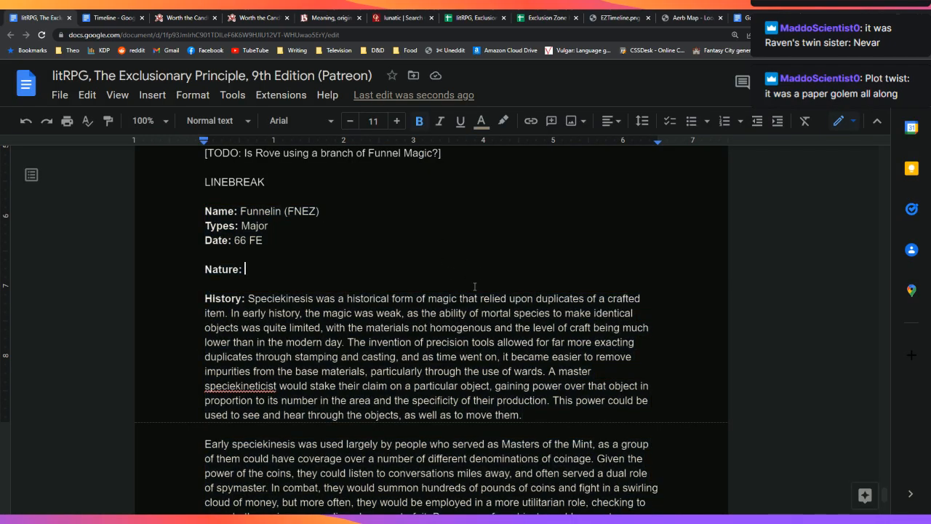
type("The island of Funnelin")
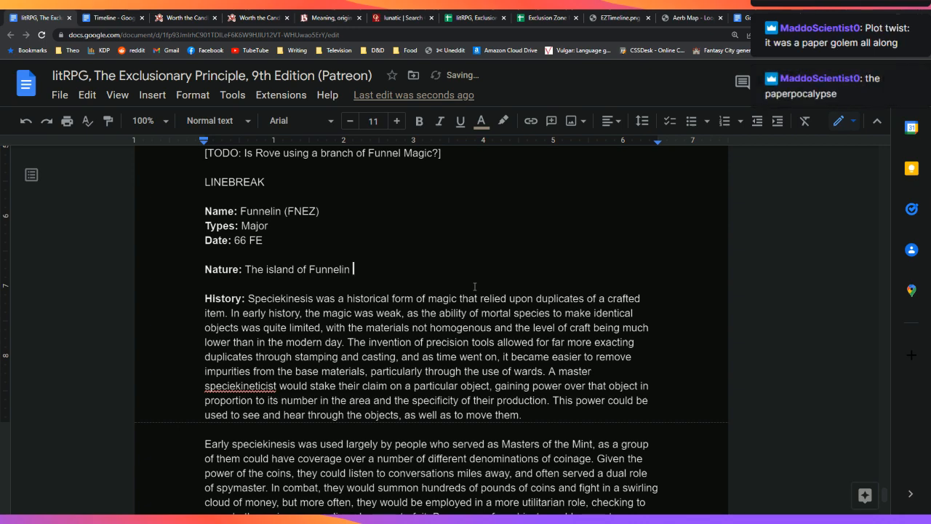
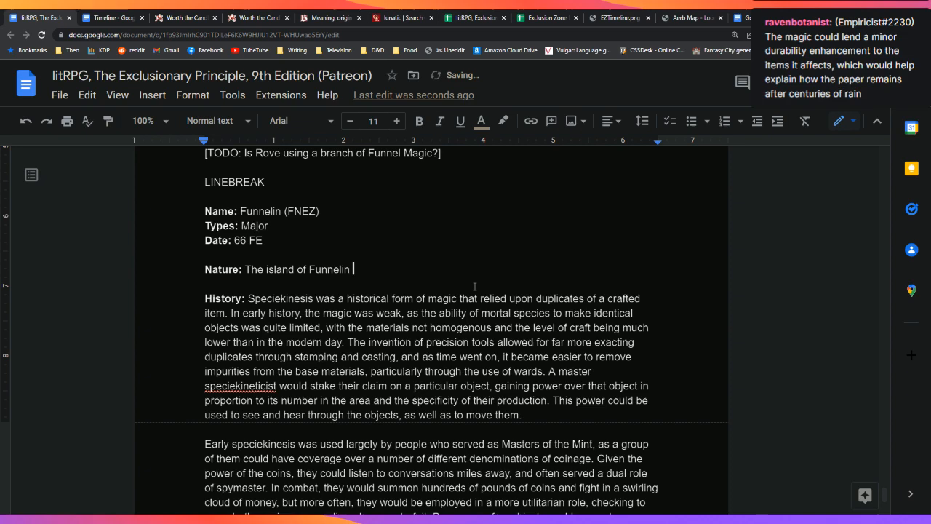
type("is surrounded by flying ")
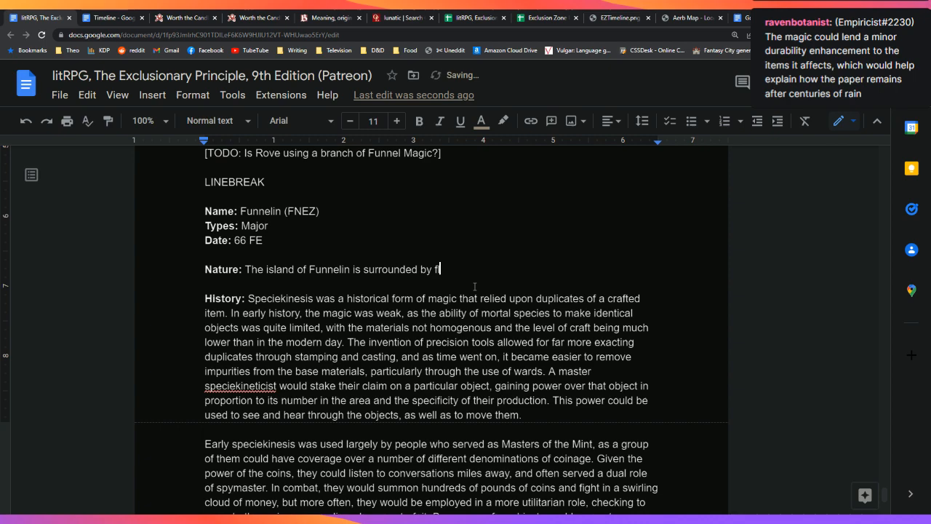
type("paper that will")
key("ctrl+Left")
key("ctrl+Left")
key("Left")
type("s")
key("End")
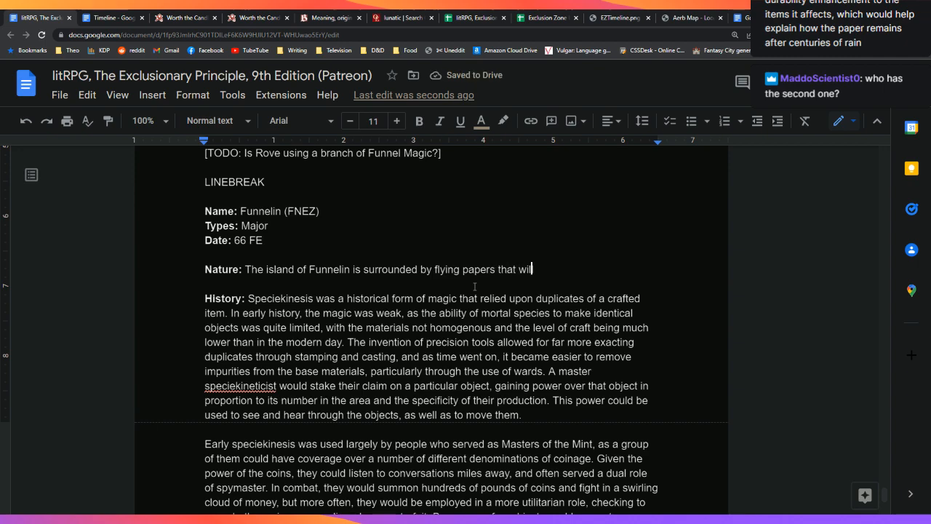
Continue the Nature sentence with "descend on trespassers to cut them"
type("descend")
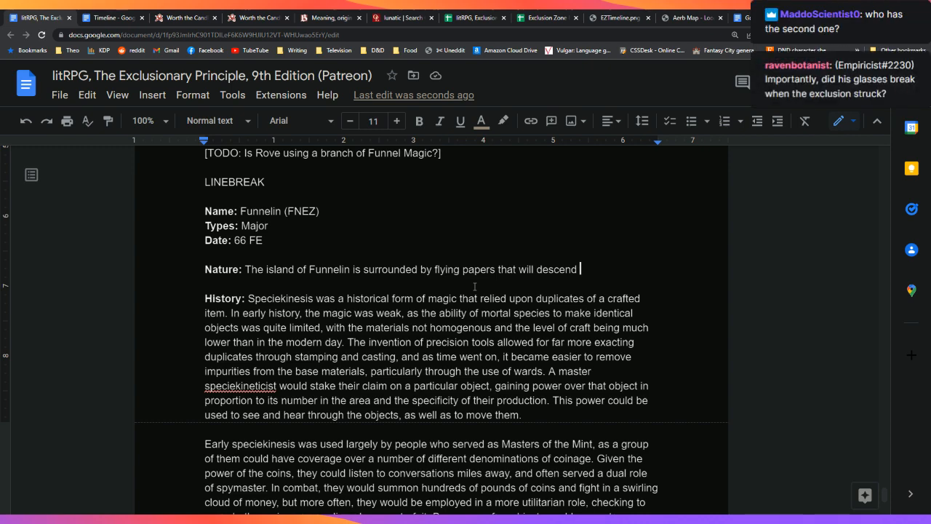
type("on ")
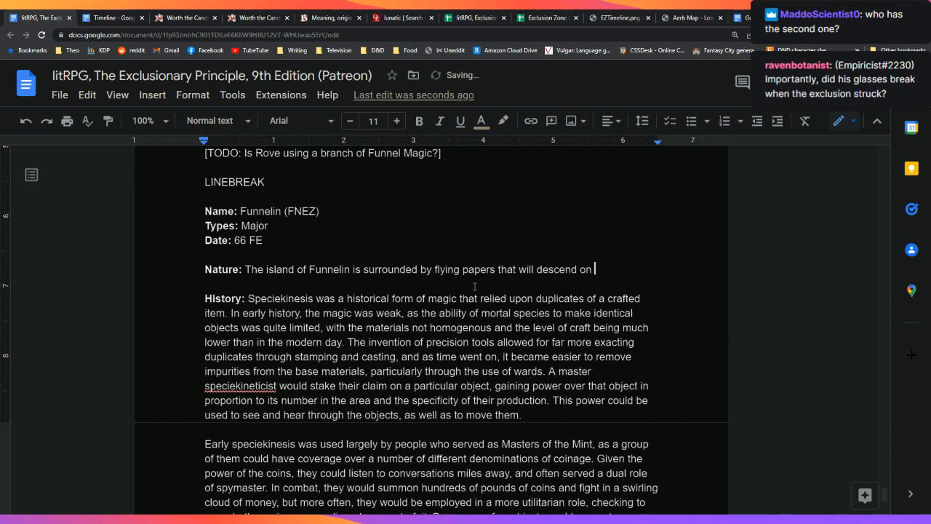
type("trespa")
type("ssers to ")
type("piece")
key("BackSpace")
key("BackSpace")
key("BackSpace")
key("BackSpace")
key("BackSpace")
key("BackSpace")
type("cut them")
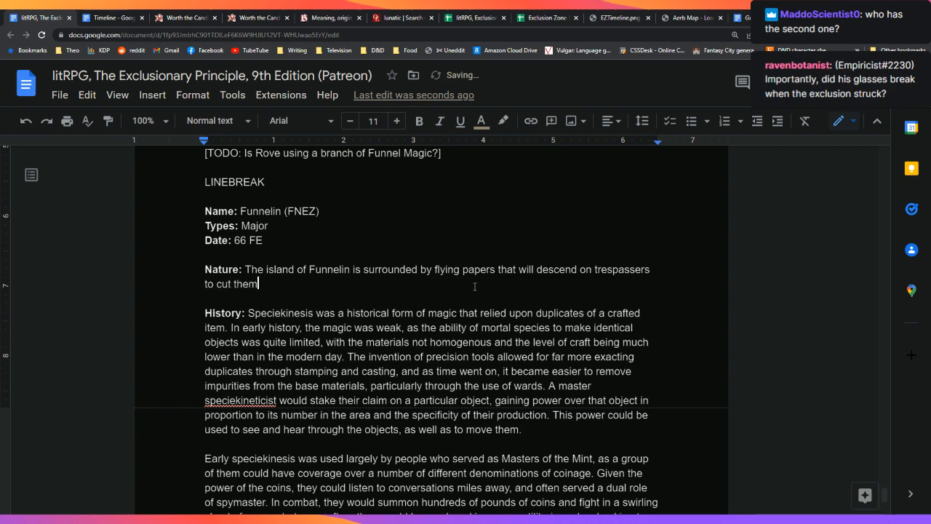
Finish the Nature sentence with "edge-on or pierce them at supersonic speeds."
type(" edge-on or pierced")
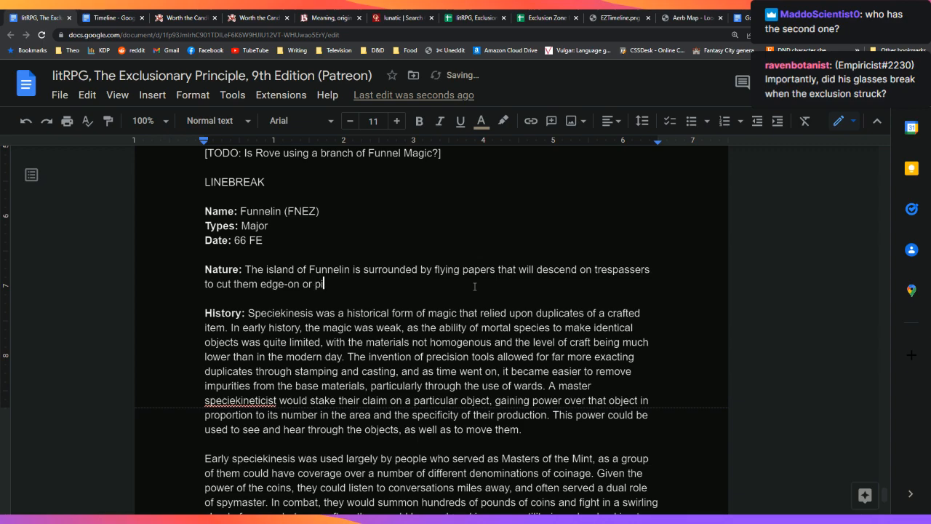
key("BackSpace")
type("them at supercon")
key("BackSpace")
key("BackSpace")
key("BackSpace")
type("so")
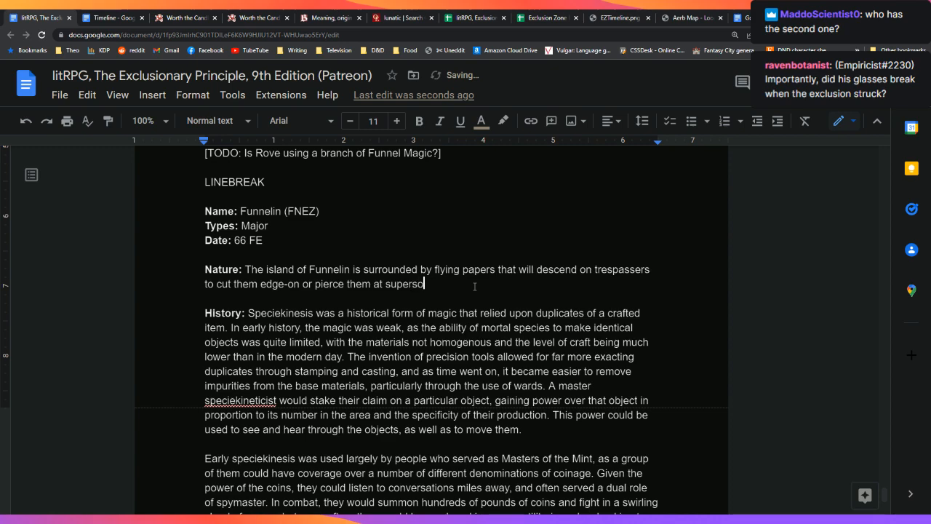
type("nic speeds.")
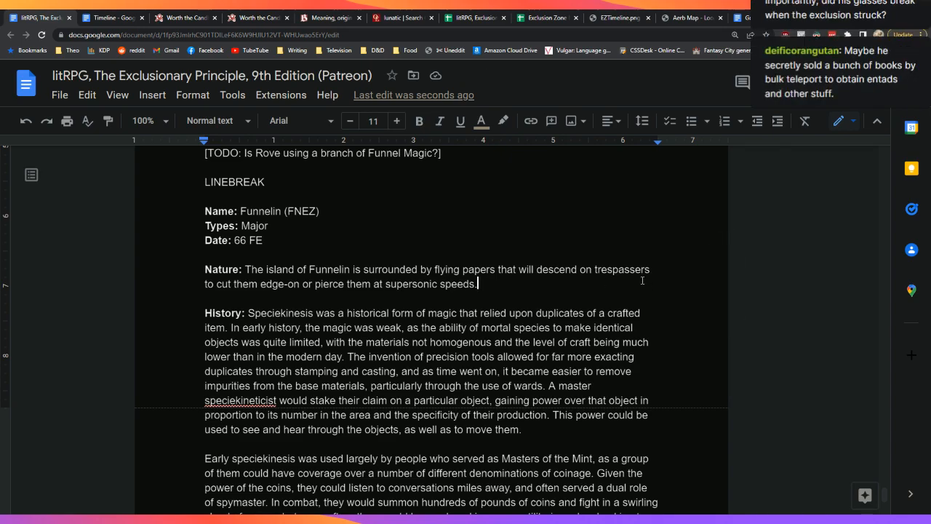
Review the Funnelin entry's Nature, History and Features sections
scroll(642, 281, "down", 2)
scroll(637, 278, "up", 2)
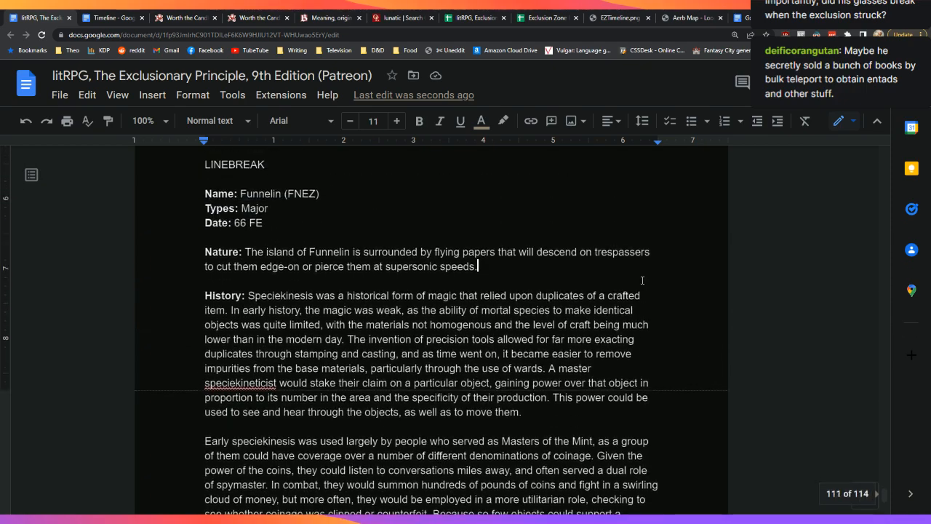
scroll(633, 277, "down", 8)
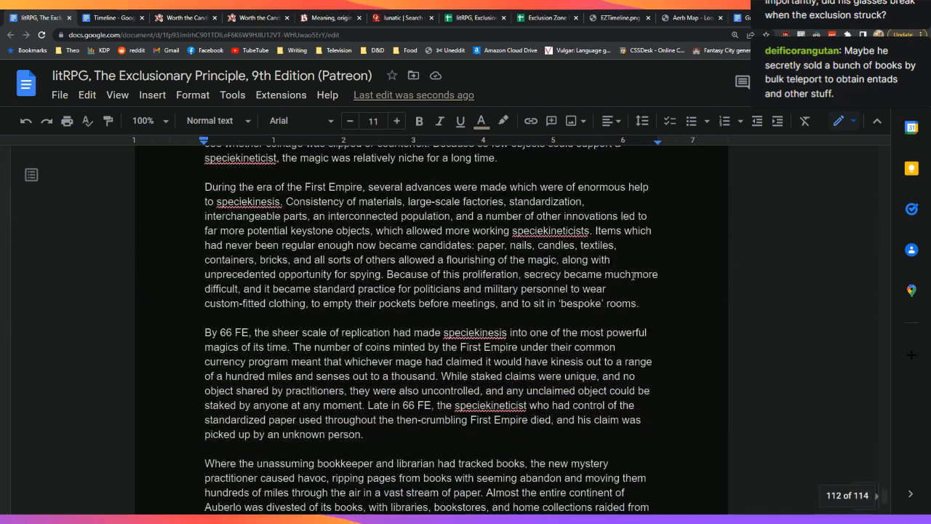
scroll(633, 276, "down", 4)
scroll(633, 275, "up", 1)
middle_click(632, 275)
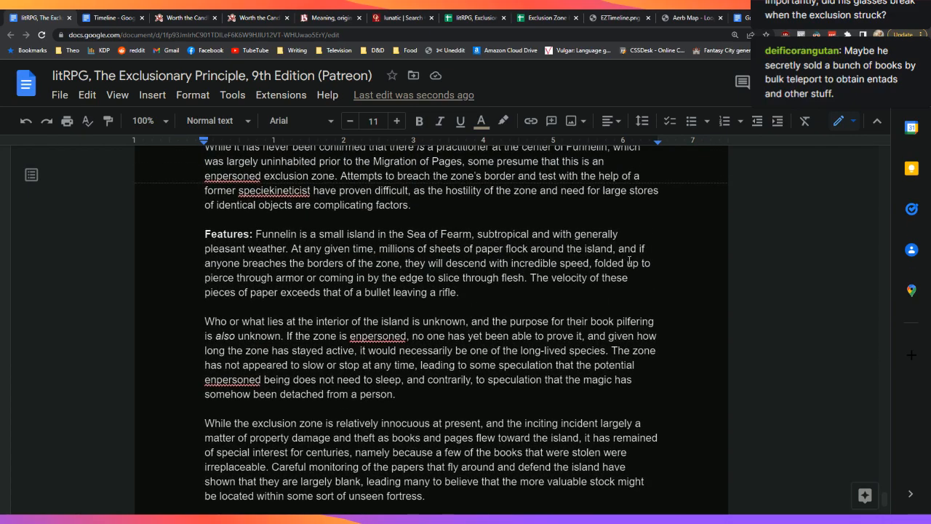
scroll(630, 263, "down", 2)
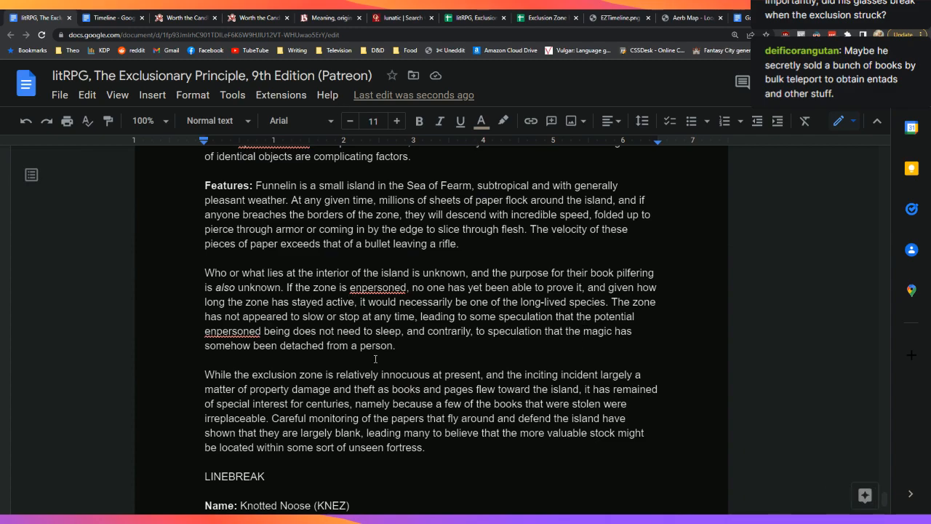
scroll(401, 363, "up", 3)
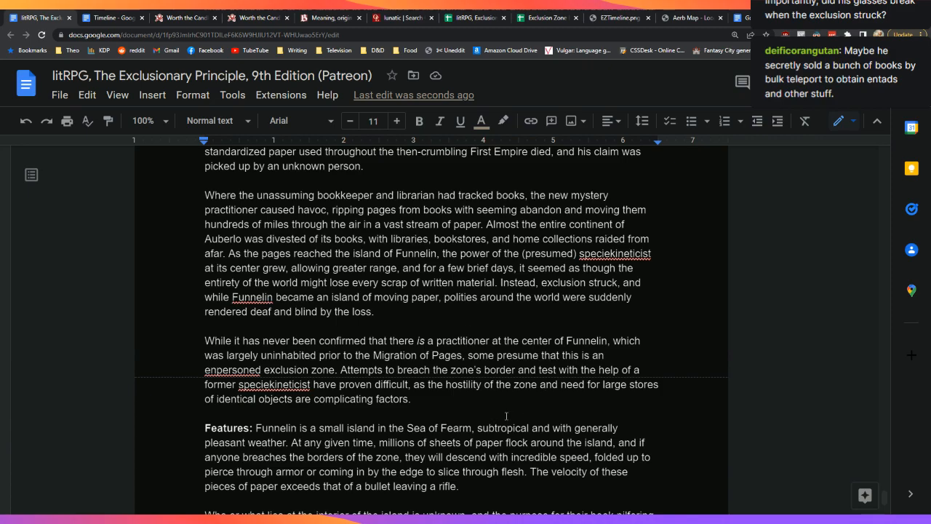
scroll(505, 416, "up", 5)
scroll(507, 412, "up", 4)
scroll(505, 393, "down", 3)
scroll(505, 394, "up", 3)
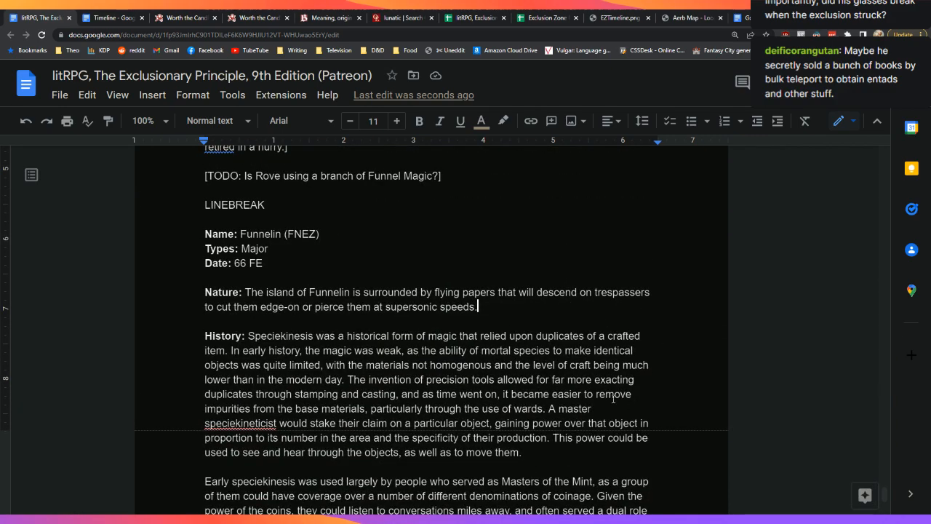
scroll(613, 399, "down", 1)
scroll(535, 308, "down", 15)
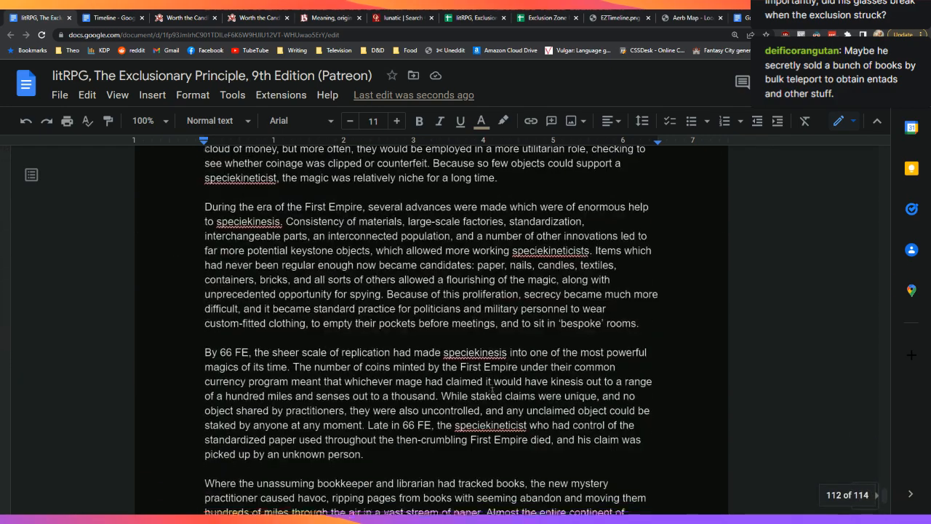
Switch to the Exclusions List spreadsheet and enter Funnelin as the exclusion name in the Funnel Magic row
scroll(496, 395, "down", 2)
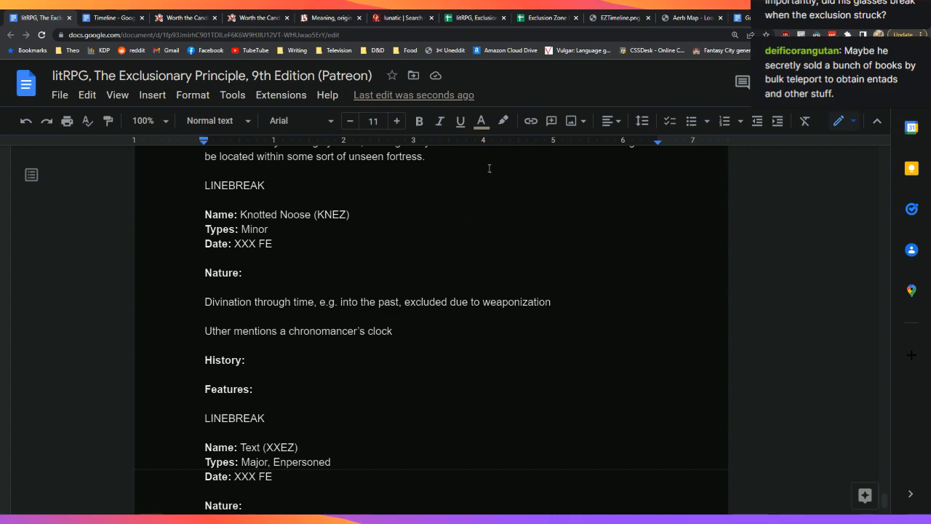
left_click(486, 18)
key("ctrl+w")
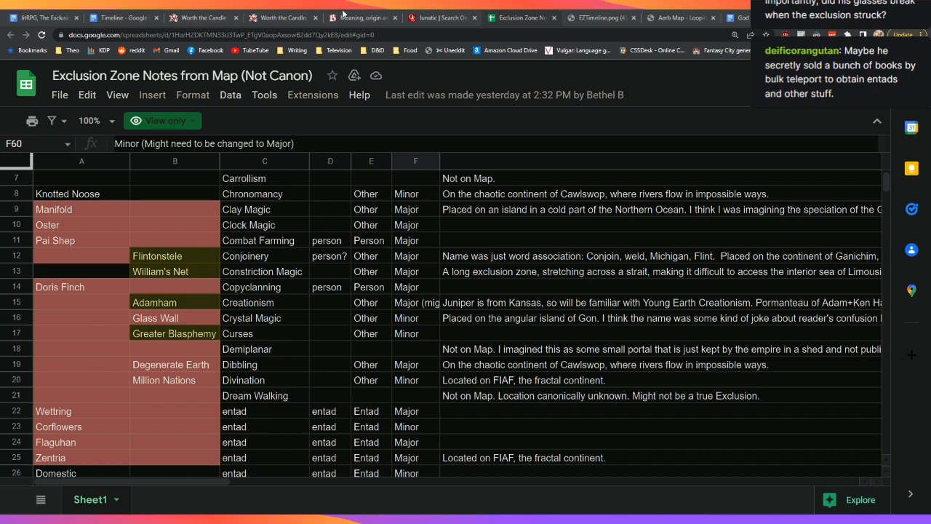
left_click_drag(234, 42, 473, 23)
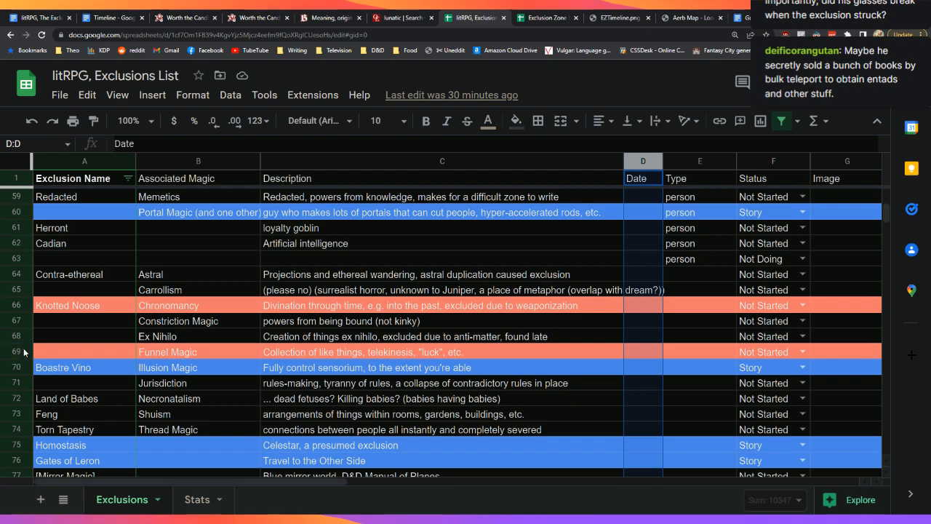
left_click(78, 352)
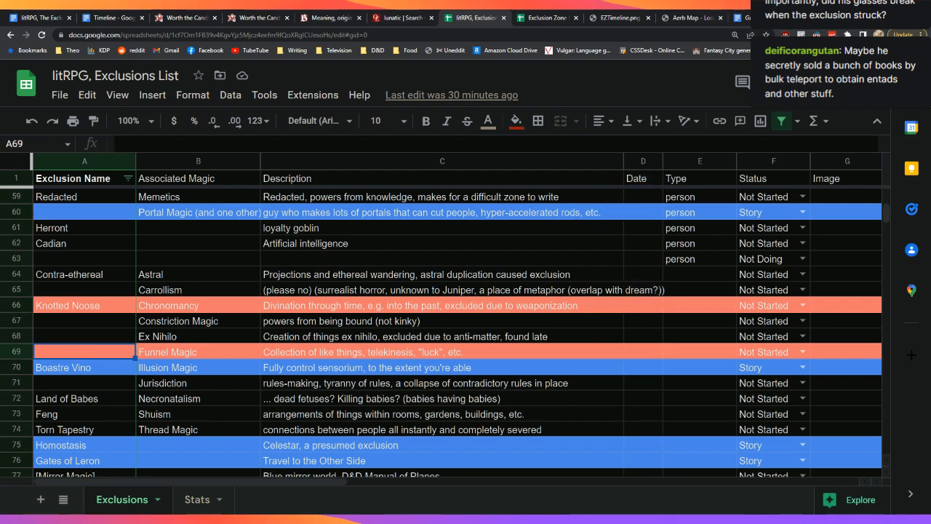
type("Funnelin")
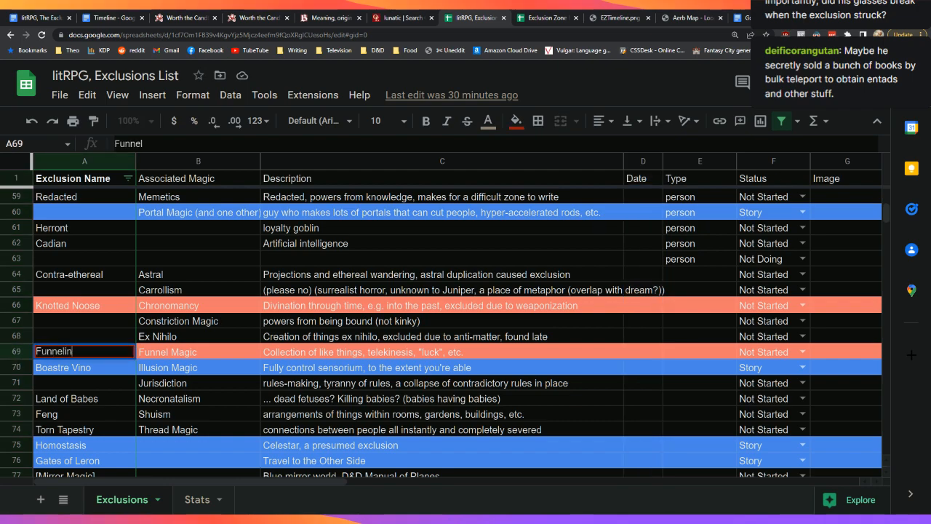
Set the date of the Funnel Magic row to 66
key("Tab")
key("Tab")
key("Tab")
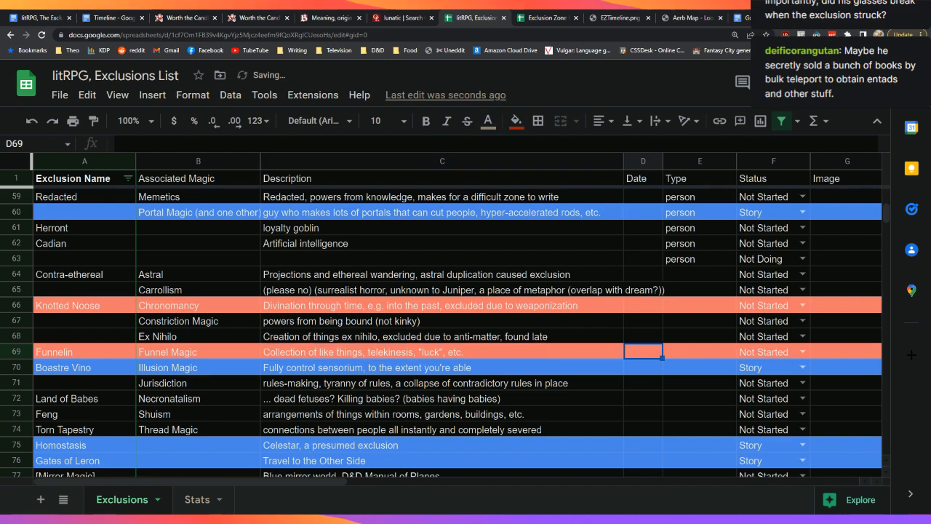
type("66")
key("Return")
key("Up")
key("Left")
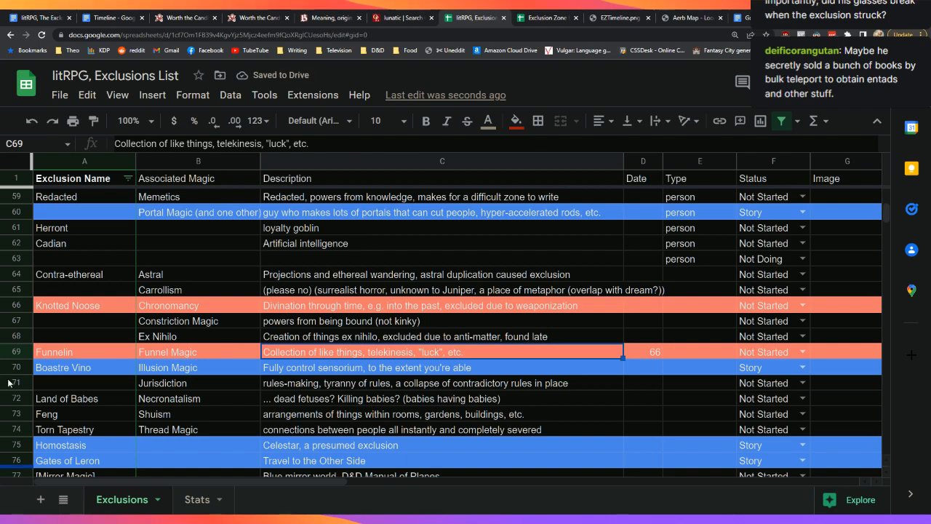
Fill the entire Funnelin row with the standard green colour
left_click(22, 351)
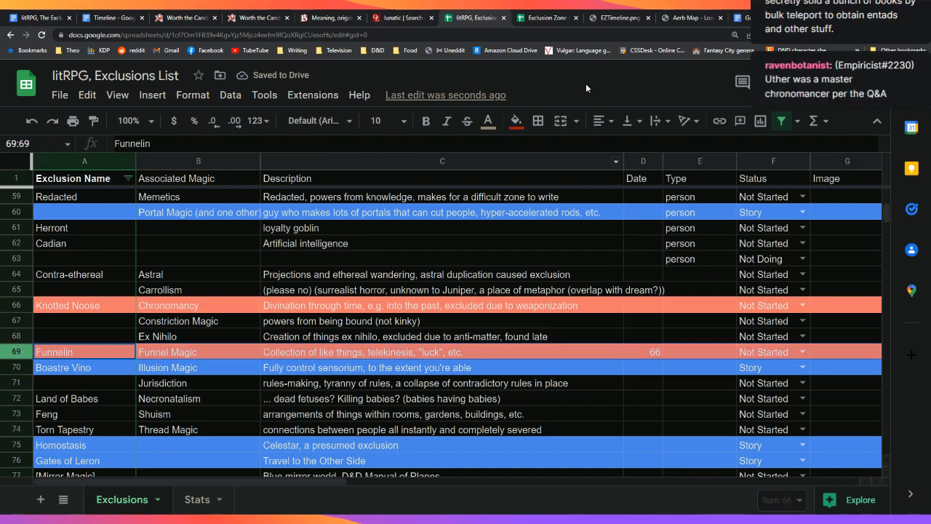
left_click(516, 121)
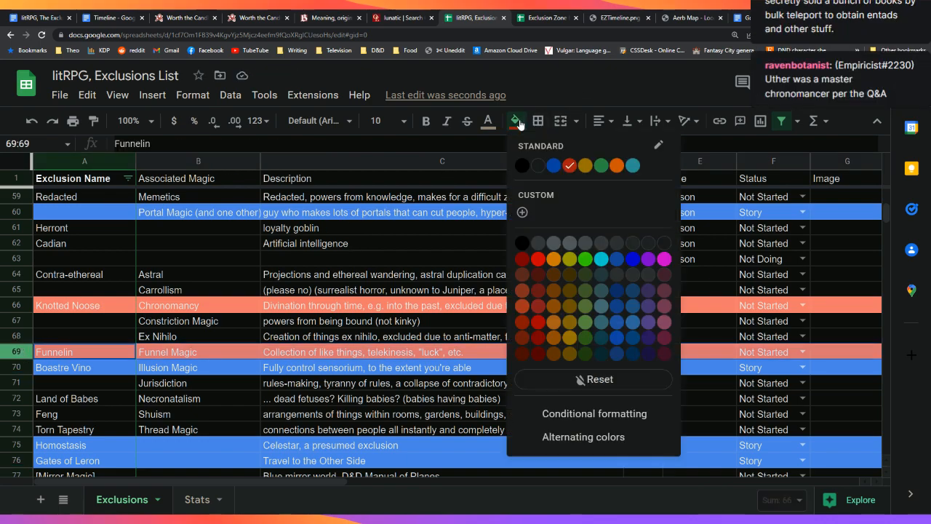
left_click(600, 166)
Sort the exclusions sheet by the Date column from A to Z
scroll(625, 323, "up", 20)
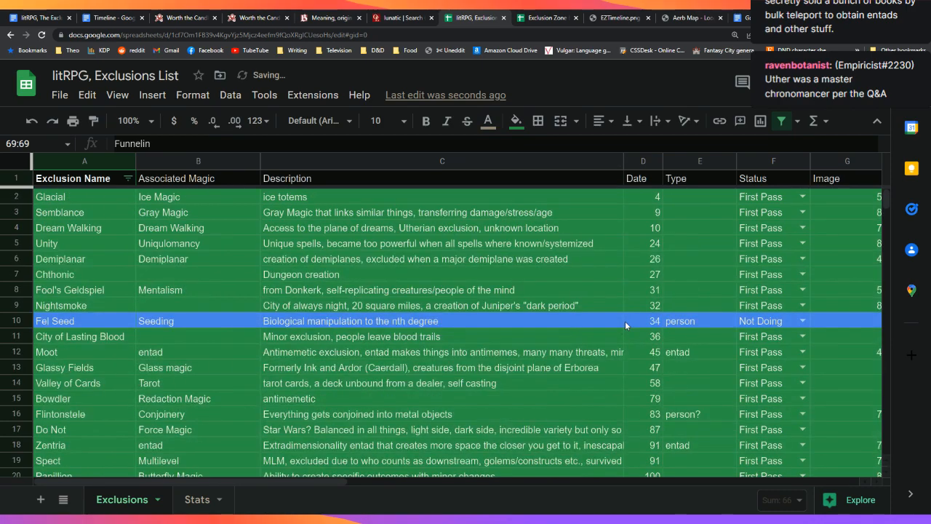
right_click(653, 161)
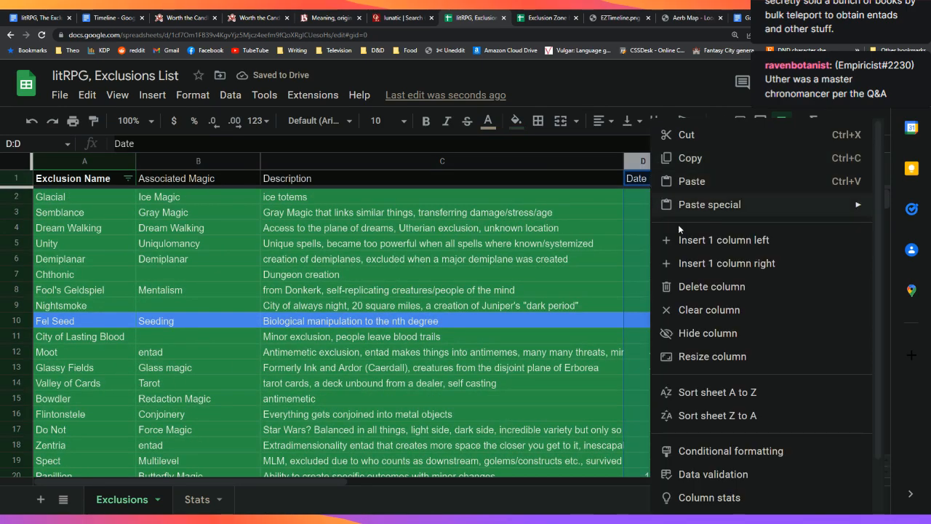
left_click(698, 396)
Look through the sorted exclusions down to the unfinished rows and check the progress counts on the Stats sheet
scroll(519, 366, "down", 7)
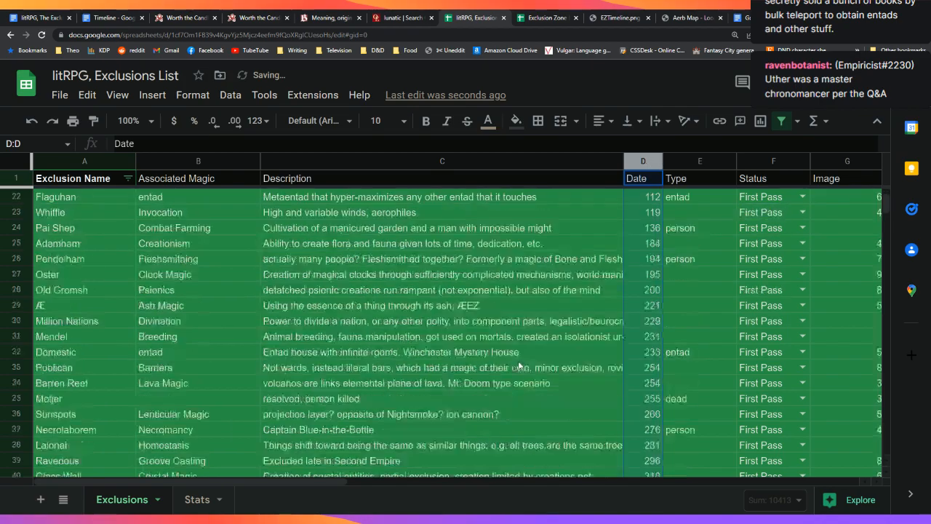
scroll(521, 364, "down", 10)
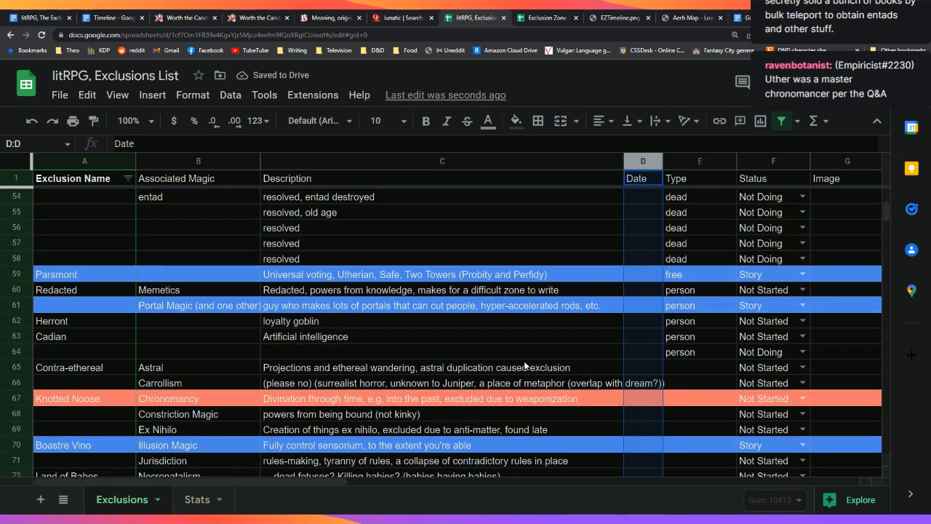
scroll(524, 364, "down", 5)
scroll(471, 371, "up", 1)
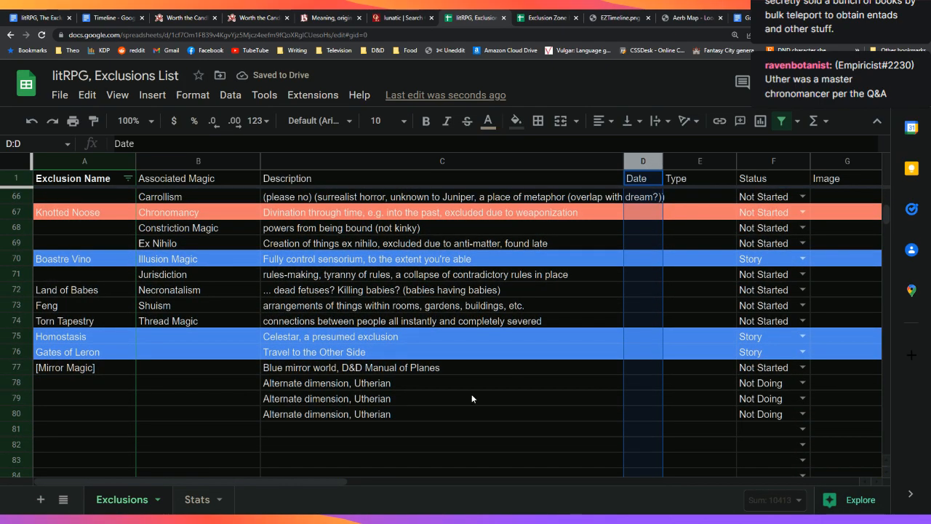
left_click(197, 502)
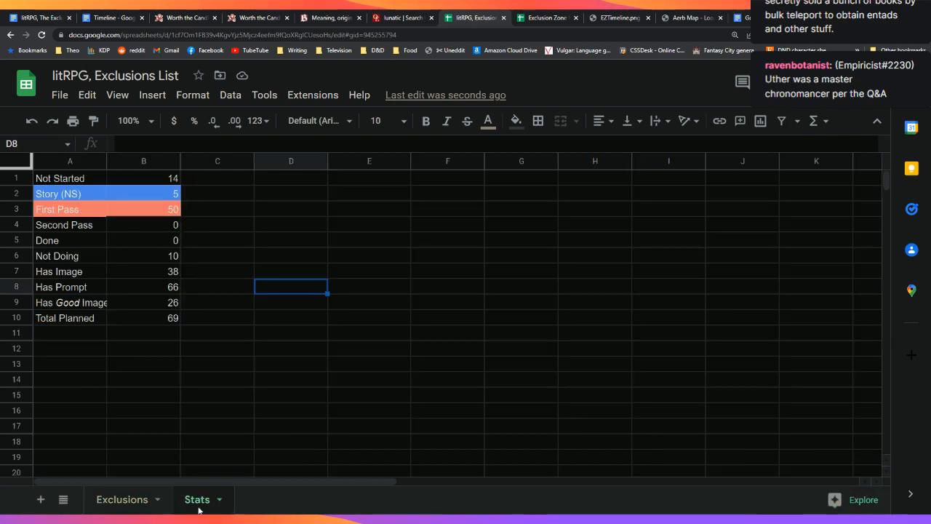
left_click(128, 509)
Return to the Exclusionary Principle document and place the text cursor after the XXX date placeholder of the Knotted Noose entry
left_click(40, 17)
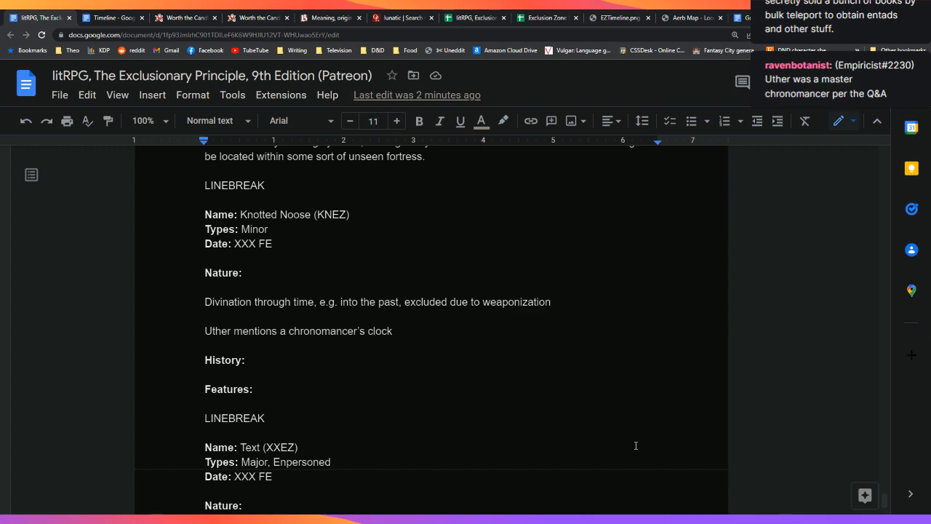
left_click(440, 330)
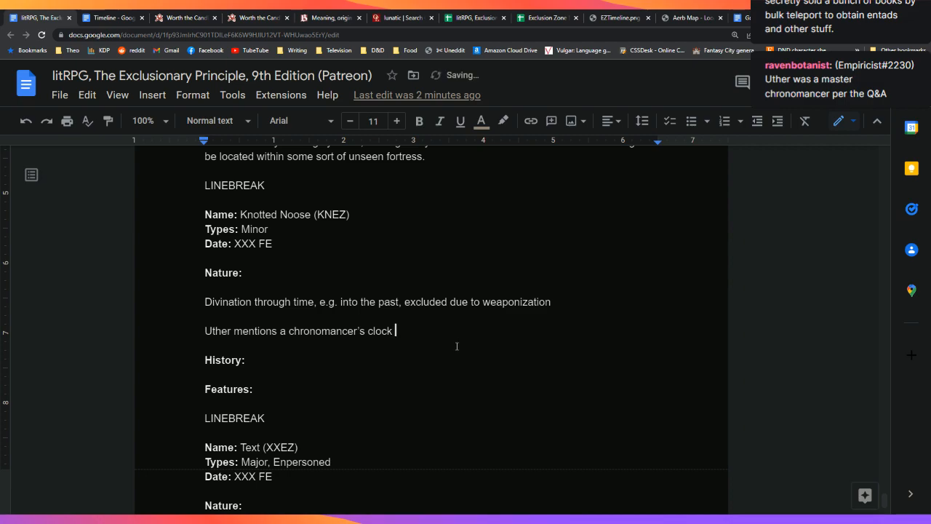
key("Left")
key("Right")
key("Down")
key("Up")
key("Up")
key("Up")
key("Up")
key("Up")
key("Up")
key("Up")
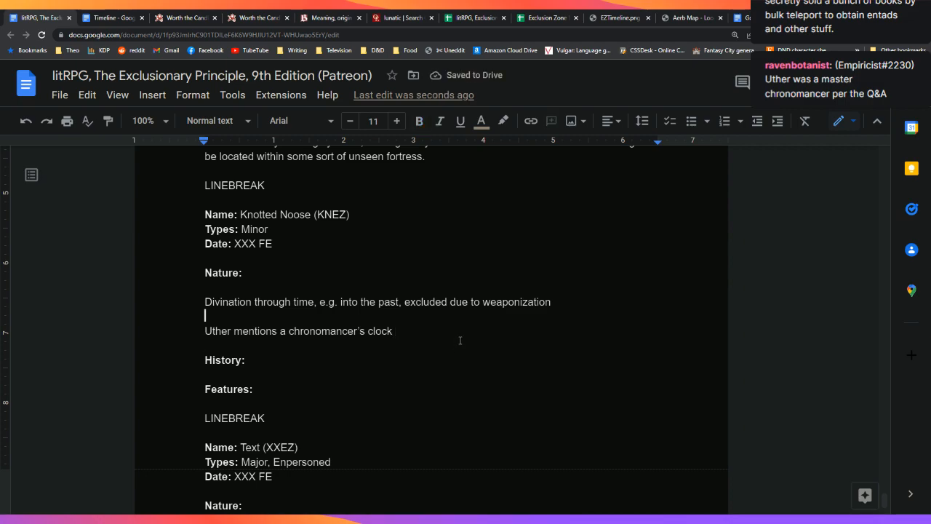
key("Left")
key("Left")
key("BackSpace")
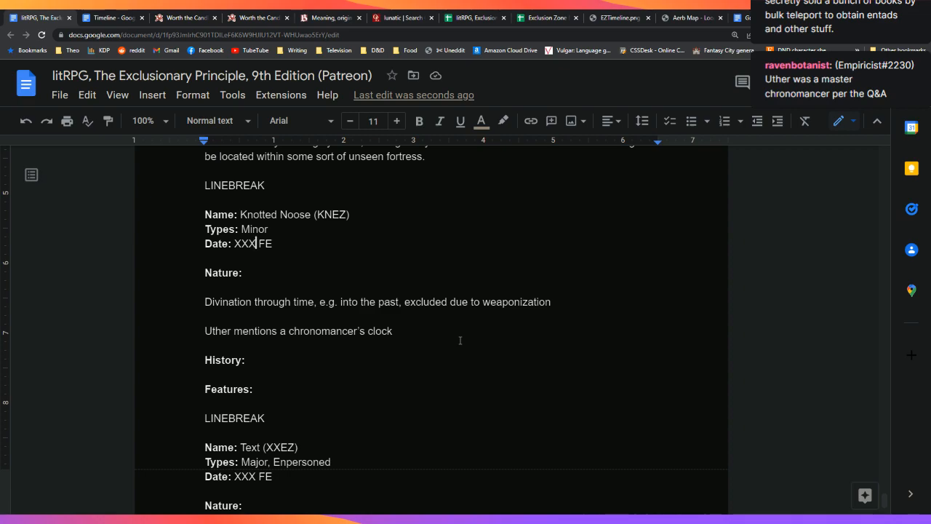
Search the full Worth the Candle story for "chronoman" and the Brief Description of Aerb for "chr"
left_click(146, 14)
key("ctrl+f")
type("chronoman")
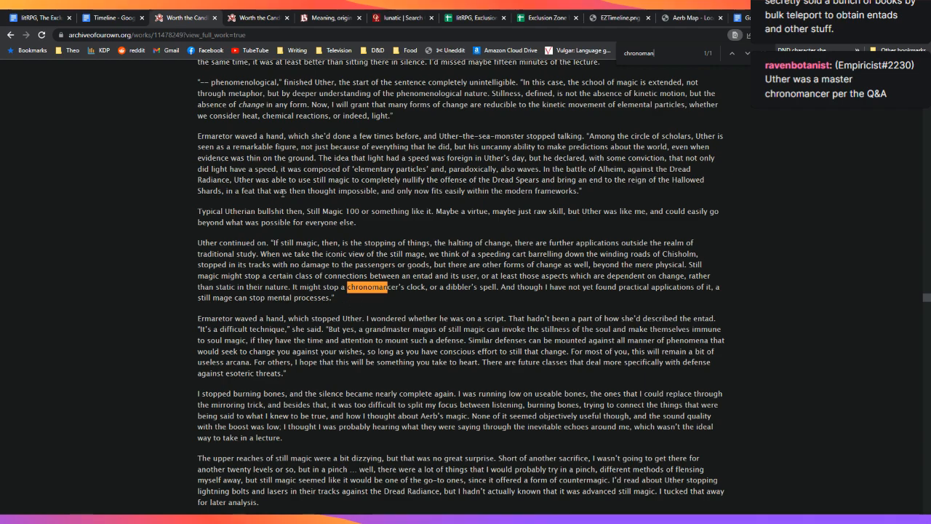
left_click(256, 13)
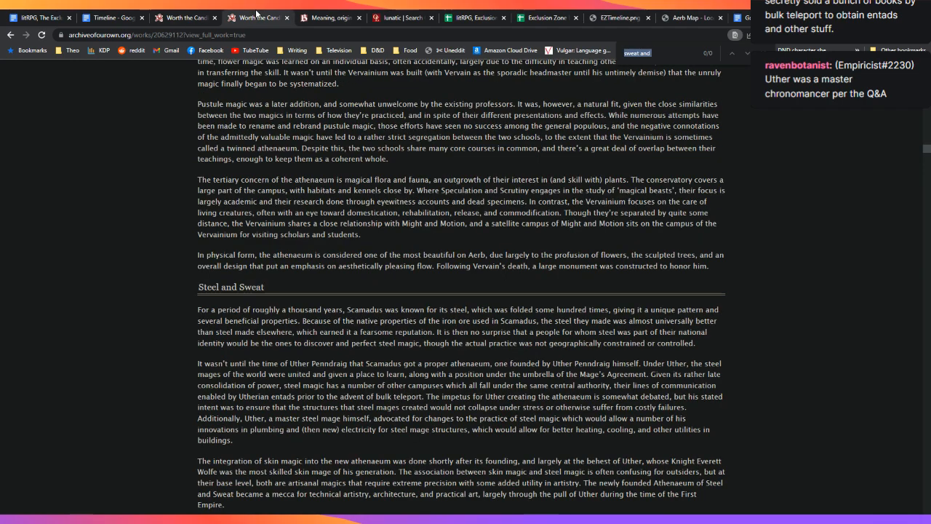
type("c")
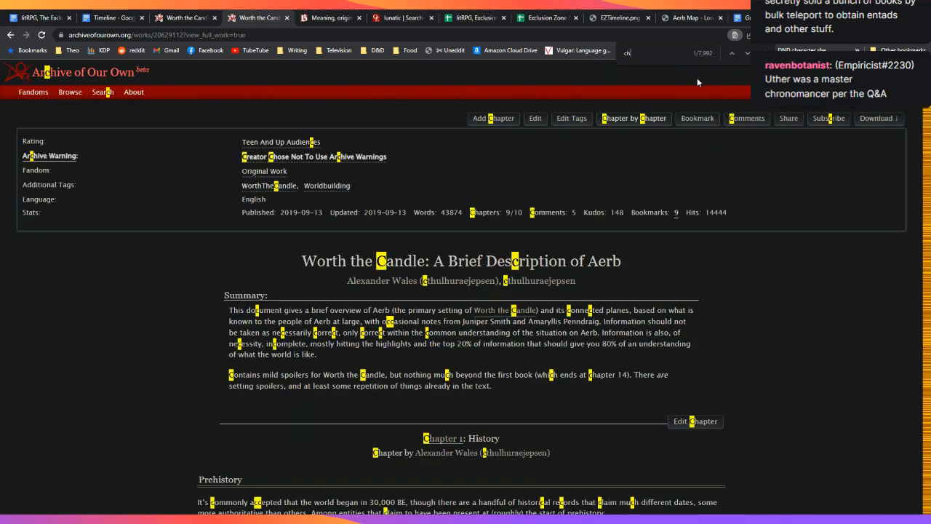
type("hr")
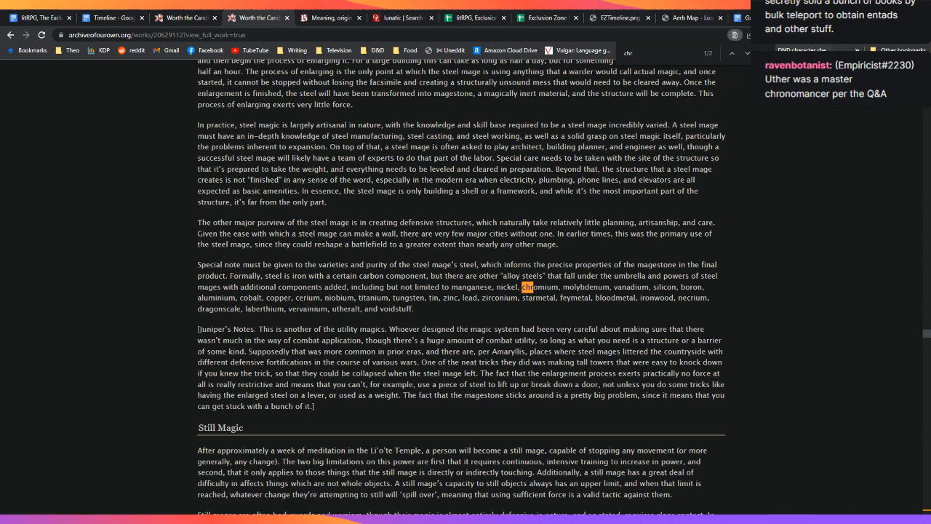
left_click(747, 53)
left_click(747, 53)
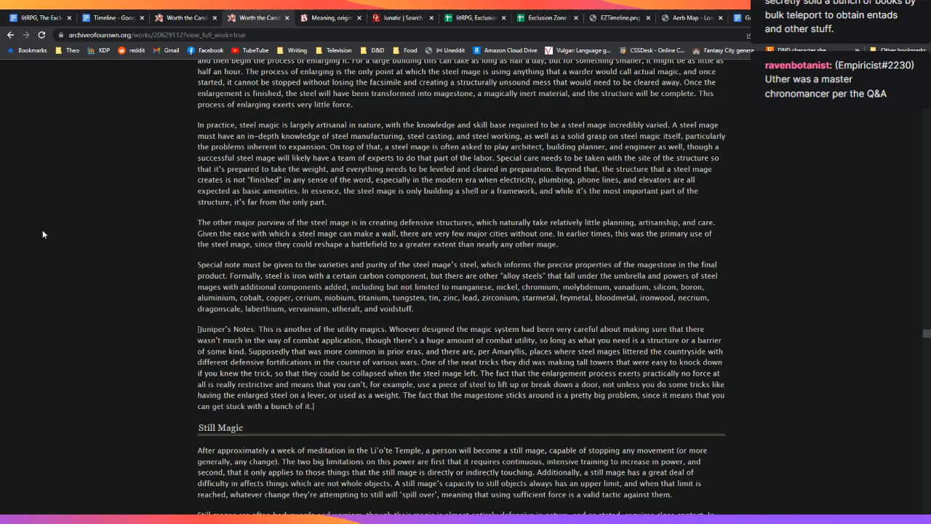
Set the Knotted Noose entry's date to 101 FE in the Exclusionary Principle document
left_click(32, 14)
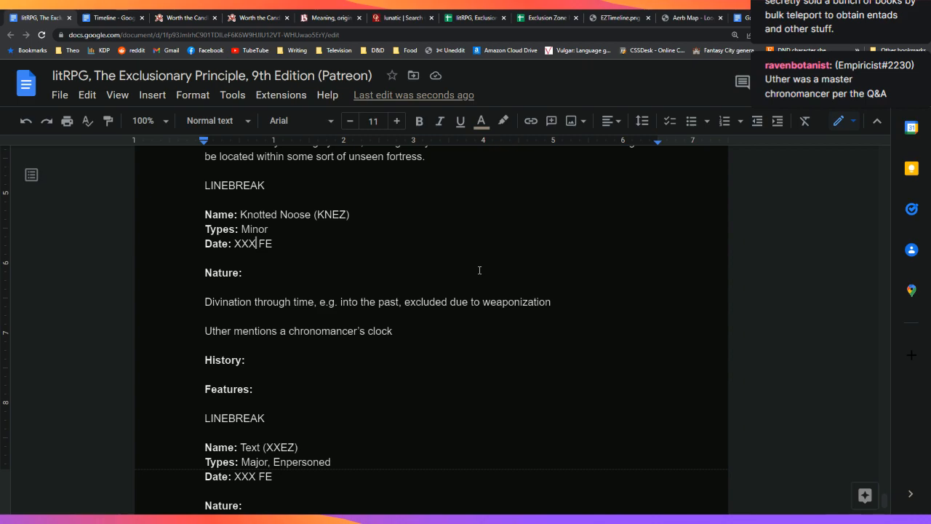
key("BackSpace")
key("BackSpace")
key("BackSpace")
type("11")
key("BackSpace")
type("01")
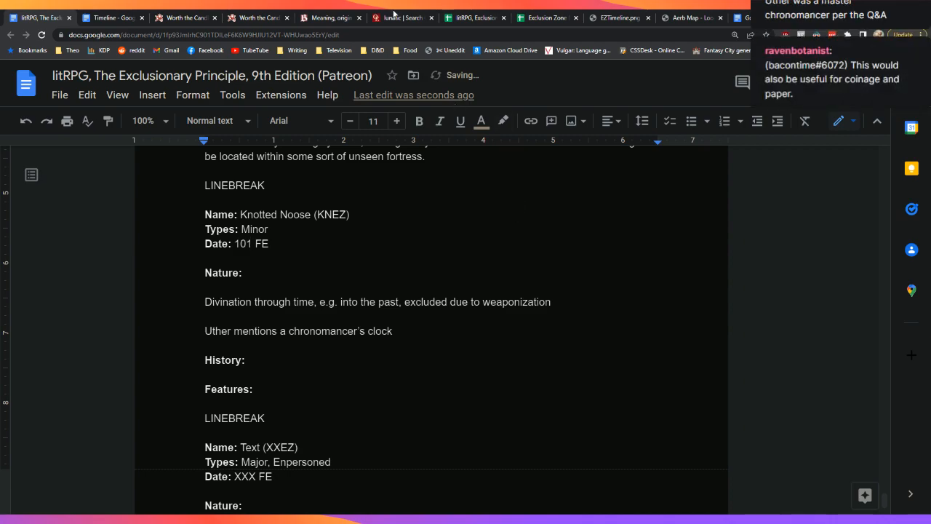
Enter 101 as the date in the Knotted Noose row of the Exclusions List spreadsheet
left_click(472, 18)
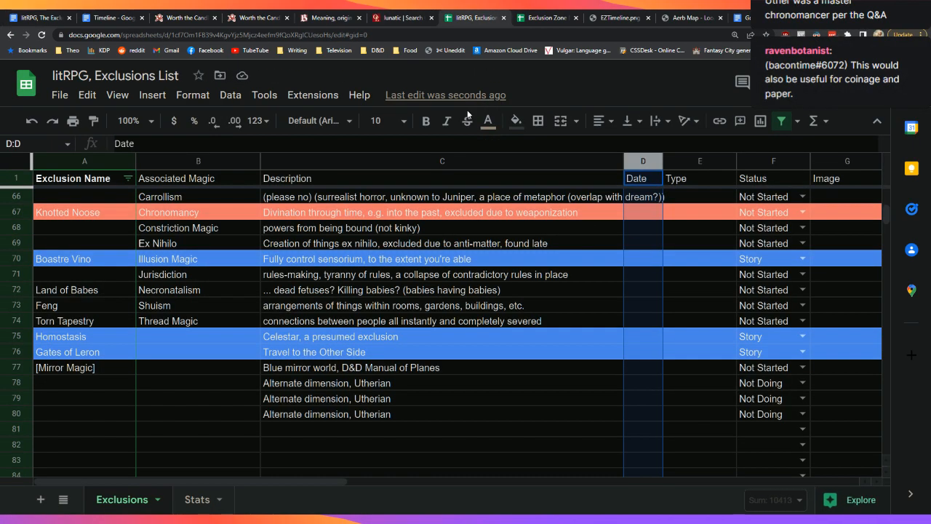
left_click(596, 385)
scroll(659, 381, "up", 1)
scroll(660, 386, "up", 1)
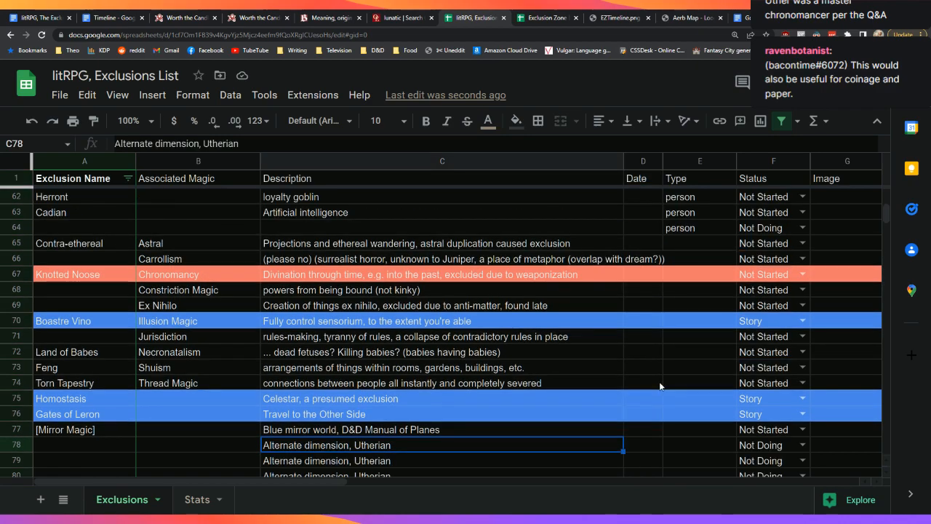
left_click(649, 281)
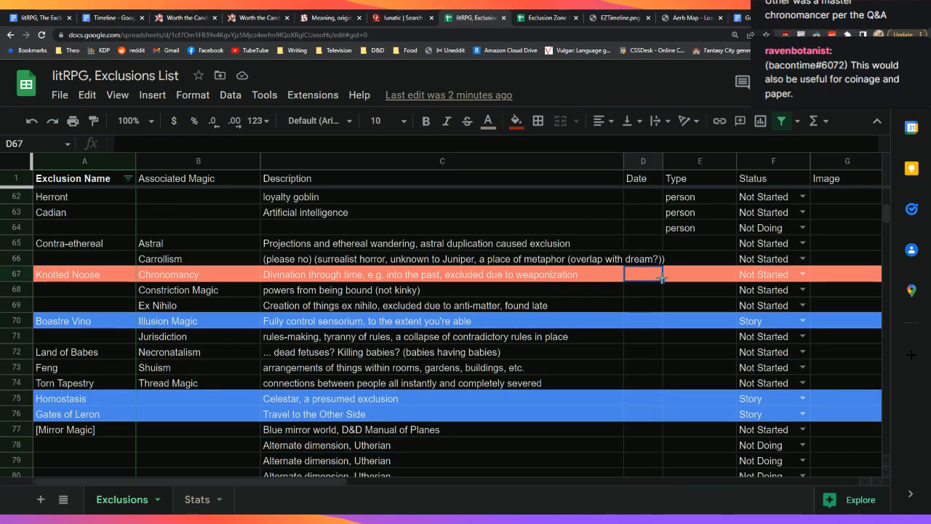
type("101")
key("Return")
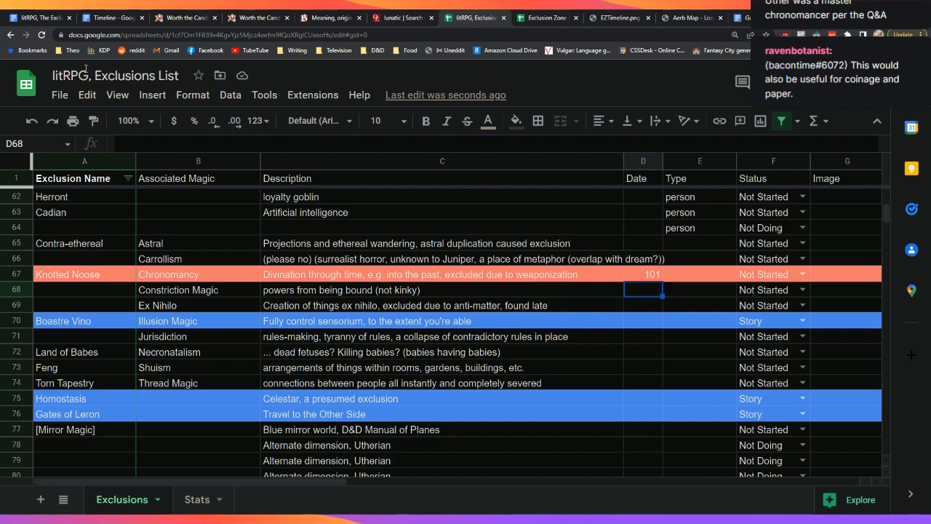
Back in the document, delete the note "Uther mentions a chronomancer's clock" from the Knotted Noose Nature section
left_click(33, 17)
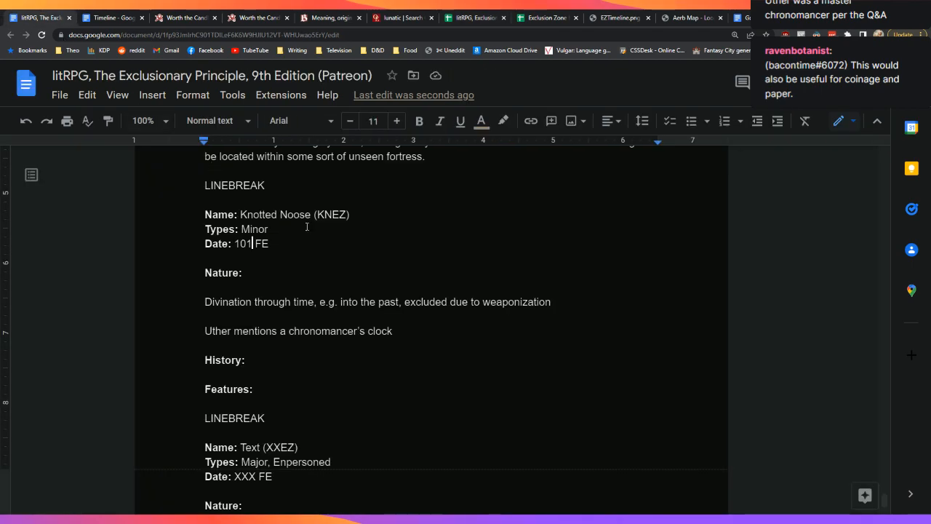
middle_click(531, 330)
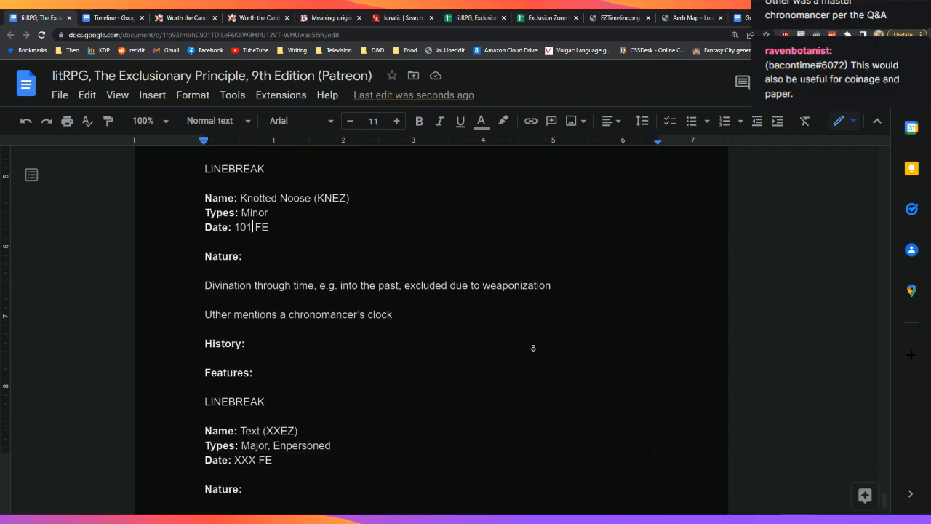
middle_click(533, 347)
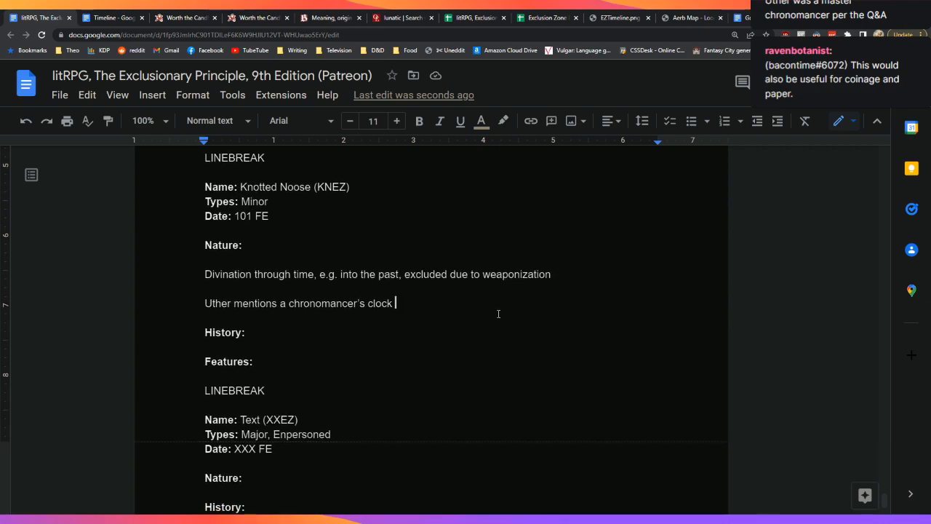
key("shift+Left")
key("shift+Left")
key("shift+Left")
key("shift+Left")
key("shift+Left")
key("shift+Left")
key("shift+Left")
key("shift+Left")
key("shift+Left")
key("shift+Left")
key("shift+Left")
key("shift+Left")
key("shift+Left")
key("shift+Left")
key("shift+Left")
key("shift+Left")
key("shift+Left")
key("shift+Left")
key("shift+Left")
key("shift+Left")
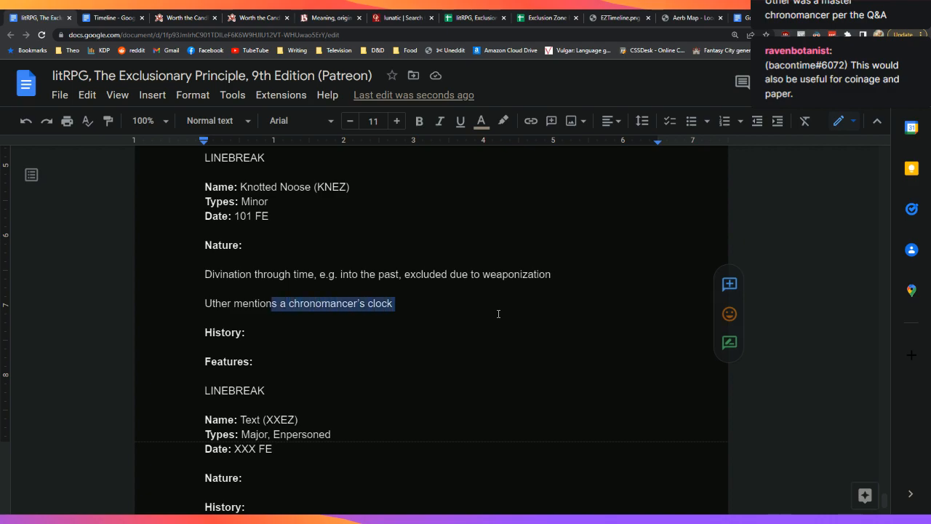
key("BackSpace")
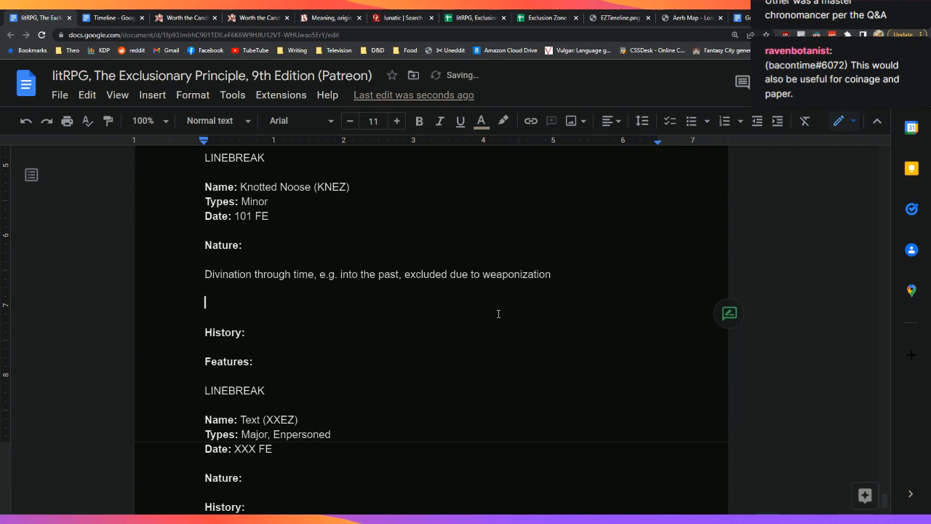
Remove the extra blank lines below the divination description in the Knotted Noose Nature section
key("BackSpace")
key("BackSpace")
key("Up")
key("Up")
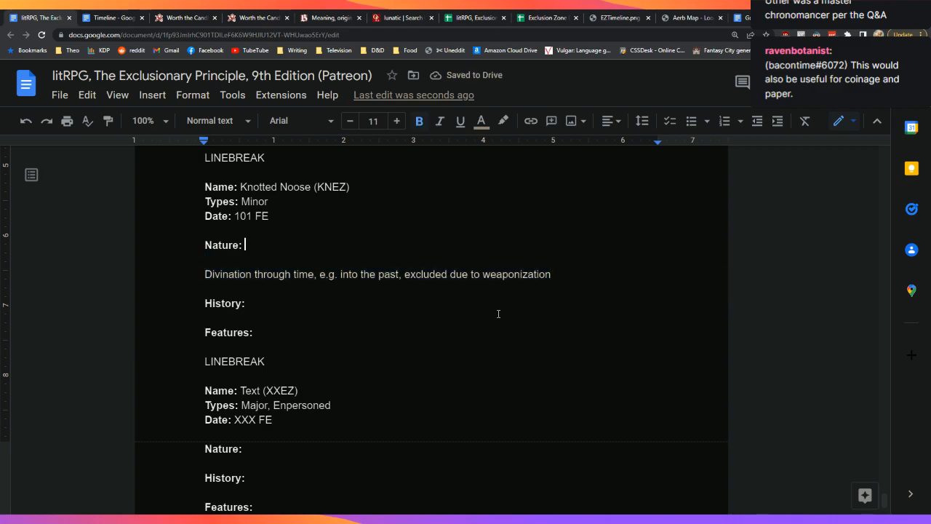
type("Chronomancy")
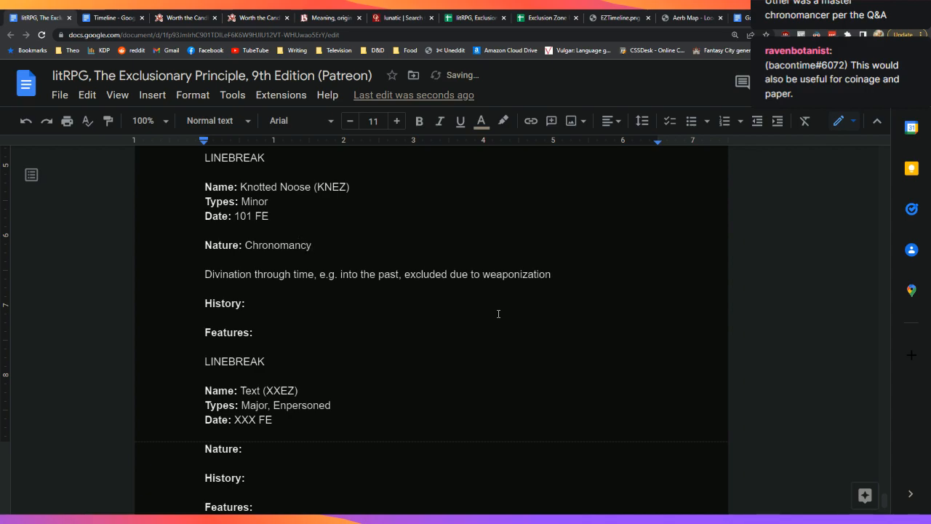
key("BackSpace")
key("BackSpace")
key("BackSpace")
key("BackSpace")
key("BackSpace")
key("BackSpace")
key("BackSpace")
key("BackSpace")
key("BackSpace")
key("BackSpace")
key("BackSpace")
key("BackSpace")
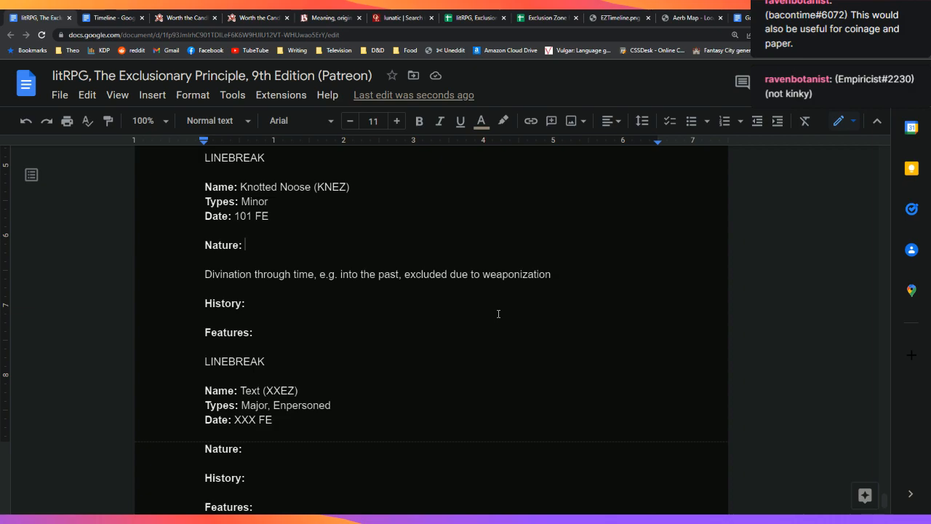
Check the descriptions of the Knotted Noose and Constriction Magic rows in the Exclusions List spreadsheet
left_click(472, 18)
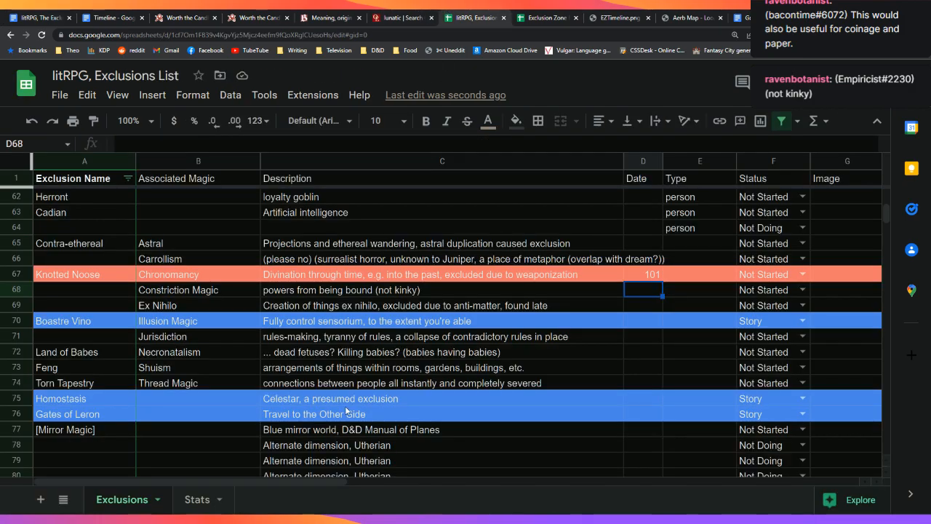
left_click(320, 280)
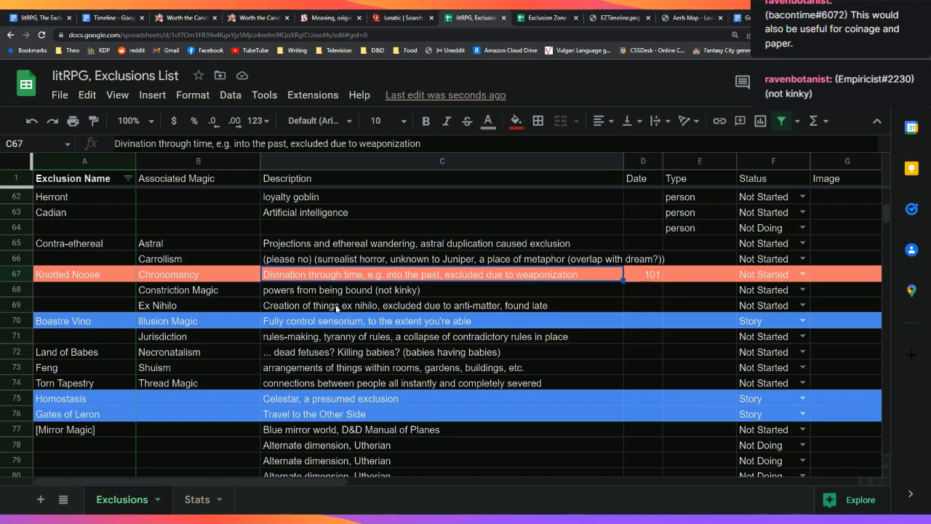
left_click(370, 291)
Back in the document, begin the Knotted Noose Nature text with "In the Knotted Noose Exclusion Zone (KNEZ)"
left_click(36, 17)
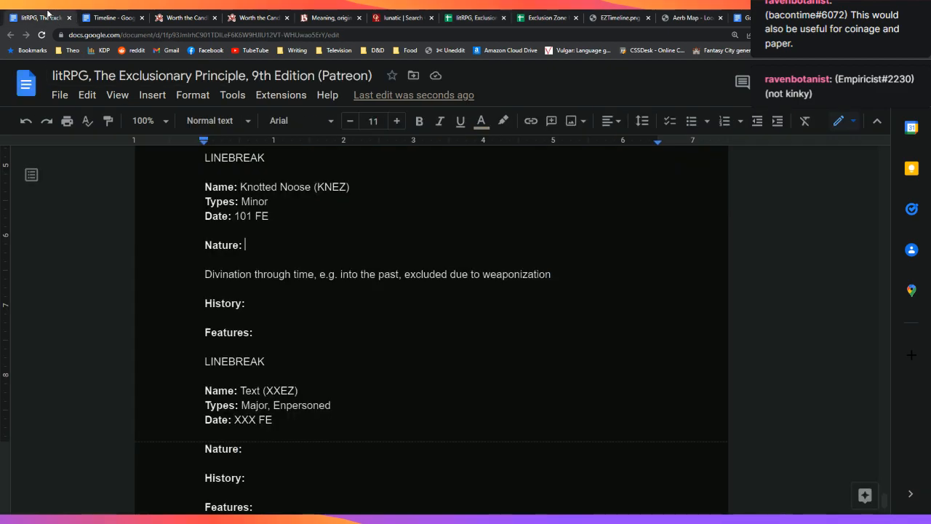
left_click(346, 256)
left_click(372, 241)
type("In the Knott")
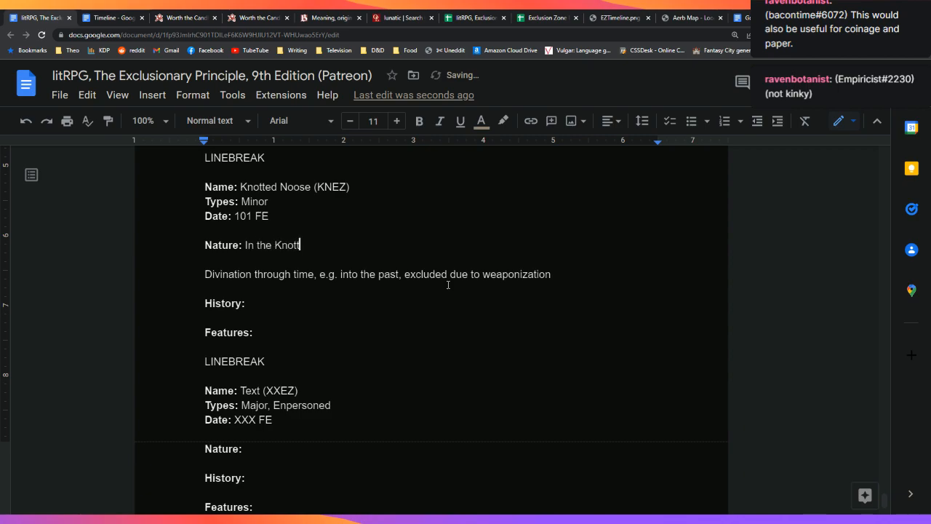
type("ed Noose Exclusion Zone ")
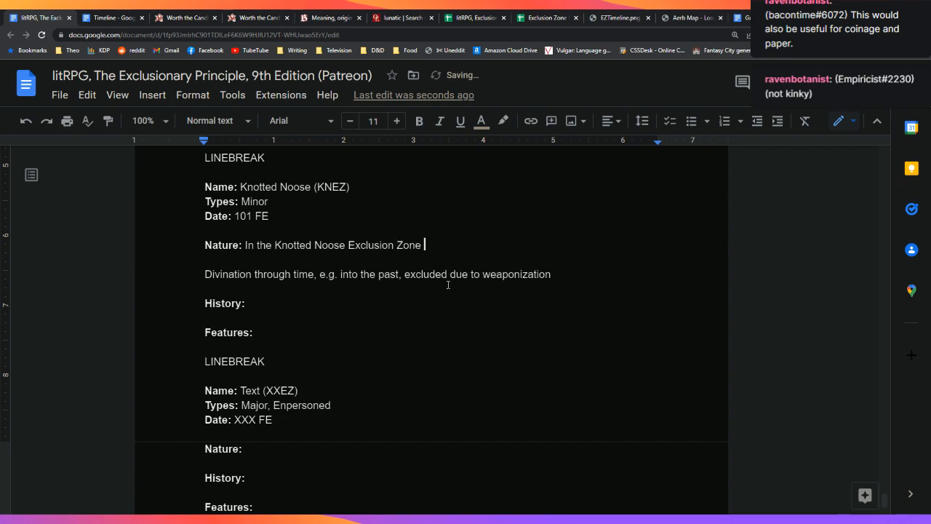
type("(KNEZ)")
Look back through the preceding Funnelin entry, from its Features and History up to its Name, Types and Date lines
key("Up")
key("Up")
key("Up")
key("Up")
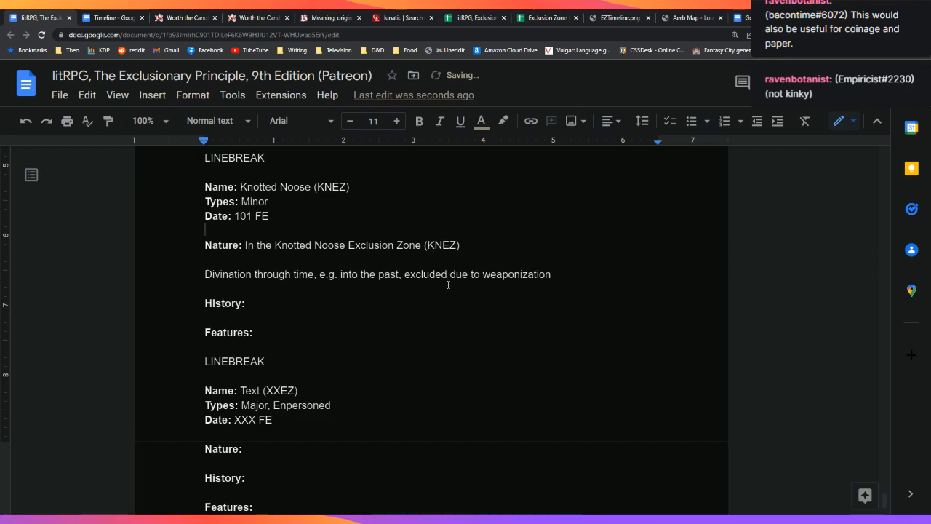
key("Up")
key("Up")
key("Up")
key("Up")
key("Up")
key("Up")
key("Up")
key("Up")
key("Up")
key("Up")
key("Up")
key("Up")
key("Up")
key("Up")
key("Up")
key("Up")
key("Up")
key("Up")
key("Up")
key("Up")
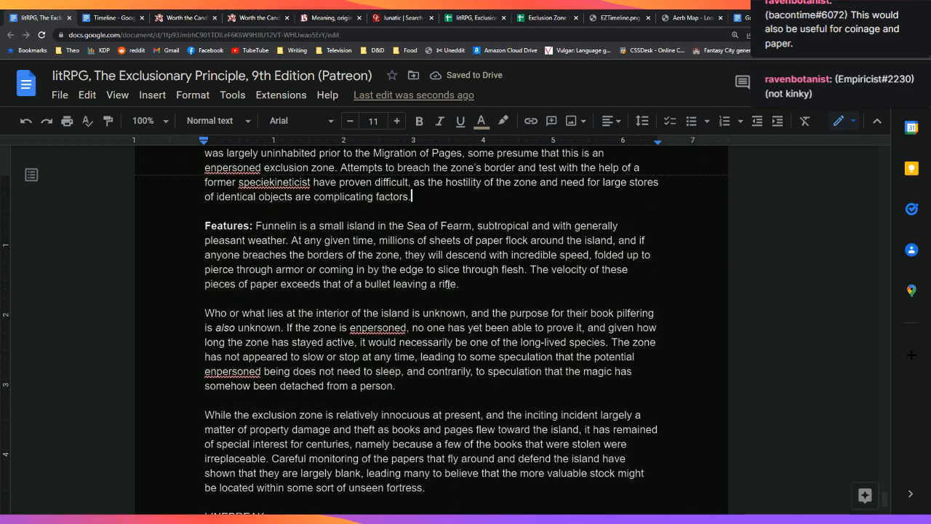
key("Up")
key("Up")
key("Up")
key("Up")
key("Up")
key("Up")
key("Up")
key("Up")
key("Up")
key("Up")
key("Up")
key("Up")
key("Up")
key("Up")
key("Up")
key("Up")
key("Up")
key("Up")
key("Up")
key("Up")
key("Up")
key("Up")
key("Up")
key("Up")
key("Up")
key("Up")
key("Up")
key("Up")
key("Up")
key("Up")
key("Up")
key("Up")
key("Up")
key("Up")
key("Up")
key("Up")
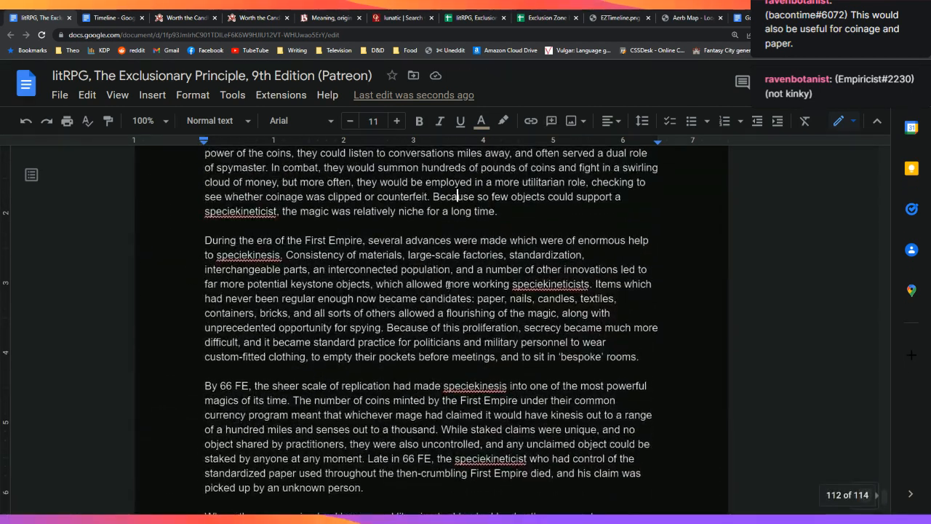
key("Up")
key("Down")
key("Down")
key("Down")
key("Down")
key("Down")
key("Down")
key("Down")
key("Down")
key("Down")
key("Down")
key("Down")
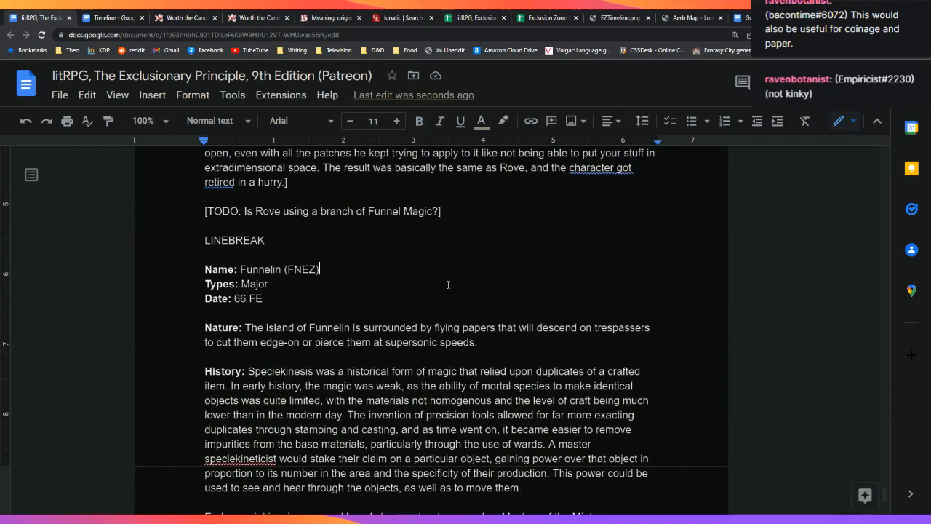
Examine how the Nature section of the Funnelin entry is worded and laid out
key("Up")
key("Up")
key("Up")
key("Up")
key("Down")
key("Down")
key("shift+Right")
key("shift+Right")
key("shift+Right")
key("shift+Right")
key("shift+Right")
key("shift+Right")
key("shift+Right")
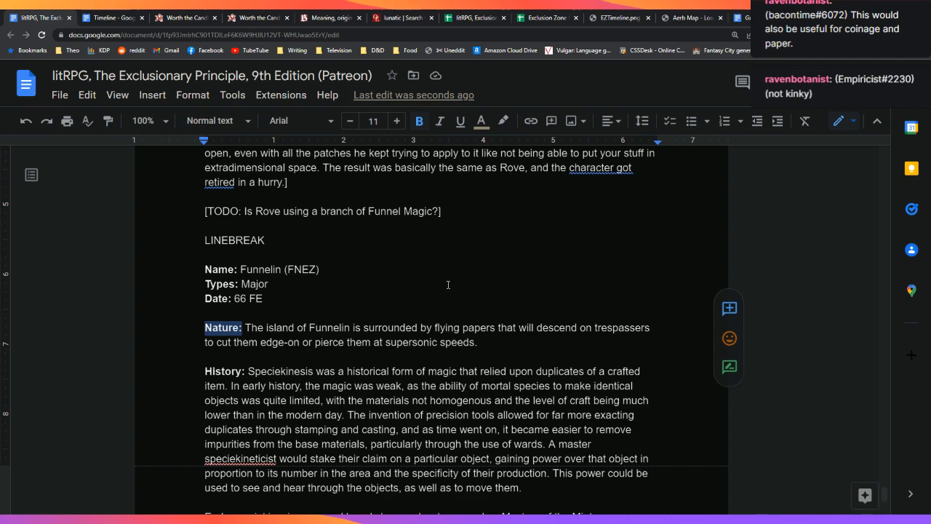
key("shift+Left")
key("Down")
key("Down")
key("Left")
key("Right")
key("Up")
key("Up")
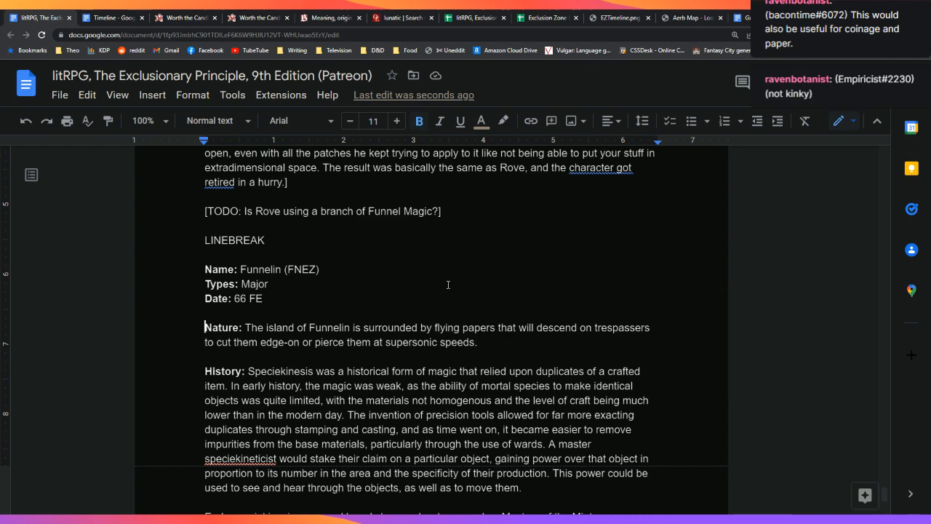
key("shift+Right")
key("shift+Right")
key("shift+Right")
key("shift+Right")
key("shift+Right")
key("shift+Right")
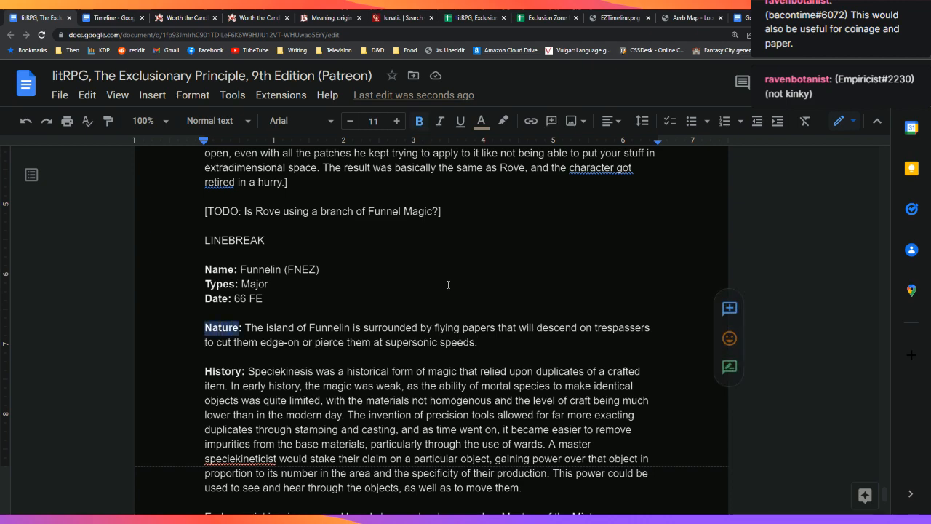
Skim the rest of the Funnelin entry, from its Nature through History and Features, down past the Knotted Noose entry
key("Down")
key("Down")
key("Down")
key("Down")
key("Down")
key("Down")
key("Down")
key("Down")
key("Down")
key("Down")
key("Down")
key("Down")
key("Down")
key("Down")
key("Down")
key("Down")
key("Down")
key("Down")
key("Down")
key("Down")
key("Down")
key("Down")
key("Down")
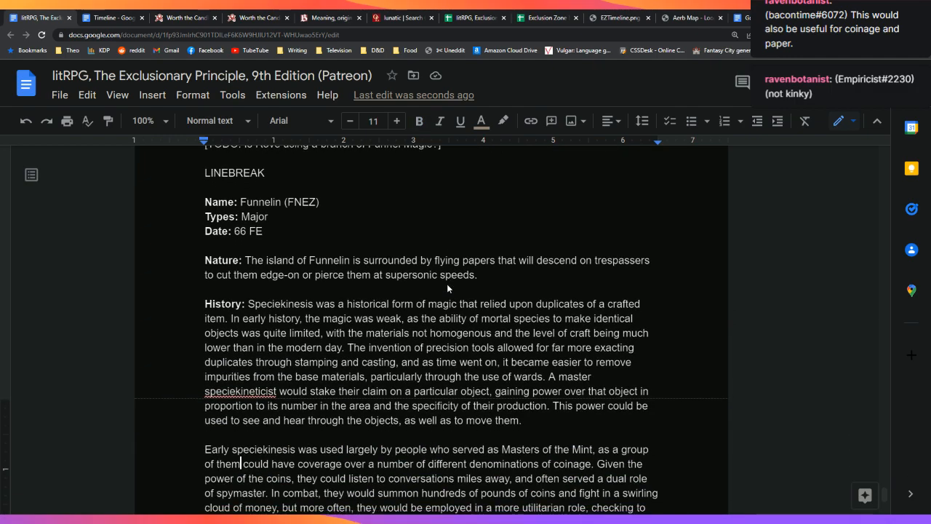
key("Down")
key("Down")
key("Down")
key("Down")
key("Down")
key("Down")
key("Down")
key("Down")
key("Down")
key("Down")
key("Down")
key("Down")
key("Down")
key("Down")
key("Down")
key("Down")
key("Down")
key("Down")
key("Down")
key("Down")
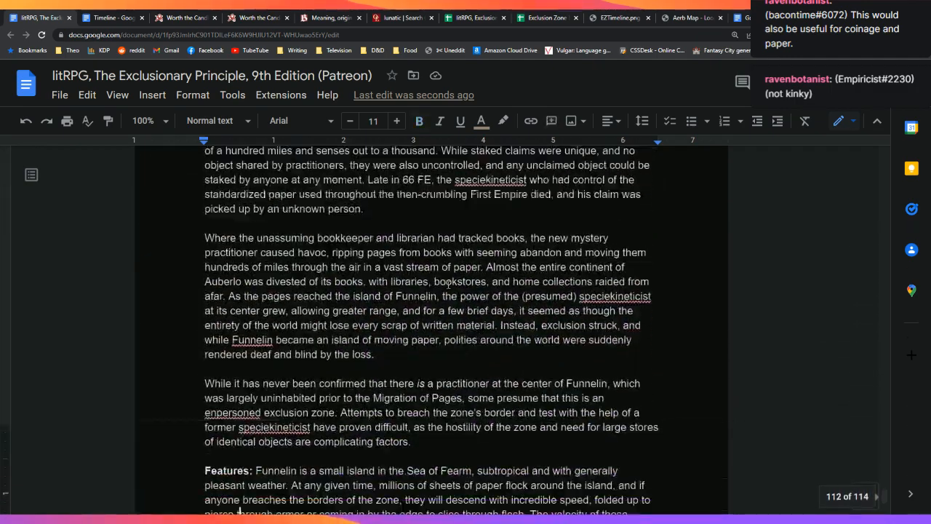
key("Down")
key("Down")
key("Down")
key("Down")
key("Down")
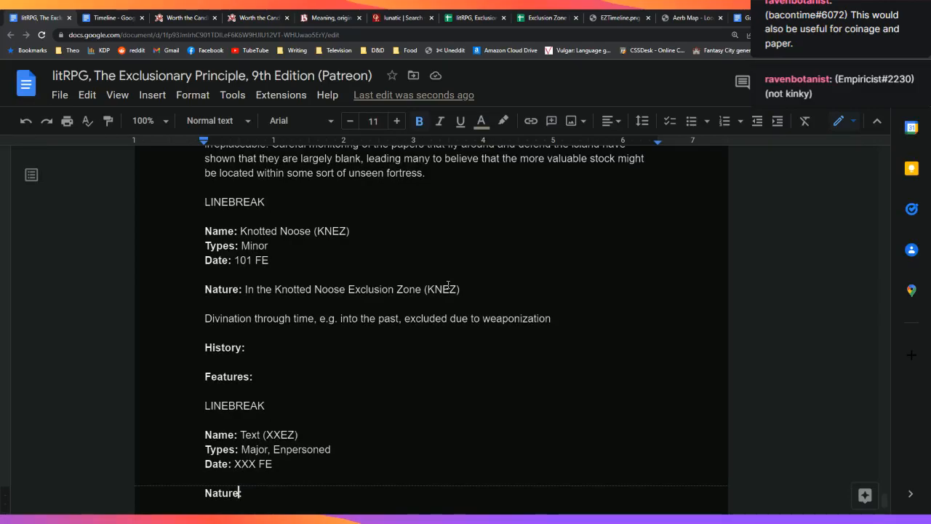
Continue the Knotted Noose Nature sentence after "(KNEZ)" with ", thinking about time results in death"
key("Up")
key("Up")
key("Up")
key("Up")
key("Up")
key("Up")
key("Up")
key("Up")
key("Up")
key("Up")
key("Up")
key("Up")
key("Up")
key("Up")
key("Up")
key("Up")
key("Left")
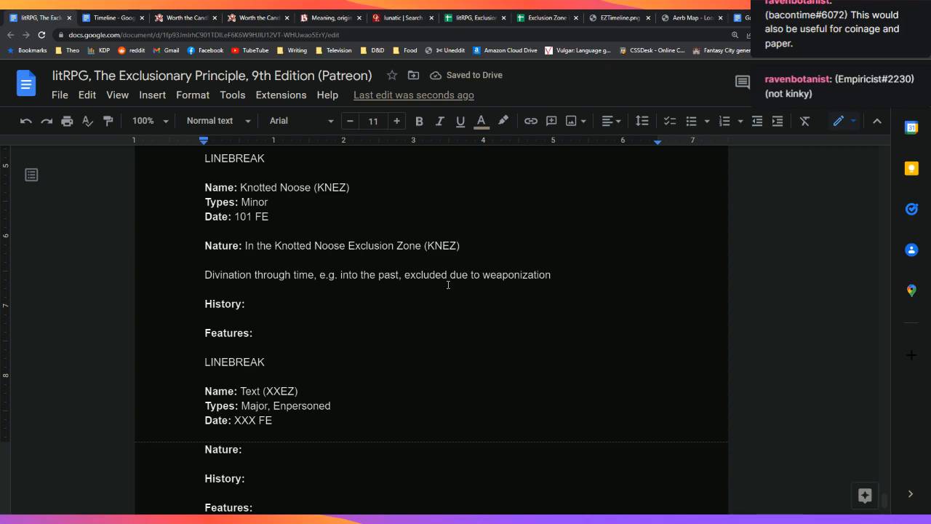
key("BackSpace")
type(", thinking abou ")
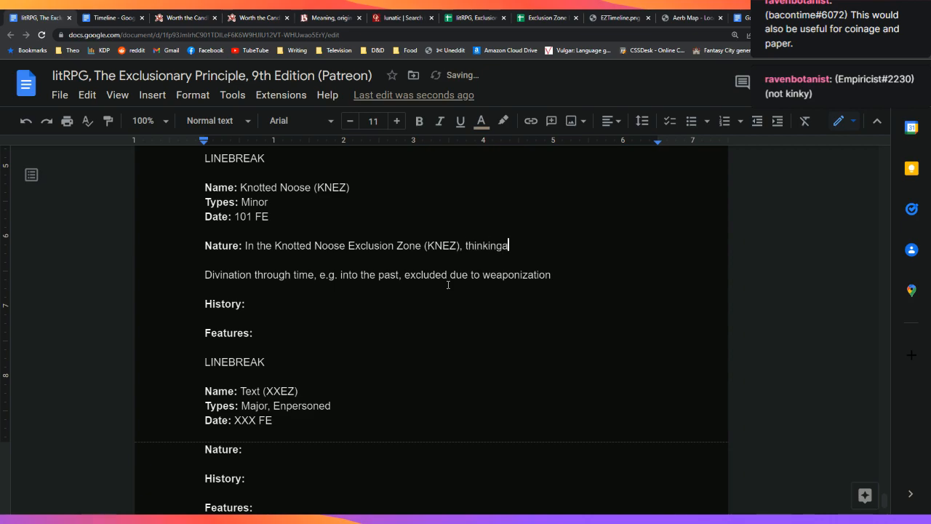
type("t timeresults in deaht")
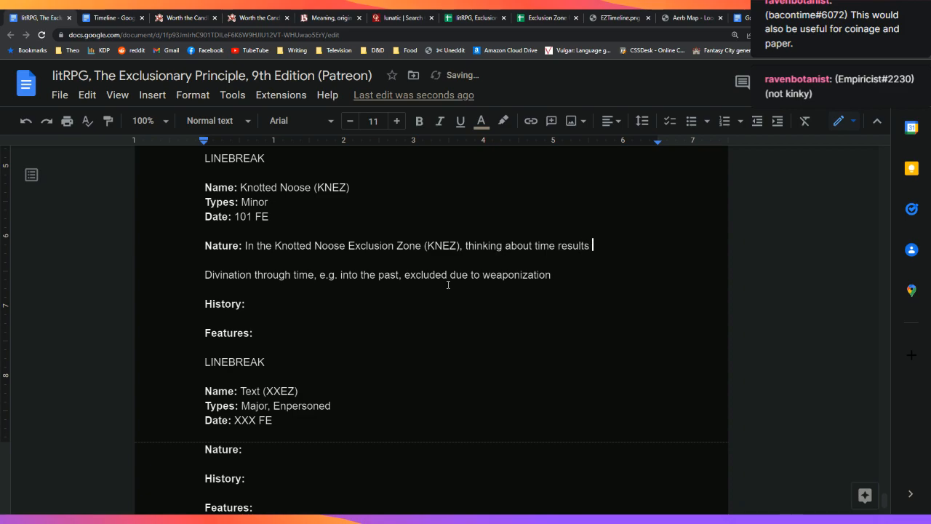
key("BackSpace")
key("BackSpace")
type("th")
Reword the Knotted Noose Nature sentence after "thinking about", replacing "time results in death" with "the past in too much de"
key("BackSpace")
key("BackSpace")
key("BackSpace")
key("BackSpace")
key("BackSpace")
key("BackSpace")
key("BackSpace")
key("BackSpace")
key("BackSpace")
key("BackSpace")
key("BackSpace")
key("BackSpace")
key("BackSpace")
key("BackSpace")
key("BackSpace")
key("BackSpace")
key("BackSpace")
key("BackSpace")
key("BackSpace")
key("BackSpace")
type("he past in too much de")
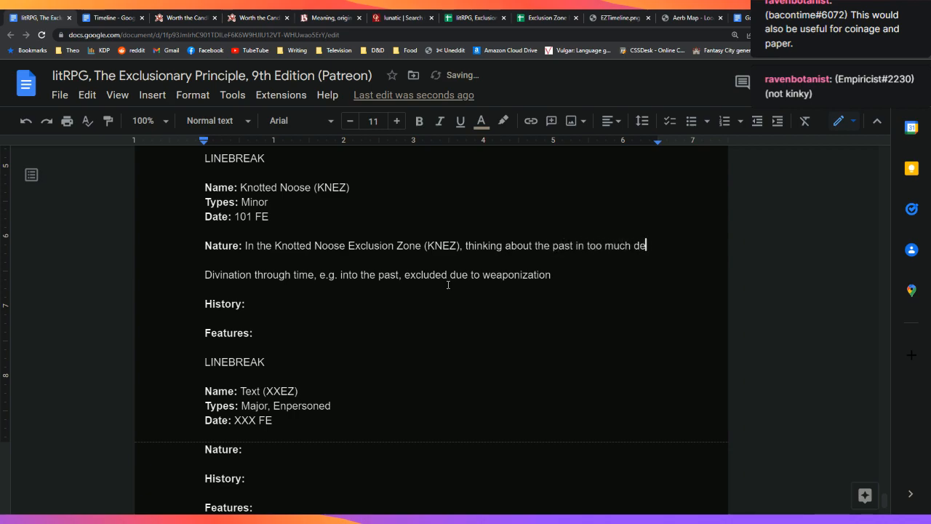
Finish the Knotted Noose Nature sentence with "detail will result in death." and delete the divination note below it
type("tail will res")
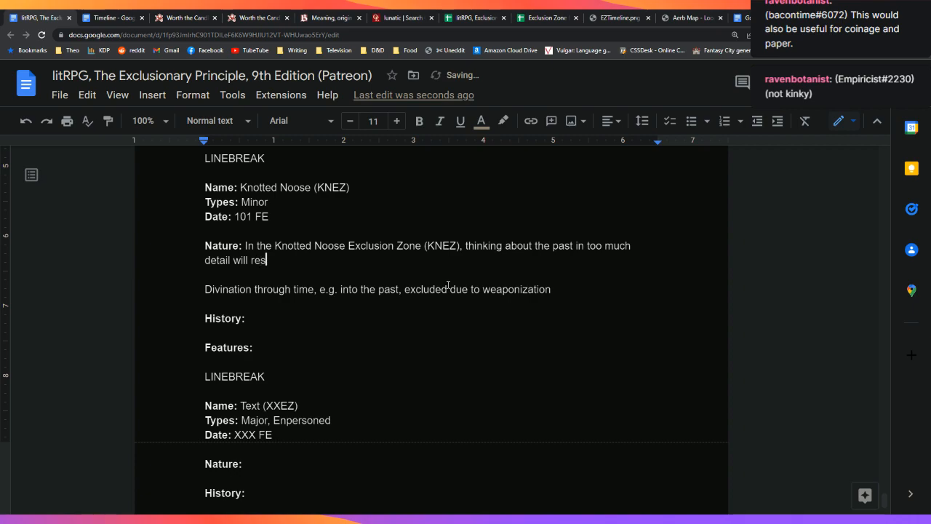
type("ult in death.")
key("Down")
key("shift+Down")
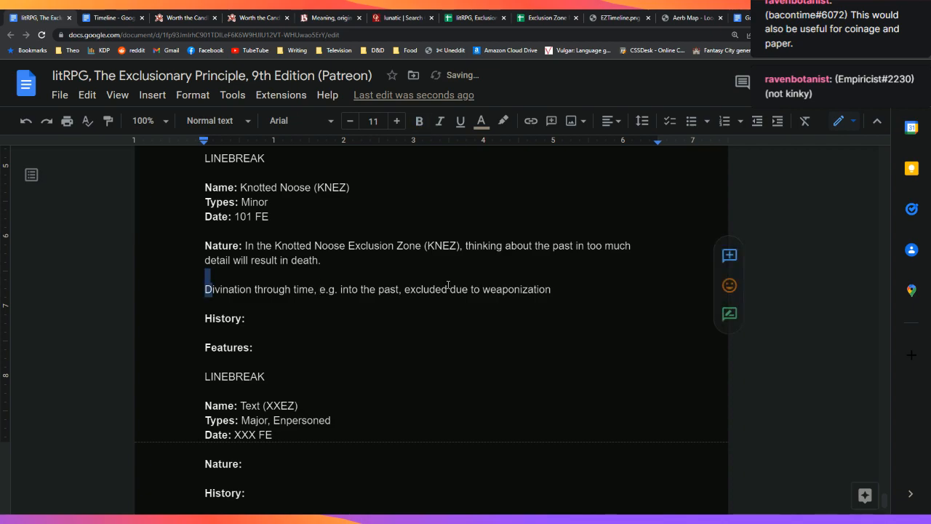
key("shift+End")
key("BackSpace")
key("BackSpace")
key("Return")
Begin the Knotted Noose entry's History text with "Chronomancy"
key("Down")
key("Down")
key("Down")
key("Up")
key("Left")
type("Chronomancy")
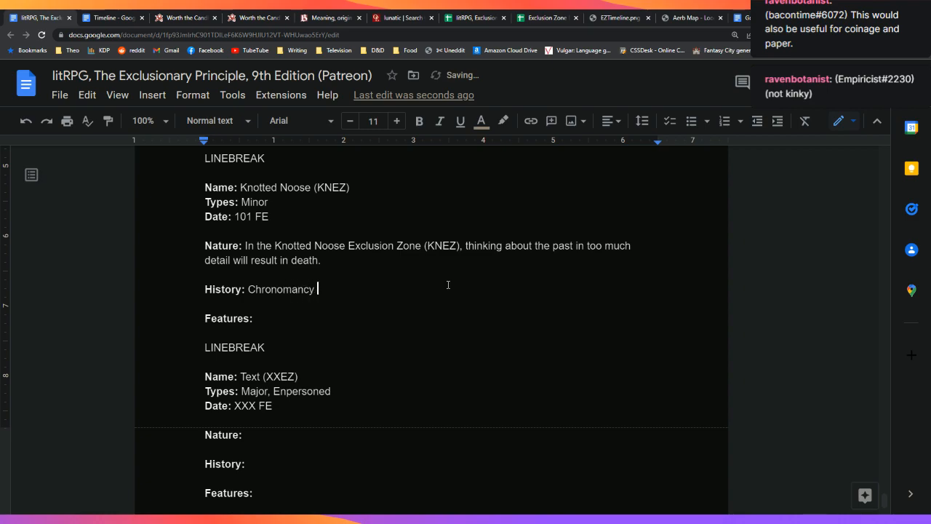
key("Up")
key("Up")
key("Down")
key("Up")
key("shift+Up")
key("shift+Up")
key("shift+Right")
key("shift+Right")
key("shift+Right")
key("shift+Right")
key("shift+Right")
key("shift+Right")
key("shift+Right")
key("shift+Right")
key("shift+Right")
key("shift+Right")
key("shift+Right")
key("shift+Right")
key("shift+Right")
key("shift+Right")
key("shift+Right")
key("shift+Right")
key("shift+Right")
key("shift+Right")
key("shift+Right")
key("shift+Right")
key("shift+Right")
key("shift+Right")
key("shift+Right")
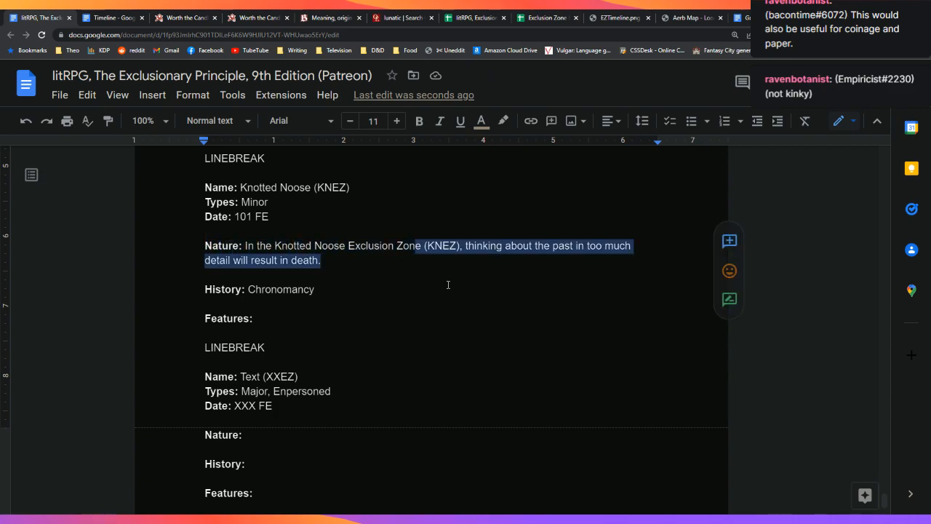
key("Down")
key("Down")
key("Down")
key("Up")
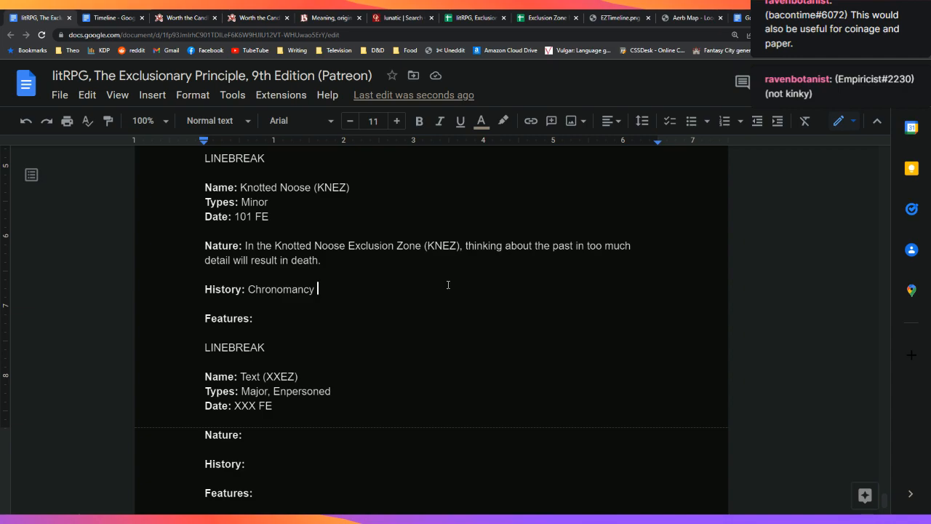
key("Up")
key("Up")
key("Up")
key("Up")
key("Up")
key("Up")
key("Up")
key("shift+Right")
key("shift+Right")
key("shift+Right")
key("shift+Right")
key("shift+Right")
key("shift+Right")
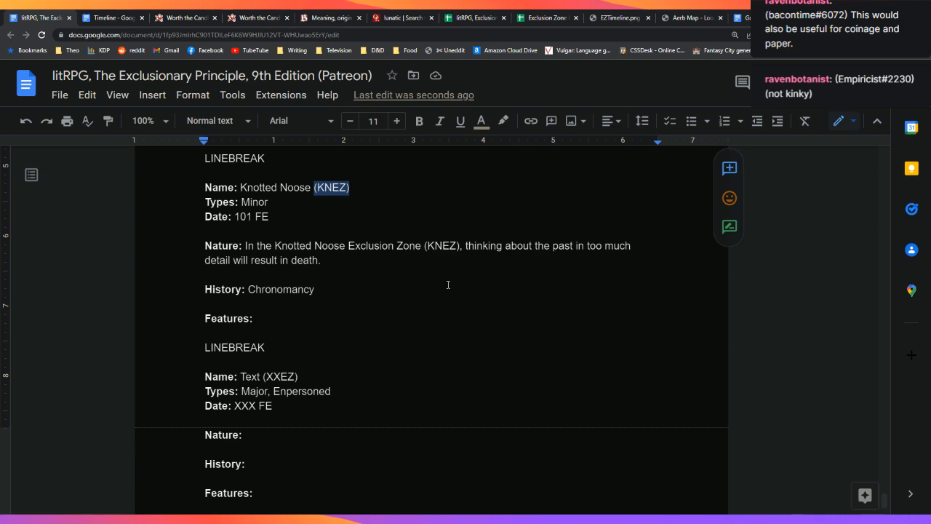
key("Right")
key("Right")
key("Left")
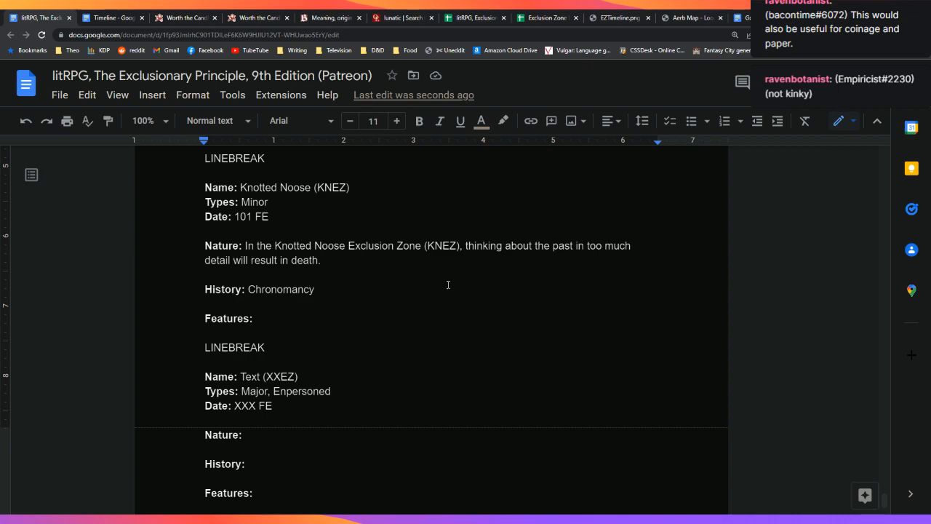
key("Down")
key("Down")
key("Down")
key("Down")
key("Down")
key("Down")
key("Up")
key("Up")
key("Up")
key("Up")
key("Up")
key("Down")
key("Down")
key("Down")
key("Down")
key("Down")
Review the Features text of the preceding Funnelin entry as a reference for the Knotted Noose entry
key("Up")
key("Up")
key("Up")
key("Up")
key("Up")
key("Up")
key("Up")
key("Up")
key("Up")
key("Up")
key("Up")
key("Up")
key("Up")
key("Up")
key("Up")
key("Up")
key("Up")
key("Up")
key("Up")
key("Up")
key("Up")
key("Up")
key("Up")
key("Up")
key("Up")
key("Up")
key("Up")
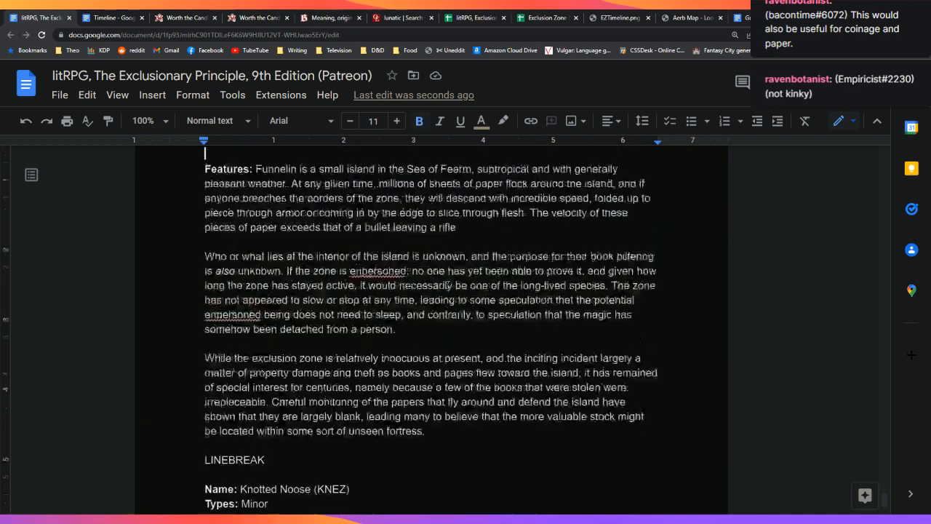
key("Down")
key("Down")
key("Down")
key("Down")
key("Down")
key("Down")
key("Down")
key("Down")
key("Down")
key("Down")
key("Down")
key("Down")
key("Down")
key("Down")
key("Down")
key("Down")
key("Down")
key("Down")
key("Down")
key("Down")
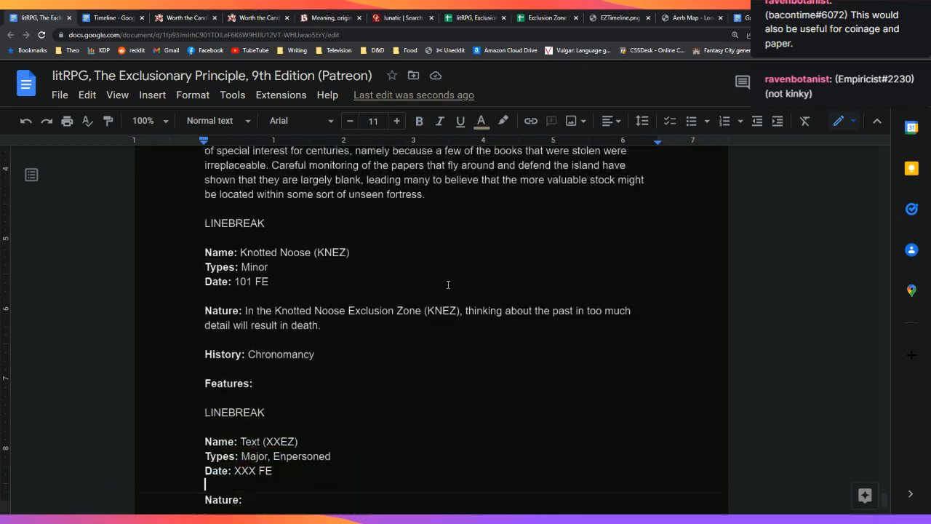
key("Up")
key("Up")
key("Up")
key("Up")
key("Up")
key("Up")
key("Up")
key("Up")
key("Up")
key("Up")
key("Up")
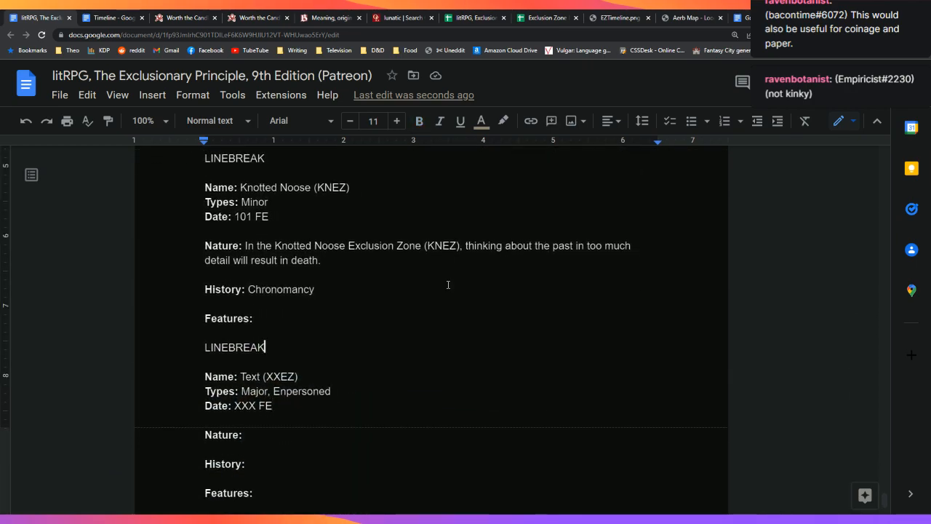
Continue the Knotted Noose History after "Chronomancy" with "was the historical magic responsible for divination into the past."
key("Down")
key("Up")
key("Down")
key("Up")
key("Up")
key("Left")
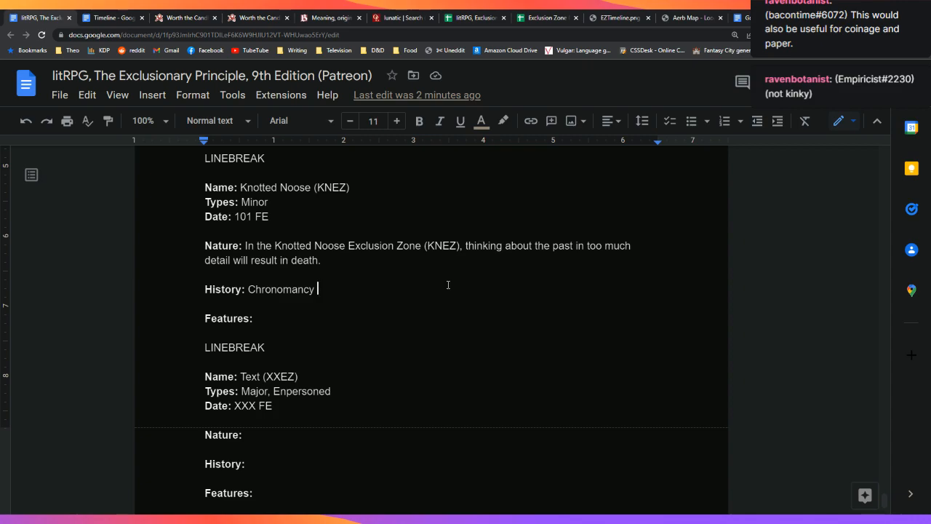
key("Down")
key("Up")
key("Down")
key("Up")
type("was t")
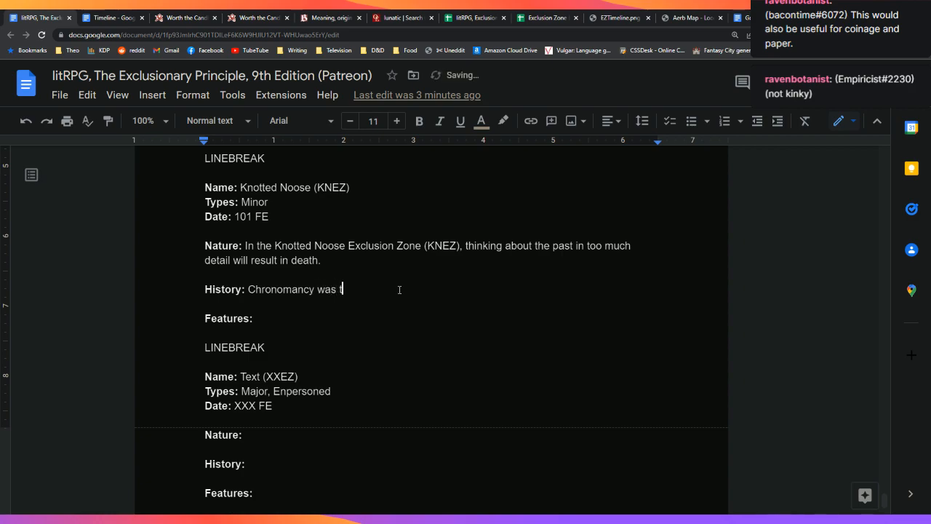
type("he historical ma")
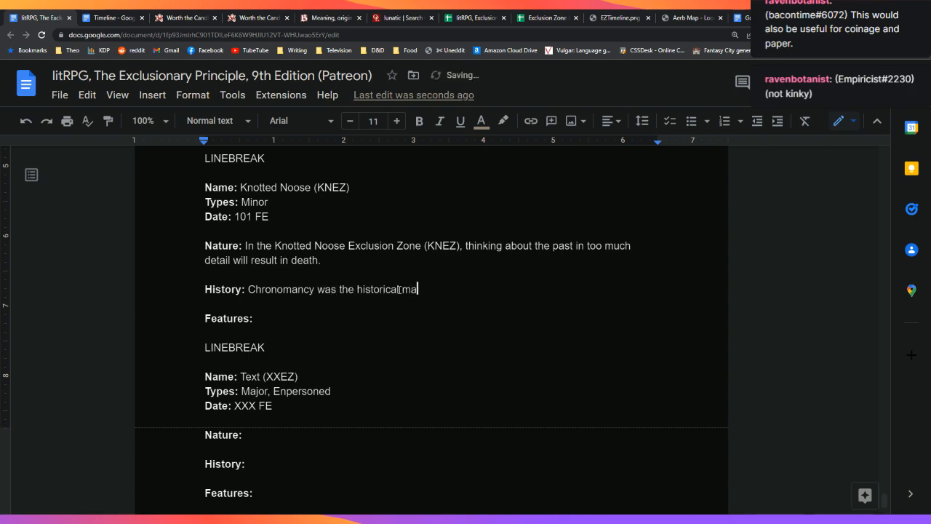
type("gic responsible for ")
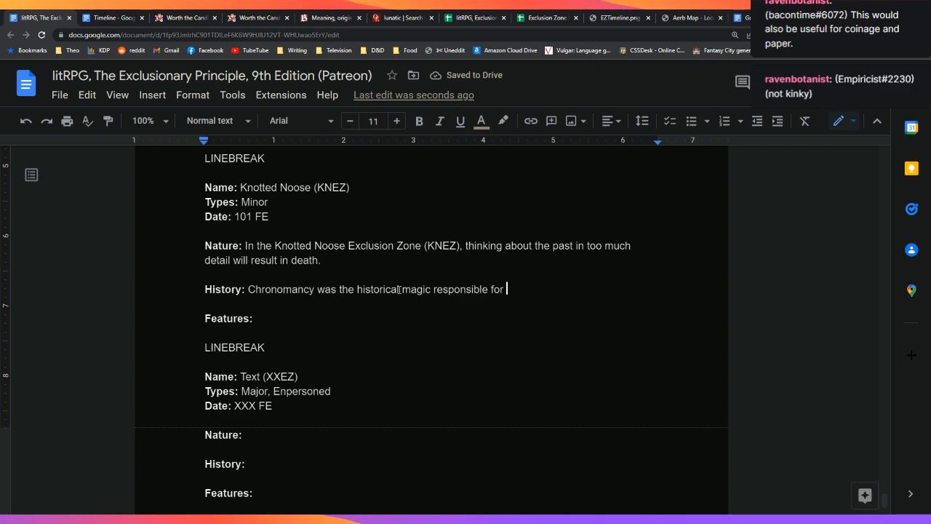
type("divination into the past. ")
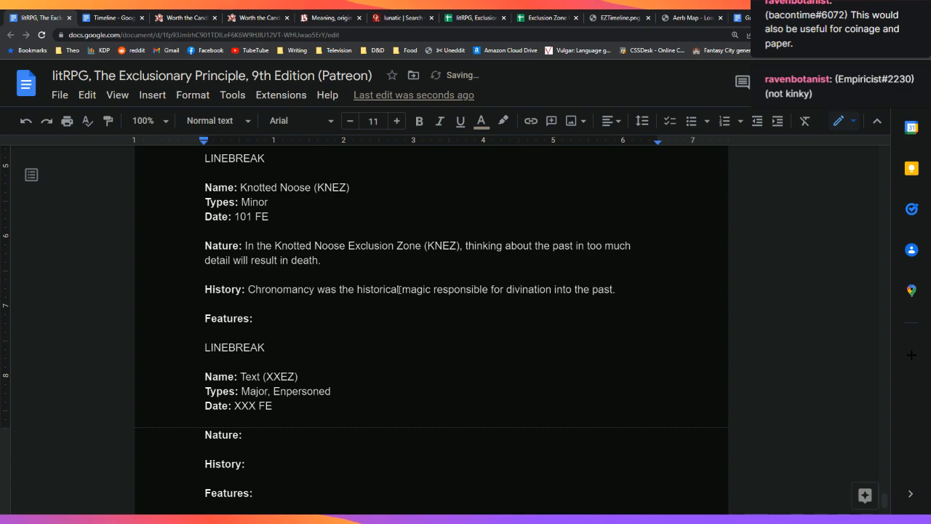
Continue the Knotted Noose History with "A finicky and imprecise magic, it nevertheless allowed for a unique insight into ages past, though was"
type("A finicky and impre")
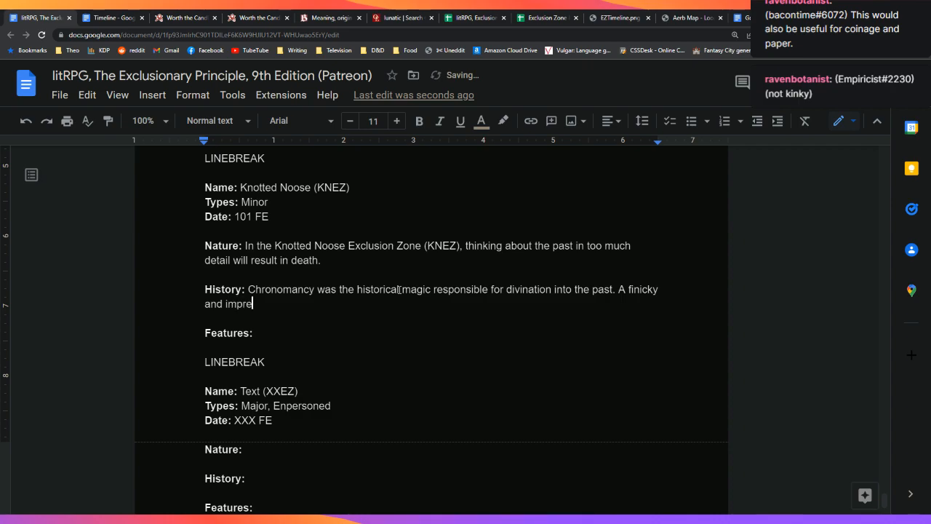
type("cise magic, ")
type("ut")
key("BackSpace")
key("BackSpace")
type("it nevertheless ")
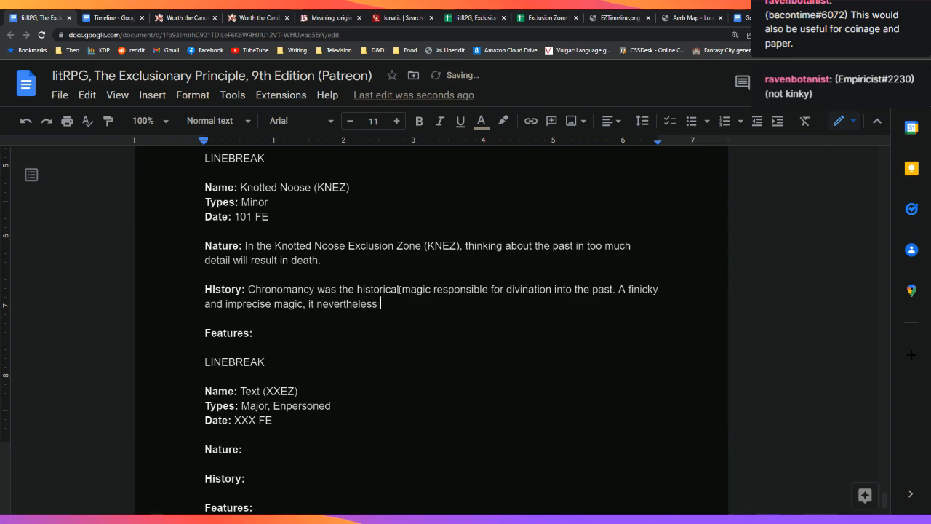
type("allowed for a unique")
type("ight into")
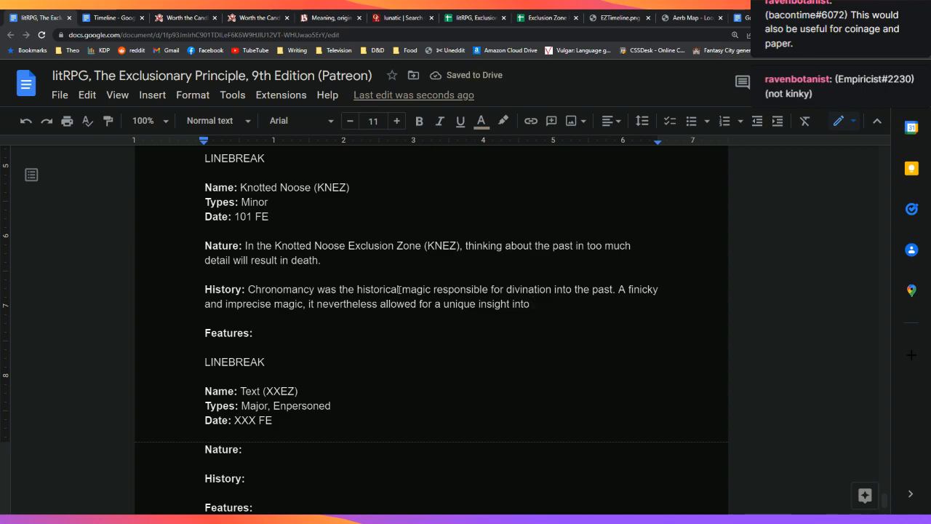
type("ages ")
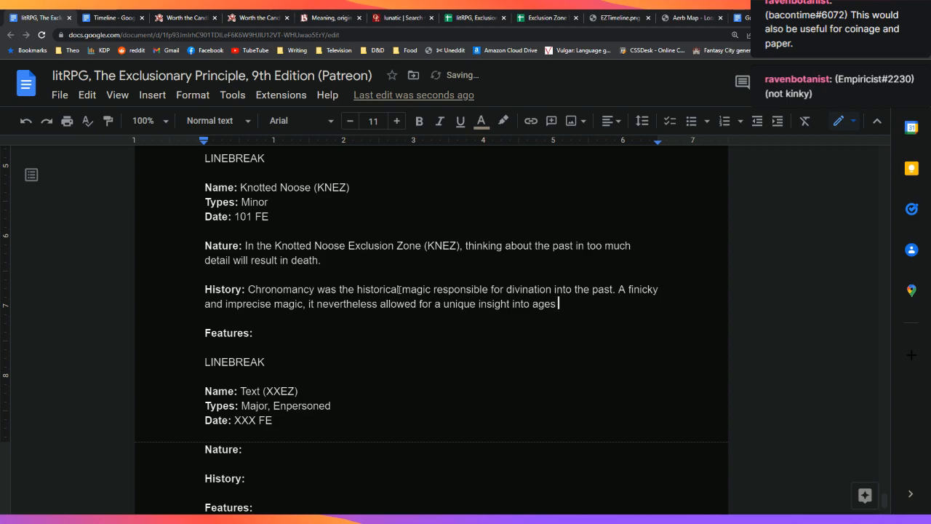
type("past, though was ")
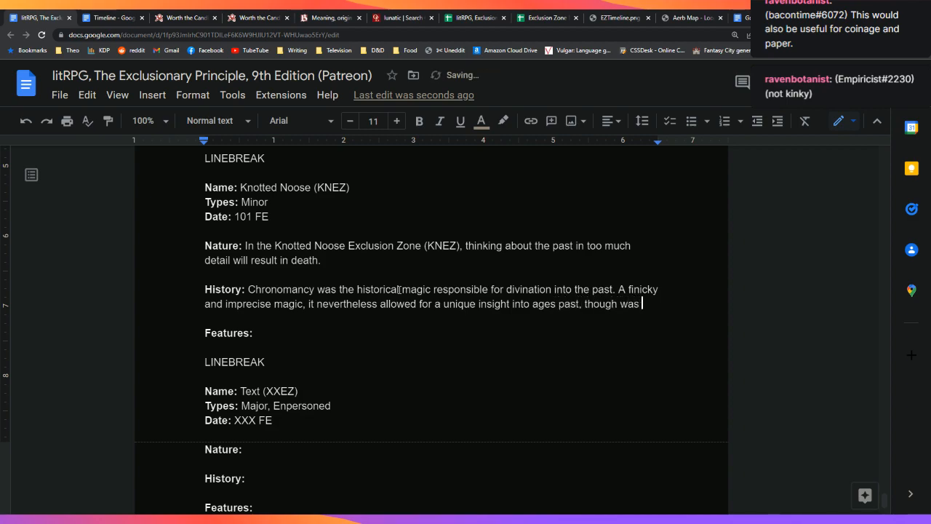
Extend the History sentence with "much clearer and more precise with periods of roughly a hundred years from when it was used, falling"
type("much clearer ")
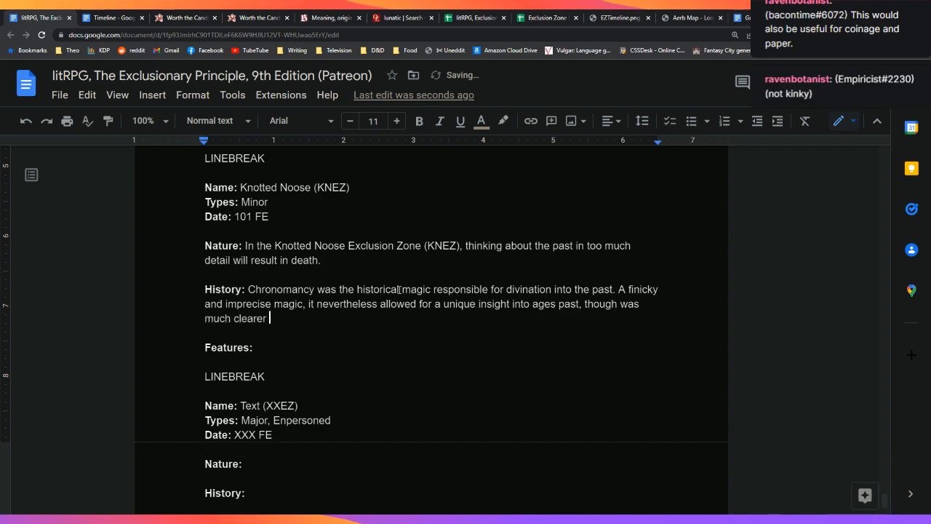
type("and more precise with")
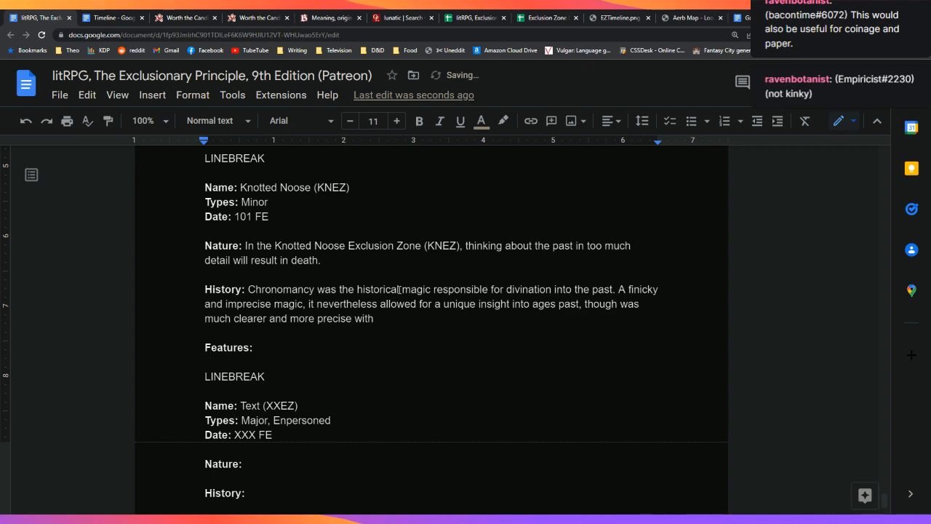
type(" periods of roughly a hu")
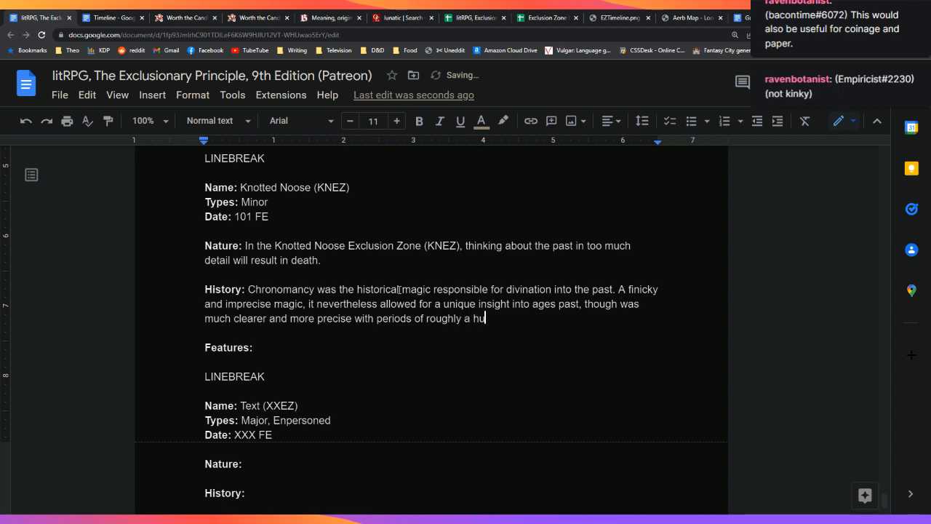
type("ndred years")
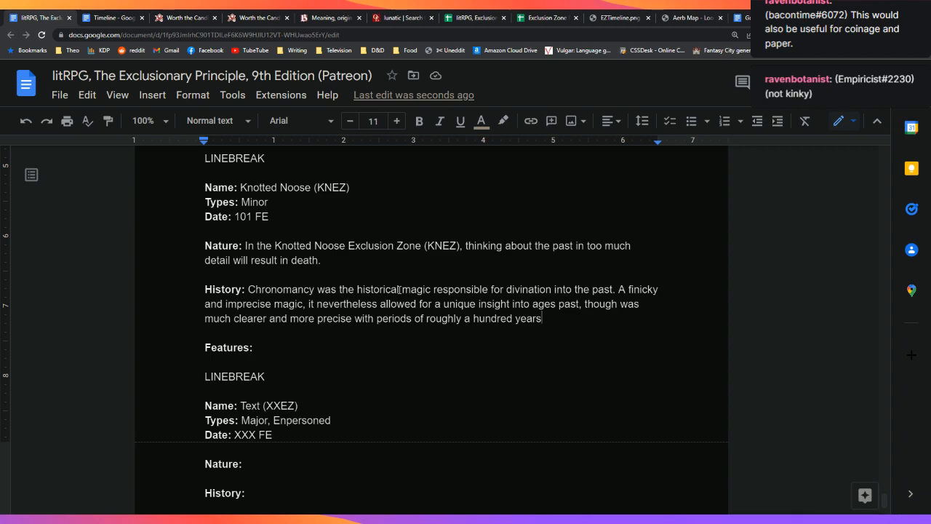
type("from whe")
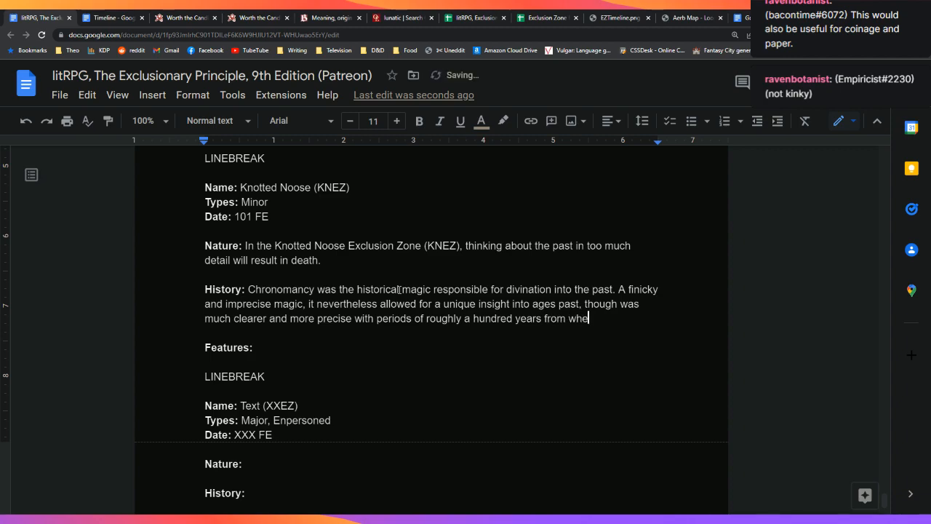
type("n it was use")
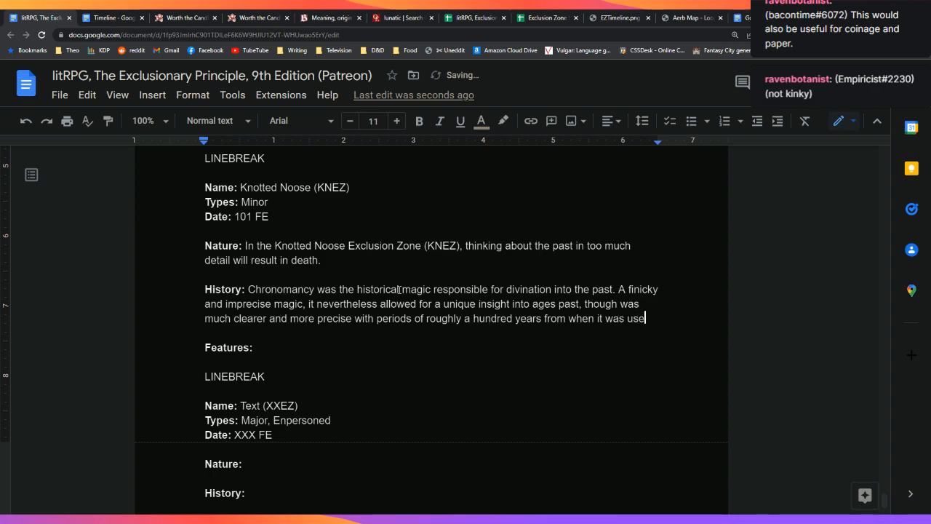
type("d, falling ")
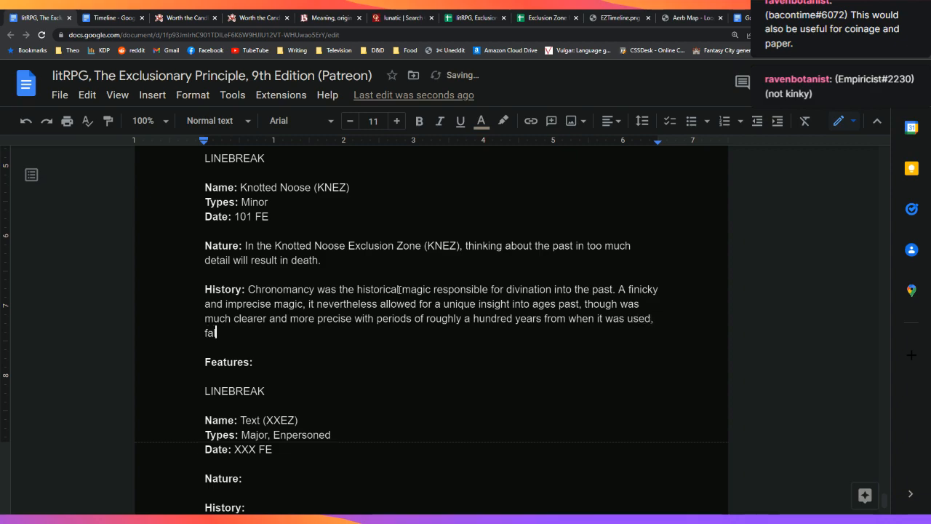
Continue the History sentence after "falling" with "off sharply toward the present"
type("off close")
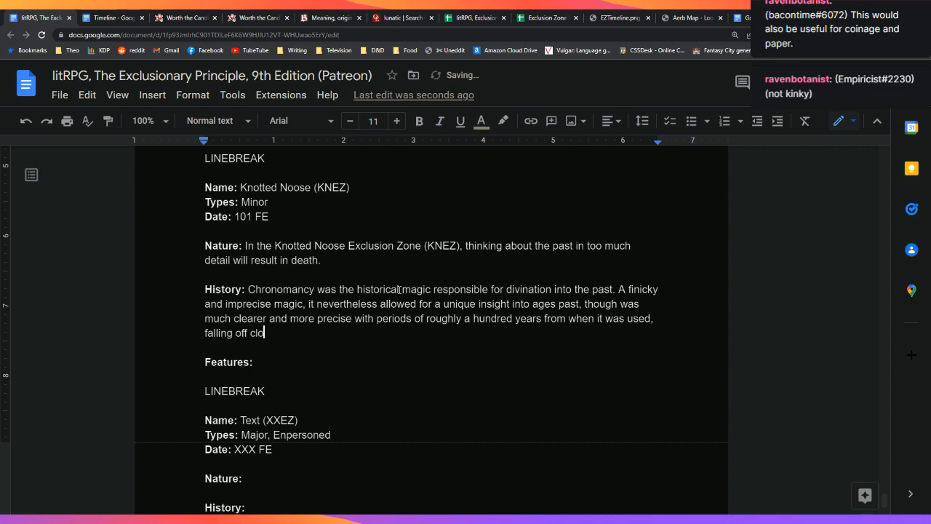
key("BackSpace")
key("BackSpace")
key("BackSpace")
key("BackSpace")
key("BackSpace")
type("sharper")
key("BackSpace")
key("BackSpace")
type("ly as it")
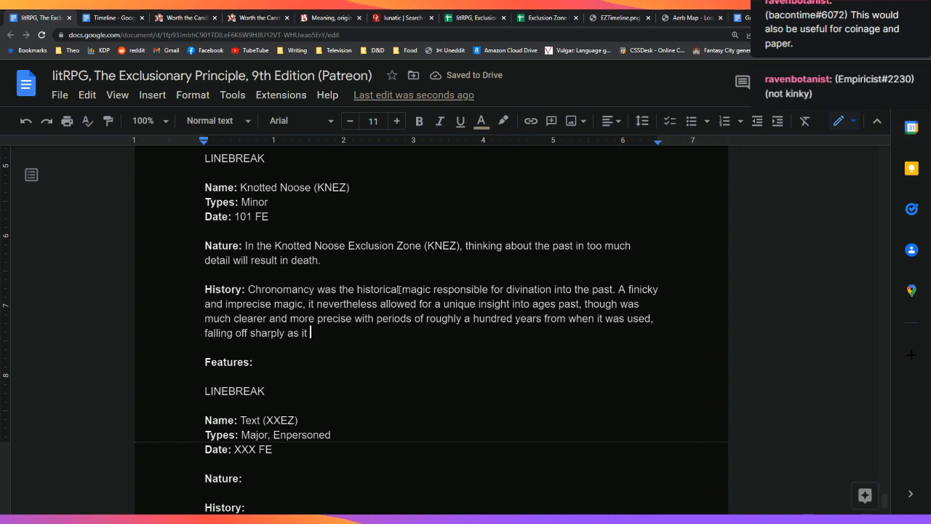
key("BackSpace")
key("BackSpace")
key("BackSpace")
type("the")
key("BackSpace")
key("BackSpace")
key("BackSpace")
key("BackSpace")
key("BackSpace")
key("BackSpace")
type("toward the ")
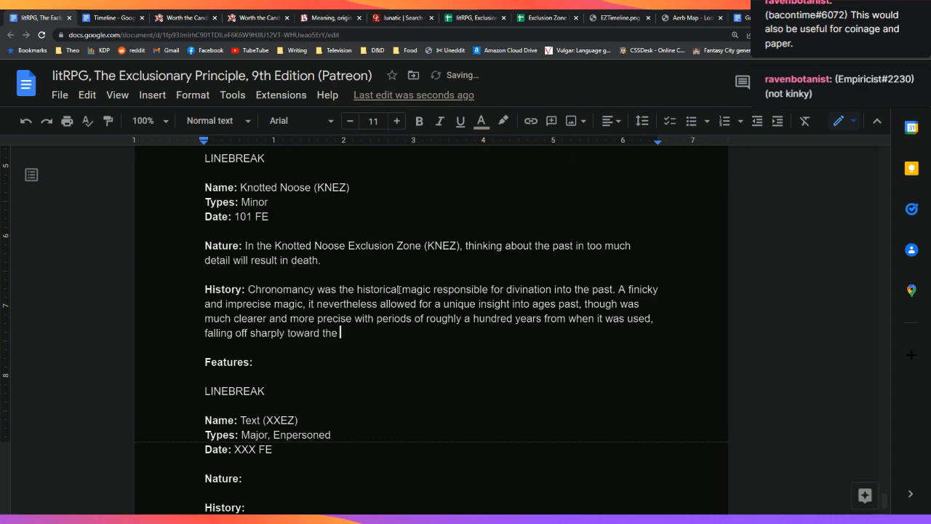
type("present")
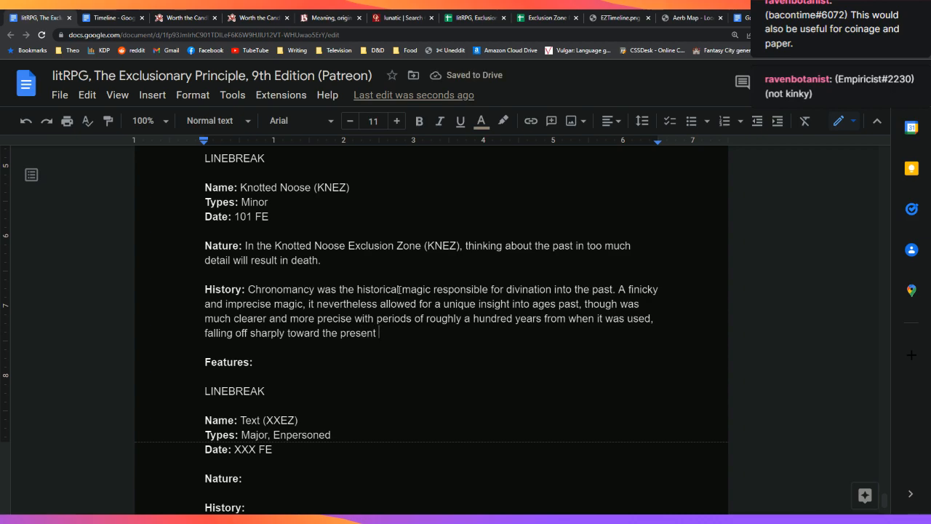
Finish the sentence on chronomancy's precision with "of the practitioner and weakly toward the distant past."
type("of the practitioner")
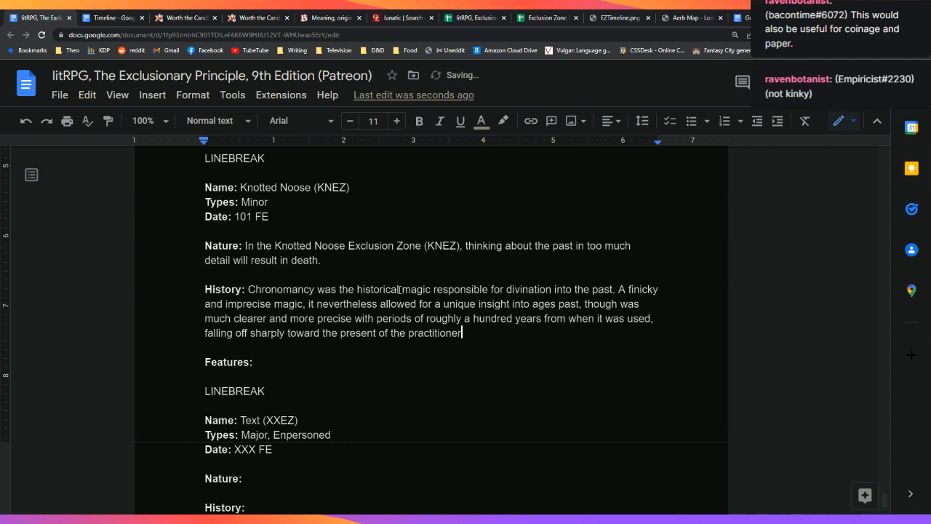
type(" and weakly as")
key("BackSpace")
key("BackSpace")
type("toward the distant past.")
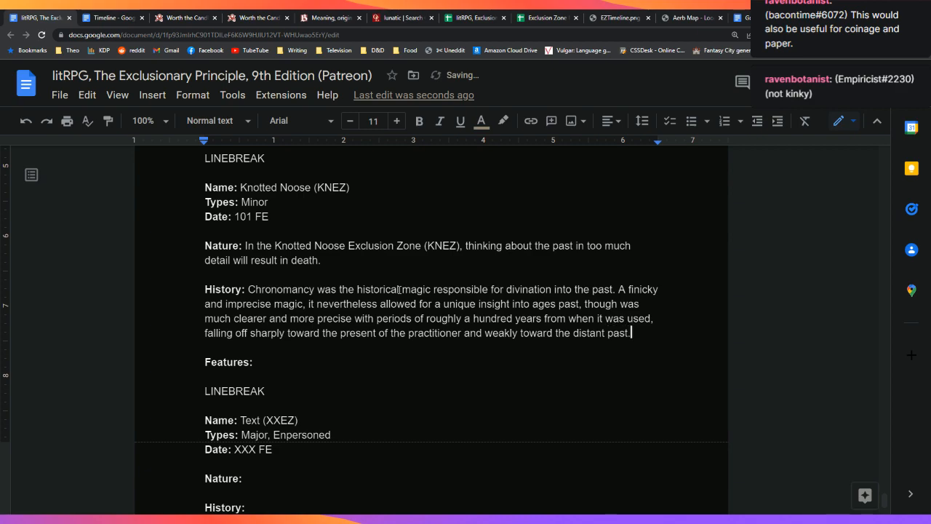
Begin a new sentence in the Knotted Noose History with "The chronomancer's tool of choice was a clock,"
type(" The ch")
type("ronomancer")
type("'s tool of ")
type("choice was a ")
type("clock, ")
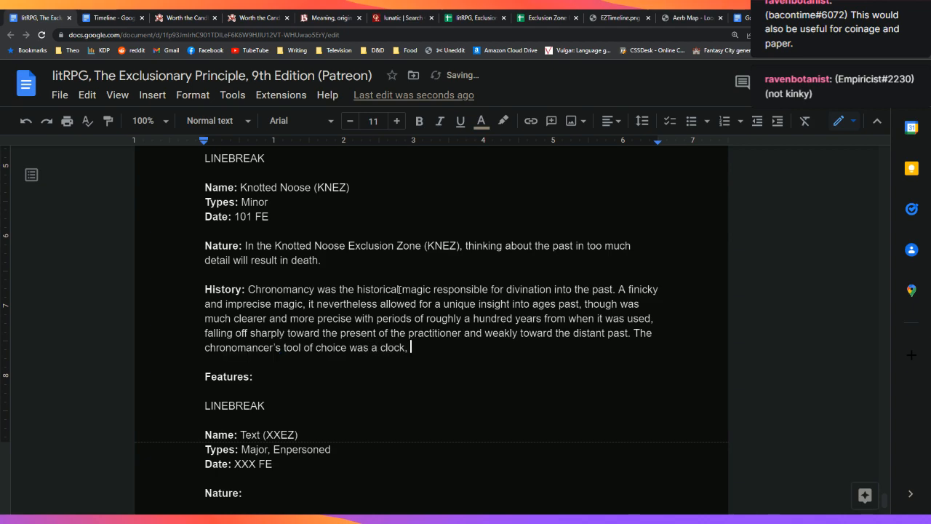
Finish the clock sentence with "which they bound to in order to greatly increase their pastward vision." and start a new paragraph
type("which they ")
type("ou")
key("BackSpace")
key("BackSpace")
type("bound to in")
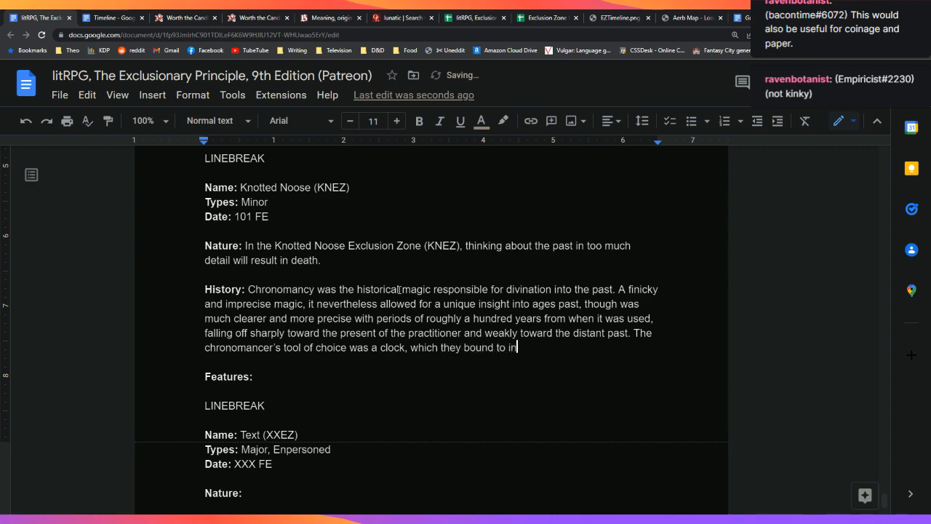
type(" order to greatly increase their own")
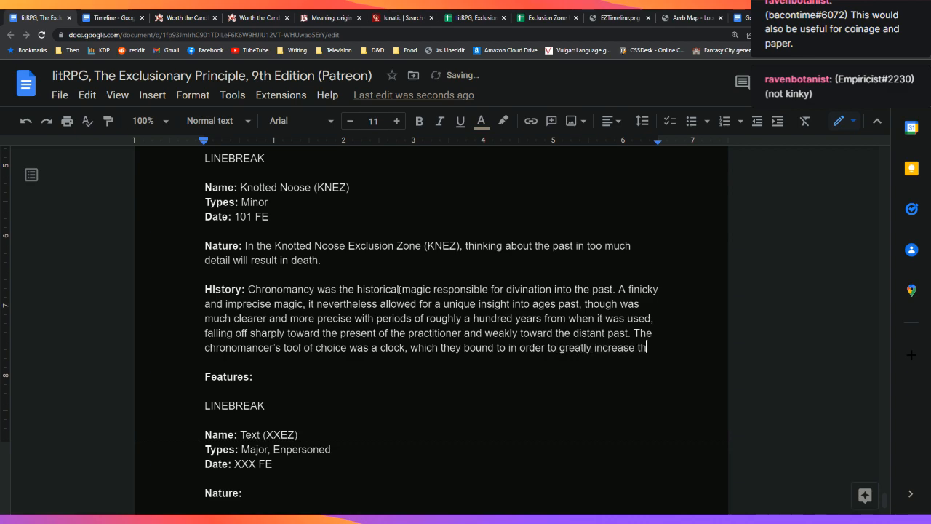
key("BackSpace")
key("BackSpace")
key("BackSpace")
type("vision")
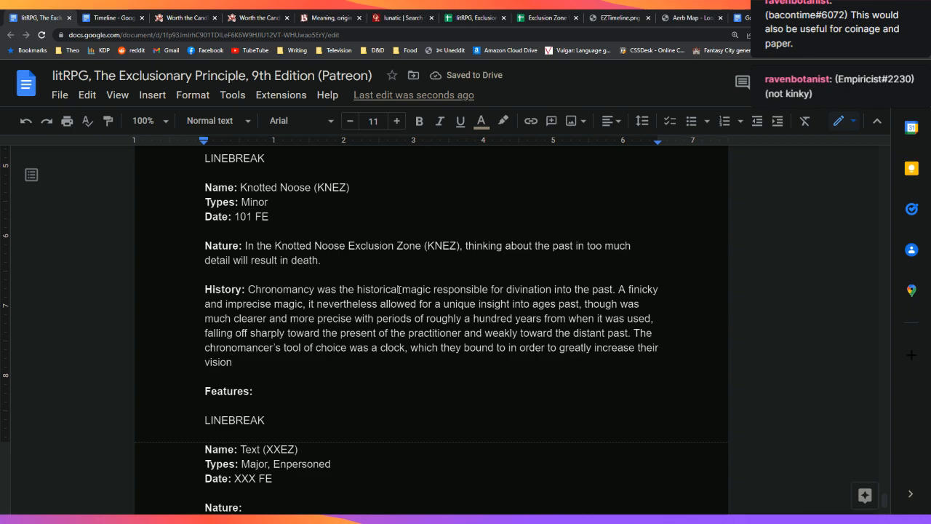
key("BackSpace")
key("BackSpace")
key("BackSpace")
key("BackSpace")
key("BackSpace")
key("BackSpace")
type("pastward vision.")
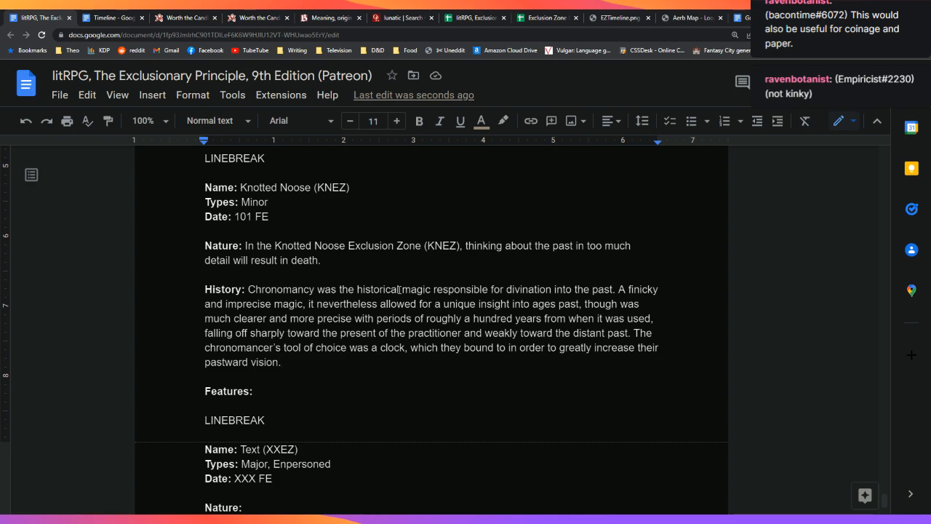
key("Return")
key("Return")
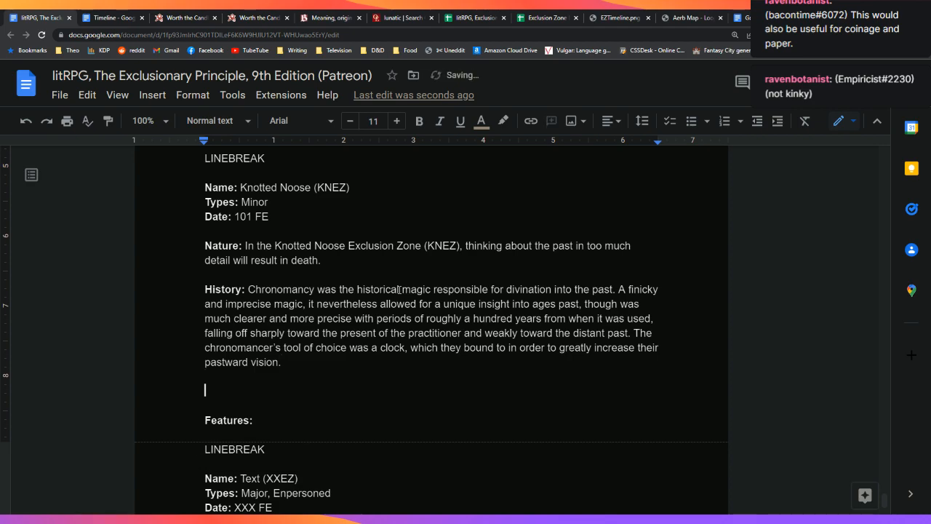
key("Down")
key("Down")
key("Down")
key("Down")
key("Down")
key("Down")
key("Down")
key("Down")
key("Down")
key("Up")
key("Up")
key("Up")
key("Up")
key("Up")
key("Up")
key("Up")
key("Up")
key("Up")
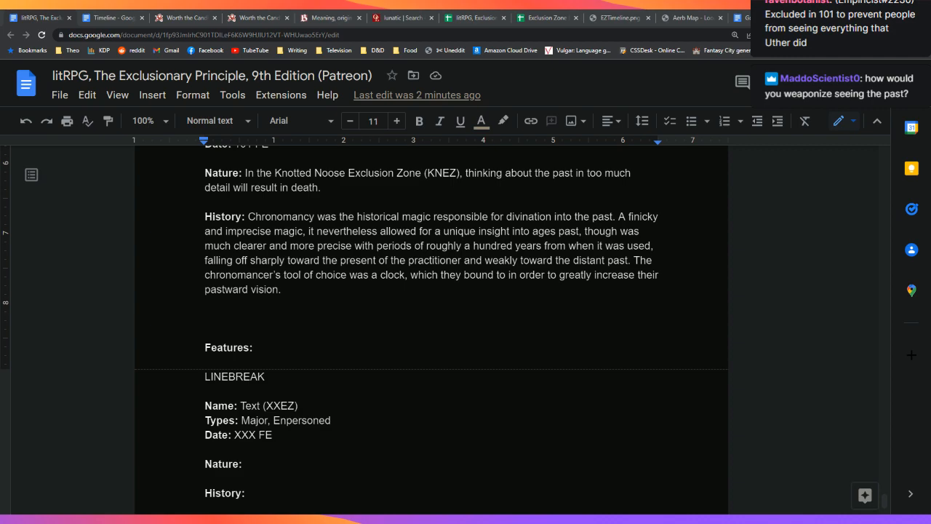
Insert another empty paragraph in the Knotted Noose History below the text ending in "pastward vision."
left_click(605, 288)
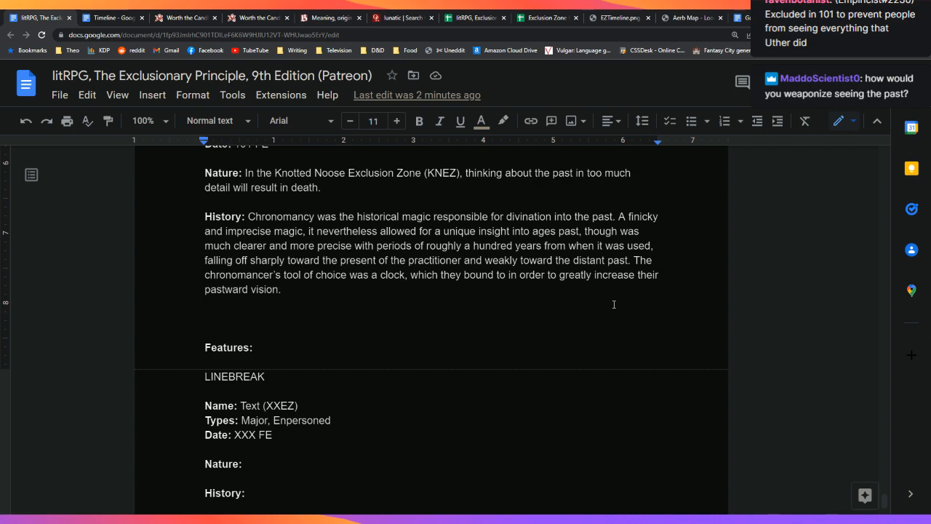
scroll(614, 304, "up", 1)
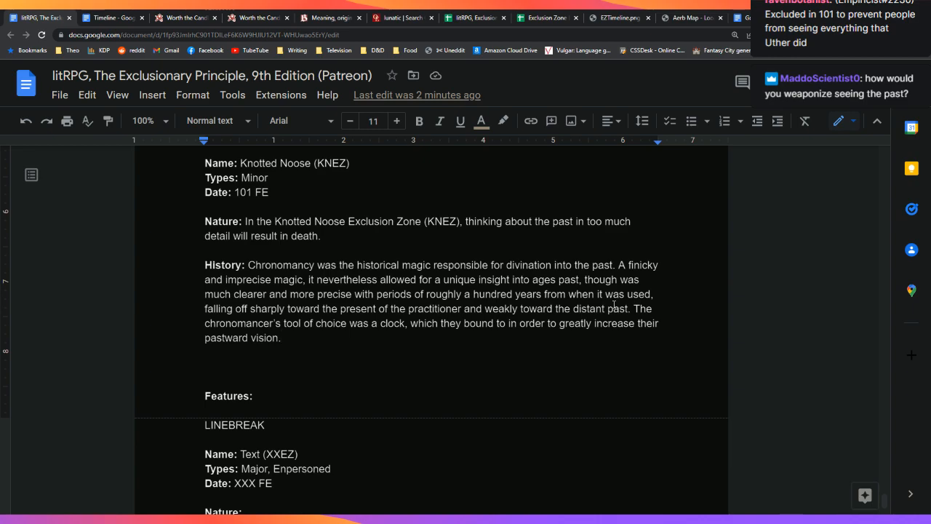
key("Down")
key("Return")
key("Return")
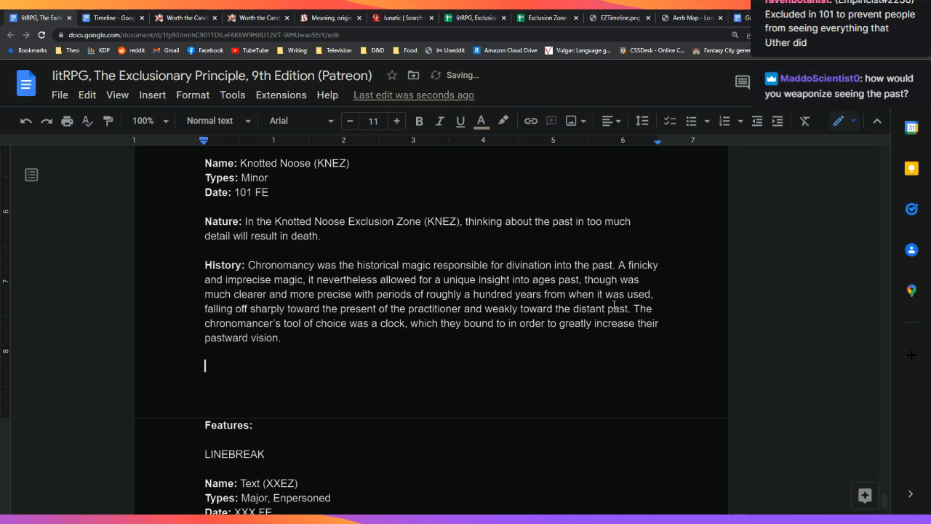
Search the web in a new tab for "orson scott card columbus", review the results, and return to the document
key("ctrl+t")
type("ors")
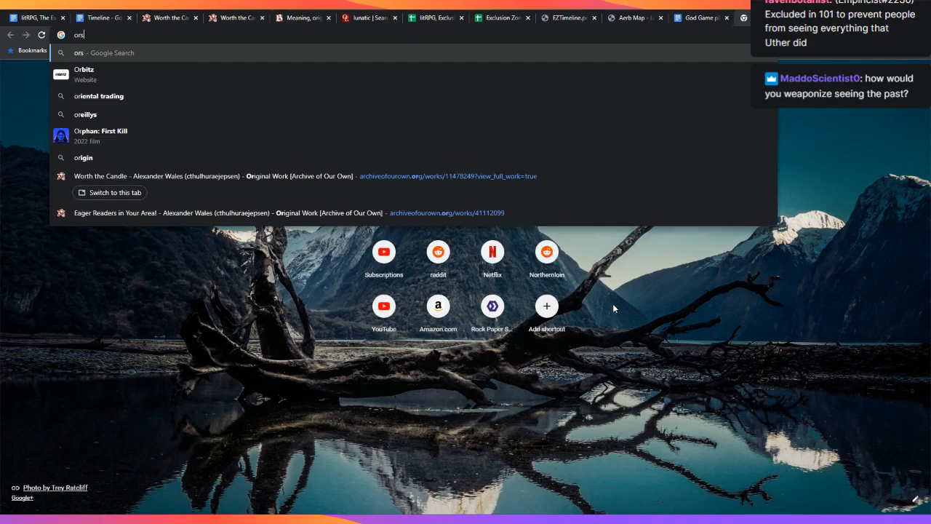
type("on scott car")
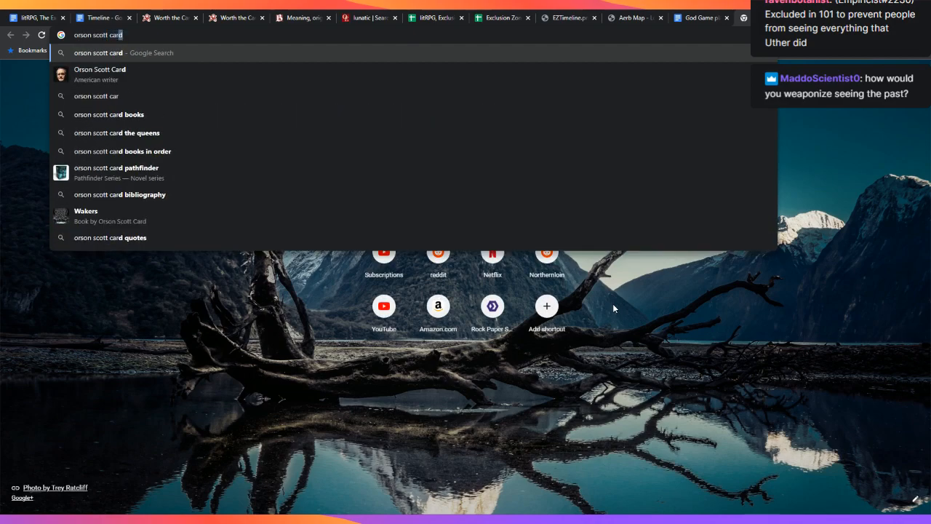
type("d book")
key("BackSpace")
key("BackSpace")
key("BackSpace")
key("BackSpace")
key("BackSpace")
type("columbus")
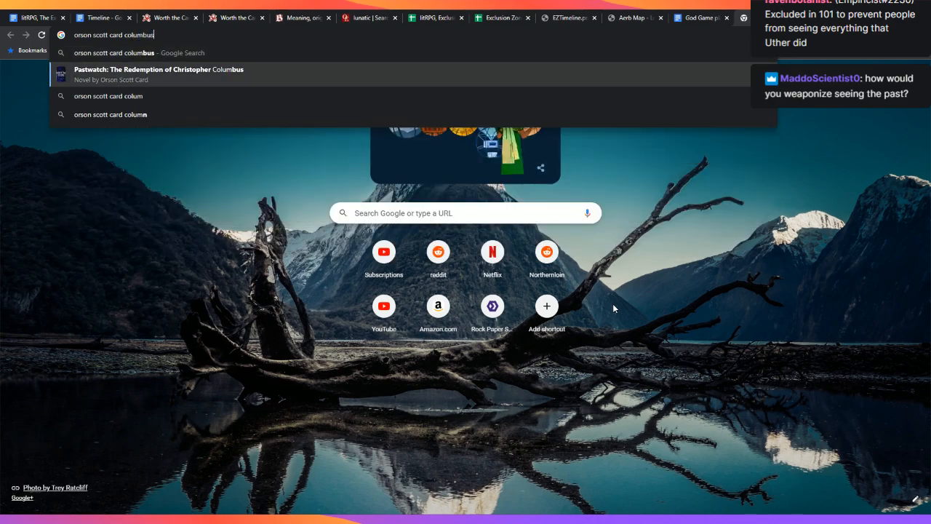
key("Return")
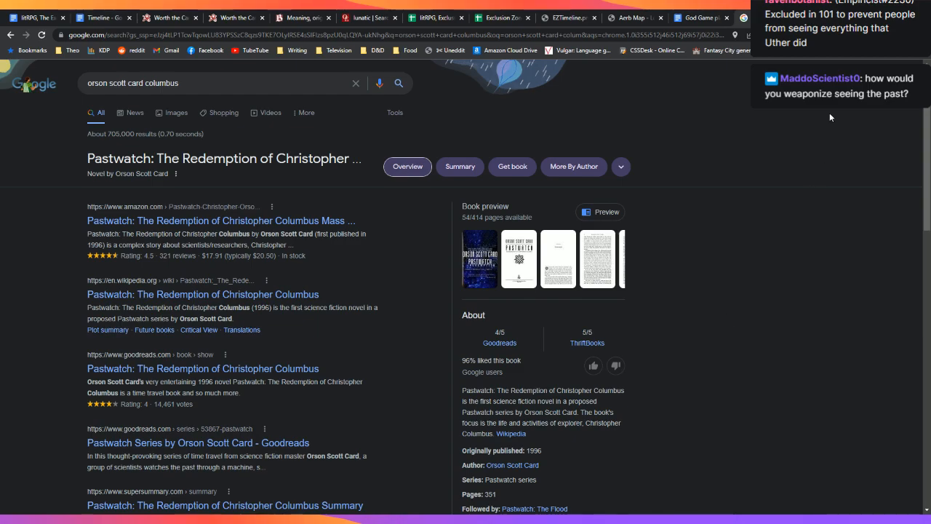
key("ctrl+w")
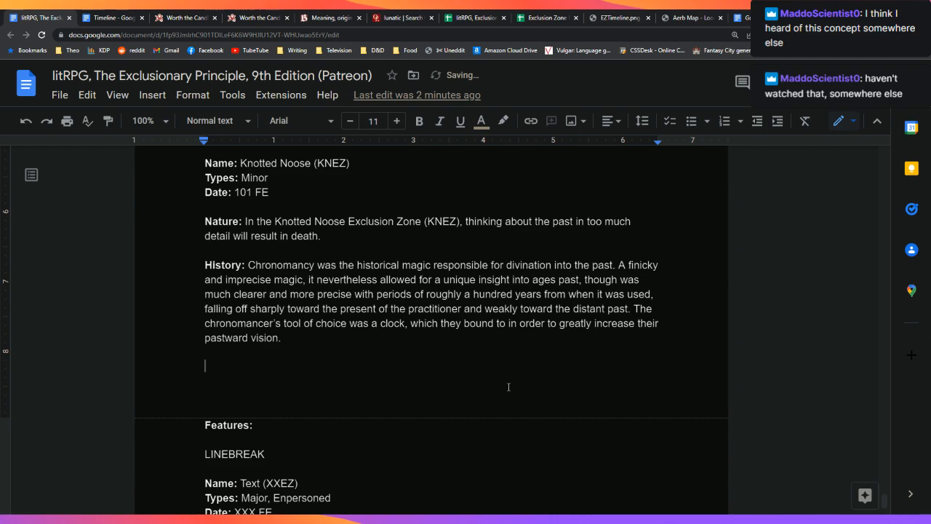
Begin the second paragraph of the Knotted Noose History with "Traditionally", adding blank lines below it
type("Tran")
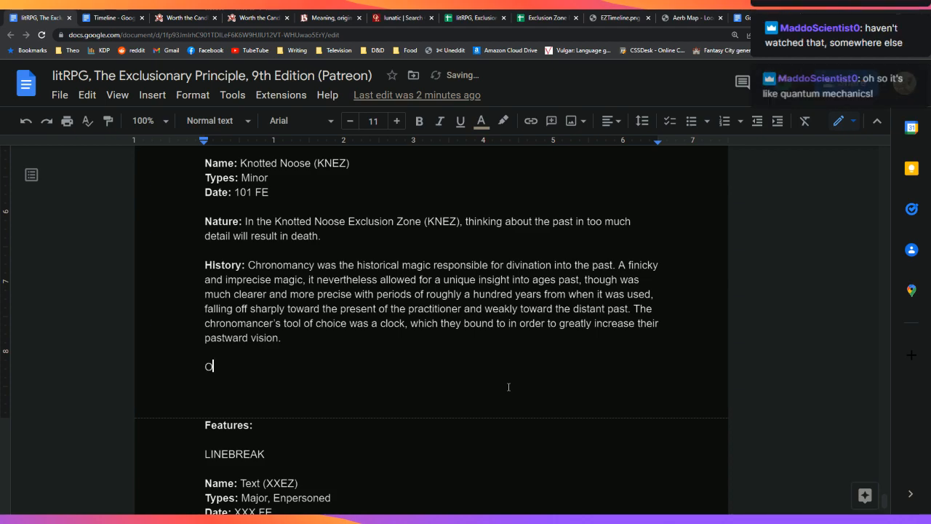
key("BackSpace")
type("d")
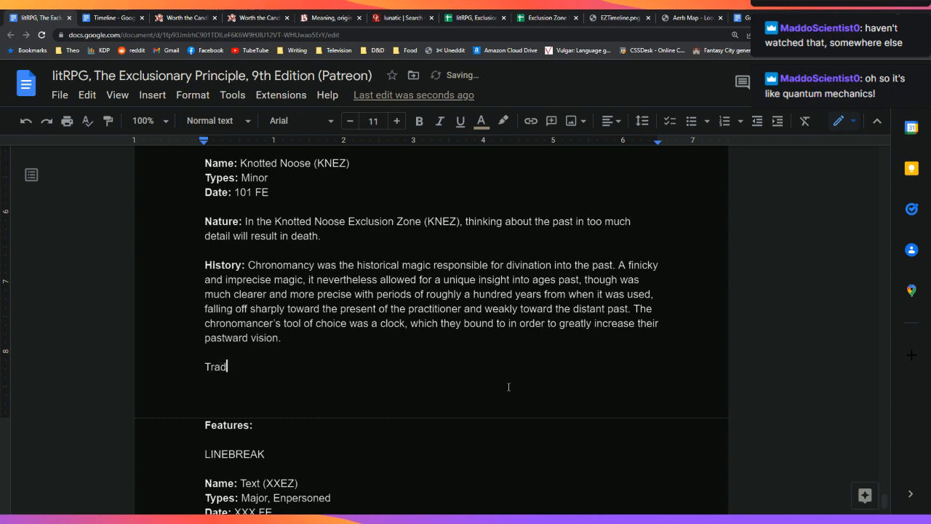
type("itionally")
key("Return")
key("Return")
key("Left")
key("Left")
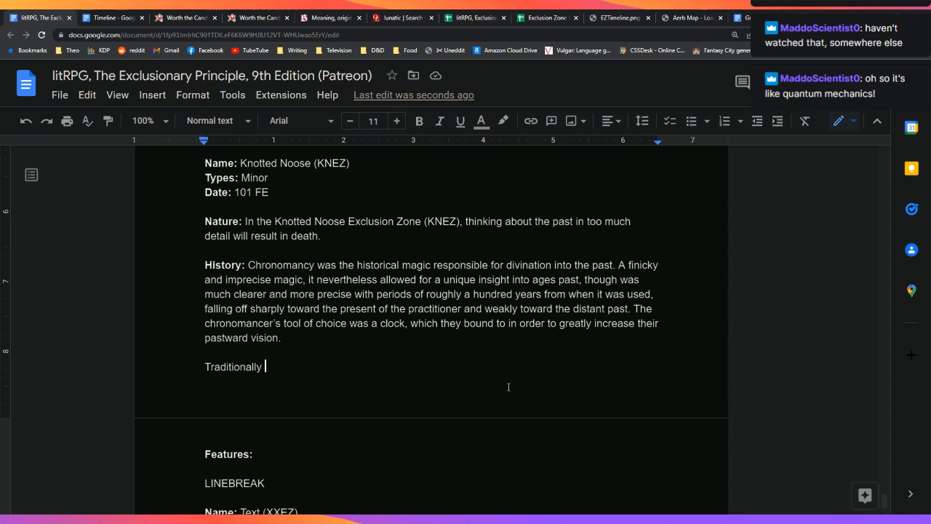
Continue the sentence with "used by the long-lived species in order to resolve decades-long disputes over wrongdoing,"
type("used by th")
type("ong-")
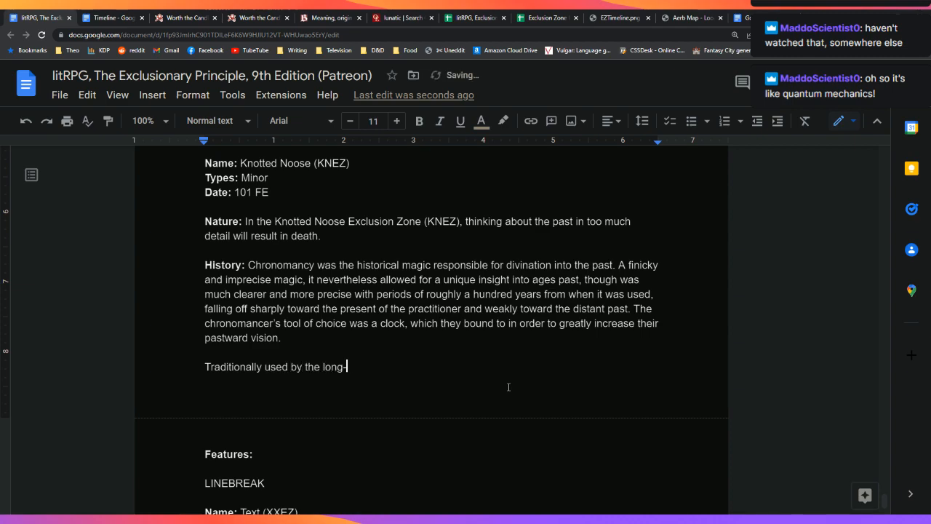
type("lived species in order to resolve centri")
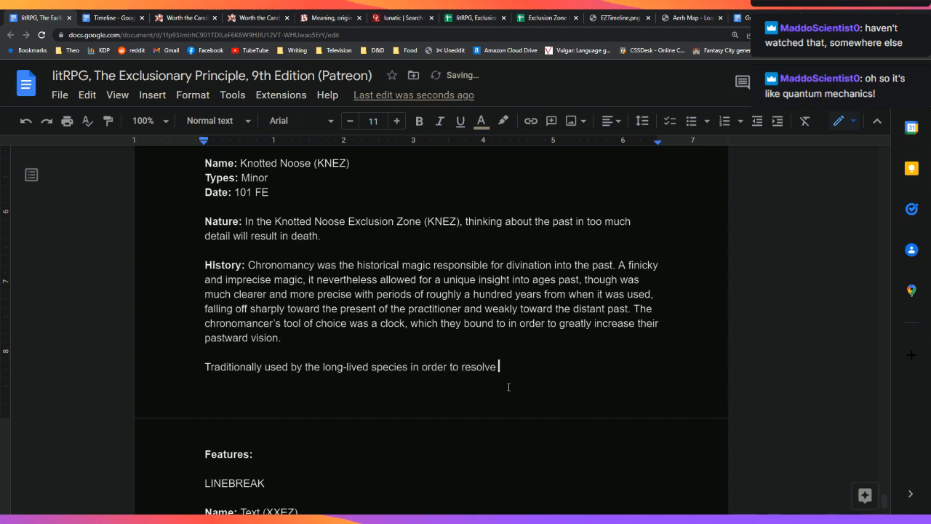
key("BackSpace")
key("BackSpace")
key("BackSpace")
key("BackSpace")
key("BackSpace")
key("BackSpace")
type("decades-long disputes o")
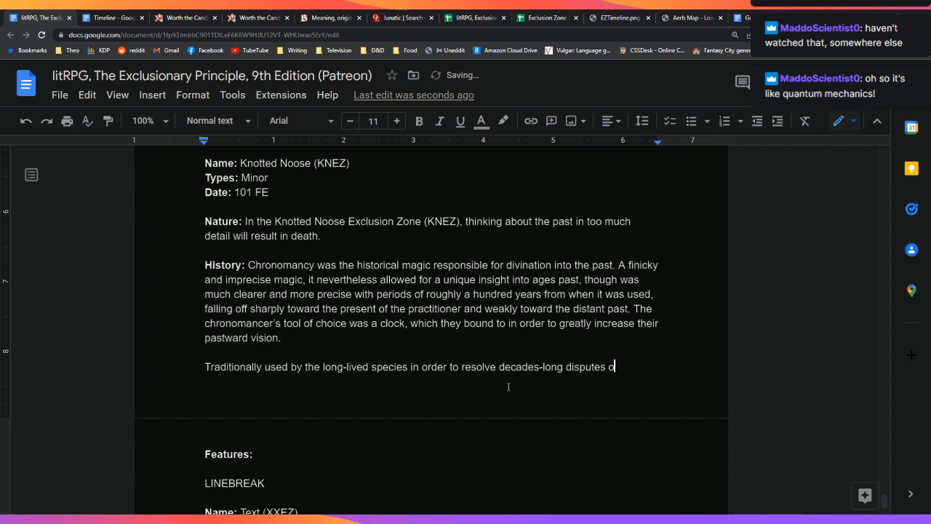
type("ver wrongdoing,")
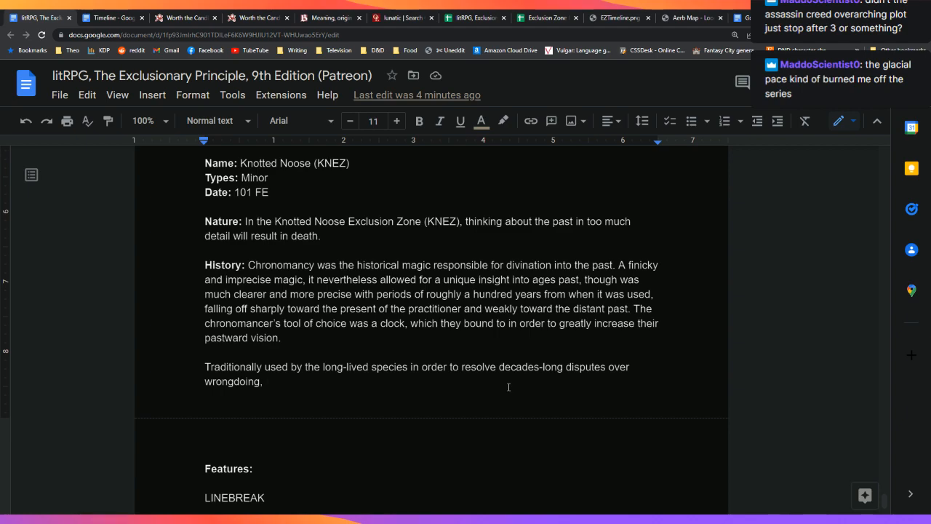
Extend the sentence with "or issues of parentage among the other mortal species, chronomancy"
type("or i")
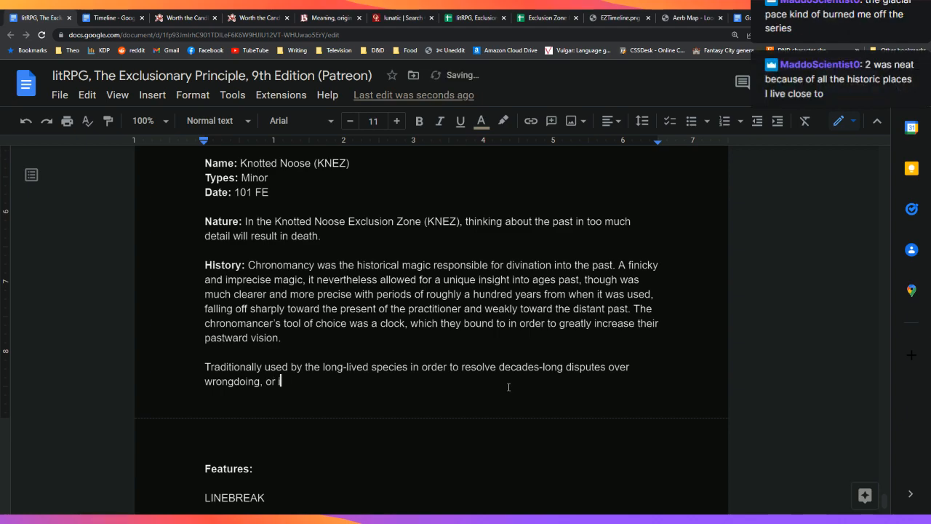
type("ssues of parent")
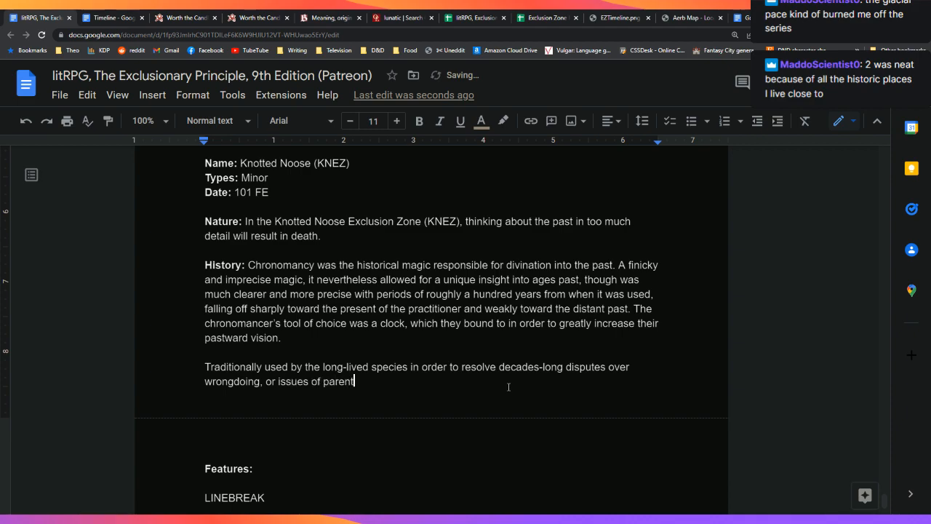
type("age among the other mortal species, ")
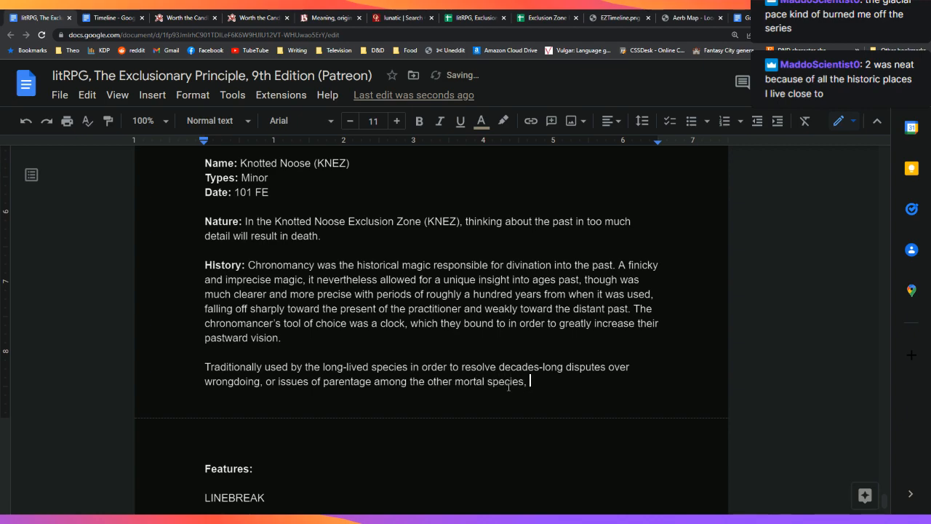
type("chronomancy")
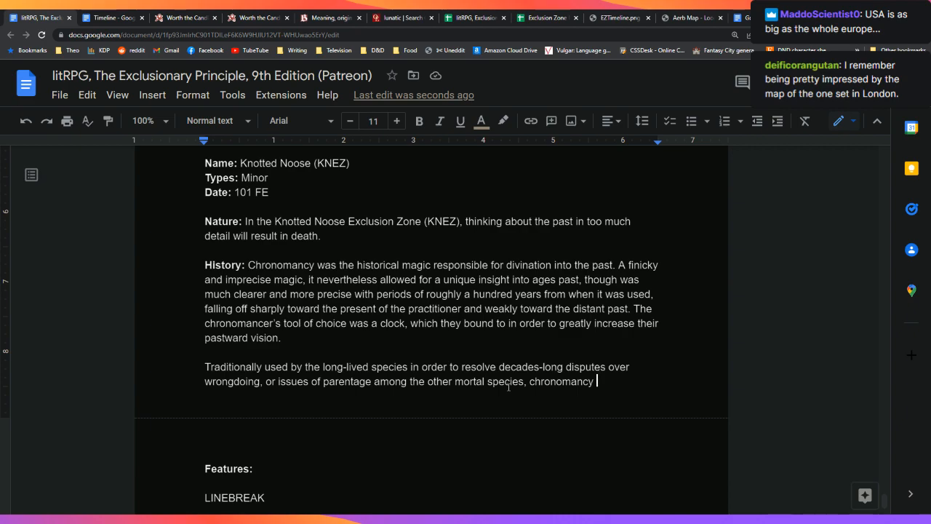
Add "was generally of more interest to" after "chronomancy" in the second History paragraph
type("was of mo")
type("re")
key("BackSpace")
key("BackSpace")
key("BackSpace")
key("BackSpace")
key("BackSpace")
key("BackSpace")
key("BackSpace")
type("generally of ")
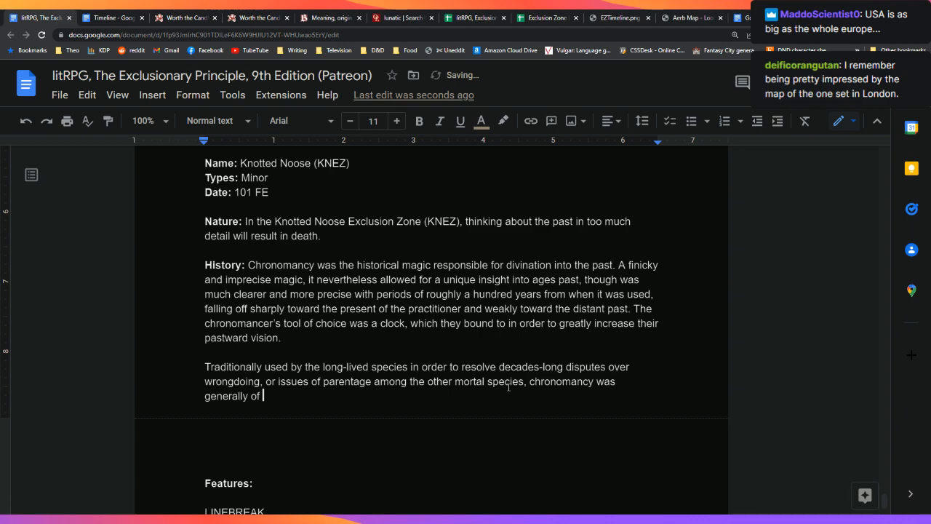
type("more interest to ")
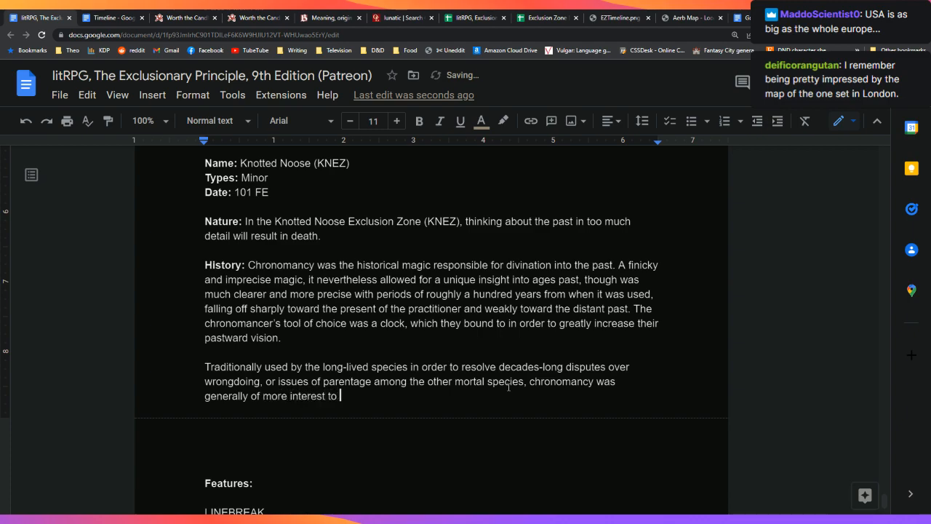
Finish the sentence with "archeologists, historians, and other academics."
type("archeologists, historic")
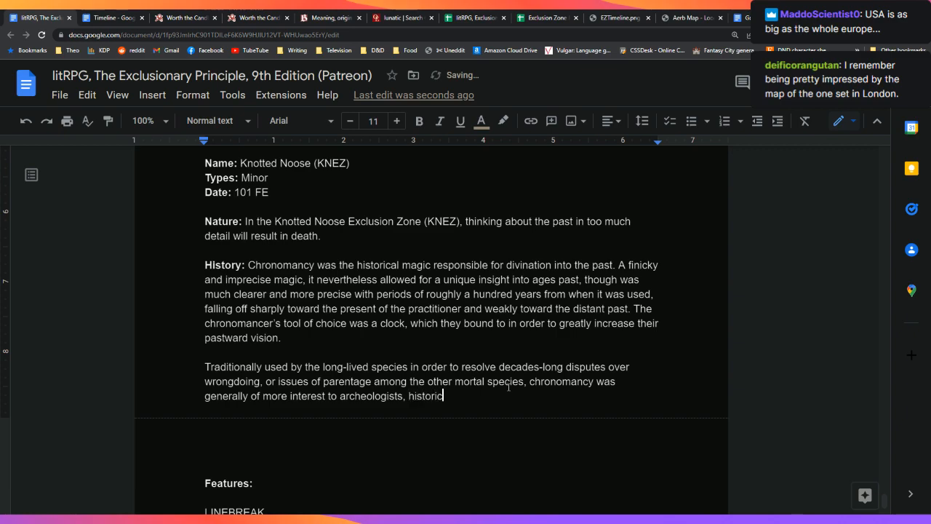
key("BackSpace")
type("ans, and other")
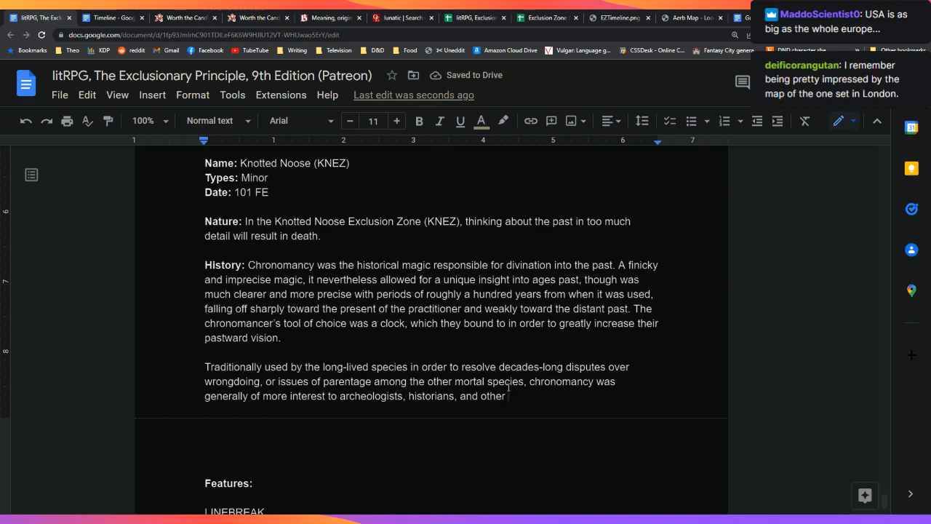
type("academics.")
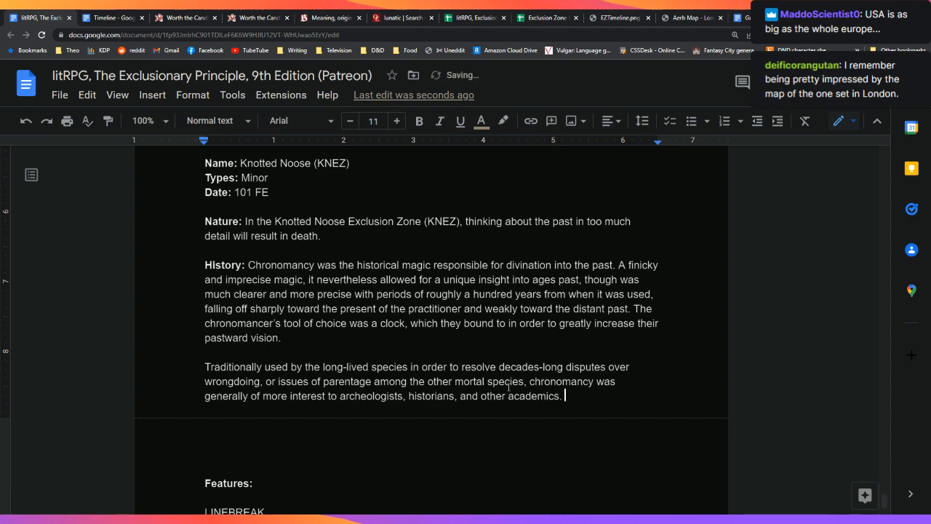
type("part,")
key("BackSpace")
key("BackSpace")
key("BackSpace")
key("BackSpace")
key("BackSpace")
key("BackSpace")
key("BackSpace")
key("BackSpace")
key("BackSpace")
key("BackSpace")
type("In part,")
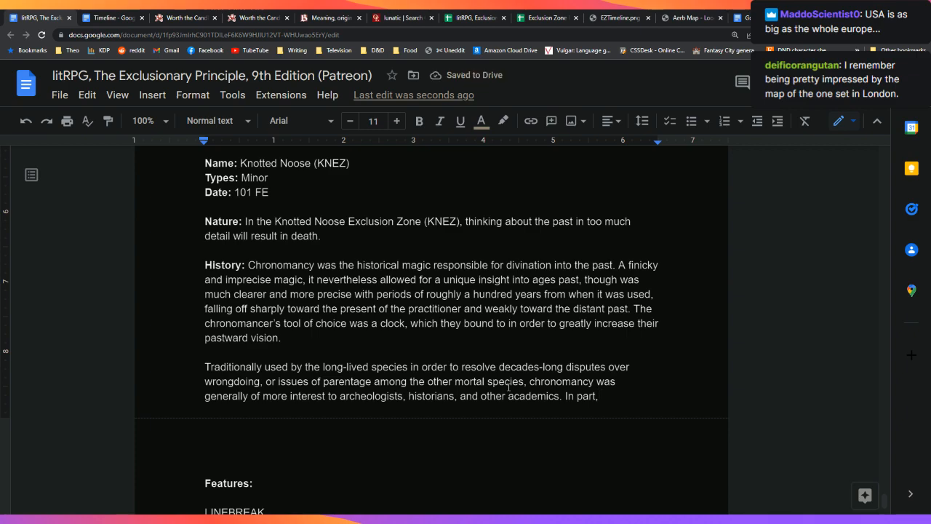
key("BackSpace")
key("BackSpace")
key("BackSpace")
key("BackSpace")
key("BackSpace")
key("BackSpace")
key("BackSpace")
key("BackSpace")
Begin a new sentence with "Many books on historical events were written by chronomancers, or with their assistance,"
type("Many books on hiso")
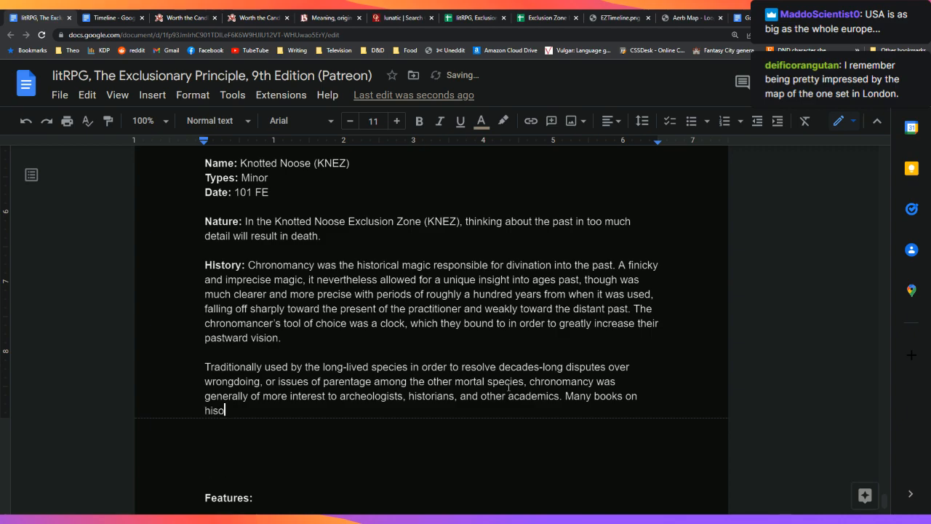
key("BackSpace")
type("torical events were written ")
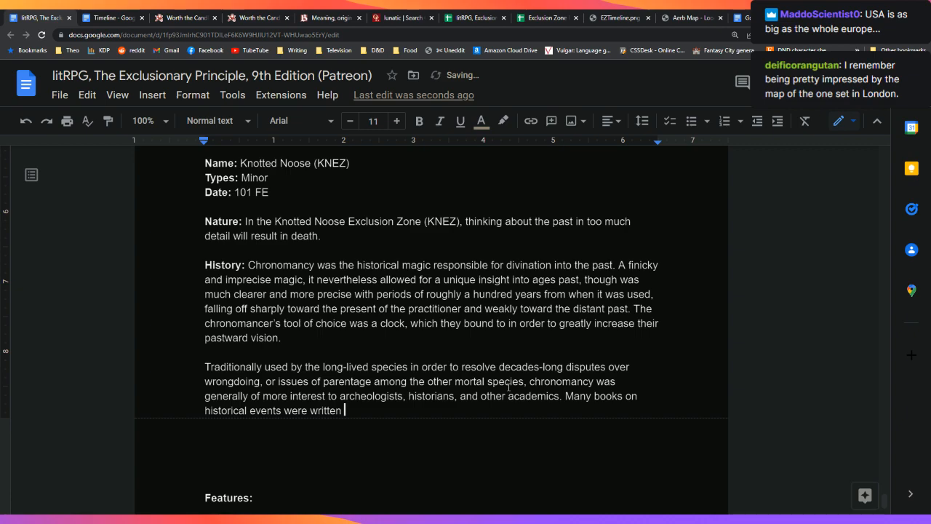
type("by chronomancers, or")
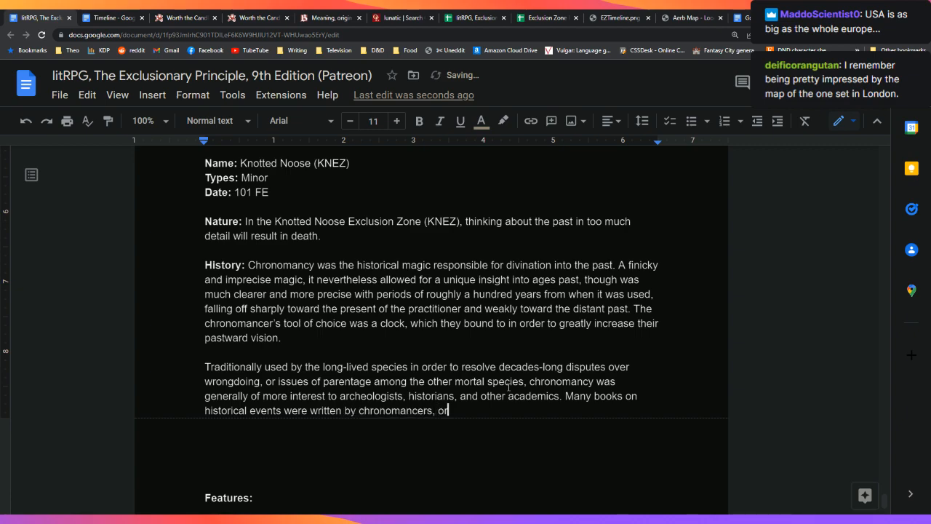
type(" with their assistance,")
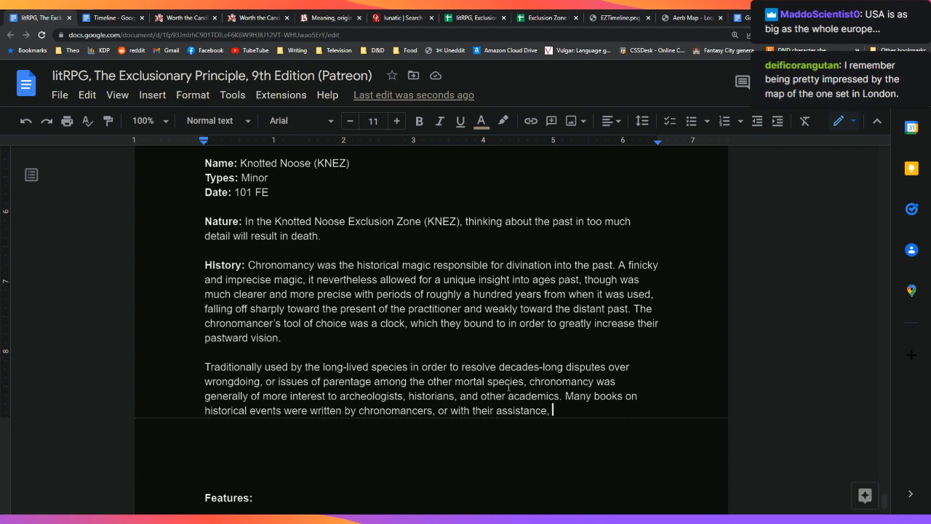
Finish the sentence about history books with "and the view of history was influenced by the magic."
type("an")
type("d ")
type("his")
key("BackSpace")
key("BackSpace")
key("BackSpace")
type("a few historical")
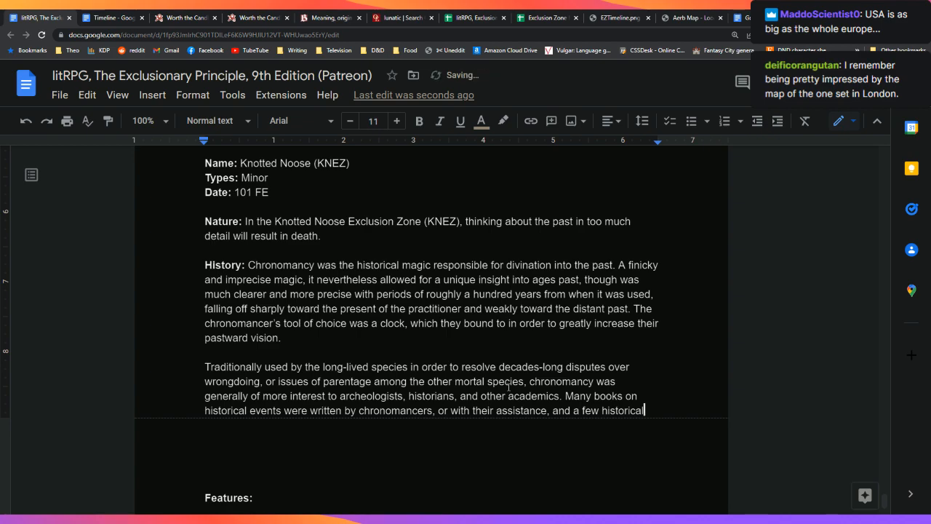
key("ctrl+BackSpace")
key("ctrl+BackSpace")
key("BackSpace")
type("the view of histor")
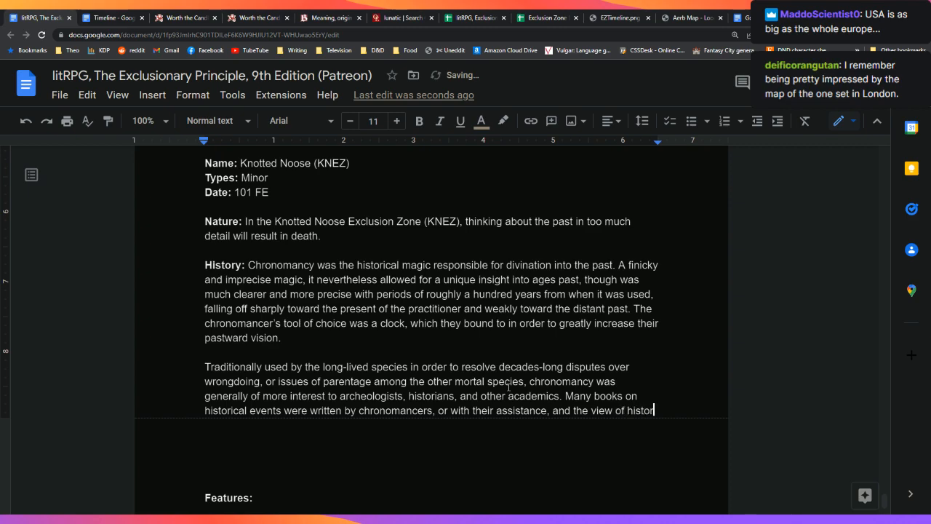
type("y")
key("BackSpace")
type("y was influenced by the magic.")
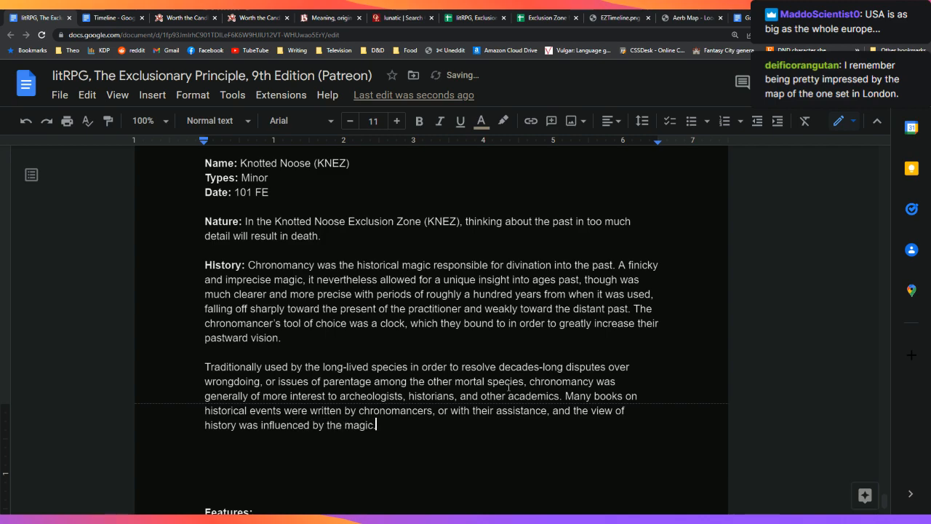
key("BackSpace")
key("Down")
key("Down")
key("Down")
key("Down")
key("Down")
key("Down")
key("Down")
key("Up")
key("Up")
key("Up")
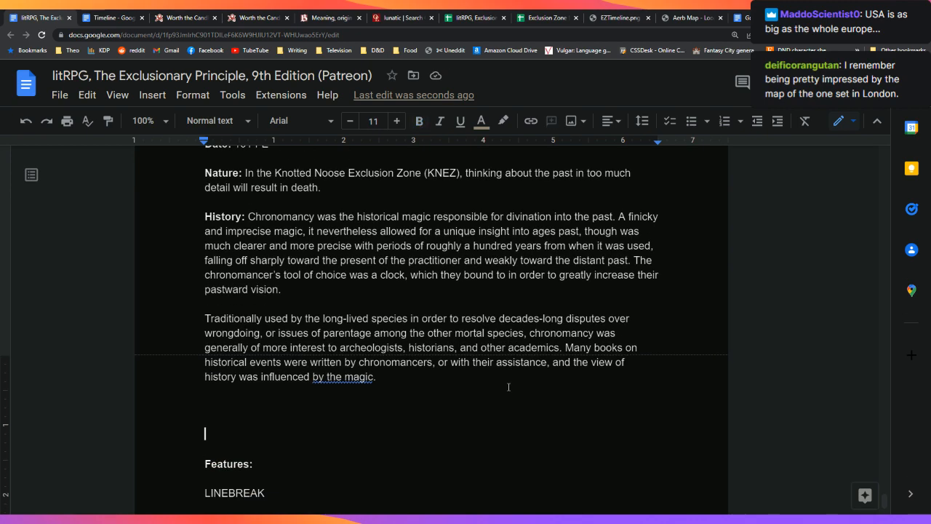
key("Up")
key("Up")
key("Up")
key("Left")
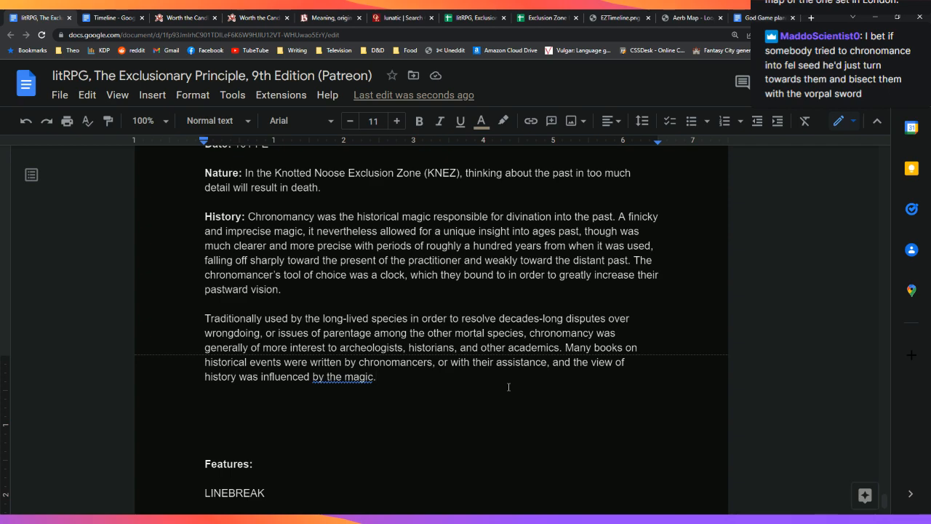
Begin another sentence in the second History paragraph with "Because of the precision in time, location, and subject"
type("Because of the precision ")
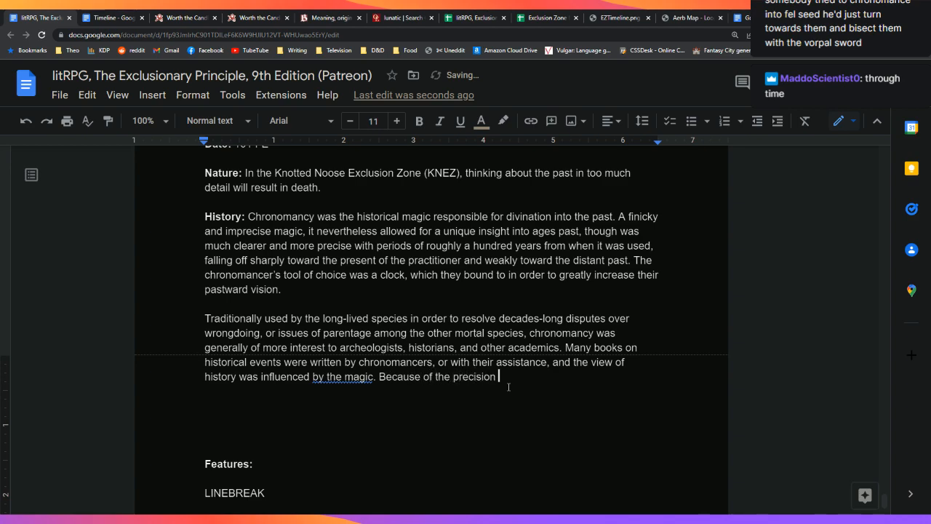
type("in time, location")
key("BackSpace")
key("BackSpace")
key("BackSpace")
key("BackSpace")
key("BackSpace")
type("ation")
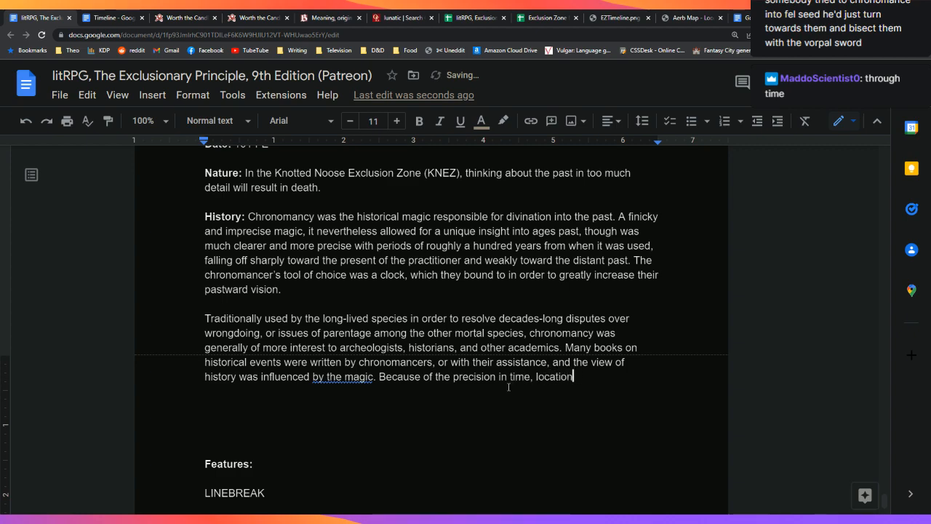
type(", and subject, ")
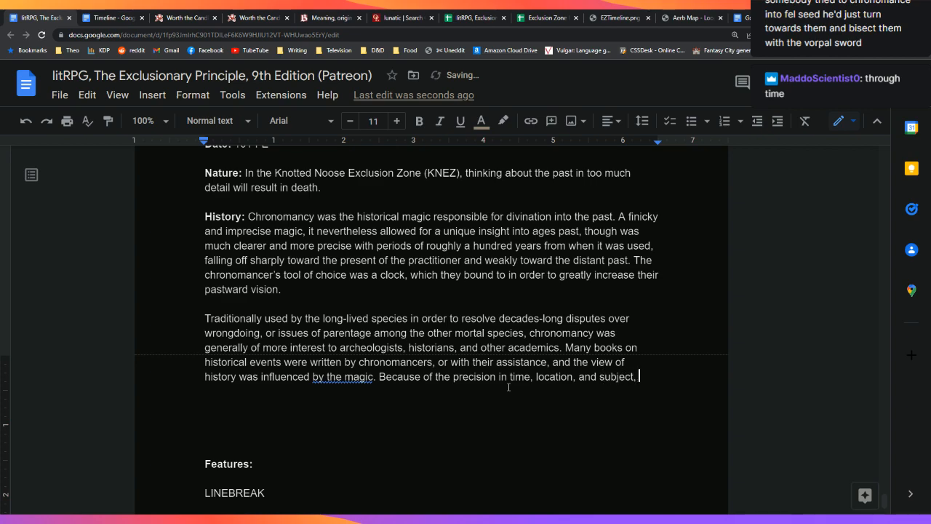
Continue the sentence after "subject", without a comma, with "necessary, it was seen as better for those events"
type("it was")
key("BackSpace")
key("BackSpace")
key("BackSpace")
key("BackSpace")
key("BackSpace")
key("BackSpace")
key("BackSpace")
key("BackSpace")
type("necessary, it was seen as better")
key("BackSpace")
key("BackSpace")
key("BackSpace")
key("BackSpace")
key("BackSpace")
key("BackSpace")
key("BackSpace")
type("bett")
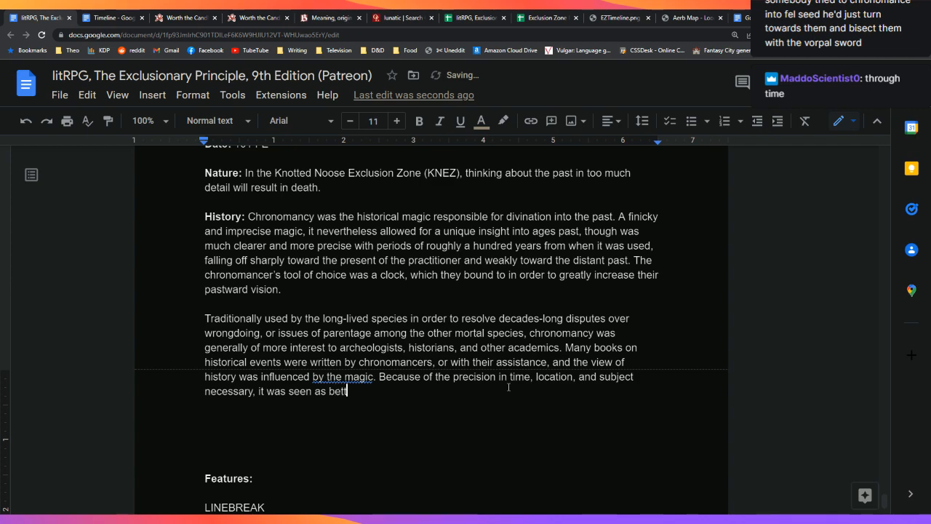
type("er for those events who")
key("BackSpace")
key("BackSpace")
key("BackSpace")
key("BackSpace")
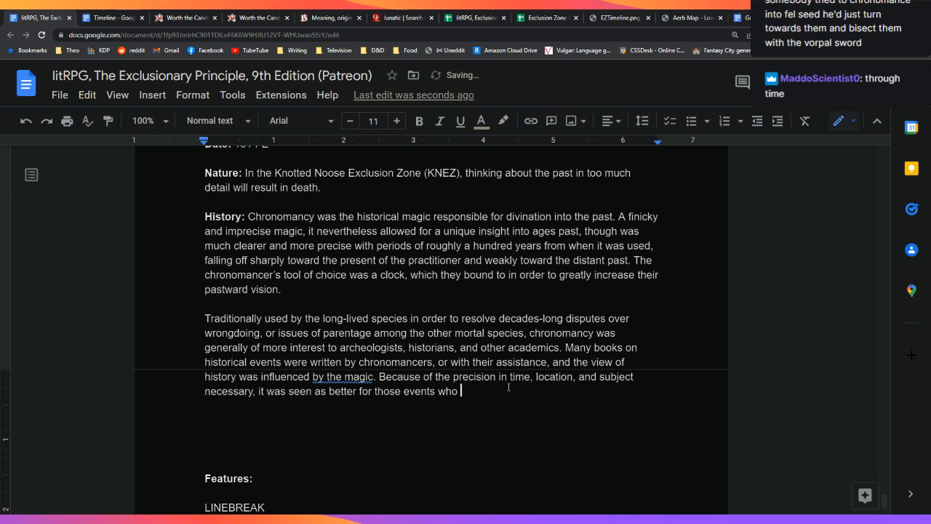
Complete the sentence with "which were already well-known, or when a broad overview of life was wanted."
type("which were already well-=")
key("BackSpace")
type("known, or when")
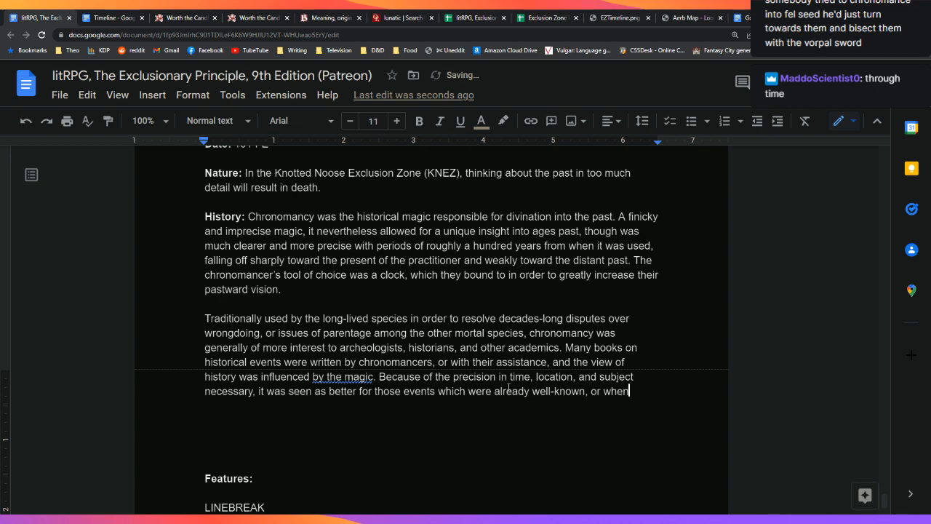
type(" a broad o")
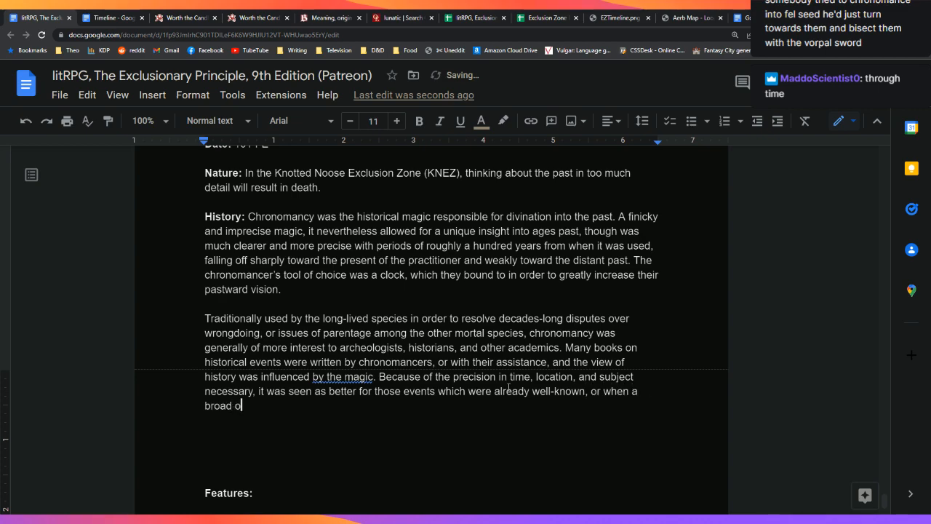
type("verview of life ")
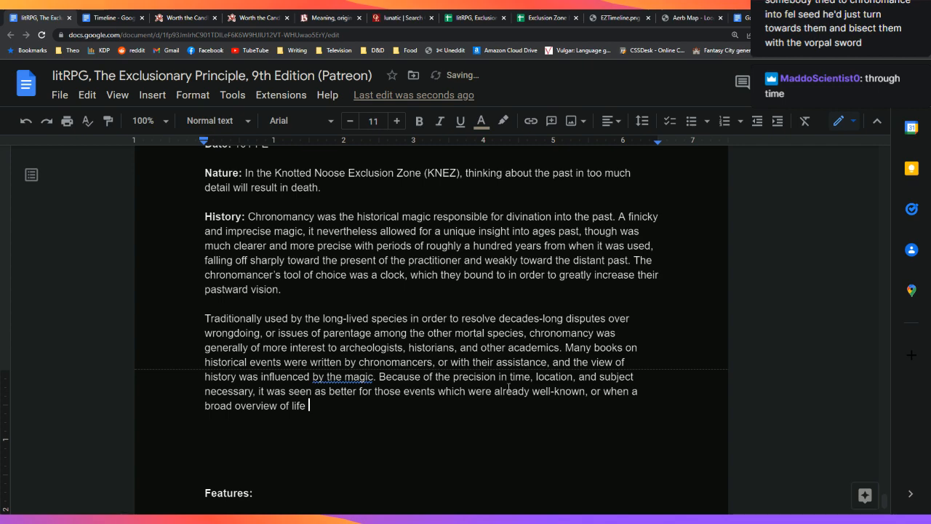
type("was wanted.")
Start a new History paragraph with "All this changed with Uther Penndraig, who had a power over chronomancy that was unrivaled in all of"
key("Return")
key("Return")
type("All")
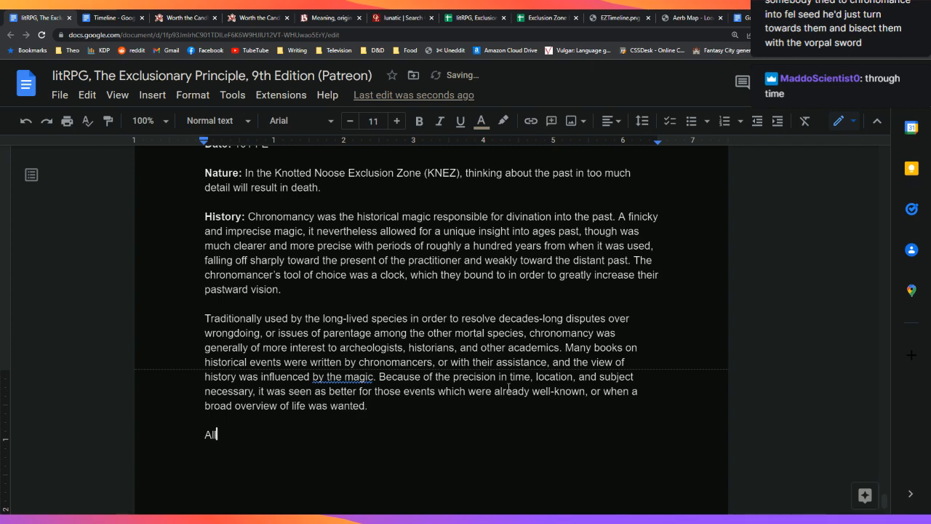
type(" this changed ")
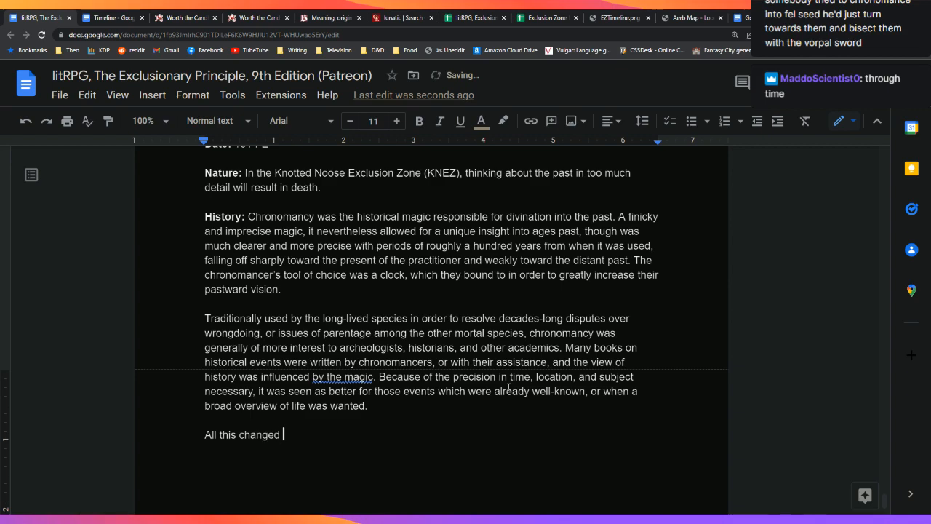
type("with Uther Penndraig, who ")
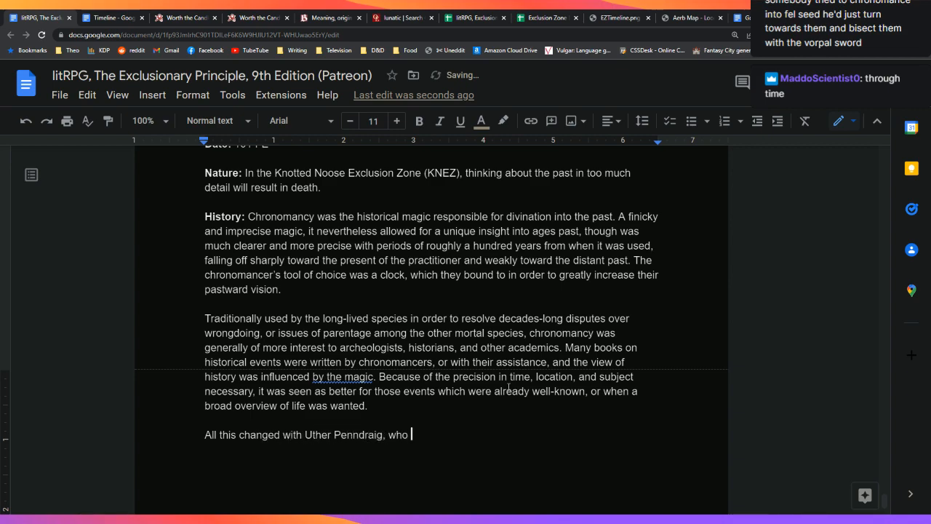
type("had a power over chrono")
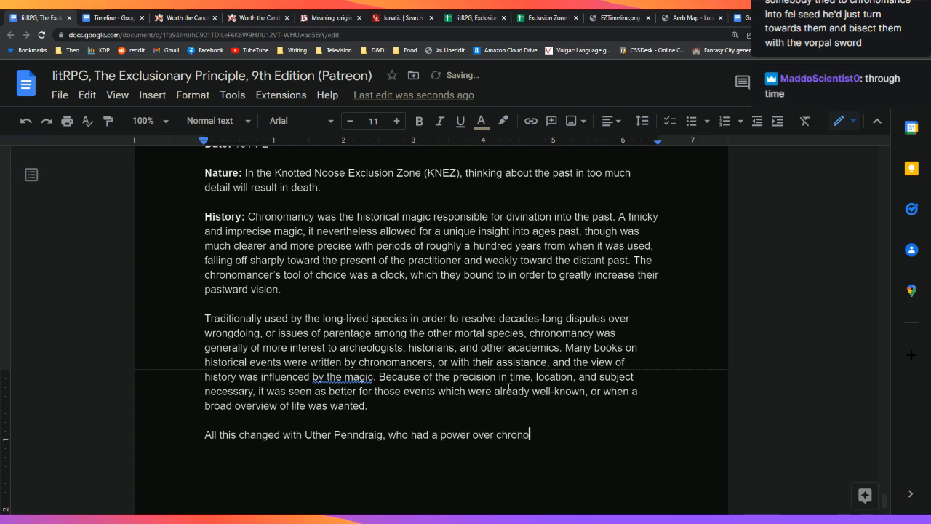
type("mancy that was un")
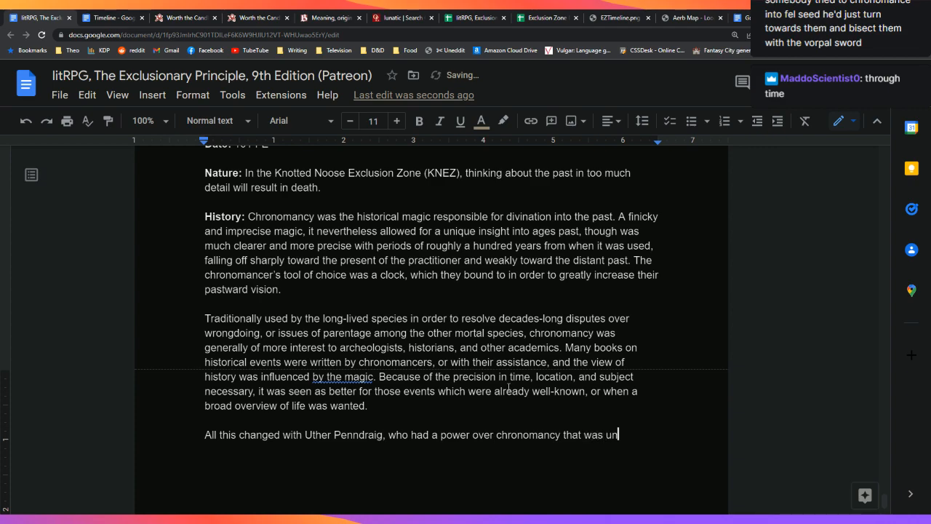
type("rivaled.")
key("BackSpace")
type("in all of hi")
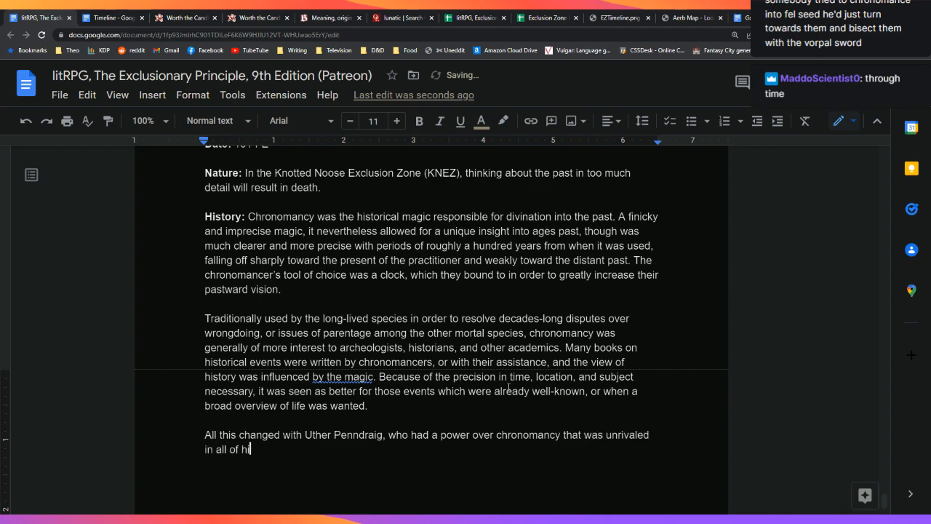
Complete the sentence with "history — he joked that he was the only one who could be sure of that."
type("story — which he jokes he was the only")
key("Left")
key("Left")
key("Left")
key("Left")
key("Left")
key("Left")
key("Left")
key("Left")
key("Left")
key("Left")
key("Left")
key("Left")
key("Left")
key("Left")
key("Left")
key("Left")
key("Left")
key("Left")
key("Left")
key("Left")
key("Right")
key("BackSpace")
key("BackSpace")
key("BackSpace")
key("BackSpace")
key("BackSpace")
key("BackSpace")
key("End")
key("Return")
key("BackSpace")
key("Left")
key("Left")
key("Left")
key("Left")
key("Left")
key("Left")
key("Left")
key("Left")
key("Left")
key("Left")
key("Left")
key("Left")
type("that")
key("End")
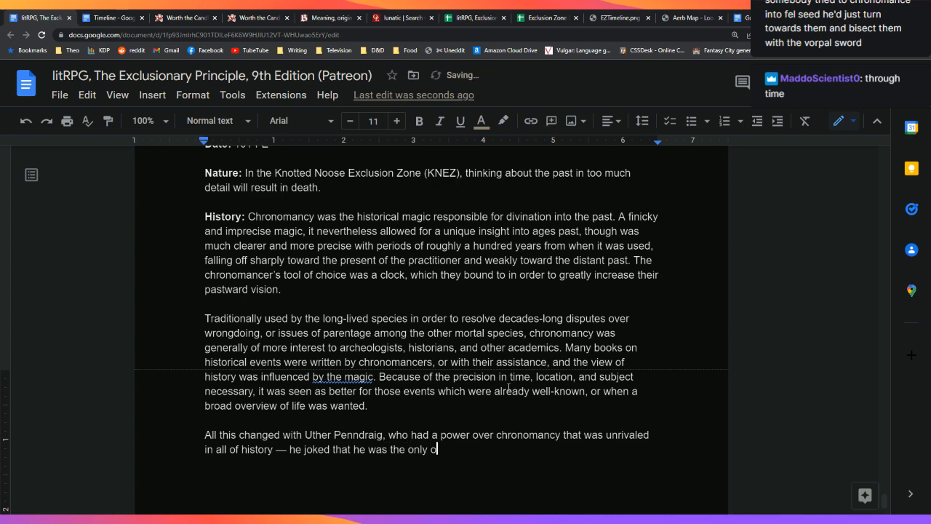
type("one who could be sure of that.")
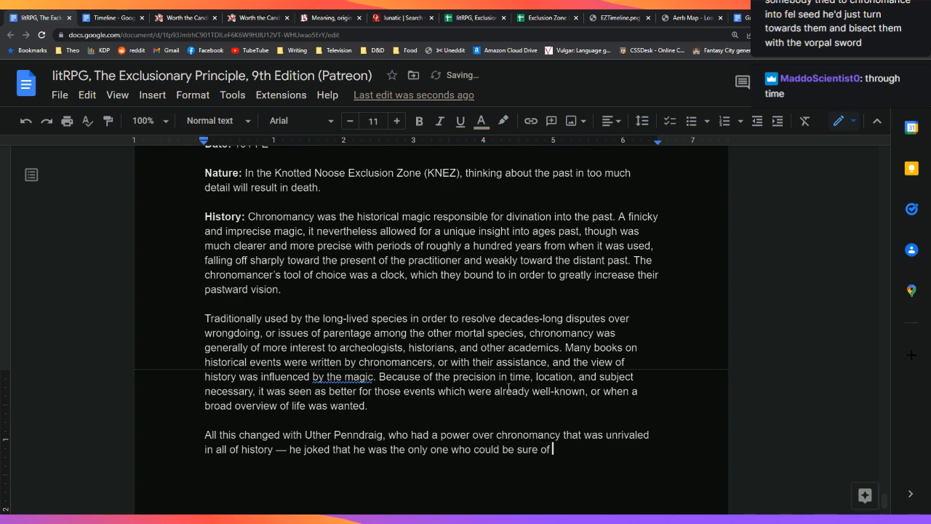
Begin another sentence in the third History paragraph with "With a special clock by his side, he could look into"
key("Down")
key("Down")
key("Down")
key("Down")
key("Down")
key("Down")
key("Up")
key("Up")
key("Up")
key("Up")
key("Up")
key("Left")
key("BackSpace")
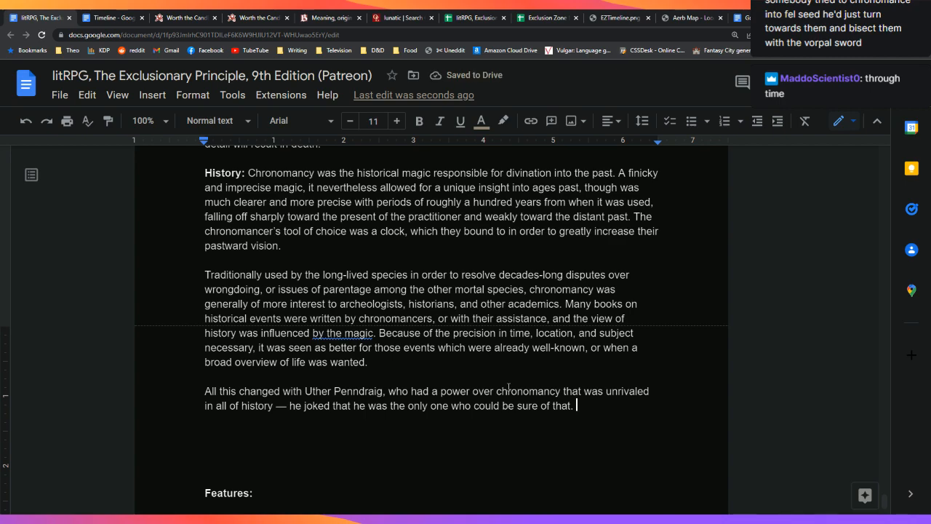
type("H")
key("BackSpace")
type("With a special ")
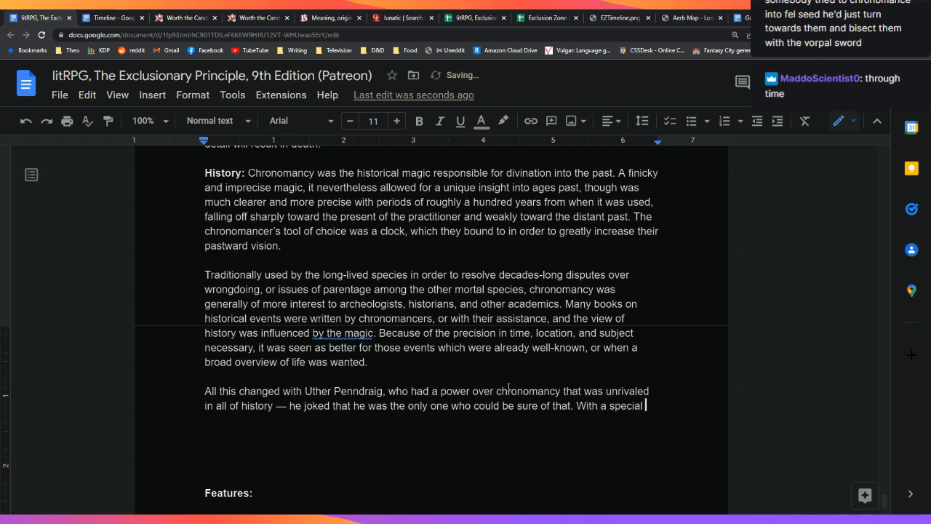
type("cloc")
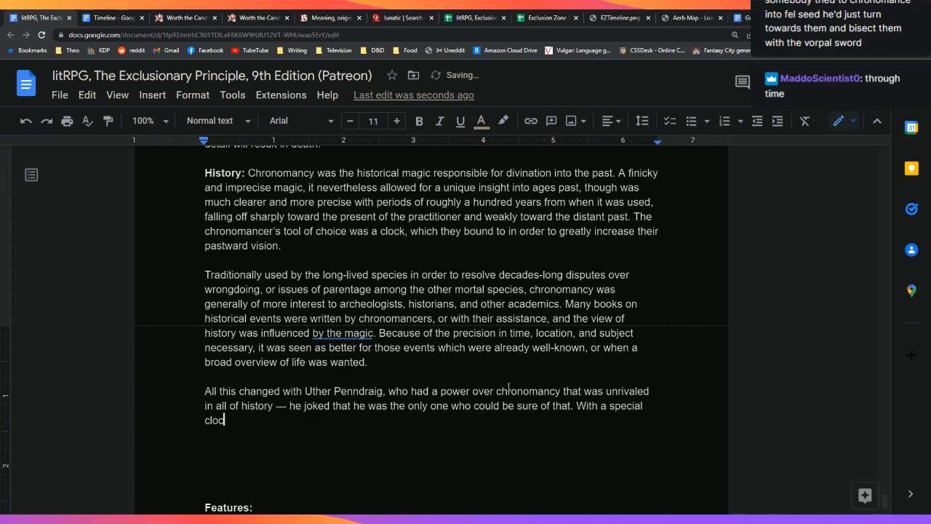
type("k by his side, he could le")
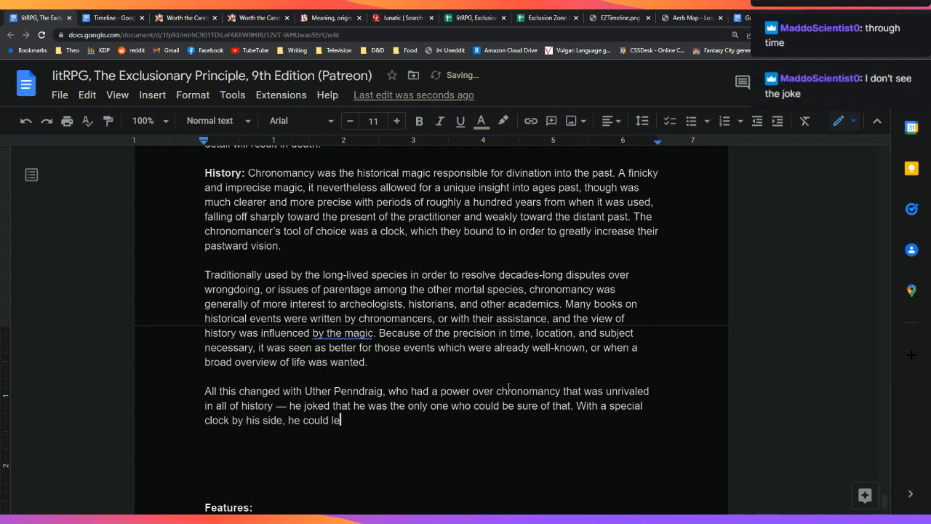
key("BackSpace")
type("into")
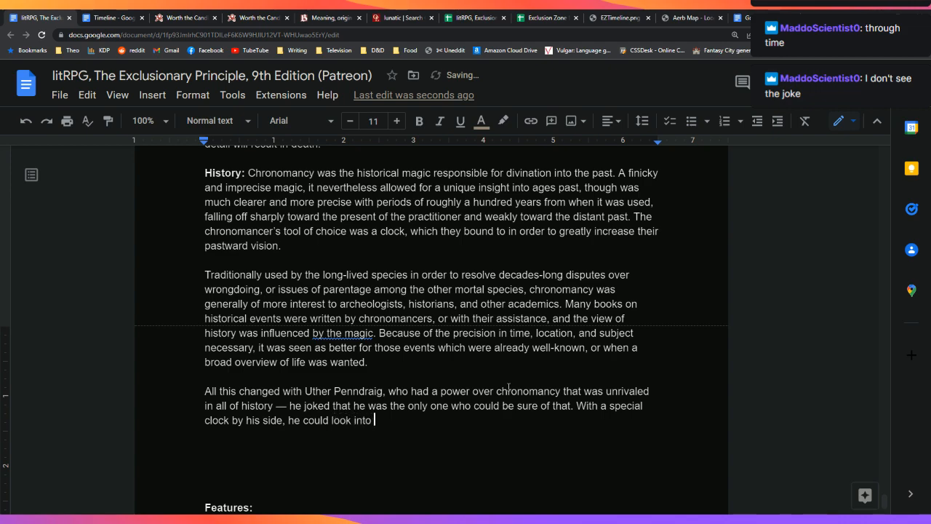
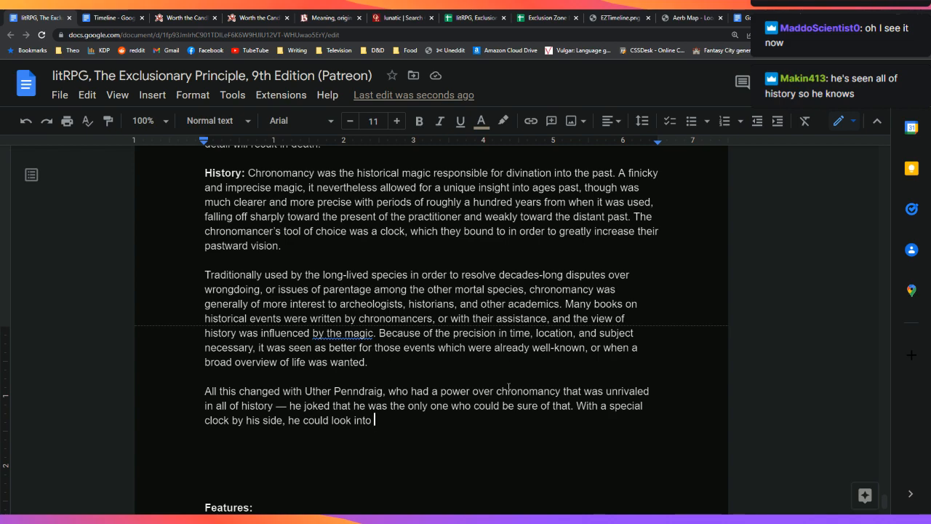
Replace "look into" with "peer into the past with unerring accuracy and depth"
key("BackSpace")
key("BackSpace")
key("BackSpace")
key("BackSpace")
key("BackSpace")
key("BackSpace")
key("BackSpace")
key("BackSpace")
key("BackSpace")
key("BackSpace")
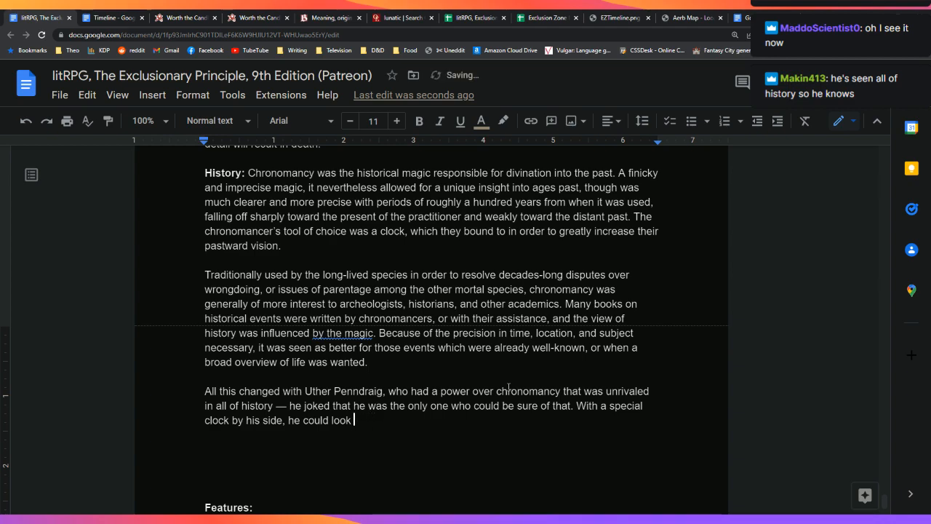
type("peer into ")
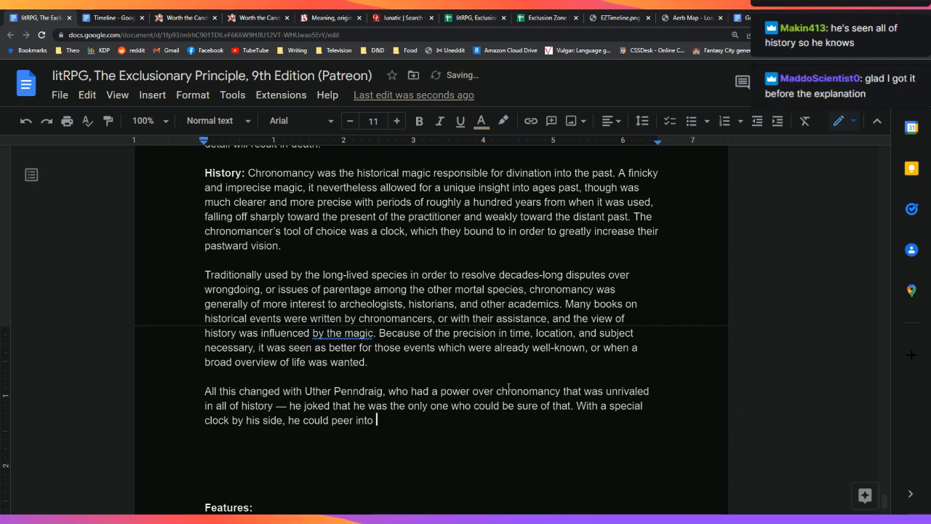
type("the past with une")
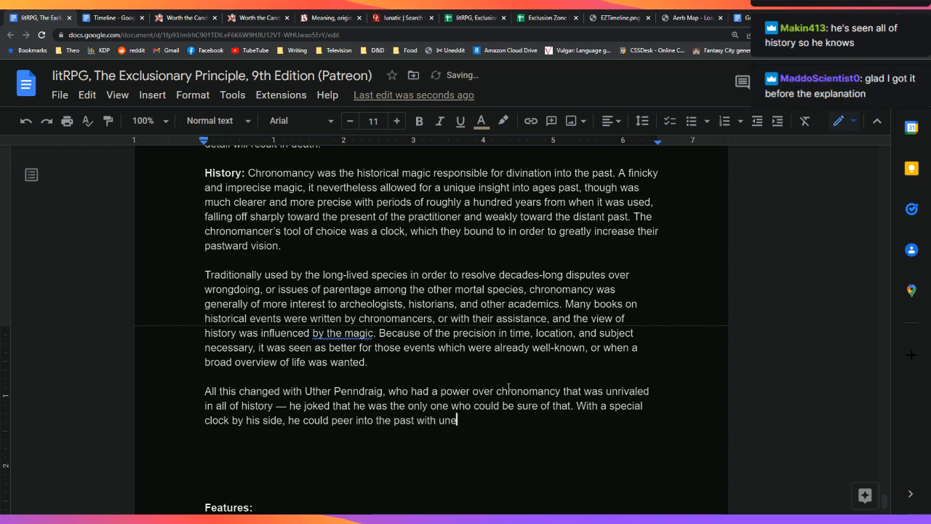
type("rring accuracy ")
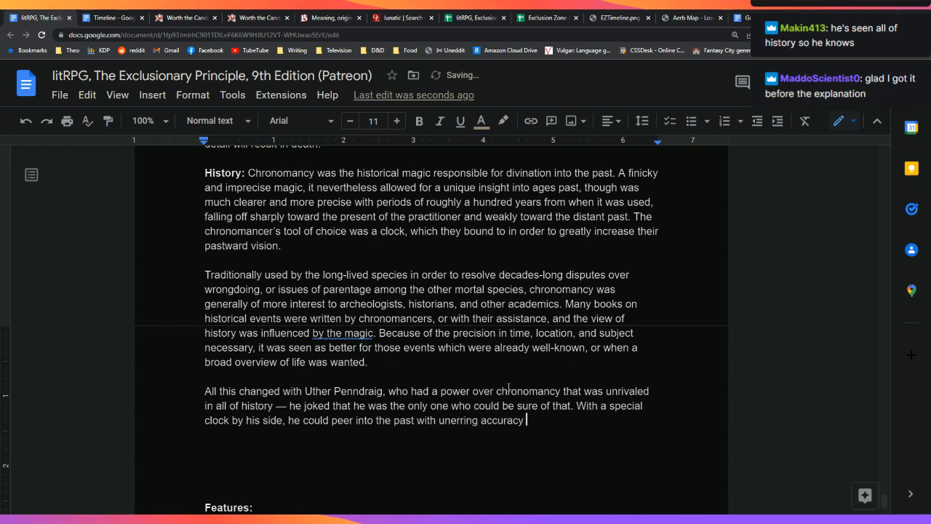
type("and dept")
type("h")
Continue the sentence after "depth" with ", and in the course of his storied career, used chronomancy to solve"
type(", and in the c")
type("ourse of his")
type(" career,")
type(" used ")
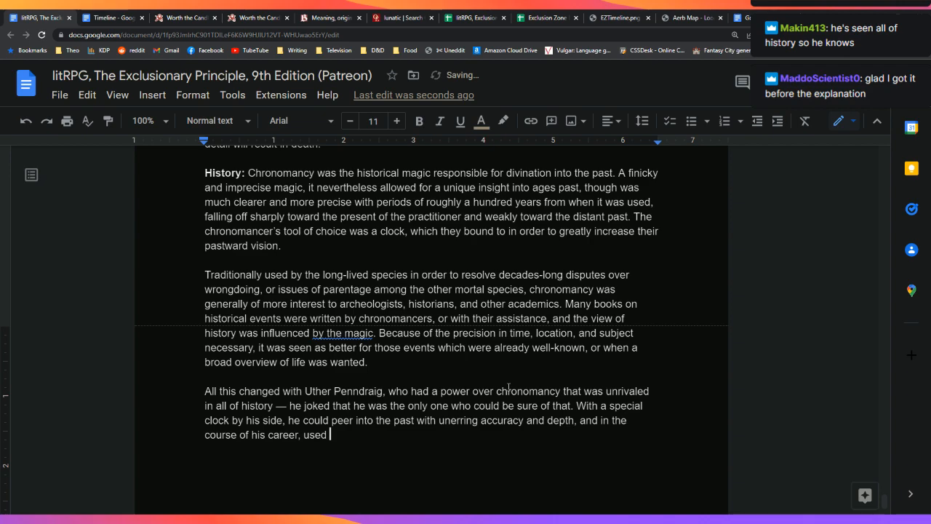
type("chronomancy")
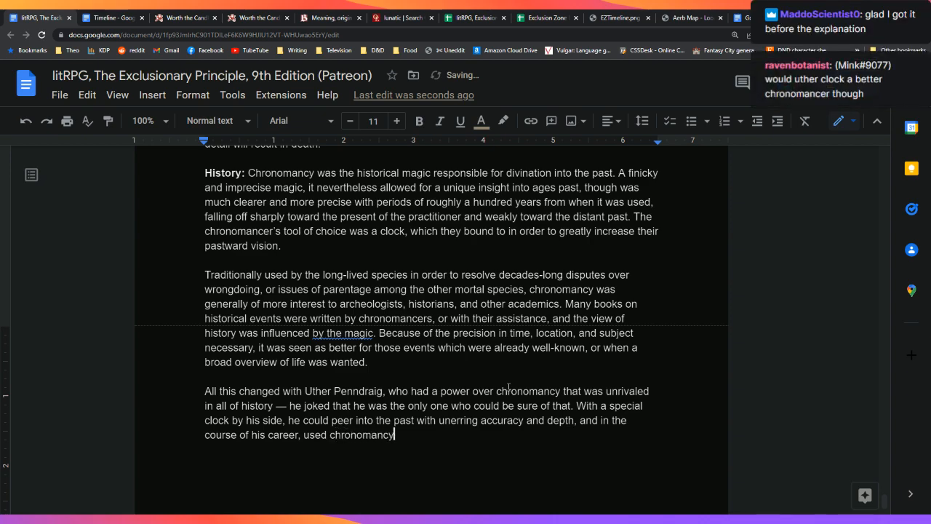
type(" to solved")
key("Left")
key("Left")
key("Left")
key("Left")
key("Left")
key("Left")
key("Left")
key("Left")
key("Left")
key("Left")
key("Left")
key("Left")
key("Left")
key("Left")
key("Left")
key("Left")
key("Left")
key("Left")
key("Left")
key("Left")
type("storied")
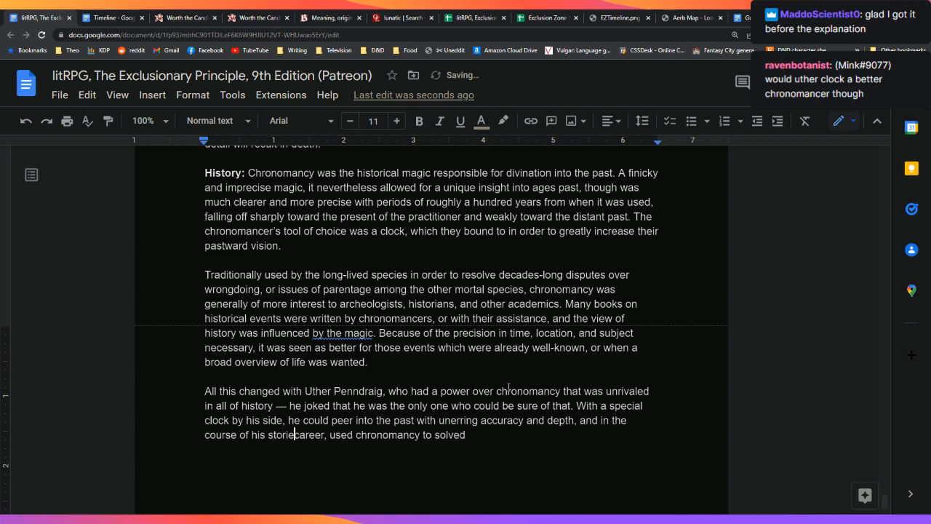
key("End")
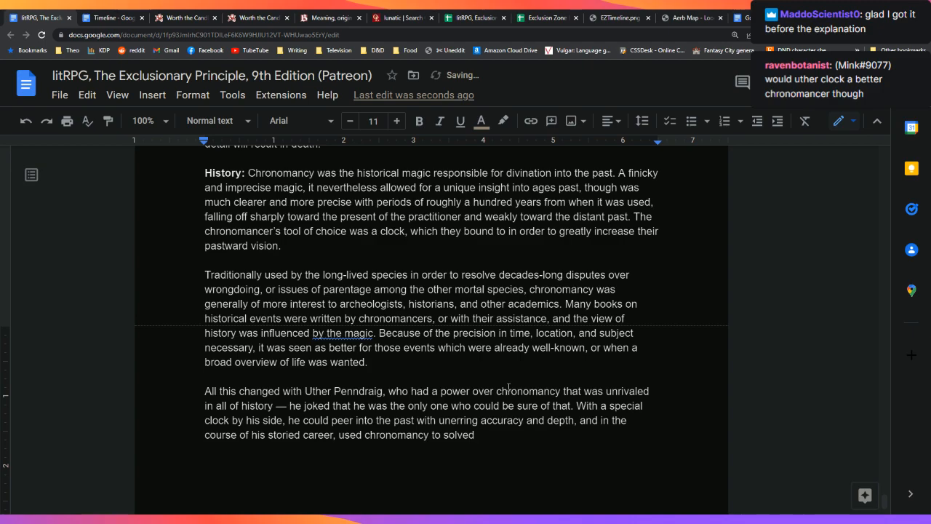
key("BackSpace")
Finish the sentence about his storied career with "a number of outstanding disputes among nations."
type("a number of outstanding")
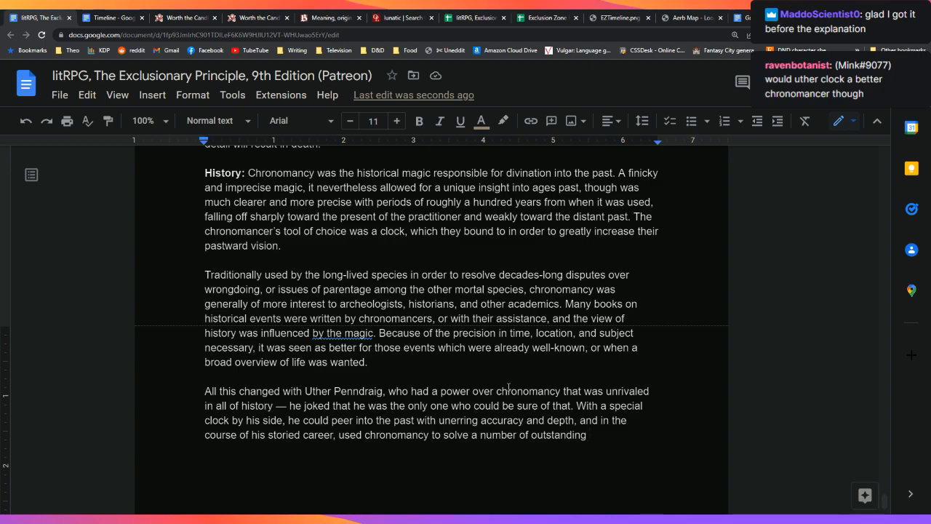
type("disp")
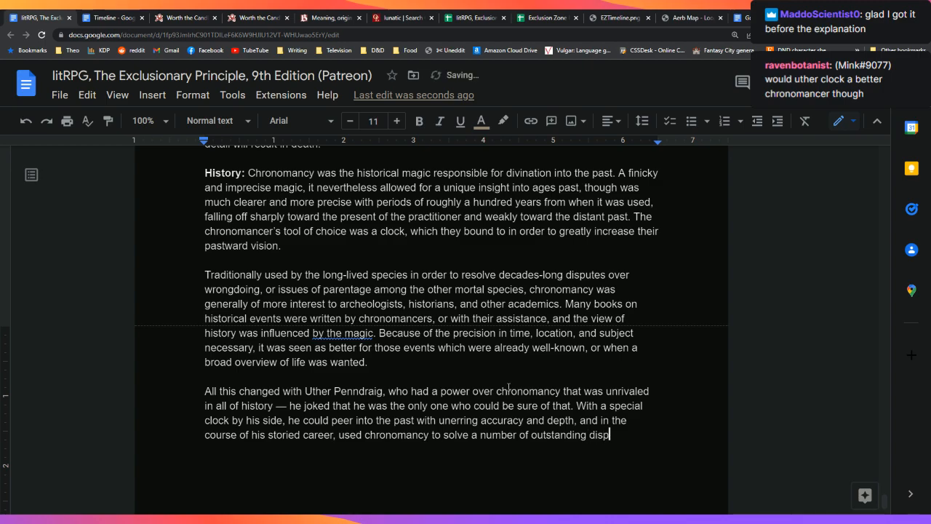
type("utes among nation")
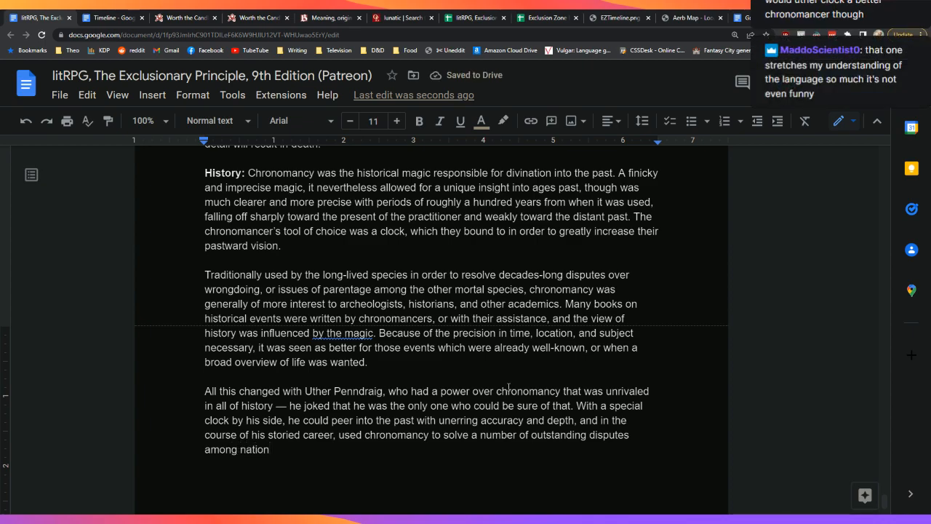
type("s.")
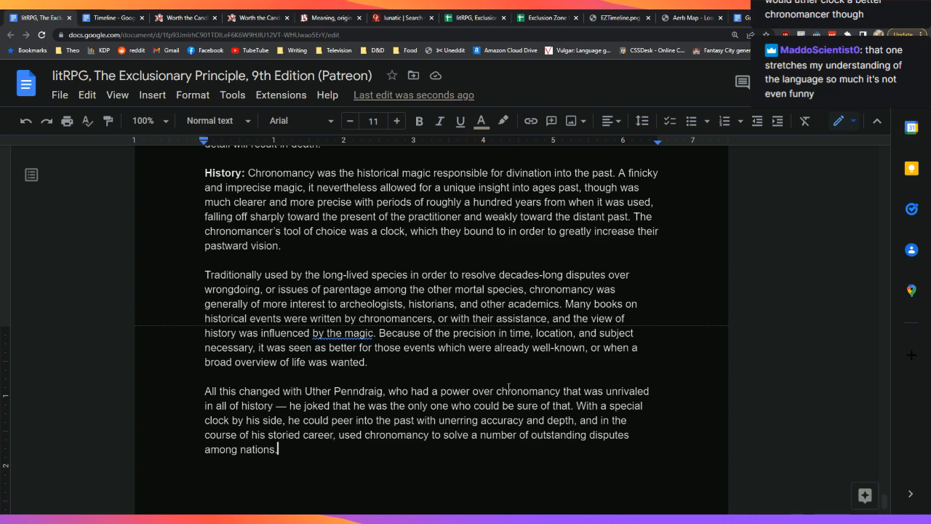
Begin the following sentence with "He could read the near-past clearer than anyone else, and"
type("He could read the")
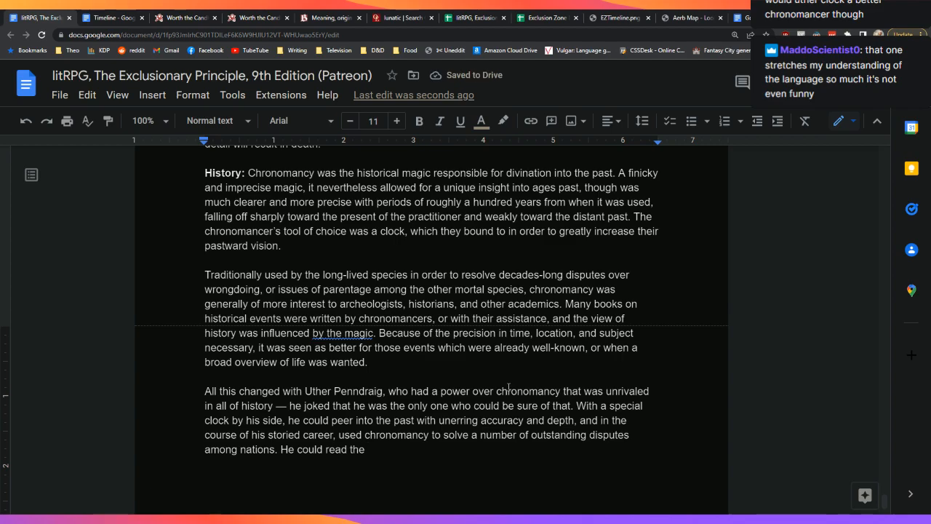
type(" near-past ")
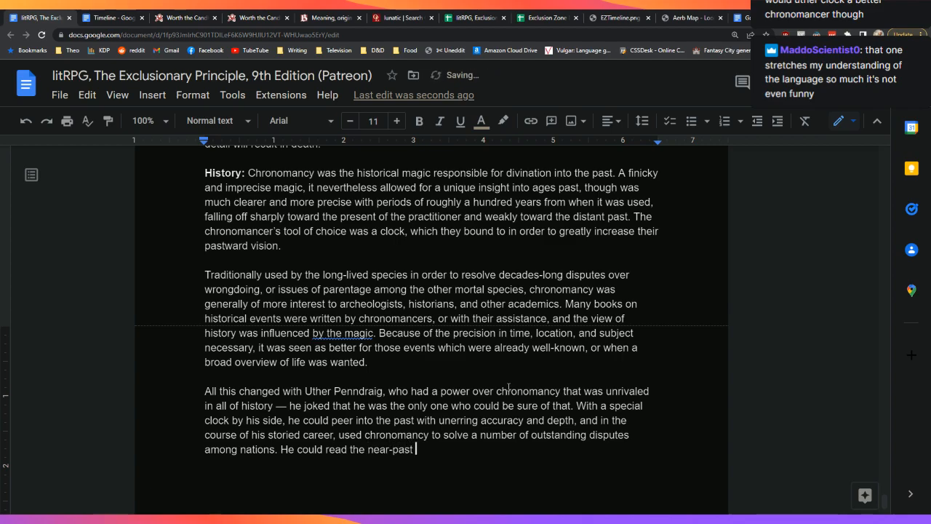
type("clearer than ")
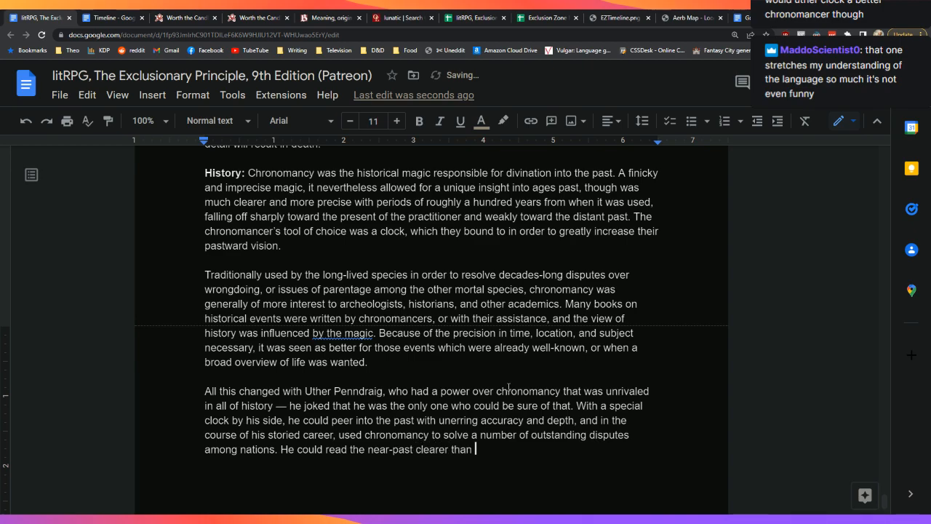
type("anyone else, and ")
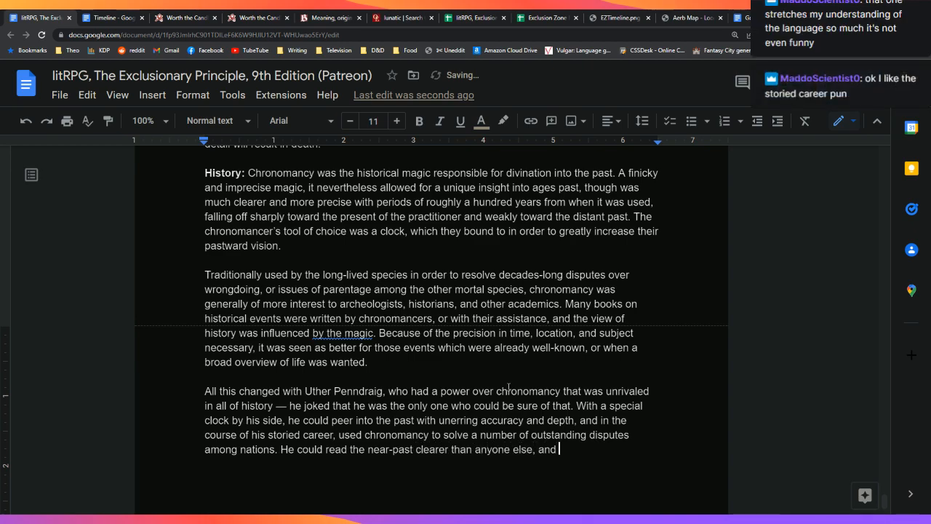
type("delve deep")
key("BackSpace")
key("BackSpace")
key("BackSpace")
key("BackSpace")
key("BackSpace")
key("BackSpace")
key("BackSpace")
key("BackSpace")
key("BackSpace")
key("BackSpace")
Finish the near-past sentence with "had a knack for finding the right place and time to do his readings"
type("had a kn")
type("ack for find")
type("ing the")
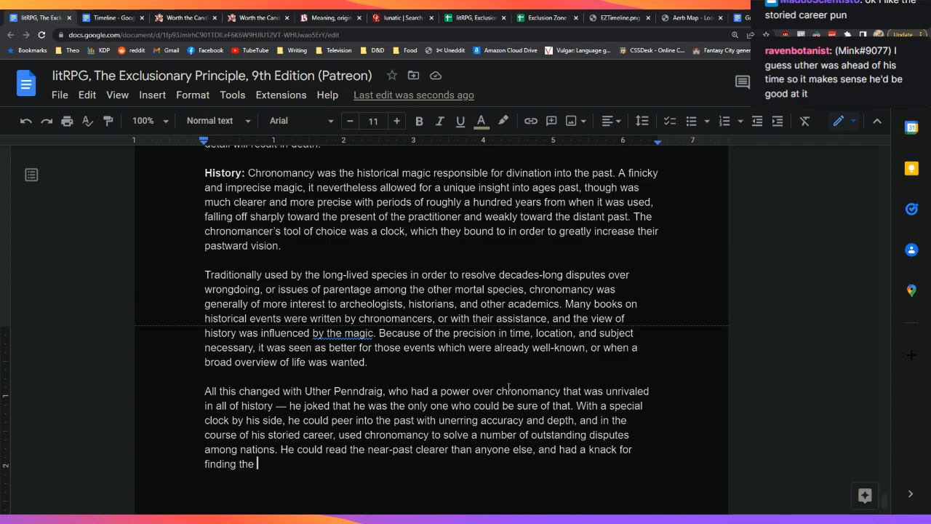
type("right place and im")
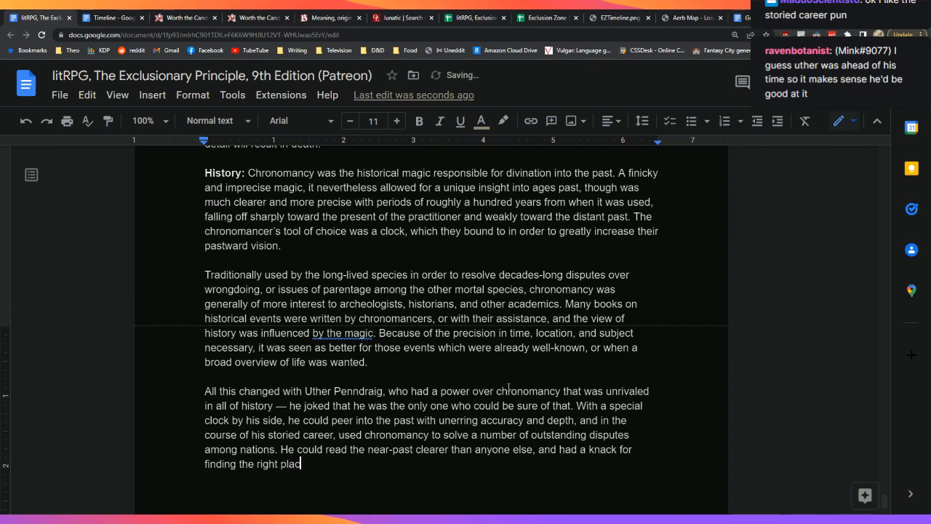
key("BackSpace")
key("BackSpace")
key("BackSpace")
type("time to do his reade")
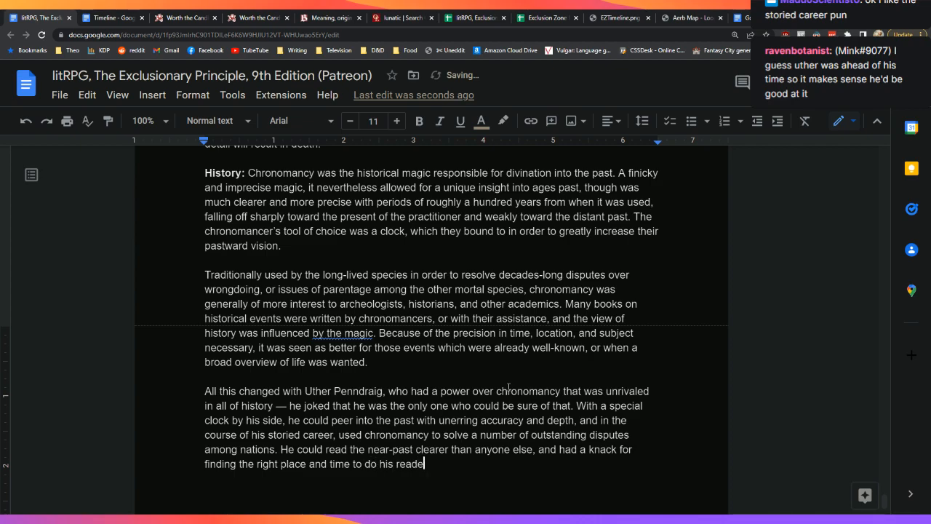
key("BackSpace")
type("in")
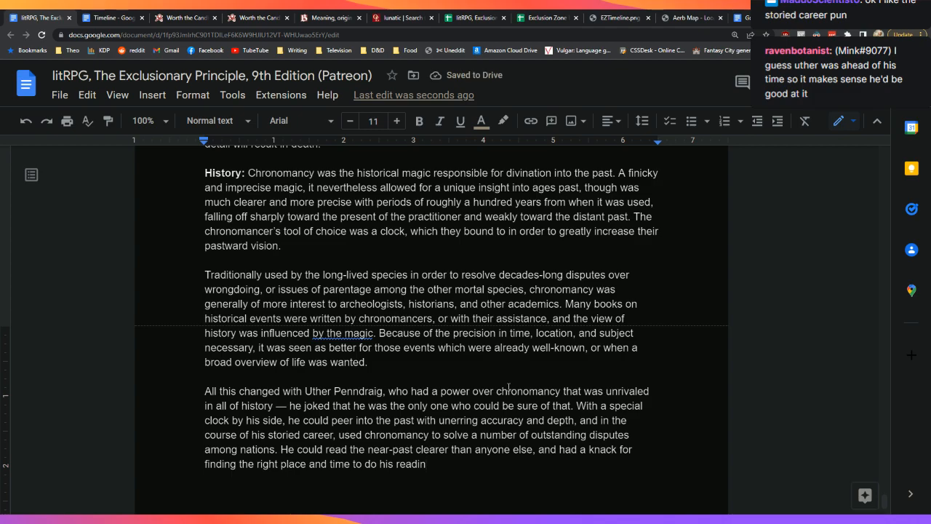
type("gs")
Add "It was even said that he had some minor influence over the past itself, though these rumors were given little weight until"
type(". It was even ")
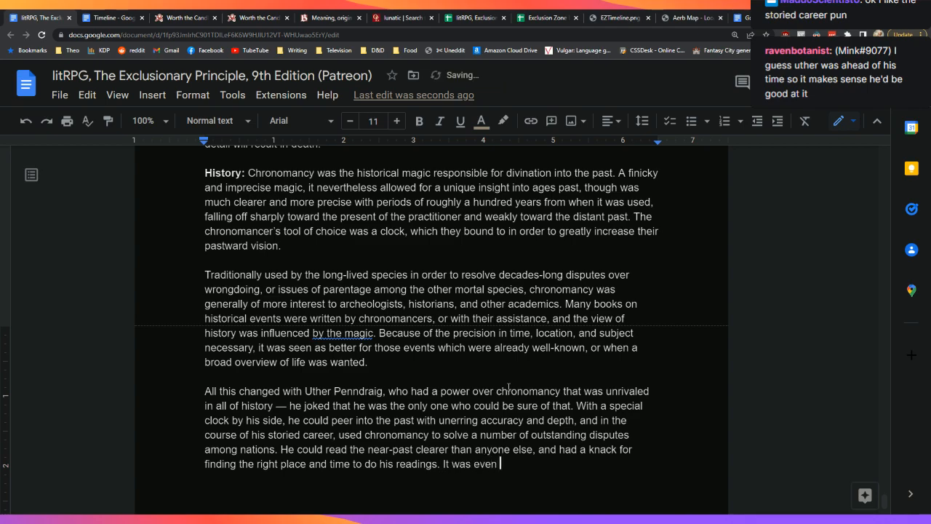
type("said that he had som")
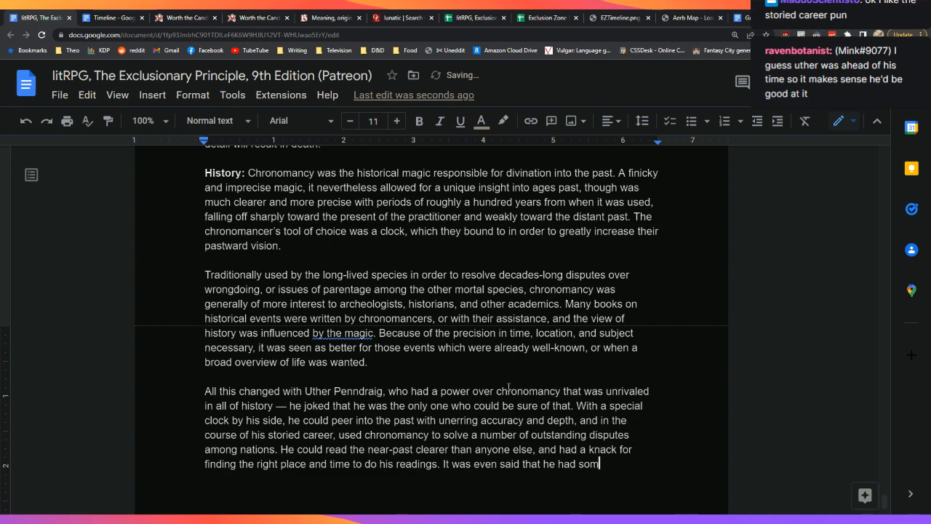
type("e minor influe")
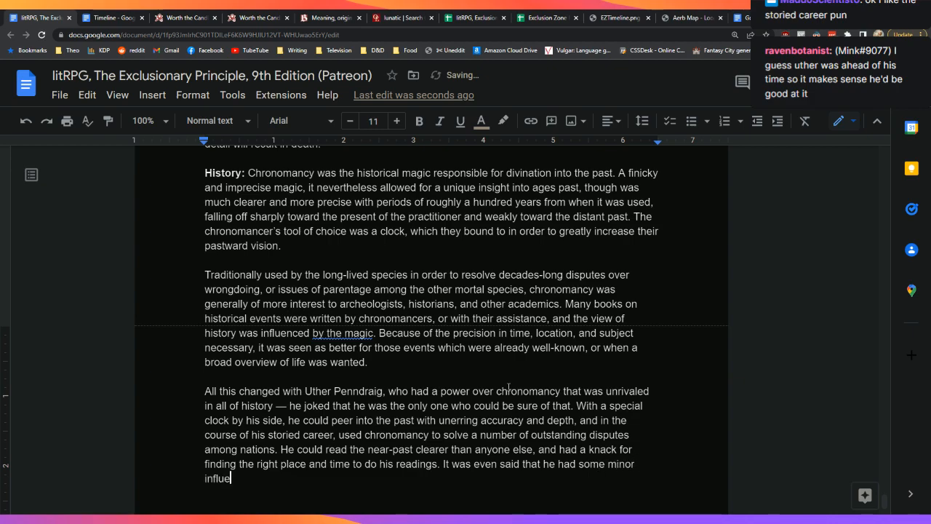
type("nce over the past itself, th")
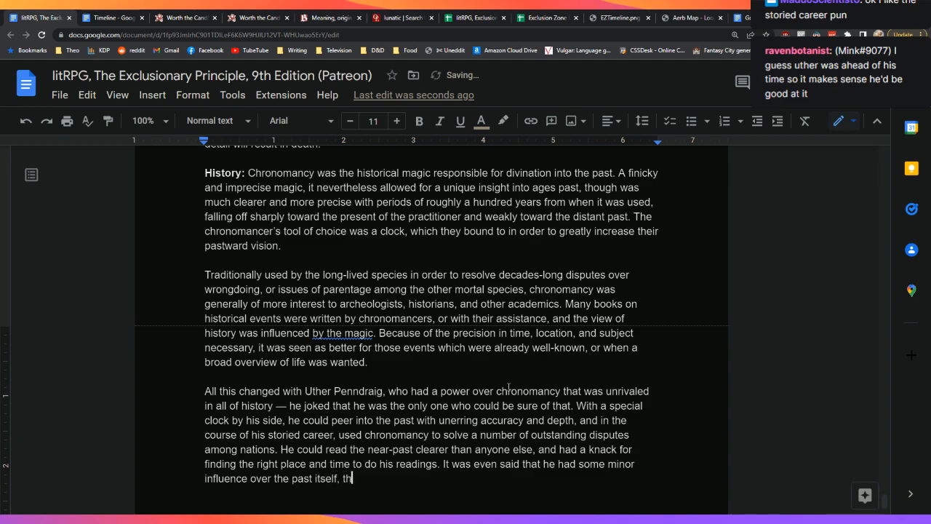
type("ough these rum")
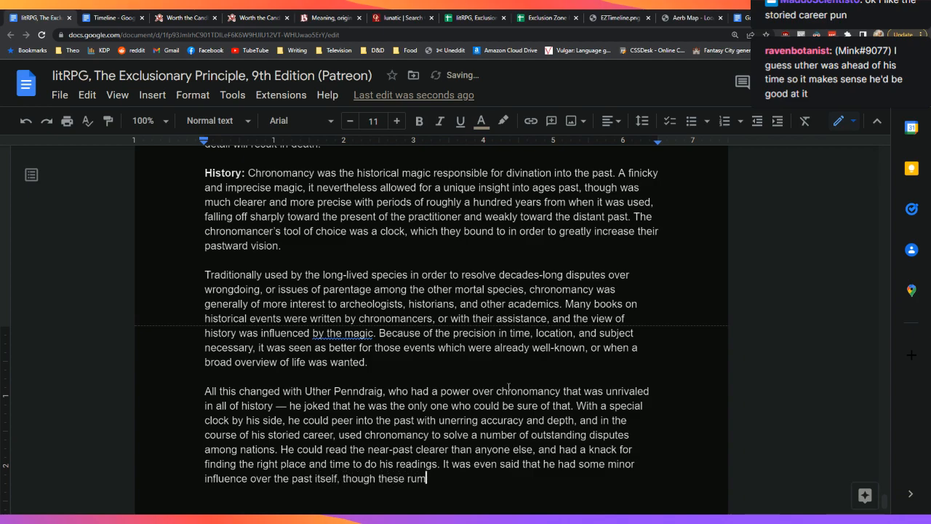
type("ors")
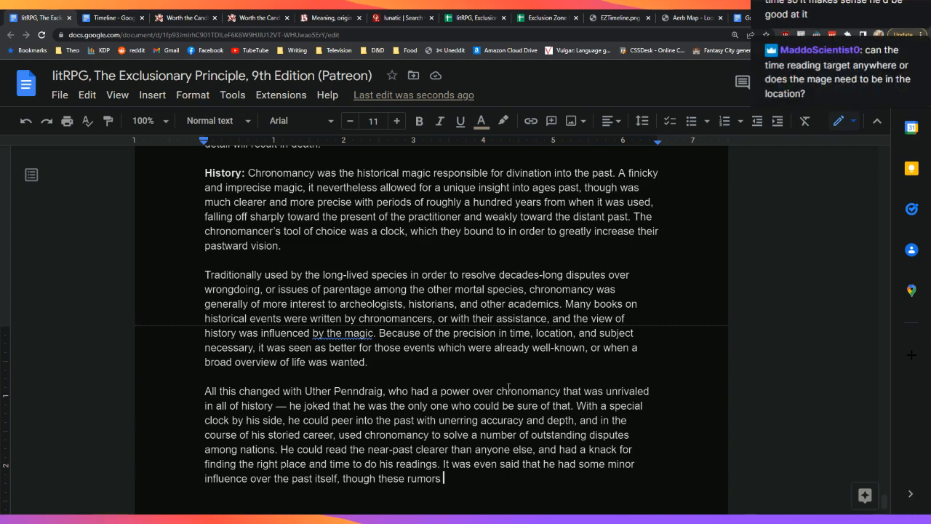
type("were given little weight until")
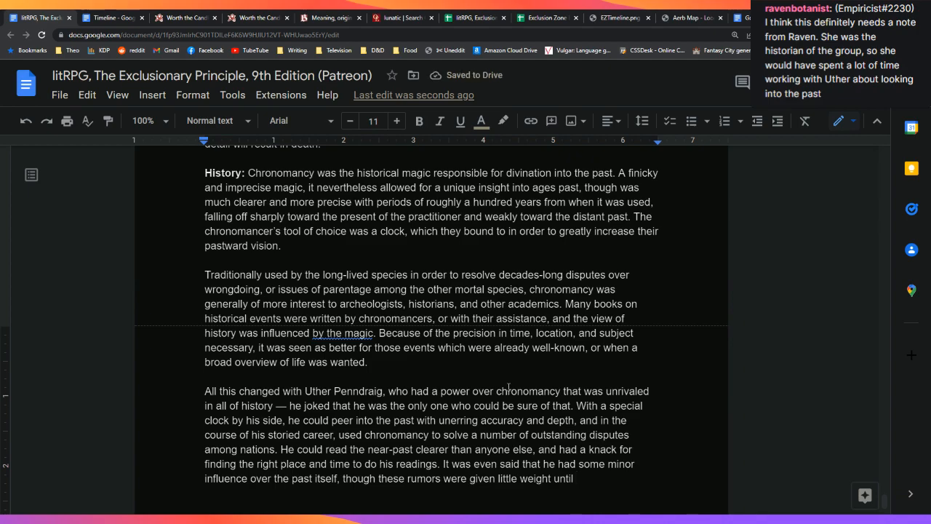
Add an empty bracketed note reading "[Raven's Notes: ]" on its own line between the Features heading and LINEBREAK
key("Down")
key("Down")
key("Down")
key("Down")
key("Down")
key("Down")
key("Up")
key("Up")
key("Up")
key("Down")
key("Down")
key("Down")
key("Down")
key("Return")
key("Up")
key("Return")
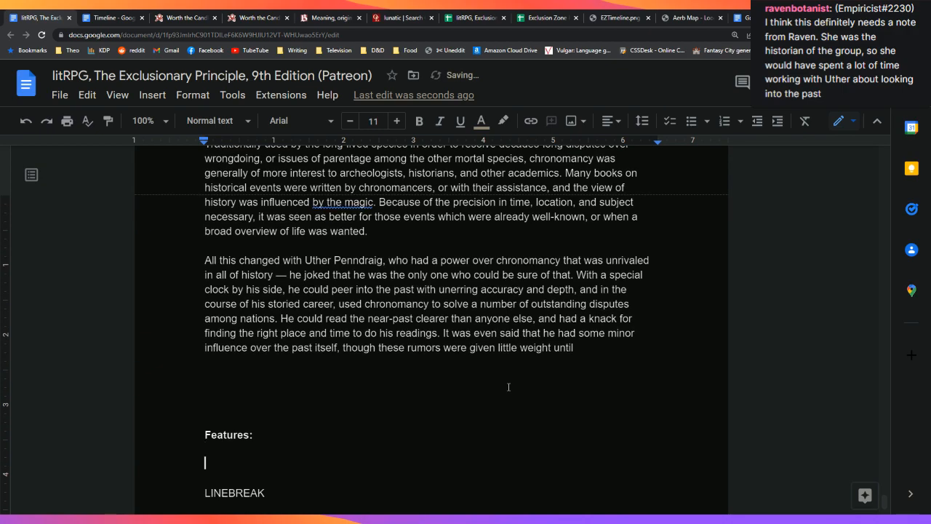
type("[Raven's Notes: ]")
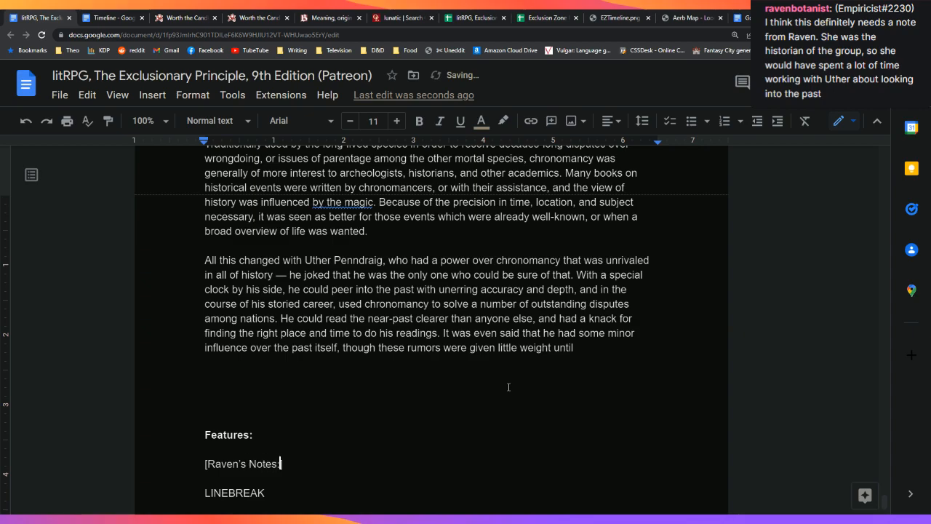
Search the document for "[" and check how the existing bracketed notes are written
key("Home")
key("Return")
key("Up")
scroll(508, 386, "up", 5)
key("ctrl+f")
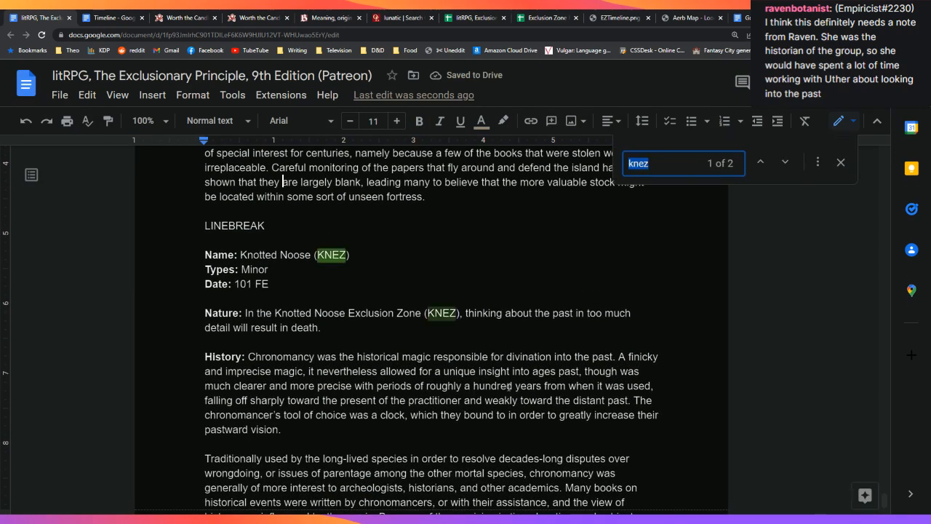
type("[")
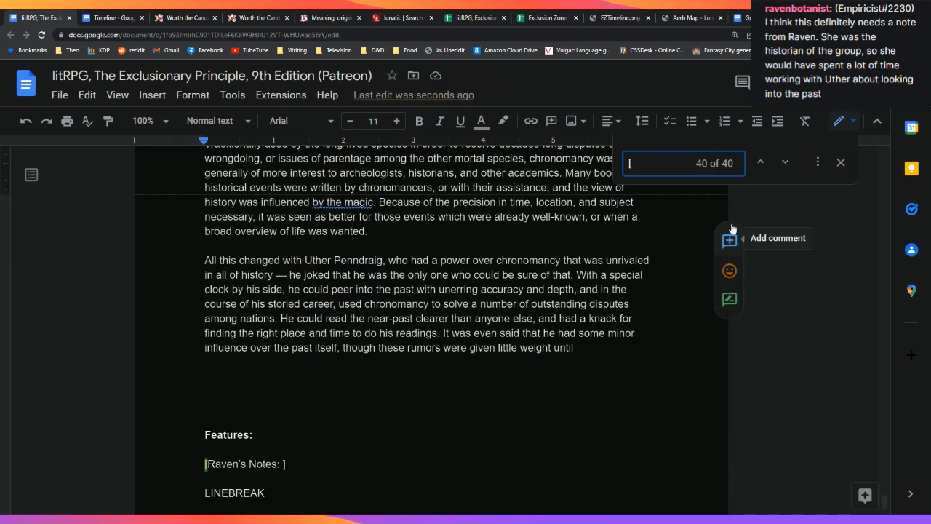
left_click(785, 162)
left_click(786, 162)
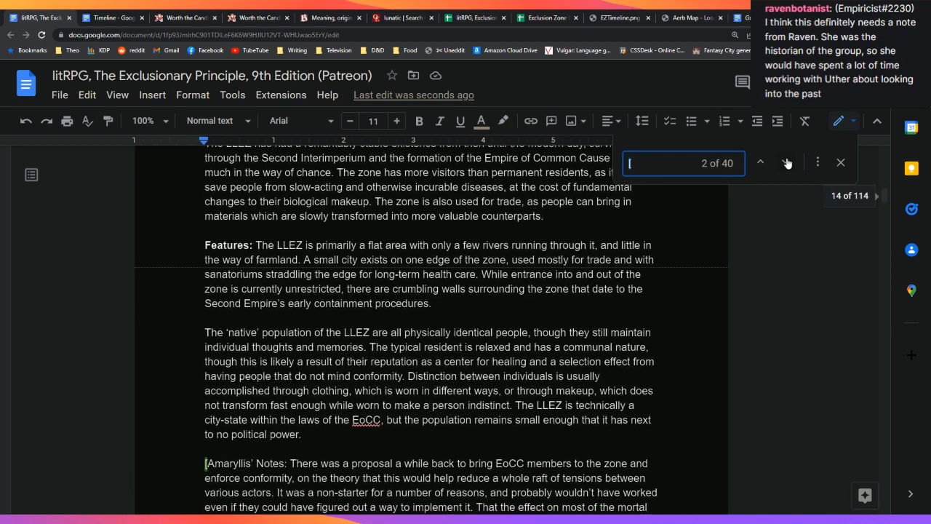
left_click(761, 164)
left_click(761, 165)
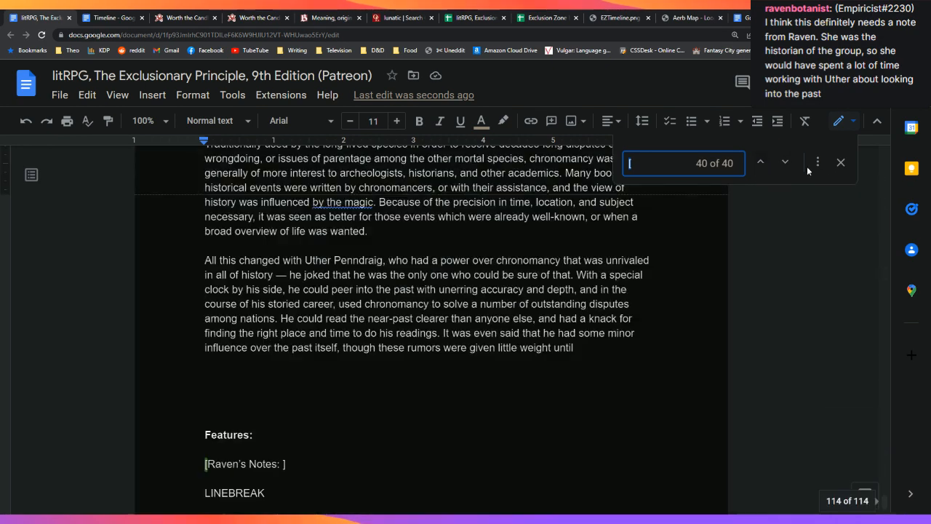
left_click(842, 163)
left_click(474, 402)
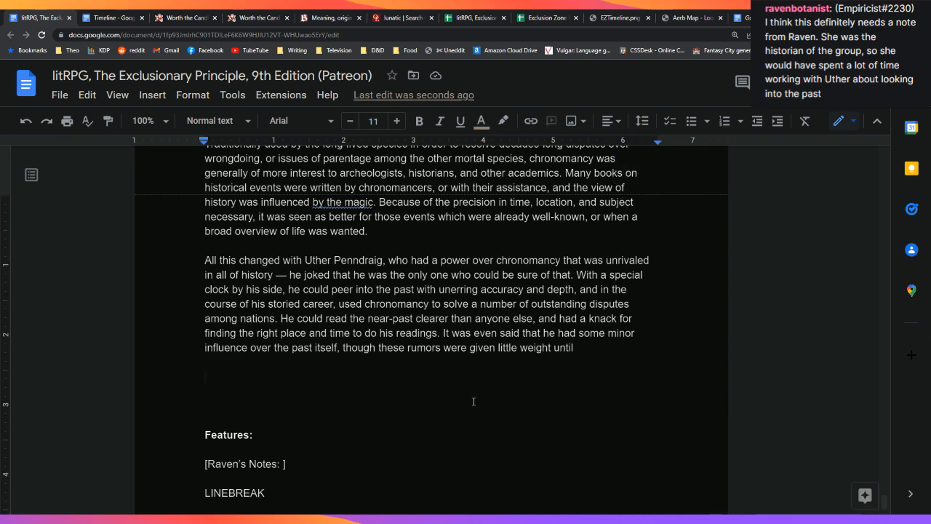
key("Up")
key("Left")
key("BackSpace")
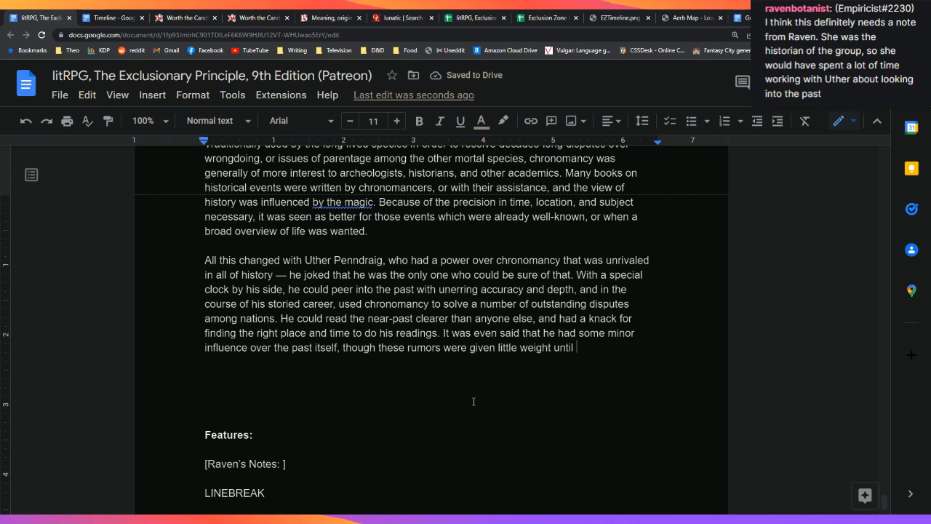
key("Down")
key("Down")
key("Down")
key("Down")
key("Down")
key("Down")
key("Down")
key("Down")
key("Down")
key("Up")
key("End")
key("Left")
Finish the sentence about the rumors, after "until", with "long after his disappearance."
key("Up")
key("Up")
key("Up")
key("Up")
key("Up")
key("Up")
key("Up")
key("Up")
key("End")
type("far later in")
type(" his")
key("ctrl+BackSpace")
key("ctrl+BackSpace")
key("ctrl+BackSpace")
key("ctrl+BackSpace")
type("long after his dis")
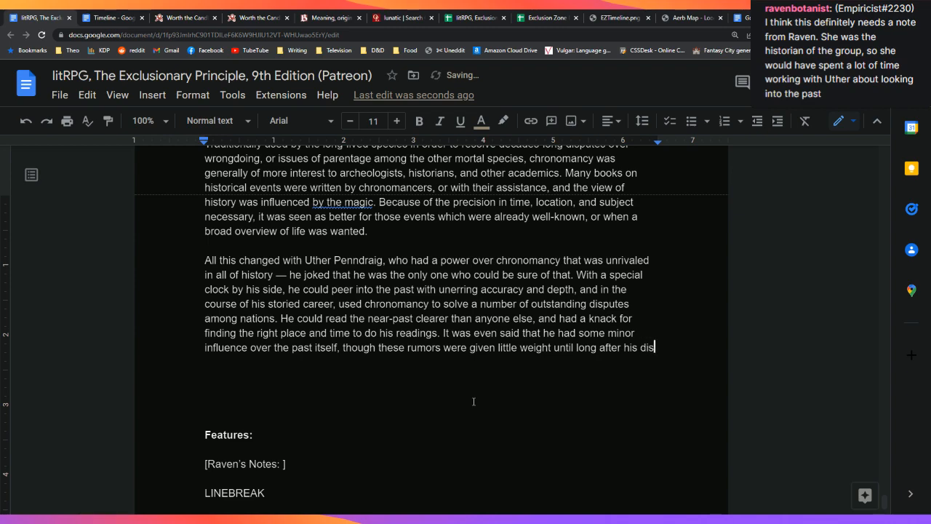
type("appearance.")
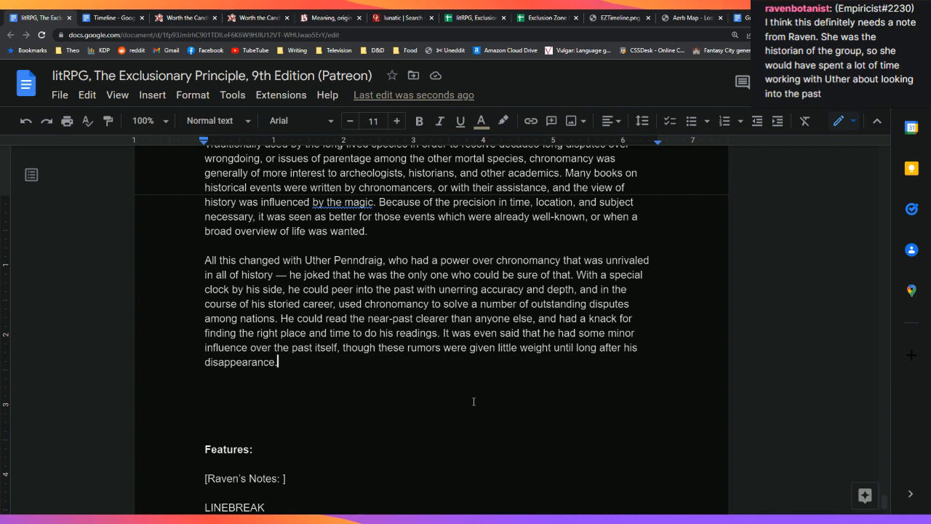
key("Down")
key("Down")
key("Down")
key("Down")
key("Down")
key("Down")
key("Down")
key("Down")
key("Down")
key("Left")
key("Left")
key("Up")
key("Up")
key("Up")
key("Up")
key("Up")
key("Up")
key("Up")
Inside the Raven's Notes brackets, write "Uther and I worked together on chronomancy. At least part of the reason he was so"
key("Down")
key("Down")
key("Down")
key("Down")
key("Down")
key("Down")
key("Down")
type("Uther and I wor")
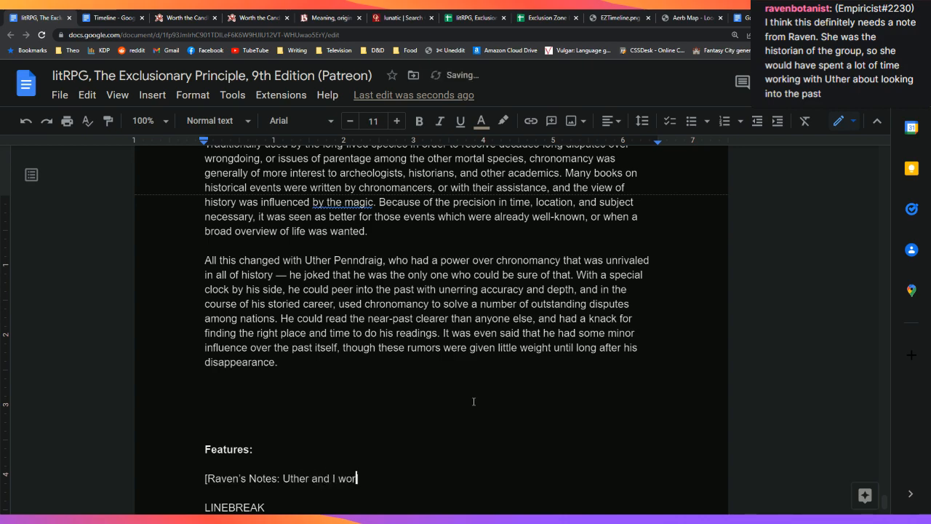
type("ked together on ")
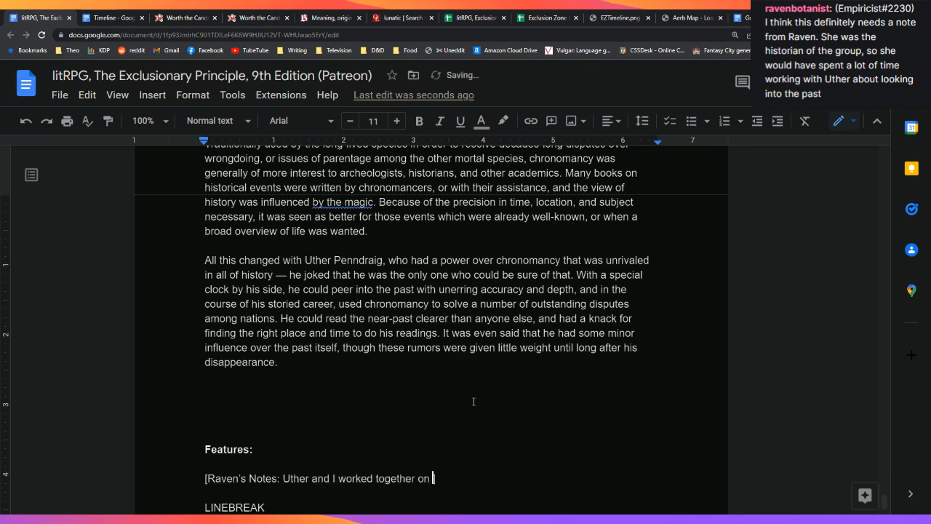
type("chronomanyc.")
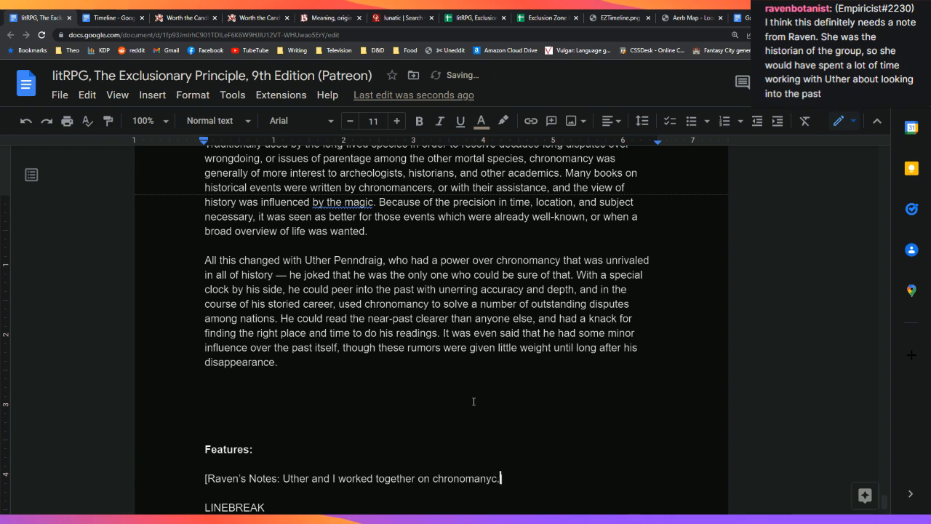
key("BackSpace")
key("BackSpace")
key("BackSpace")
key("BackSpace")
type("cy. At least part of the reas")
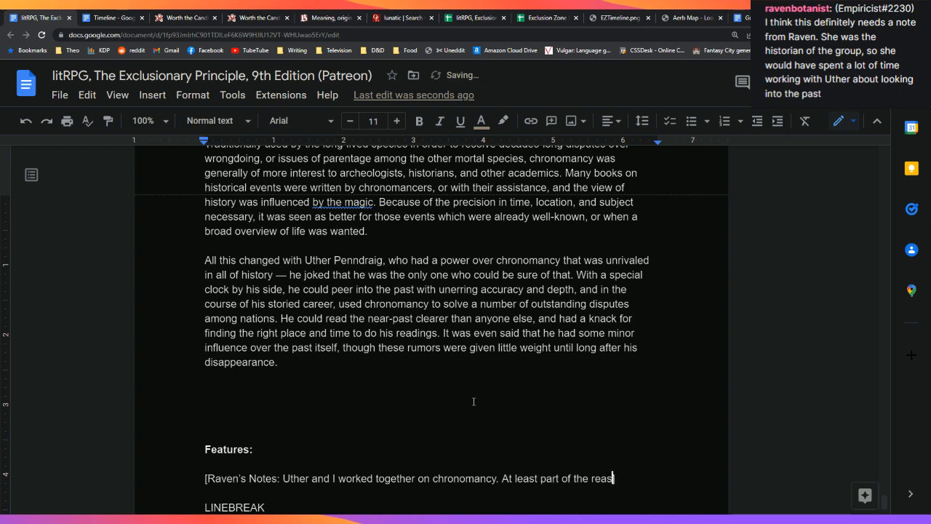
type("on he was so ")
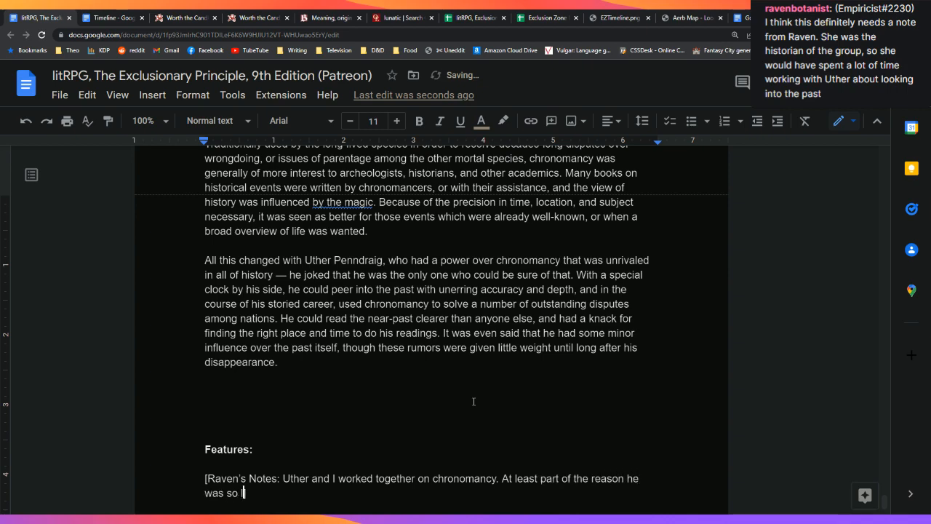
Continue Raven's note with "good at knowing where and when to look into the past was that I"
type("good at knowing ")
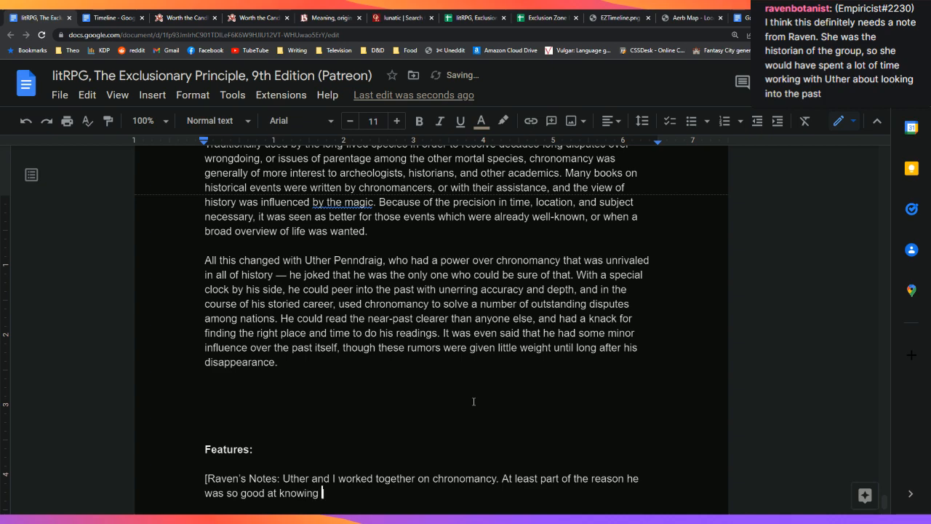
type("where and when t")
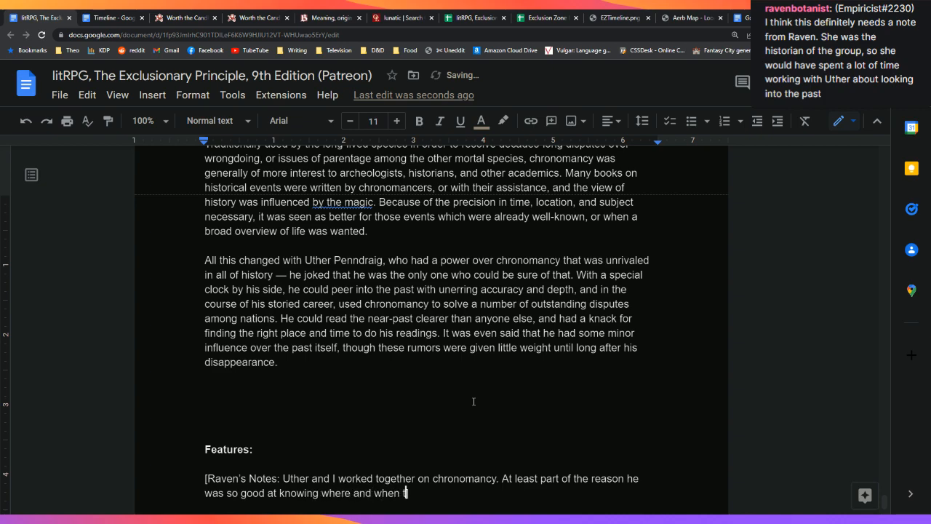
type("o look into the pa")
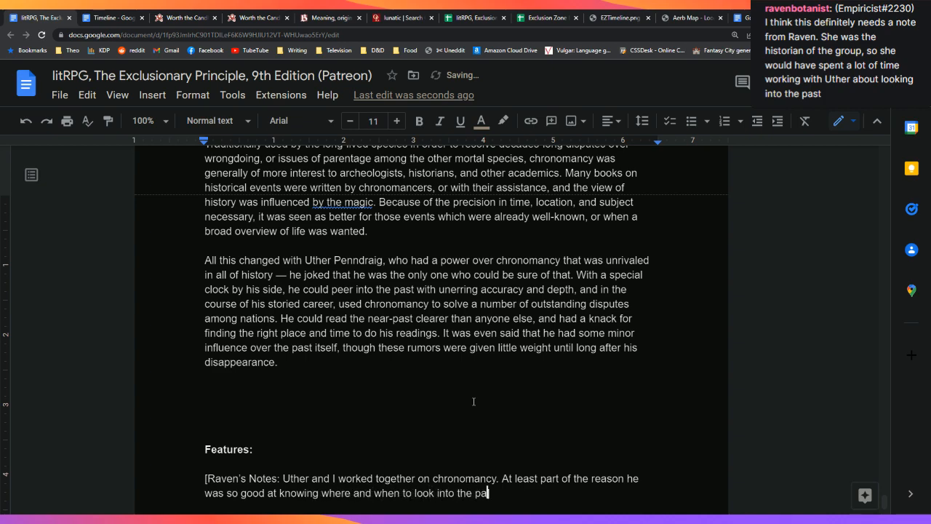
type("st was that I was")
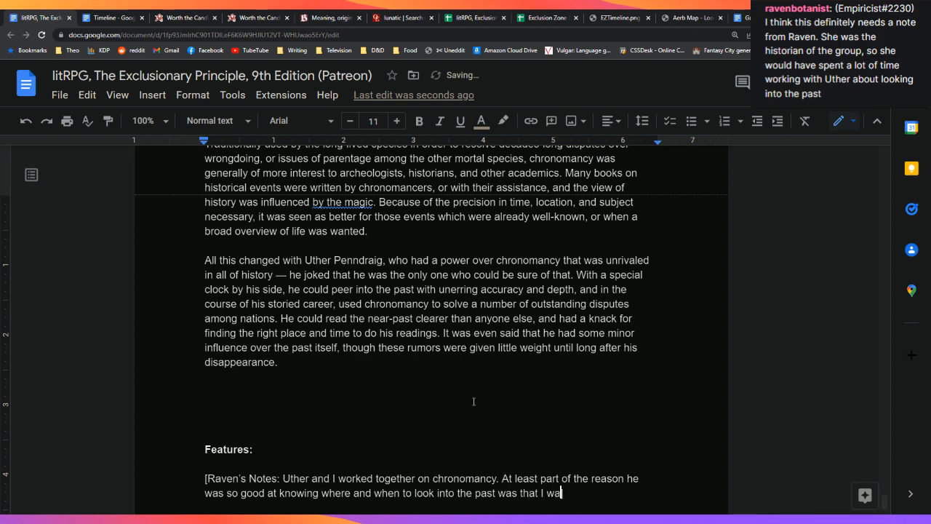
key("BackSpace")
key("BackSpace")
key("BackSpace")
key("BackSpace")
Continue Raven's note, after "that I", with "would spend hour upon hour combing through books and translating passages"
type("would spend hour up")
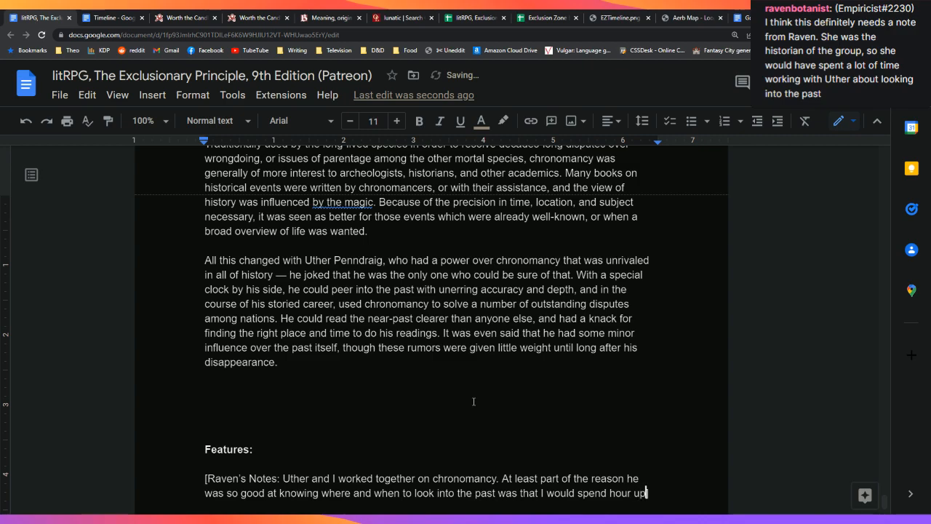
type("on hour comb")
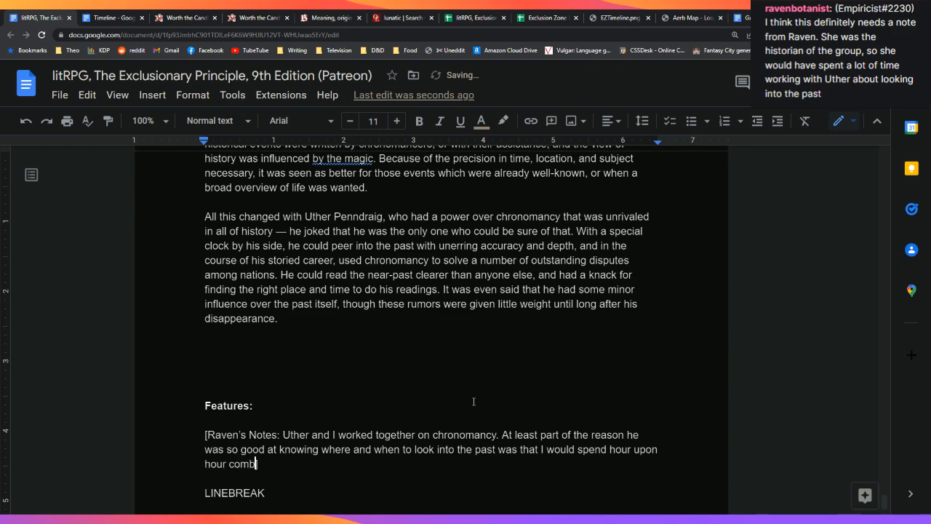
type("ing through books and")
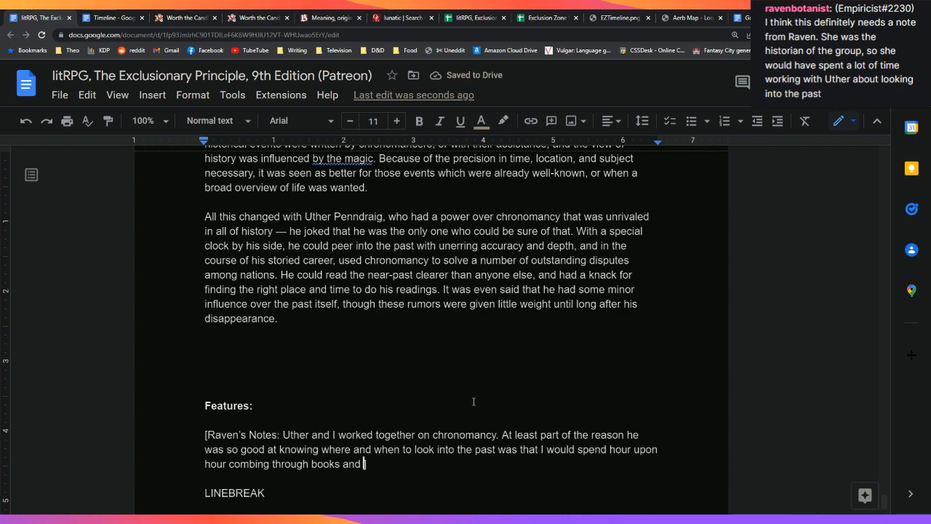
type("translating ")
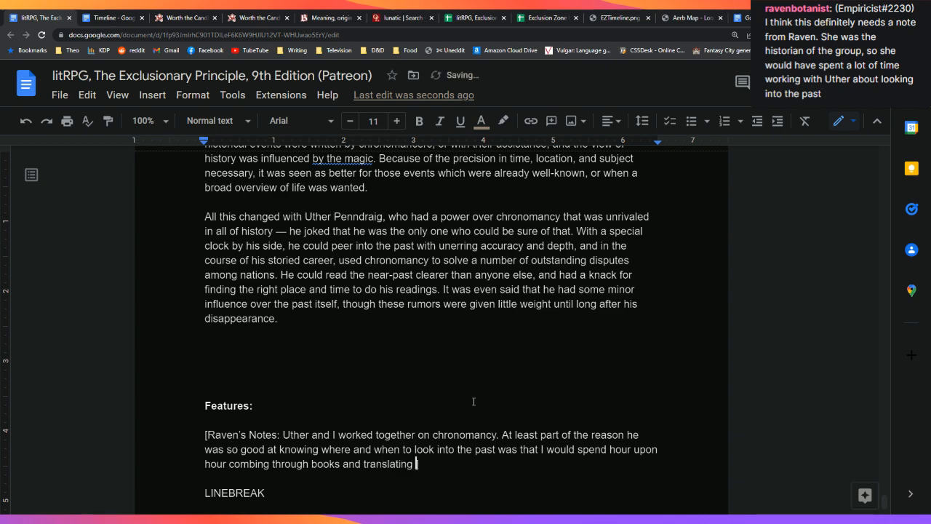
type("passages")
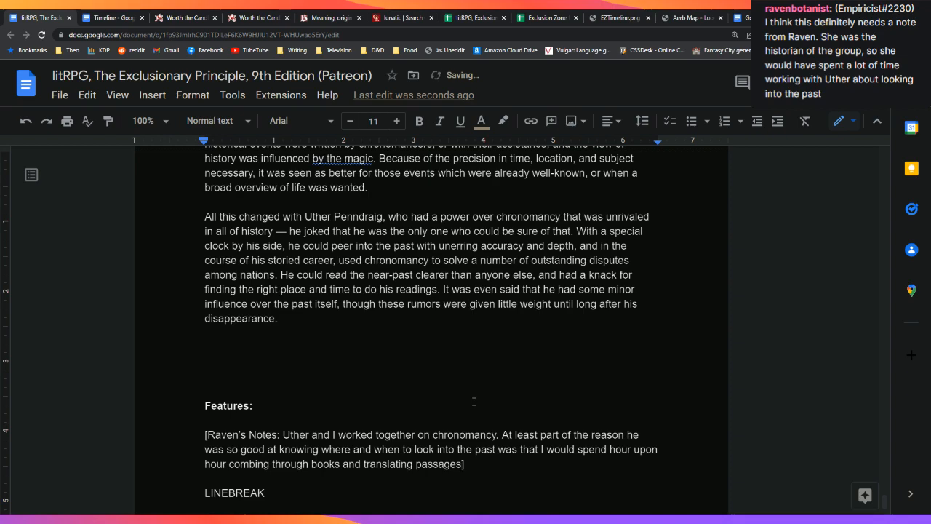
Continue Raven's note with "It was as deep of collaboration as we ever really did, when I wasn't just serving as his informant."
type(". It was as deep of co")
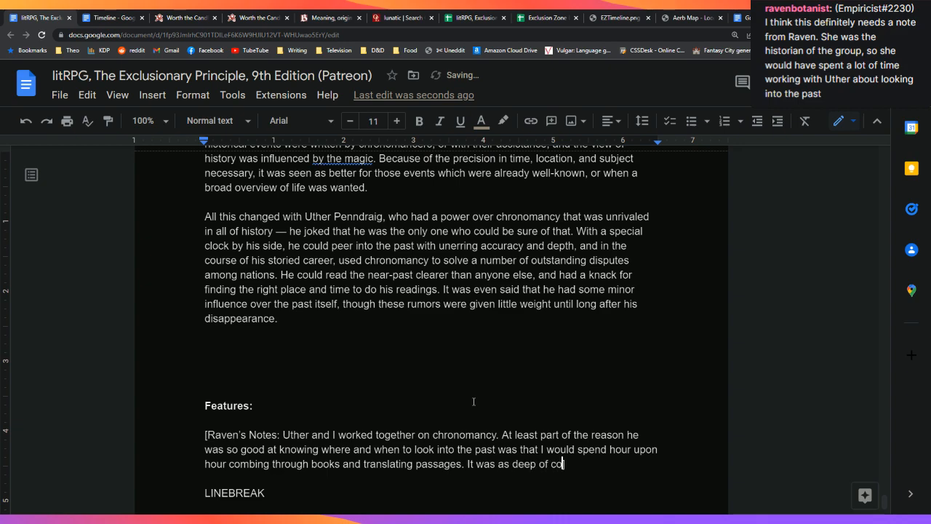
type("llaboration ")
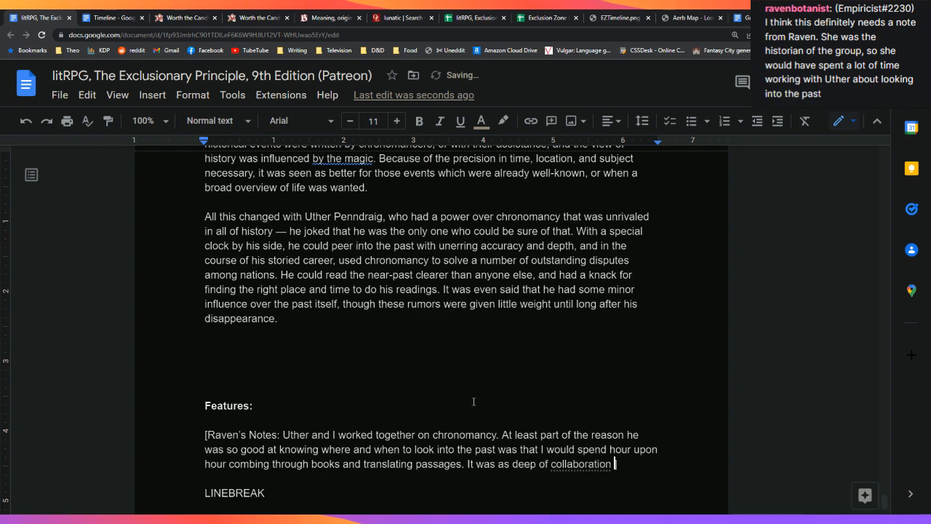
type("as we ever")
type(" really ddi")
key("BackSpace")
key("BackSpace")
type("id, when I wa")
type("sn't just s")
type("erving as ")
type("his informa")
type("nt. Soe")
key("BackSpace")
key("BackSpace")
key("BackSpace")
End Raven's note with "We would feed into each other, with what he saw giving me hints and clues for where to pull the next book from."
type("We would feed into each other, ")
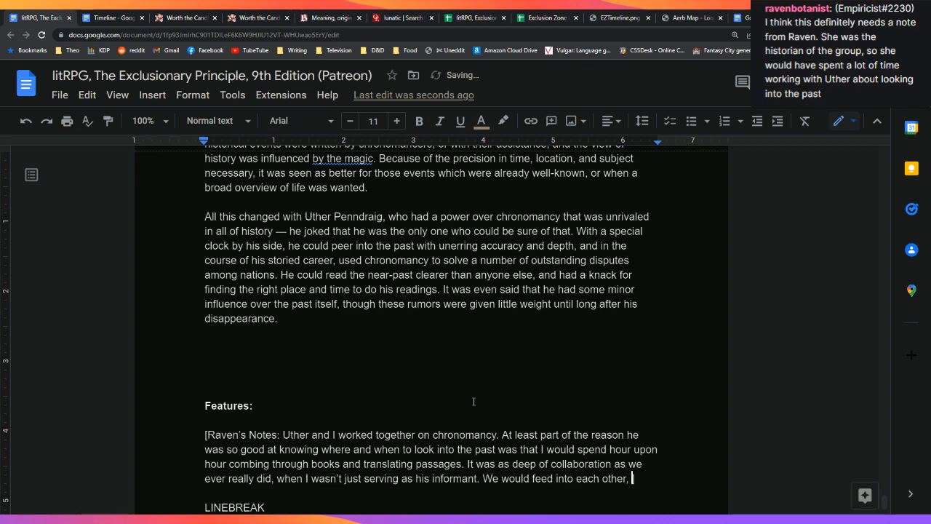
type("with what he ")
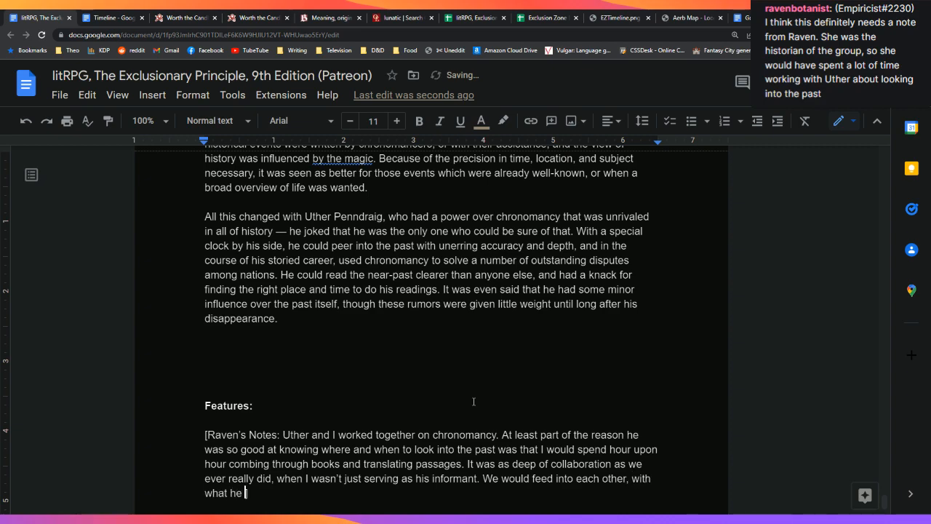
type("saw giving me hints and ")
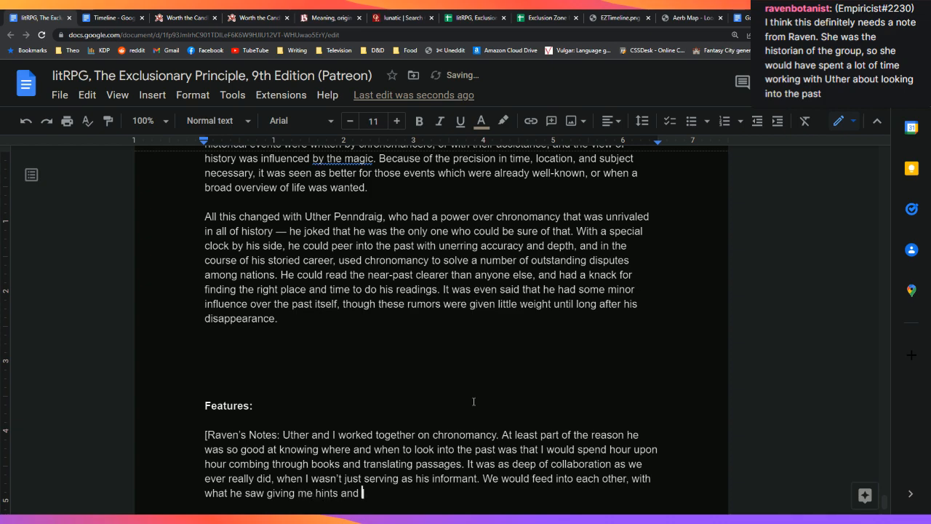
type("clues for where to ")
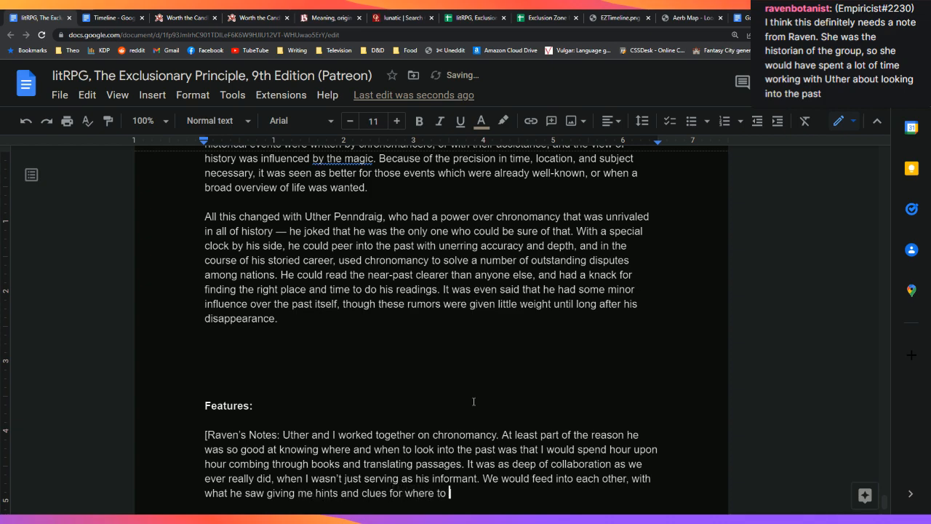
type("pull the next b")
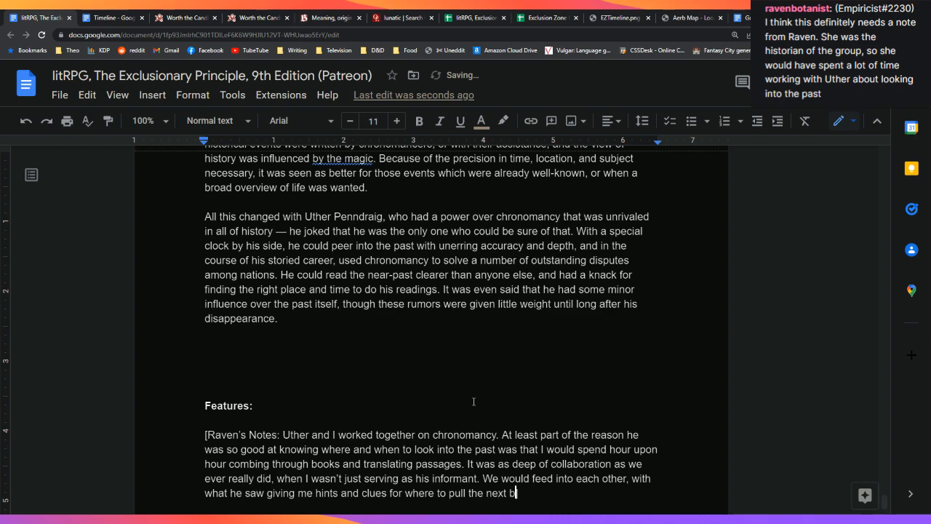
type("ook from")
key("BackSpace")
type(".]")
End the Uther paragraph with "If he was capable of changing the past, there would be no record of it except that which he left himself."
key("Up")
key("Up")
key("Up")
key("Up")
key("Up")
key("Up")
key("Up")
key("Up")
key("Up")
key("Up")
key("Left")
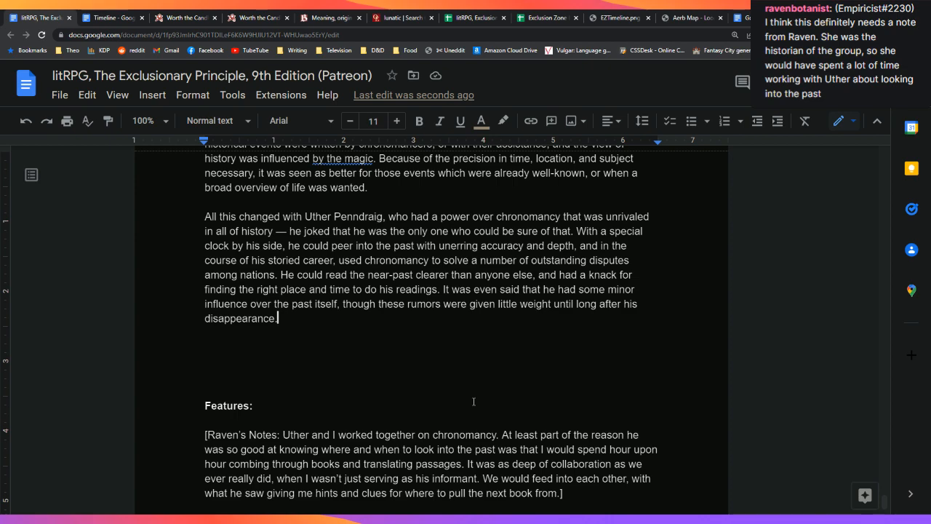
key("Return")
key("Return")
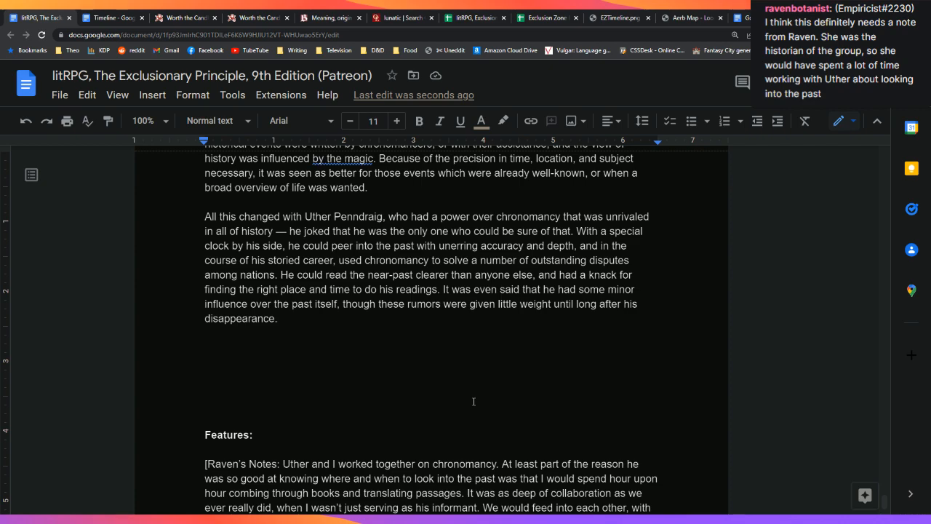
key("Up")
type("If he was capable of changing the past, there was")
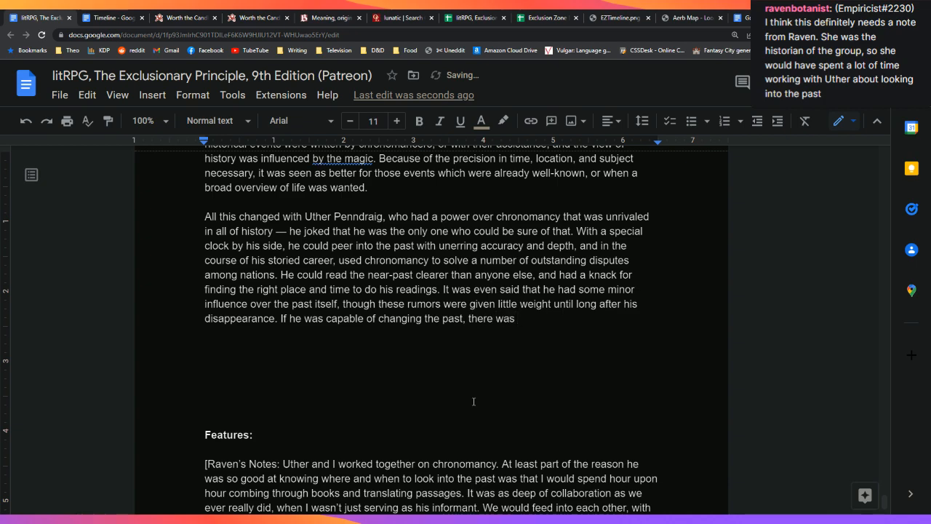
key("BackSpace")
key("BackSpace")
key("BackSpace")
type("be no record of it ex")
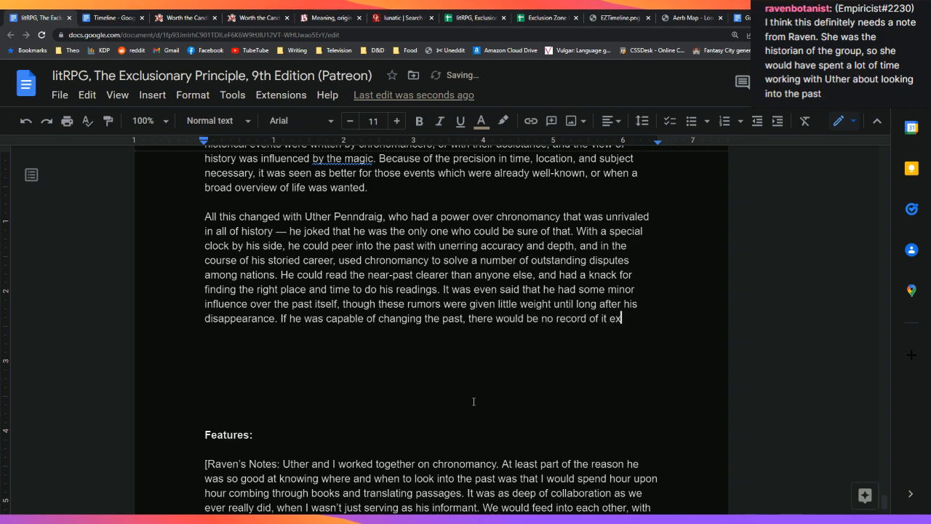
type("cept that which")
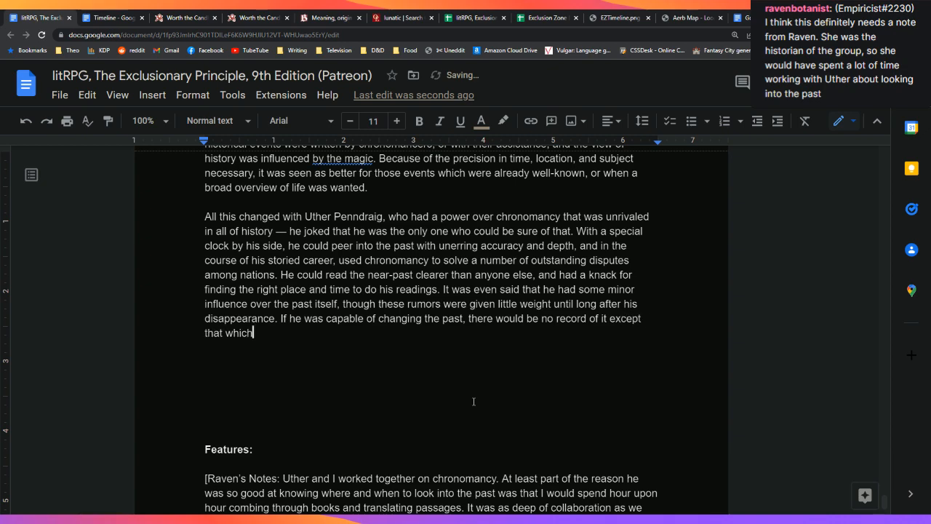
type(" he left himself")
Remove the extra blank lines above Features and start a paragraph with "In 101 FE, for unknown reasons, the magic was excluded."
key("Down")
key("Down")
key("Down")
key("Down")
key("Down")
key("Down")
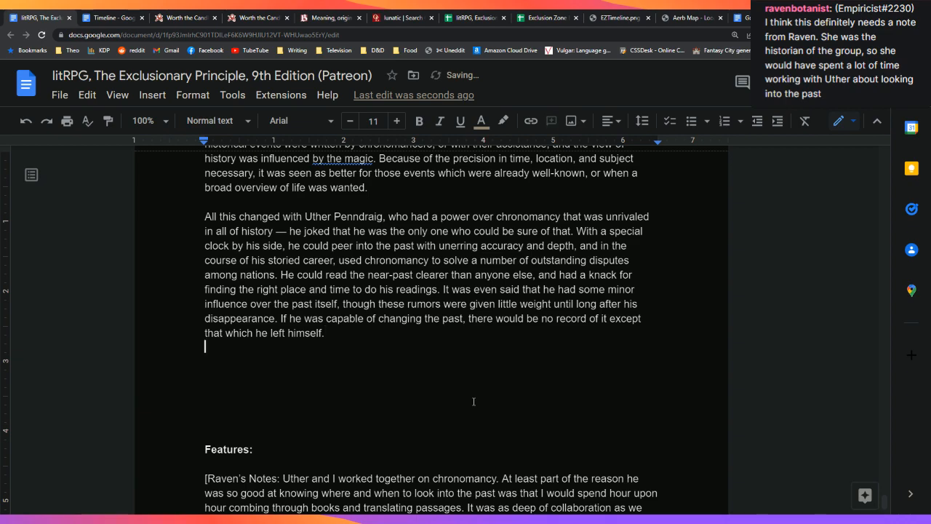
key("BackSpace")
key("BackSpace")
key("BackSpace")
key("BackSpace")
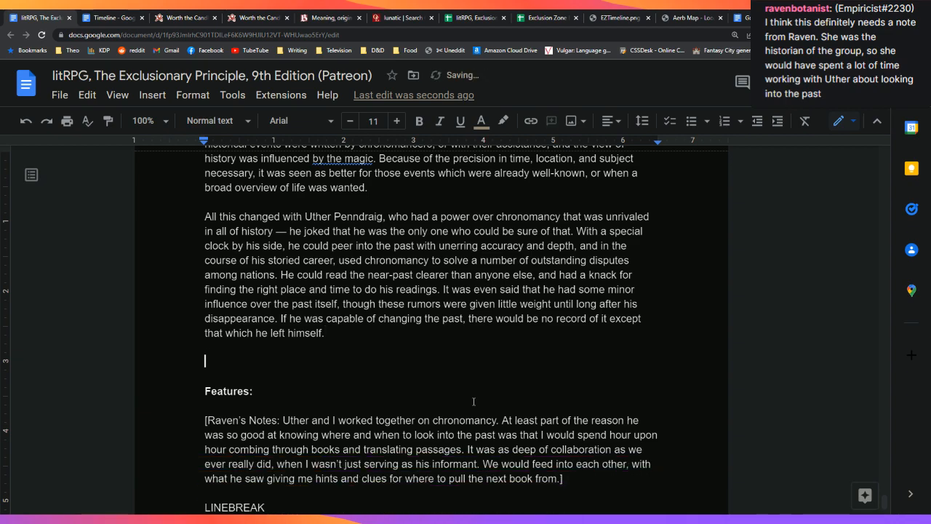
type("In 101 FE, for unknown reasons, the magic was excl")
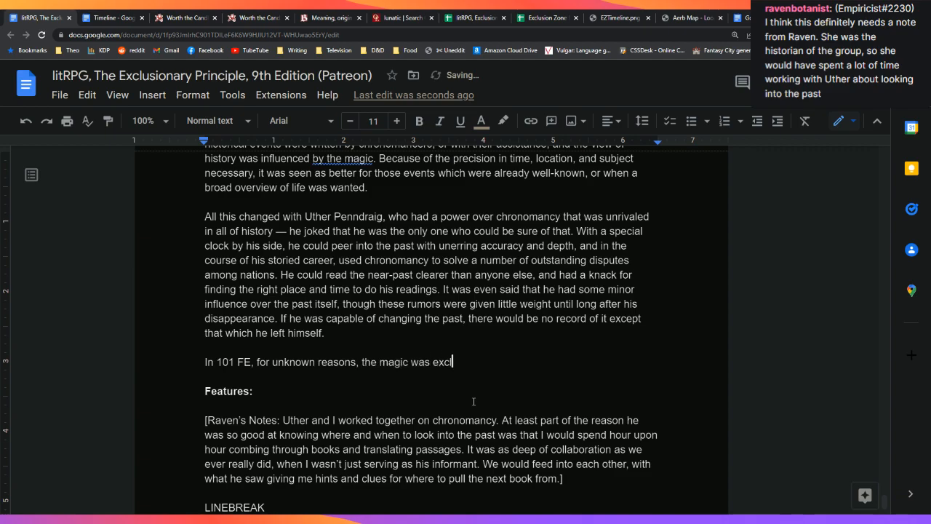
type("uded.")
Locate the Knotted Noose exclusion zone on the Aerb map and examine the landmass around it
left_click(661, 16)
scroll(383, 327, "down", 3)
scroll(386, 328, "up", 2)
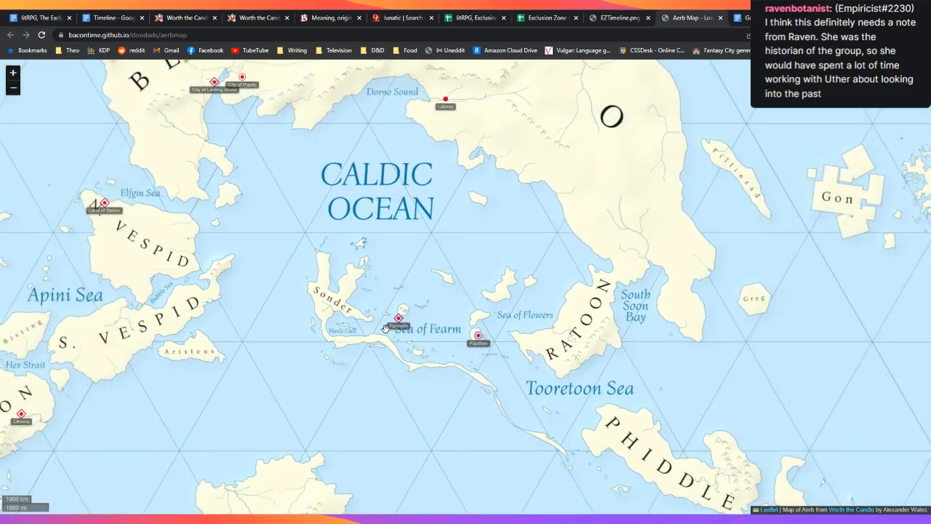
scroll(386, 328, "down", 4)
scroll(353, 382, "up", 2)
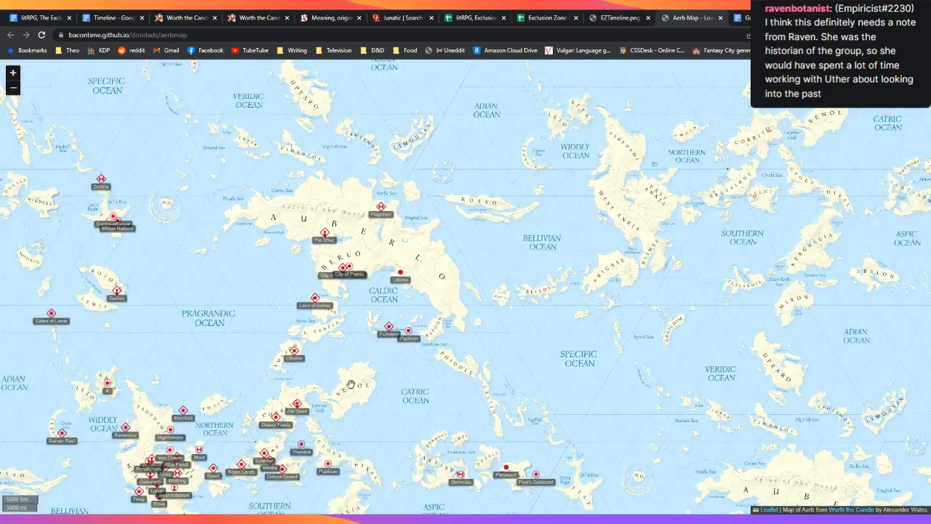
left_click_drag(353, 382, 530, 284)
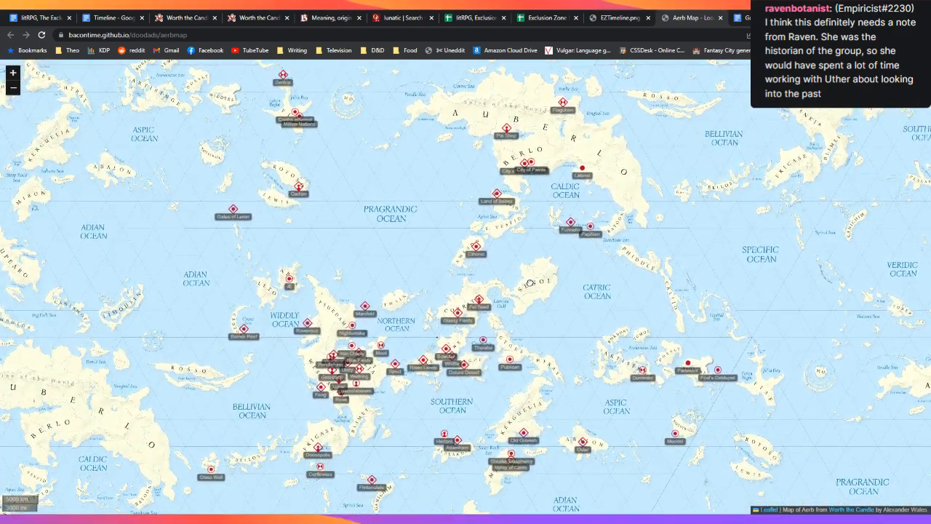
left_click_drag(358, 419, 350, 358)
scroll(351, 358, "up", 1)
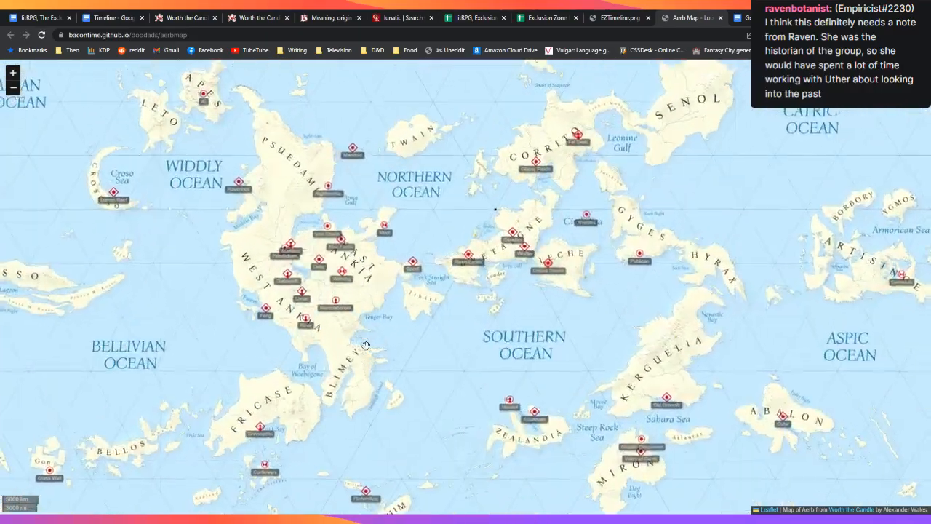
left_click_drag(333, 446, 156, 215)
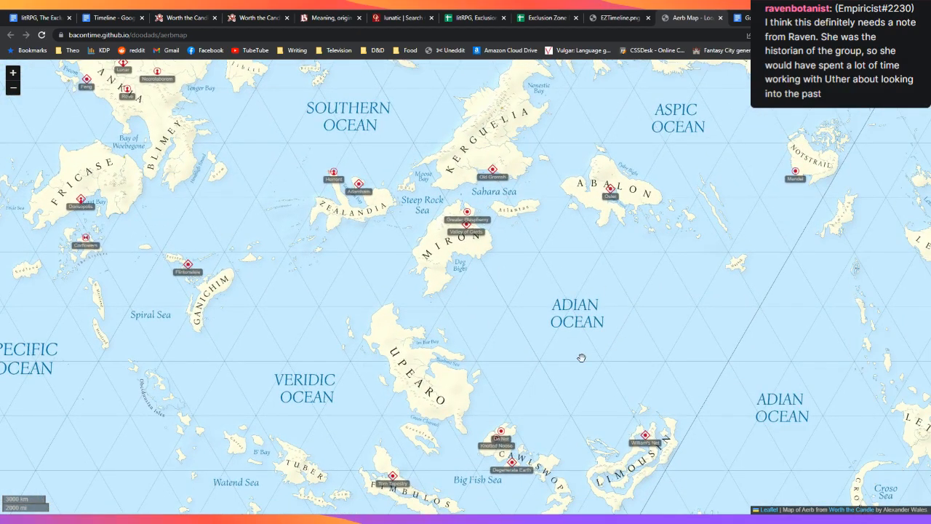
scroll(516, 458, "up", 2)
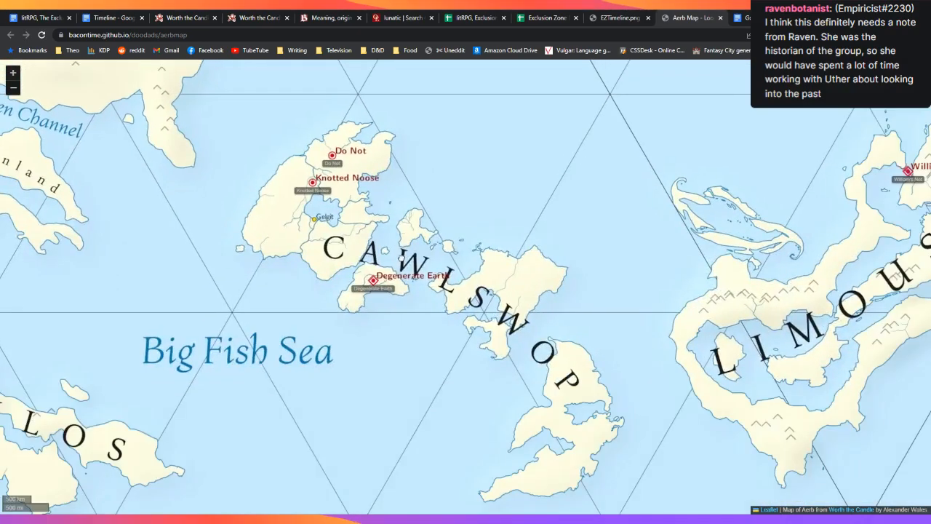
scroll(465, 297, "down", 2)
scroll(465, 296, "up", 1)
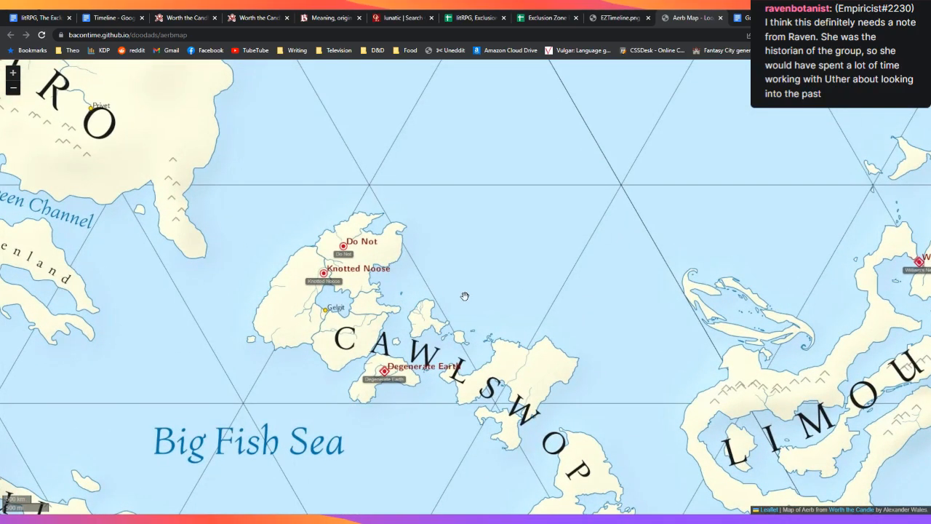
Back in the document, continue the 101 FE paragraph with "The exclusion zone wasn't found until much later,"
left_click(26, 14)
left_click(547, 367)
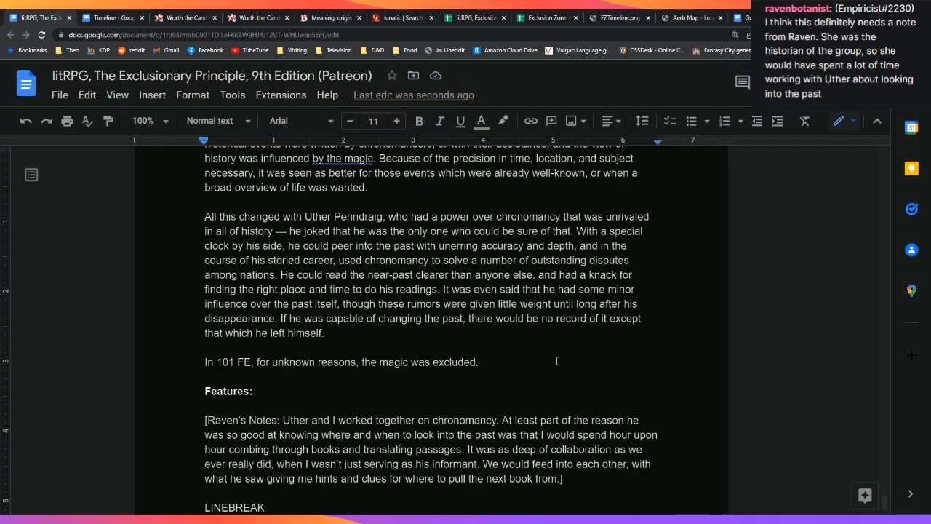
type("The sol")
key("BackSpace")
key("BackSpace")
key("BackSpace")
type("exclusion zone wasn'")
type("t found until much later,")
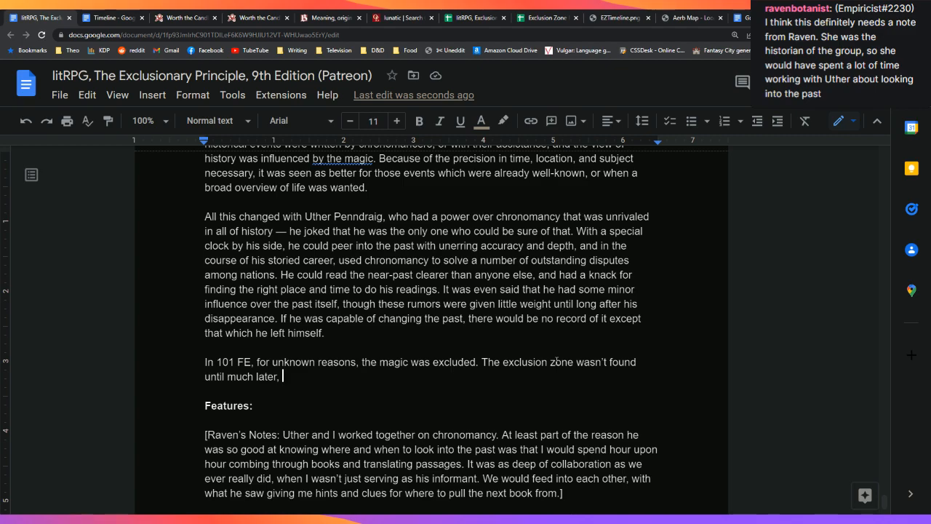
type("given th")
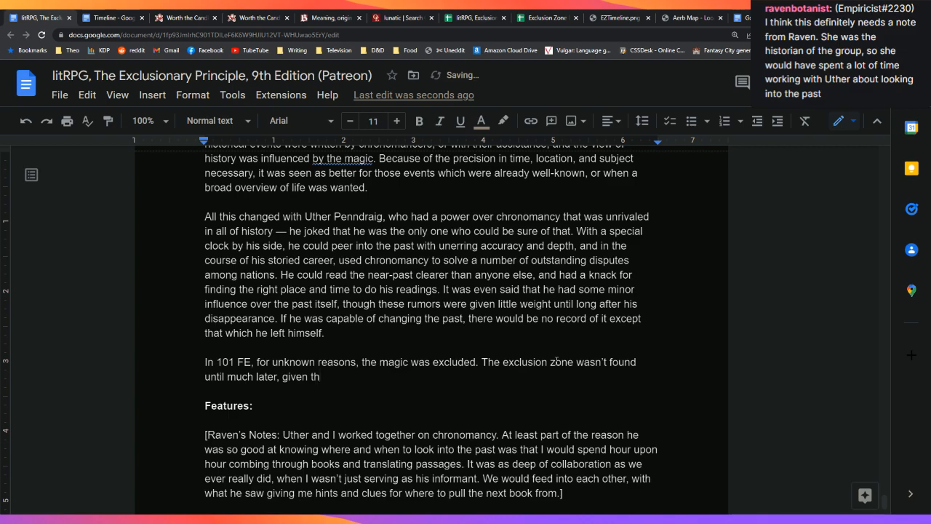
type("at any attempts to")
key("BackSpace")
key("BackSpace")
key("BackSpace")
key("BackSpace")
key("BackSpace")
key("BackSpace")
key("BackSpace")
key("BackSpace")
key("BackSpace")
key("BackSpace")
key("BackSpace")
key("BackSpace")
key("BackSpace")
key("BackSpace")
key("BackSpace")
key("BackSpace")
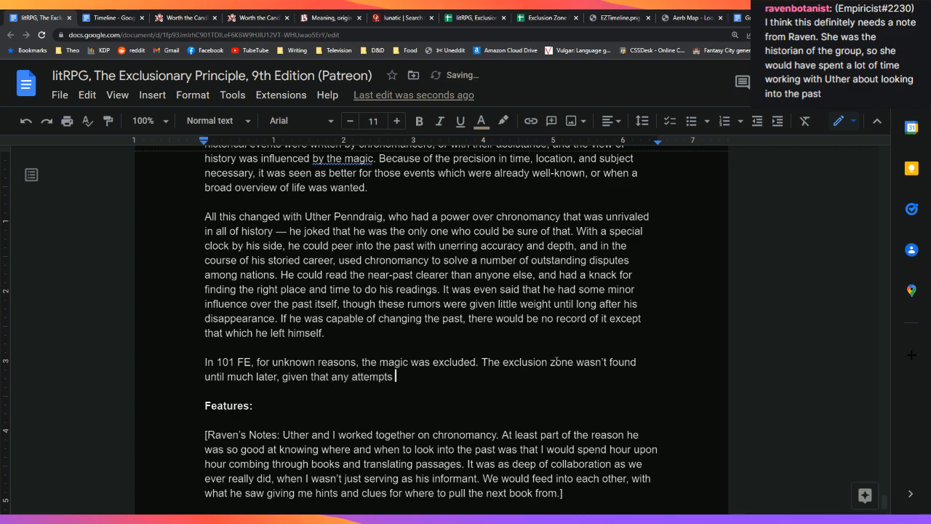
key("BackSpace")
key("BackSpace")
key("BackSpace")
key("BackSpace")
key("BackSpace")
key("BackSpace")
key("BackSpace")
key("BackSpace")
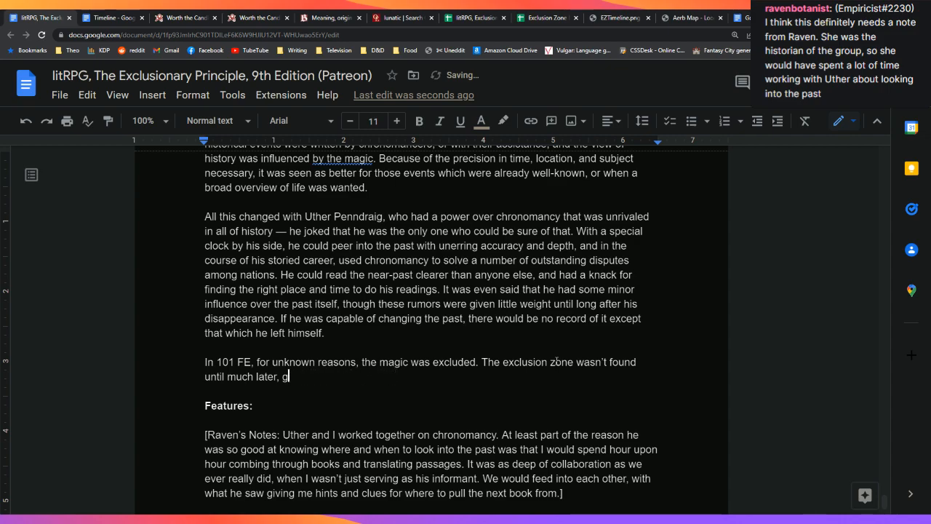
Replace "until much later," in the 101 FE paragraph with "until more than a decade later, when"
key("BackSpace")
key("BackSpace")
key("BackSpace")
key("BackSpace")
key("BackSpace")
key("BackSpace")
key("BackSpace")
key("BackSpace")
key("BackSpace")
key("BackSpace")
key("BackSpace")
key("BackSpace")
key("BackSpace")
key("BackSpace")
key("BackSpace")
key("BackSpace")
key("BackSpace")
key("BackSpace")
key("BackSpace")
type("until more than")
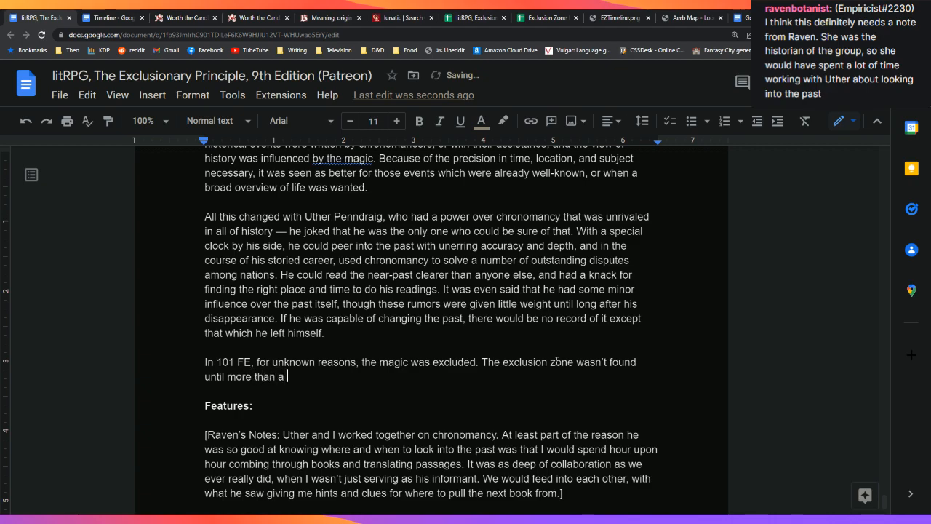
type(" a decade later, when")
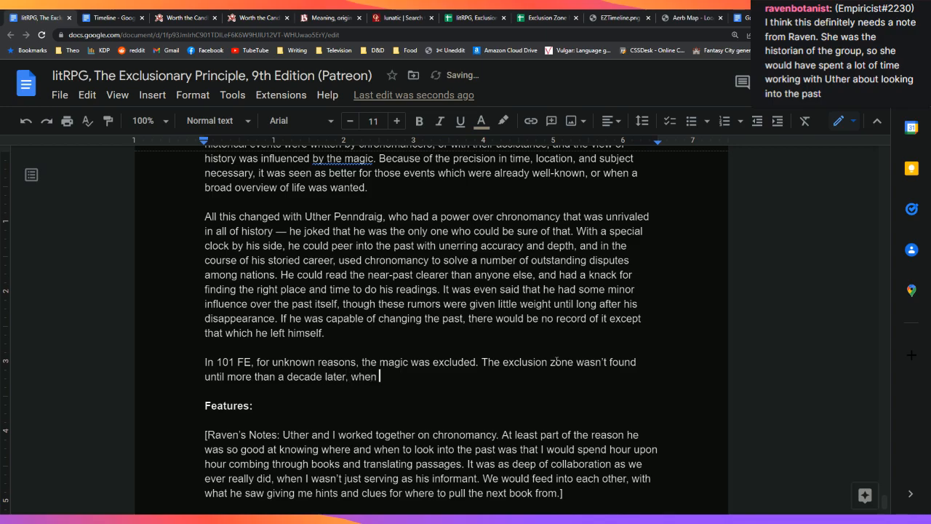
Enclose the word "found" in the 101 FE paragraph in single quotation marks and return to the unfinished sentence's end
scroll(559, 356, "up", 7)
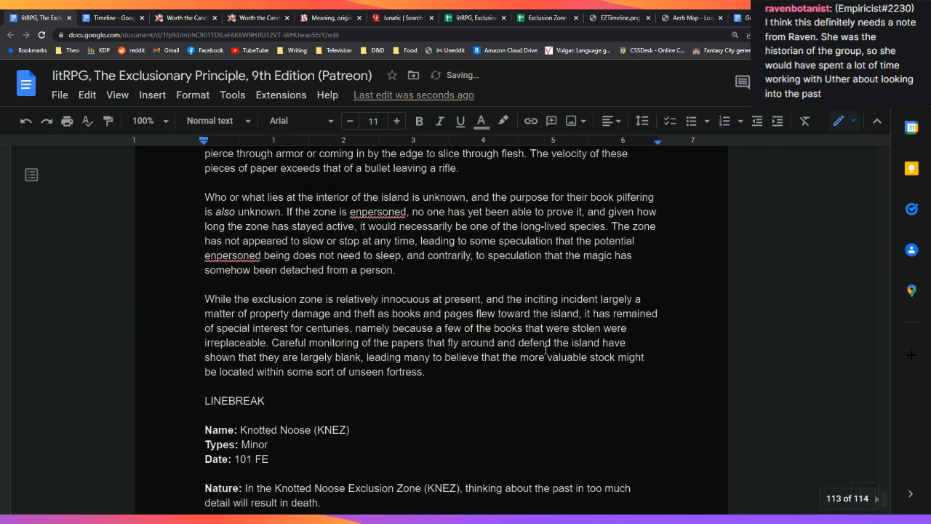
scroll(543, 366, "down", 5)
scroll(543, 366, "down", 4)
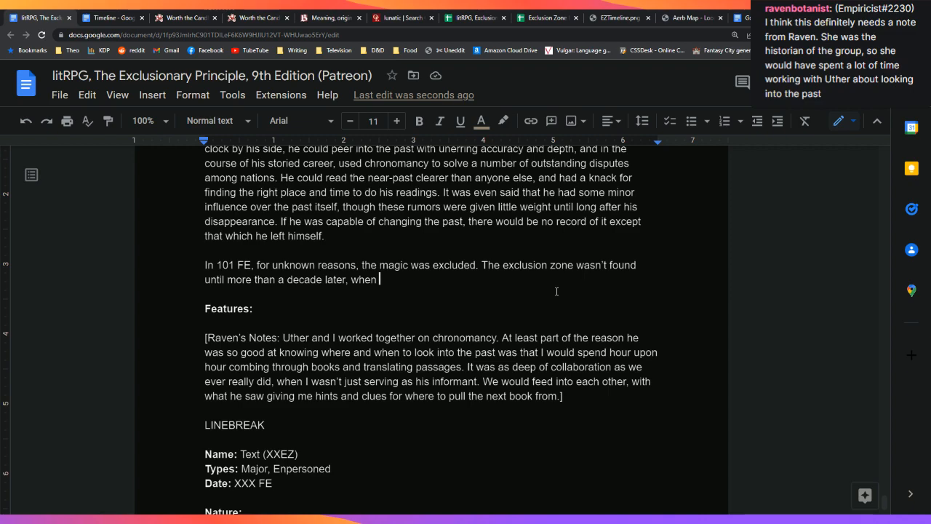
key("Left")
key("Left")
key("Left")
key("Left")
key("Left")
key("Left")
key("Left")
key("Left")
key("Left")
key("Down")
key("Left")
key("Up")
key("Left")
key("Down")
key("Left")
key("Left")
key("Left")
key("Left")
key("Left")
key("Left")
key("Left")
key("Left")
key("Left")
key("Left")
key("Left")
key("Left")
type("'")
key("Right")
key("Right")
key("Right")
key("Right")
key("Right")
key("Down")
Finish the sentence with "the lethal effect of the zone was matched up with the disappearance of chronomancy from the world."
type("the lethal effect of the zone was matched up with the ")
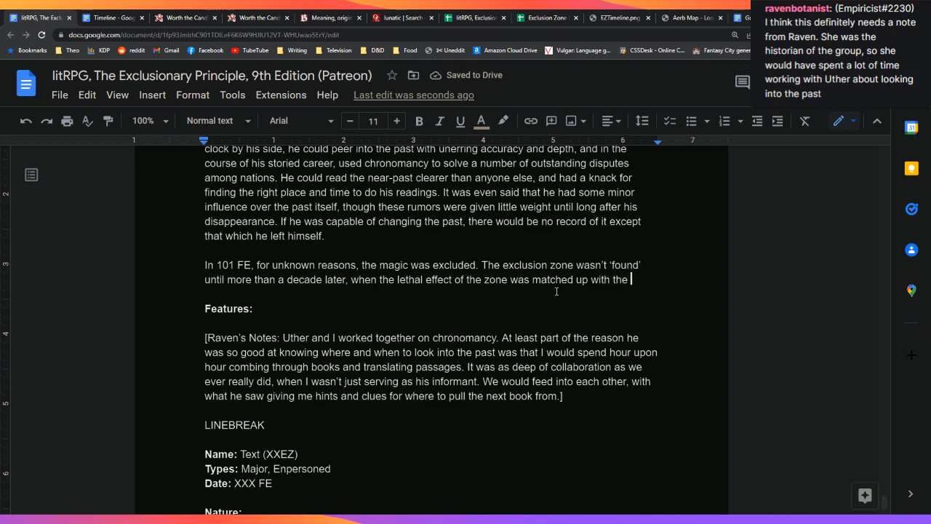
type("disappear")
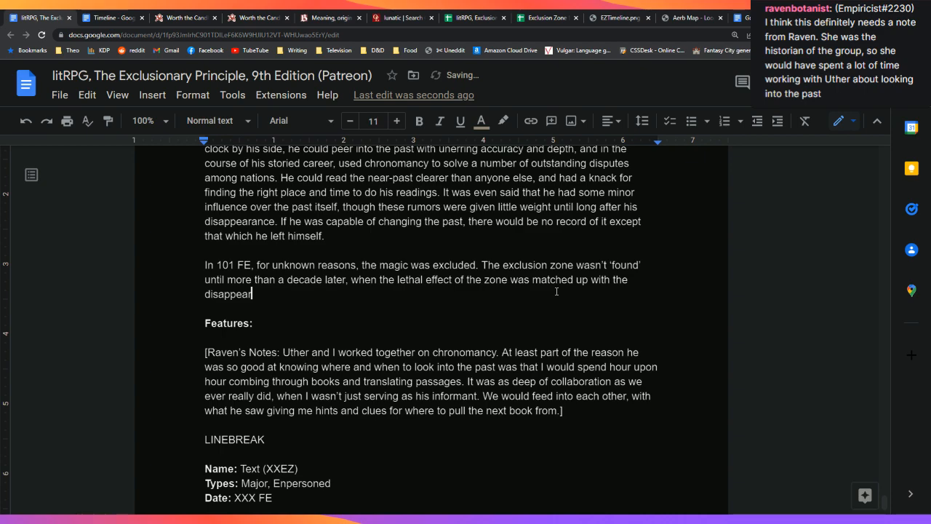
type("ance of chronomancy from the world.")
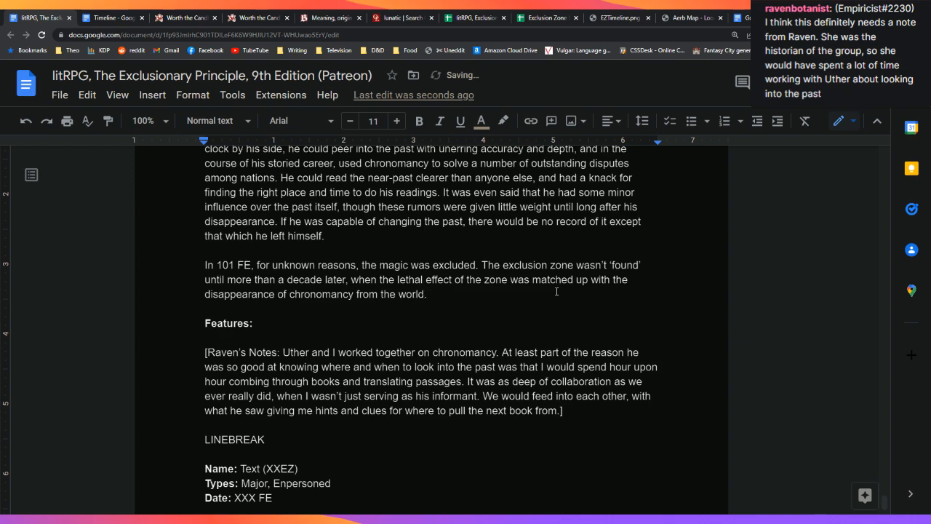
Begin the Features entry in non-bold text with "Anyone within the KNEZ"
key("Down")
key("Down")
key("ctrl+b")
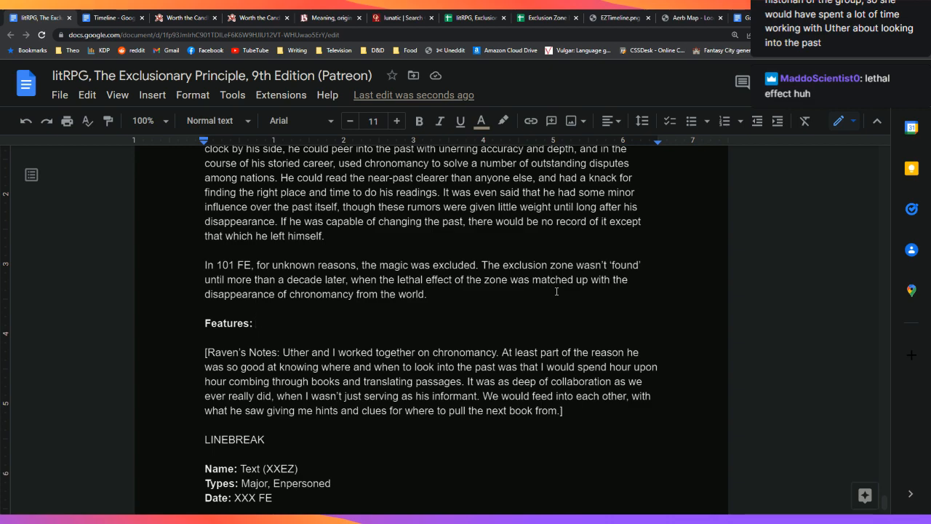
type("Anyone within the zone")
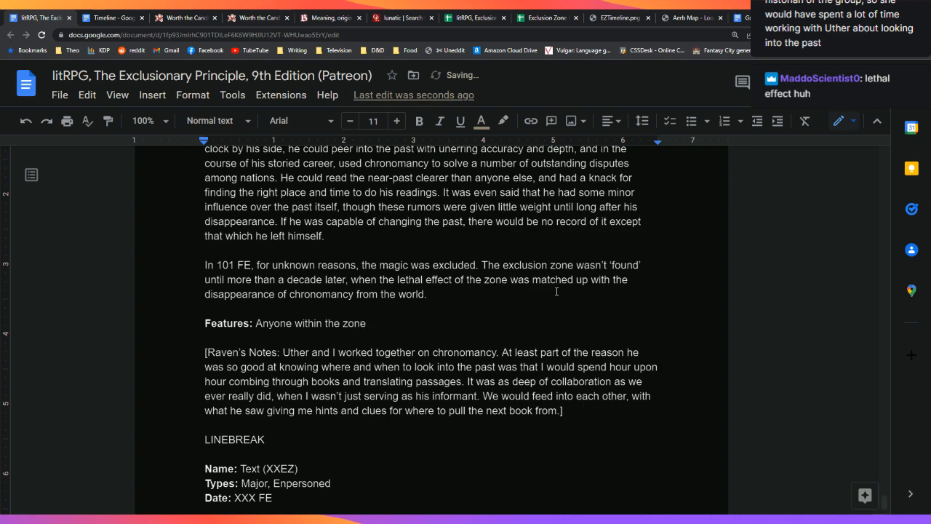
key("BackSpace")
key("BackSpace")
key("BackSpace")
key("BackSpace")
key("BackSpace")
type("KNEZ")
Complete the first Features sentence with "who thinks about the past for too long will die from a brain aneurysm."
scroll(556, 291, "up", 5)
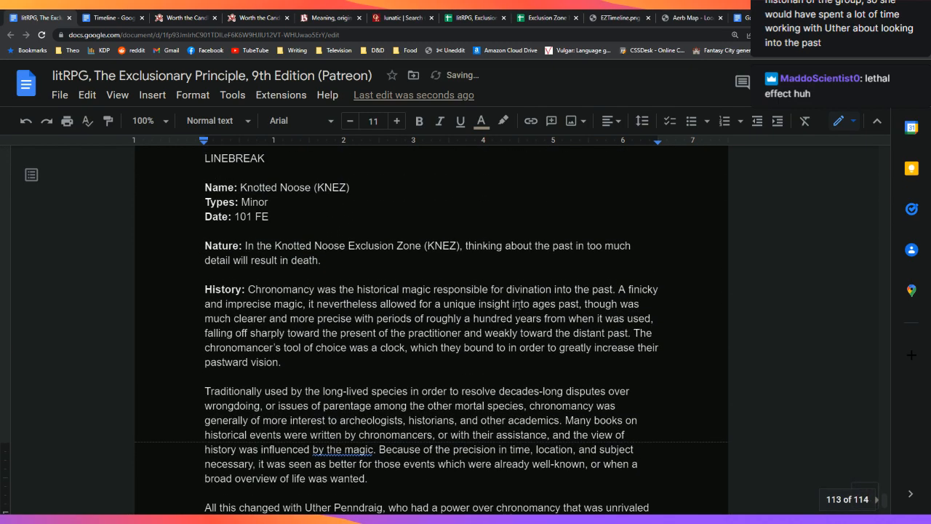
scroll(519, 305, "down", 5)
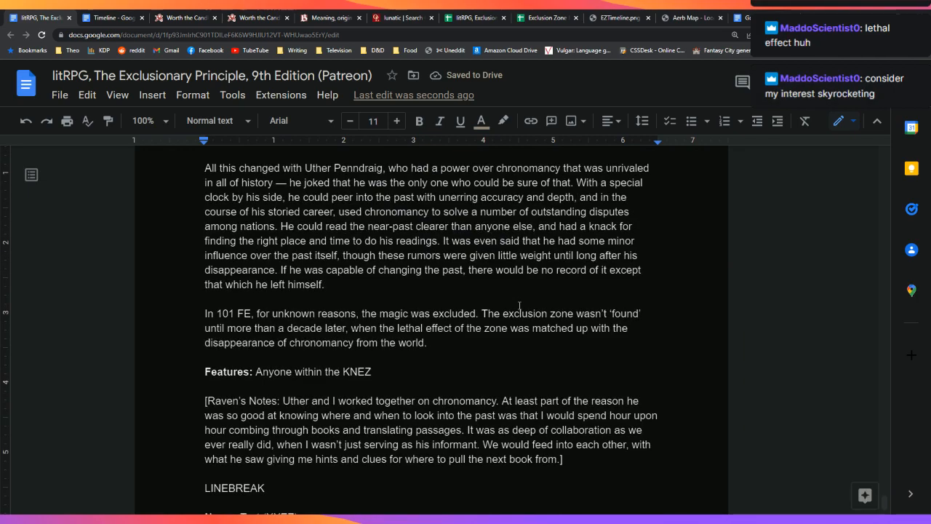
scroll(519, 305, "down", 3)
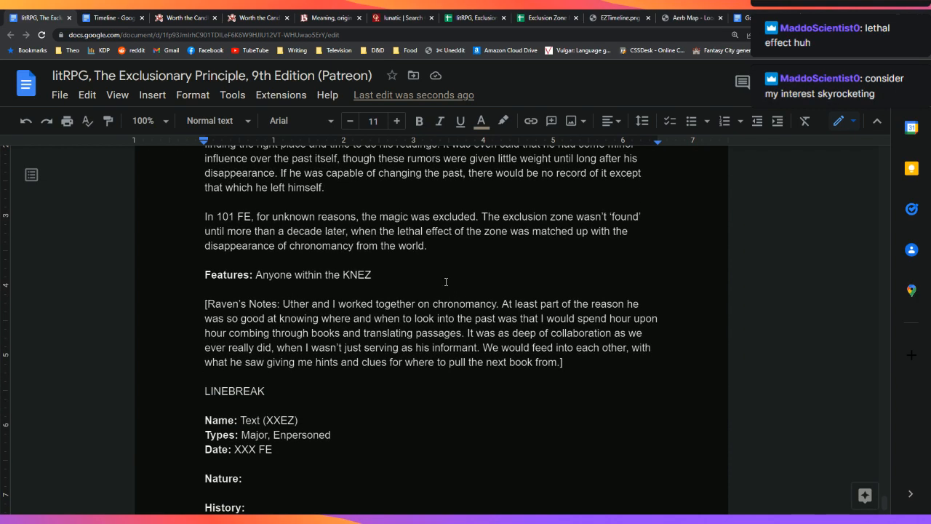
type("who")
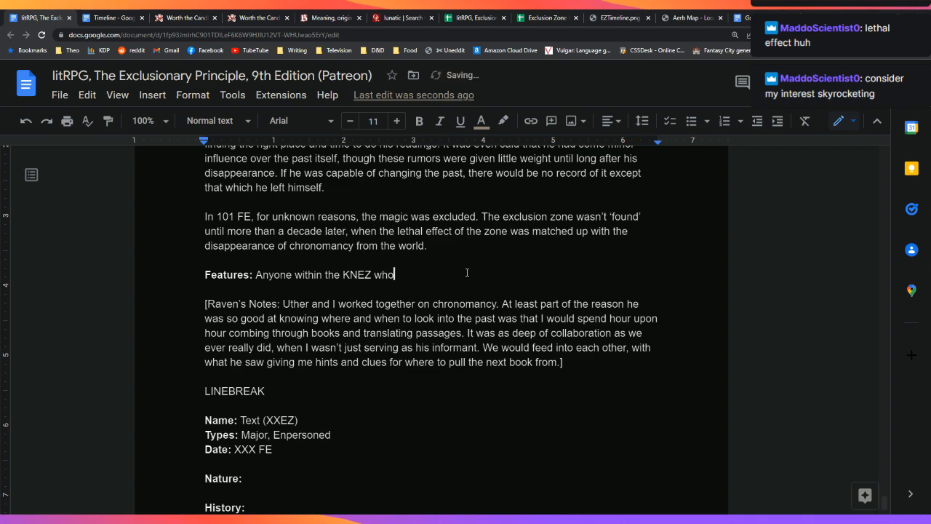
type(" thinks about the past will")
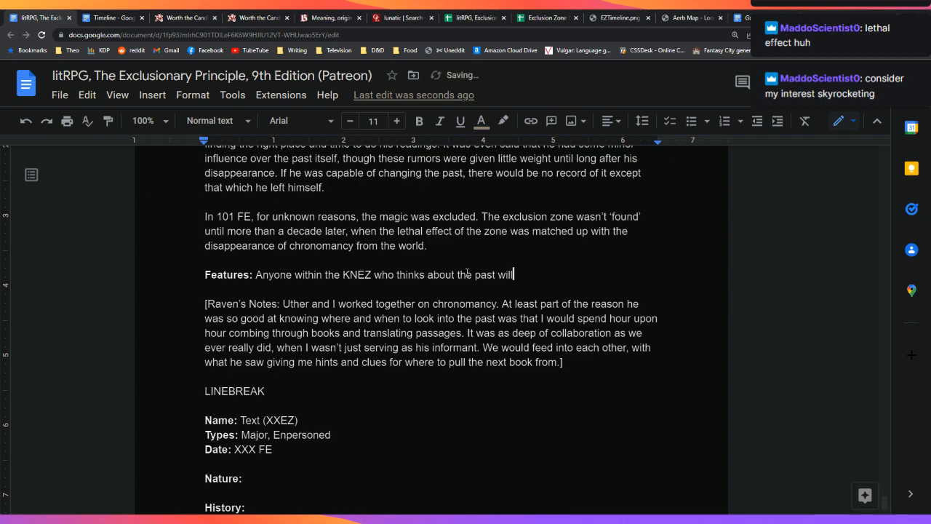
type(" die from")
key("BackSpace")
key("BackSpace")
key("BackSpace")
key("BackSpace")
key("BackSpace")
key("BackSpace")
key("BackSpace")
key("BackSpace")
key("BackSpace")
key("BackSpace")
key("BackSpace")
key("BackSpace")
key("BackSpace")
type("for too long will die from a brain a")
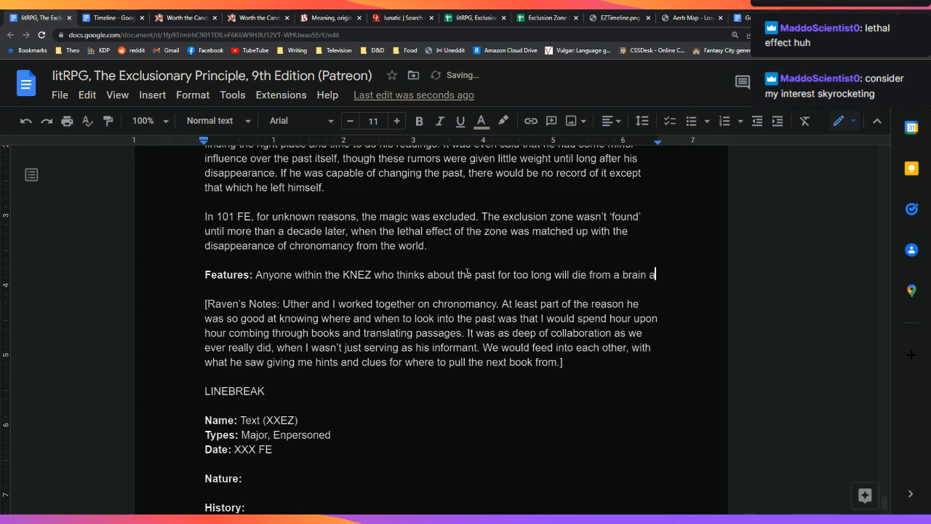
type("neury")
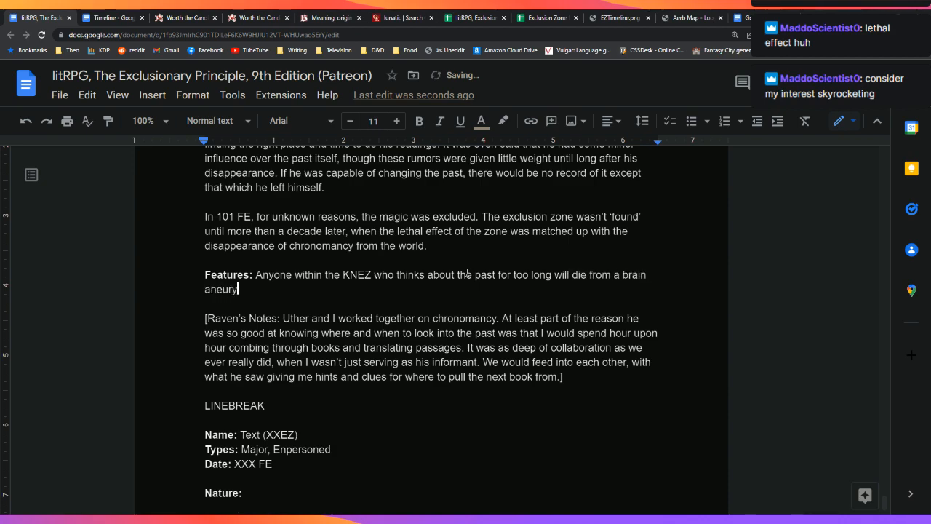
type("sm.")
key("Right")
key("Right")
key("Left")
key("Left")
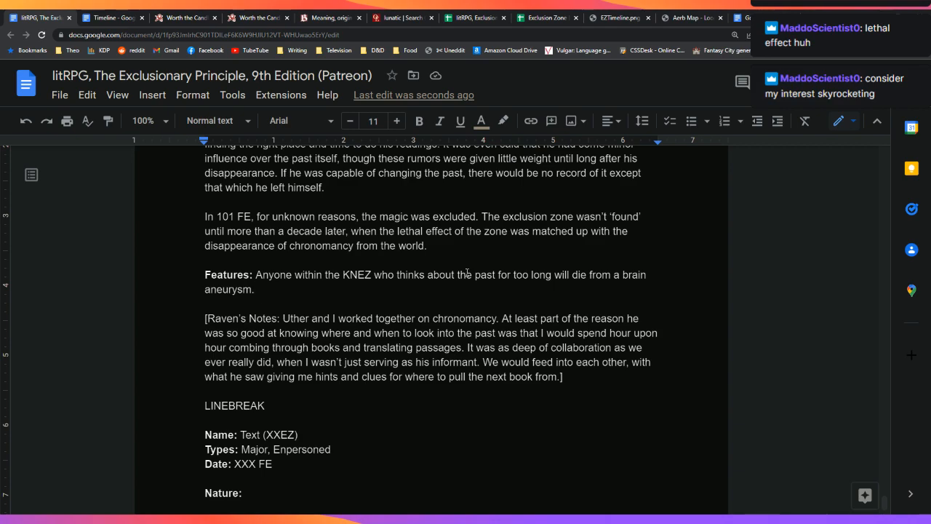
Start a second Features sentence with "Aside from this, the KNEZ is perfectly"
type("Aside from this, the ")
type("zone is co")
key("BackSpace")
key("BackSpace")
key("BackSpace")
key("BackSpace")
key("BackSpace")
key("BackSpace")
key("BackSpace")
key("BackSpace")
key("BackSpace")
key("BackSpace")
type("KNEZ")
type("perfectly")
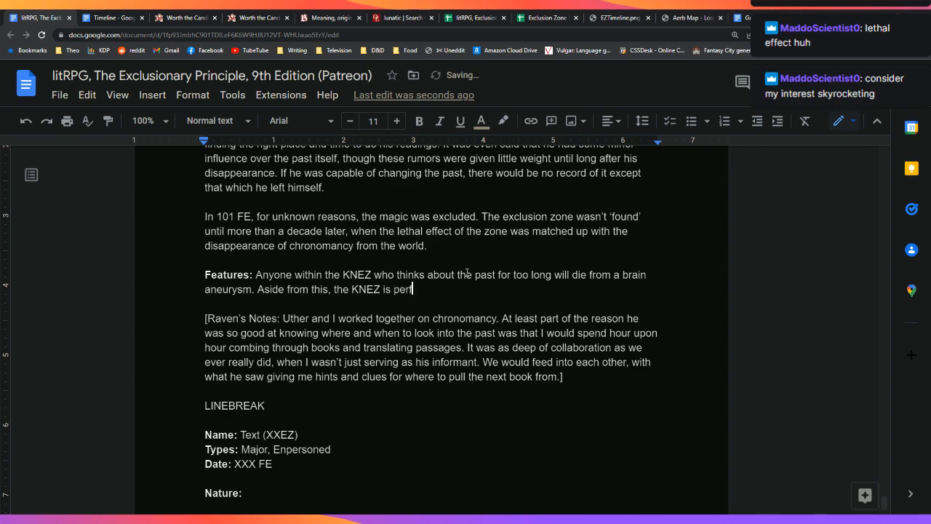
Insert "or similar" after "brain aneurysm" in the first Features sentence
key("Left")
key("Left")
key("Left")
key("Left")
key("Left")
key("Left")
key("Left")
key("Left")
key("Left")
key("Left")
key("Left")
key("Left")
key("Left")
key("Left")
key("Left")
key("Left")
key("Left")
key("Left")
key("Left")
key("Left")
type("or simi")
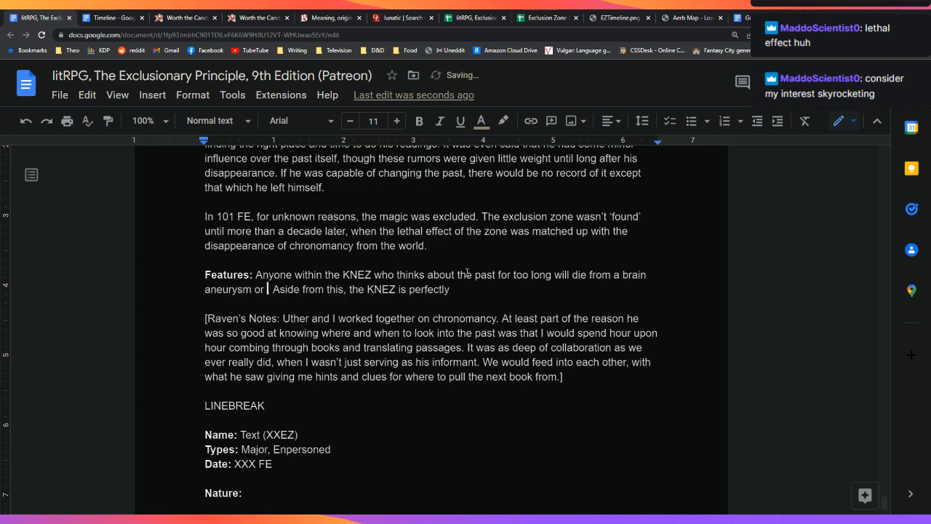
type("lar.")
End the second Features sentence with "safe to live in."
key("Down")
key("Left")
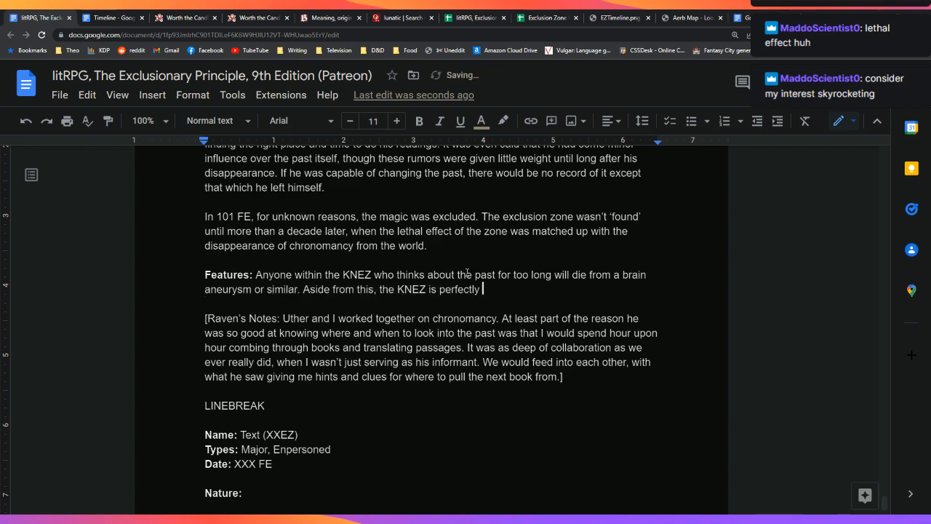
type("safe to live in")
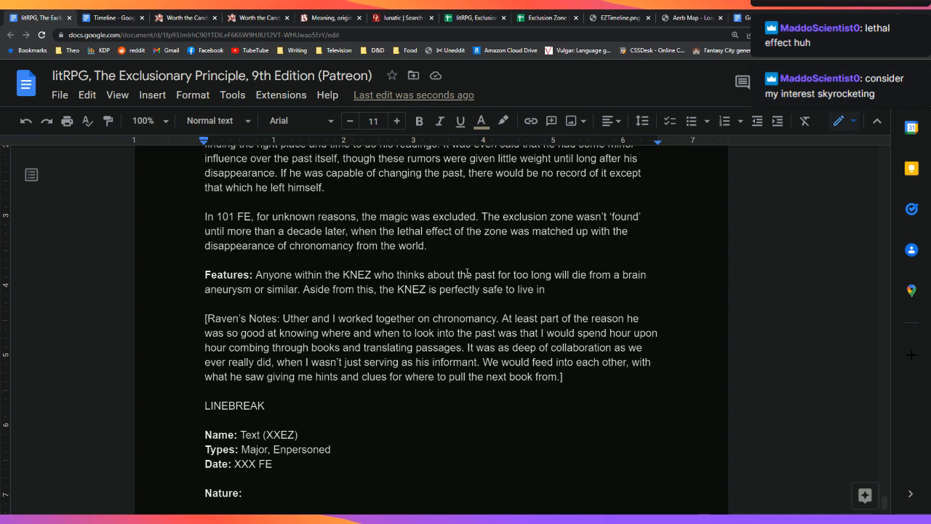
type(".")
Start a new Features paragraph with "The prohibition on thinking of the past has been identified as explicitly being an effect of chronomancy"
key("Return")
key("Return")
type("T")
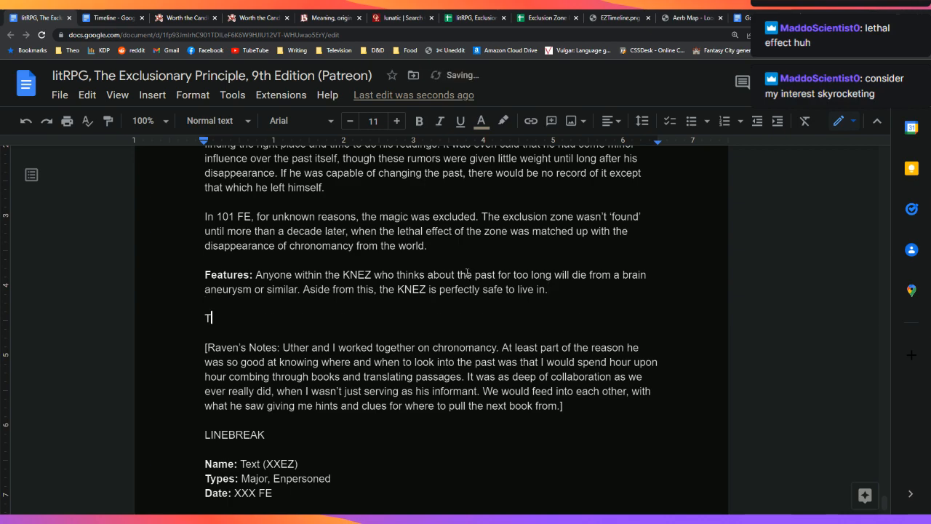
type("he n")
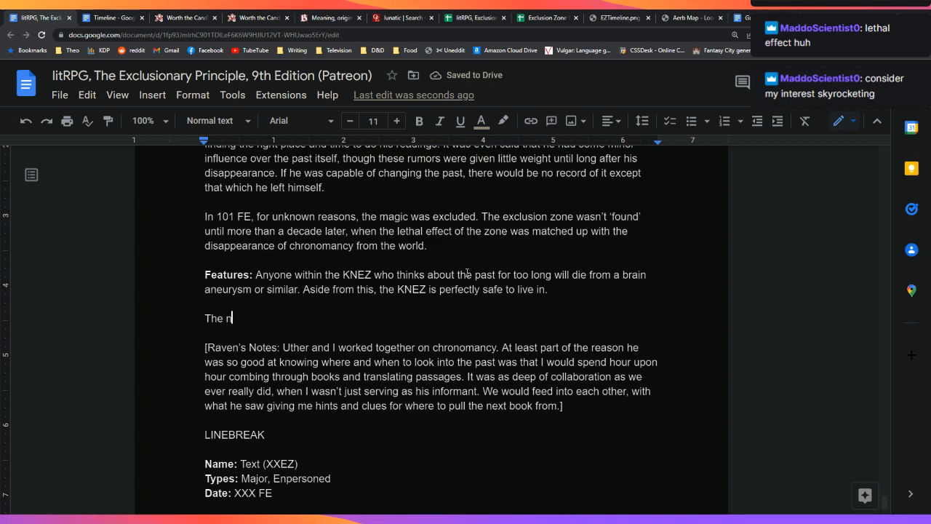
key("BackSpace")
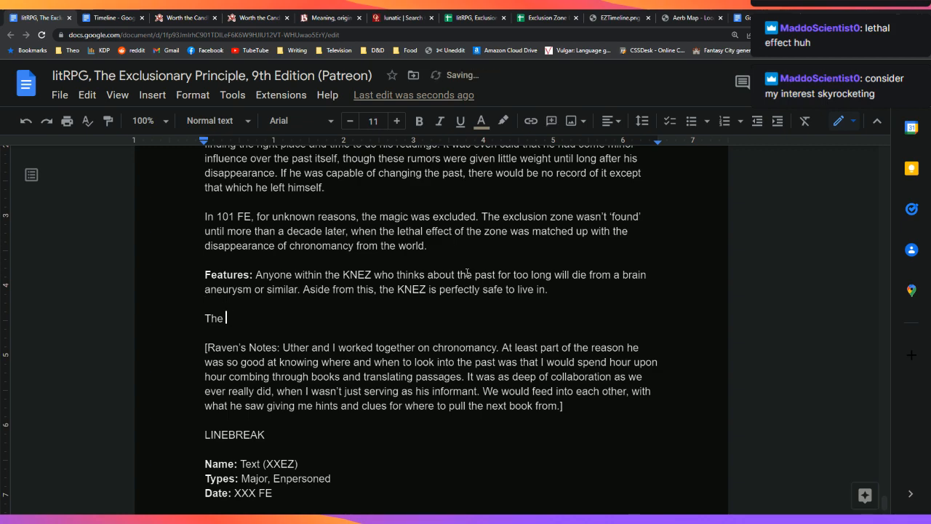
type("prohibition on thinki")
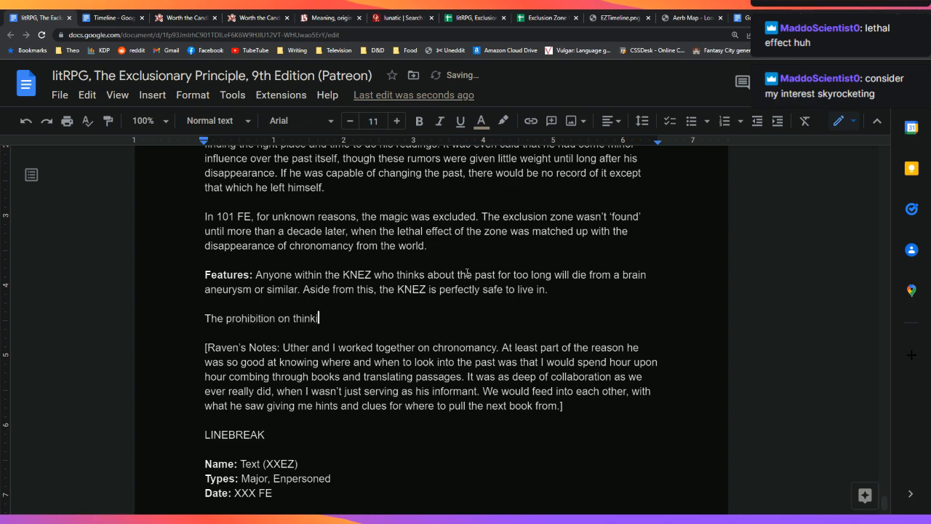
type("ng of the past has ")
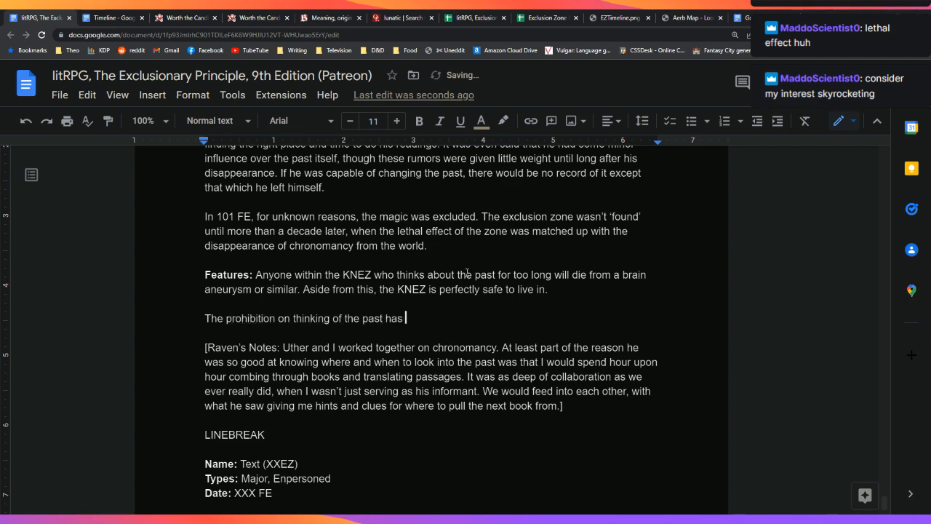
type("been identified ")
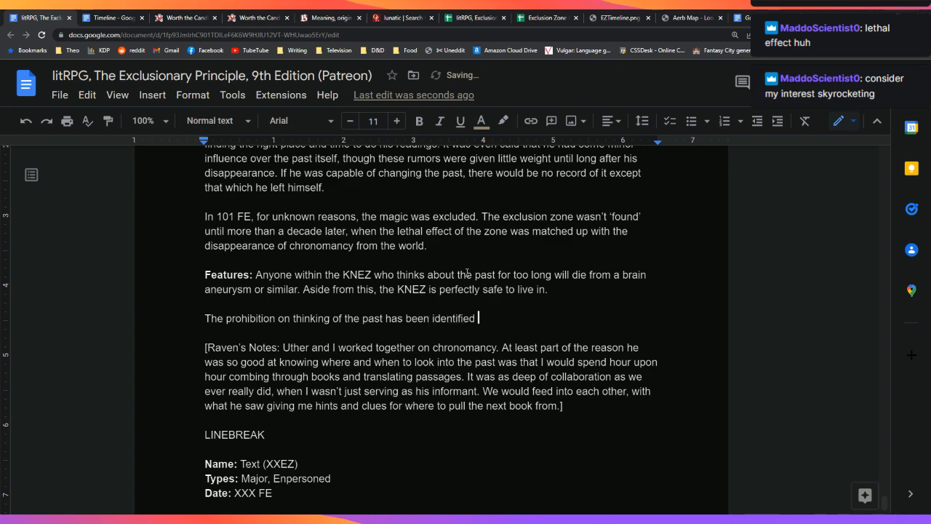
type("as explicitly being an effect of chrono")
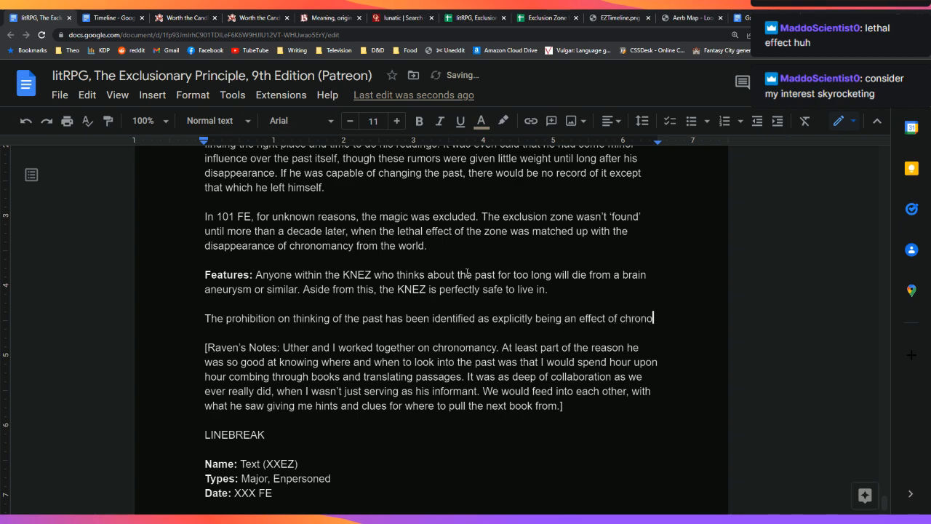
type("mancy.")
Extend the sentence after "chronomancy" with ", as it can be effectively warded against."
key("BackSpace")
key("BackSpace")
type("y, as the")
key("BackSpace")
key("BackSpace")
key("BackSpace")
key("BackSpace")
type("it can be eff")
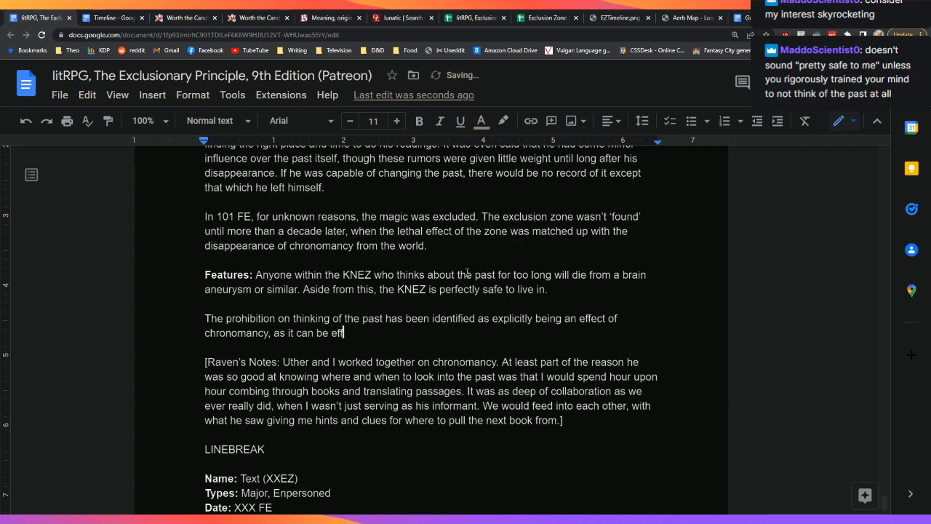
type("ectively warded against.")
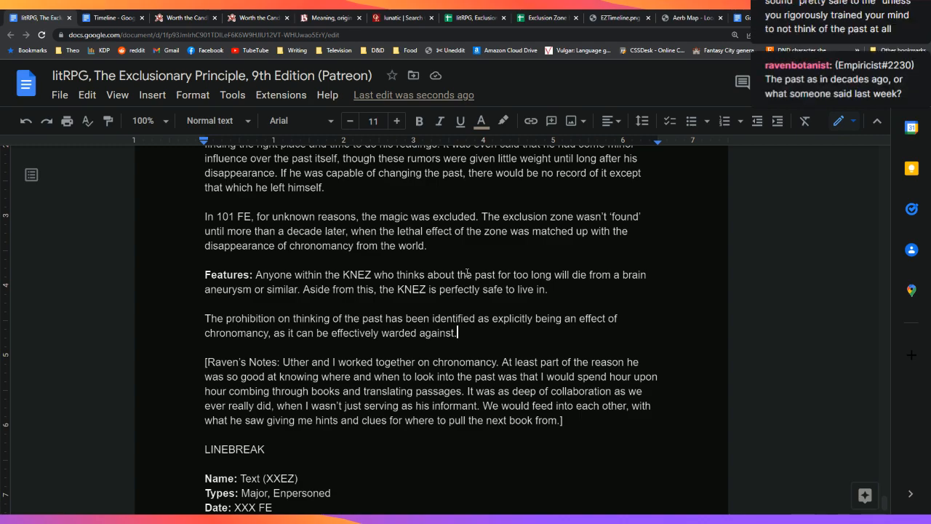
type("The exac")
key("BackSpace")
key("BackSpace")
key("BackSpace")
key("BackSpace")
key("BackSpace")
key("BackSpace")
key("BackSpace")
key("BackSpace")
type("The exact nature of the")
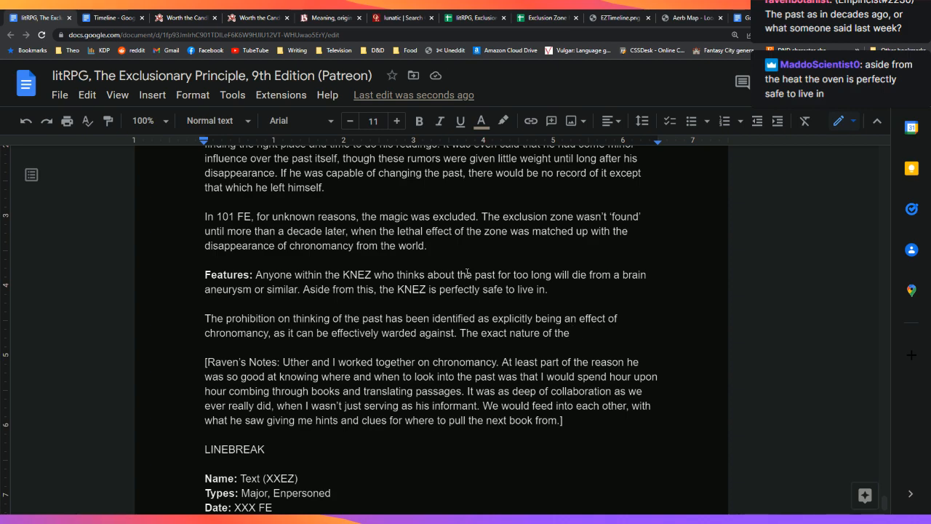
key("BackSpace")
key("BackSpace")
key("BackSpace")
key("BackSpace")
key("BackSpace")
key("BackSpace")
key("BackSpace")
key("BackSpace")
key("BackSpace")
key("BackSpace")
key("BackSpace")
key("BackSpace")
key("BackSpace")
key("BackSpace")
key("BackSpace")
key("BackSpace")
key("BackSpace")
key("BackSpace")
key("BackSpace")
key("BackSpace")
type(". The")
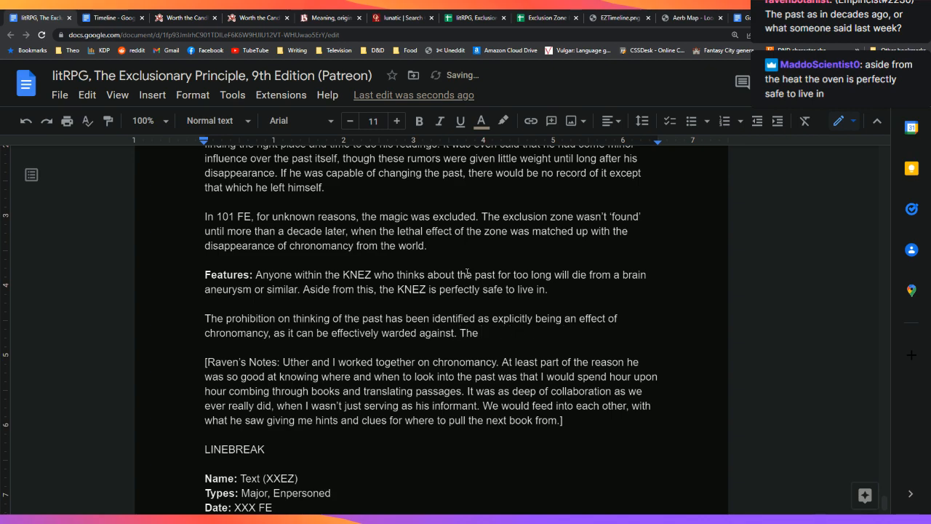
key("BackSpace")
key("BackSpace")
key("BackSpace")
key("BackSpace")
key("BackSpace")
key("BackSpace")
type(". The")
key("BackSpace")
key("BackSpace")
key("BackSpace")
key("BackSpace")
key("BackSpace")
Begin a new sentence after "effectively warded against." in the second Features paragraph with "As the effect"
type("As there are no known")
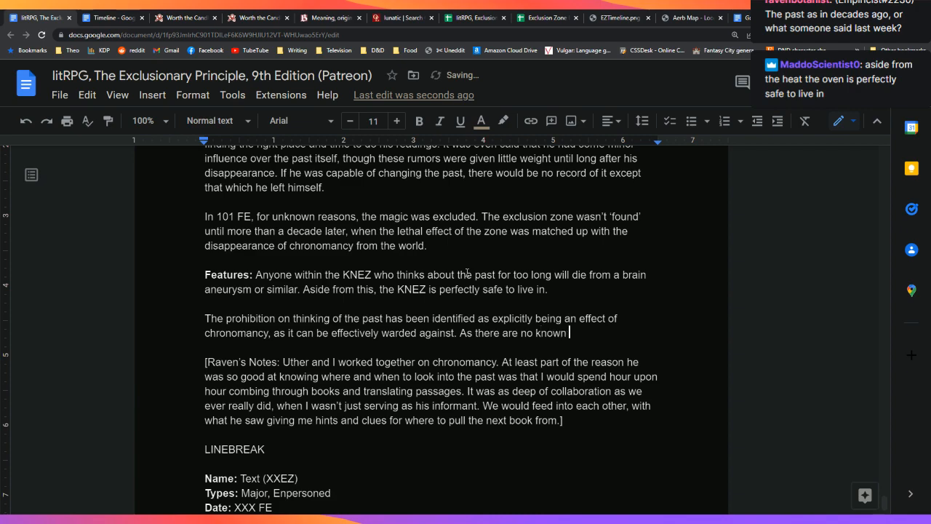
key("BackSpace")
key("BackSpace")
key("BackSpace")
key("BackSpace")
key("BackSpace")
key("BackSpace")
key("BackSpace")
key("BackSpace")
key("BackSpace")
key("BackSpace")
key("BackSpace")
key("BackSpace")
key("BackSpace")
key("BackSpace")
key("BackSpace")
key("BackSpace")
key("BackSpace")
key("BackSpace")
type("the effect")
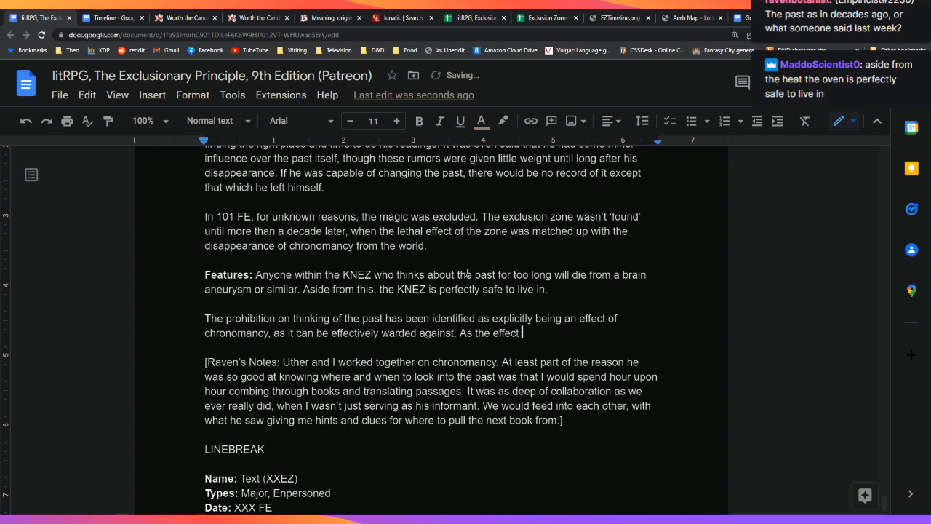
Continue the sentence after "As the effect" with "persists even though there are no known chronomancers left in the world,"
type(" persists even w")
type("hen")
key("BackSpace")
key("BackSpace")
key("BackSpace")
key("BackSpace")
type("though there are ")
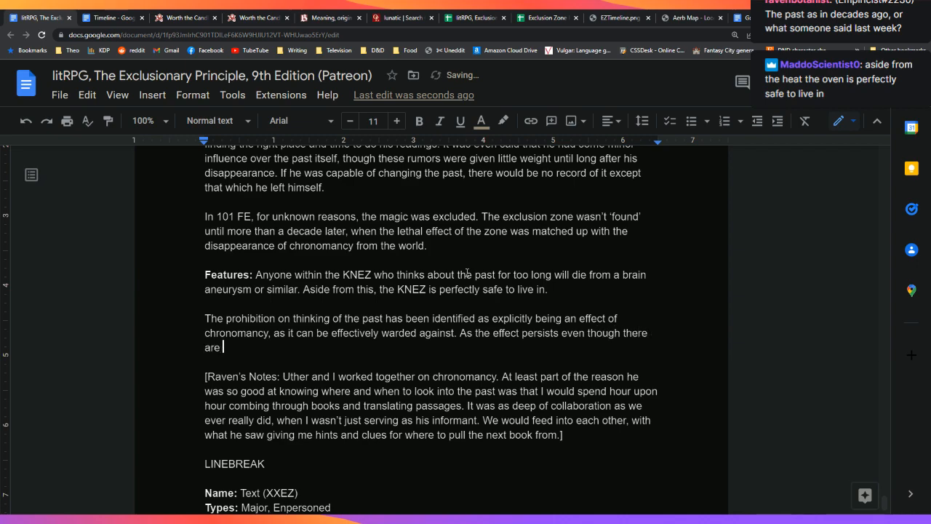
type("no known chronomancers left in")
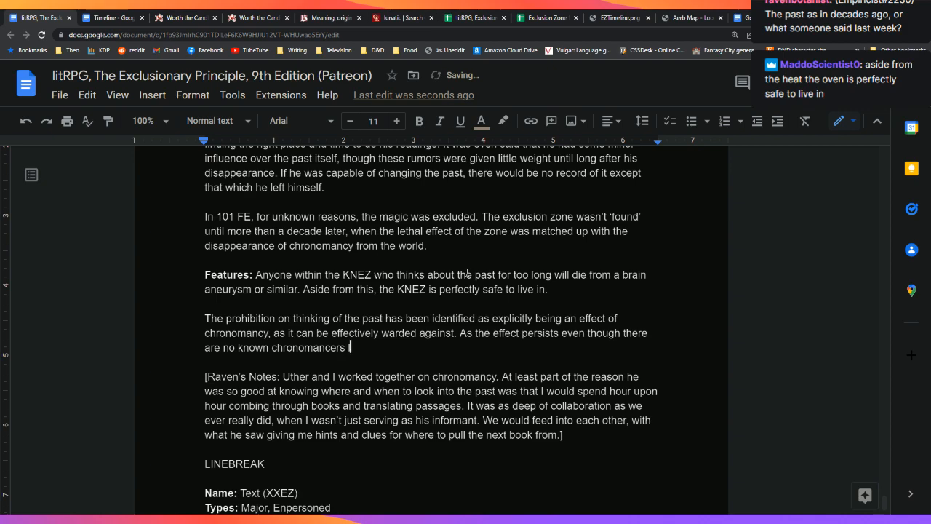
type(" the world,")
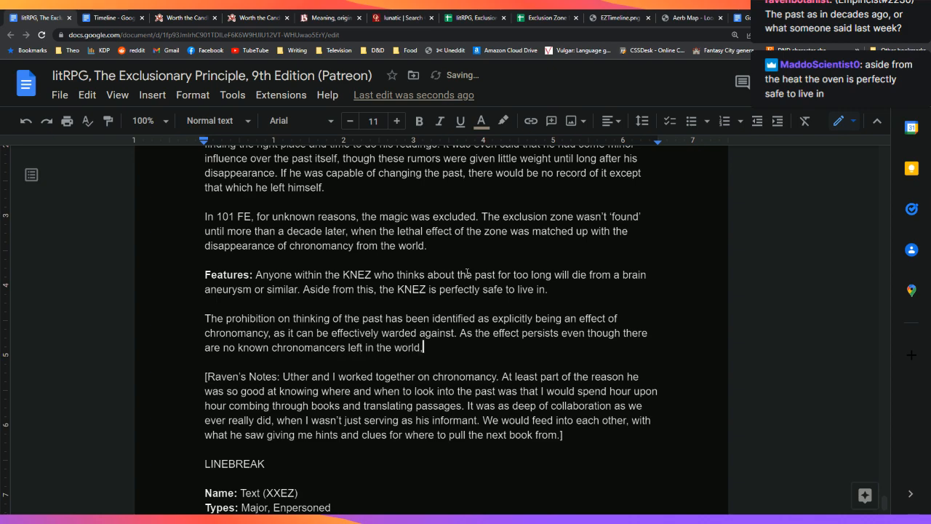
type(" the obvious")
key("BackSpace")
key("BackSpace")
key("BackSpace")
key("BackSpace")
key("BackSpace")
key("BackSpace")
key("BackSpace")
type("cleare")
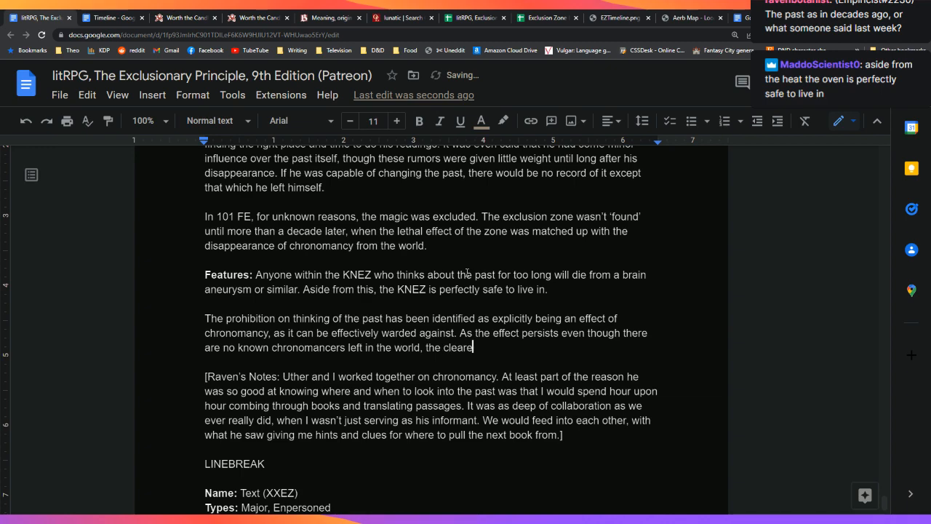
type("st answer to where ")
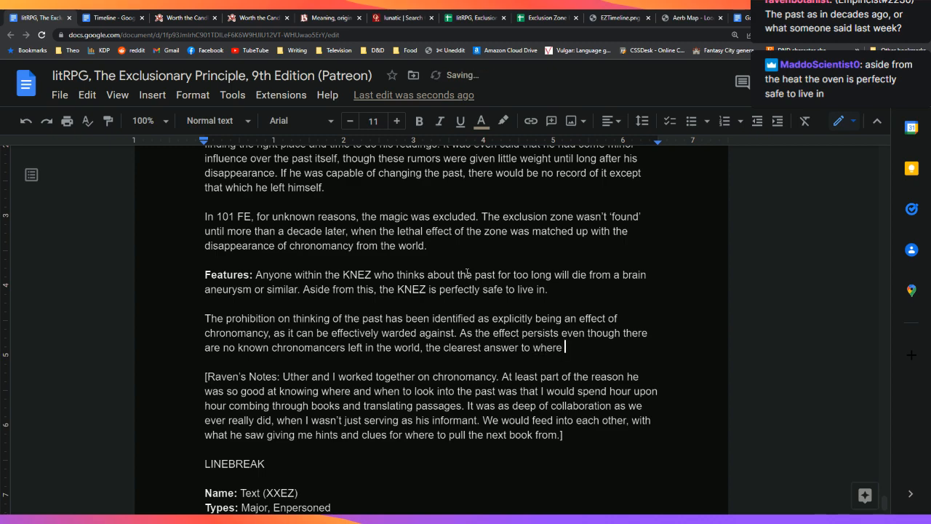
type("the effect might be orig")
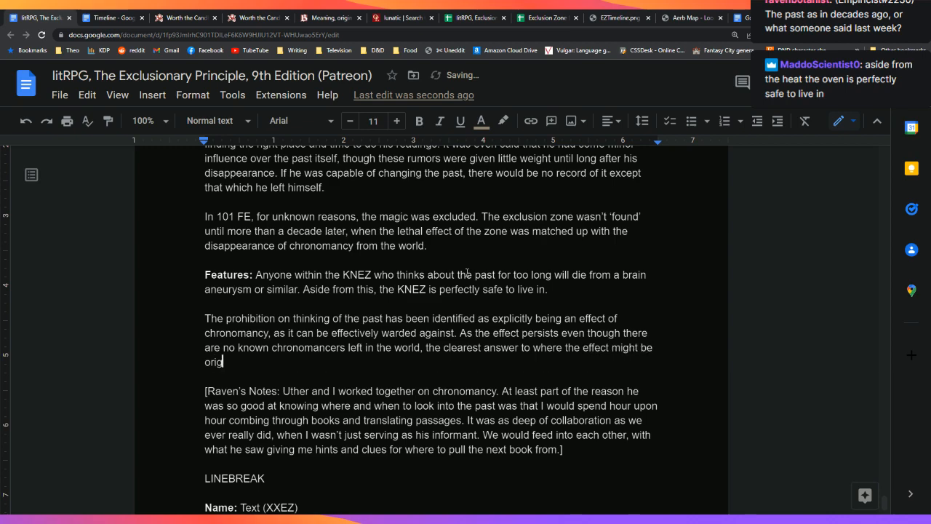
type("inating ")
type("i")
type("i")
key("BackSpace")
type("s")
key("BackSpace")
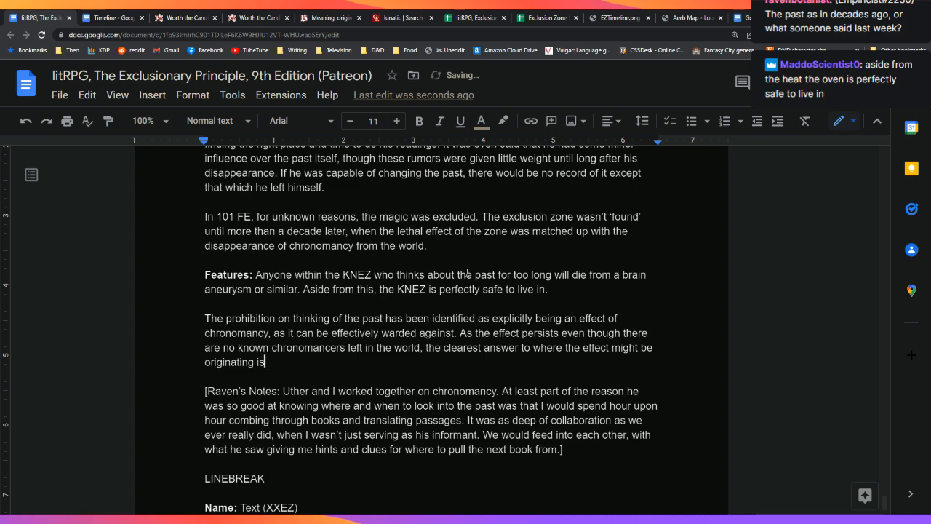
key("BackSpace")
key("BackSpace")
key("BackSpace")
key("BackSpace")
key("BackSpace")
key("BackSpace")
key("BackSpace")
key("BackSpace")
key("BackSpace")
key("BackSpace")
key("BackSpace")
key("BackSpace")
key("BackSpace")
key("BackSpace")
key("BackSpace")
key("BackSpace")
key("BackSpace")
key("BackSpace")
key("BackSpace")
key("BackSpace")
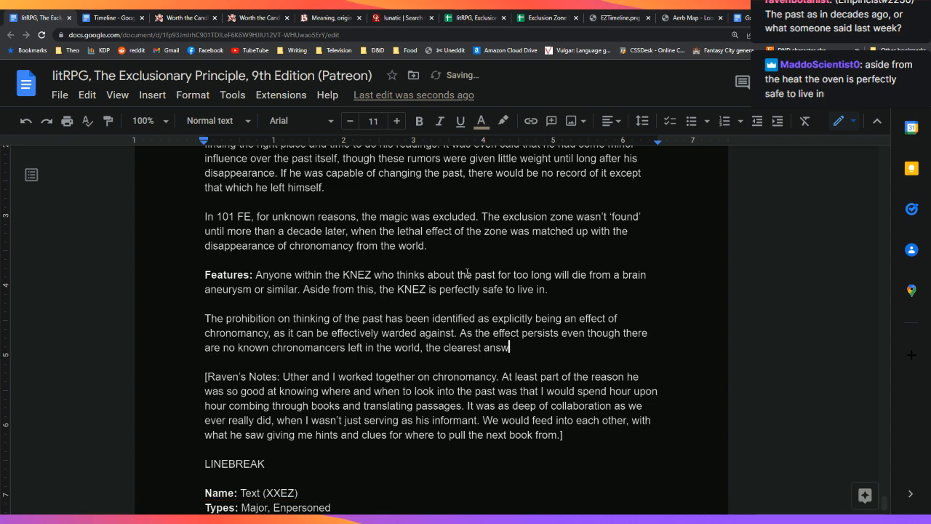
key("BackSpace")
key("BackSpace")
key("BackSpace")
Complete the sentence after "left in the world," with "there is one clear theory as to where the effect might be originating from: the future."
type("re is one clear theory")
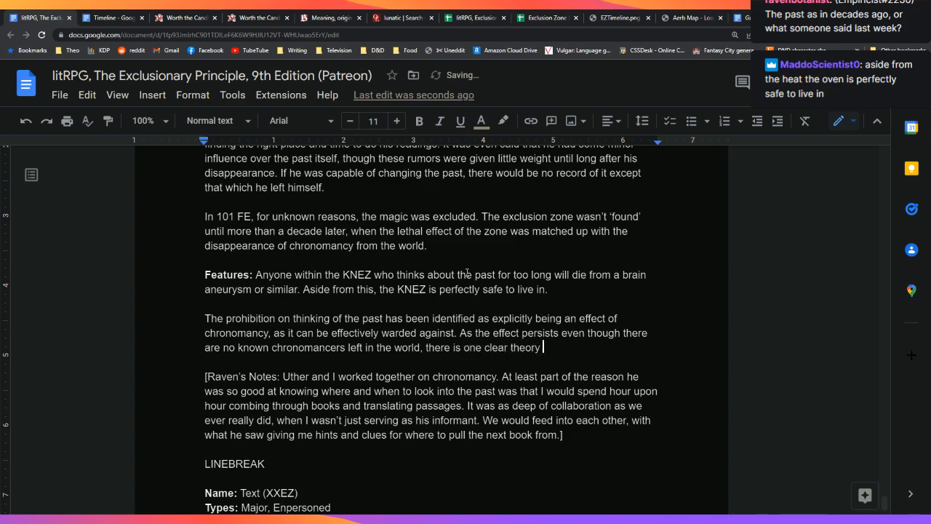
type(" as to where the eff")
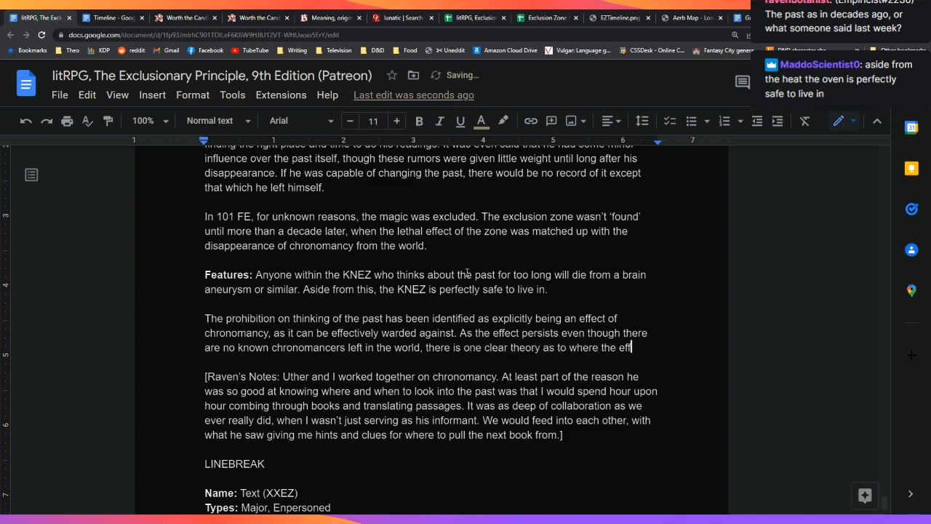
type("ect might be origi")
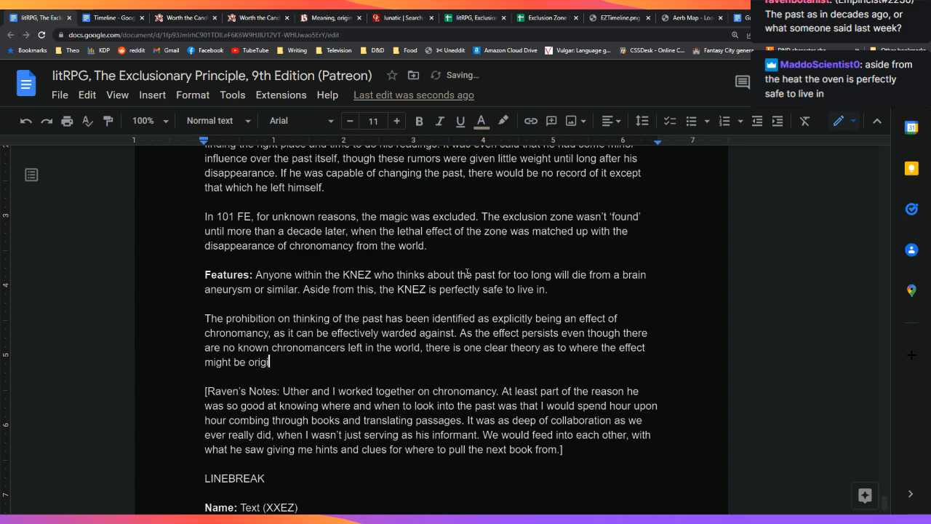
type("nating from: the future.")
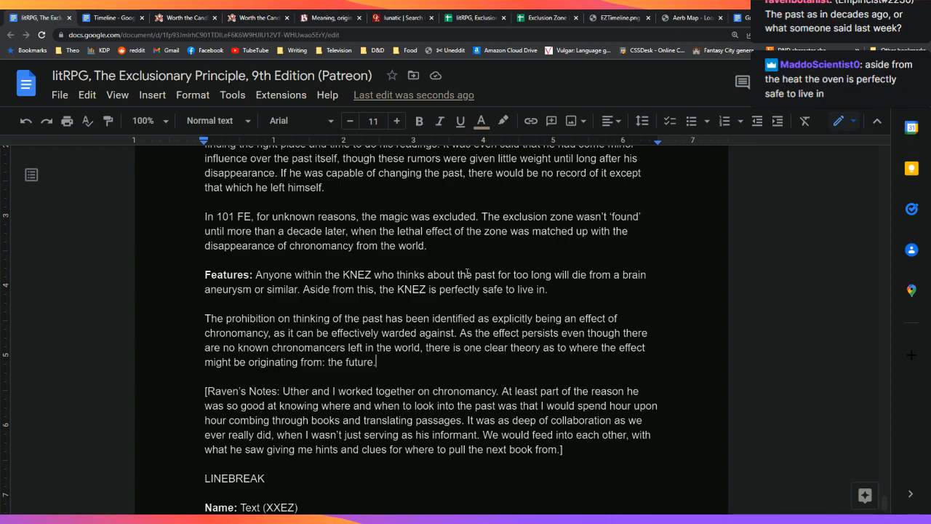
Start the sentence following "the future." in the second Features paragraph with "Under this theory, some"
type("Under")
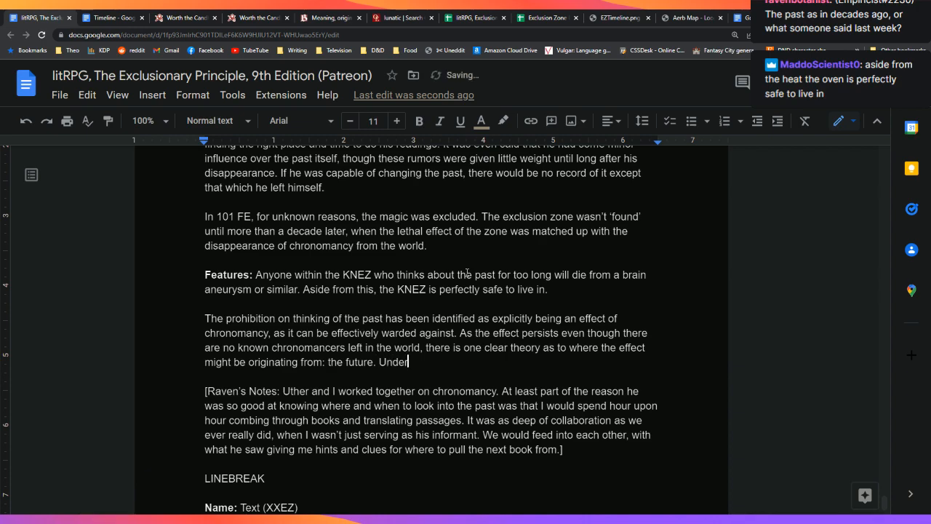
type(" this theory, some far future a")
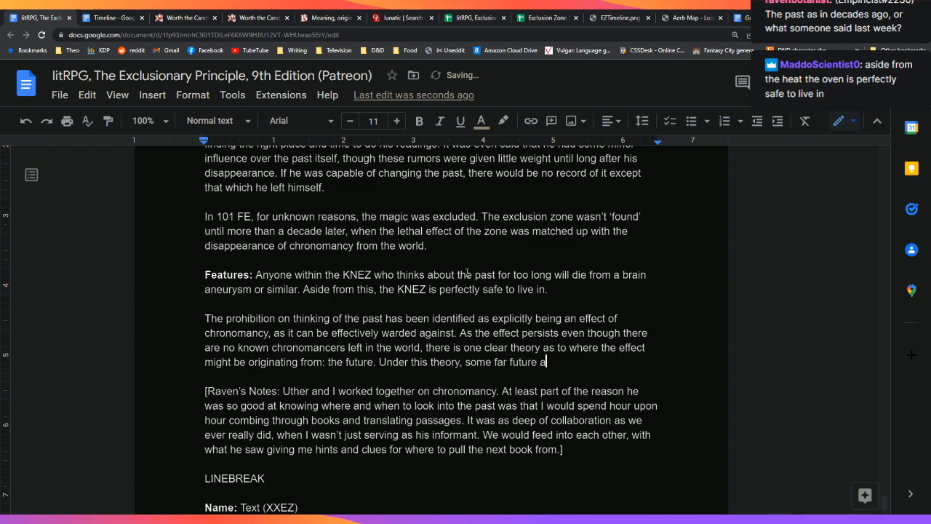
key("BackSpace")
key("BackSpace")
key("BackSpace")
key("BackSpace")
key("BackSpace")
key("BackSpace")
key("BackSpace")
key("BackSpace")
key("BackSpace")
key("BackSpace")
key("BackSpace")
type("chronomancer of origins ")
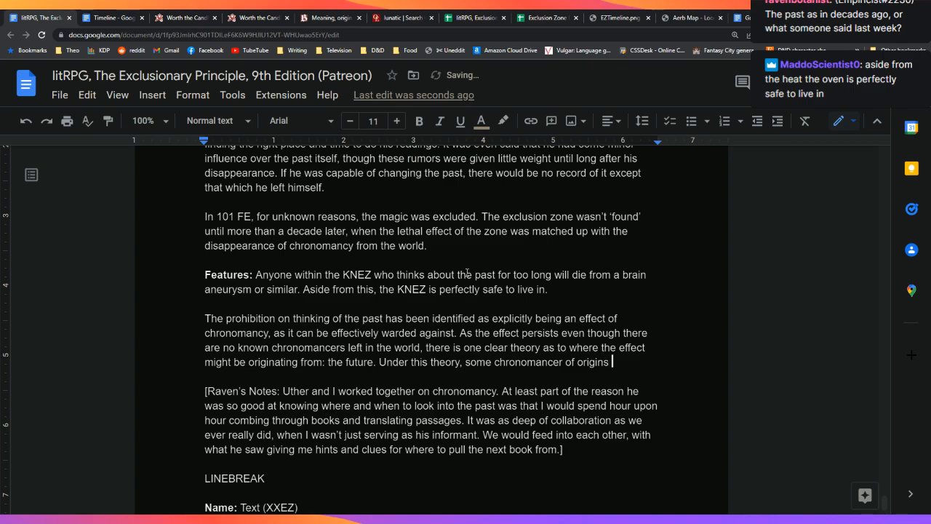
type("unknow")
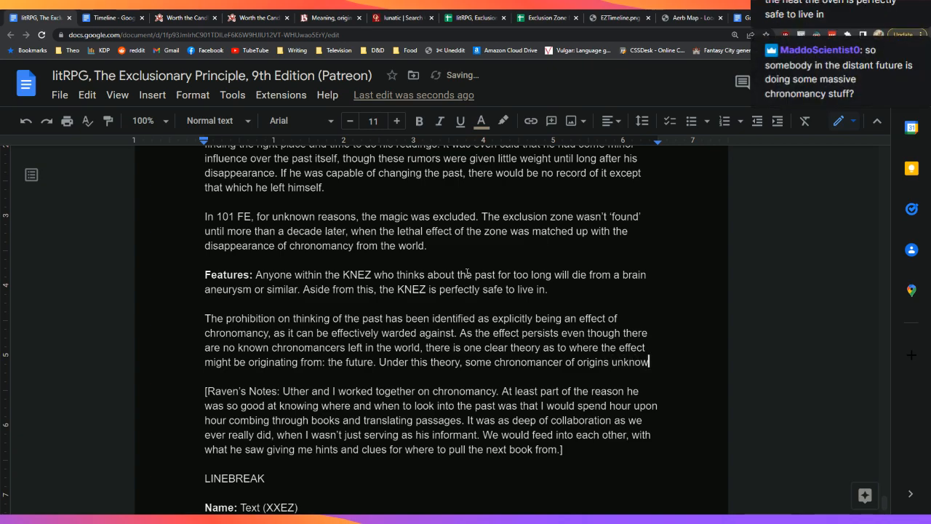
type("n might be affecting")
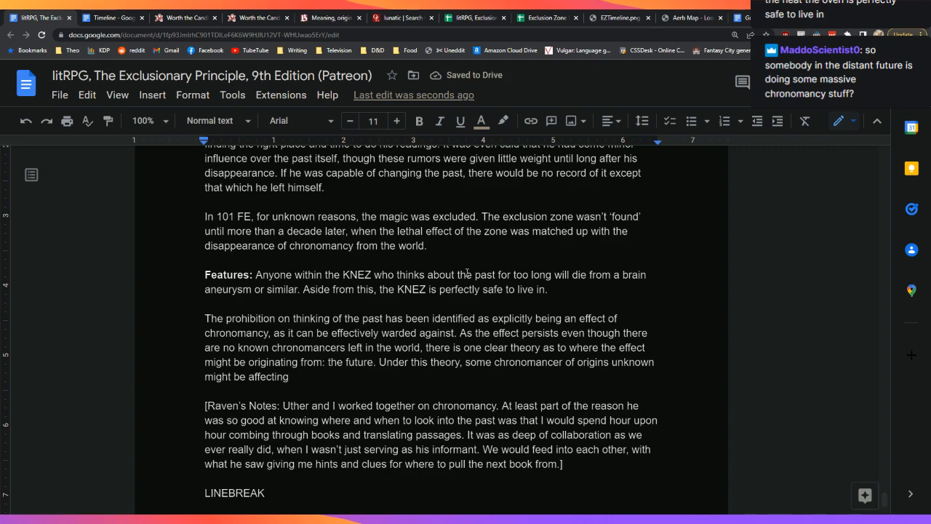
key("BackSpace")
key("BackSpace")
key("BackSpace")
key("BackSpace")
key("BackSpace")
key("BackSpace")
key("BackSpace")
key("BackSpace")
key("BackSpace")
key("BackSpace")
key("BackSpace")
key("BackSpace")
key("BackSpace")
key("BackSpace")
key("BackSpace")
key("BackSpace")
key("BackSpace")
key("BackSpace")
key("BackSpace")
key("BackSpace")
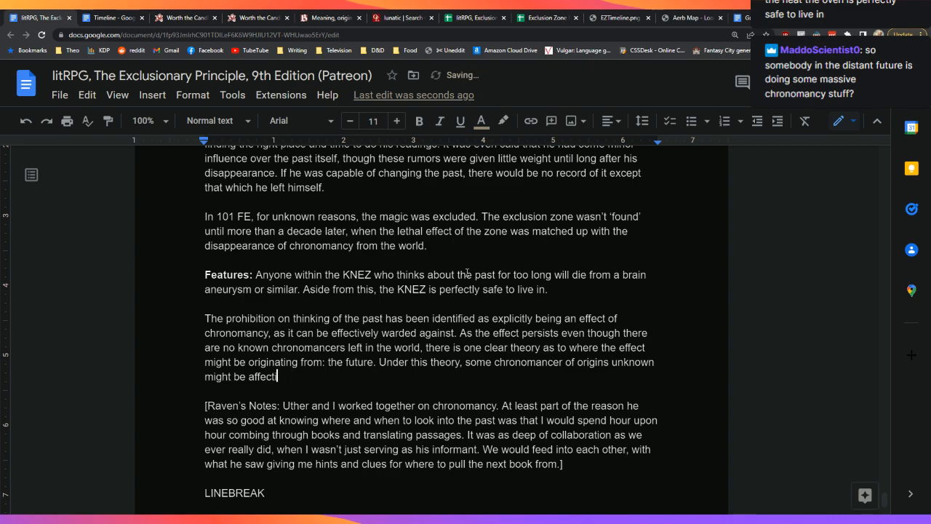
key("BackSpace")
key("BackSpace")
key("BackSpace")
Continue the sentence after "Under this theory, some" with "unknown chronomancer, possibly yet to be born,"
type("unknown c")
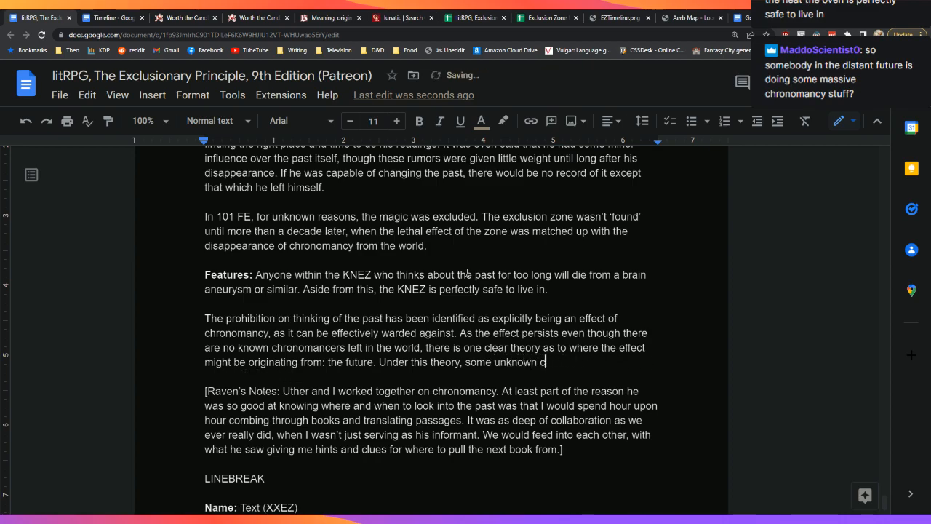
type("hronomancer, p")
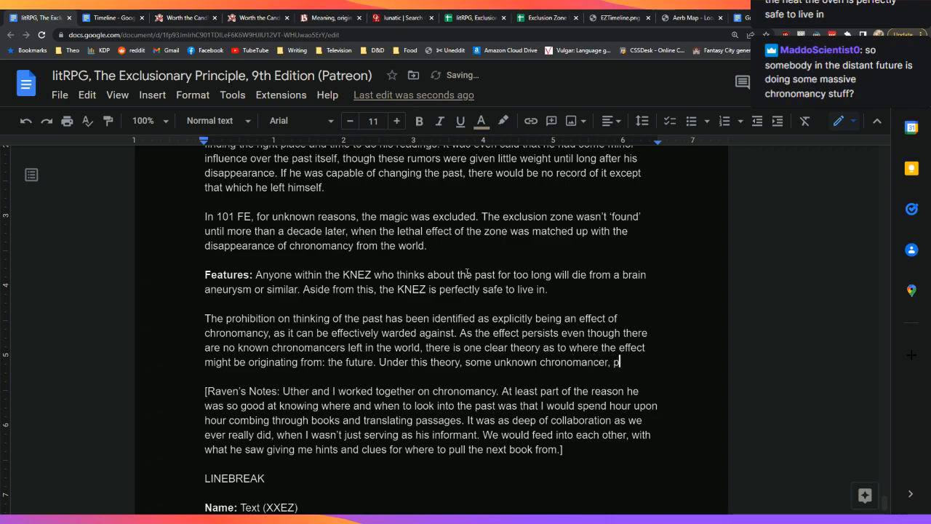
type("ossibly yet to be born, ")
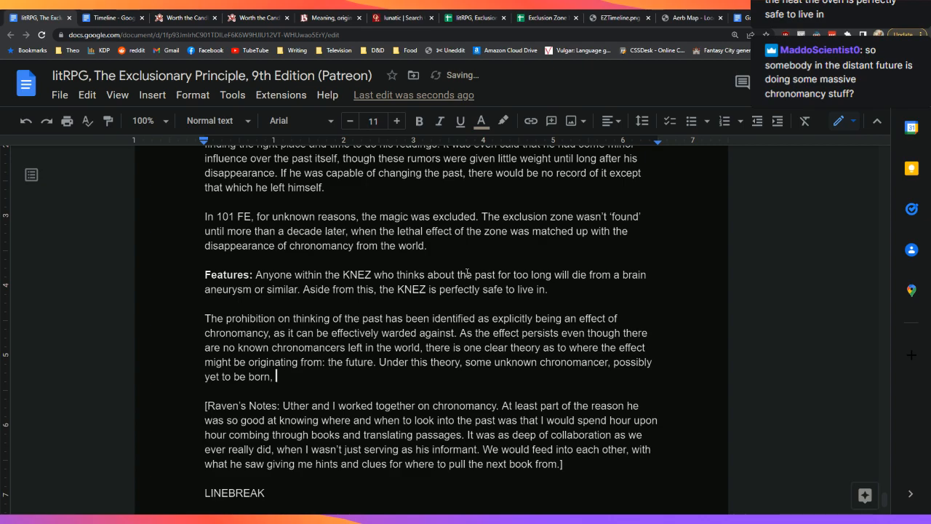
Continue after "possibly yet to be born," with "can see into either the minds of people within the zone or"
type("can see into either the minds of")
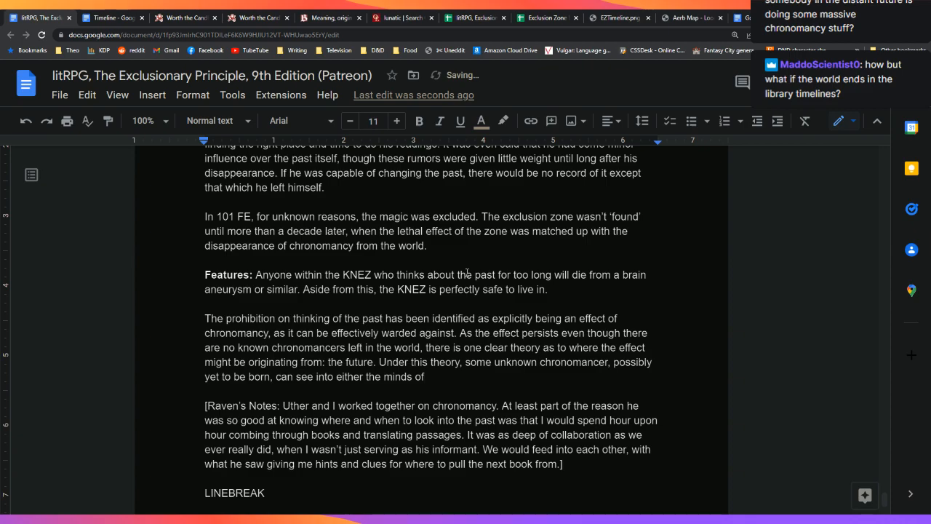
type("people within the zone or")
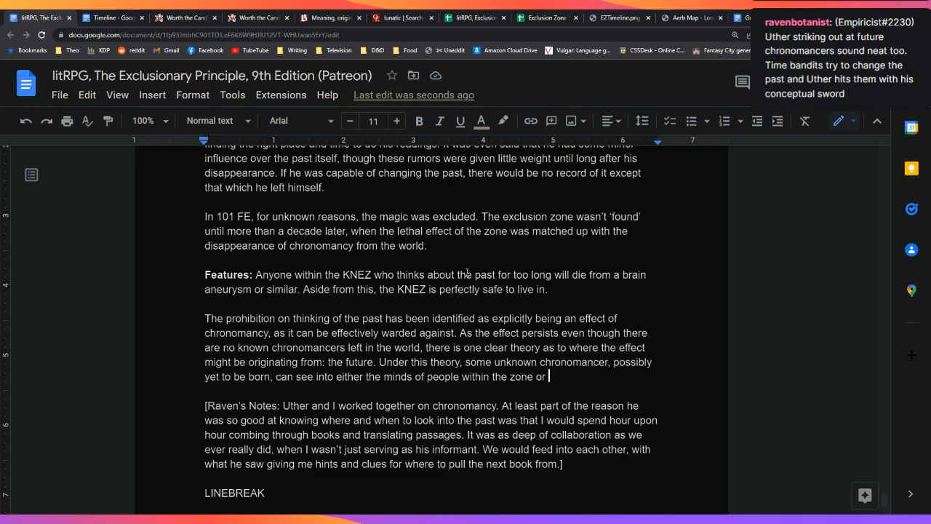
Complete the sentence after "within the zone or" with "identify them through the historical record, and uses the power against them, changing history."
type("identify them through the historica")
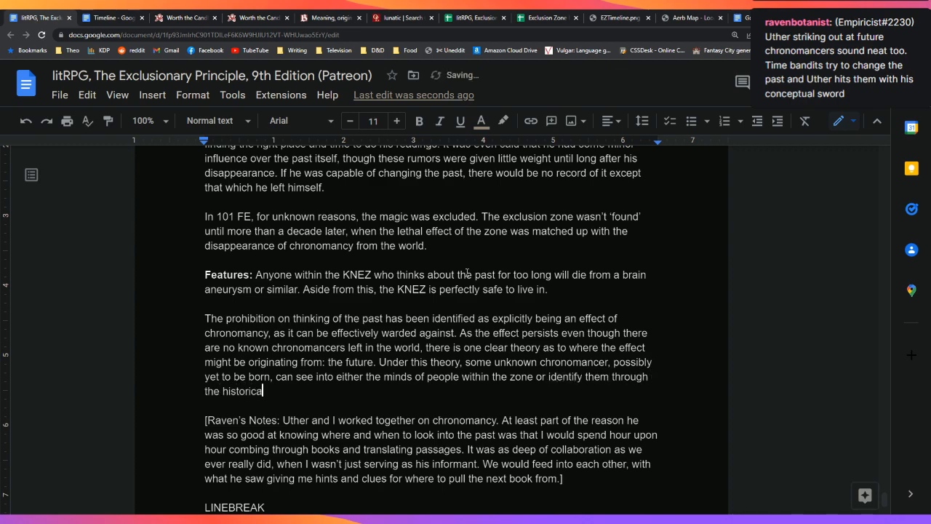
type("l record, and uses the power against them, changing history.")
Correct the flagged "uses" in "and uses the power against them" to the suggested "use"
key("Left")
key("Left")
key("Left")
key("Left")
key("Left")
key("Left")
key("Left")
key("Left")
key("Left")
key("Left")
key("Left")
key("Left")
key("Left")
key("Left")
key("Left")
key("Left")
key("Left")
key("Left")
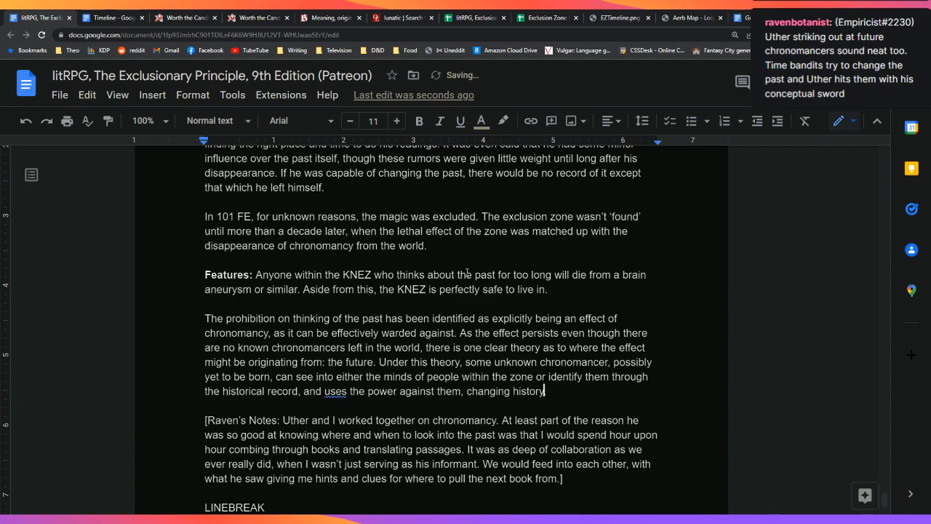
key("Left")
key("Left")
key("Left")
key("Left")
key("Left")
key("Left")
key("Left")
key("Left")
key("Left")
key("Left")
key("Left")
key("Left")
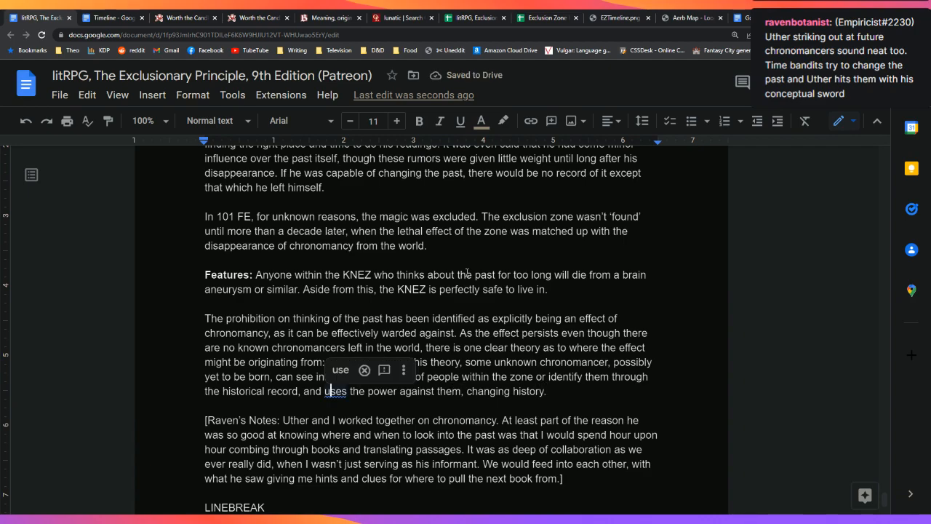
key("Tab")
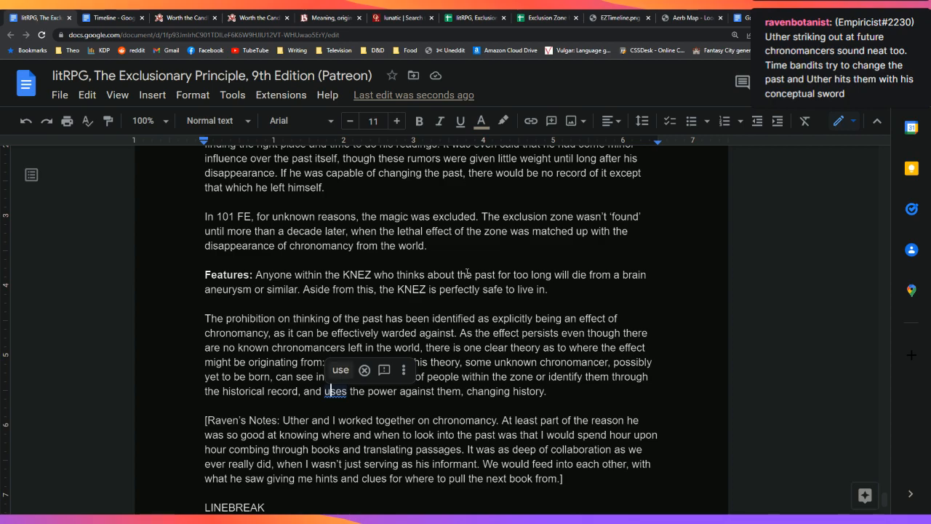
key("Return")
Insert "of chronomancy" after "use the power" in the last sentence of the second Features paragraph
key("Down")
key("Left")
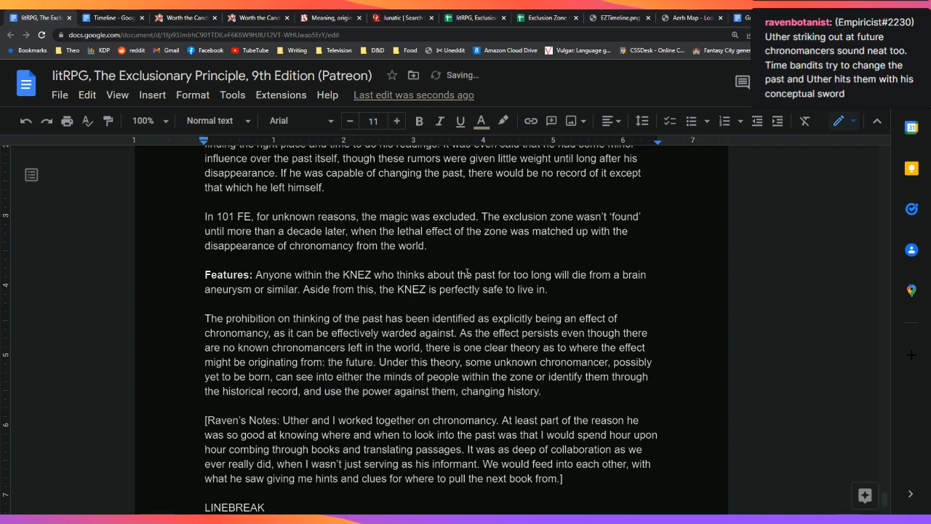
key("Left")
key("Left")
key("Left")
key("Left")
key("Left")
key("Left")
key("Left")
key("Left")
key("Left")
key("Left")
key("Left")
key("Left")
key("Left")
key("Left")
key("Left")
key("Left")
key("Left")
key("Left")
key("Left")
key("Left")
type("of chrono")
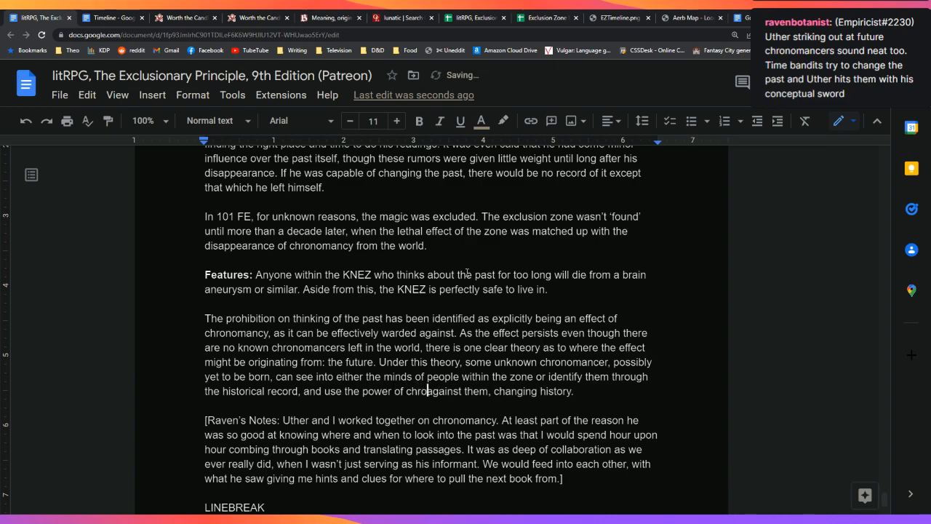
type("mancy")
End the paragraph with "The how and why of this change is unknown, and most people who live within the zone have adapted to the prohibition."
key("End")
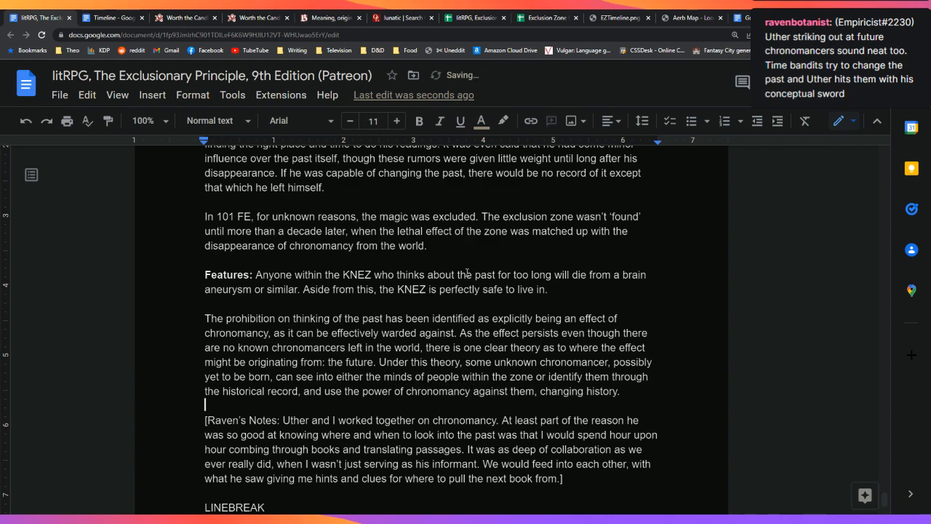
type("The how and w")
type("hy of this change ")
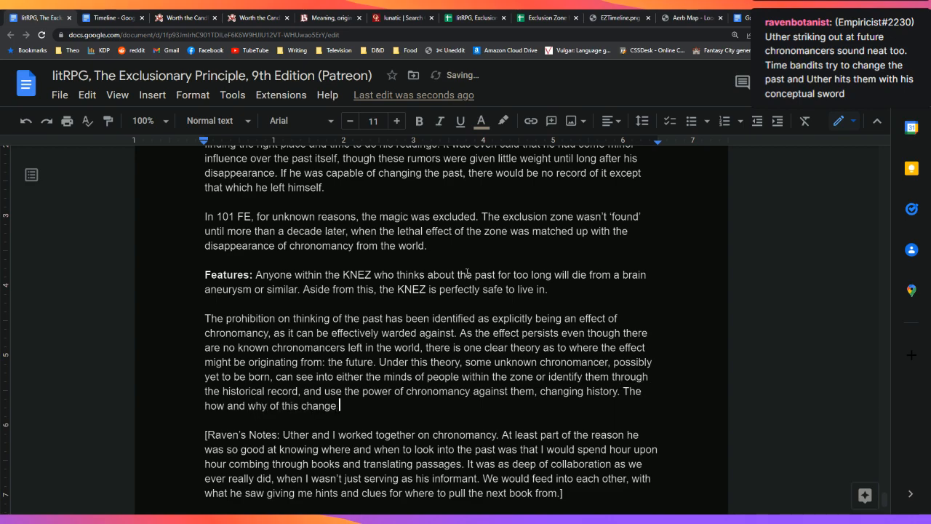
type("is unknown, and most pe")
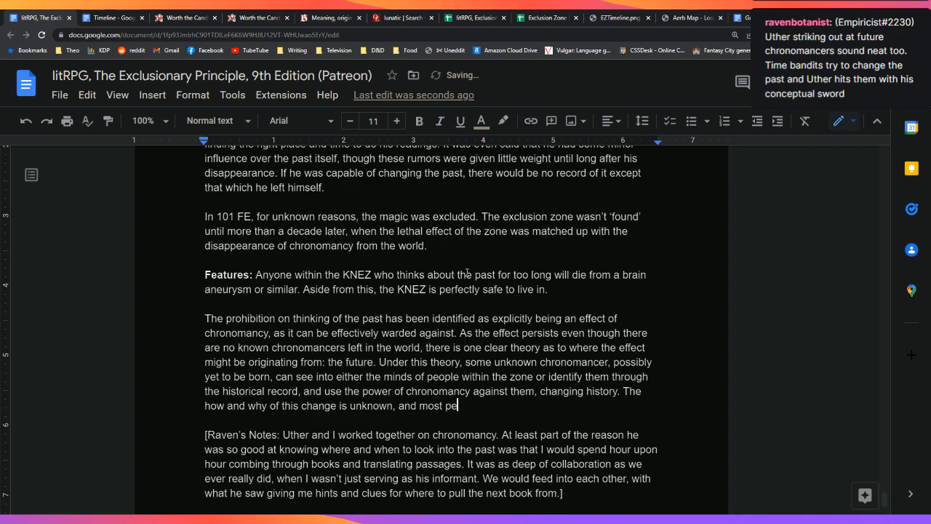
type("ople who live within the zone")
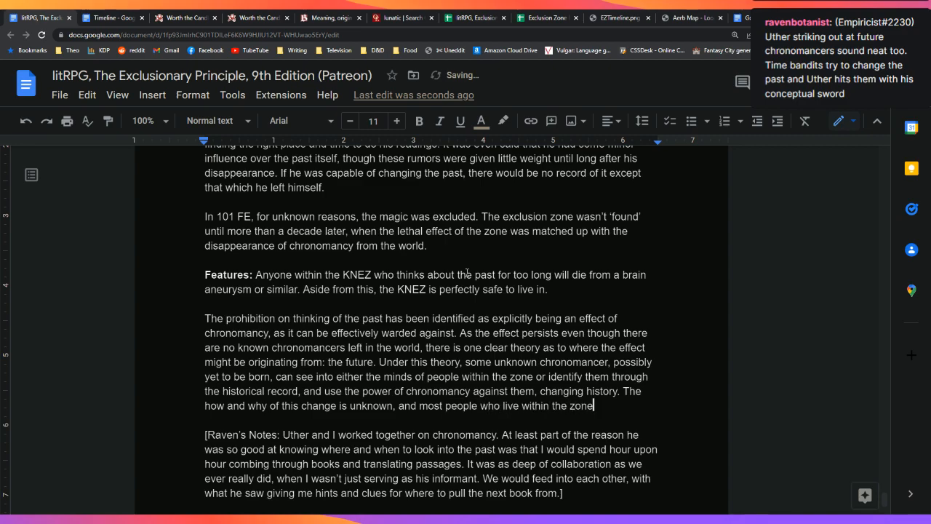
type(" have adapte")
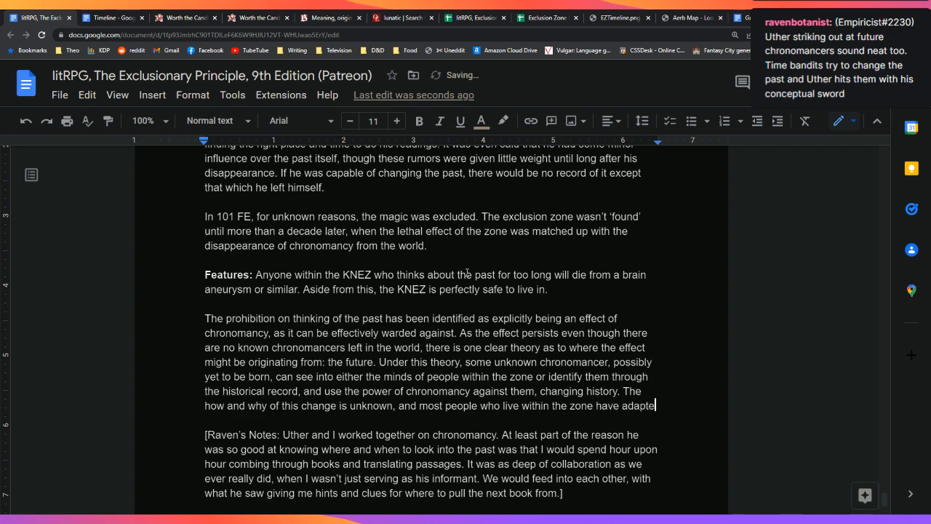
type("d to the prohibition")
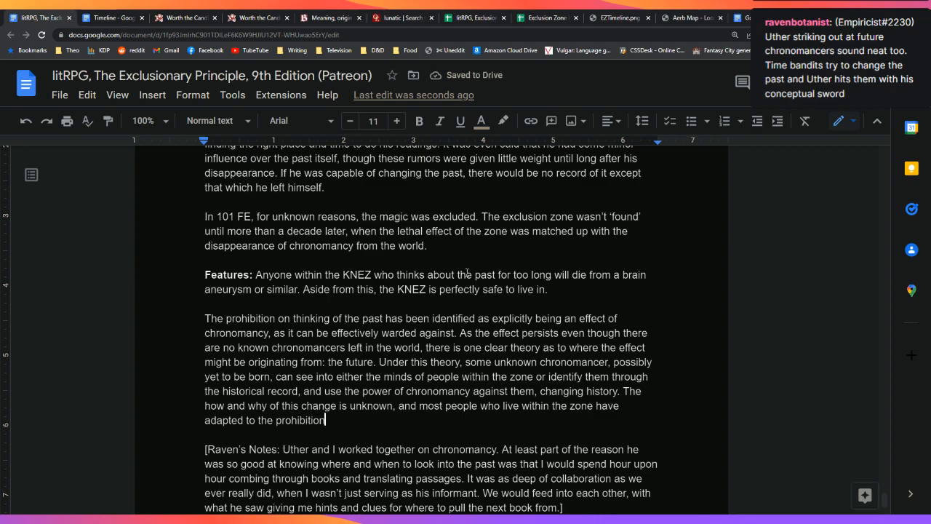
type(".")
key("Down")
key("Down")
key("Down")
key("Down")
key("Down")
key("Down")
key("Down")
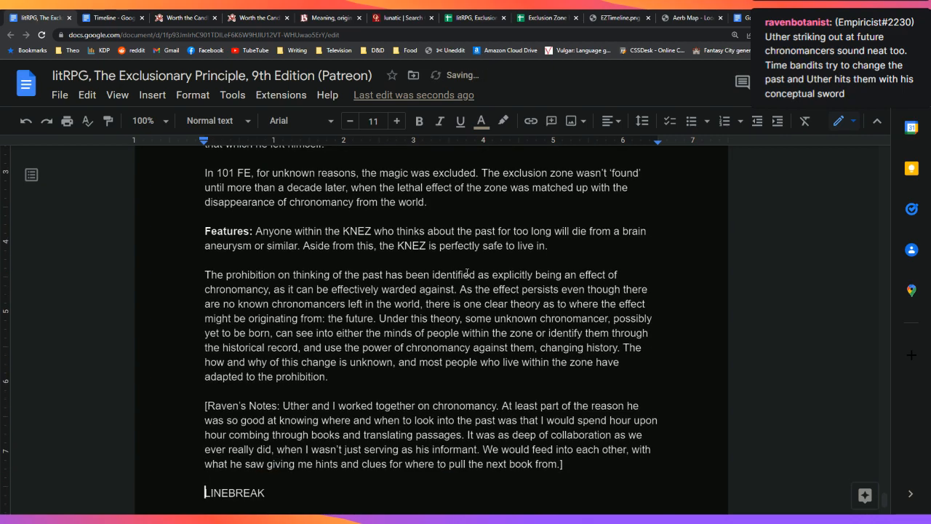
key("Left")
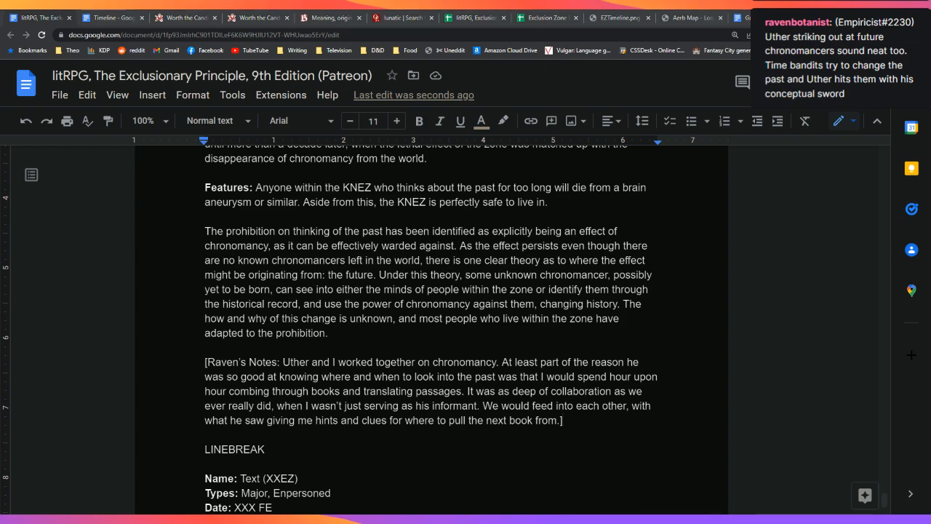
Start a new paragraph below "adapted to the prohibition." with "Outside the zone, or in warded rooms within it,"
double_click(476, 338)
left_click(476, 338)
scroll(490, 406, "up", 3)
scroll(490, 405, "down", 3)
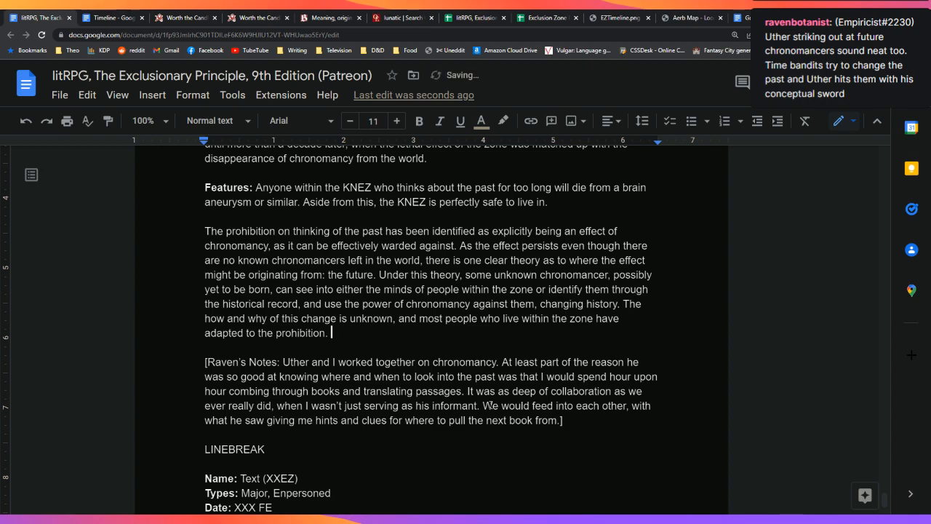
key("Return")
key("Return")
type("O")
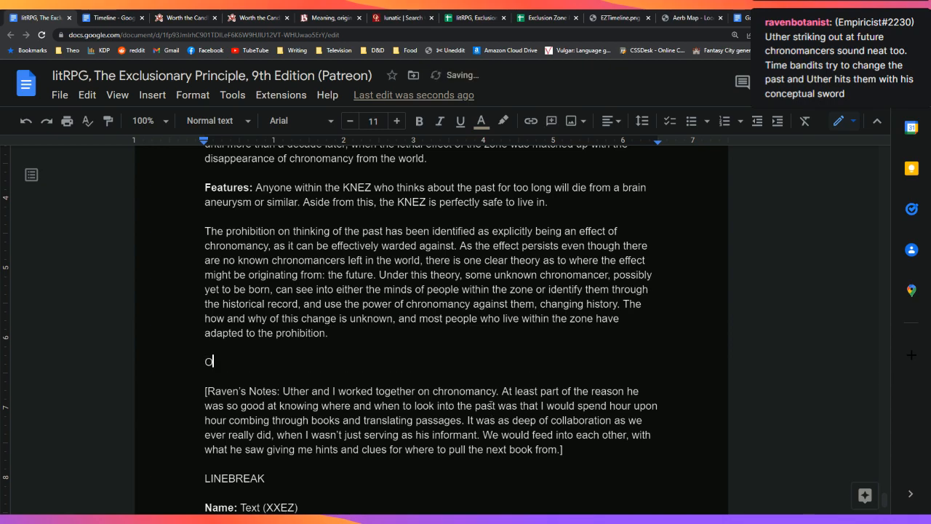
type("utside the zone, or ")
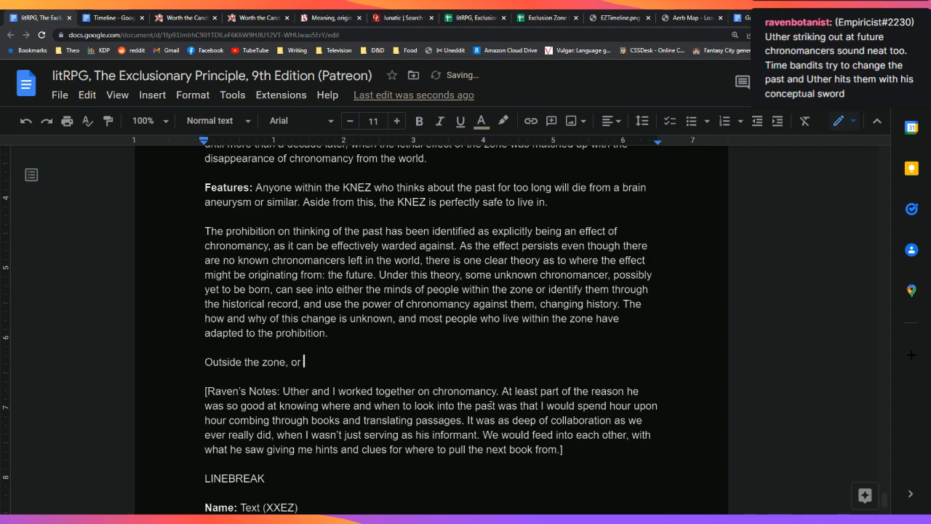
type("in warded rooms within it, ")
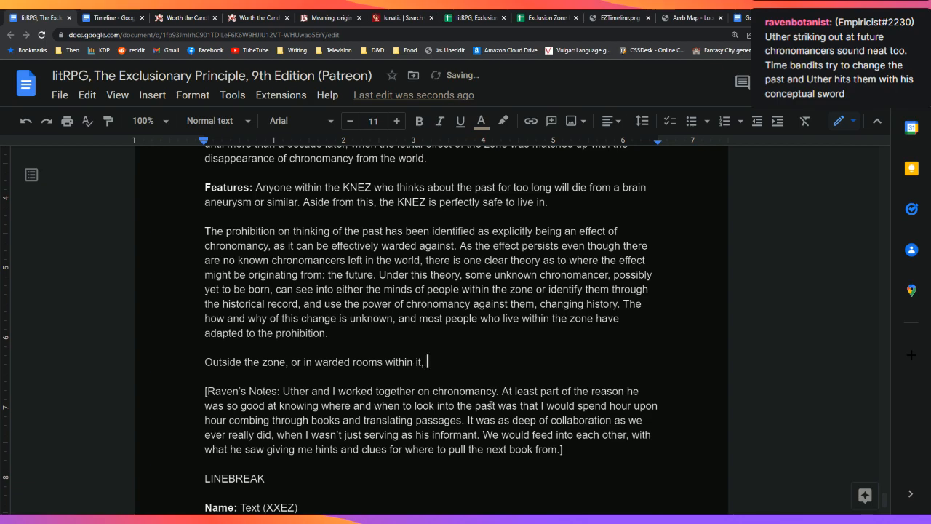
Continue the new paragraph's sentence with "attempts have been made to counteract or identify this theorized"
type("attempts have be")
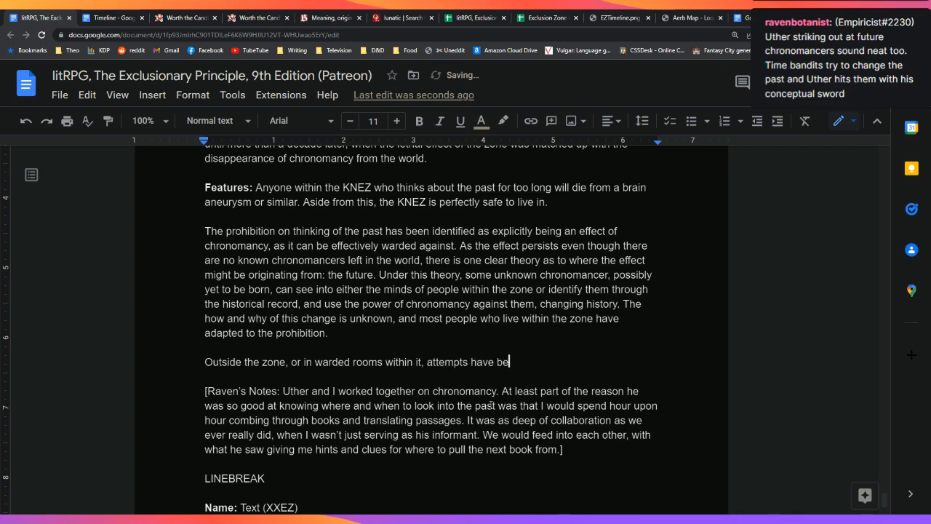
type("en made to counteract or ")
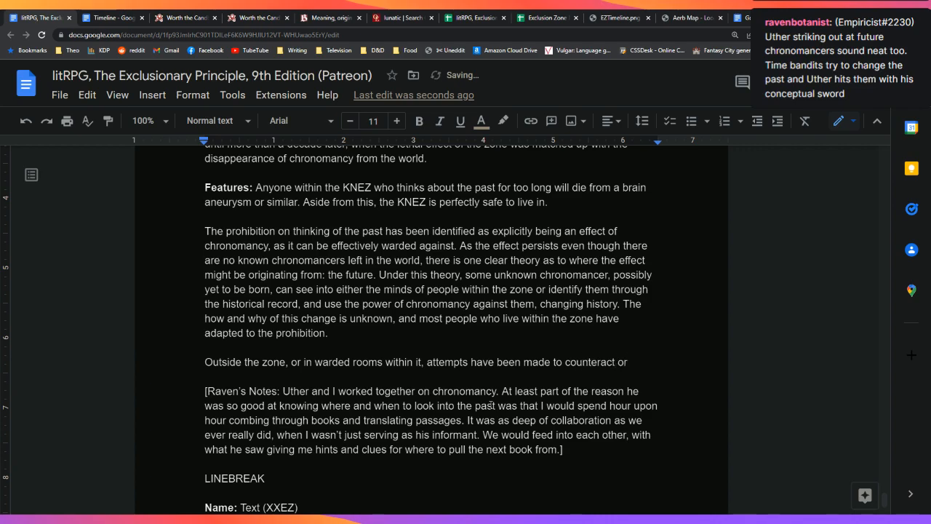
type("identify")
type(" this sa")
key("BackSpace")
key("BackSpace")
type("theorized ")
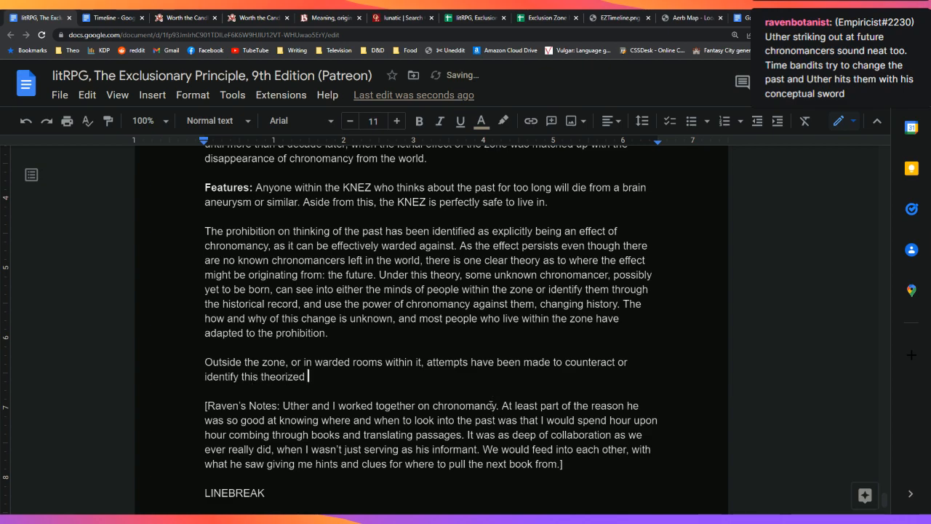
Complete the sentence after "identify this theorized" with "future chronomancer, to no avail."
type("future chrononaut, but")
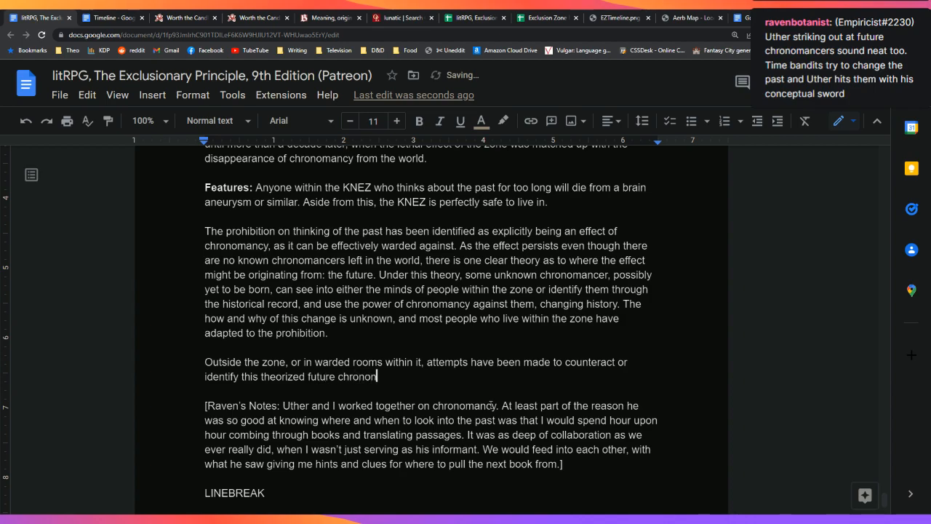
key("BackSpace")
key("BackSpace")
key("BackSpace")
key("BackSpace")
key("BackSpace")
key("BackSpace")
key("BackSpace")
key("BackSpace")
key("BackSpace")
key("BackSpace")
type("mancy")
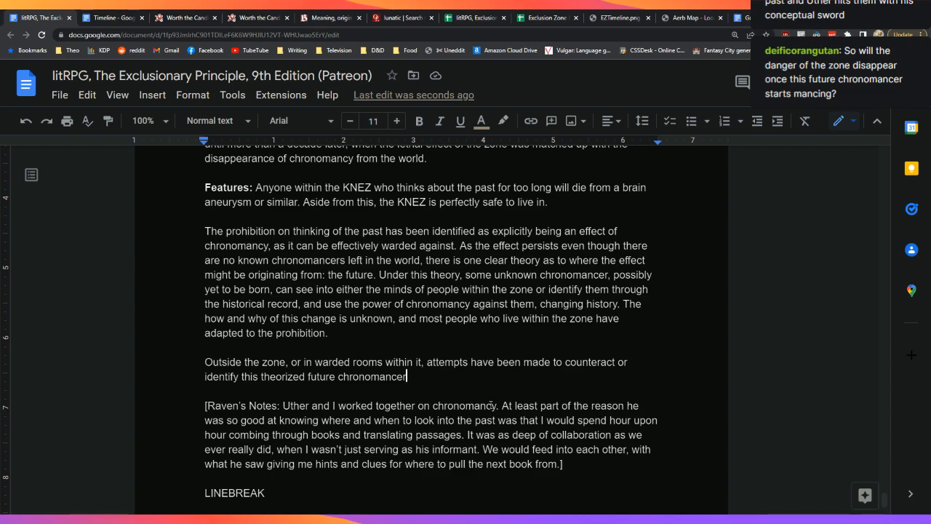
type(".")
type(", to no ava")
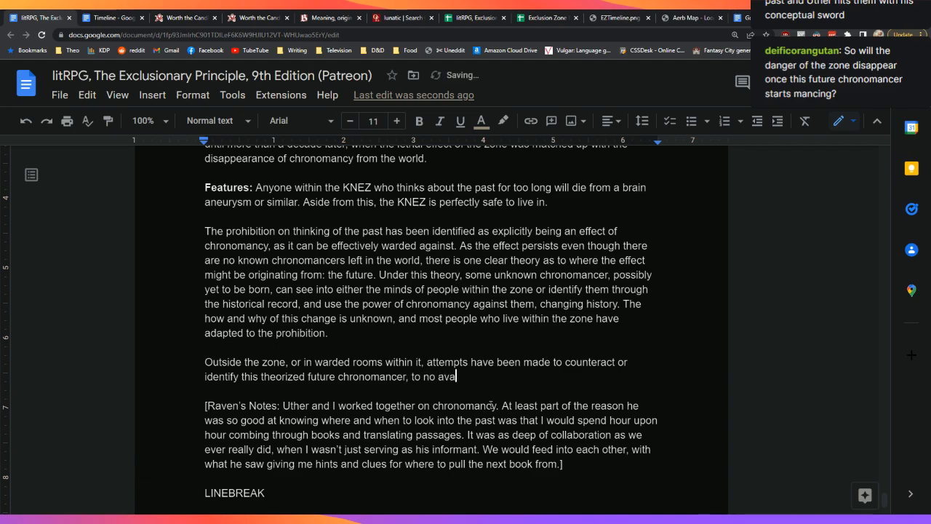
Begin the sentence after "to no avail." with "The effect has been in place for over four hundred years,"
type("il. The effect has been in place for nearly fiv")
key("BackSpace")
key("BackSpace")
key("BackSpace")
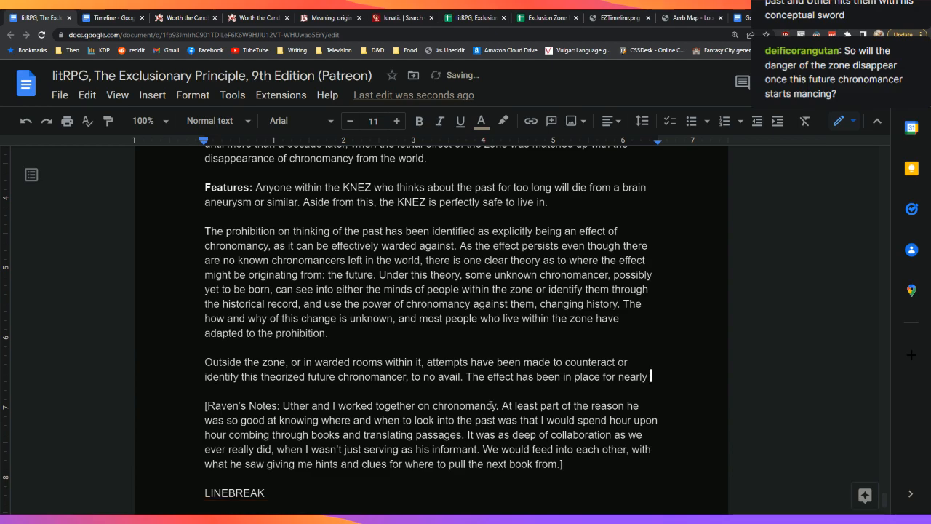
key("BackSpace")
key("BackSpace")
key("BackSpace")
key("BackSpace")
key("BackSpace")
key("BackSpace")
key("BackSpace")
type("over four hund")
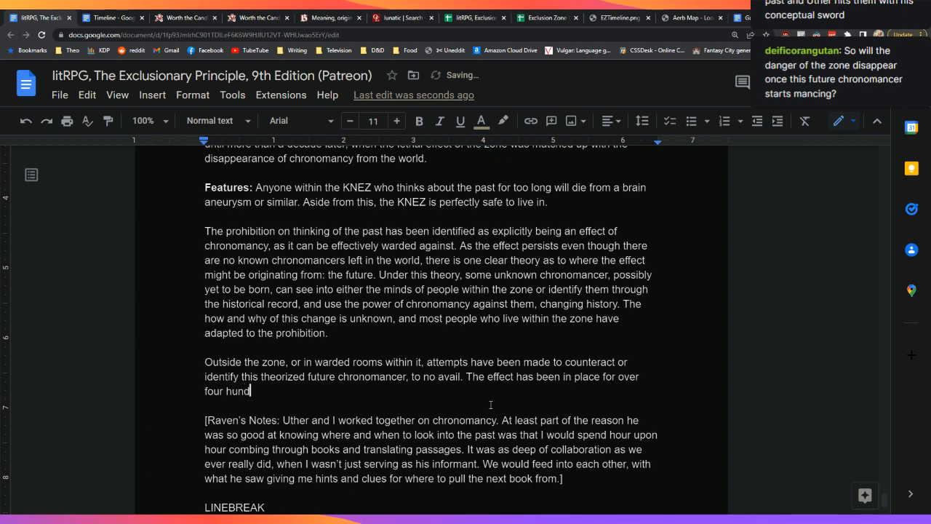
Continue the sentence after "four hundred years," with "and even a precise timeframe of where the future chronomancer"
type("red years, and even a pri")
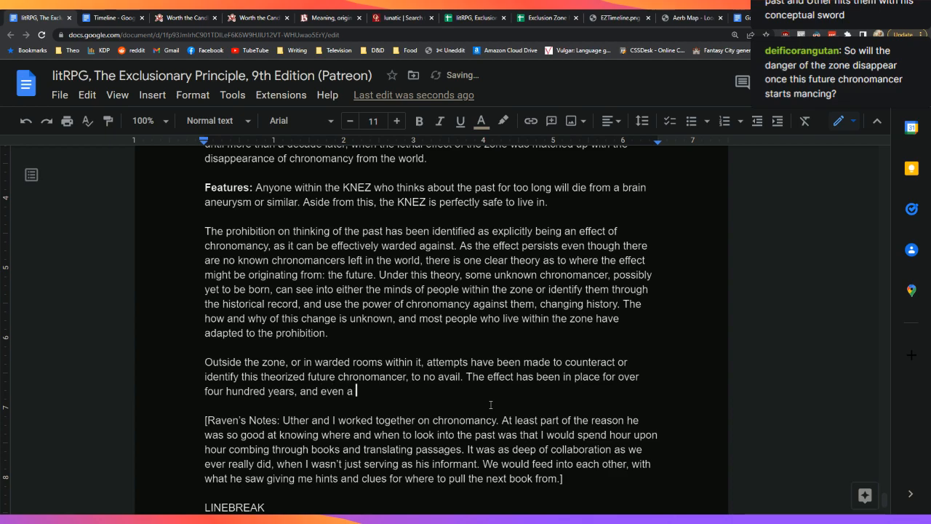
key("BackSpace")
type("ecise timeframe of ")
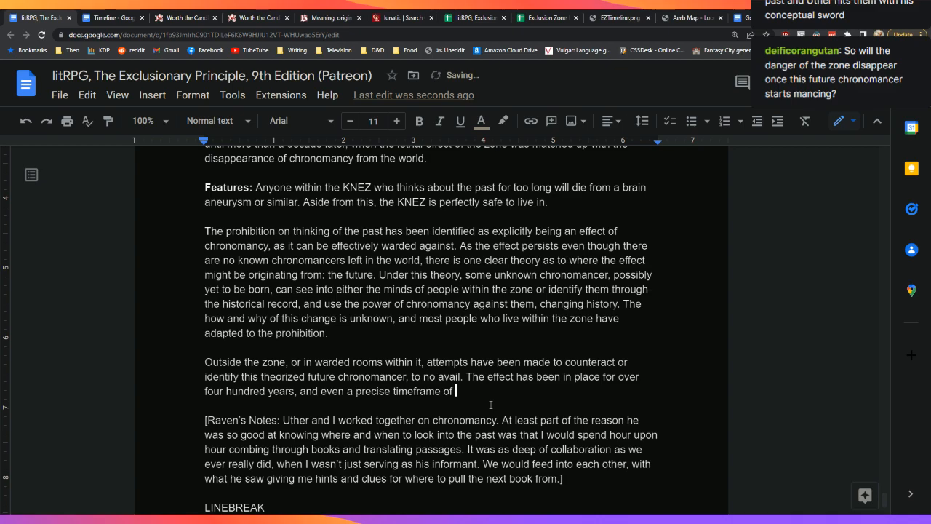
type("where the future choro")
key("BackSpace")
key("BackSpace")
key("BackSpace")
type("ronomancy")
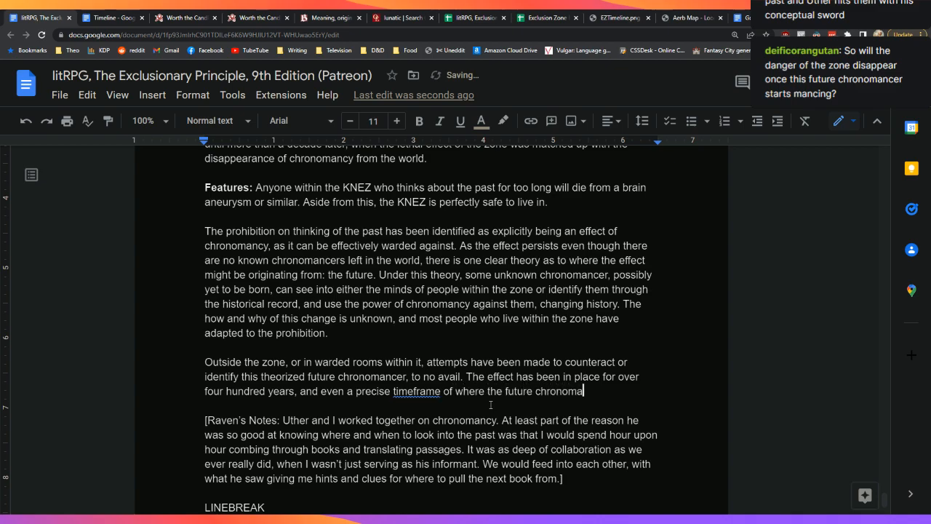
key("BackSpace")
key("BackSpace")
type("er")
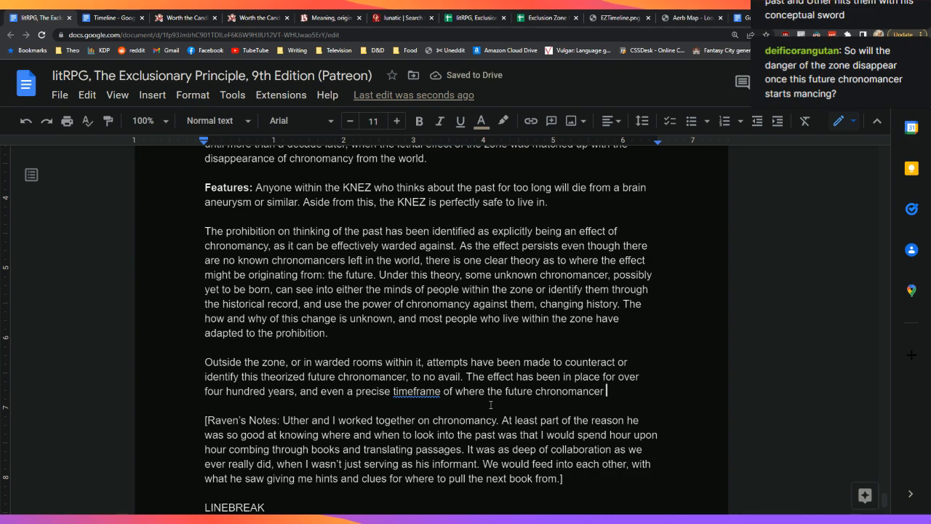
Complete the sentence after "the future chronomancer" with "might originate has not been nailed down."
type(" might ")
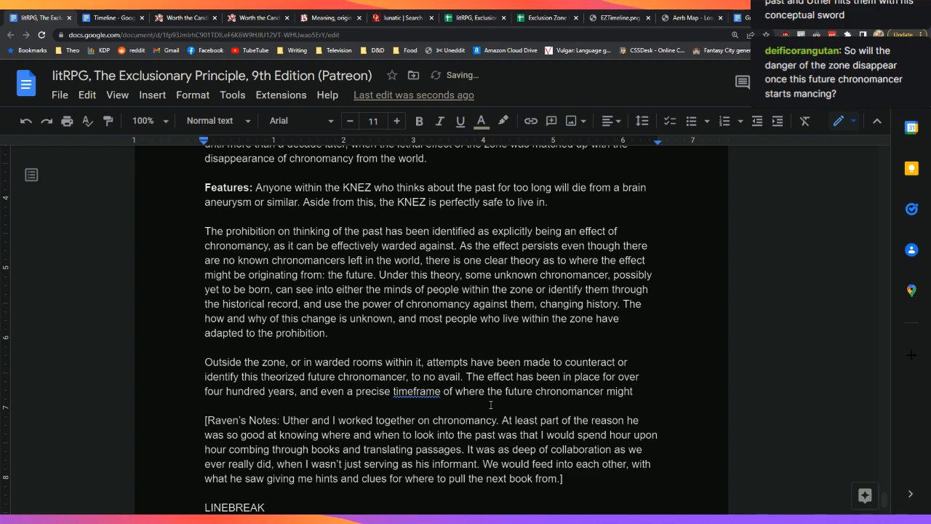
type("originat")
key("BackSpace")
key("BackSpace")
key("BackSpace")
key("BackSpace")
key("BackSpace")
type("ginate has ")
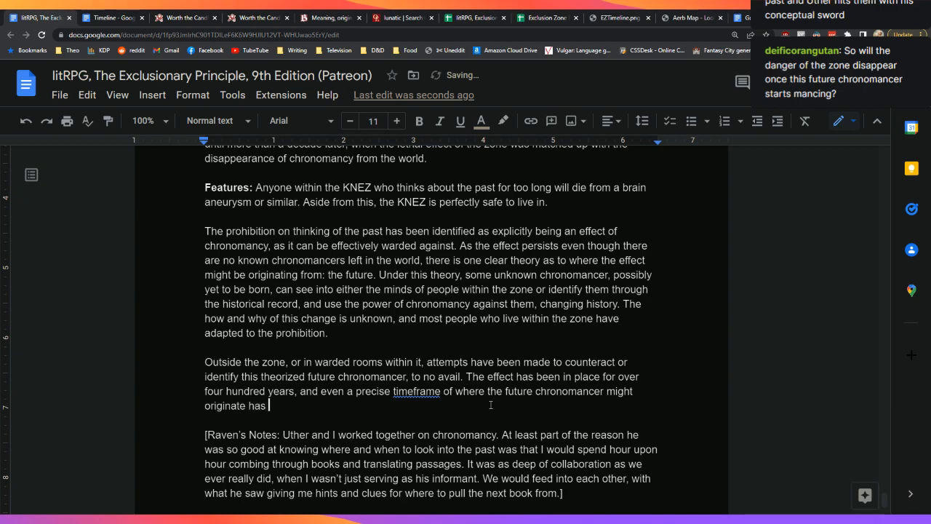
type("not been nailed down.")
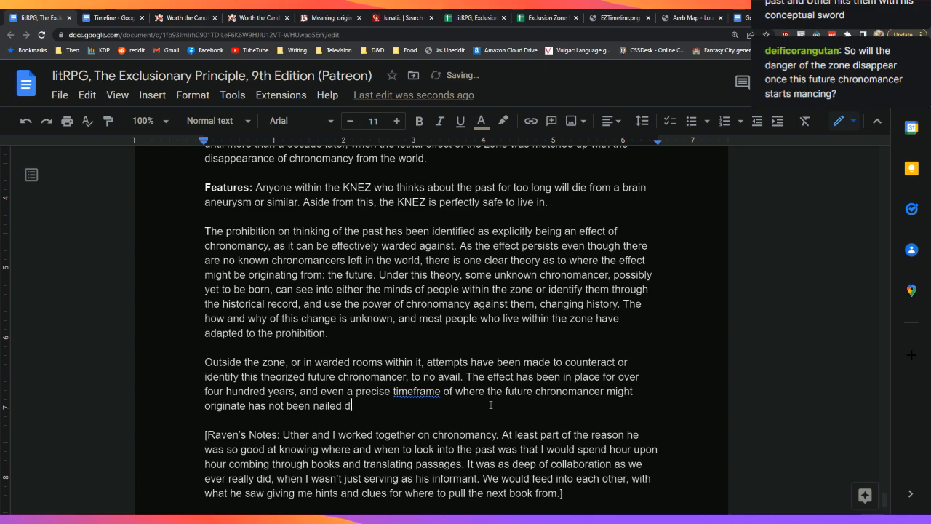
Correct "timeframe" to the suggested "time frame" in the sentence about the future chronomancer
key("Up")
key("Right")
key("Right")
key("Right")
key("Right")
key("Right")
key("Right")
key("Right")
key("Right")
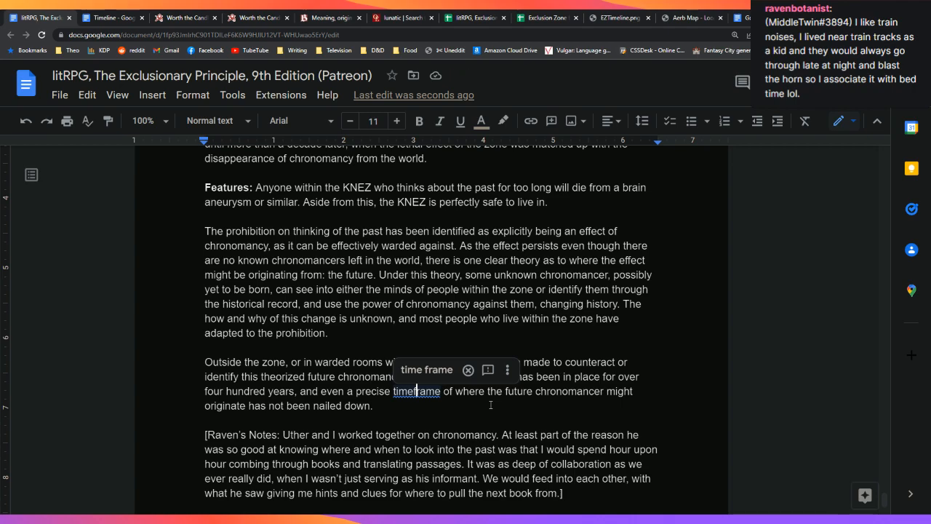
key("Tab")
Start a second paragraph in Raven's Notes, before the closing bracket, with "Could Uther"
key("Down")
key("Down")
key("Down")
key("Down")
key("Down")
key("Down")
key("Down")
key("Down")
key("Down")
key("Down")
key("Down")
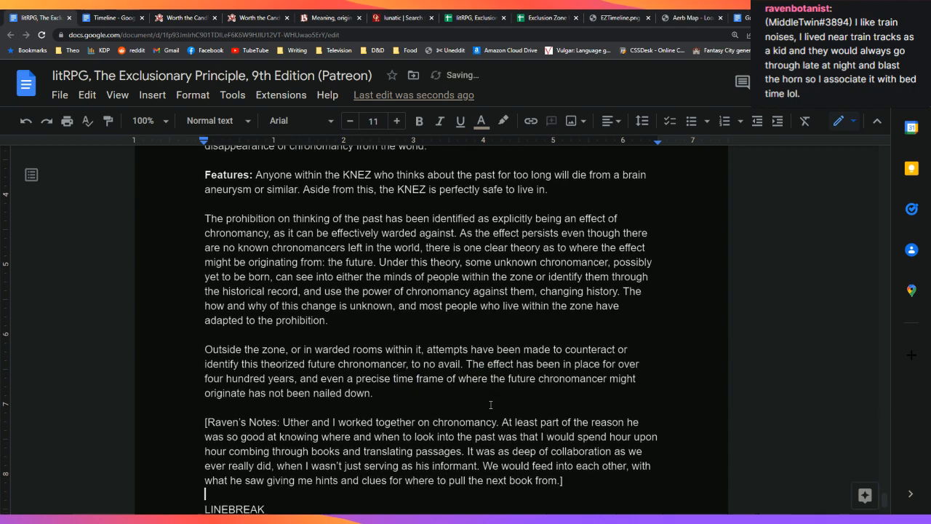
key("Up")
key("Up")
key("Up")
key("Up")
key("End")
key("Left")
key("Return")
key("Return")
type("Could Uther")
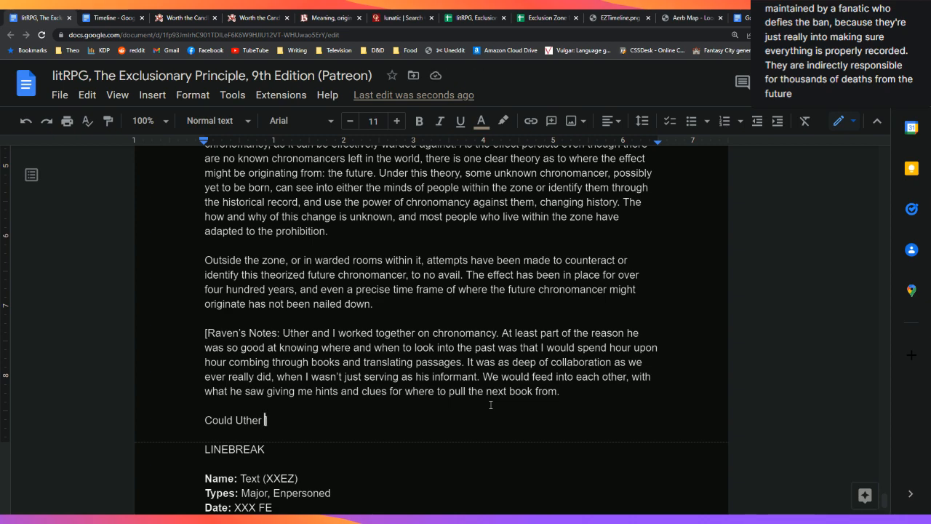
Complete the question after "Could Uther" with "actually change the past?", putting only "change" in italics
type("actuall d")
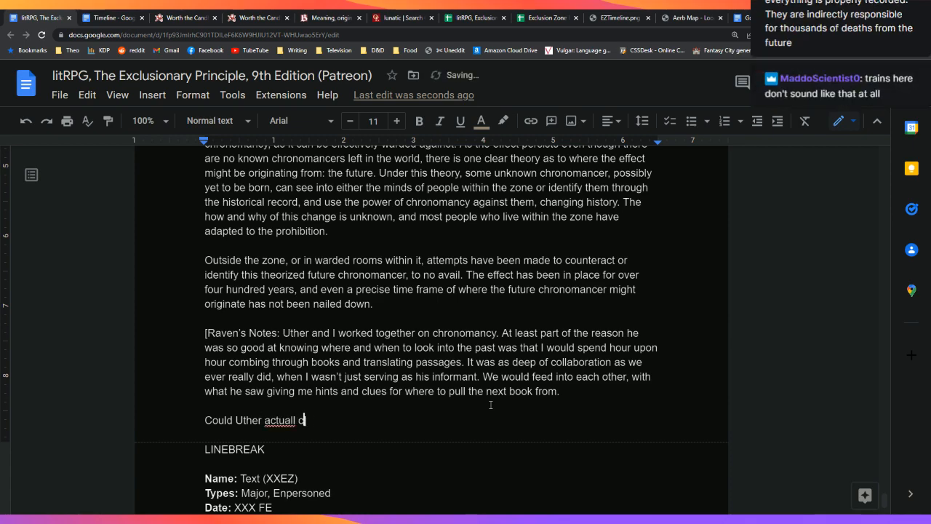
key("BackSpace")
key("ctrl+i")
type("change")
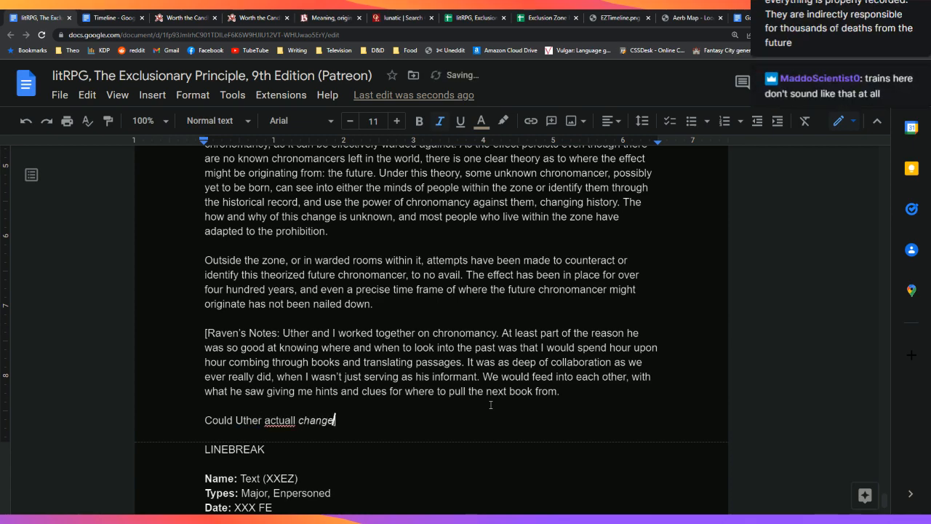
key("ctrl+i")
type("the past?")
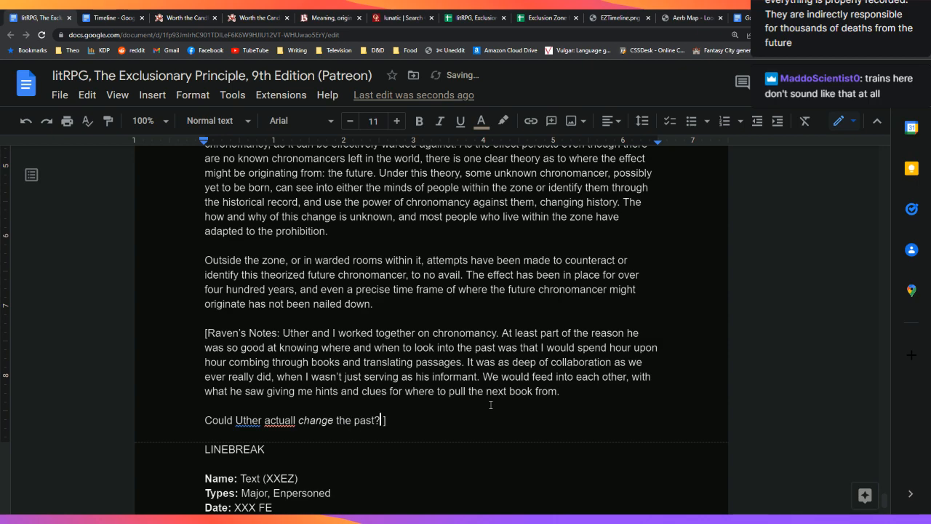
key("Left")
key("Left")
key("Left")
key("Left")
key("Left")
key("Left")
key("Left")
key("Left")
key("Left")
key("Left")
key("Left")
key("Left")
key("Left")
key("Left")
key("Right")
key("Right")
key("Right")
key("Right")
type("y")
key("End")
key("Left")
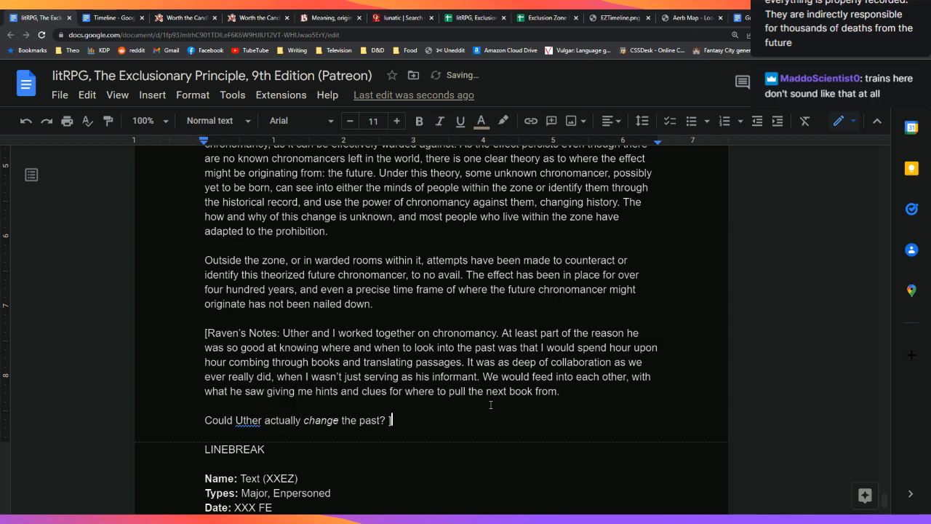
Answer the question with "I have no idea." and begin the following sentence with "If he could, he never told us, and I have"
type("I have no idea.")
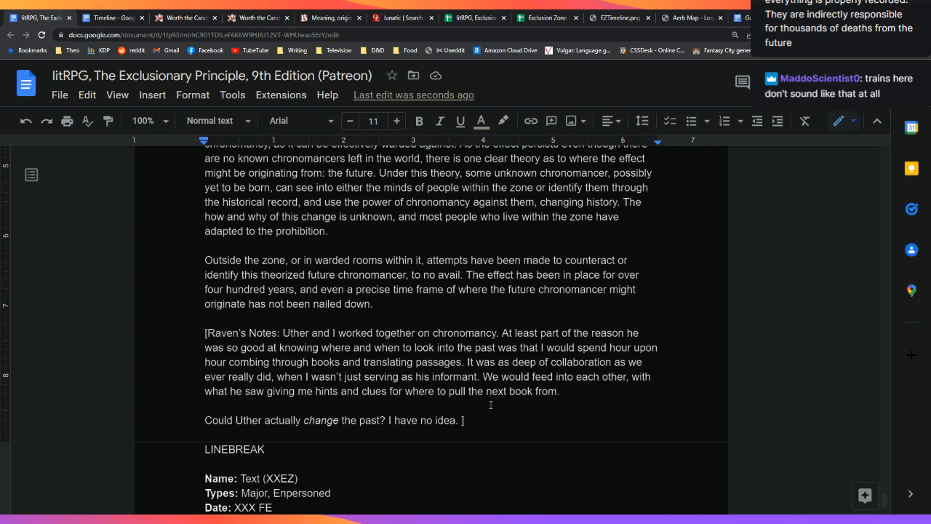
type("]")
key("BackSpace")
type("If he could, he never told us, and I have t")
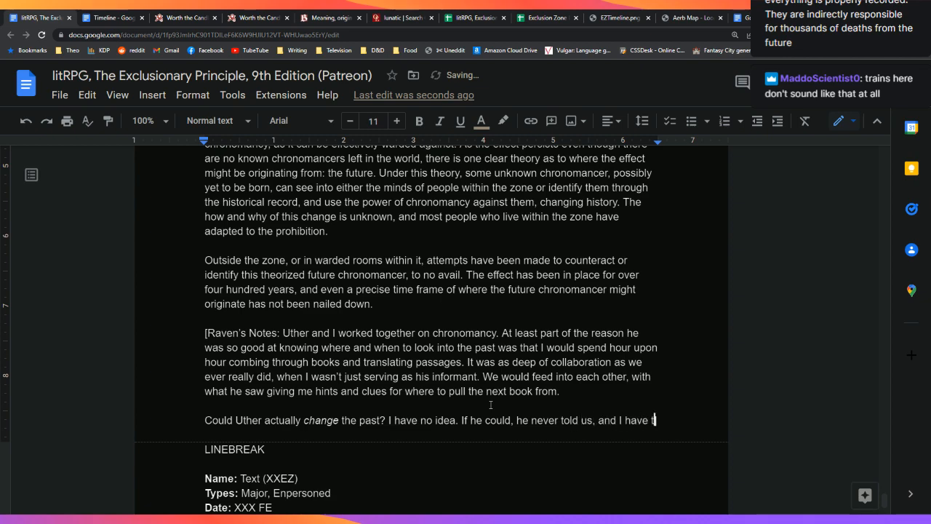
Complete the sentence after "and I have" with "to imagine that it would be a difficult thing to accomplish."
type("o imagine that it would be a difficult thing to accomplis")
key("BackSpace")
key("BackSpace")
key("BackSpace")
key("BackSpace")
key("BackSpace")
key("BackSpace")
key("BackSpace")
type("complish.")
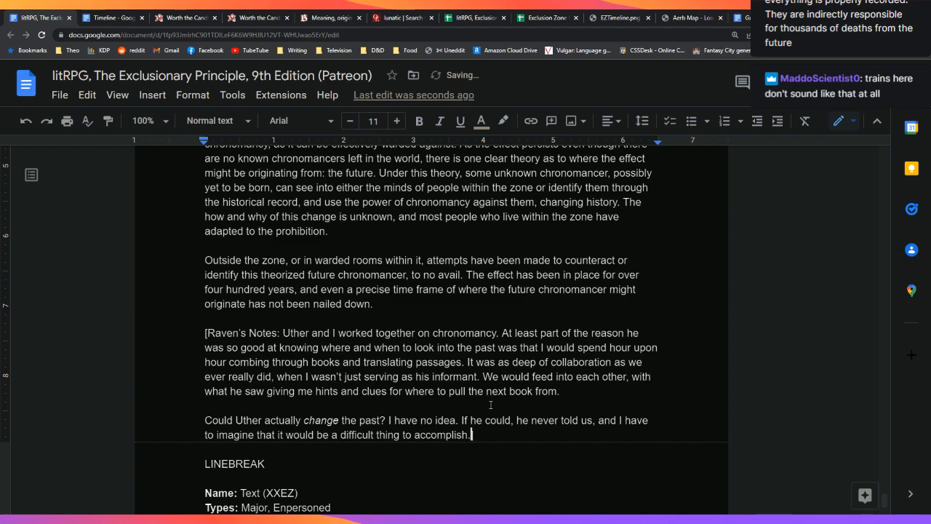
Add "There seems like so much that he would have changed, if he could have. He claimed to hate time travel in stories,"
type("seems like so")
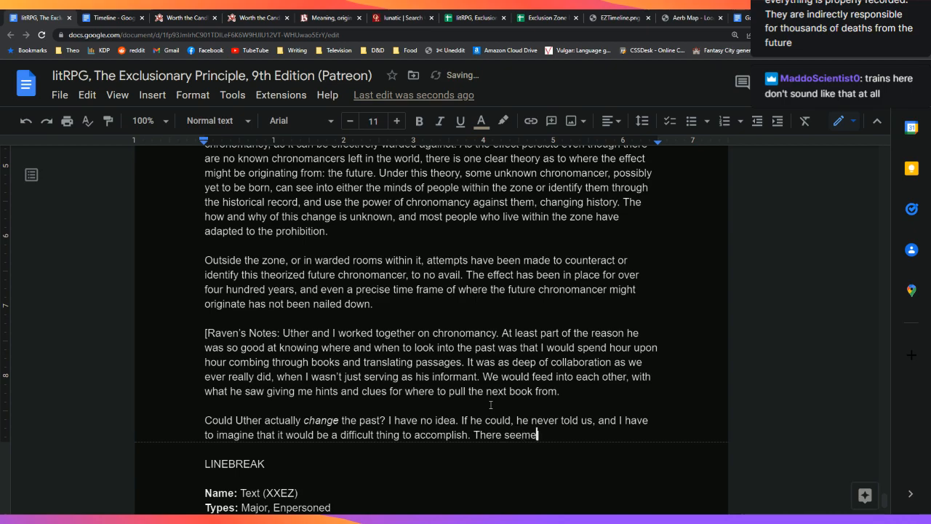
type(" much that he would ")
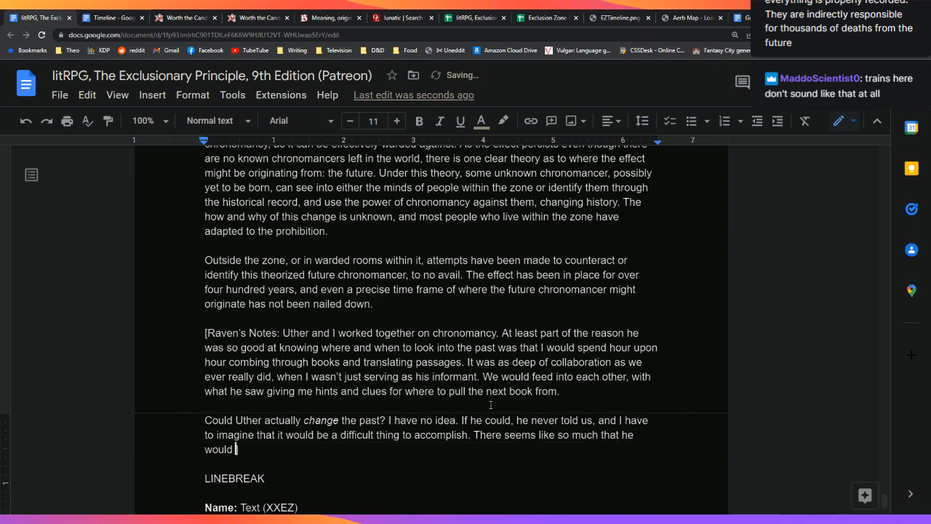
type("have changed, if h")
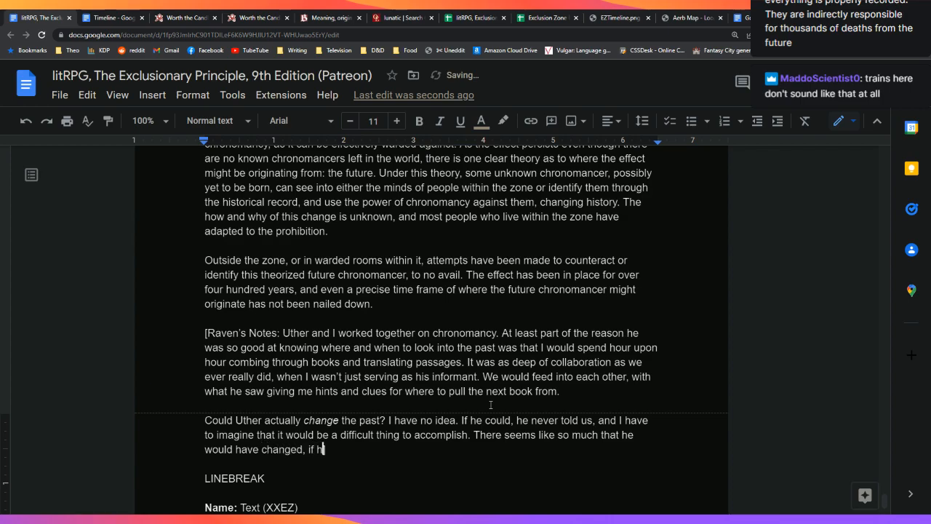
type("e could have]")
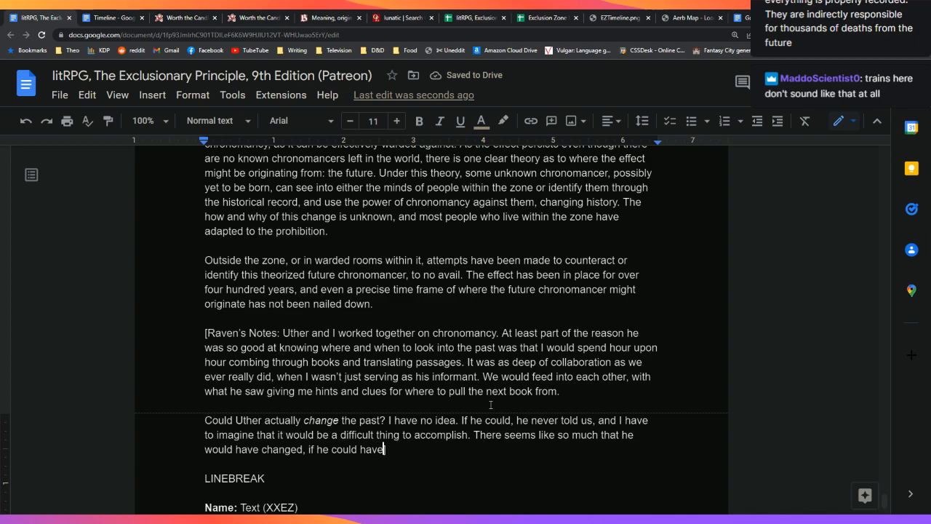
type(". He claimed to hate time travel in stories, ")
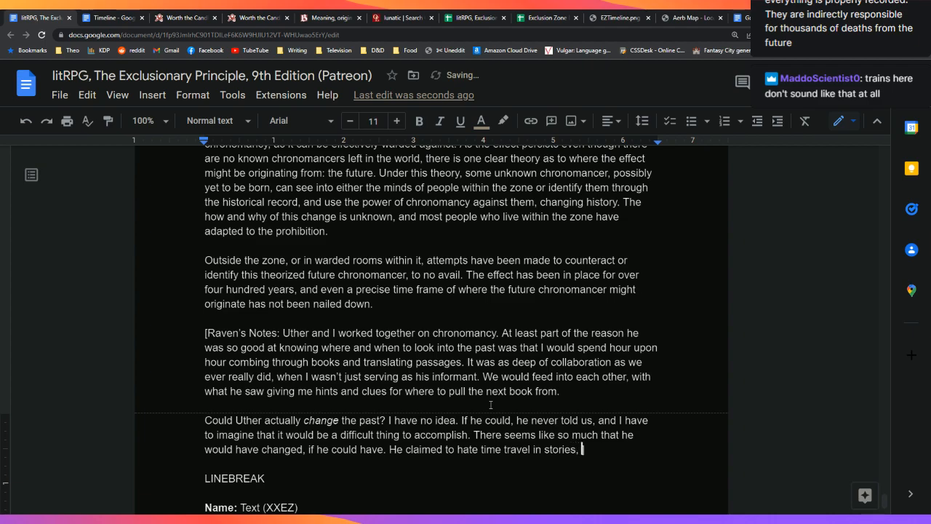
type("but it's possible that he had a bad")
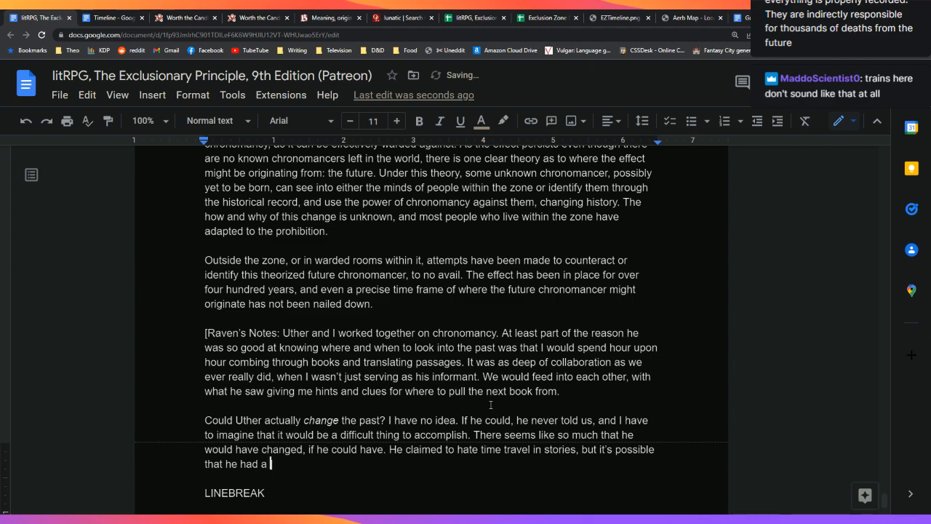
type(" experience ")
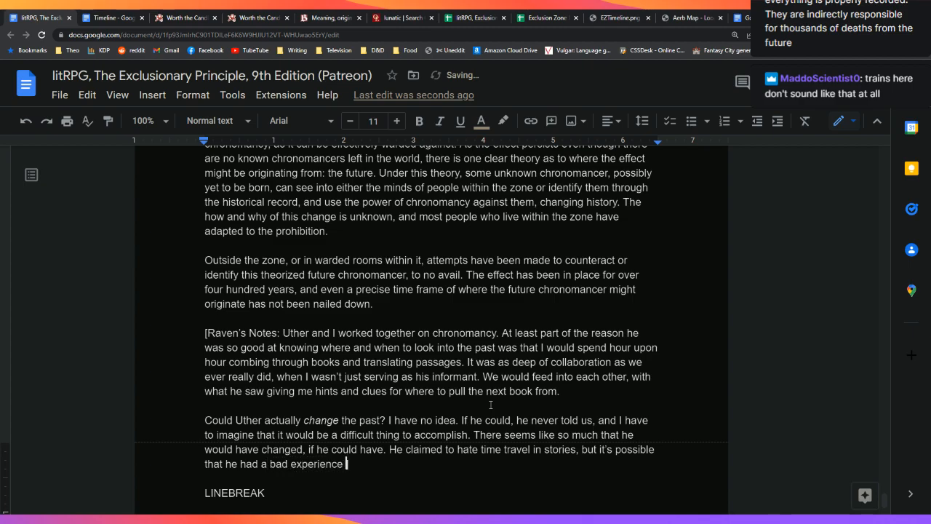
type("with chronomancy")
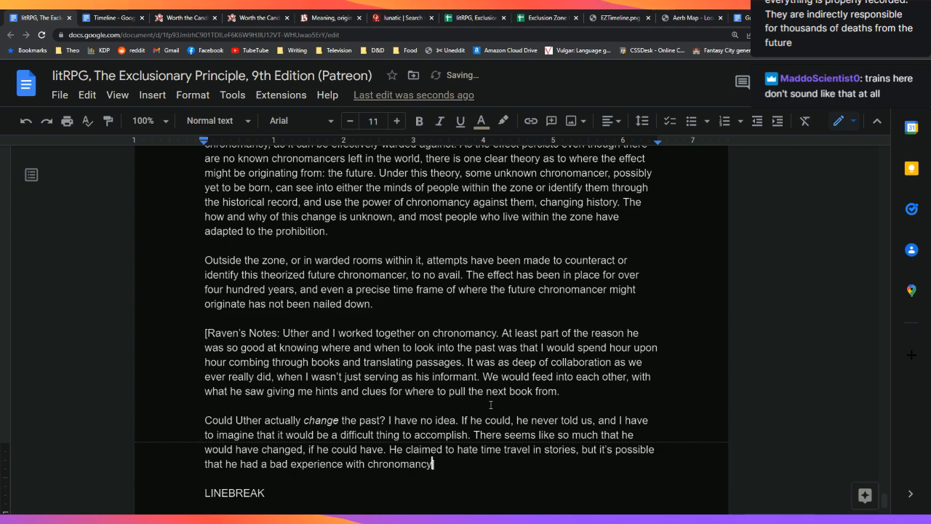
key("BackSpace")
key("BackSpace")
key("BackSpace")
key("BackSpace")
key("BackSpace")
key("BackSpace")
key("BackSpace")
key("BackSpace")
key("BackSpace")
key("BackSpace")
key("BackSpace")
key("BackSpace")
key("BackSpace")
key("BackSpace")
key("BackSpace")
key("BackSpace")
key("BackSpace")
key("BackSpace")
key("BackSpace")
key("BackSpace")
key("BackSpace")
key("BackSpace")
key("BackSpace")
key("BackSpace")
key("BackSpace")
key("BackSpace")
key("BackSpace")
key("BackSpace")
key("BackSpace")
key("BackSpace")
key("BackSpace")
key("BackSpace")
key("BackSpace")
key("BackSpace")
key("BackSpace")
key("BackSpace")
key("BackSpace")
key("BackSpace")
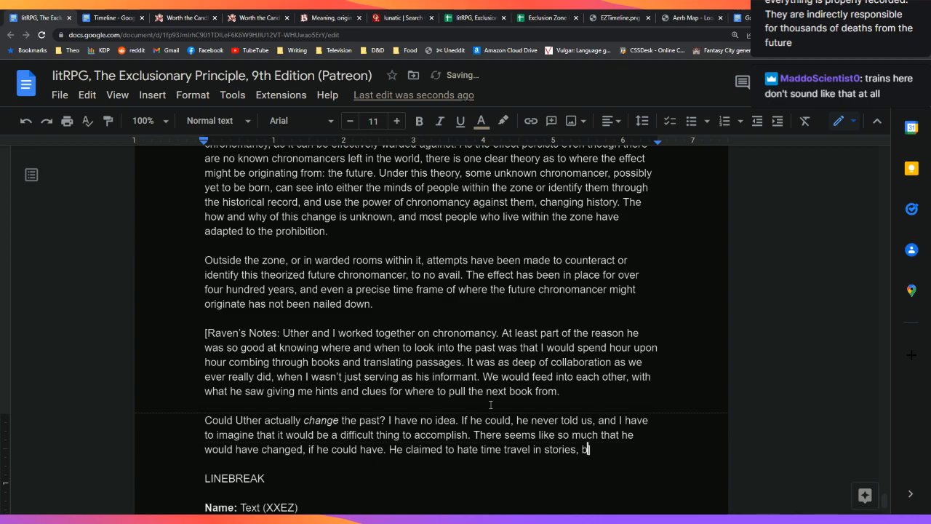
End the last sentence of Raven's Notes with a period after "time travel in stories", before the closing bracket
key("BackSpace")
type(".]")
Check the word count of the whole Knotted Noose (KNEZ) entry, from its Name line through the end of Raven's Notes
key("Down")
key("Left")
key("shift+Up")
key("shift+Up")
key("shift+Up")
key("shift+Up")
key("shift+Up")
key("shift+Up")
key("shift+Up")
key("shift+Up")
key("shift+Up")
key("shift+Up")
key("shift+Up")
key("shift+Up")
key("shift+Up")
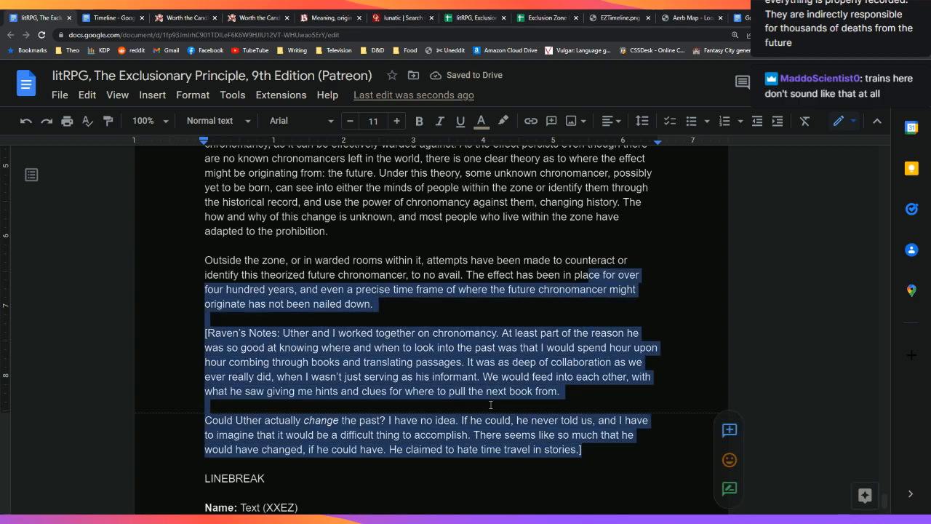
key("shift+Up")
key("shift+Up")
key("shift+Up")
key("shift+Up")
key("shift+Up")
key("shift+Up")
key("shift+Up")
key("shift+Up")
key("shift+Up")
key("shift+Up")
key("shift+Up")
key("shift+Up")
key("shift+Up")
key("shift+Up")
key("shift+Up")
key("shift+Up")
key("shift+Up")
key("shift+Up")
key("shift+Up")
key("shift+Up")
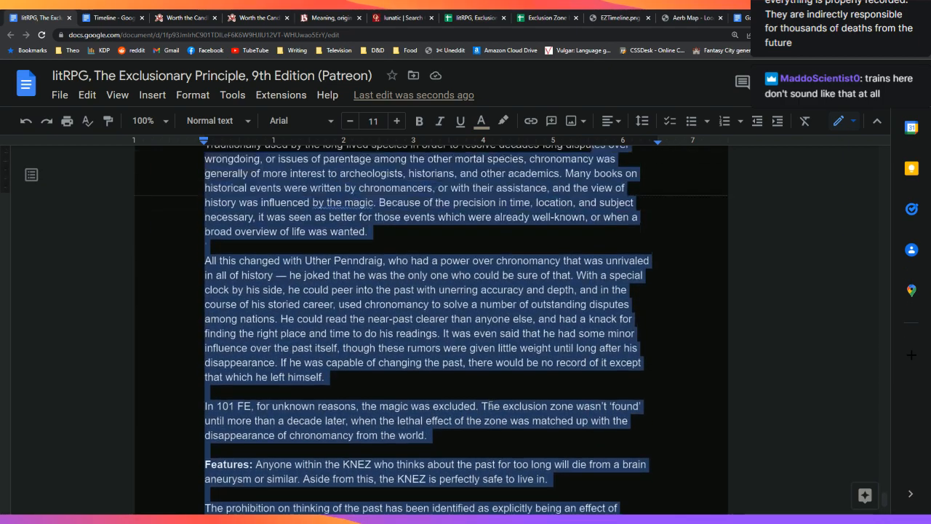
key("shift+Up")
key("shift+Up")
key("shift+Up")
key("shift+Up")
key("shift+Up")
key("shift+Up")
key("shift+Up")
key("shift+Up")
key("shift+Up")
key("shift+Up")
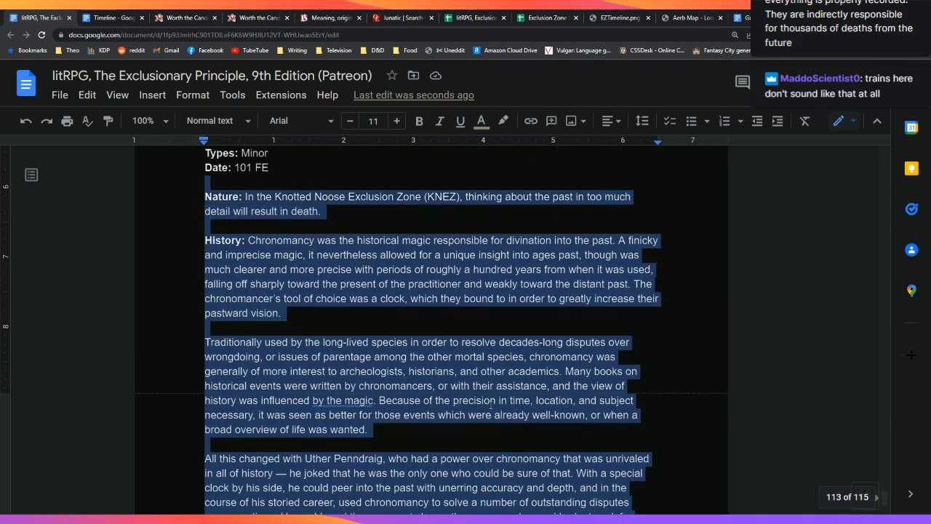
key("shift+Up")
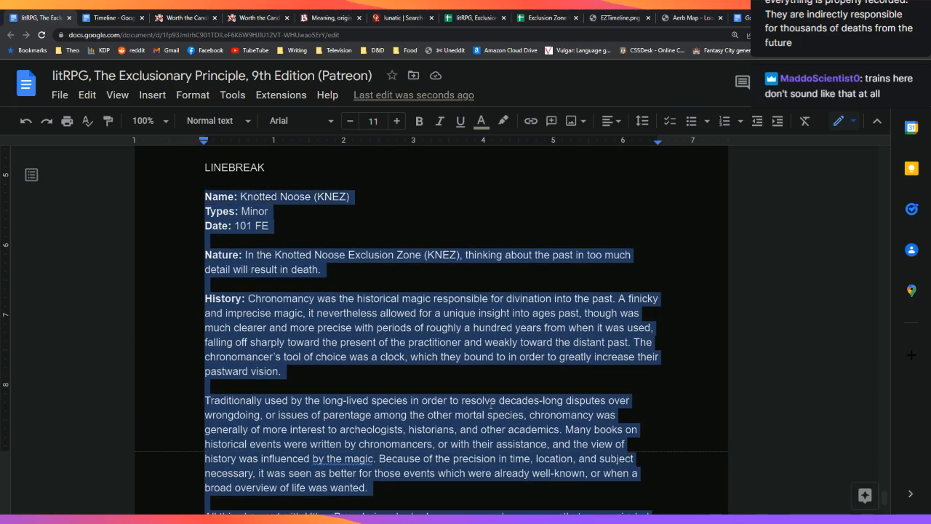
key("ctrl+shift+c")
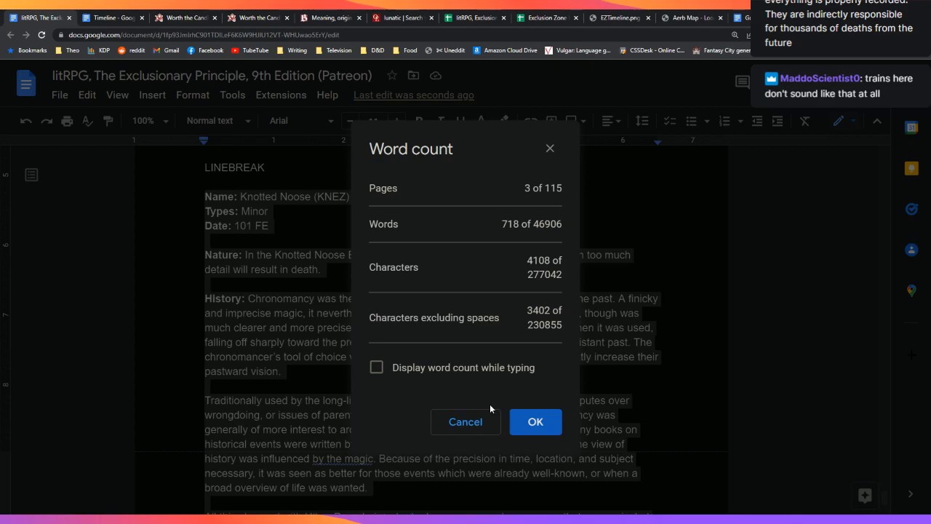
left_click(551, 427)
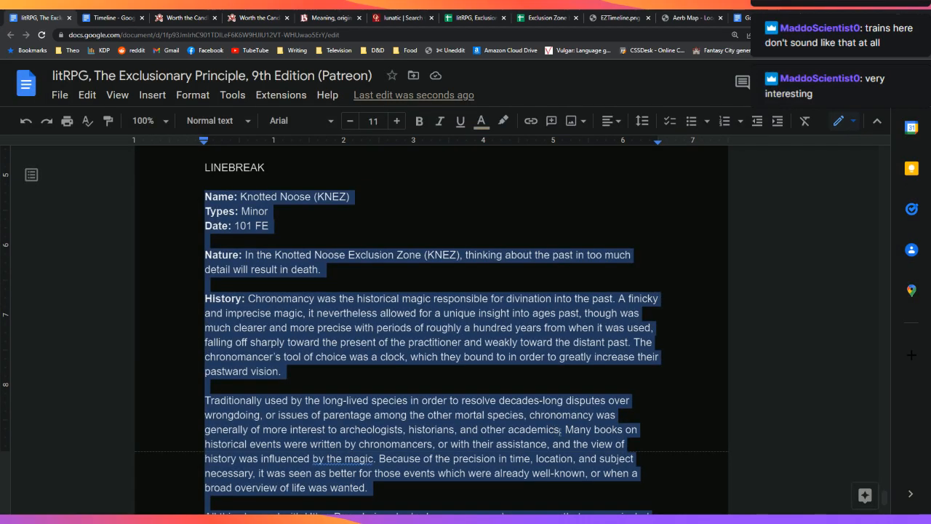
Reread the end of the KNEZ entry, covering the future chronomancer theory and Raven's Notes
left_click(544, 368)
scroll(550, 374, "down", 8)
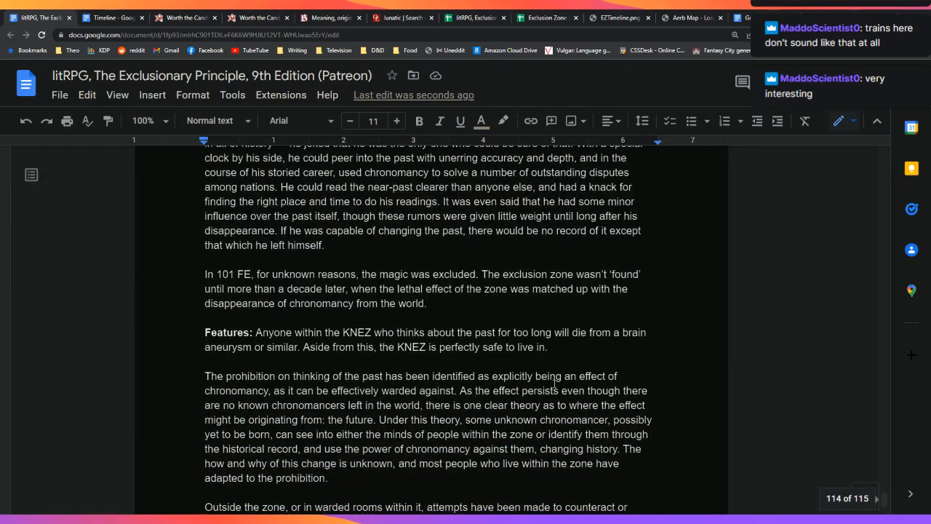
scroll(554, 383, "down", 4)
scroll(554, 383, "up", 5)
scroll(554, 383, "down", 2)
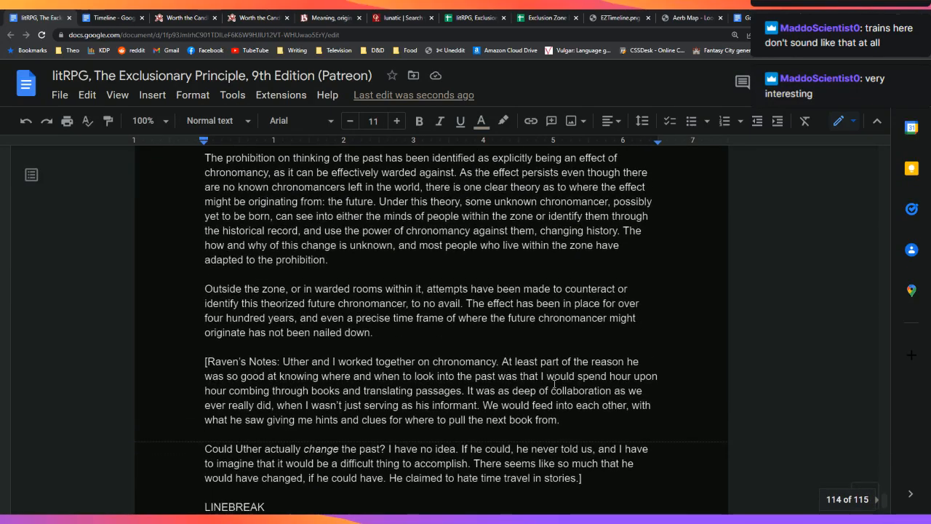
scroll(554, 383, "up", 1)
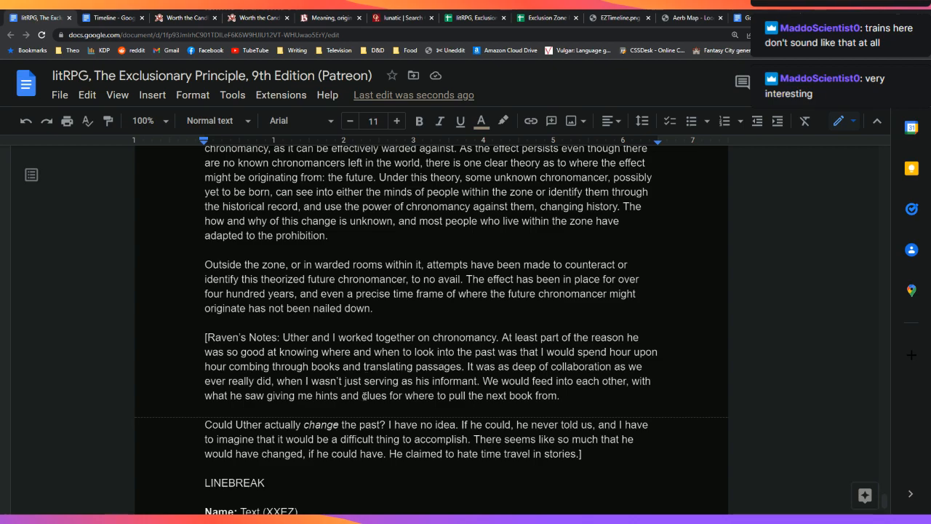
left_click(624, 457)
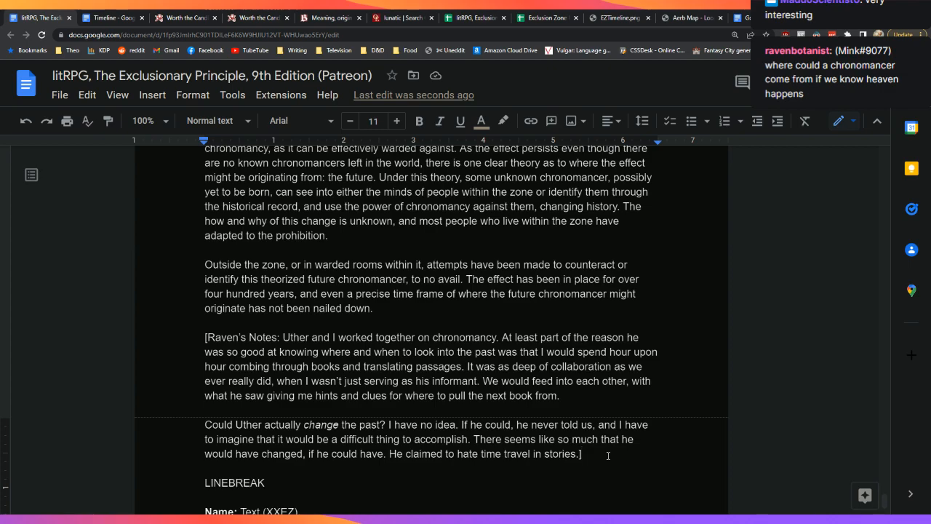
scroll(604, 447, "up", 1)
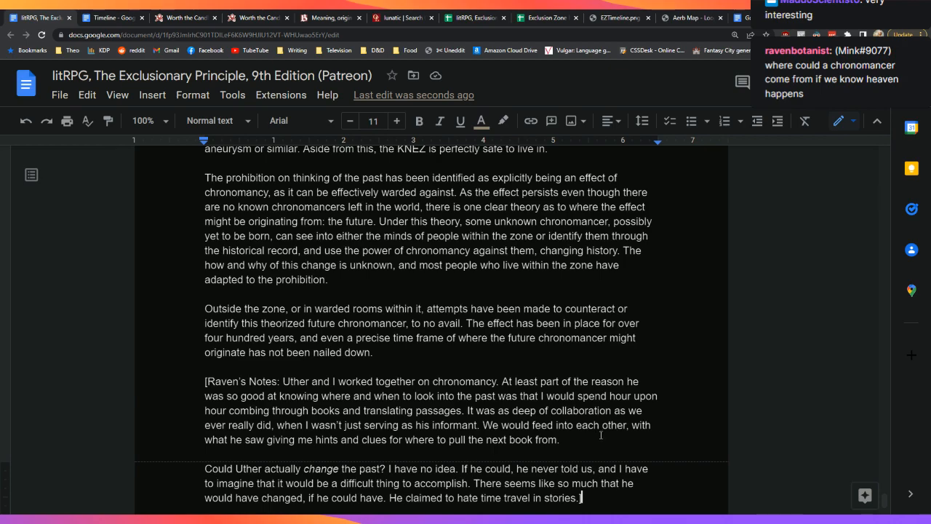
left_click(580, 374)
left_click(582, 370)
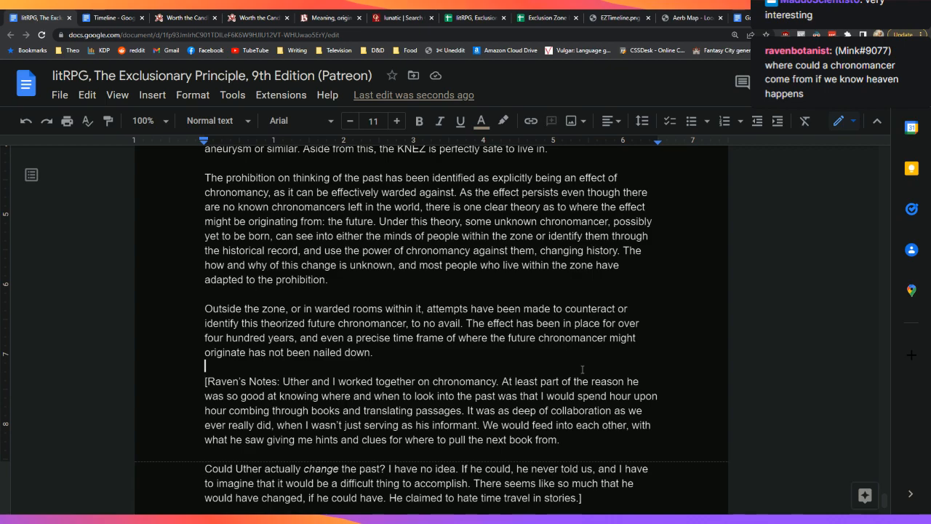
key("Left")
key("Right")
key("Right")
key("Left")
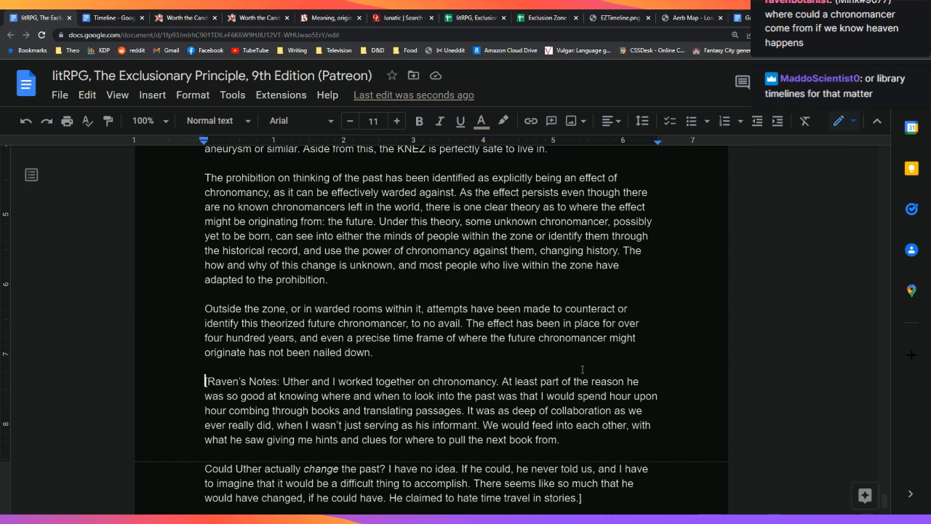
key("Right")
key("Left")
key("Right")
Review the Features section of the KNEZ entry, from the 101 FE exclusion paragraph to the chronomancy prohibition paragraph
key("Up")
key("Up")
key("Up")
key("Up")
key("Up")
key("Up")
key("Up")
key("Up")
key("Up")
key("Up")
key("Up")
key("Up")
key("Up")
key("Up")
key("Up")
key("Up")
key("Up")
key("Up")
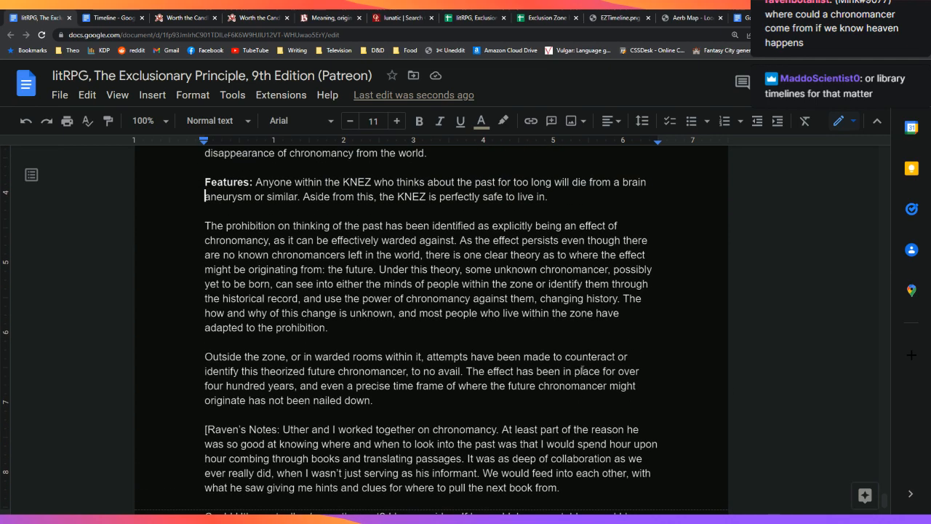
key("Up")
key("Up")
key("Up")
key("Up")
key("Up")
key("Up")
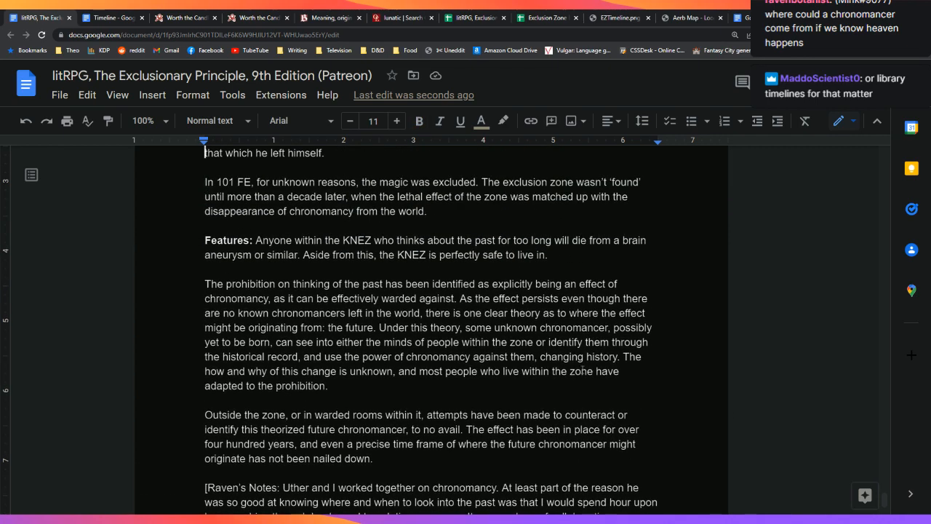
key("Down")
key("Down")
key("Down")
key("Down")
key("Down")
key("Down")
key("Down")
key("Down")
key("Down")
key("Down")
key("Down")
key("Down")
key("Down")
key("Down")
key("Down")
key("Down")
key("Down")
key("Down")
key("Down")
key("Down")
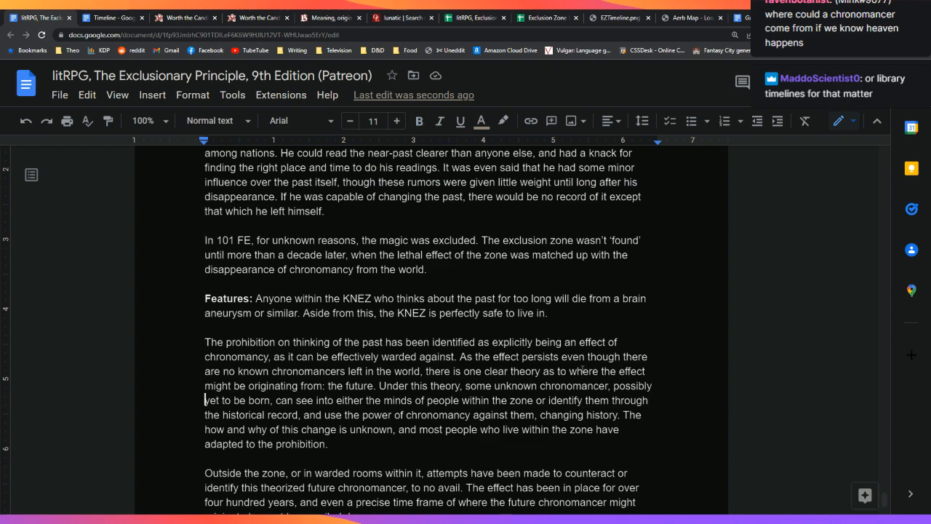
key("Up")
key("Left")
key("Right")
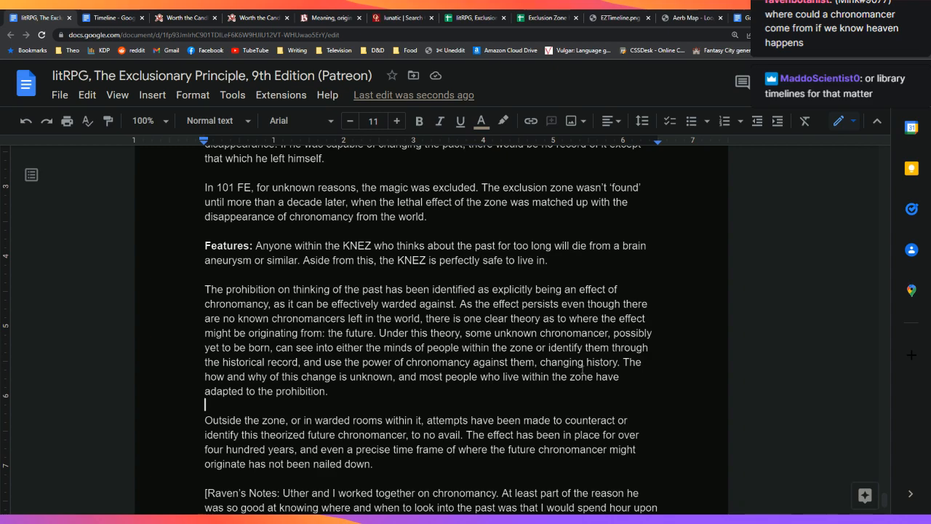
key("Left")
key("Right")
key("Left")
key("Right")
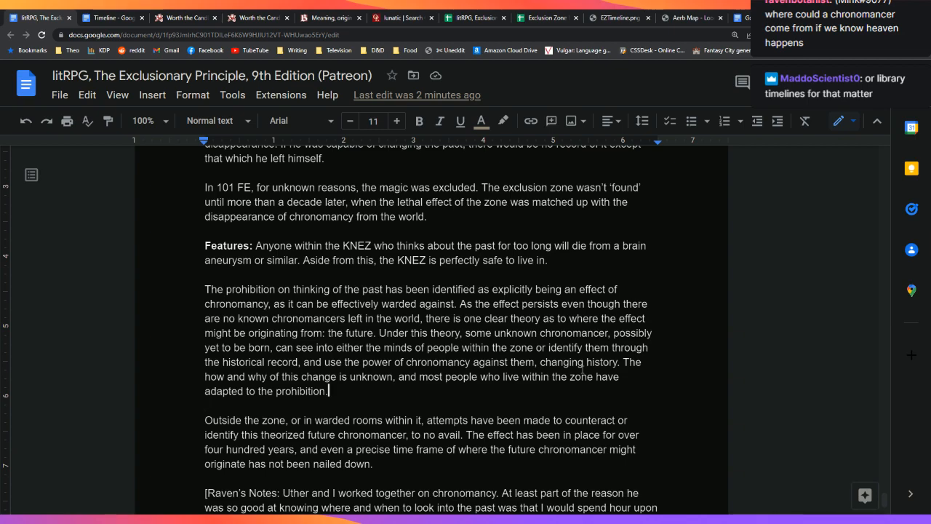
Review the KNEZ entry backwards from the Features section through the Uther Penndraig paragraph to the traditional uses of chronomancy
key("Up")
key("Up")
key("Up")
key("Up")
key("Up")
key("Up")
key("Up")
key("Up")
key("Up")
key("Left")
key("Up")
key("Up")
key("Up")
key("Up")
key("Up")
key("Up")
key("Up")
key("Up")
key("Up")
key("Up")
key("Up")
key("Up")
key("Up")
key("Up")
key("Up")
key("Up")
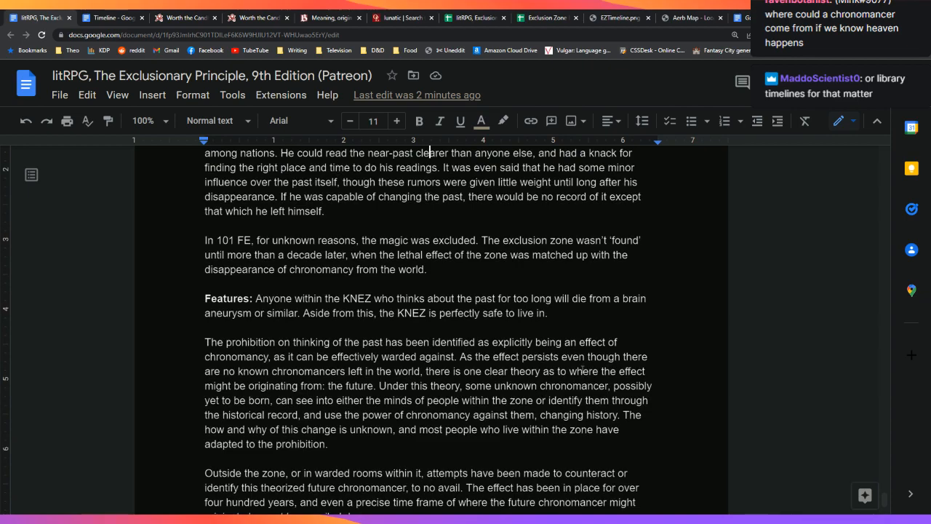
key("Up")
key("Up")
key("Up")
key("Up")
key("Up")
key("Up")
key("Up")
key("Up")
key("Up")
key("Up")
key("Up")
key("Up")
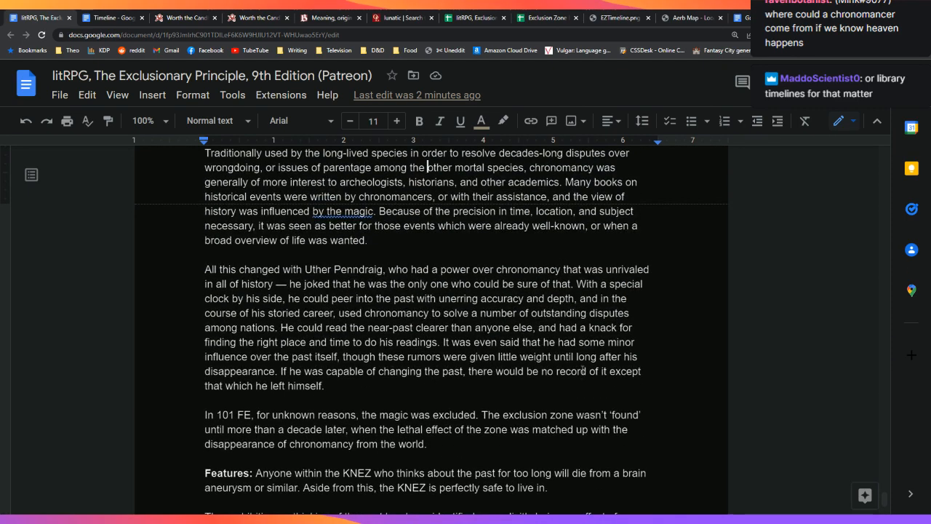
Start a new paragraph after the end of Raven's Notes, above LINEBREAK, with the opening "[Juniper's Notes: "
key("Down")
key("Down")
key("Down")
key("Down")
key("Down")
key("Down")
key("Down")
key("Down")
key("Down")
key("Down")
key("Down")
key("Down")
key("Down")
key("Down")
key("Down")
key("Down")
key("Down")
key("Down")
key("Down")
key("Down")
key("Down")
key("Up")
key("Up")
key("Up")
key("Up")
key("Up")
key("Up")
key("Up")
key("Up")
key("Up")
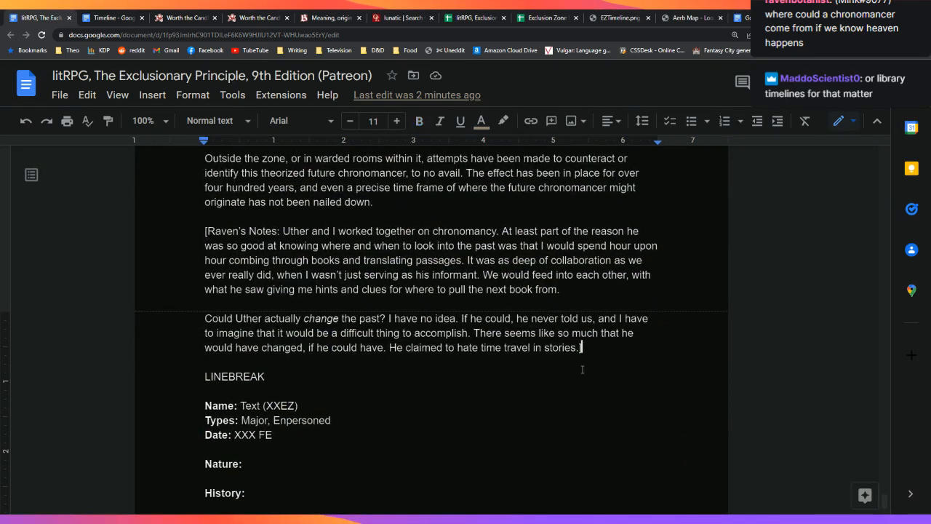
key("Return")
key("Return")
type("[Juniper's Not")
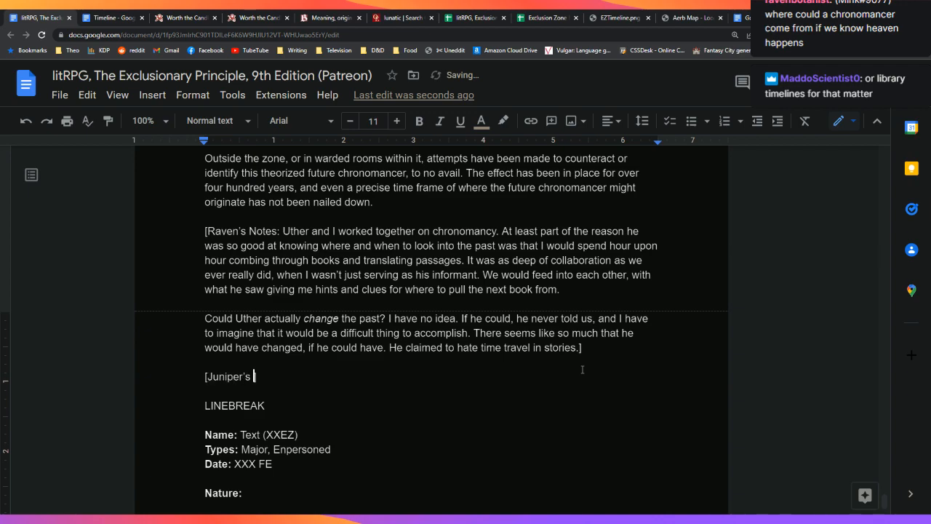
type("es: ")
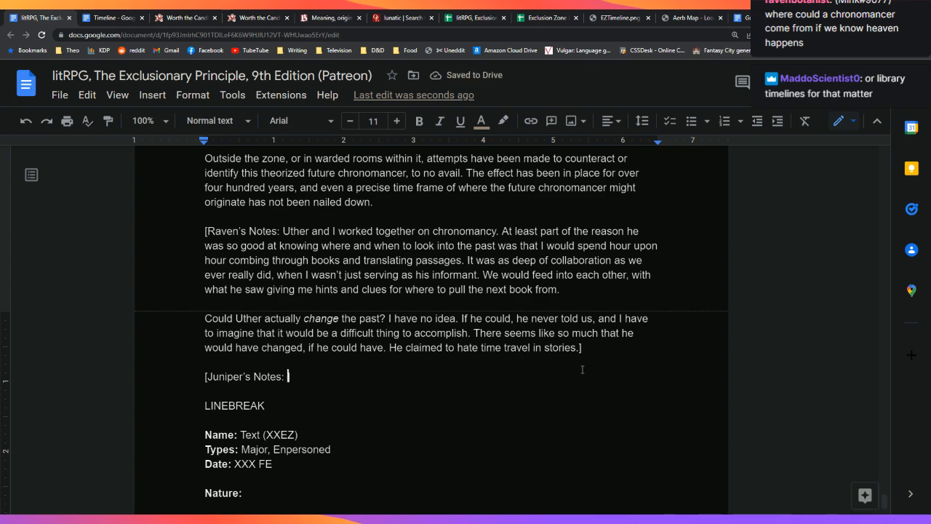
Open Juniper's Notes with "Time travel is awesome, and also sucks." and begin the following sentence with "It's"
type("Ti")
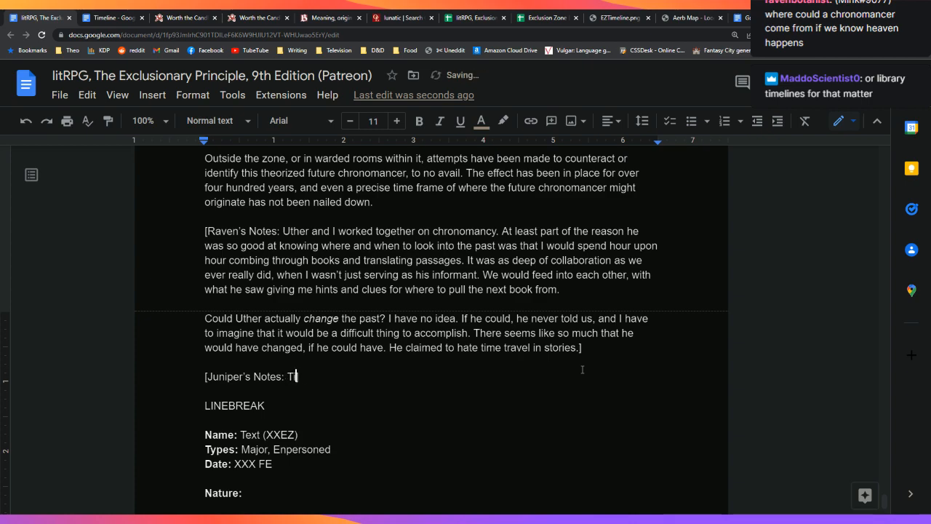
type("me travel is aw")
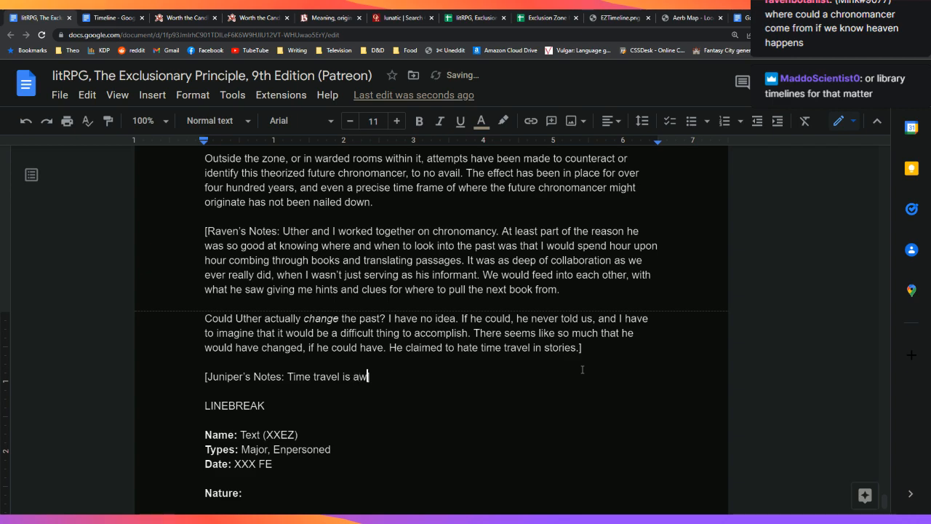
type("esome, and als")
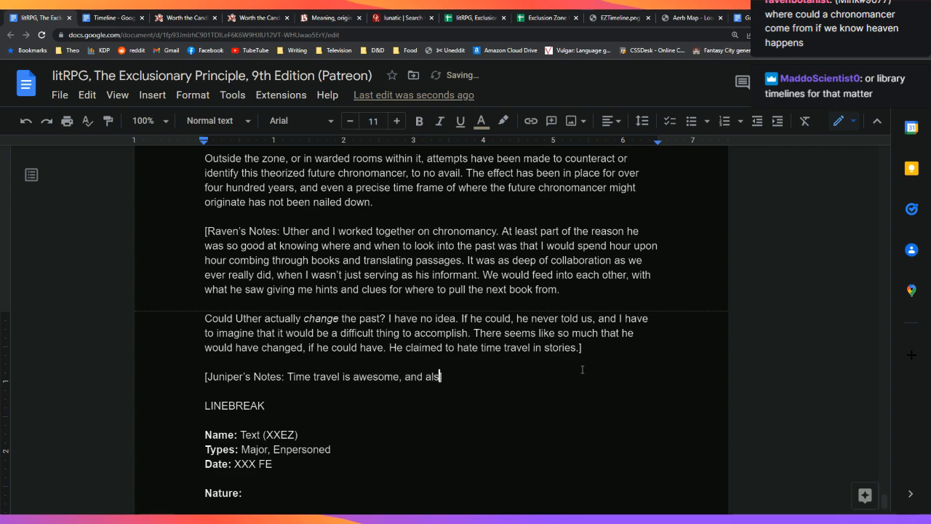
type("o sucks. It's awa")
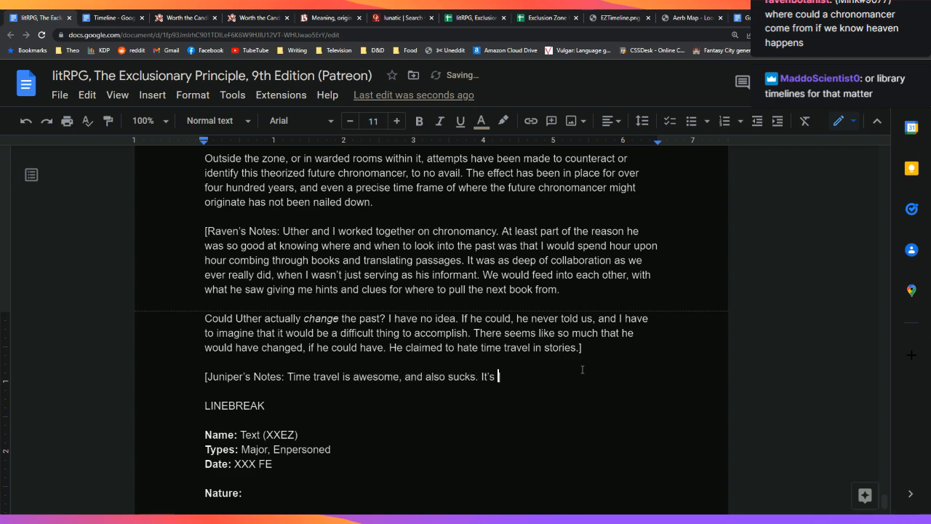
Continue the second sentence of Juniper's Notes as "It's awesome because you get to dive straight into the past"
key("BackSpace")
type("esome because you get")
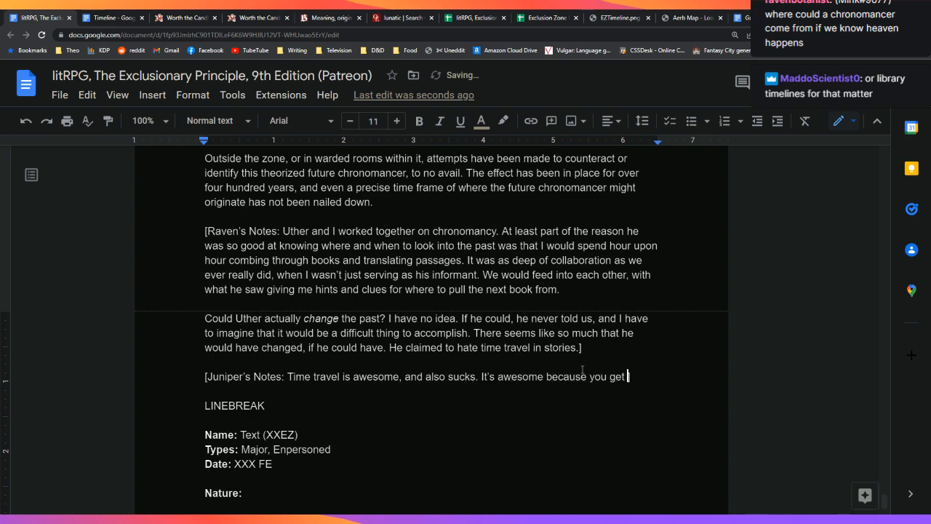
key("BackSpace")
key("BackSpace")
key("BackSpace")
key("BackSpace")
type("get to dive st")
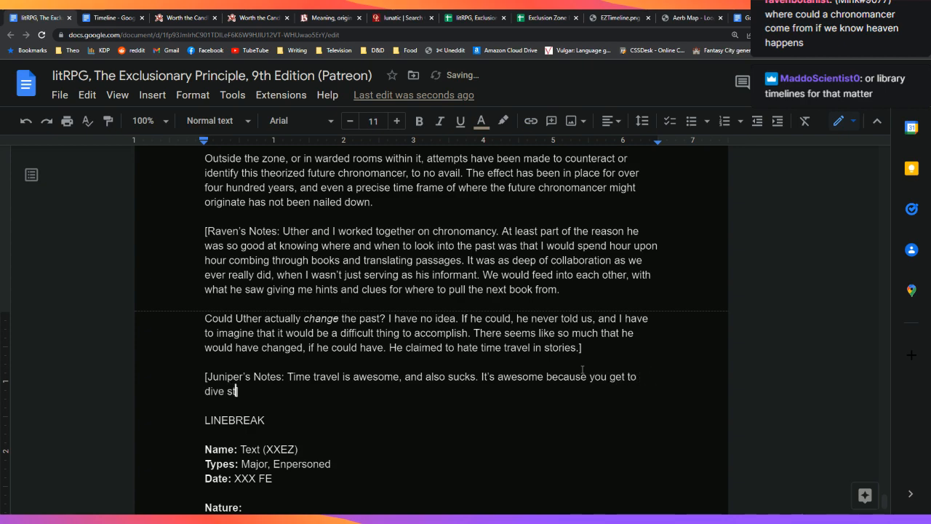
type("raight into the past ")
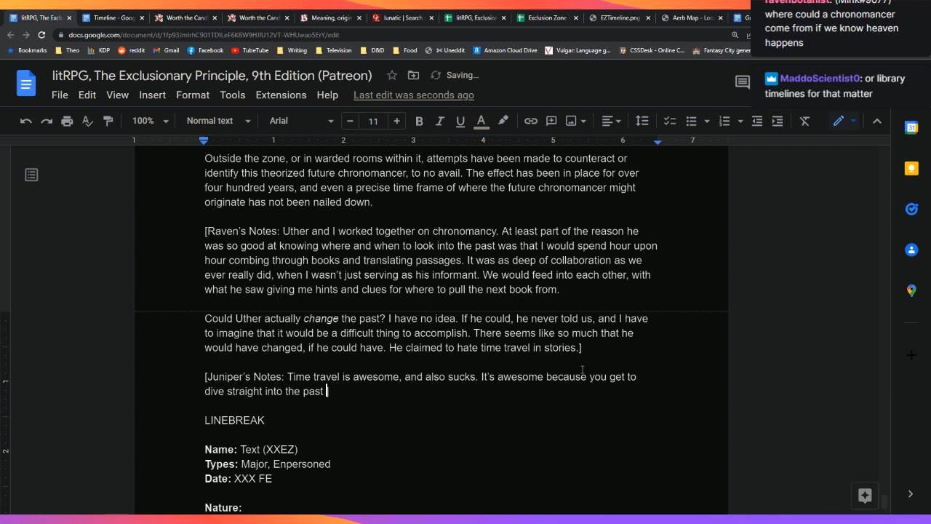
Continue the Juniper's Notes sentence with "and change things around, which is almost like writing fanfic of something that you wrote."
type("and change things ")
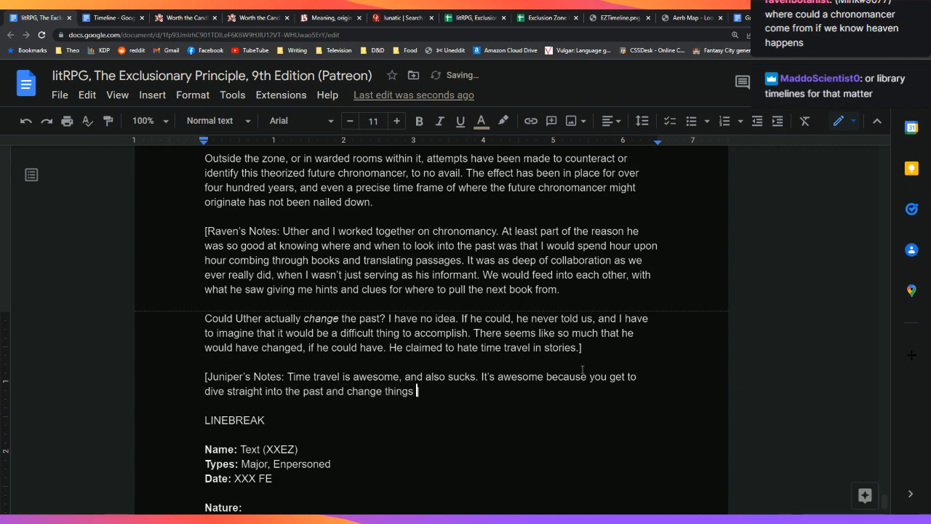
type("around, which")
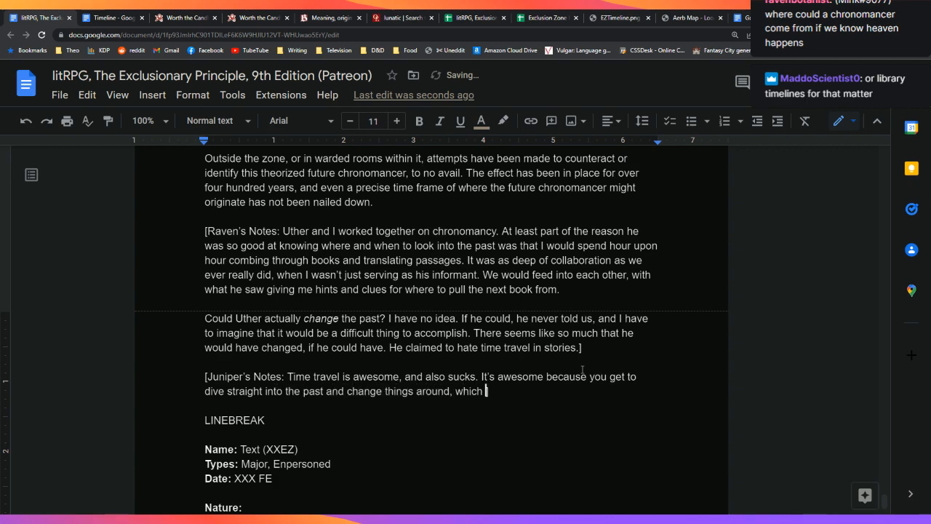
key("BackSpace")
key("BackSpace")
key("BackSpace")
key("BackSpace")
type("ich is almost like w")
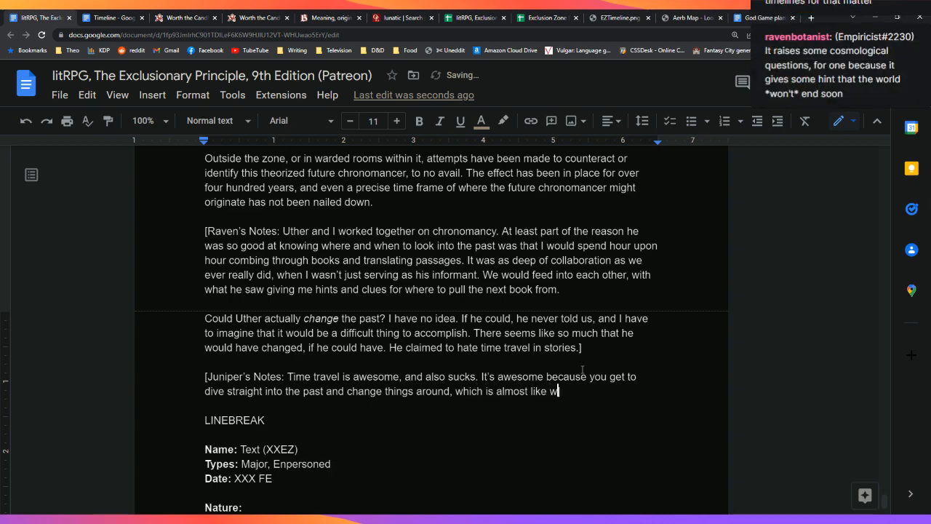
type("riting fanfic of")
type("thing that you kn")
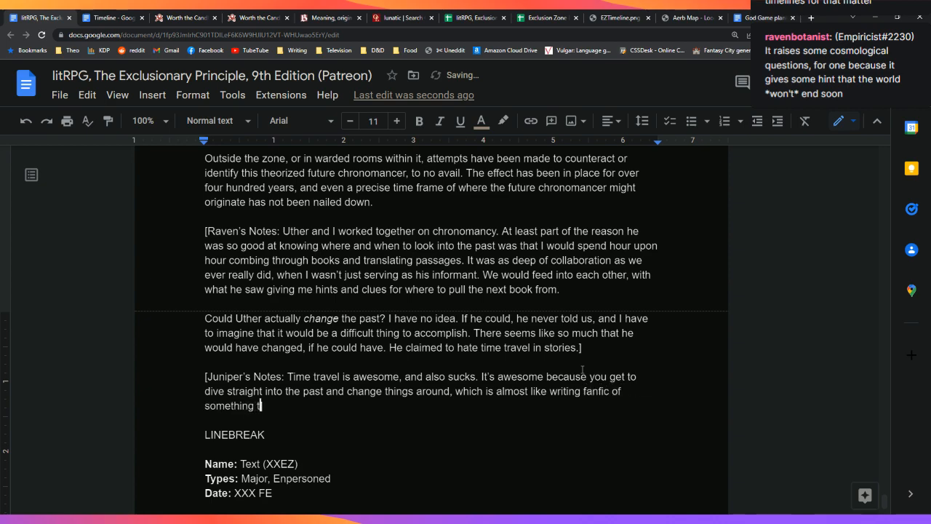
key("BackSpace")
key("BackSpace")
type("wrote. ")
Add "It's terrible because it's really easy to get yourself tied up in knots." to Juniper's Notes, with "really" in italics
type("It's ")
type("te")
type("rrible ")
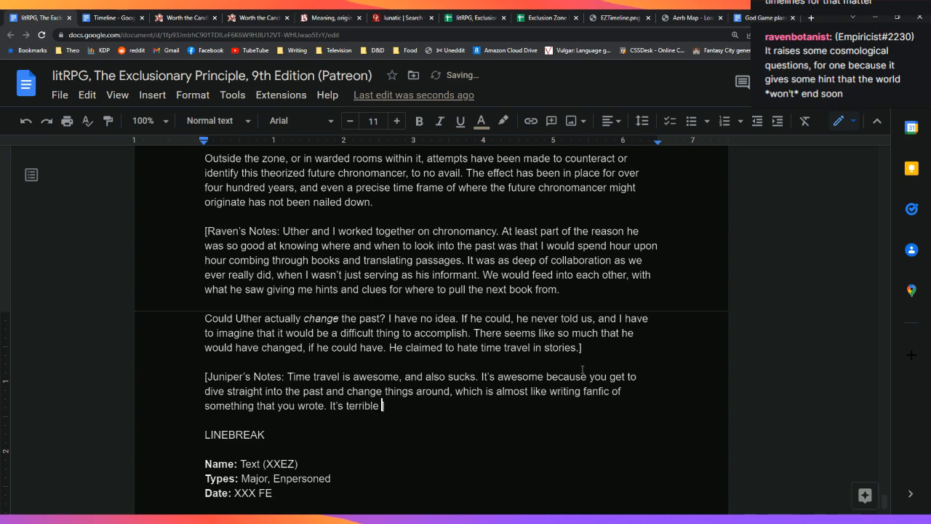
type("because it's really")
key("ctrl+i")
type("easy to get yours")
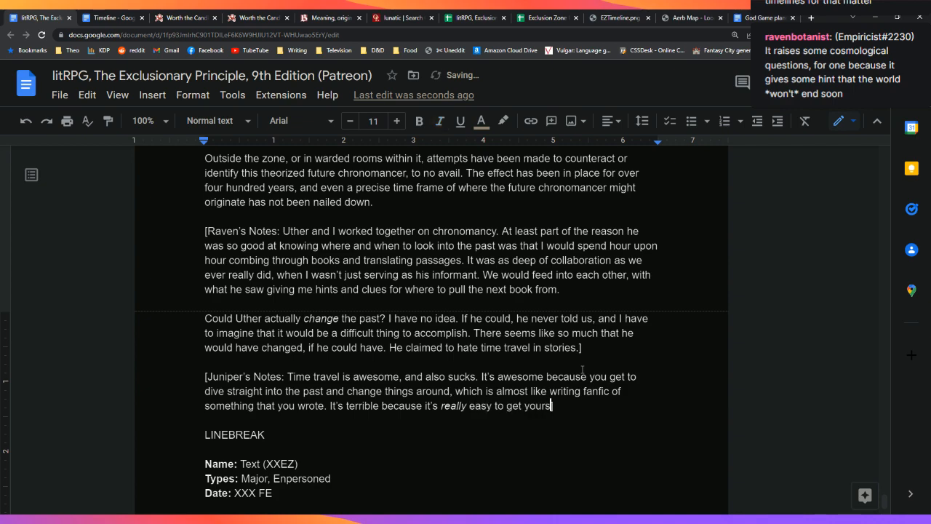
type("elf tied up in")
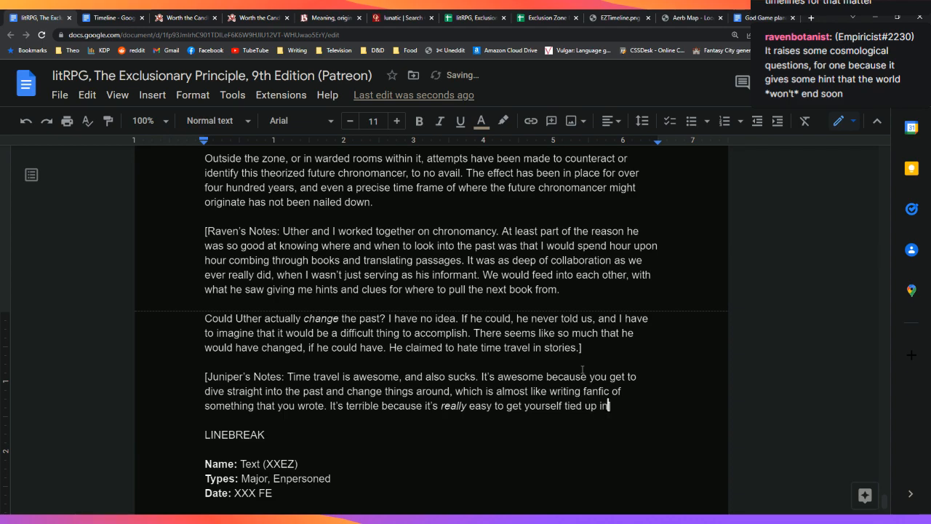
type(" knots. ")
Add the sentence "The name of the zone, 'Knotted Noose', seems to be pointing at that, which I have to admit I chuckled at."
type("The name of th")
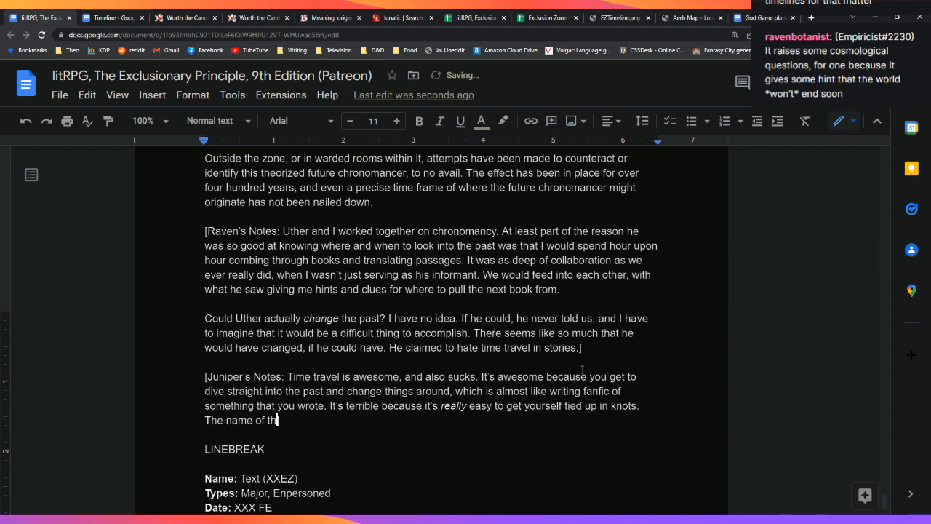
type("e zone, 'Knott")
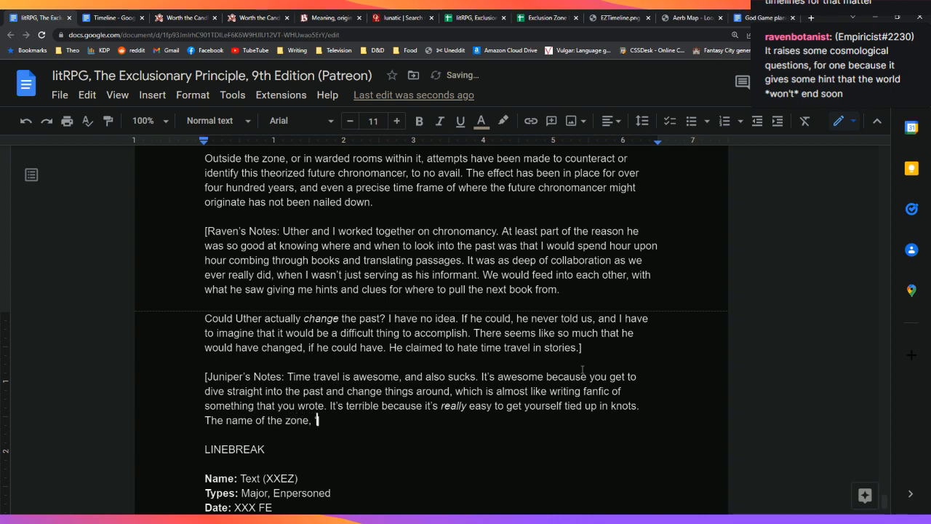
type("ed ")
type("Noose', seems ")
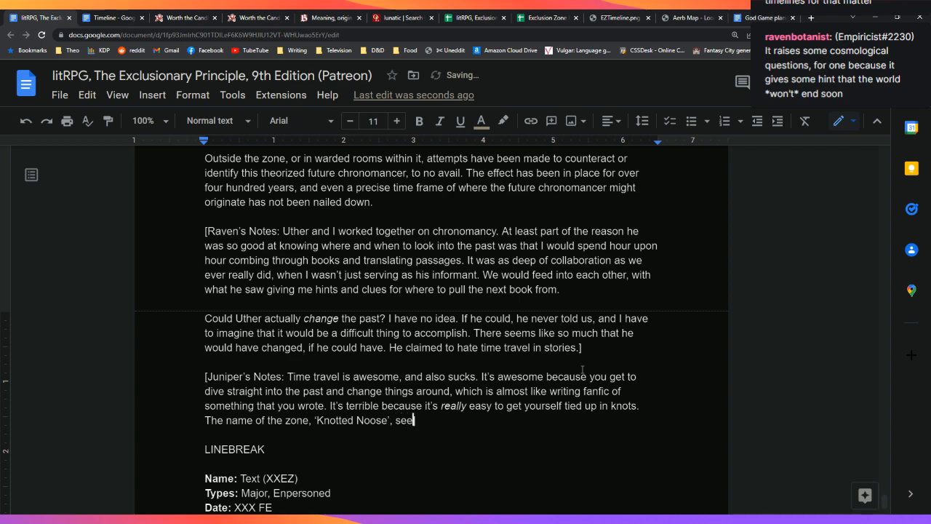
type("to be pointing at tha")
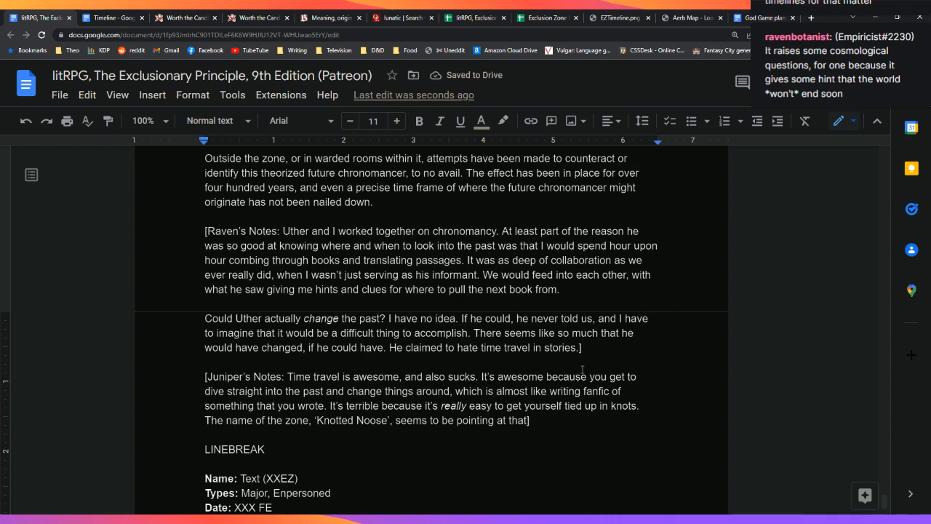
type("t, ")
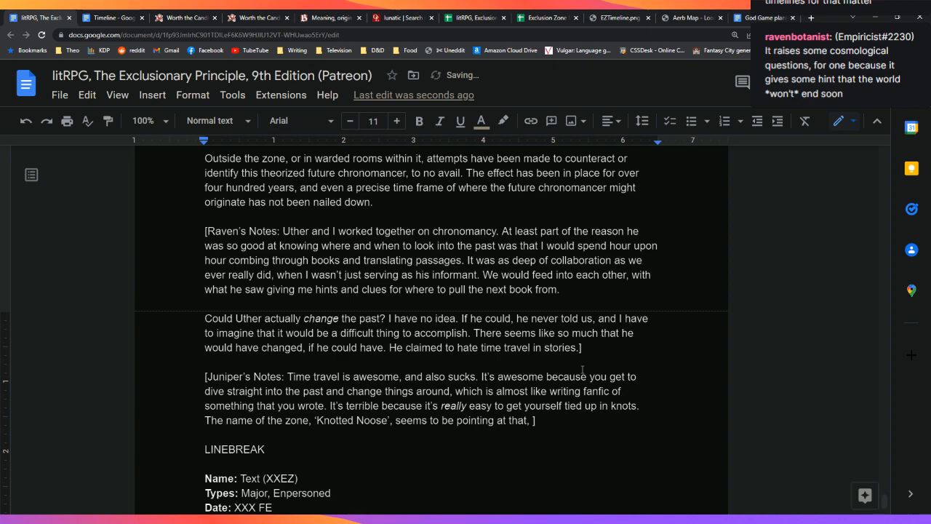
type("which I have to admit I chu")
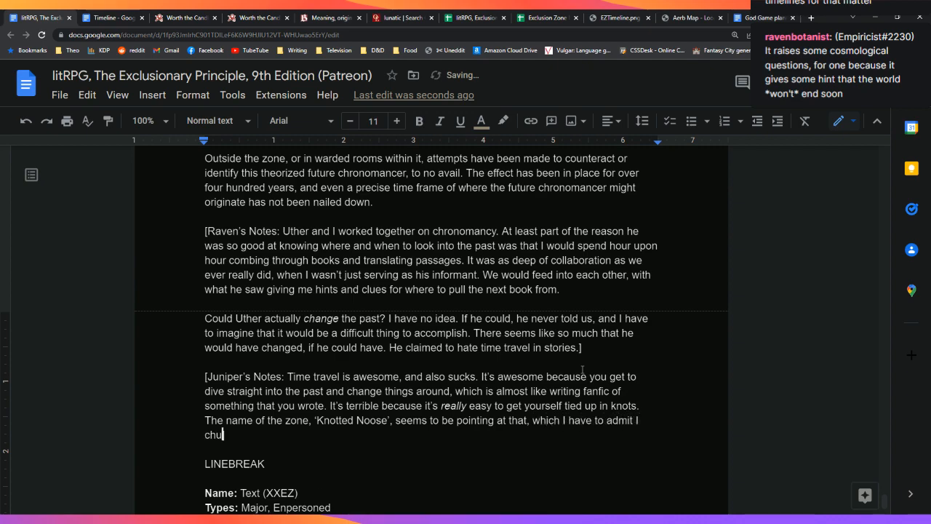
type("ckled at. ")
type("In ")
type("D&D")
key("BackSpace")
key("BackSpace")
key("BackSpace")
key("BackSpace")
key("BackSpace")
key("BackSpace")
key("BackSpace")
type("T")
key("BackSpace")
Add "There are a couple of different models of time travel, and it's really hard to do them in D&D" to Juniper's Notes
type("Th")
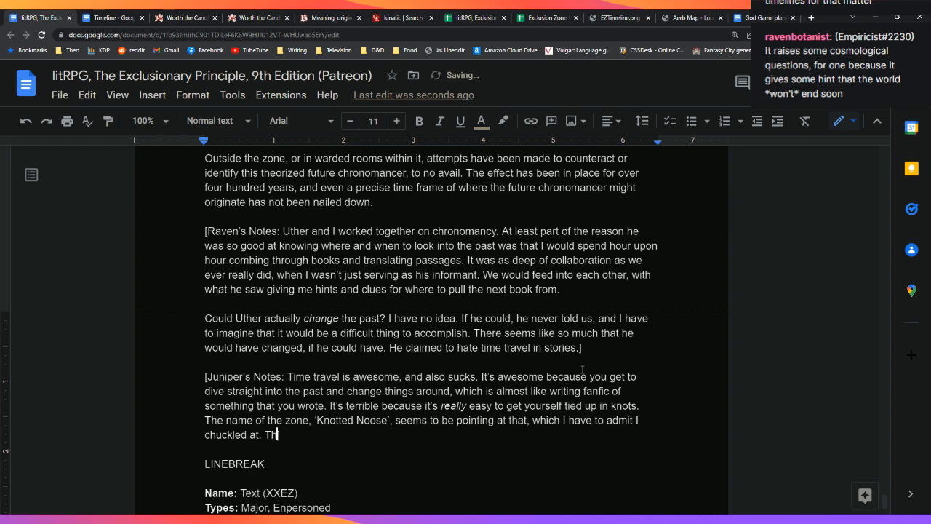
type("ere are a couple of different models")
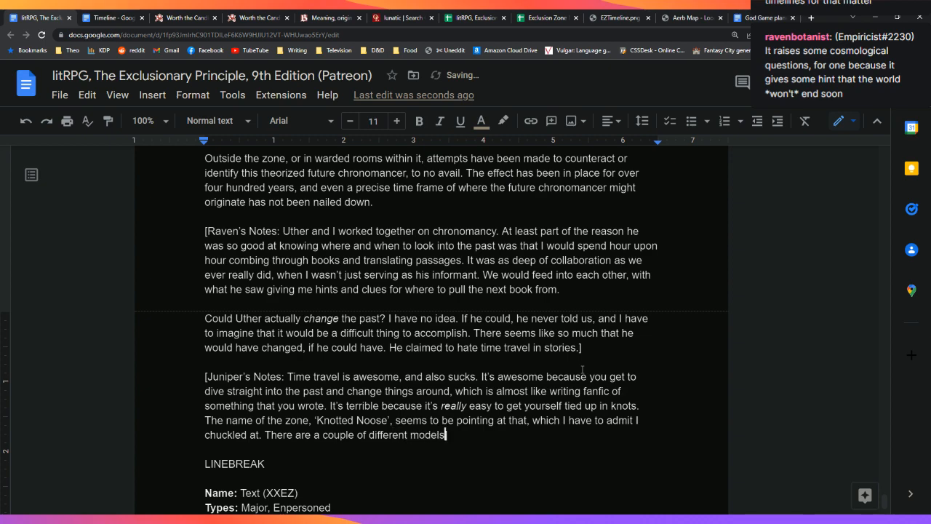
type(" of time travel, a")
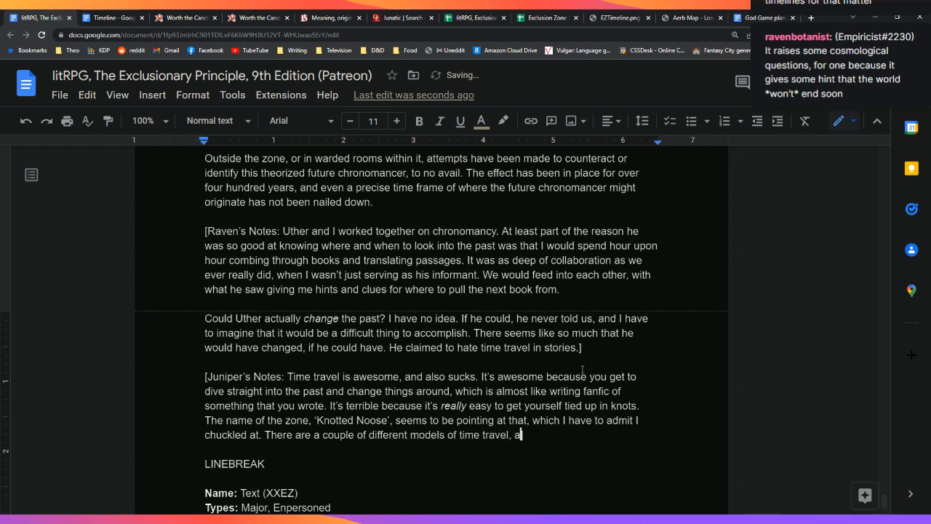
type("nd it's really hard to")
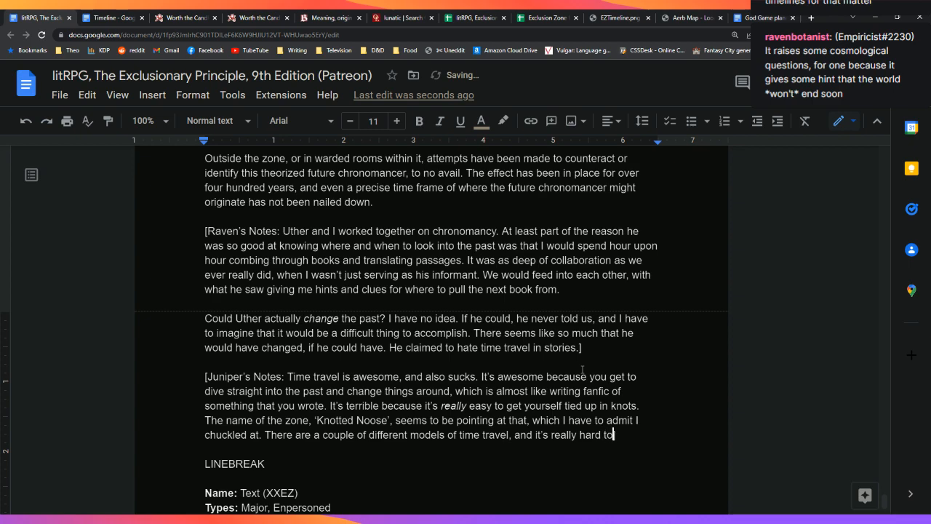
type(" do them in D*D")
key("BackSpace")
key("BackSpace")
key("BackSpace")
type("&D")
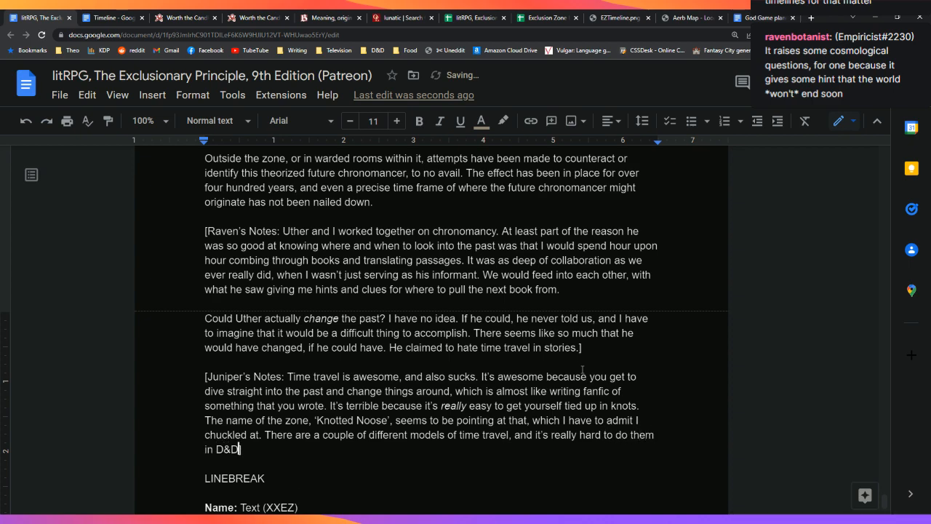
Finish the D&D sentence in Juniper's Notes with ", but I've tried them all, because of course I did."
type(", but I")
type("'ve tried them all")
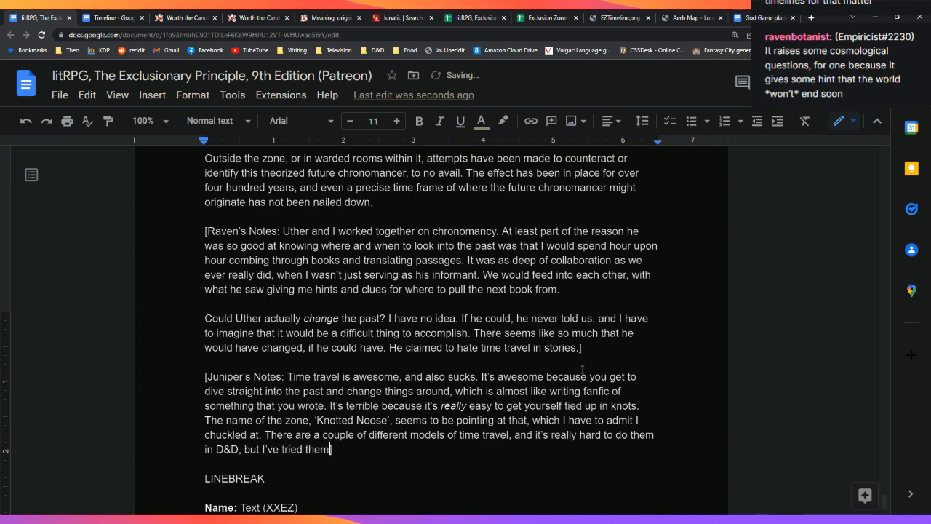
type(", because of co")
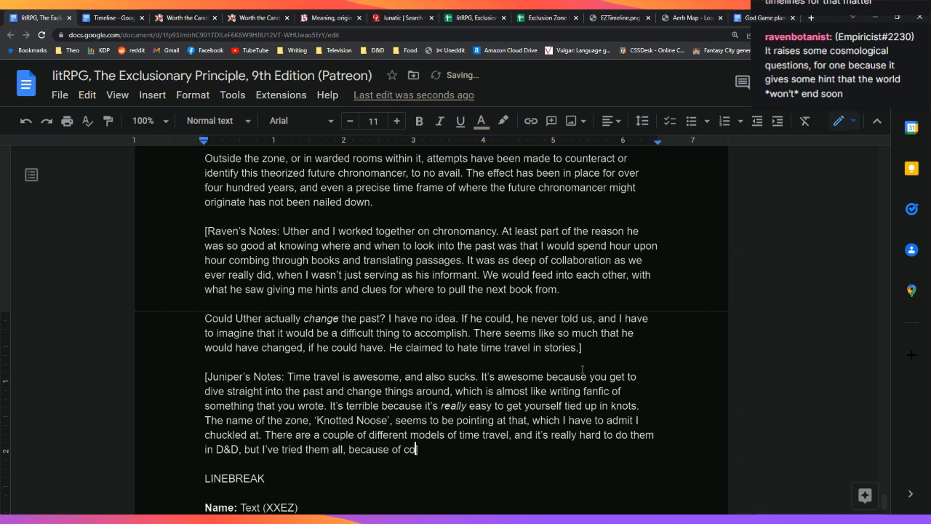
type("urse I did. ]")
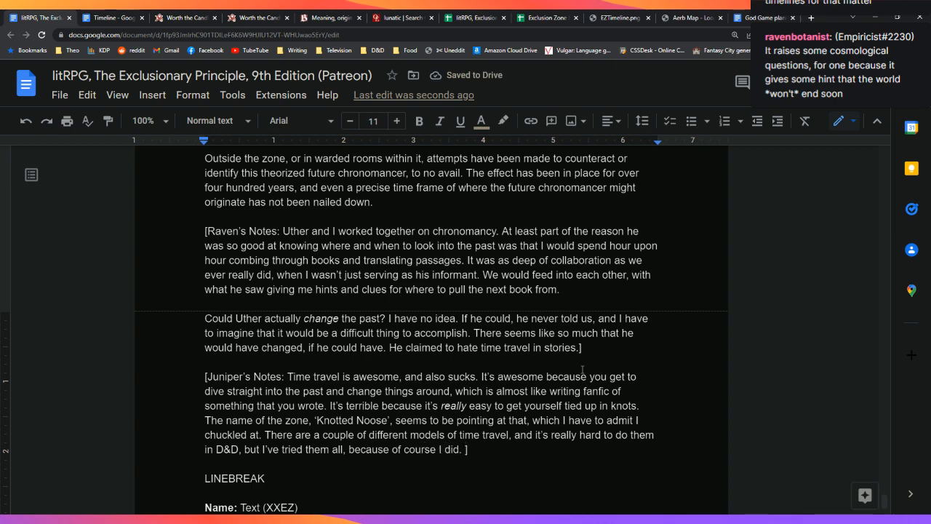
key("BackSpace")
Begin the next sentence of Juniper's Notes with "Diverging timelines is easy, but you've got to add stakes to it"
type("Diverging time")
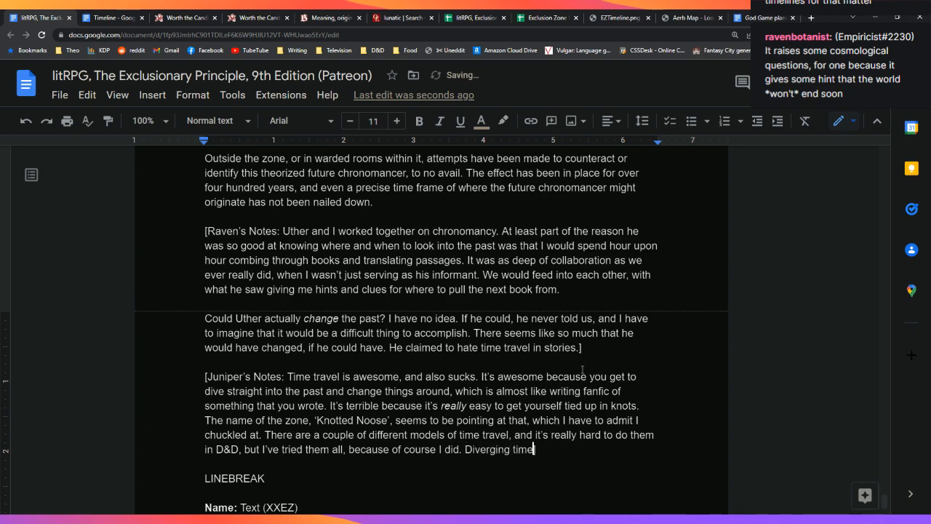
type("lines is easy, but it makes things")
key("BackSpace")
key("BackSpace")
key("BackSpace")
key("BackSpace")
key("BackSpace")
key("BackSpace")
key("BackSpace")
key("BackSpace")
key("BackSpace")
key("BackSpace")
key("BackSpace")
key("BackSpace")
key("BackSpace")
key("BackSpace")
key("BackSpace")
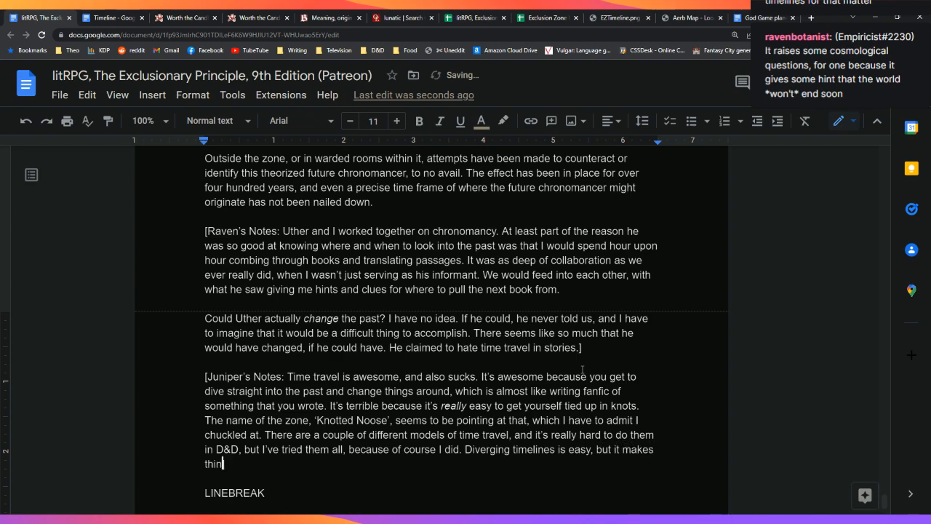
type("you're")
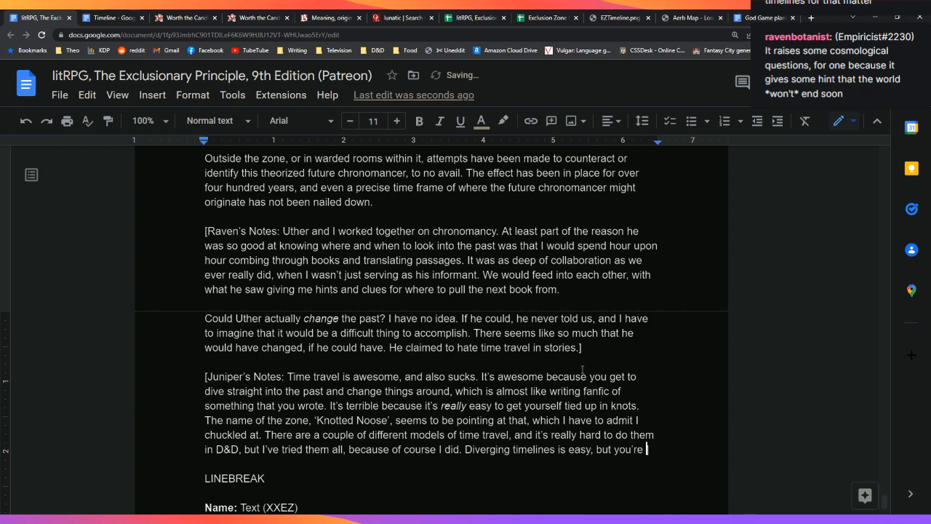
type("ve got to add stakes to i")
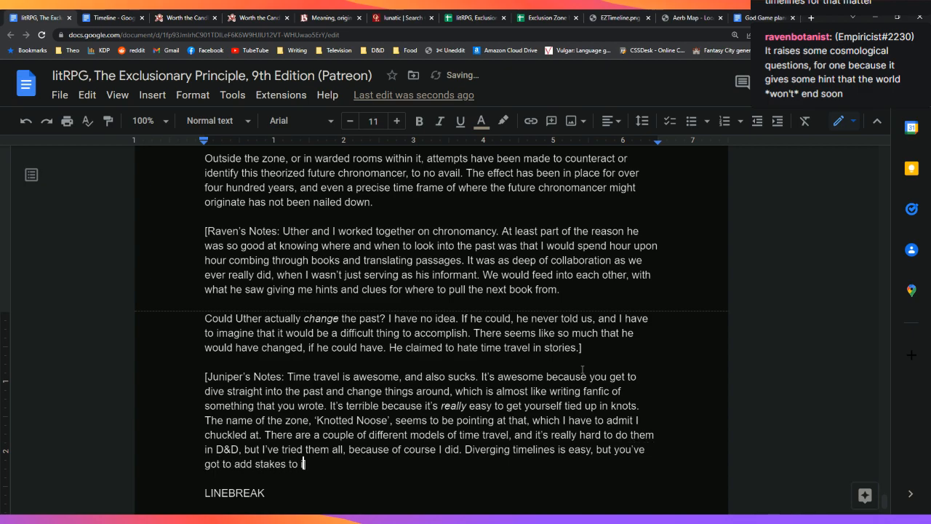
Complete the diverging timelines sentence with ", because otherwise it seems like you're spitting out too many universes, or like every mistake can be undone"
type("t, because ")
type("otherwise I")
type("t se")
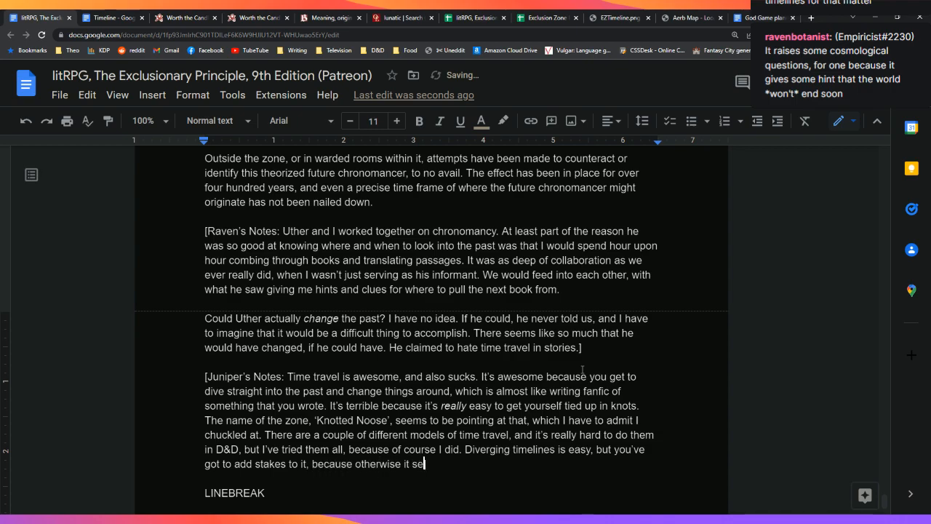
type("ems like you're spitting out")
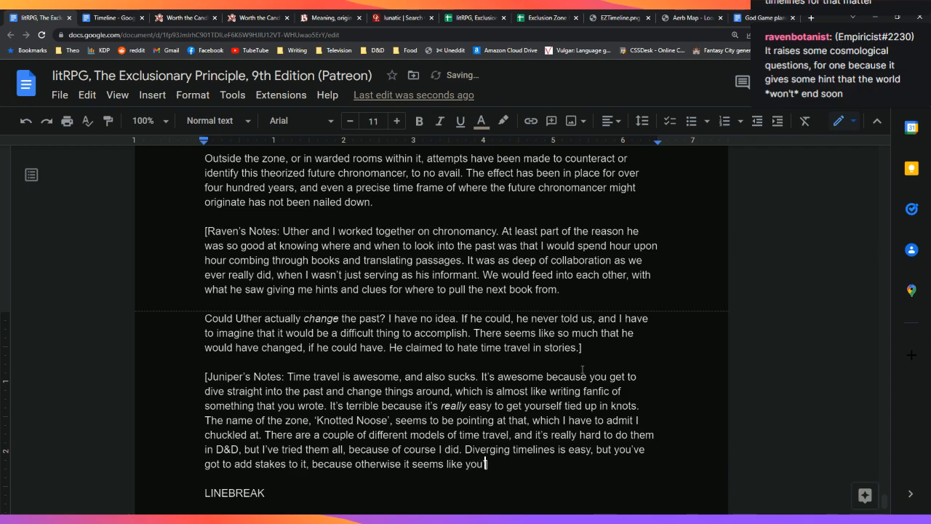
type(" too")
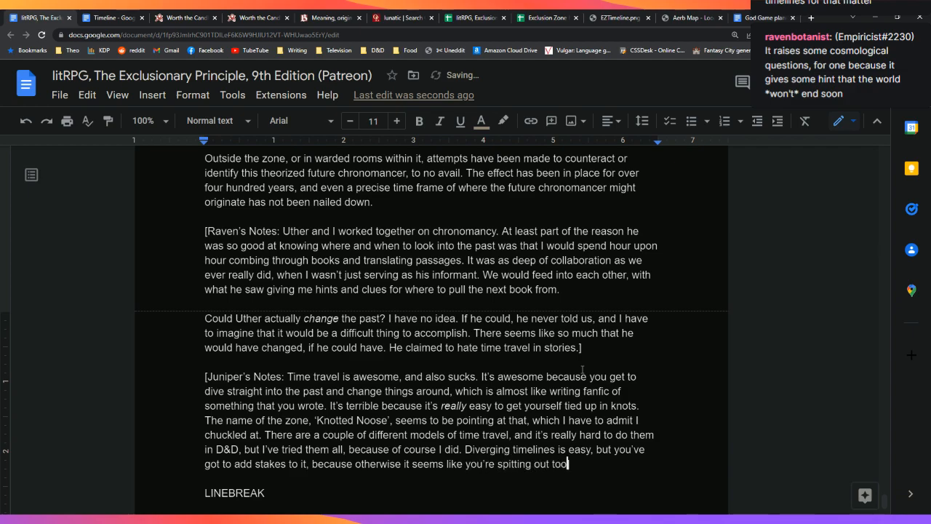
type(" many universes, or like ev")
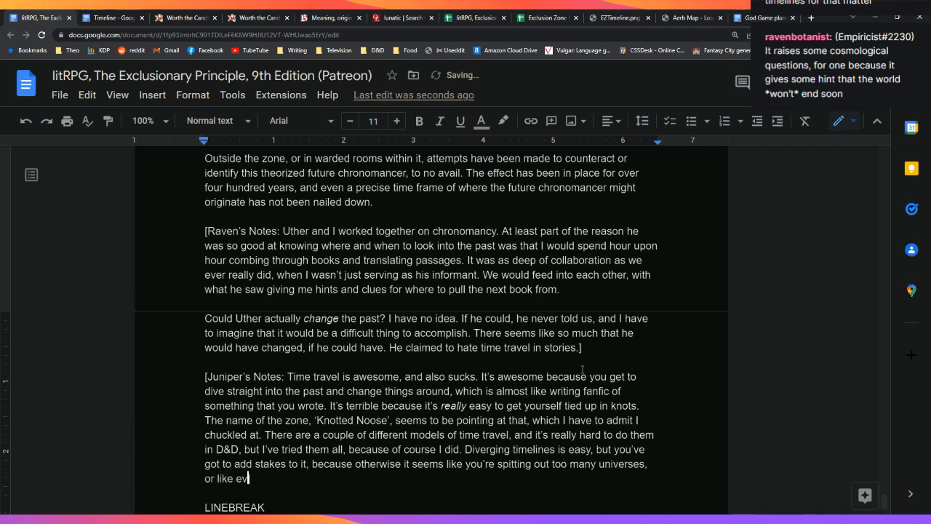
type("ery mistake can be")
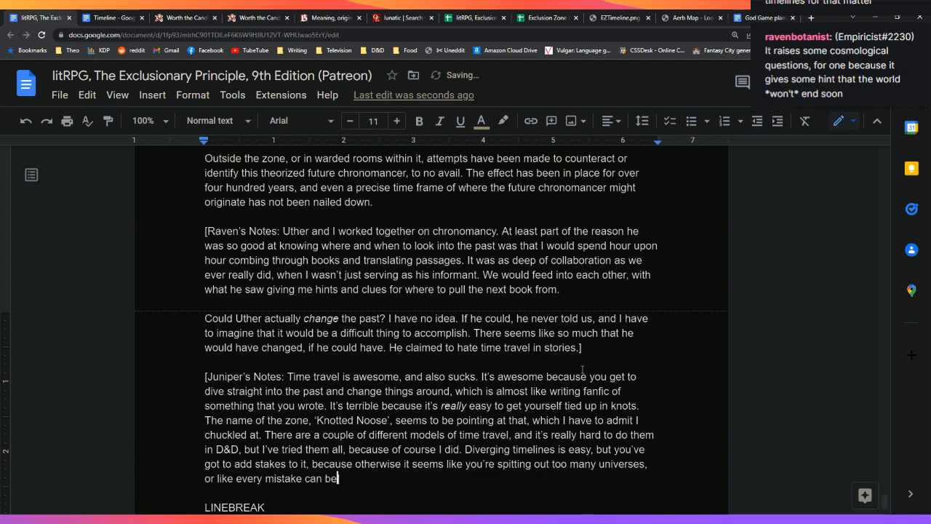
type(" undone, or")
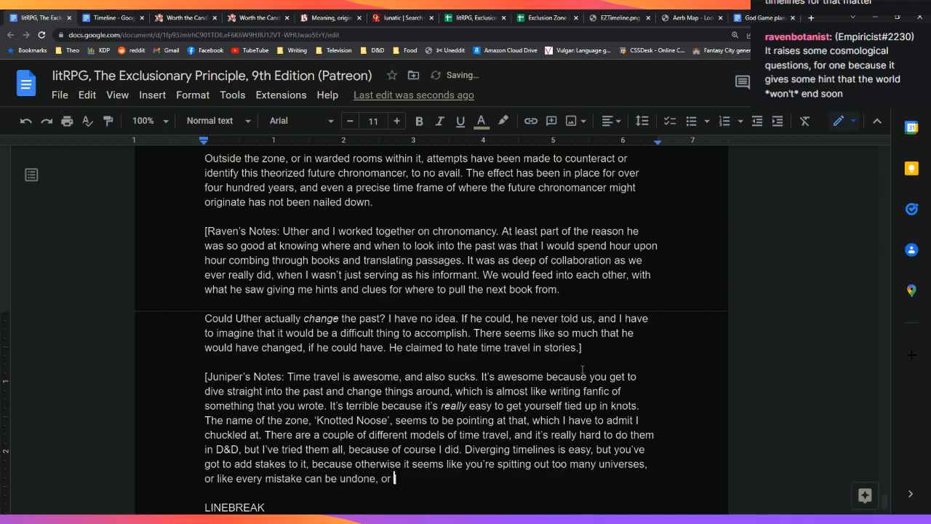
key("BackSpace")
key("BackSpace")
key("BackSpace")
key("BackSpace")
key("BackSpace")
Begin the next sentence of Juniper's Notes with "Stable time loops, where everything is self-consistent, works really"
type(". Stable time loops, where")
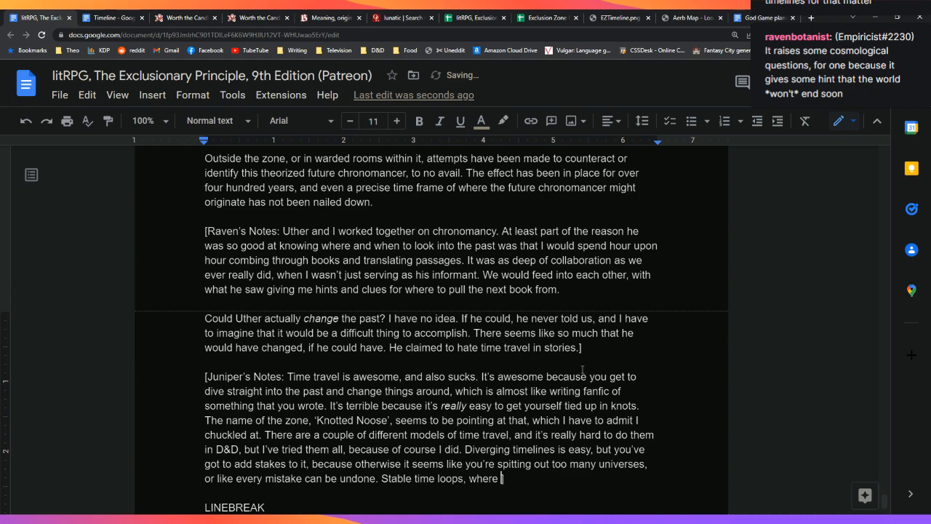
scroll(647, 440, "down", 1)
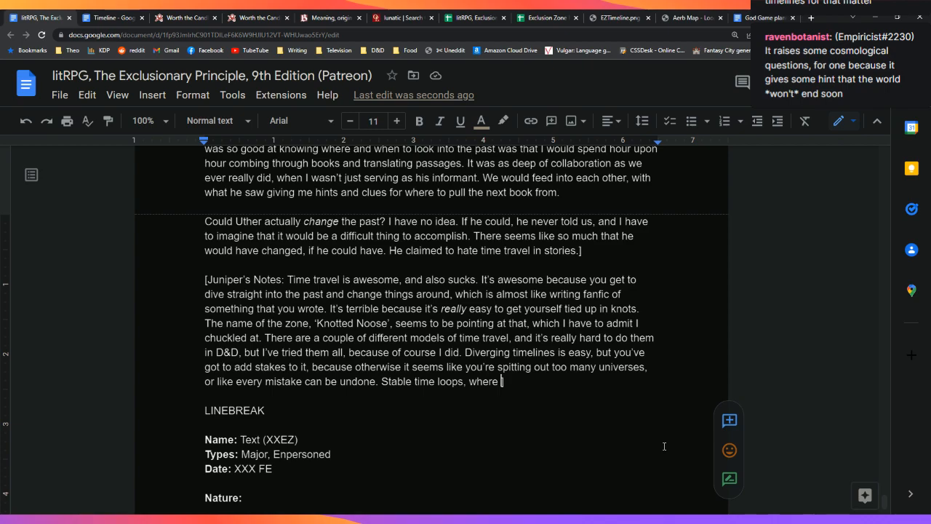
type("everyth")
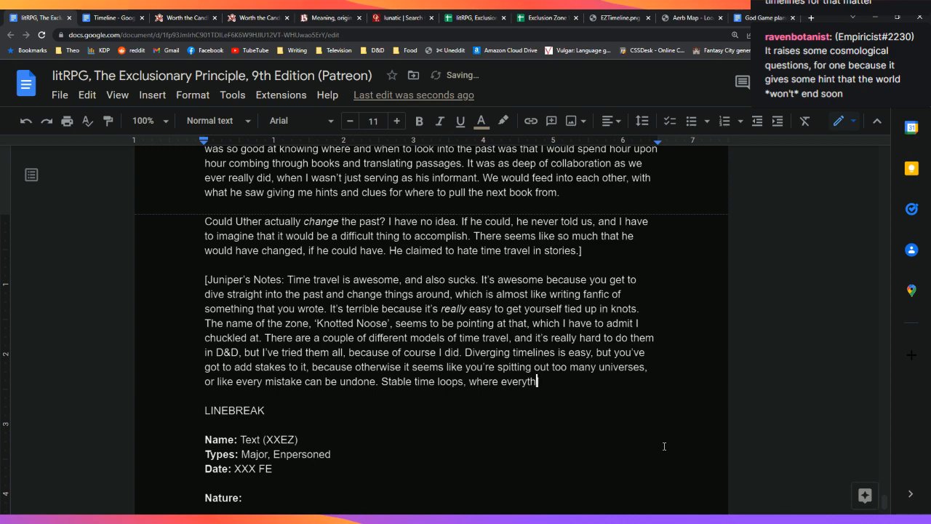
type("ing is self-consistent, w")
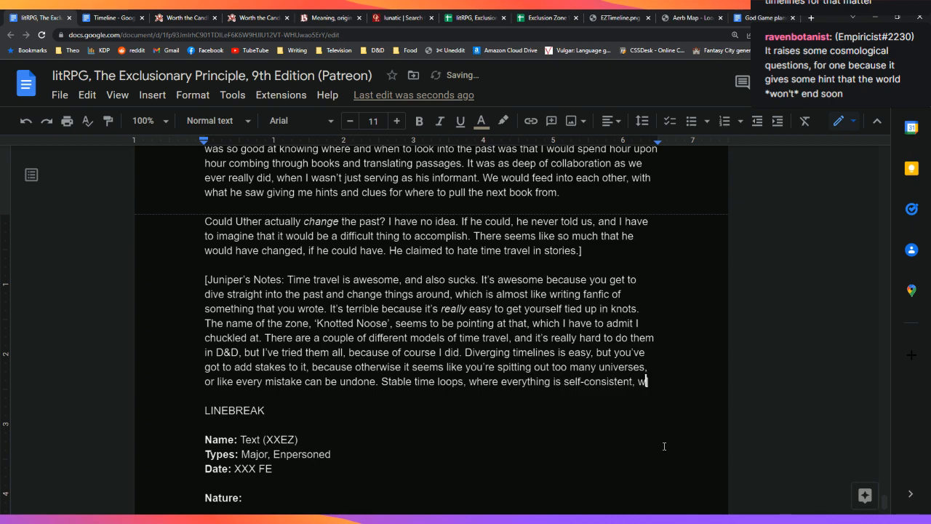
type("orks really p")
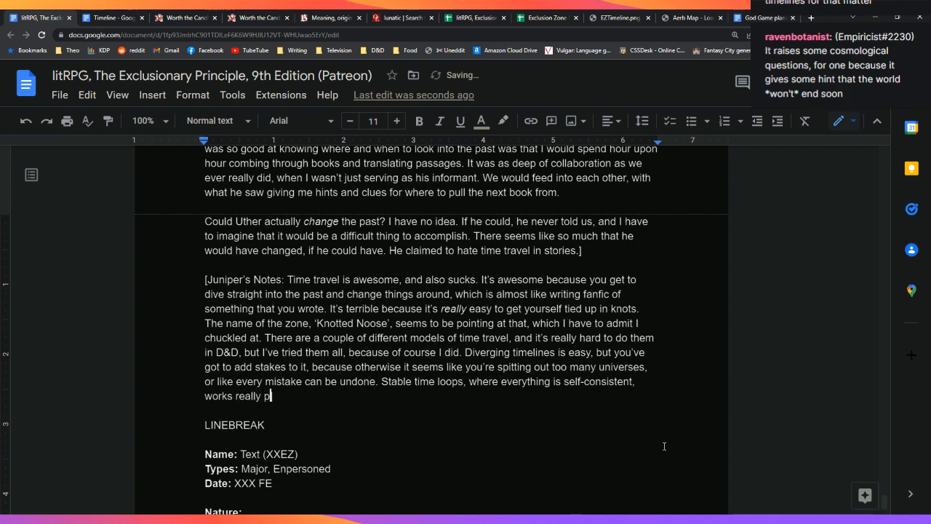
Continue the stable time loops sentence with "poorly when you're doing what's effectively collaborative storytelling with people who"
type("oorly when you're odin")
key("BackSpace")
key("BackSpace")
key("BackSpace")
key("BackSpace")
type("doing what's effectively collaborative storytelling with people who ar")
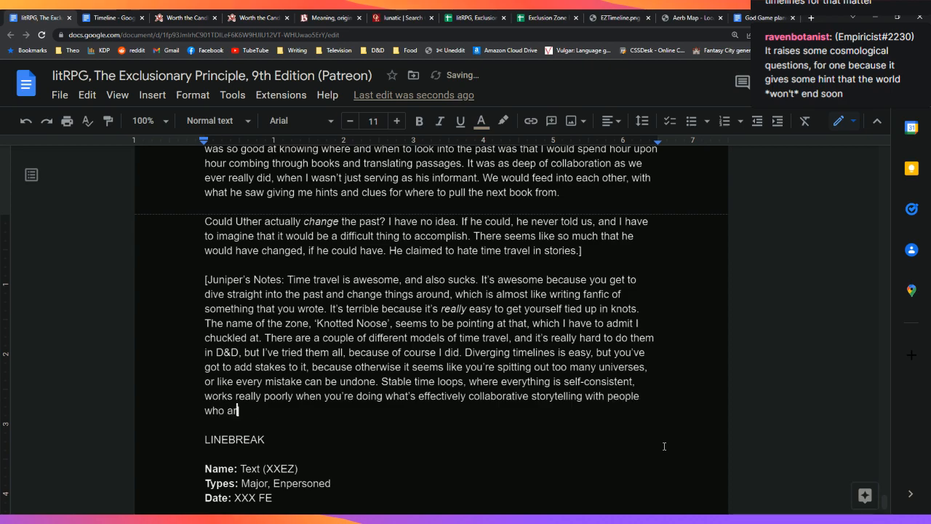
Add "aren't always privy to your plans, or sometimes actively working against your plans. Still, I tried the stable time loops thing in" to Juniper's Notes
type("en't always privy to your plans, or sometimes actively working against your plans. Still,")
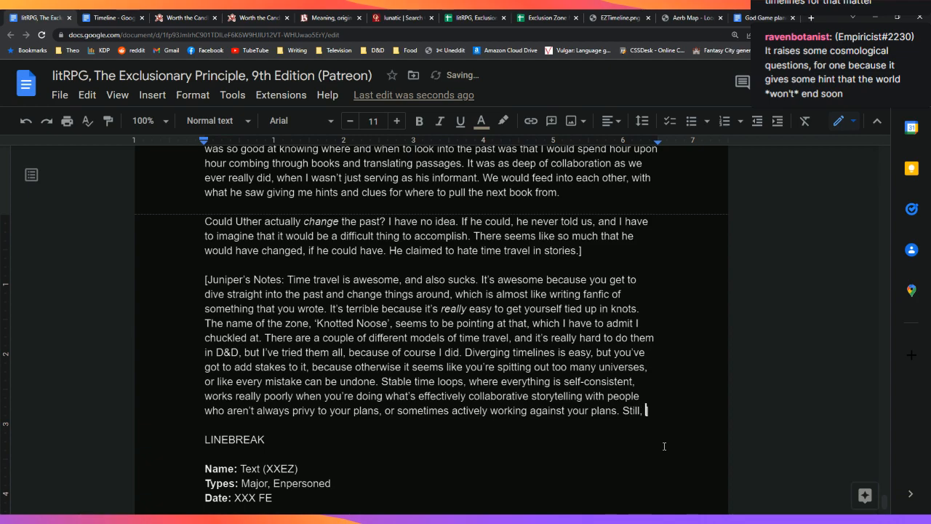
type(" I tried the ")
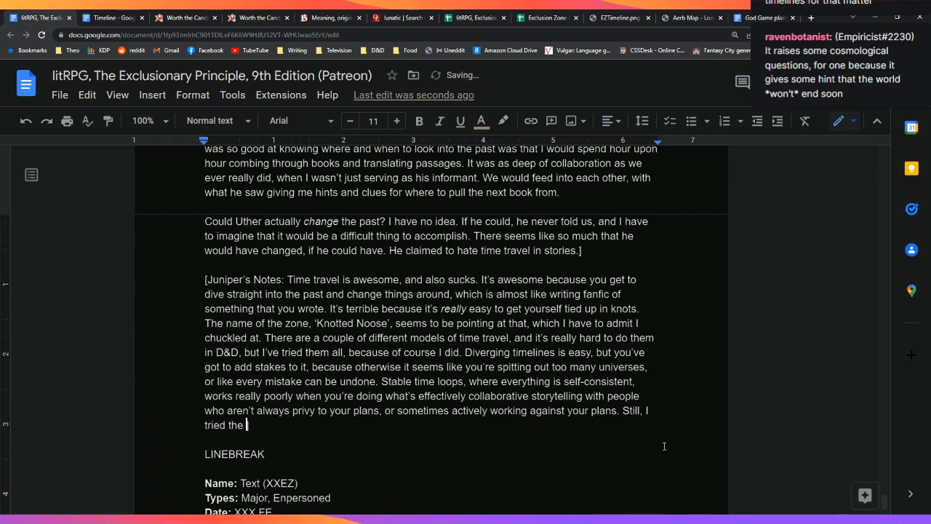
type("stable time loops thing in ")
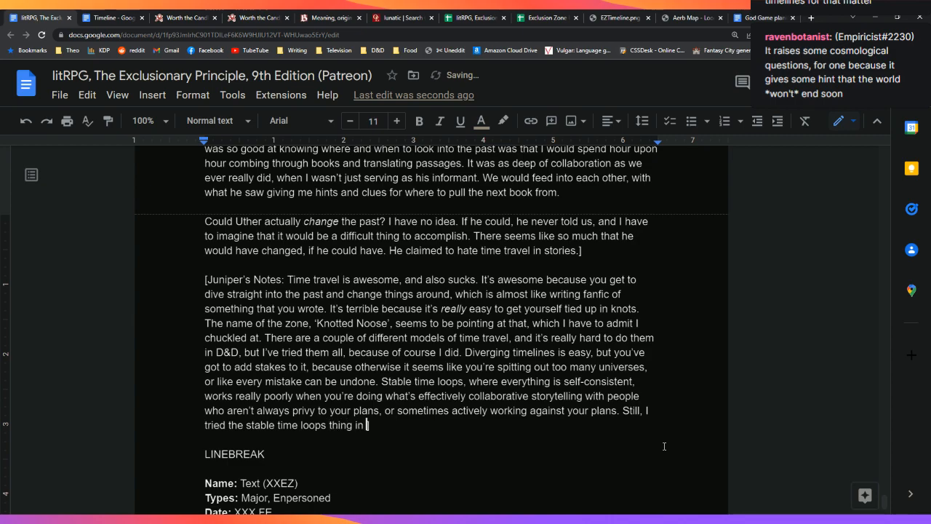
Continue the sentence with "a game, and the trick was that no matter what happened, I would just"
type("a game, and the trick was to ")
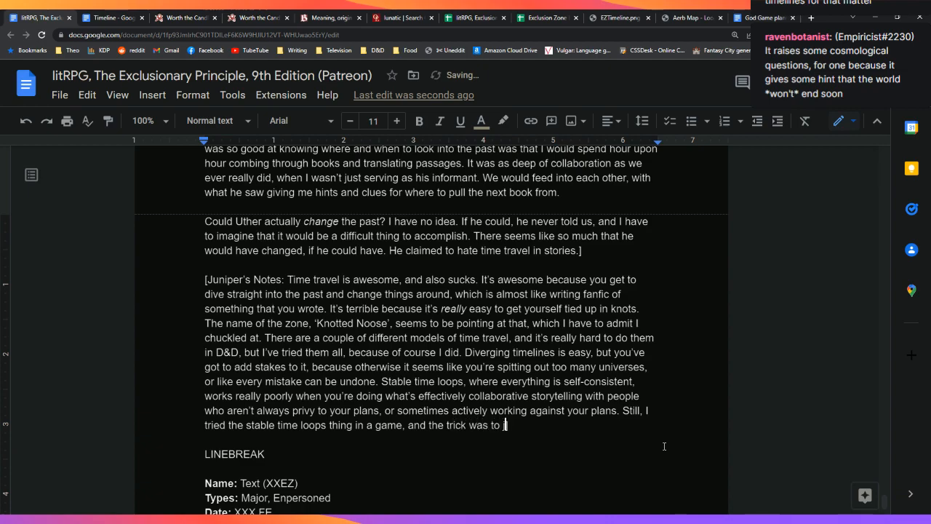
type("j")
key("BackSpace")
key("BackSpace")
key("BackSpace")
key("BackSpace")
type("that no matter what ")
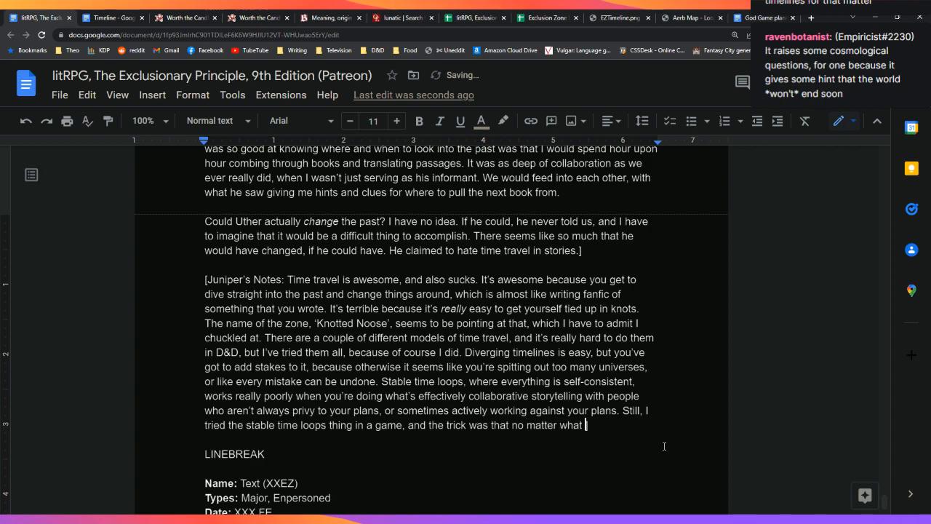
type("happened, I wo")
key("BackSpace")
type("ould just ")
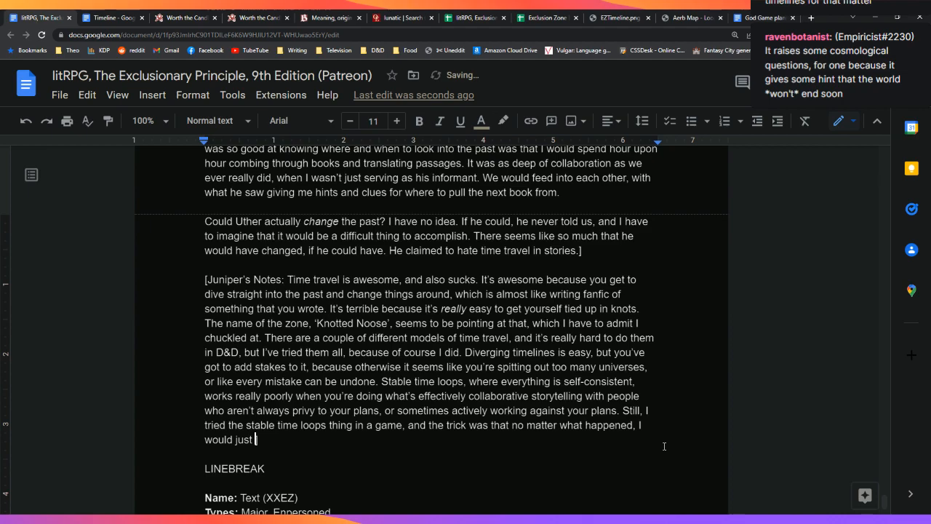
Complete the sentence about the game with "fudge and say 'oh yeah, that was always what happened, this is a part of it'"
type("fudge and say ")
type("'oh yeah, that wa")
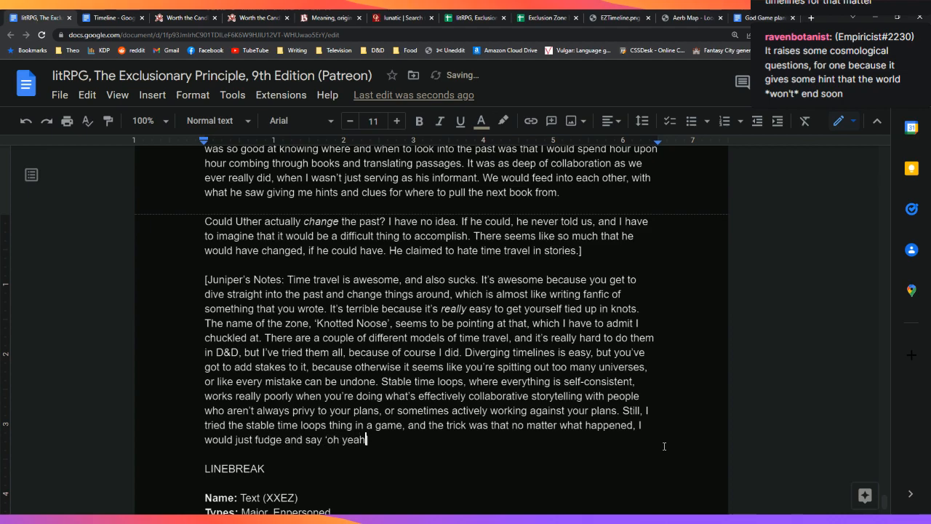
type("s always what happened")
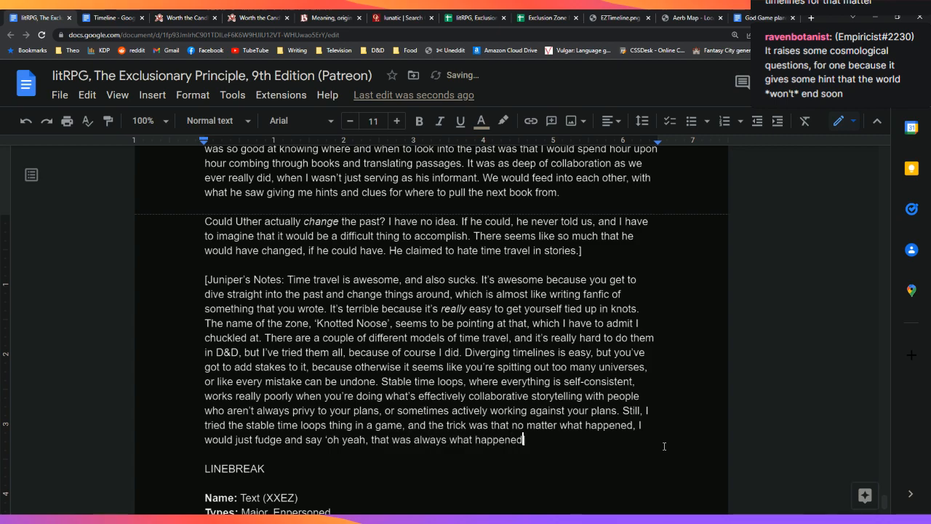
key("BackSpace")
key("BackSpace")
type(", this is a part of")
type(" it'")
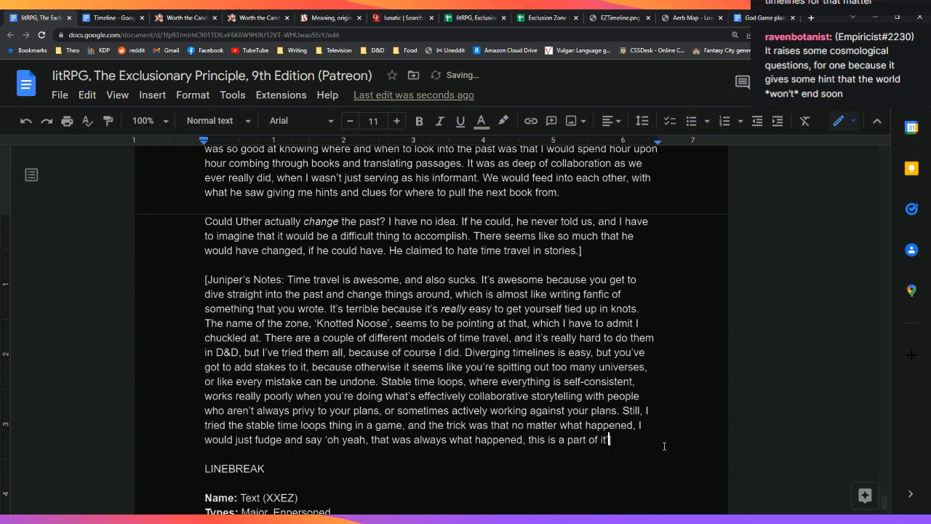
End the paragraph on stable time loops with the sentence "It got pretty tortured, pretty fast."
type(". It got pretty")
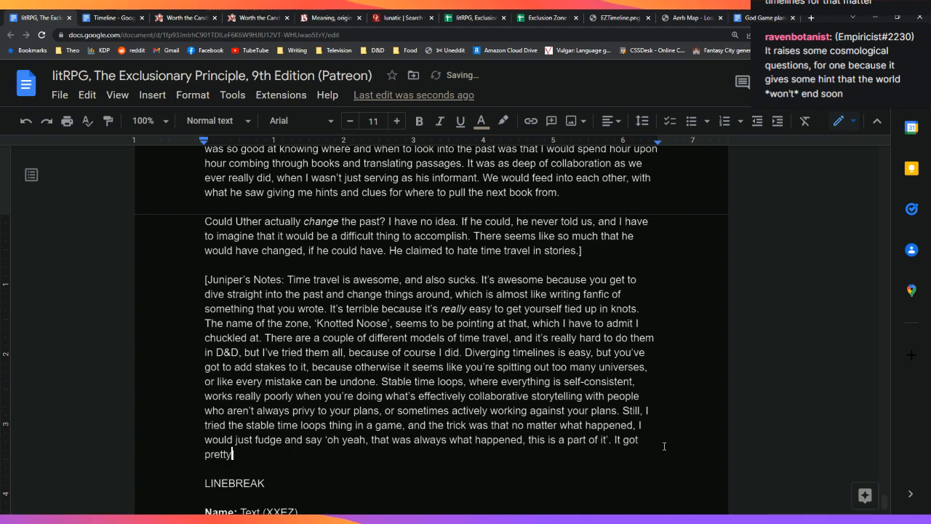
type(" tortured, pretty t")
type("a")
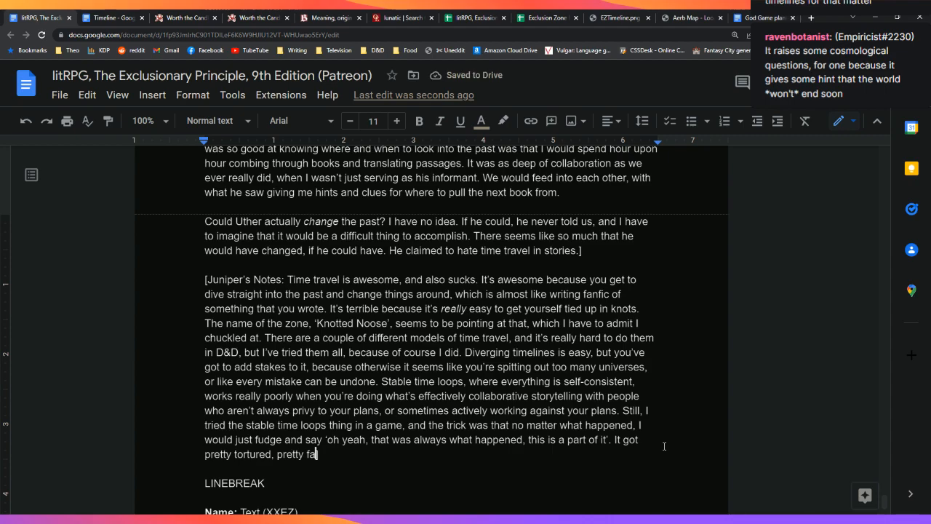
type("st.")
Start a new paragraph in Juniper's Notes with "Does the Knotted Noose actually have some future chronomancer killing people? That would have some implications."
key("Return")
key("Return")
type("Does the ")
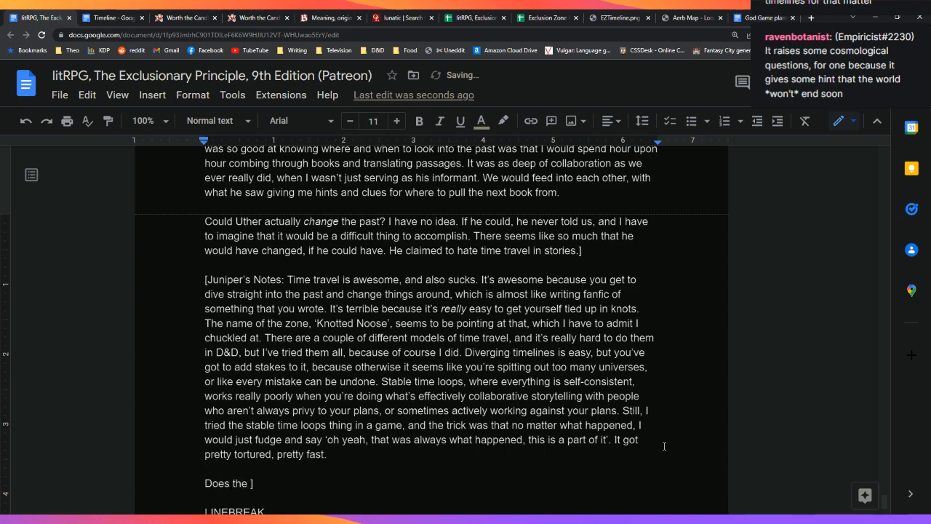
type("Knotted Noose actually h")
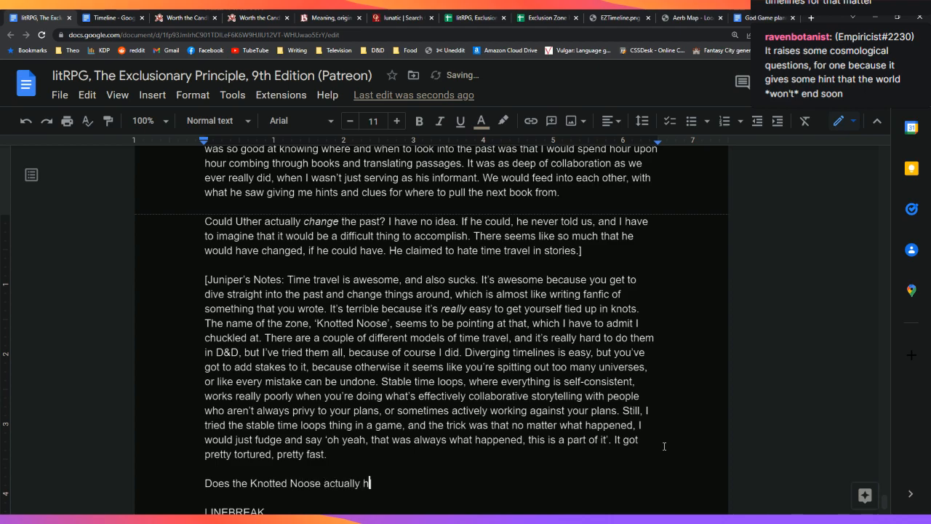
type("ave some future ")
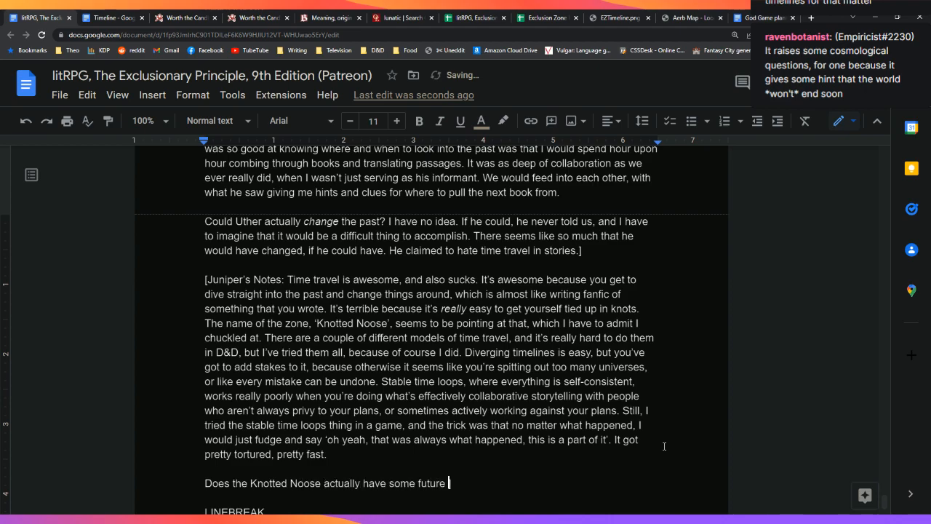
type("chronomancer killing ")
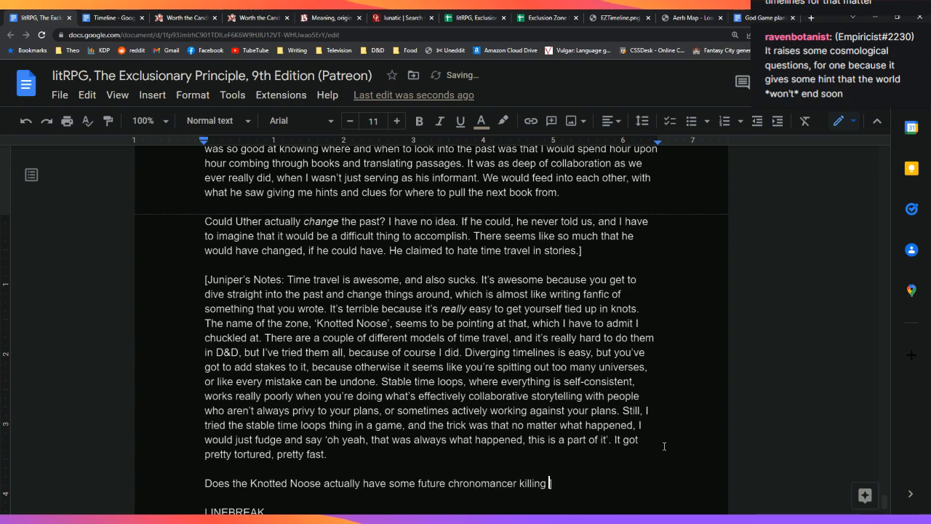
type("people? That would have some")
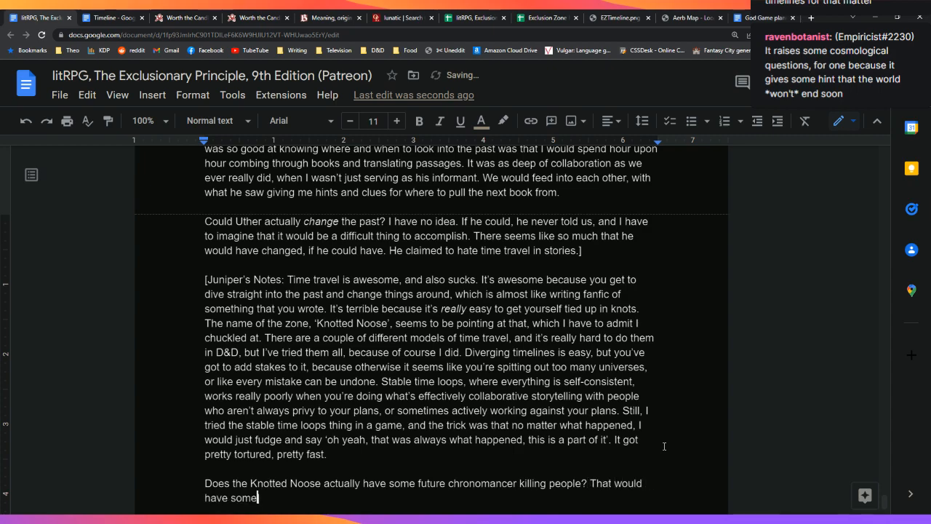
type(" implications. ")
Add the sentence "If I were running the show, I think I'd just fake it, which seems easier."
type("]")
type("f I were running t")
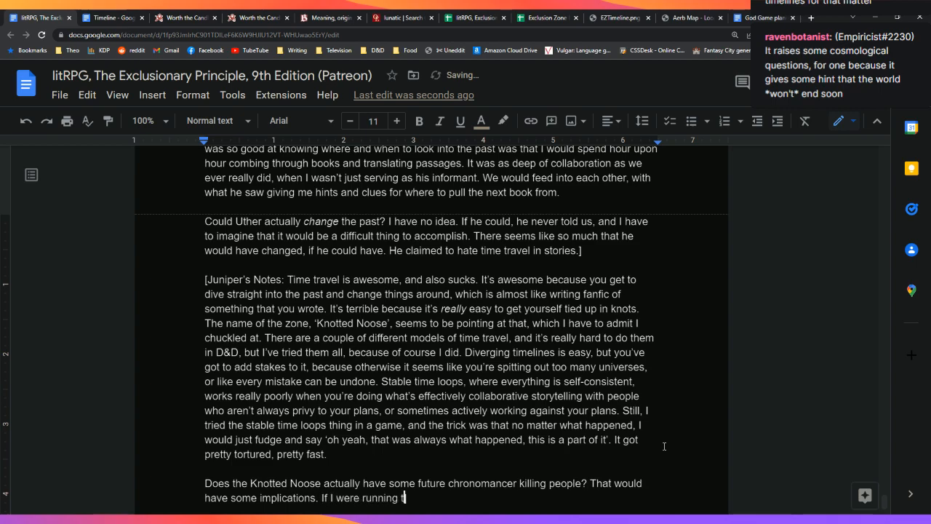
type("he show, I think")
type(" I'd just fake ")
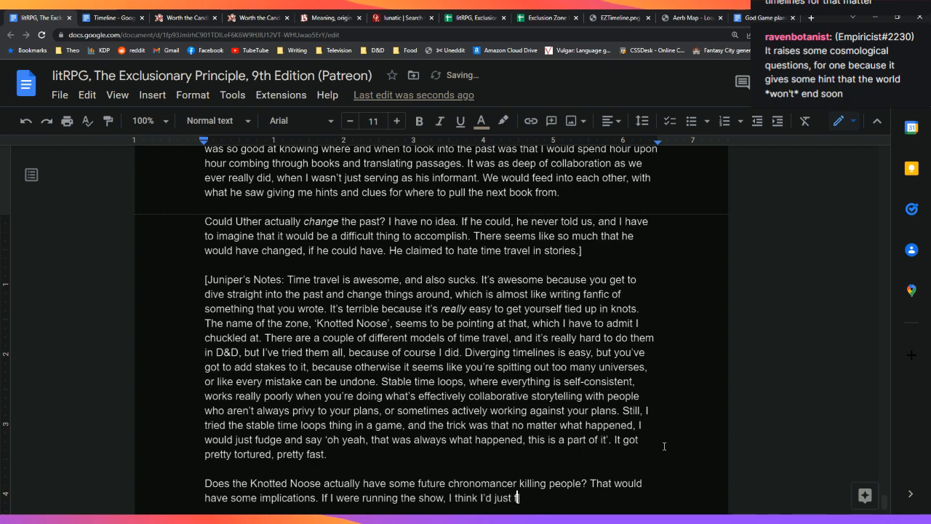
type("it, which seems easier.")
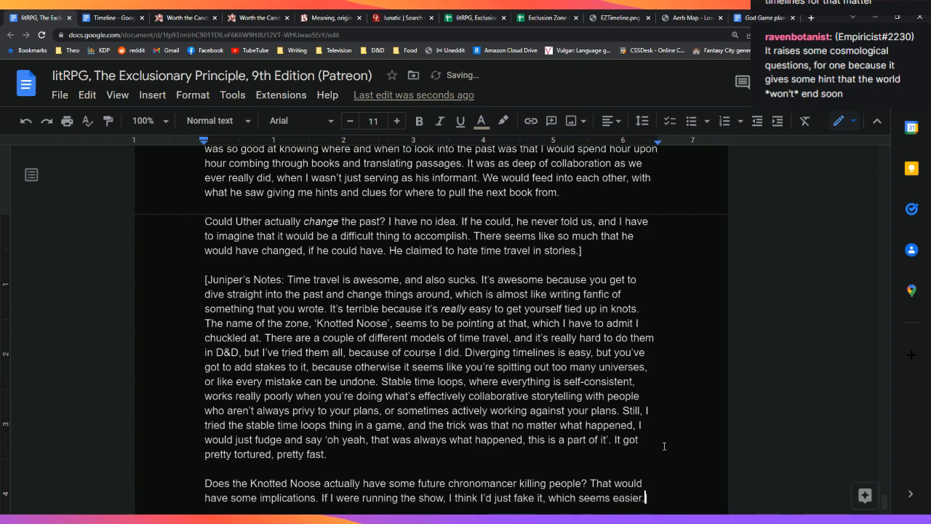
Begin the next sentence of the new paragraph with "And the fun thing"
type(" And if there's some")
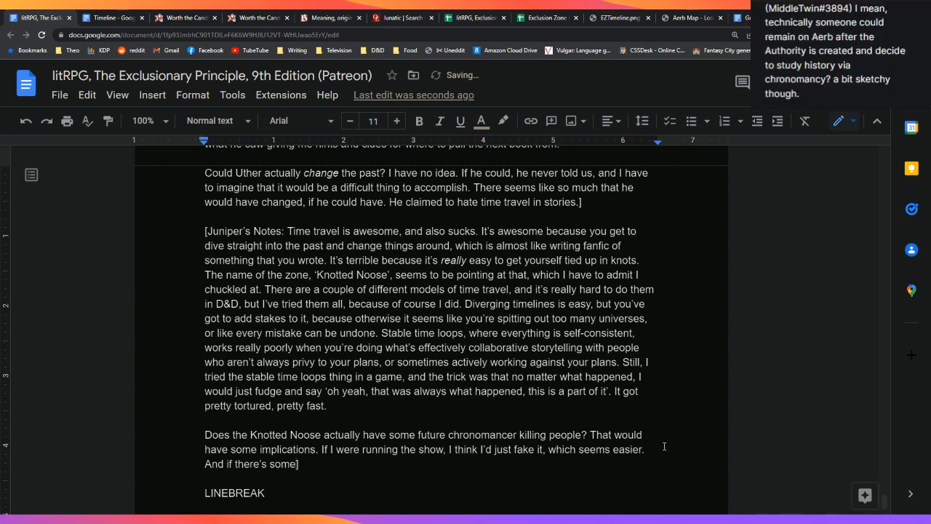
key("BackSpace")
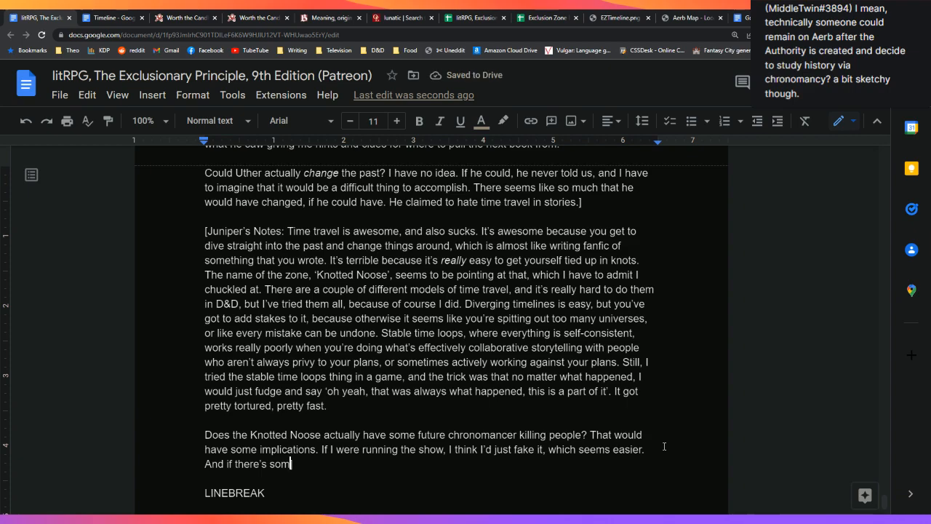
key("BackSpace")
key("BackSpace")
key("BackSpace")
key("BackSpace")
key("BackSpace")
key("BackSpace")
key("BackSpace")
key("BackSpace")
key("BackSpace")
key("BackSpace")
key("BackSpace")
key("BackSpace")
key("BackSpace")
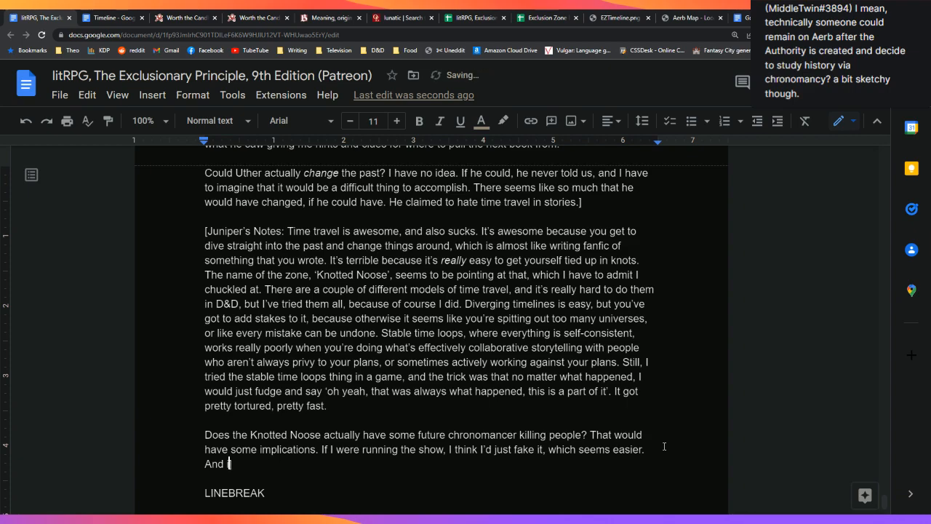
type("f")
key("BackSpace")
key("BackSpace")
key("BackSpace")
type("the")
key("BackSpace")
key("BackSpace")
type("he fun thing")
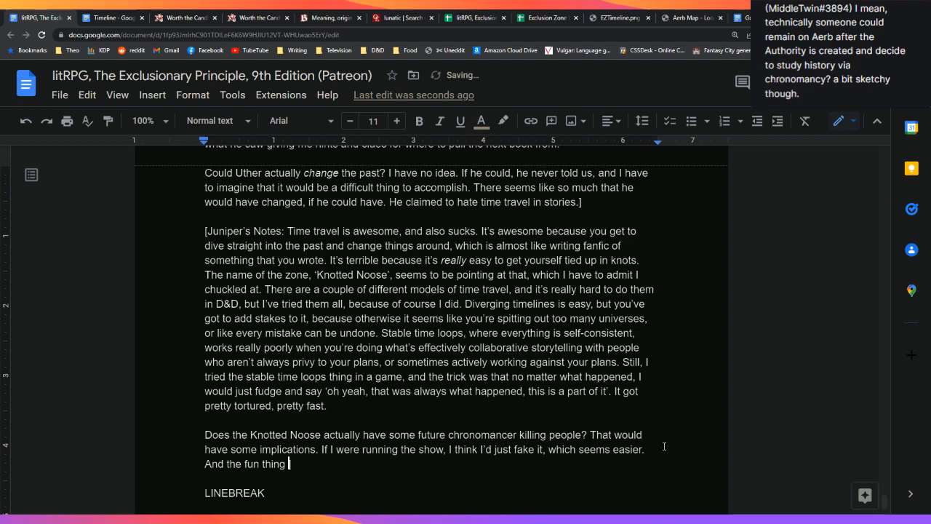
Put the word "fun" in single quotation marks and continue the sentence with "thing is that there doesn't"
key("BackSpace")
key("BackSpace")
key("BackSpace")
key("BackSpace")
key("BackSpace")
key("BackSpace")
key("BackSpace")
key("BackSpace")
type("fun' thing is")
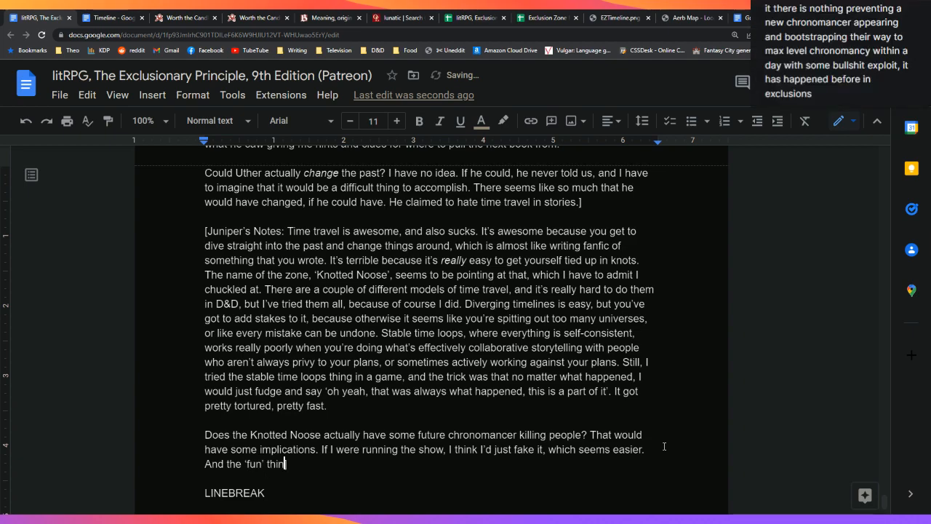
type(" that there doesn't")
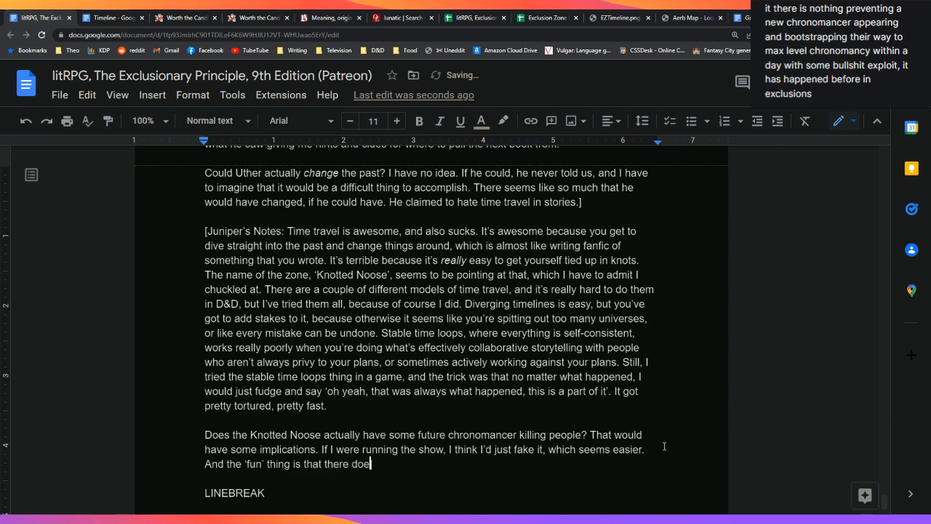
Continue the sentence with "need" in italics, followed by "to be someone there if history can be changed, because" in regular text
key("ctrl+i")
type("need")
key("ctrl+i")
type("to be s")
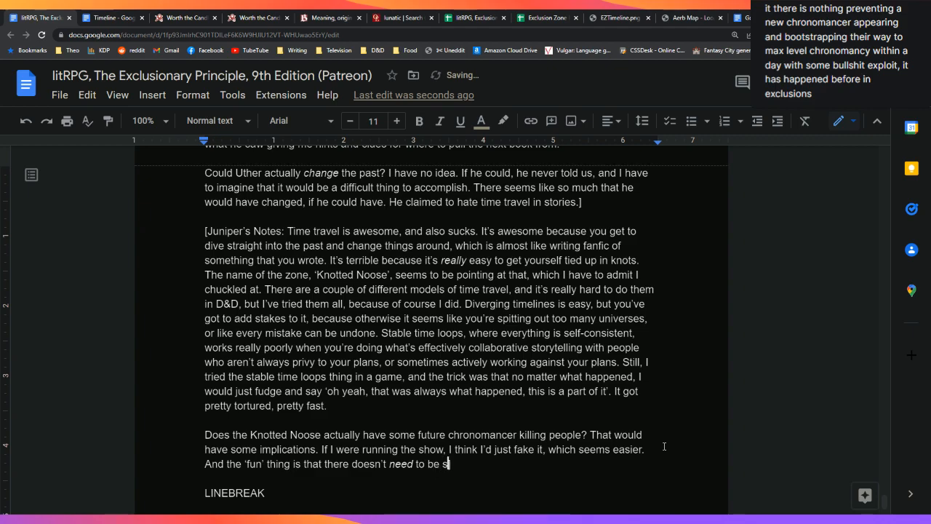
type("omeone there i")
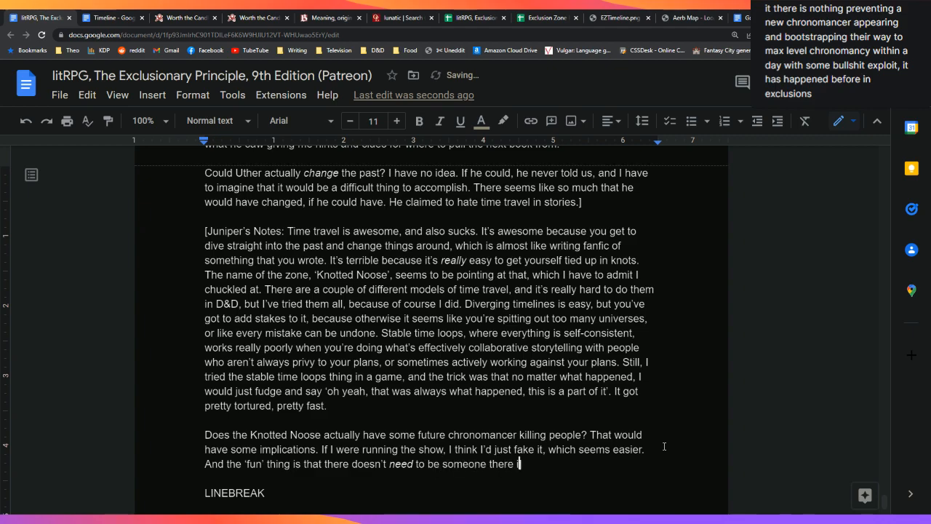
type("f history can be changed, becaus")
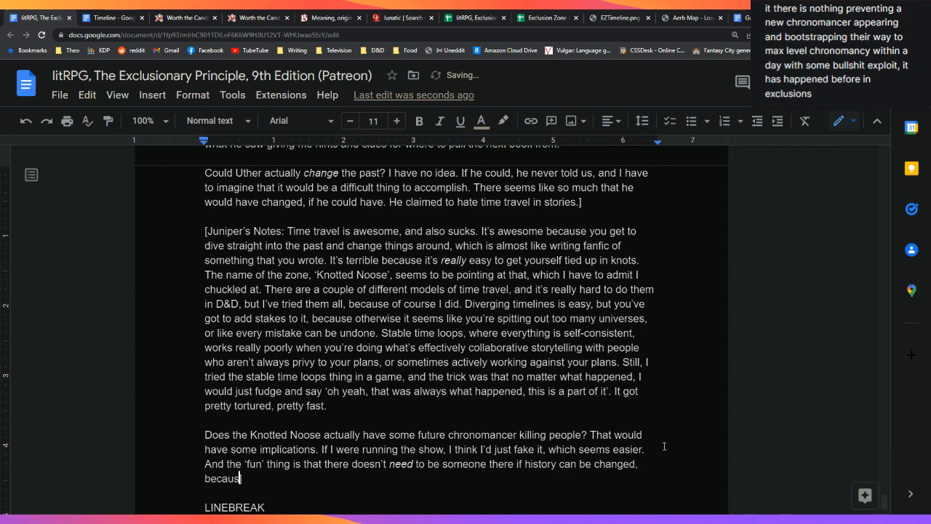
Finish the sentence after "because" with "maybe they erase themselves with every alteration they make, and reappear with every thought of the past."
type("e maybe they k")
type("il")
key("BackSpace")
key("BackSpace")
key("BackSpace")
type("erase themselves")
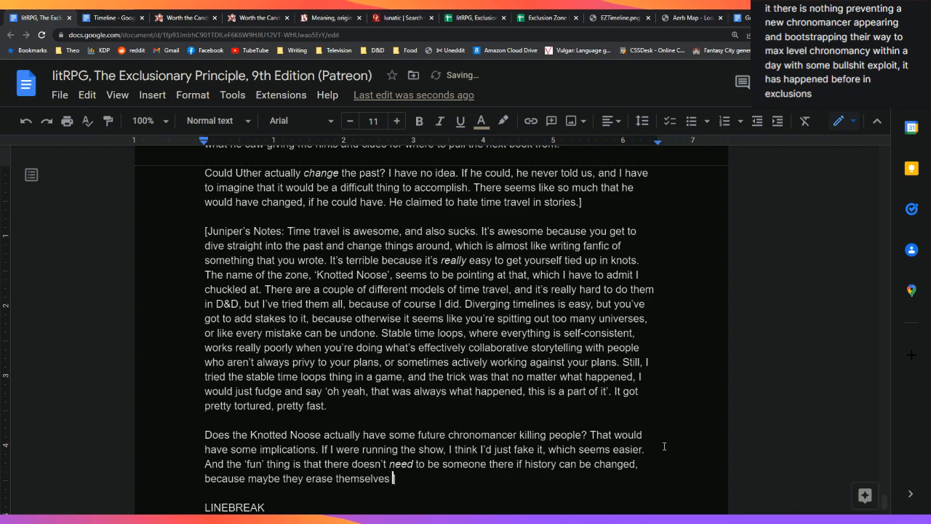
type(" with every")
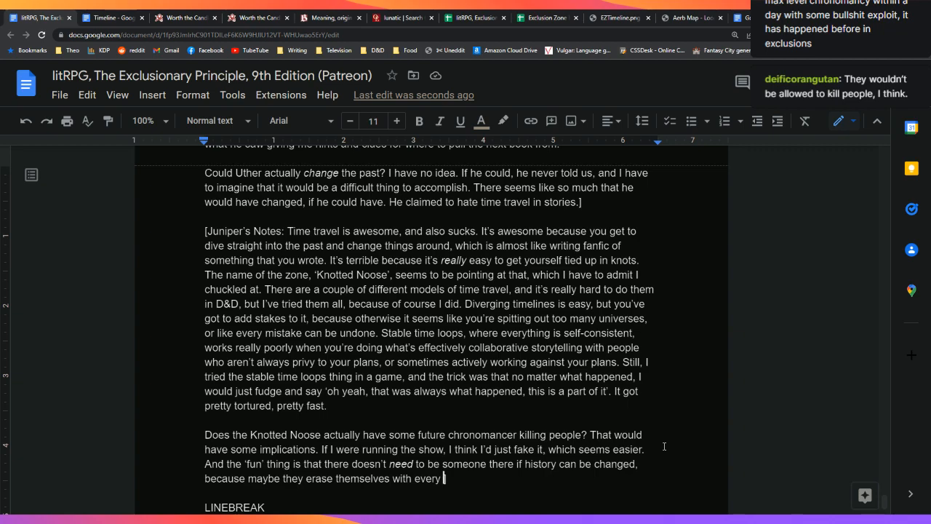
type("alteration the")
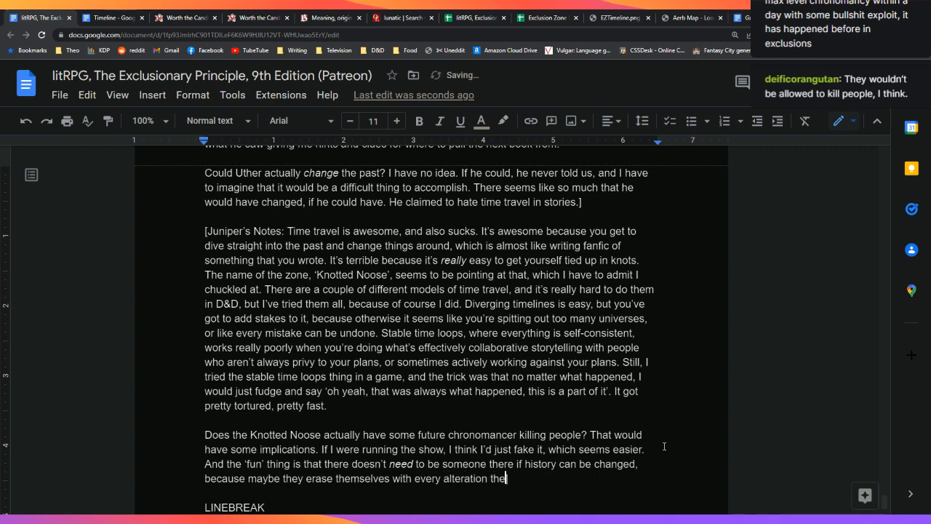
type("y make, and reappe")
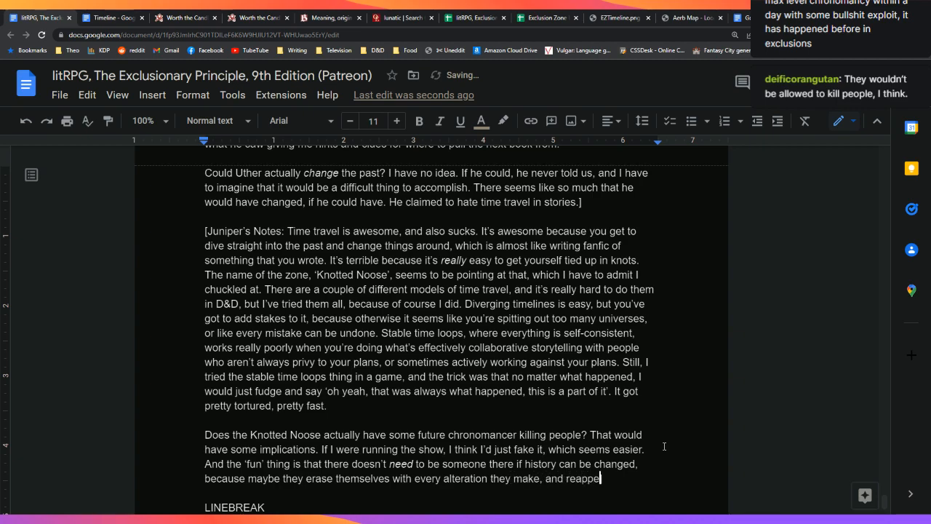
type("ar with every ")
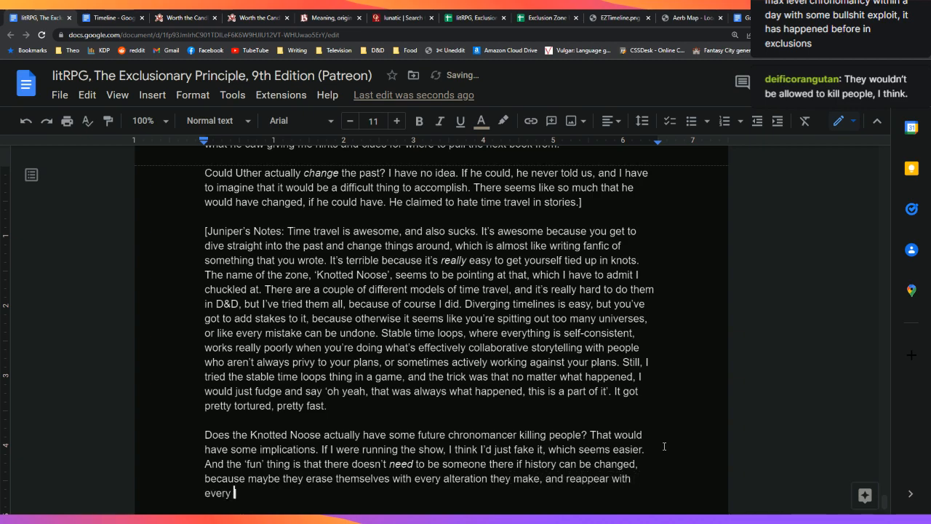
type("thought of the past.")
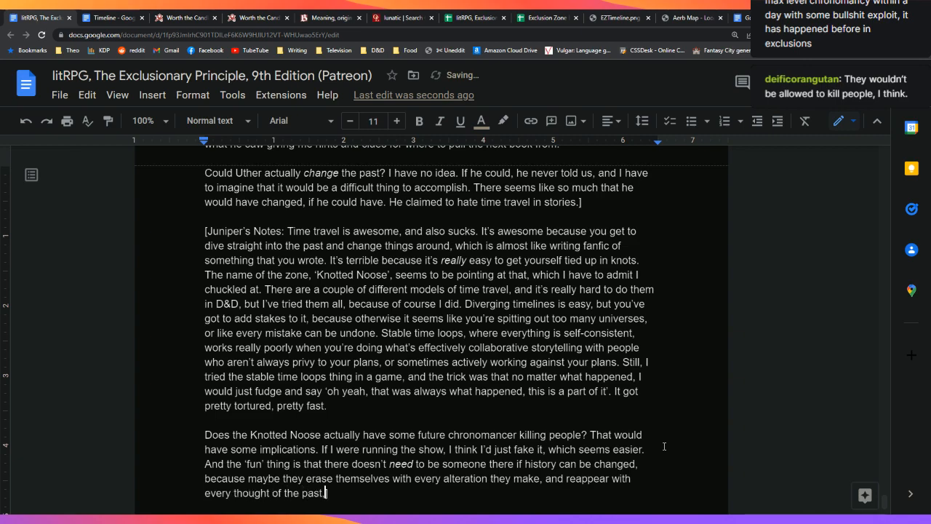
End the note with "Or something. I do know that this is one zone I'm staying far, far away from.]", italicizing "do"
type(" Or something. I")
key("ctrl+i")
type("d")
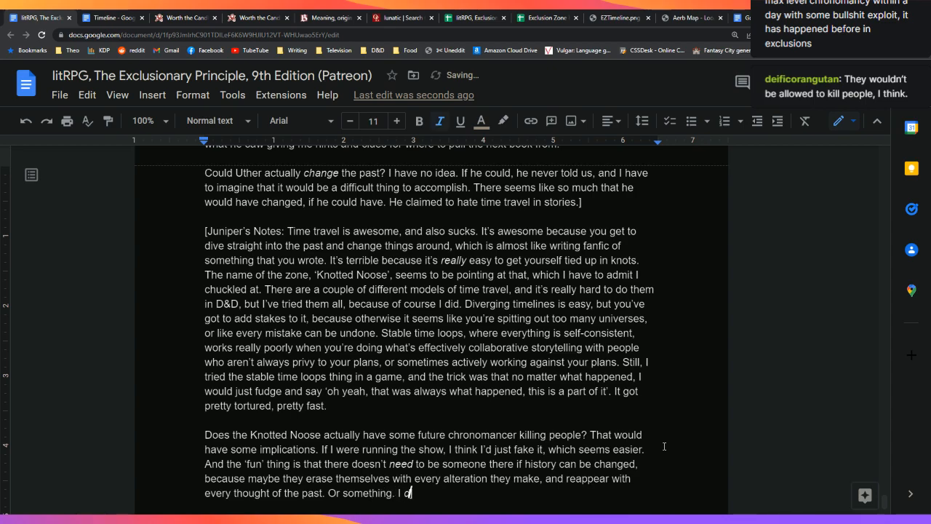
type("o know that this ")
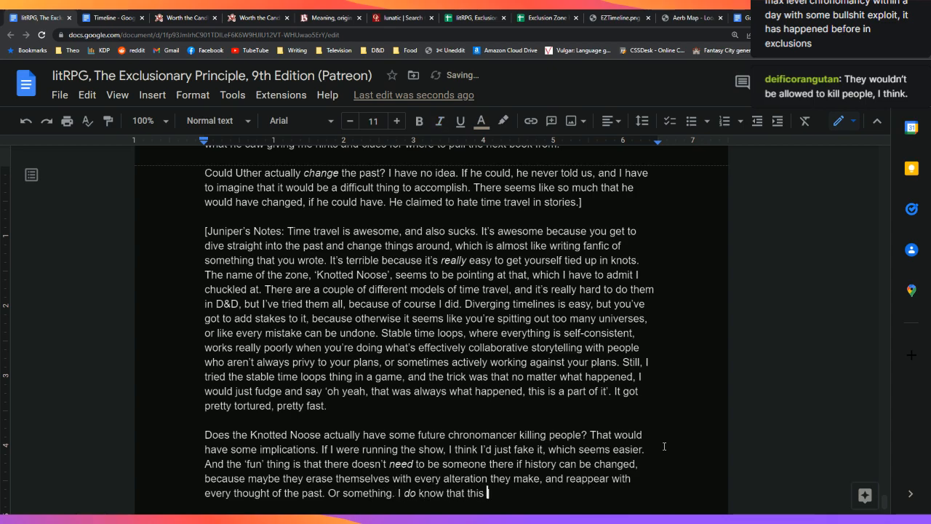
type("is one zone ")
type("I'm staying far,")
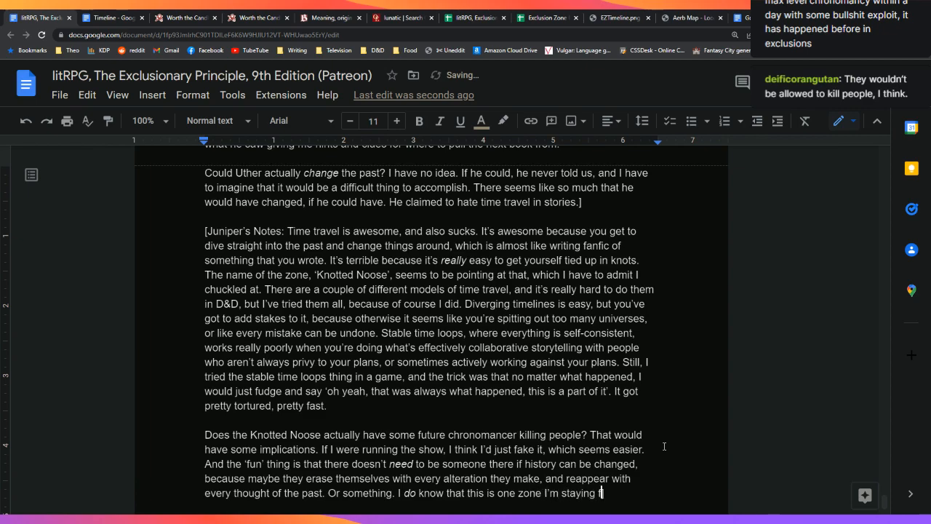
type(" far away from.")
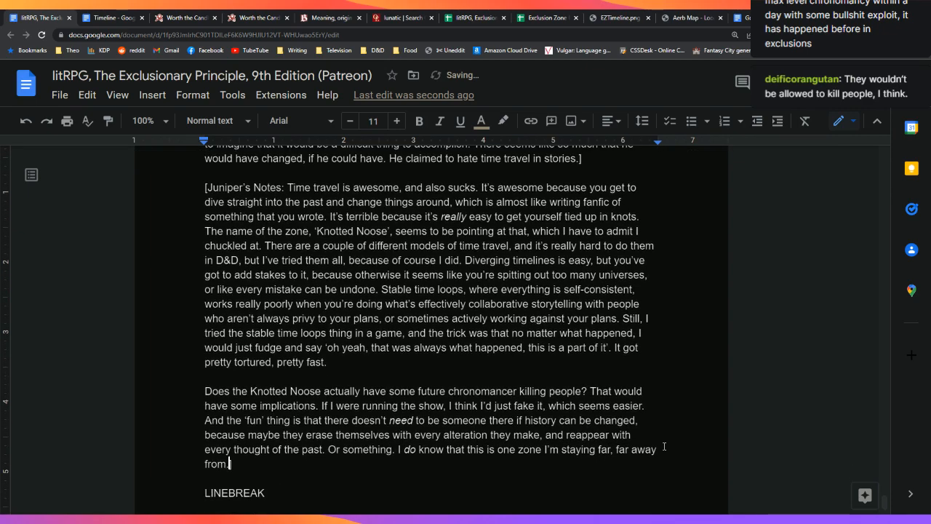
type("]")
Check the word count of the text from the Name line of the Funnelin entry through the end of the finished Juniper's Notes
key("shift+Up")
key("shift+Up")
key("shift+Up")
key("shift+Up")
key("shift+Up")
key("shift+Up")
key("shift+Up")
key("shift+Up")
key("shift+Up")
key("shift+Up")
key("shift+Up")
key("shift+Up")
key("shift+Up")
key("shift+Up")
key("shift+Up")
key("shift+Up")
key("shift+Up")
key("shift+Up")
key("shift+Up")
key("shift+Up")
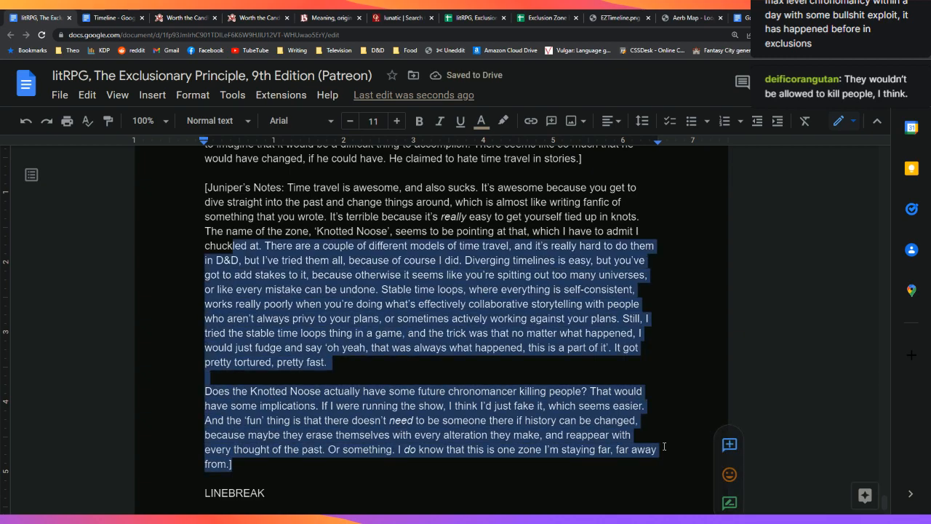
key("shift+Up")
key("shift+Up")
key("shift+Up")
key("shift+Up")
key("shift+Up")
key("shift+Up")
key("shift+Up")
key("shift+Up")
key("shift+Up")
key("shift+Up")
key("shift+Up")
key("shift+Up")
key("shift+Up")
key("shift+Up")
key("shift+Up")
key("shift+Up")
key("shift+Up")
key("shift+Up")
key("shift+Up")
key("shift+Up")
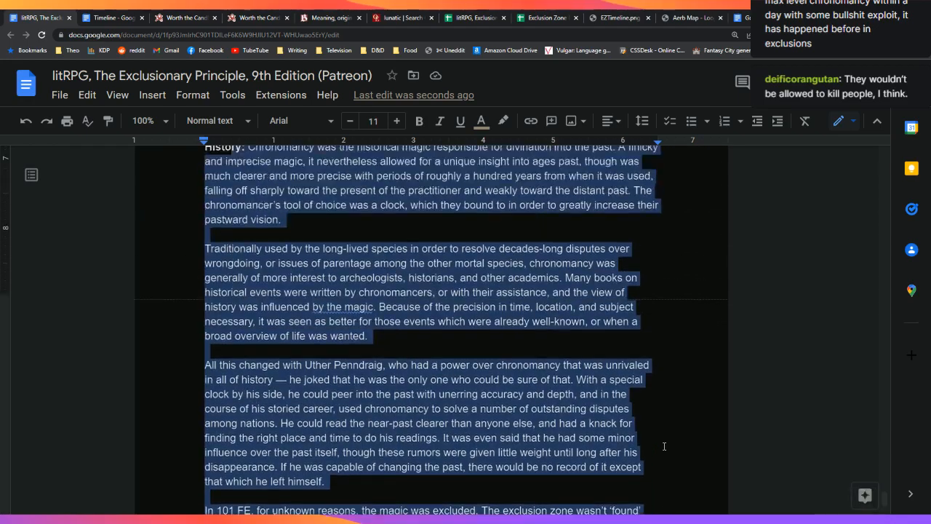
key("shift+Down")
key("shift+Down")
key("shift+Down")
key("shift+Down")
key("shift+Down")
key("shift+Down")
key("shift+Down")
key("shift+Down")
key("shift+Down")
key("shift+Down")
key("shift+Down")
key("shift+Up")
key("shift+Up")
key("shift+Up")
key("shift+Up")
key("shift+Up")
key("shift+Up")
key("shift+Up")
key("shift+Up")
key("shift+Up")
key("shift+Up")
key("shift+Up")
key("shift+Up")
key("shift+Up")
key("shift+Up")
key("shift+Up")
key("shift+Up")
key("shift+Up")
key("shift+Up")
key("shift+Up")
key("shift+Up")
key("shift+Up")
key("shift+Up")
key("shift+Up")
key("shift+Up")
key("shift+Up")
key("shift+Up")
key("shift+Up")
key("shift+Up")
key("shift+Up")
key("shift+Up")
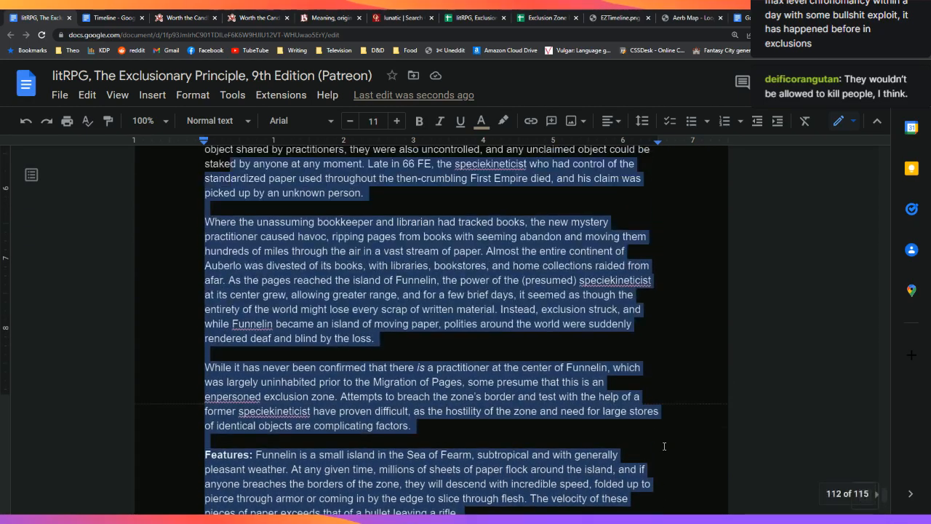
key("shift+Up")
key("shift+Up")
key("shift+Up")
key("shift+Up")
key("shift+Up")
key("shift+Up")
key("shift+Up")
key("shift+Up")
key("shift+Up")
key("shift+Up")
key("shift+Up")
key("shift+Up")
key("shift+Up")
key("shift+Up")
key("shift+Up")
key("shift+Up")
key("shift+Up")
key("shift+Up")
key("shift+Up")
key("shift+Up")
key("shift+Down")
key("shift+Down")
key("shift+Down")
key("shift+Down")
key("shift+Down")
key("shift+Down")
key("shift+Down")
key("shift+Down")
key("shift+Down")
key("shift+Down")
key("shift+Down")
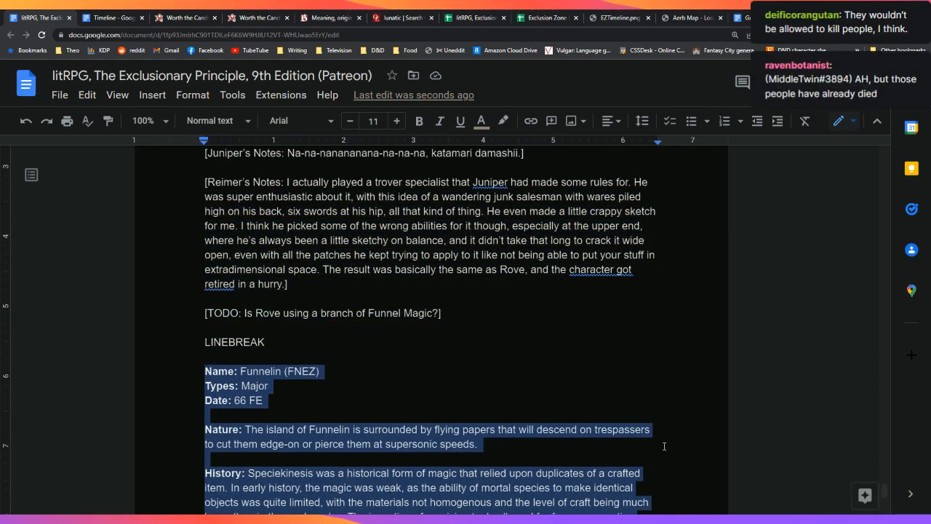
key("ctrl+shift+c")
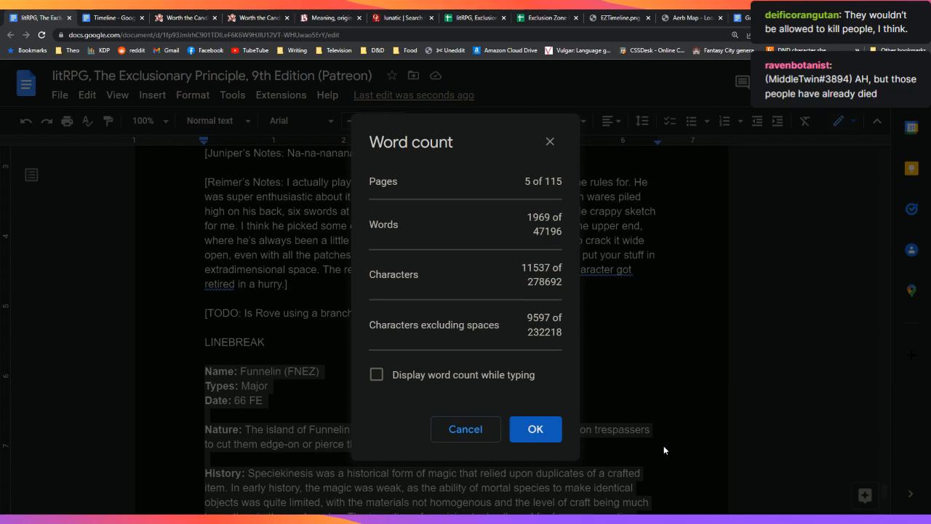
left_click(541, 440)
left_click(609, 383)
Insert two more copies of the blank entry template, from LINEBREAK through Features, below the finished Juniper's Notes
scroll(611, 387, "down", 2)
scroll(611, 387, "down", 20)
scroll(611, 387, "down", 6)
left_click_drag(366, 420, 185, 216)
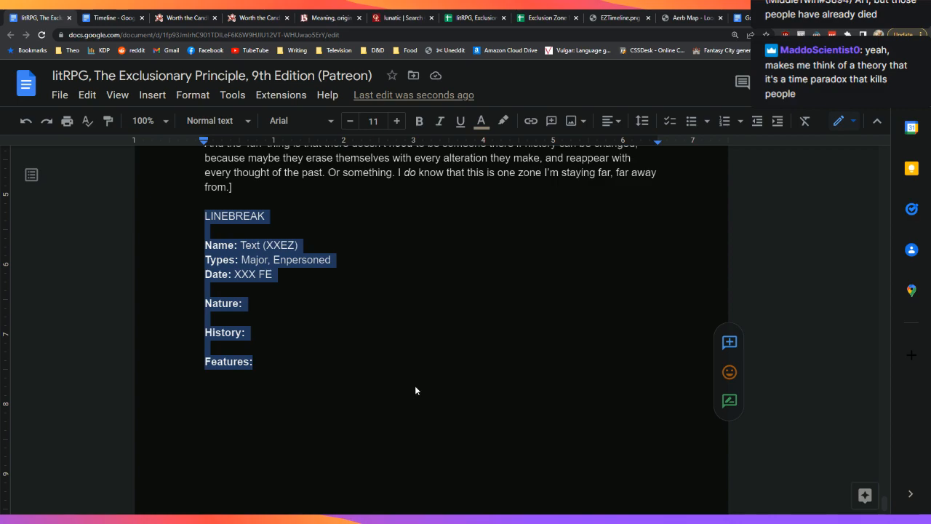
left_click(210, 209)
key("Return")
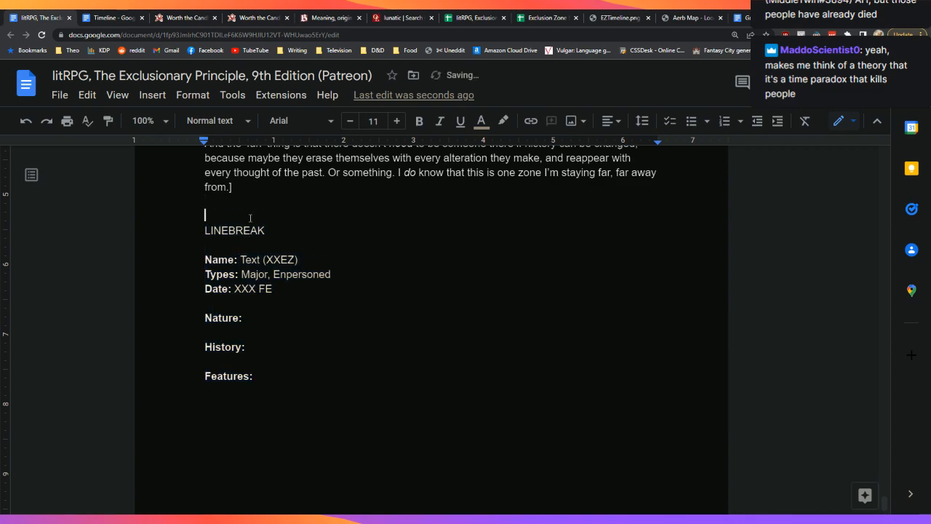
key("Return")
key("ctrl+v")
key("Return")
key("Return")
key("ctrl+v")
key("Up")
key("Up")
key("Up")
key("Up")
key("Up")
key("Up")
key("Up")
key("Up")
key("Up")
key("Up")
key("Up")
key("Up")
key("Up")
key("Up")
key("Up")
key("Up")
key("Up")
key("Up")
key("Up")
key("Up")
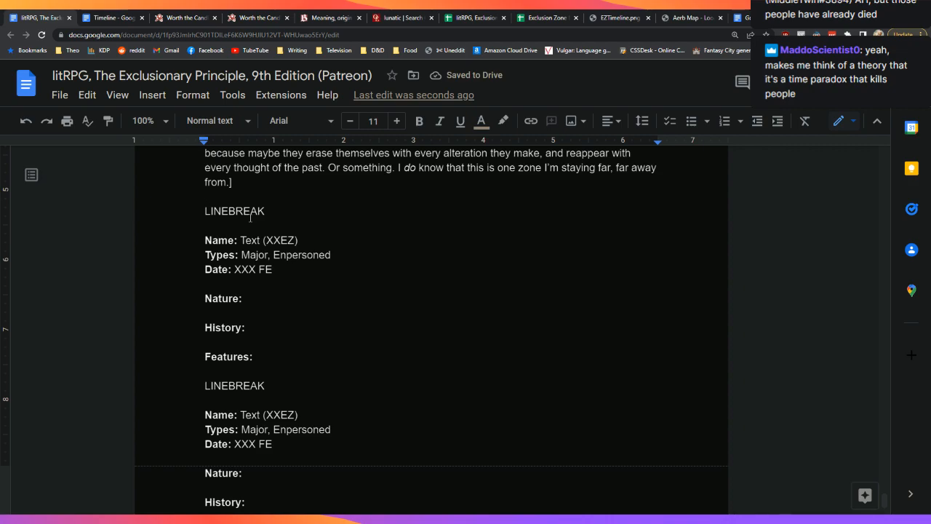
scroll(434, 271, "down", 1)
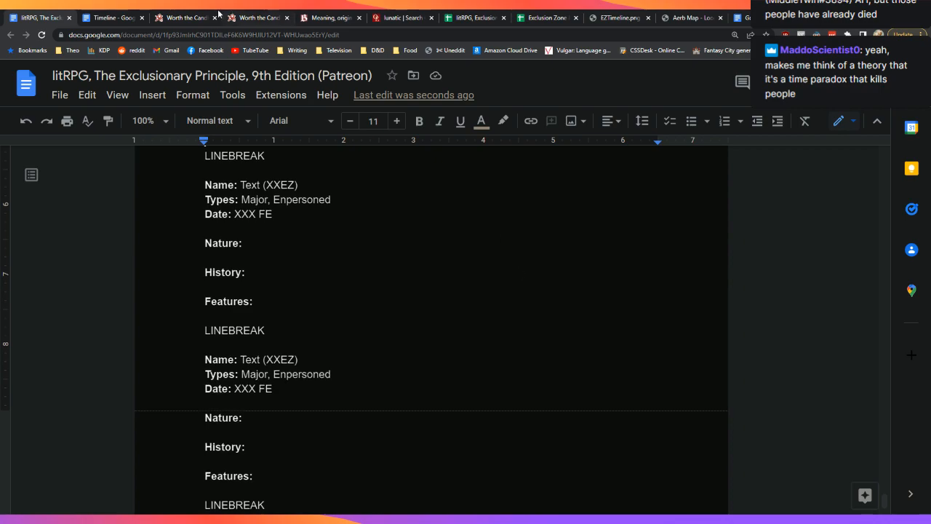
left_click(440, 369)
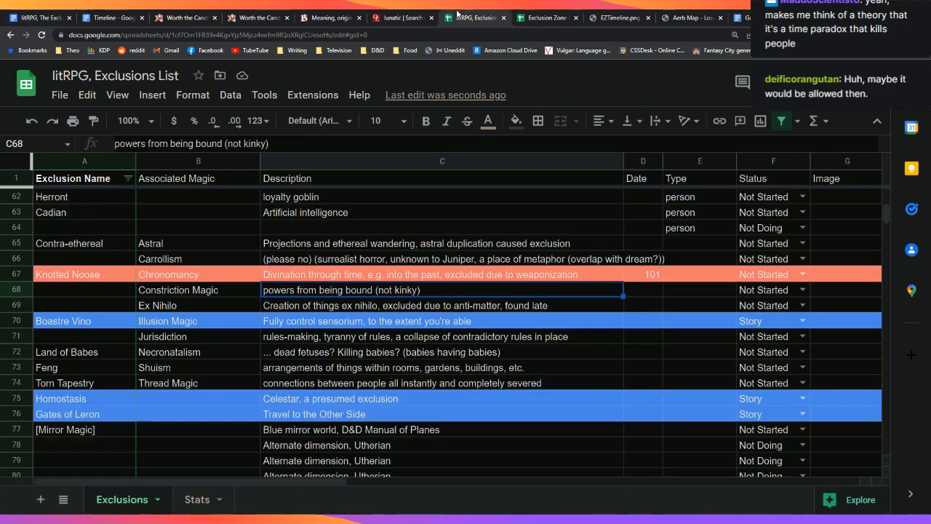
Switch to the Exclusions List spreadsheet, fill the Knotted Noose row with green and set its status to First Pass
left_click(477, 18)
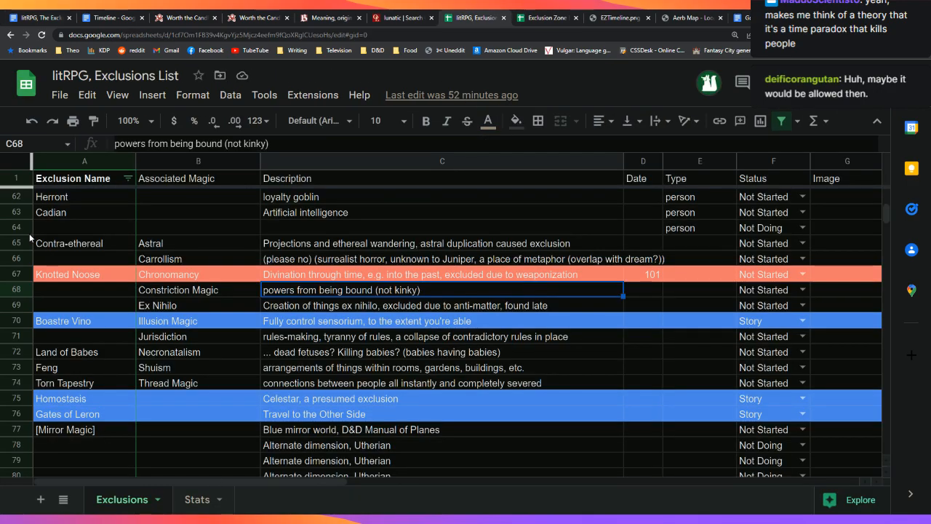
left_click(16, 274)
left_click(514, 125)
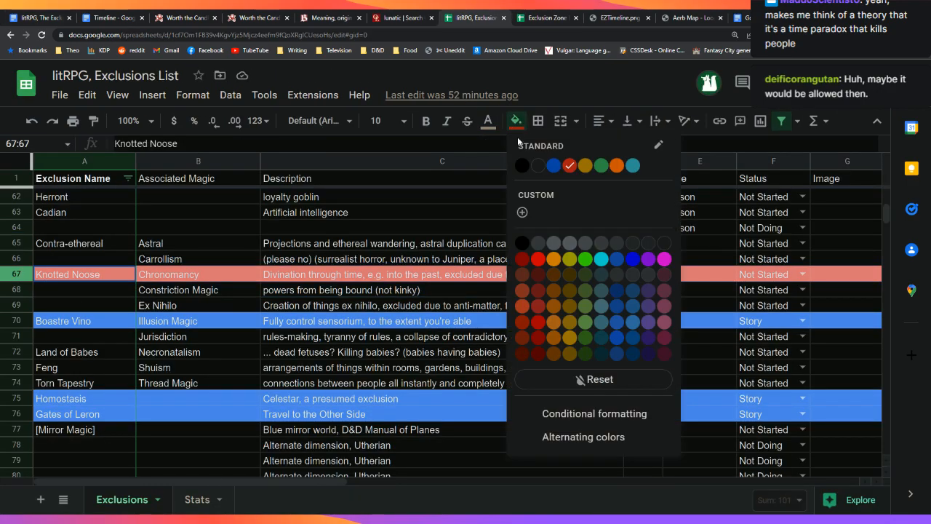
left_click(608, 166)
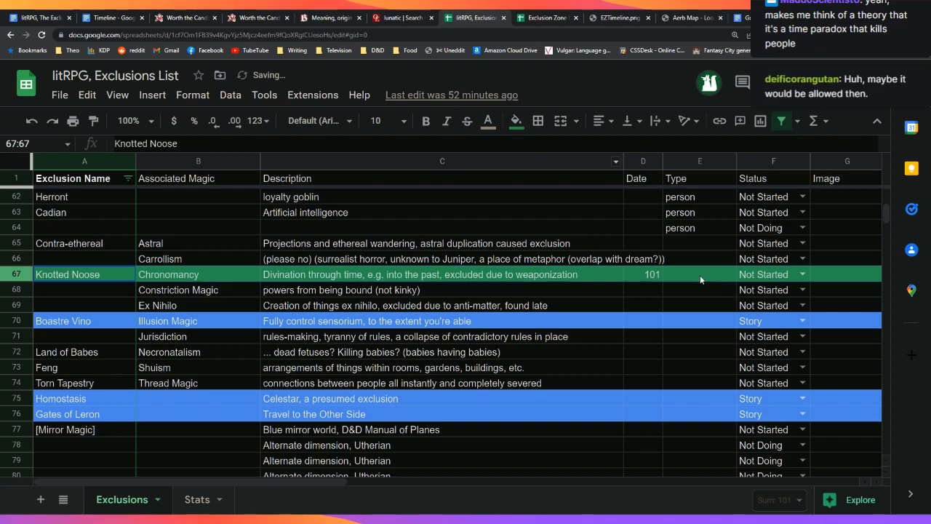
left_click(802, 274)
left_click(768, 291)
left_click(635, 371)
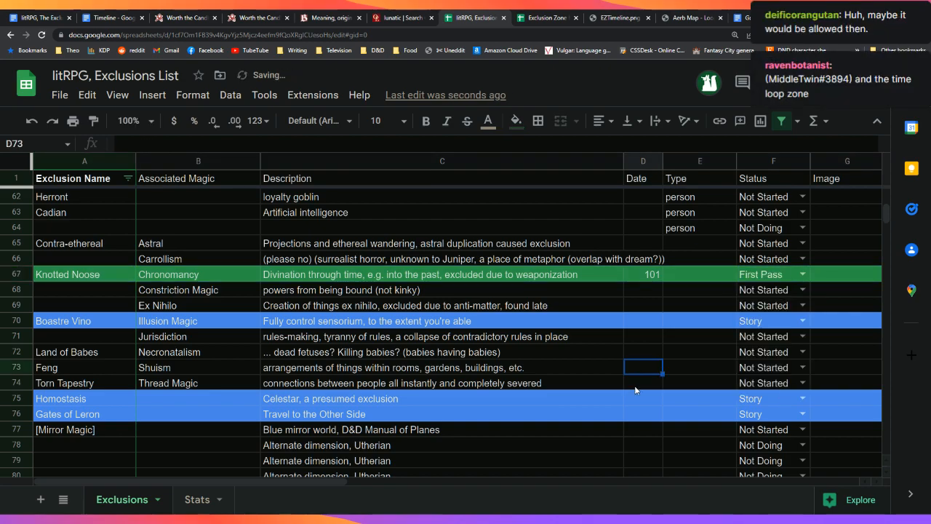
Delete the unnamed person row marked Not Doing, between Cadian and Contra-ethereal
scroll(623, 444, "up", 5)
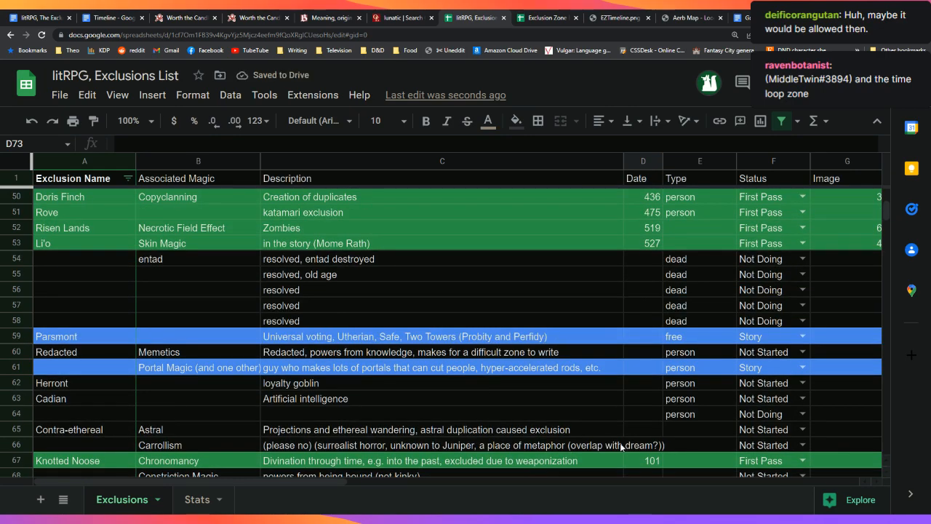
scroll(620, 442, "down", 2)
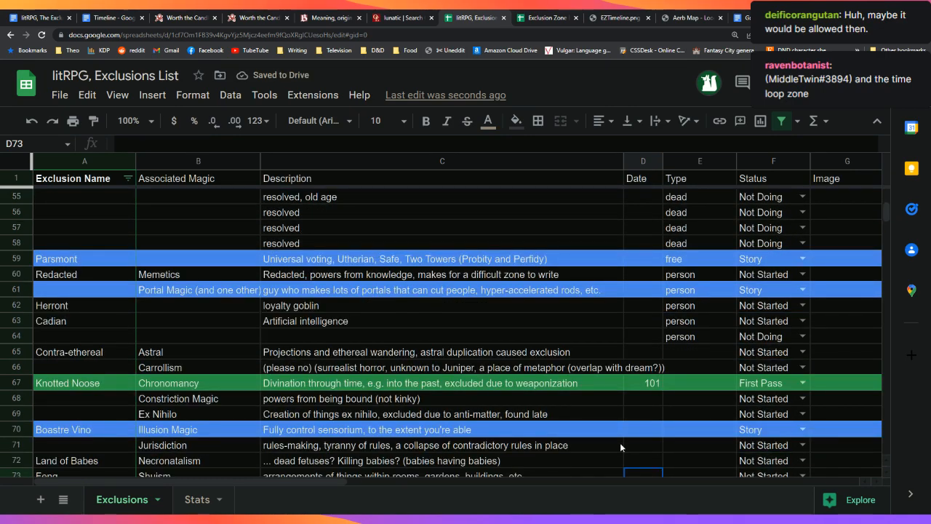
scroll(620, 445, "down", 2)
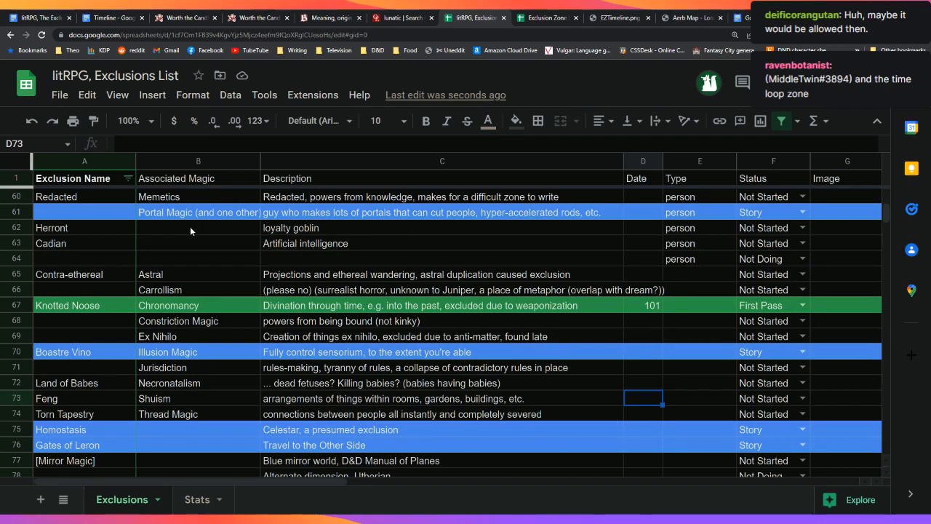
left_click(16, 259)
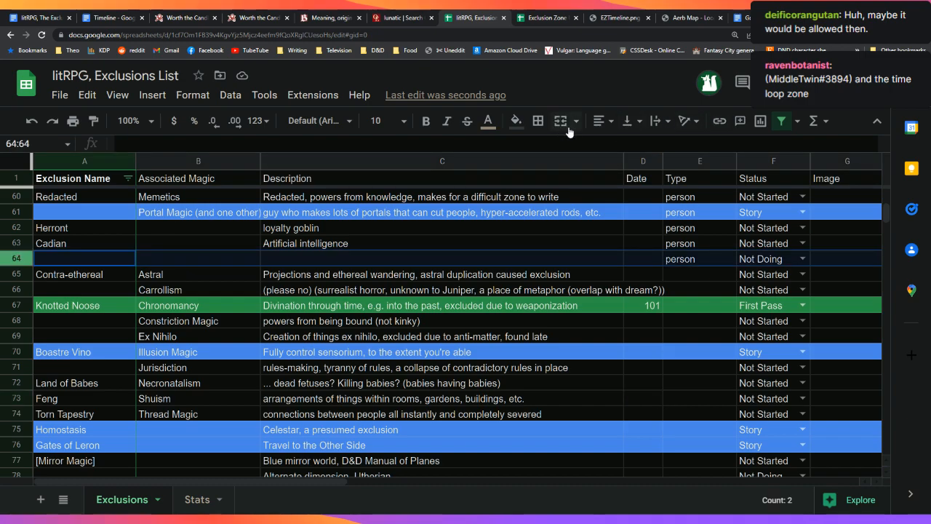
right_click(22, 262)
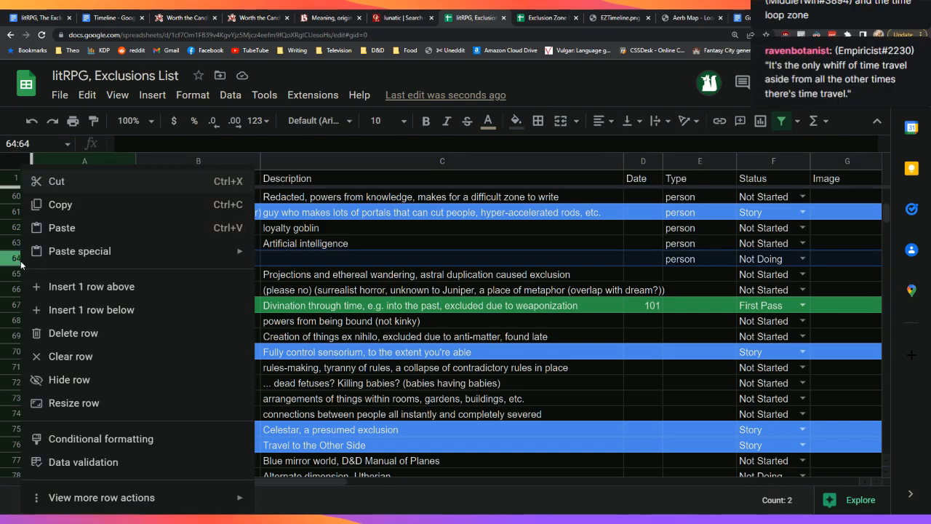
left_click(86, 333)
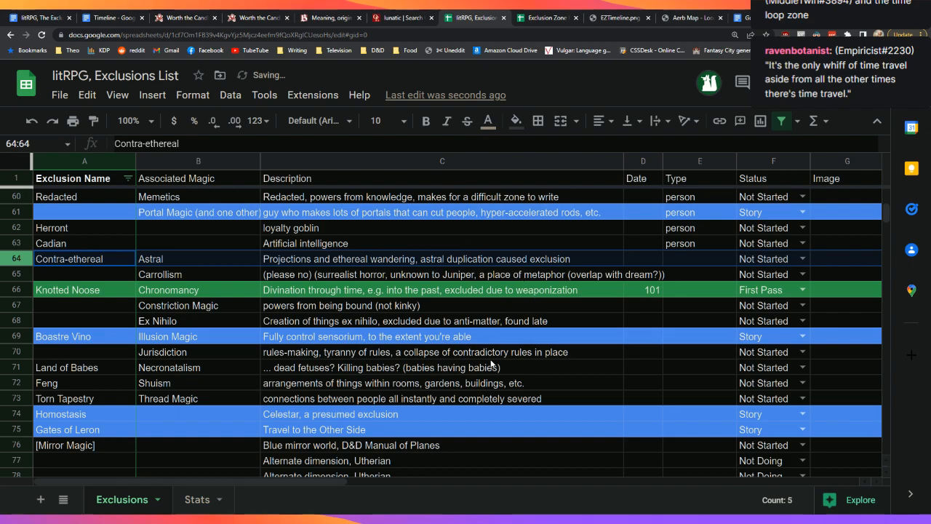
left_click(488, 373)
Fill the [Mirror Magic] row with red in the Exclusions List
scroll(484, 378, "down", 1)
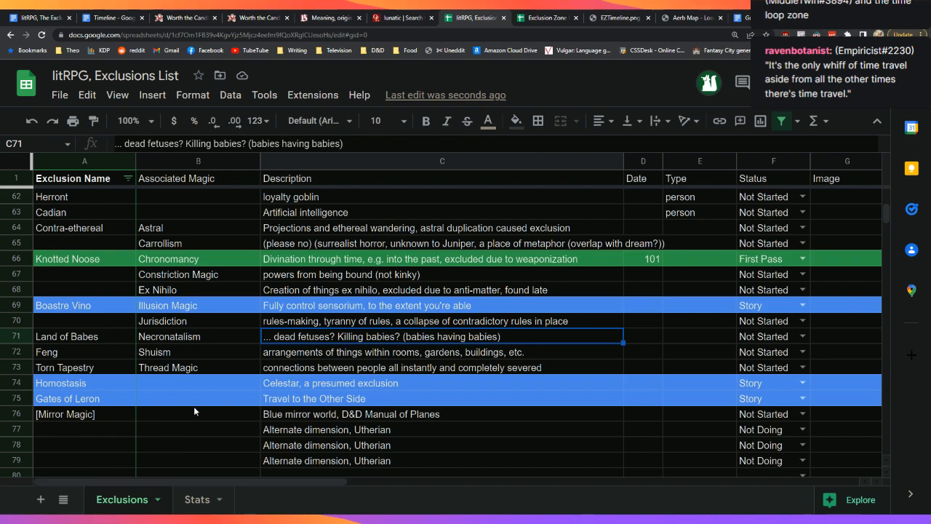
left_click(16, 414)
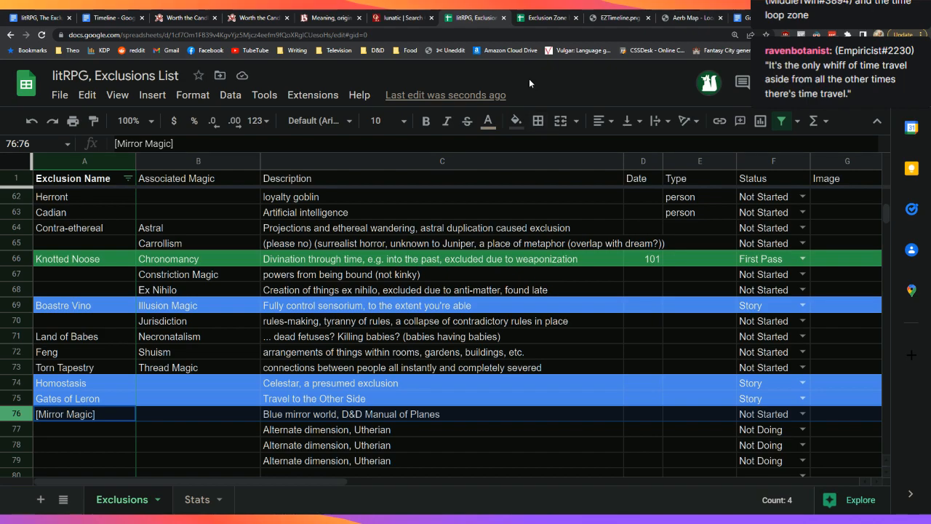
left_click(515, 120)
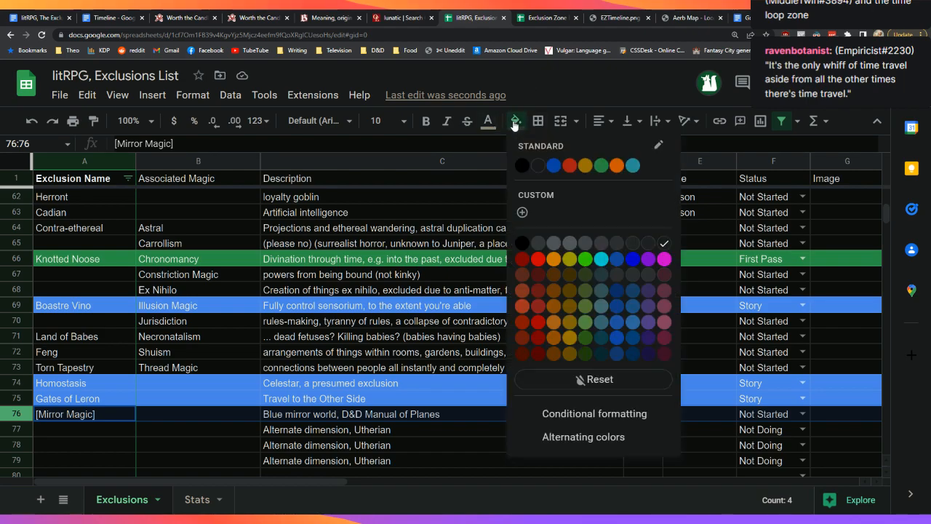
left_click(570, 166)
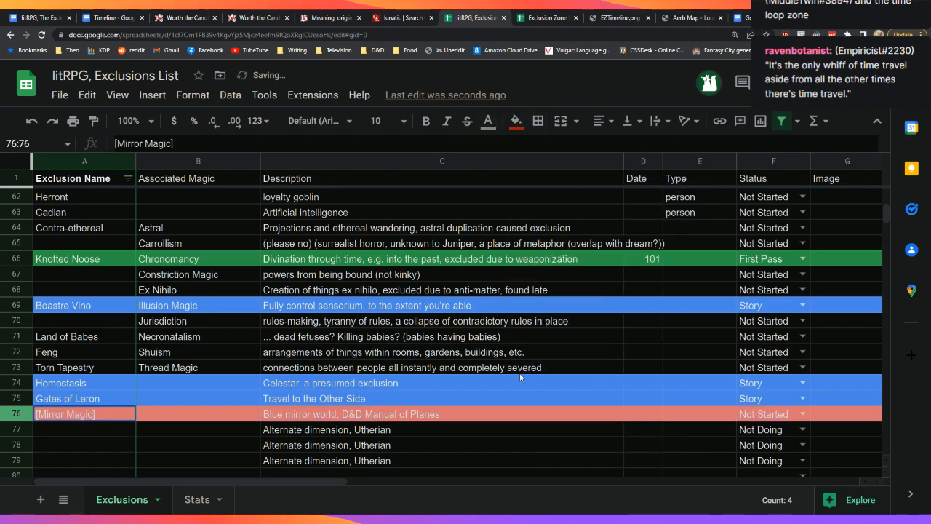
Return to the Exclusionary Principle document and enter "Mirror Magic" as the Nature of the first blank template
left_click(64, 16)
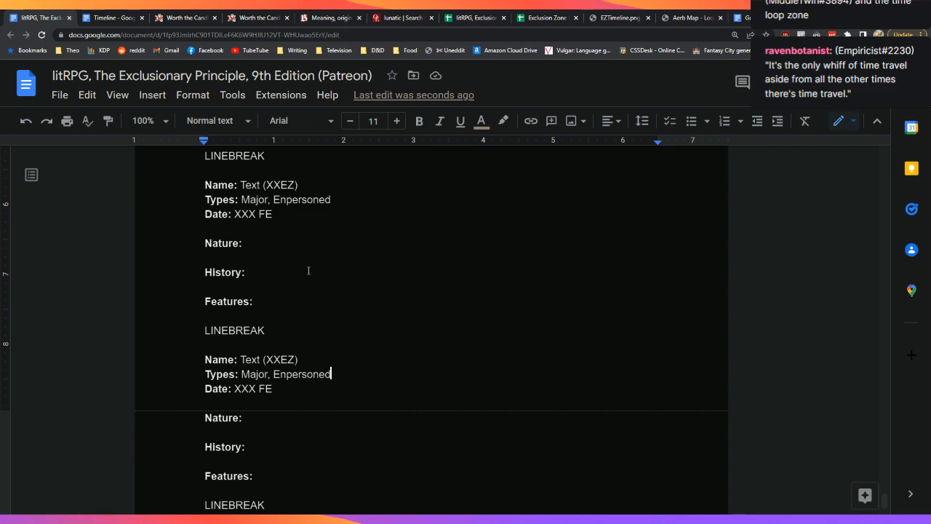
scroll(304, 264, "up", 5)
scroll(255, 238, "down", 2)
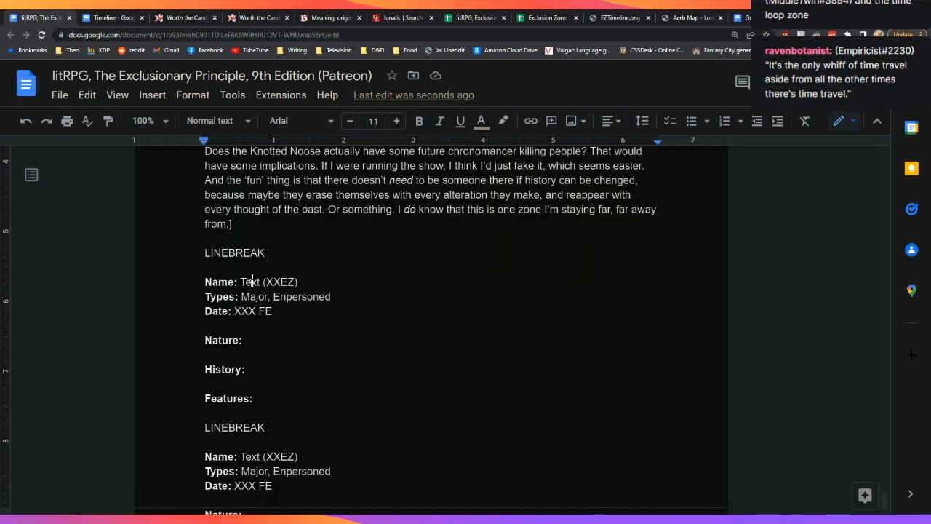
left_click(364, 340)
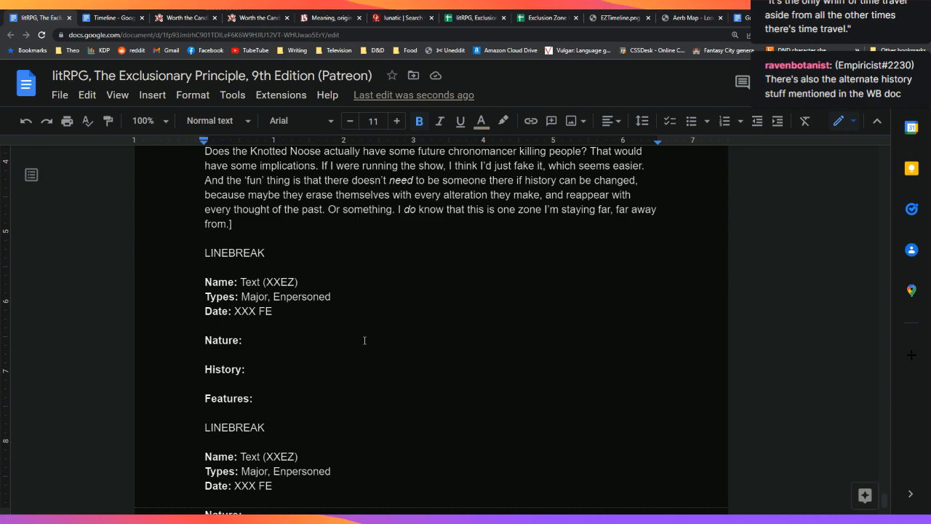
type("Mirror ")
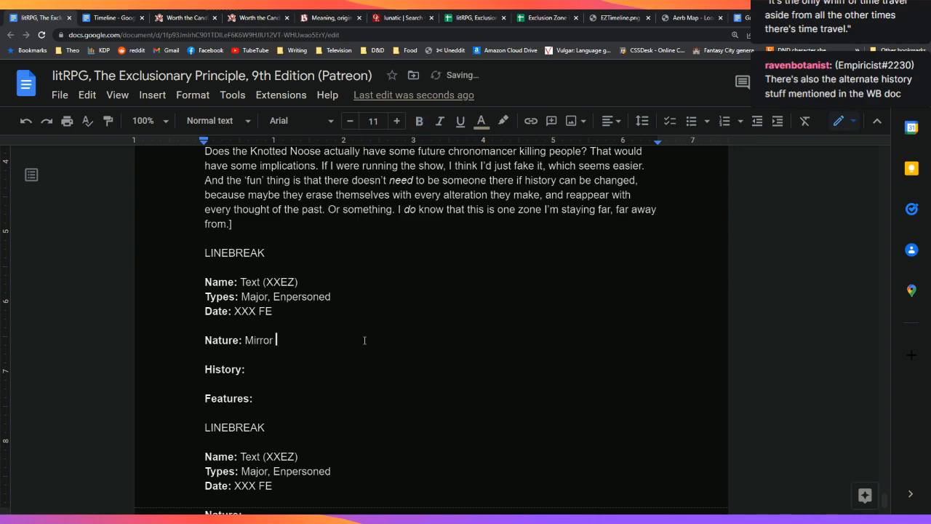
type("Magic")
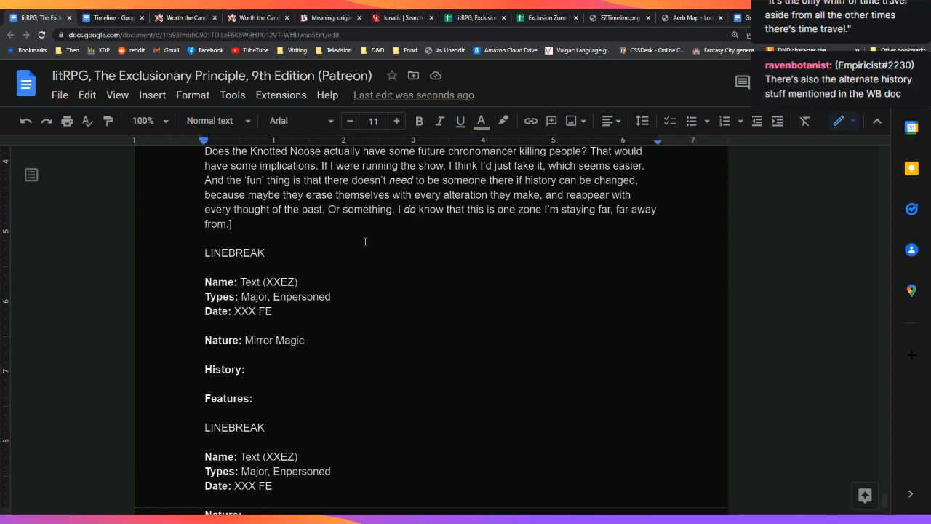
Switch back to the Exclusions List spreadsheet and fill the Feng row with red
left_click(473, 18)
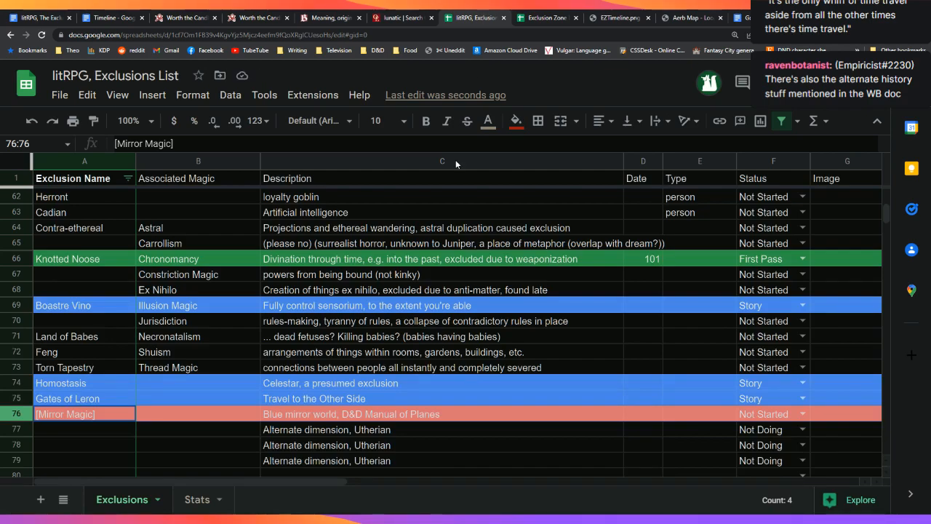
left_click(441, 337)
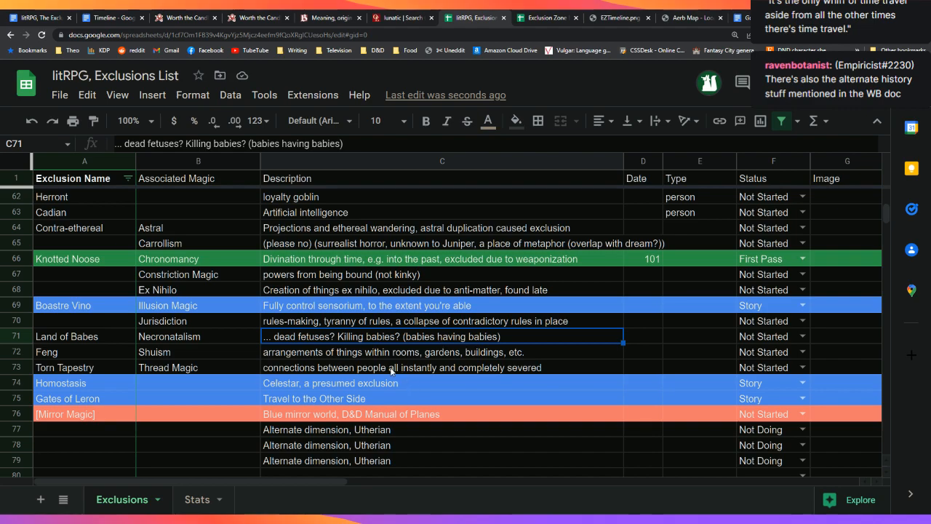
left_click(18, 351)
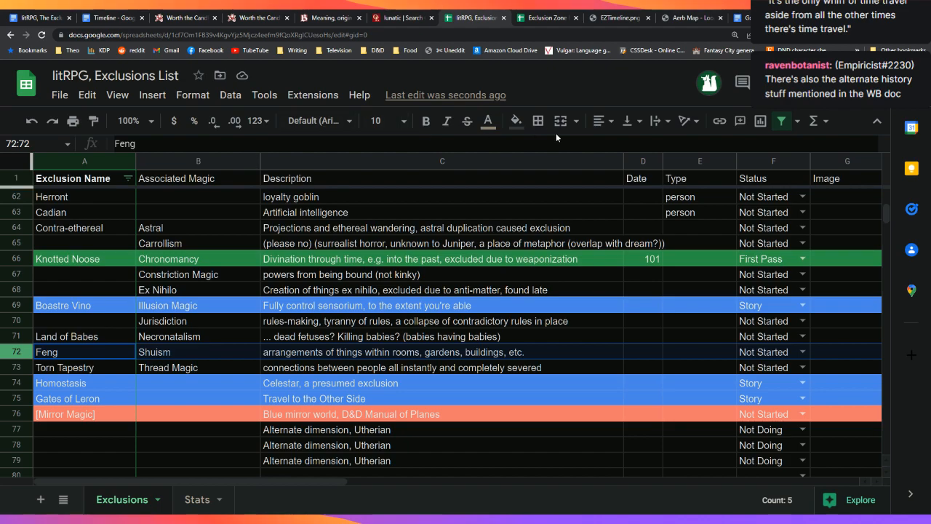
left_click(517, 121)
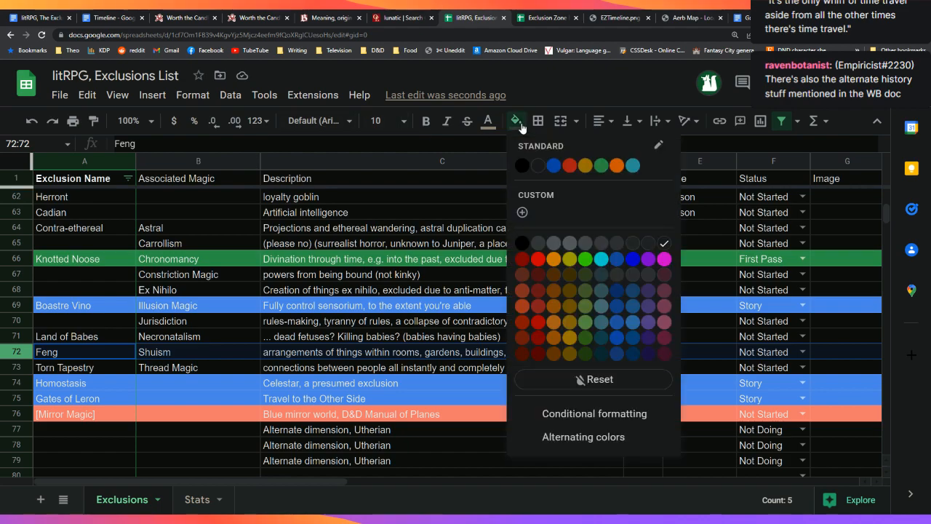
left_click(570, 166)
Return to the Exclusionary Principle document and replace the placeholder name "Text" in the second blank template with "Feng"
left_click(25, 18)
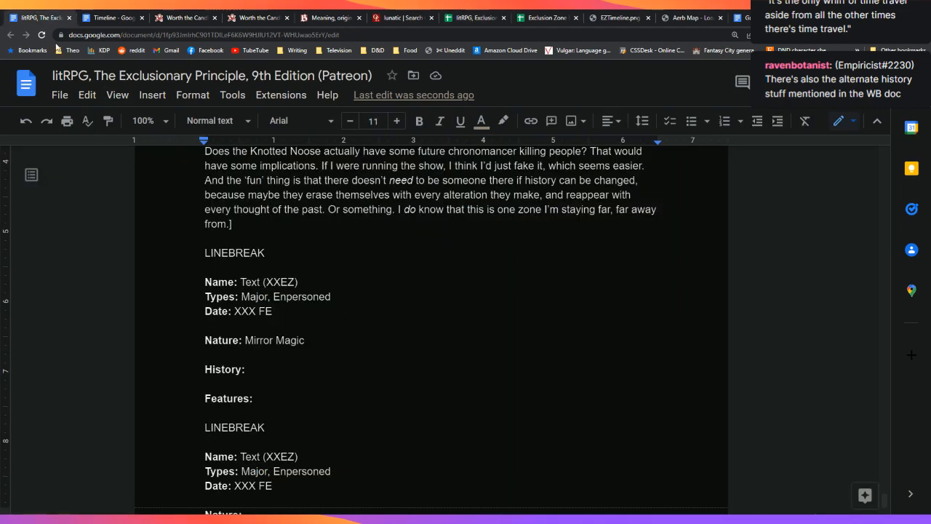
scroll(252, 391, "down", 2)
double_click(258, 359)
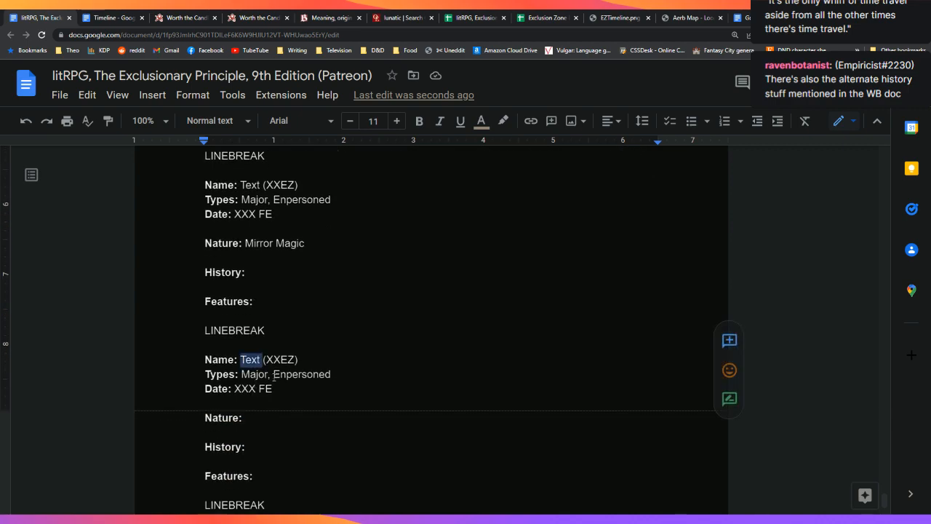
type("Feng")
Enter "Feng Shui (as a magic system)" as the Nature of the Feng entry
key("Down")
key("Down")
key("Down")
key("Down")
key("Left")
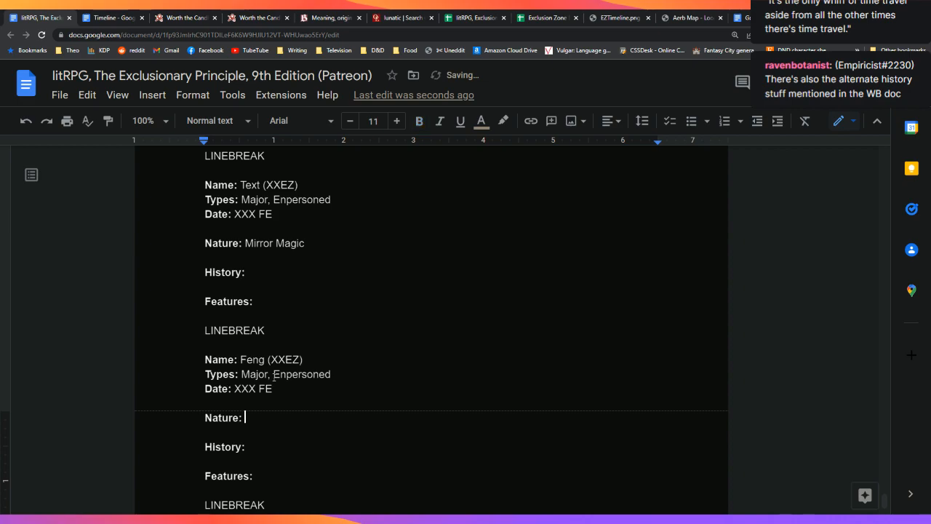
type("Feng Shui")
key("Down")
key("Up")
type("(as a magic system)")
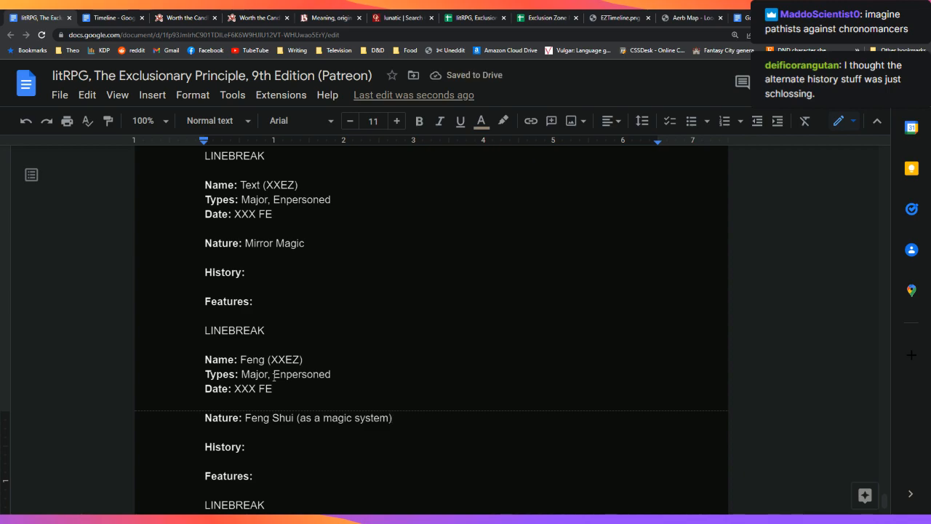
Look back over the Knotted Noose Juniper's Notes and return to the Mirror Magic template below them
key("Up")
key("Up")
key("Up")
key("Up")
key("Up")
key("Up")
key("Up")
key("Up")
key("Up")
key("Up")
key("Up")
key("Up")
key("Up")
key("Up")
key("Up")
key("Up")
key("Up")
key("Up")
key("Up")
key("Up")
key("Up")
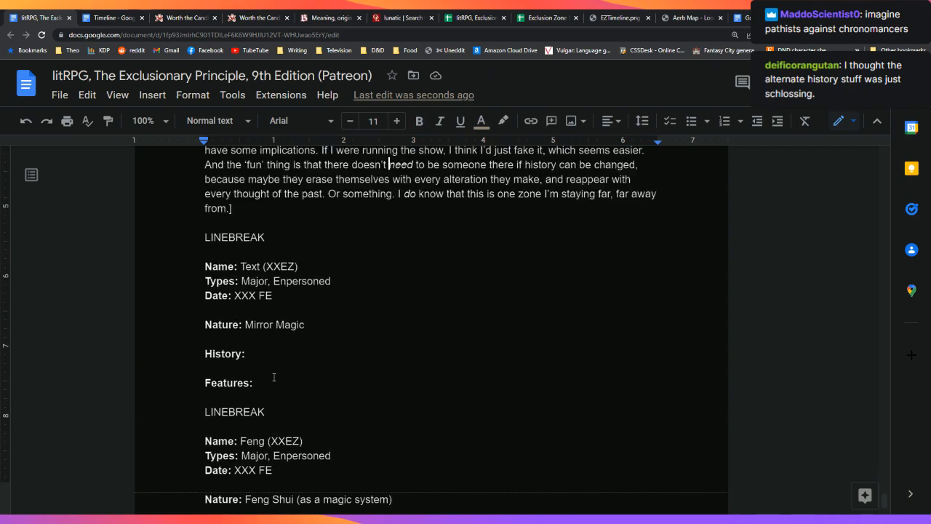
key("Up")
key("Up")
key("Up")
key("Up")
key("Up")
key("Up")
key("Up")
key("Up")
key("Up")
key("Up")
key("Up")
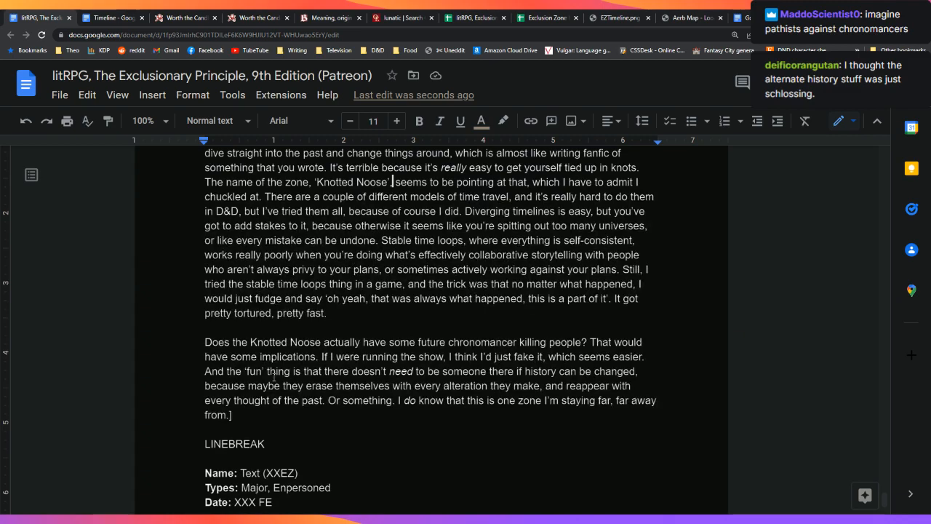
key("Down")
key("Down")
key("Down")
key("Down")
key("Down")
key("Down")
key("Down")
key("Down")
key("Down")
key("Down")
key("Down")
key("Down")
key("Down")
key("Down")
key("Down")
key("Down")
key("Down")
key("Down")
key("Down")
key("Down")
key("Down")
key("Down")
key("Down")
key("Down")
key("Down")
key("Down")
key("Down")
key("Down")
key("Down")
key("Down")
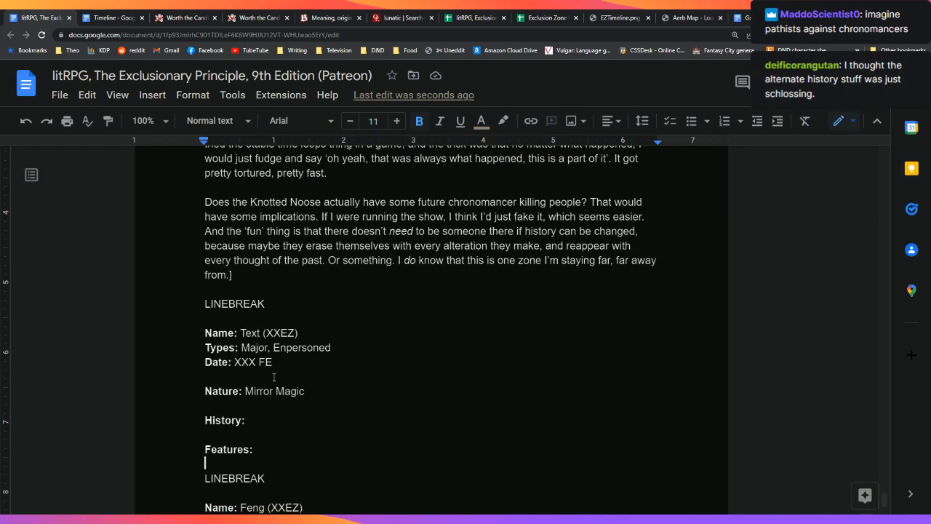
Look over the Mirror Magic and Feng templates and the end of the Knotted Noose notes above them
key("Down")
key("Down")
key("Down")
key("Down")
key("Down")
key("Down")
key("Down")
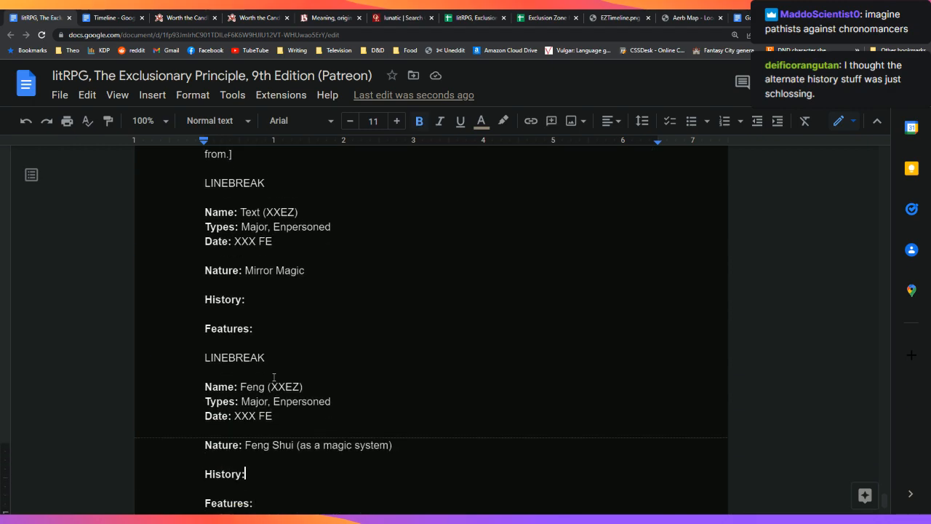
key("Down")
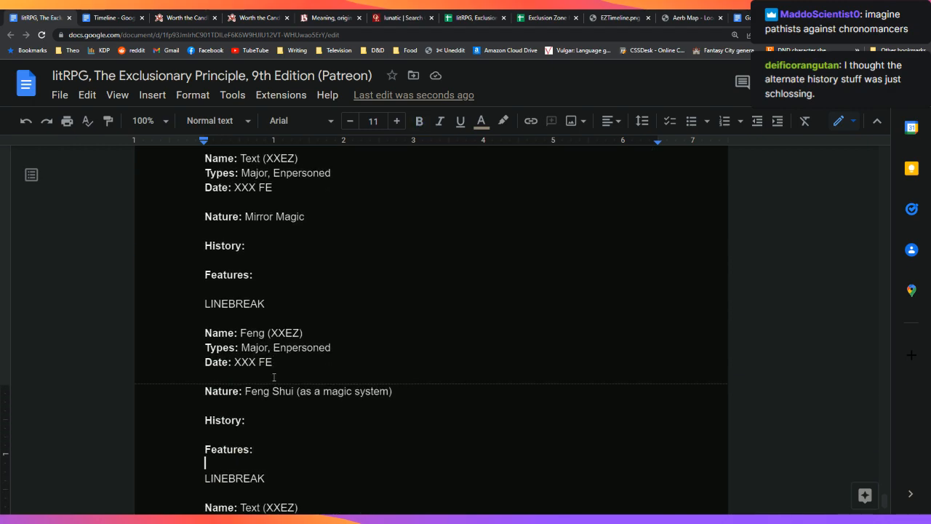
key("Down")
key("Left")
key("Up")
key("Right")
key("Up")
key("Up")
key("Up")
key("Up")
key("Up")
key("Up")
key("Up")
key("Up")
key("Up")
key("Up")
key("Up")
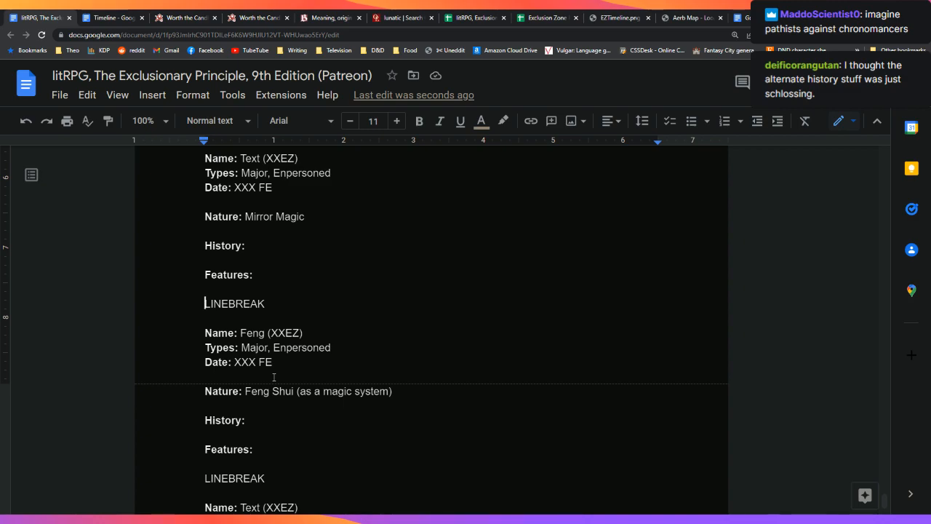
key("Up")
key("Up")
key("Up")
key("Up")
key("Up")
key("Up")
key("Up")
key("Up")
key("Up")
key("Up")
key("Up")
key("Up")
key("Up")
key("Up")
key("Up")
key("Up")
key("Up")
key("Down")
key("Down")
key("Down")
key("Down")
key("Down")
key("Down")
key("Down")
key("Down")
key("Down")
key("Down")
key("Down")
key("Down")
key("Down")
key("Down")
key("Down")
key("Down")
key("Down")
key("Down")
key("Down")
key("Down")
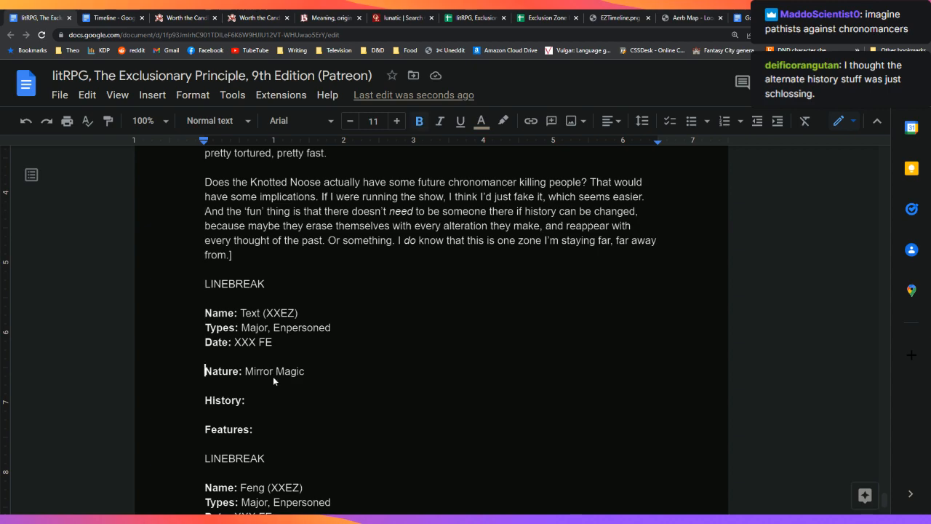
key("Down")
key("Down")
key("Down")
key("Down")
key("Down")
key("Down")
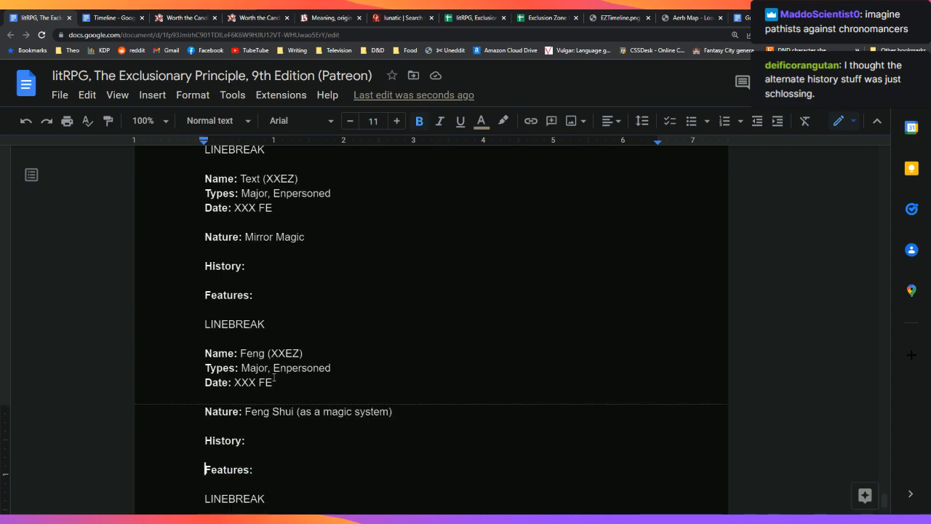
Switch to the Exclusions List spreadsheet, check the progress counts on the Stats sheet, and return to the Exclusions sheet
left_click(486, 18)
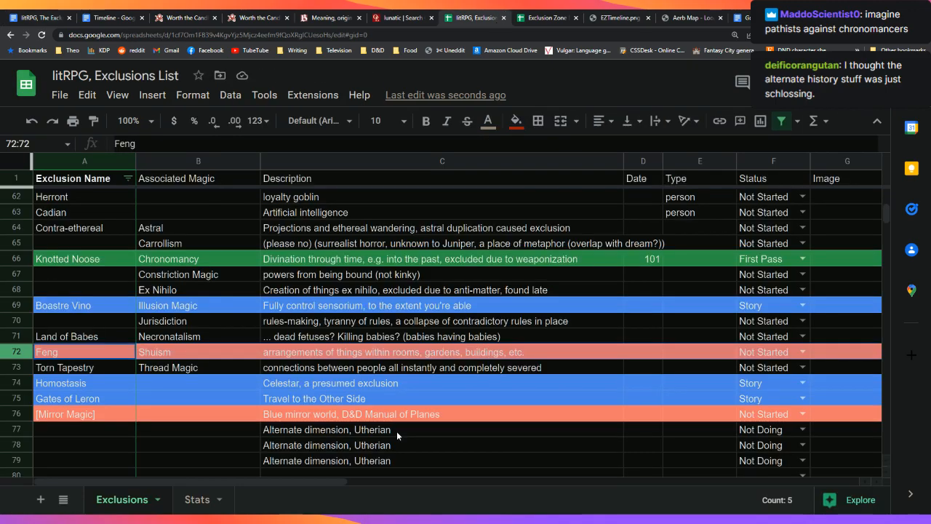
left_click(207, 507)
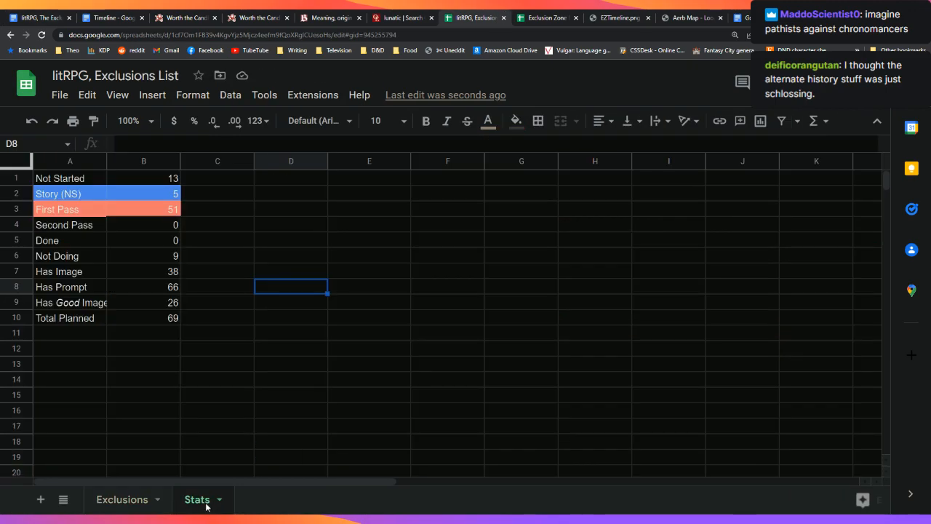
left_click(111, 507)
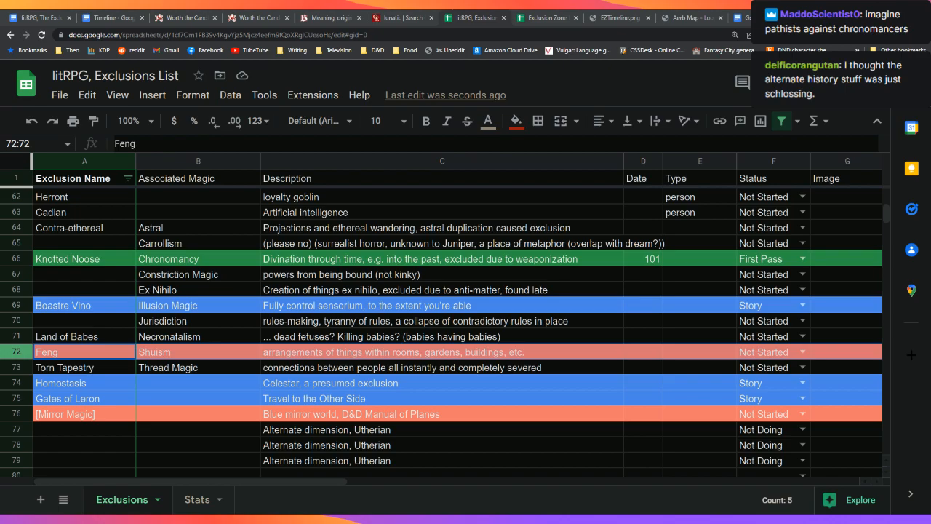
Review the exclusions list from the earliest dated entries down to the undated and Not Started rows
left_click(469, 460)
scroll(472, 460, "up", 15)
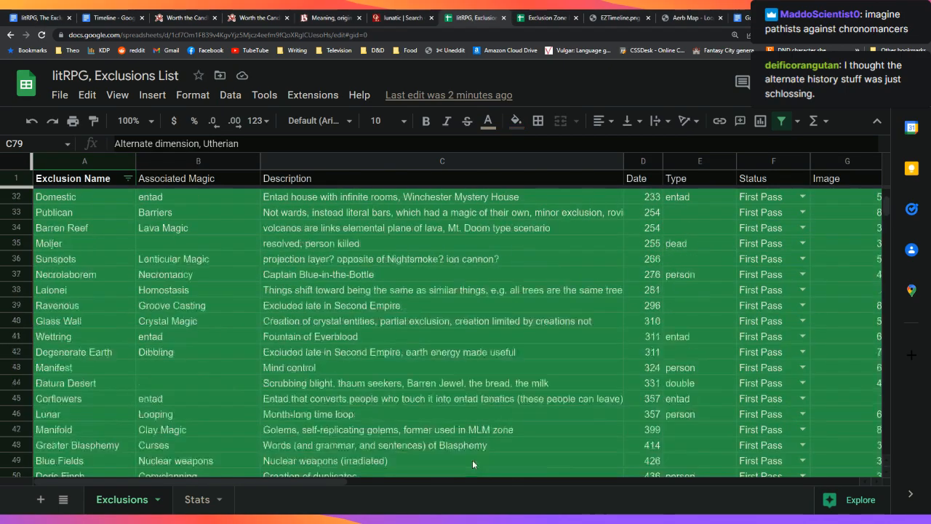
scroll(472, 460, "up", 2)
scroll(472, 460, "down", 10)
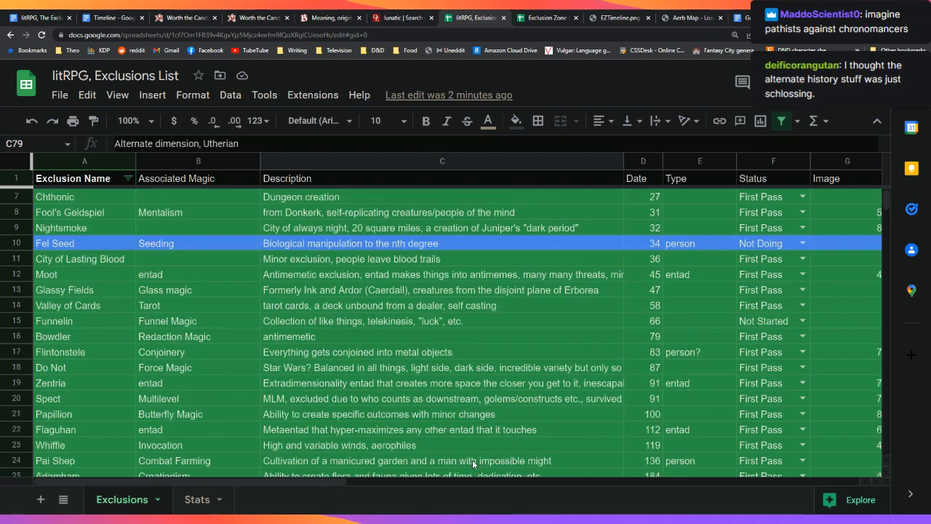
scroll(473, 461, "down", 2)
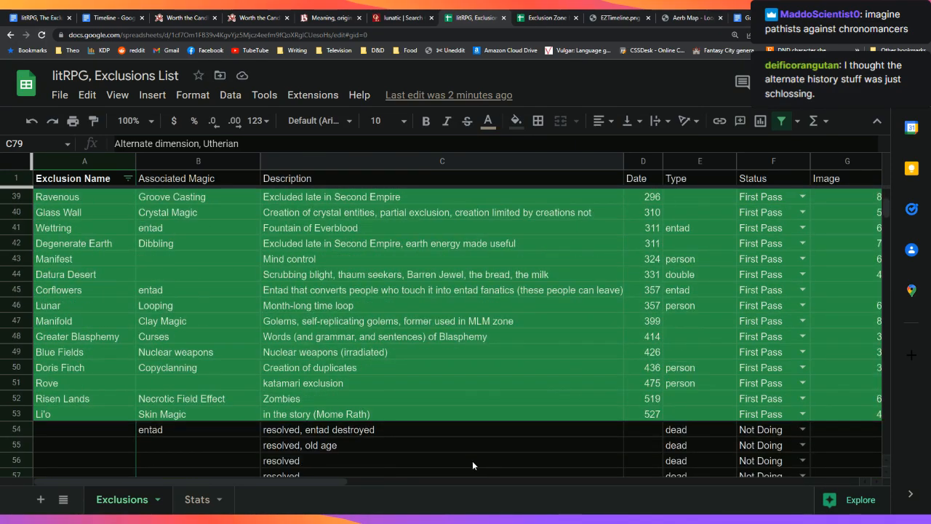
scroll(472, 460, "down", 2)
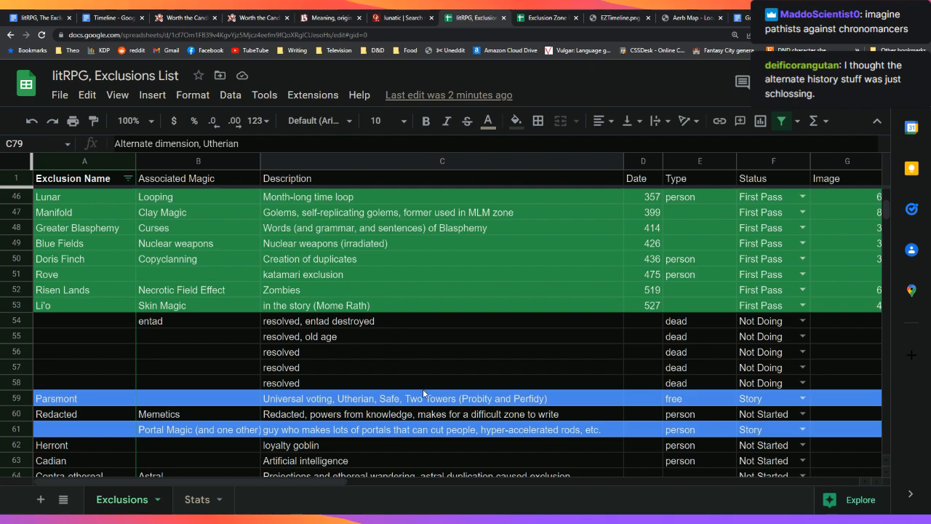
scroll(424, 392, "up", 3)
scroll(428, 393, "down", 5)
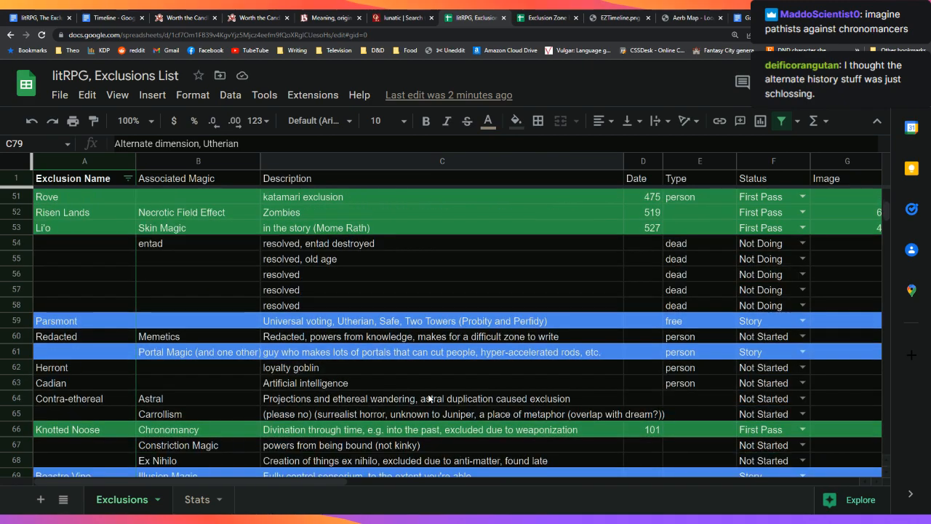
scroll(430, 398, "down", 4)
scroll(429, 399, "up", 7)
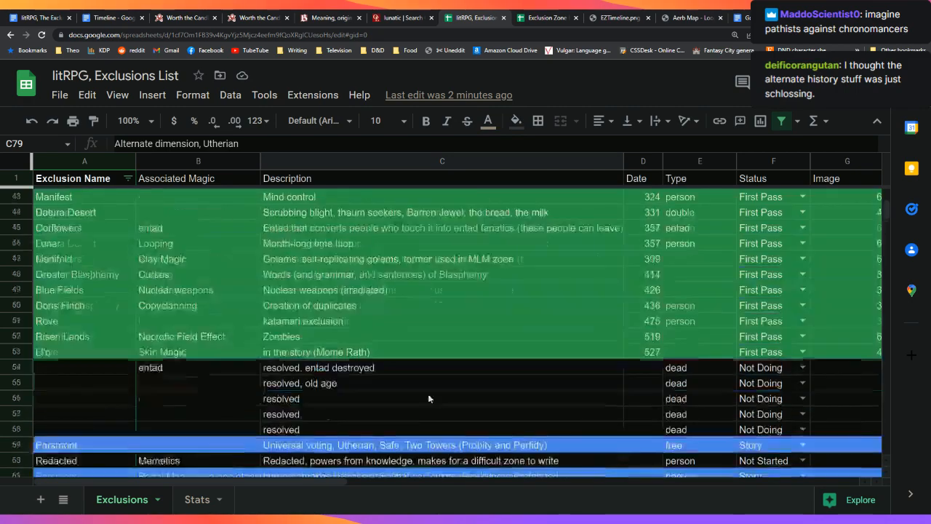
scroll(428, 397, "up", 14)
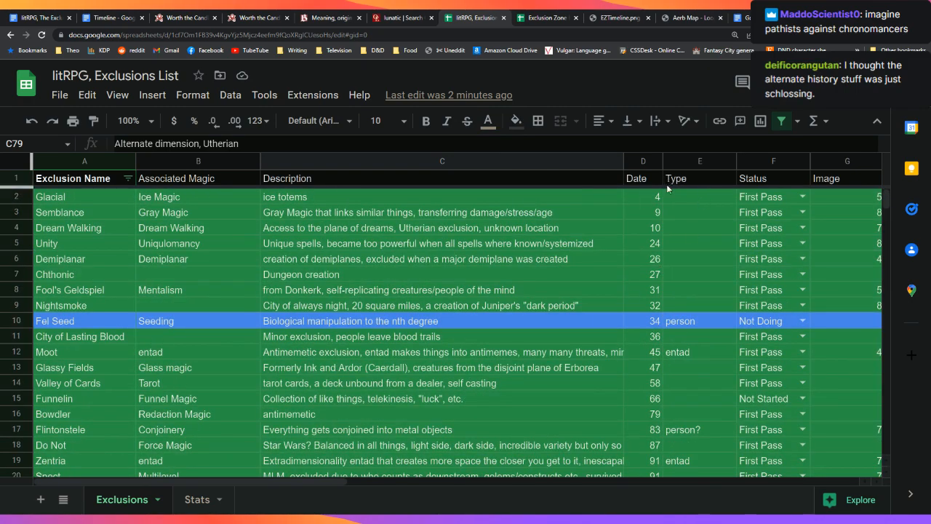
Sort the Exclusions sheet by the Date column in ascending order
left_click(654, 176)
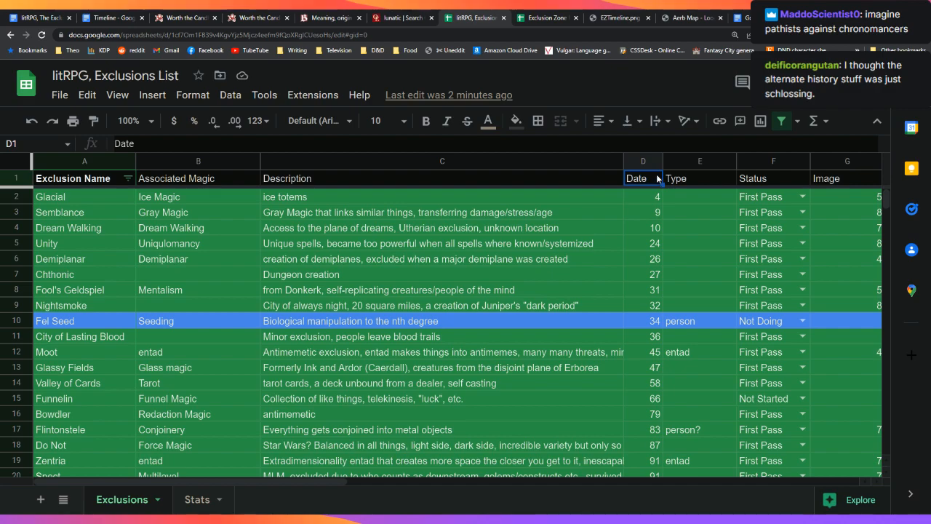
right_click(657, 161)
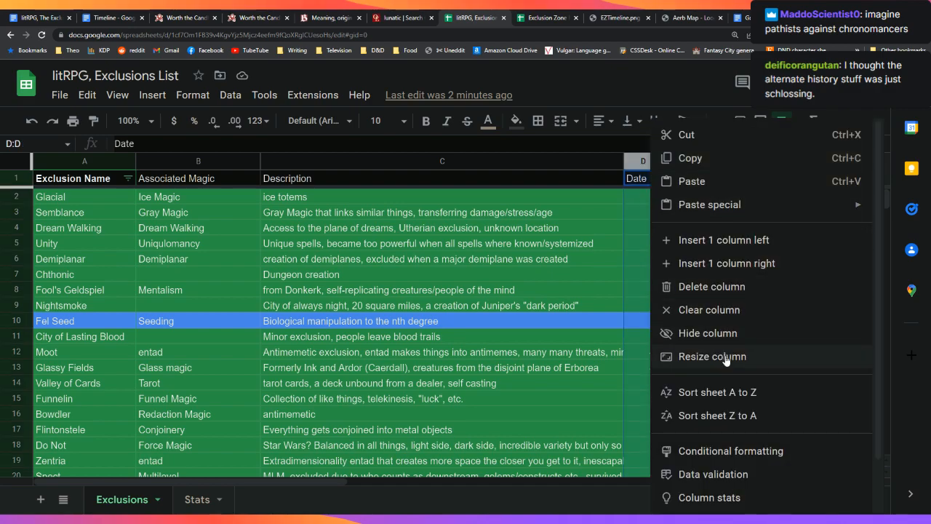
key("Escape")
left_click(515, 288)
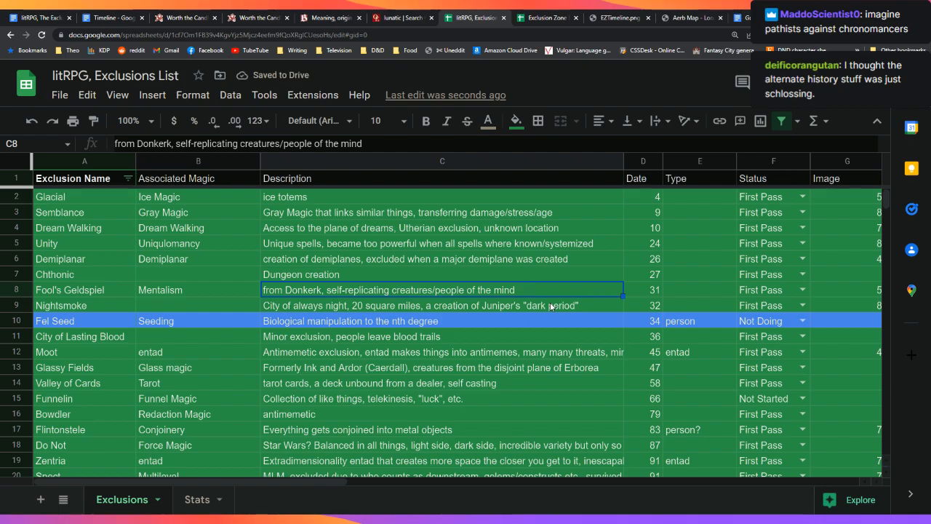
Review the date-sorted list, examining the status of the dated entries and the undated rows below them
scroll(550, 306, "down", 12)
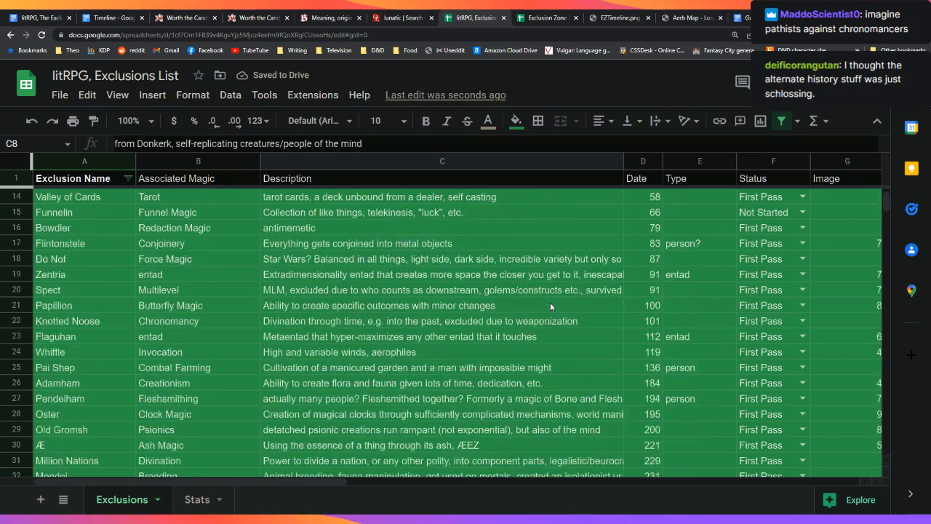
scroll(550, 307, "down", 2)
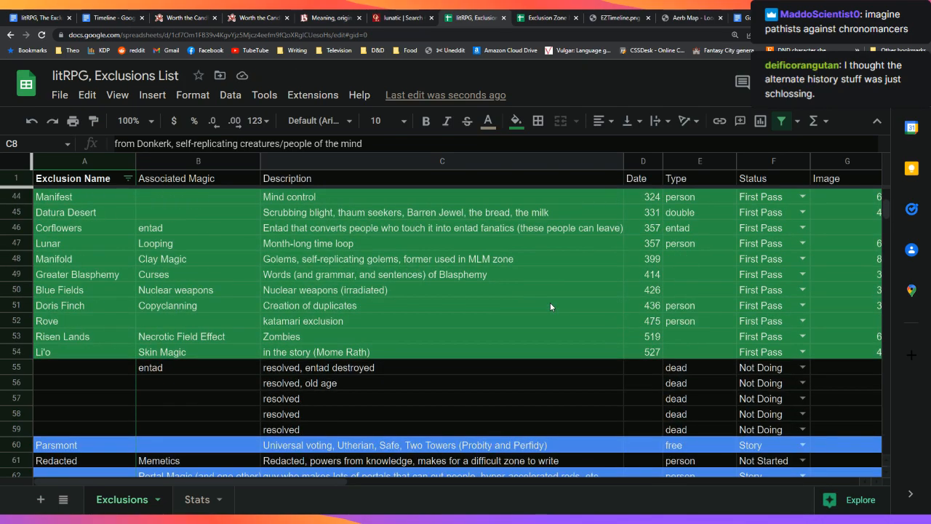
scroll(550, 306, "up", 2)
scroll(550, 306, "down", 8)
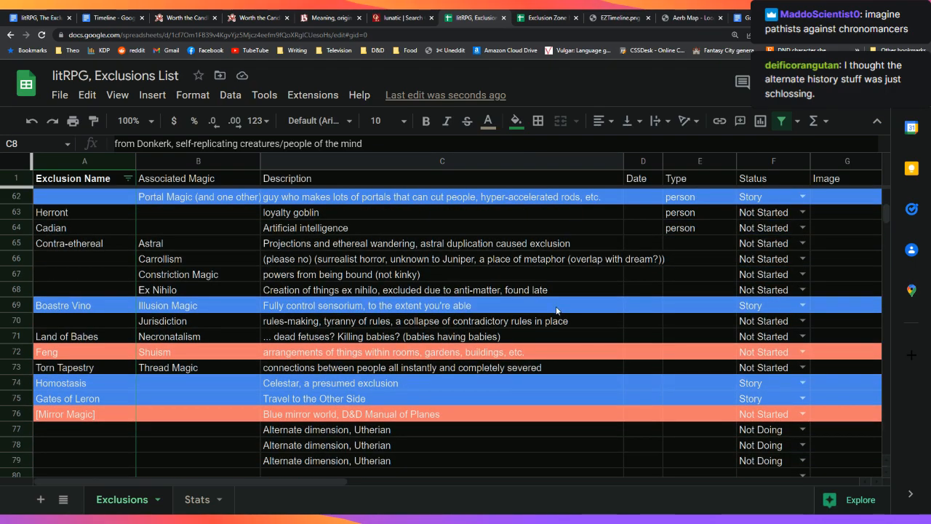
scroll(555, 310, "down", 1)
scroll(554, 309, "up", 1)
scroll(551, 306, "up", 3)
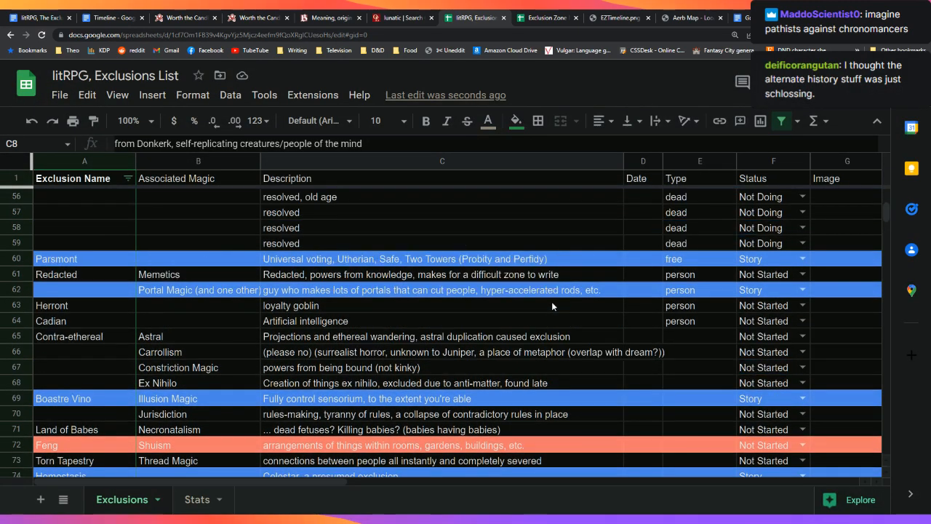
scroll(552, 306, "up", 1)
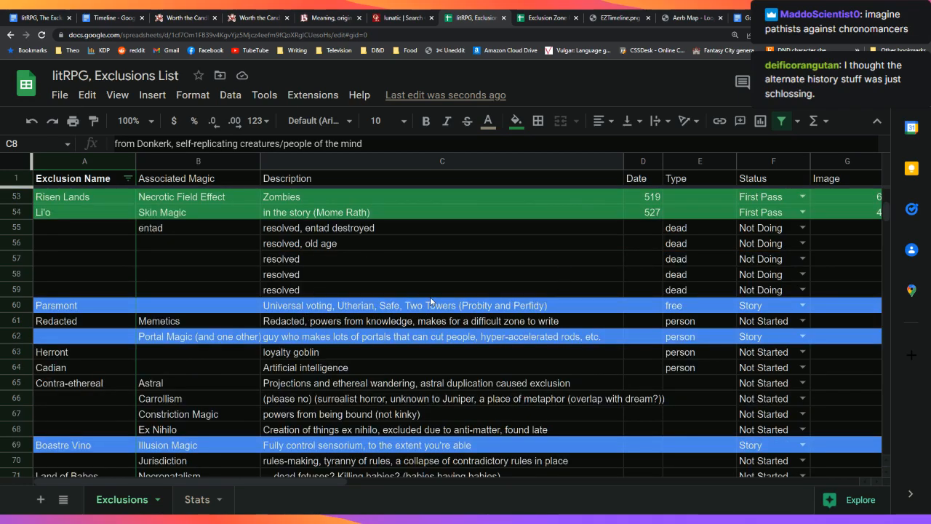
scroll(430, 296, "down", 2)
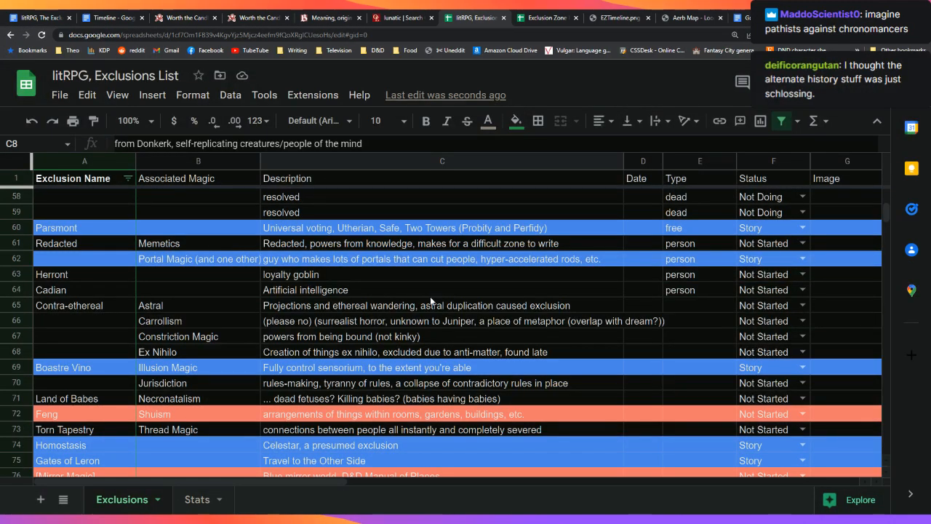
left_click(430, 296)
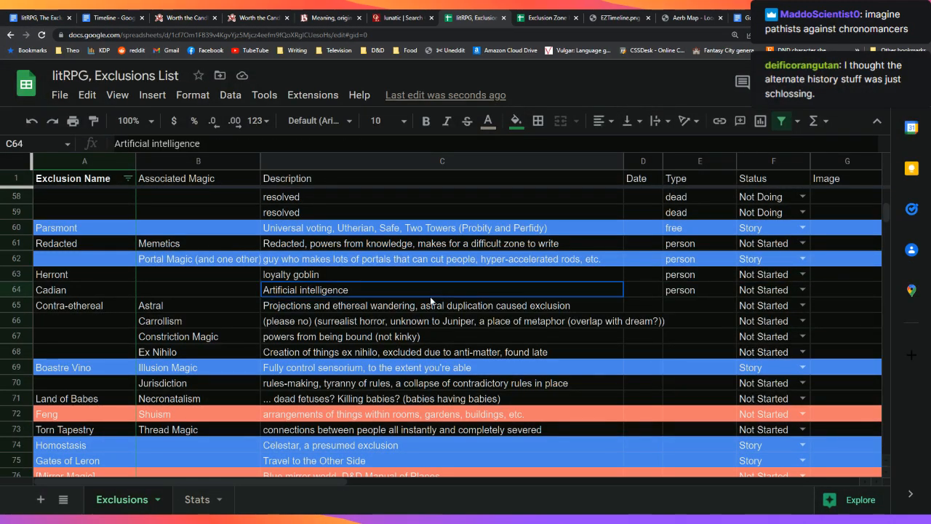
Sort the Exclusions sheet by the Status column from A to Z
left_click(805, 179)
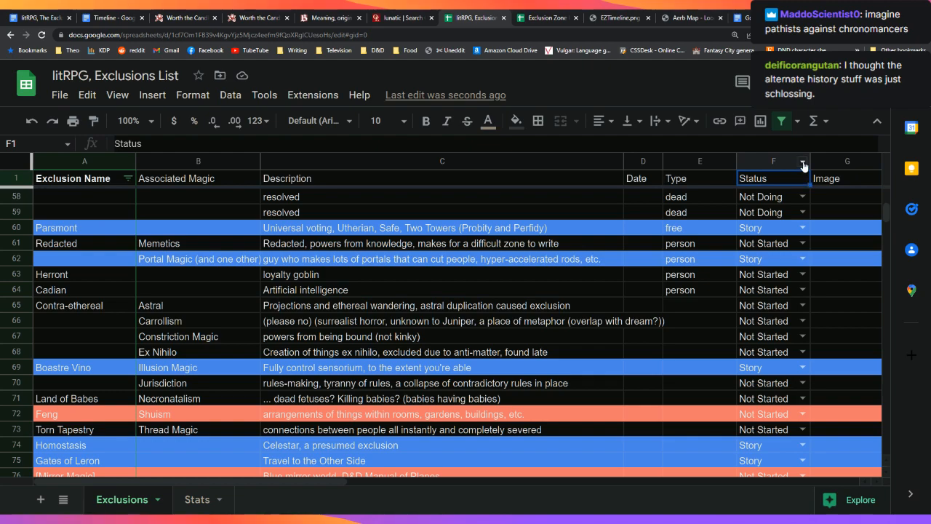
left_click(804, 162)
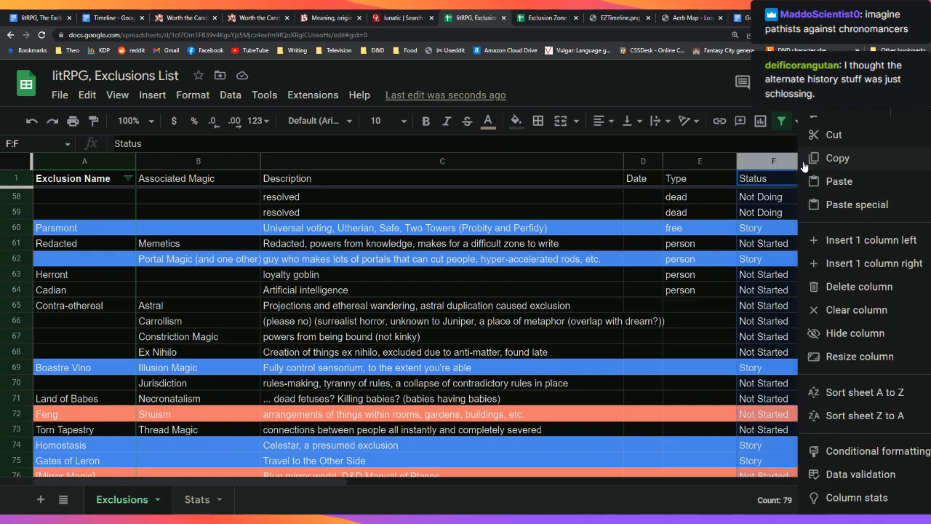
left_click(839, 392)
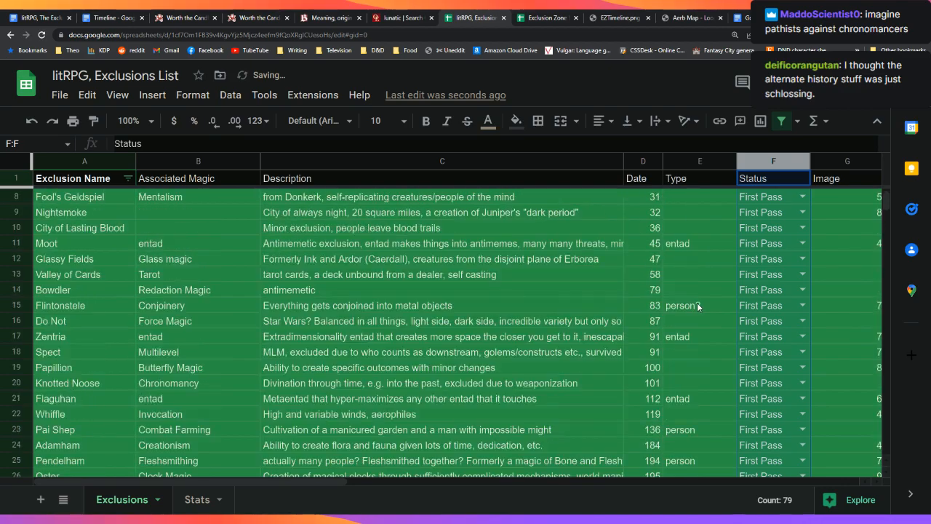
Set the status of the green Funnelin row to First Pass
scroll(697, 298, "down", 10)
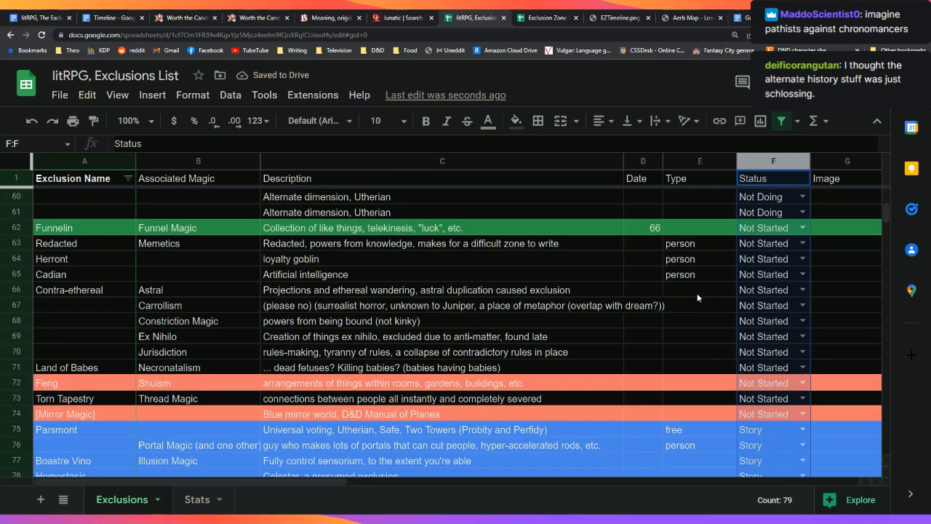
scroll(697, 293, "down", 2)
scroll(696, 293, "up", 2)
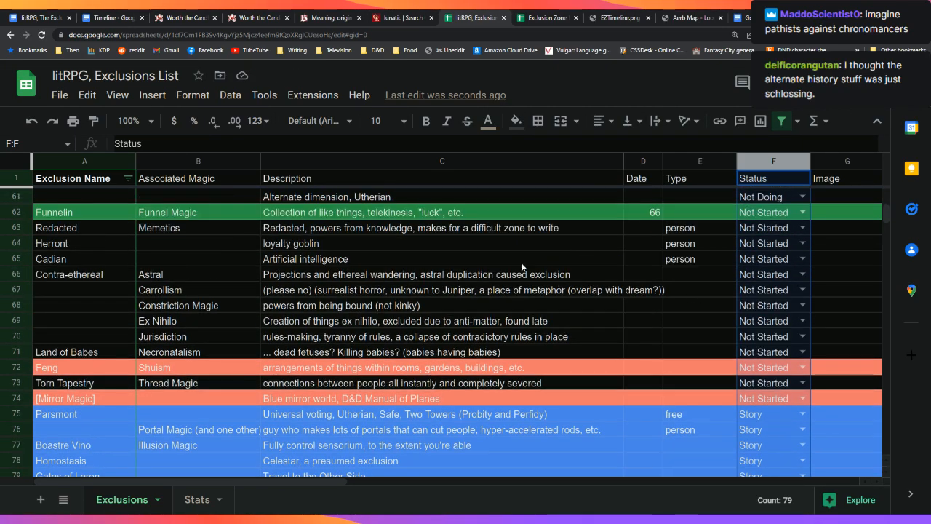
left_click(516, 288)
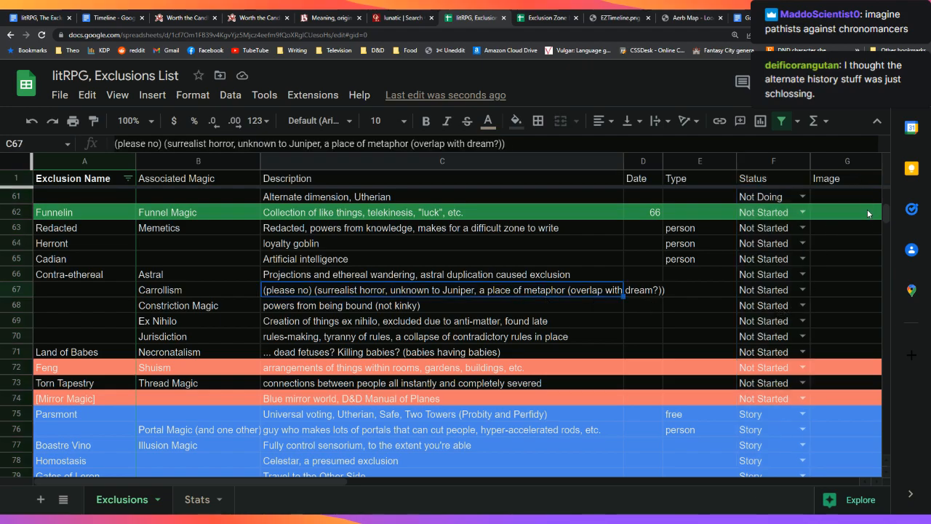
left_click_drag(884, 212, 885, 212)
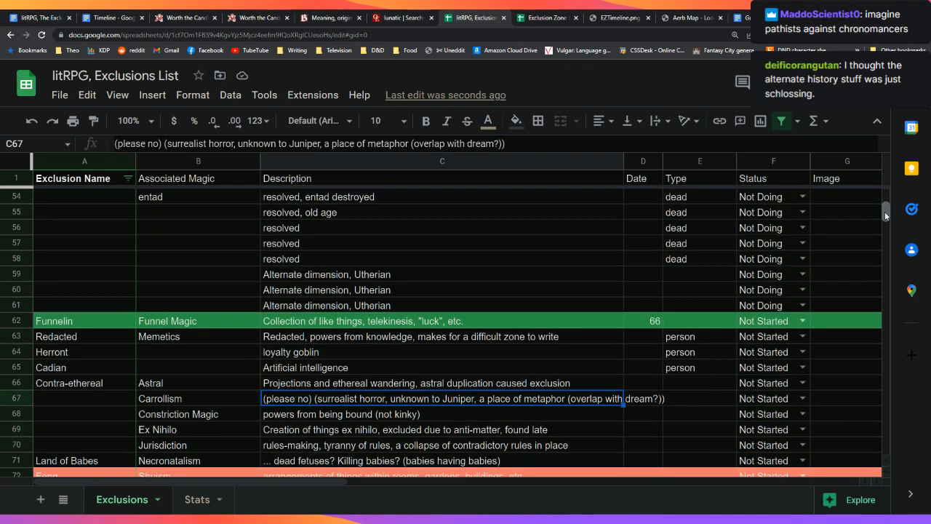
scroll(852, 258, "down", 3)
scroll(850, 259, "down", 1)
scroll(850, 258, "up", 1)
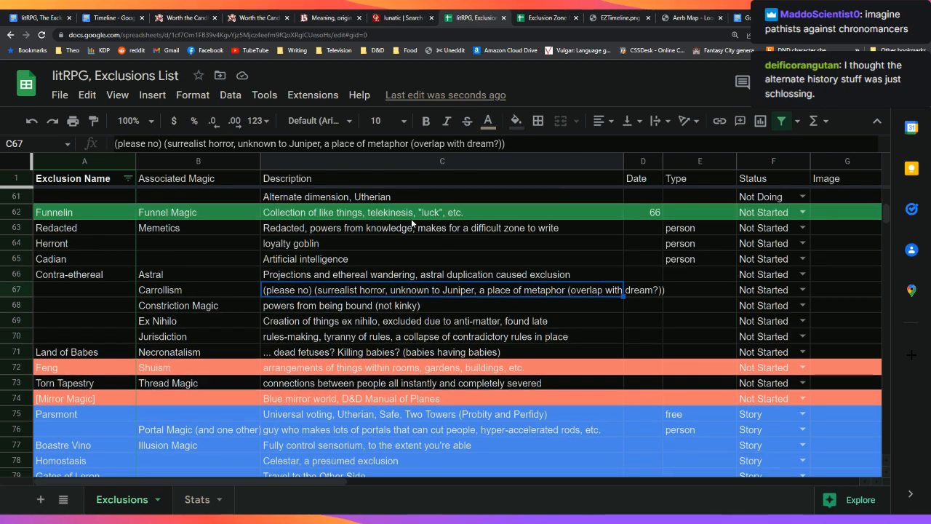
left_click(800, 212)
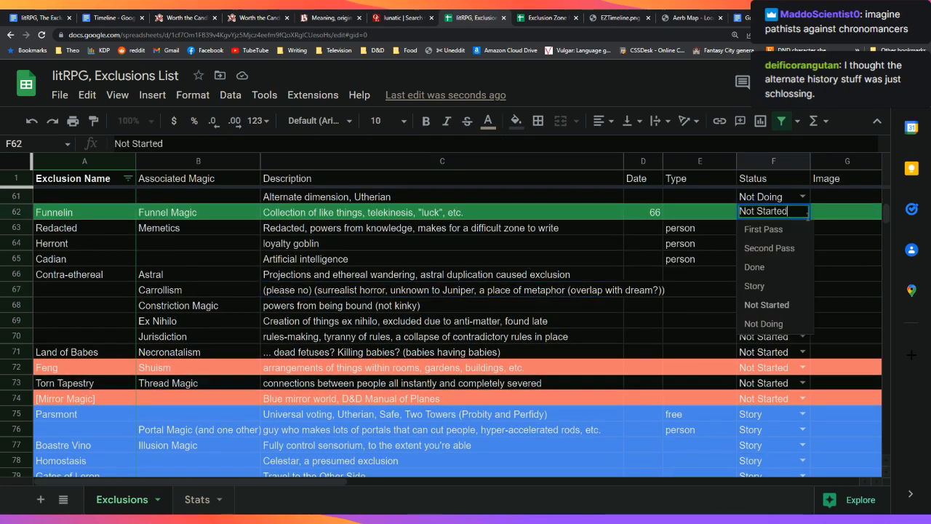
key("Down")
key("Return")
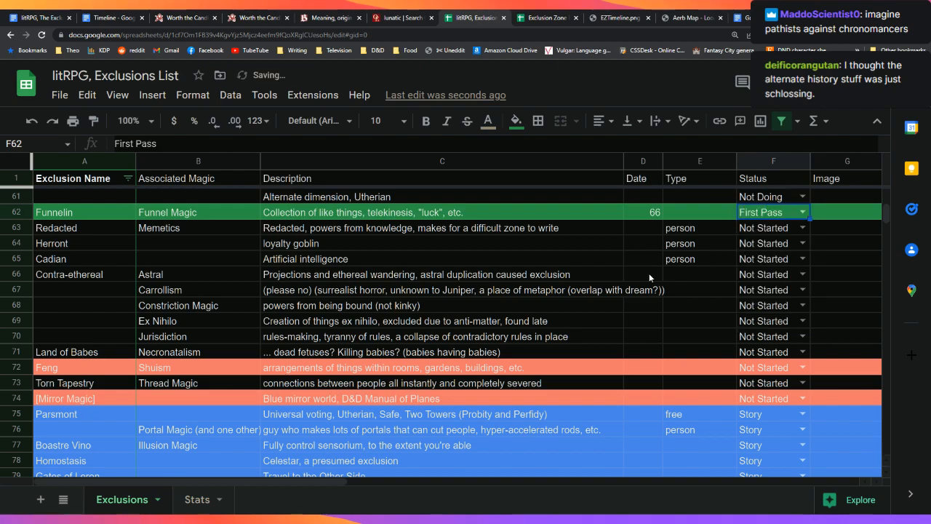
Review the Not Started and Story entries below Funnelin, from Redacted down through the blue rows
left_click(87, 230)
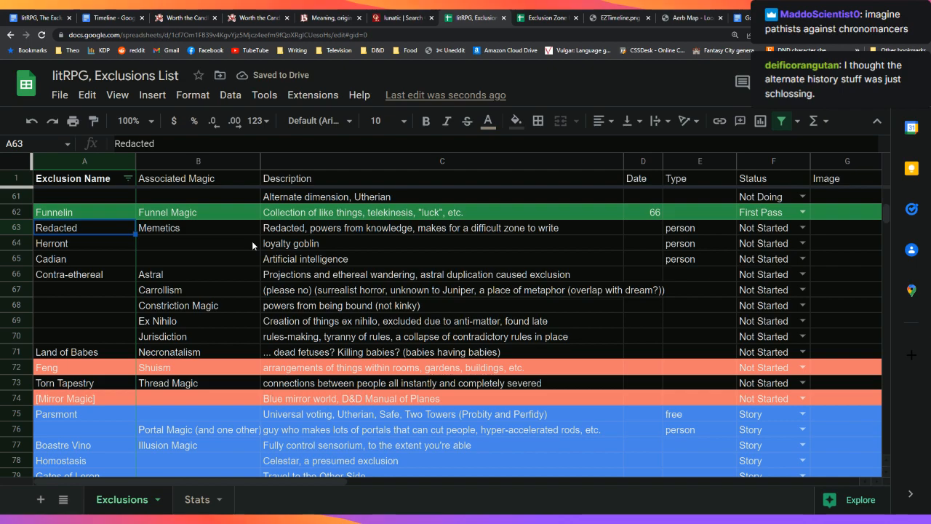
key("Down")
key("Down")
key("Down")
key("Down")
key("Down")
key("Down")
key("Down")
key("Down")
key("Down")
key("Down")
key("Down")
key("Down")
key("Down")
key("Down")
key("Down")
key("Down")
key("Down")
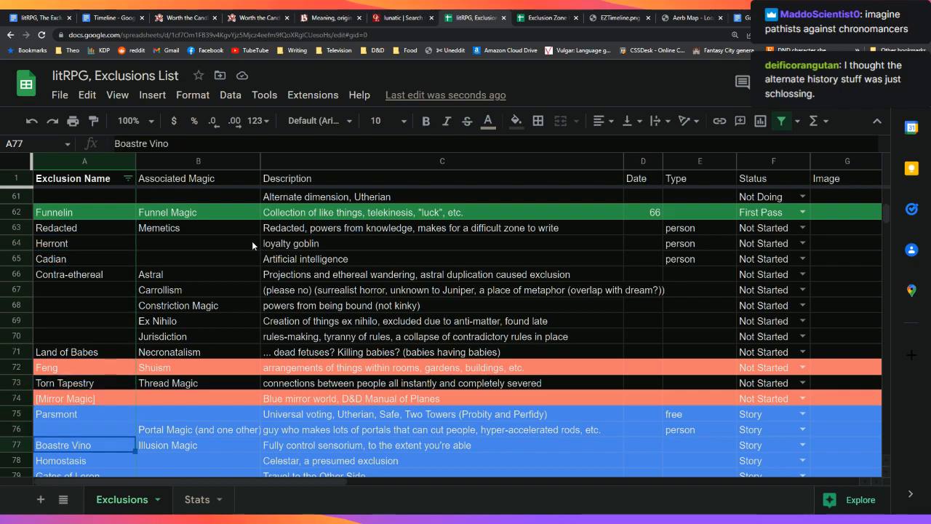
key("Up")
key("Up")
key("Up")
key("Up")
key("Up")
key("Up")
key("Up")
key("Up")
key("Up")
key("Up")
key("Up")
key("Up")
key("Up")
key("Up")
key("Up")
key("Up")
key("Up")
key("Up")
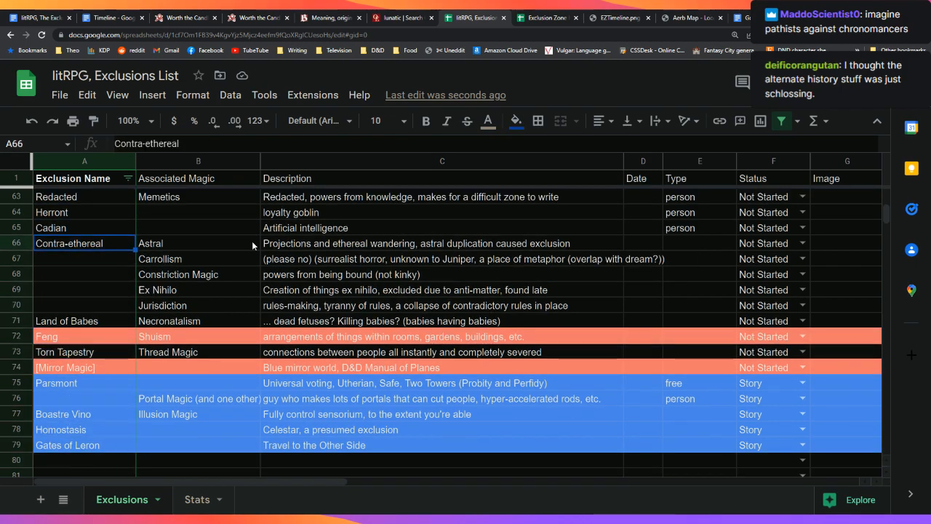
key("Down")
key("Down")
key("Down")
key("Down")
key("Down")
key("Down")
key("Down")
key("Down")
key("Down")
key("Down")
key("Down")
key("Down")
key("Down")
key("Down")
key("Down")
key("Down")
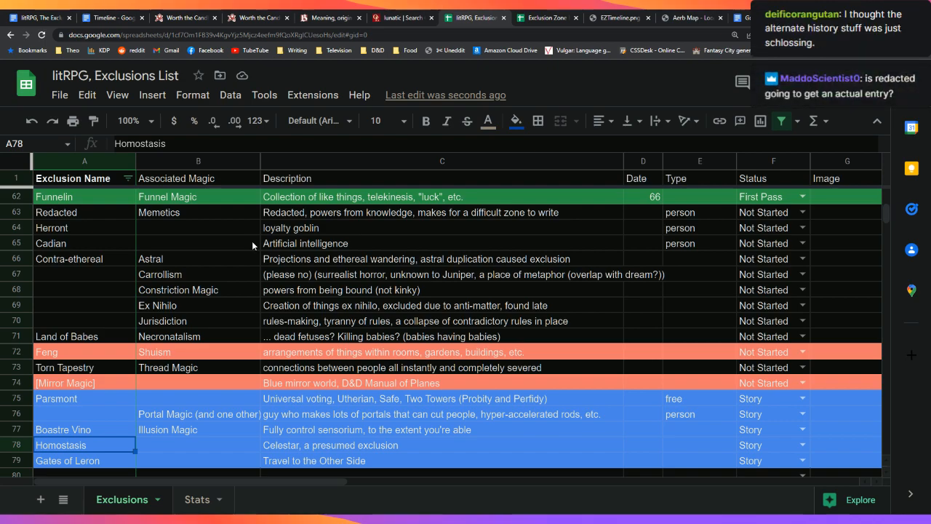
Examine the Homostasis entry across to its Type column and the entries above it up to Redacted
key("Right")
key("Right")
key("Right")
key("Right")
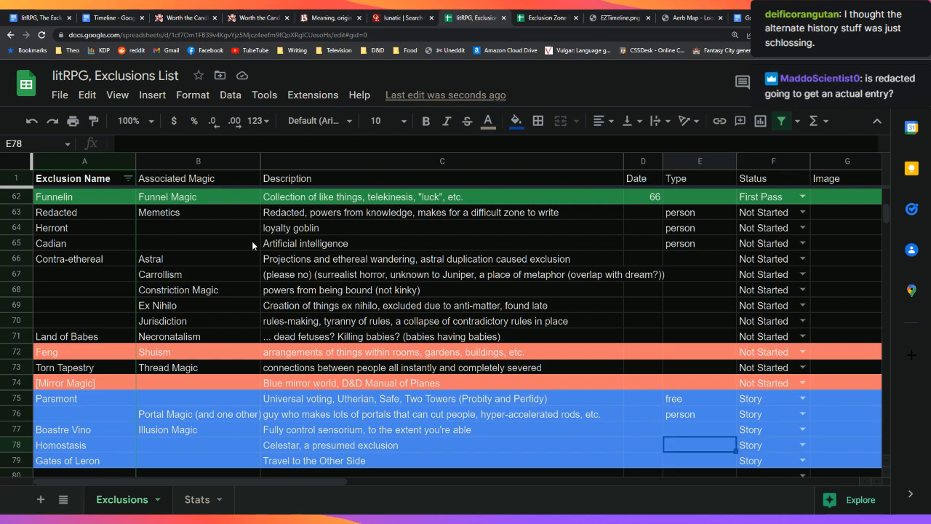
key("Left")
key("Left")
key("Left")
key("Left")
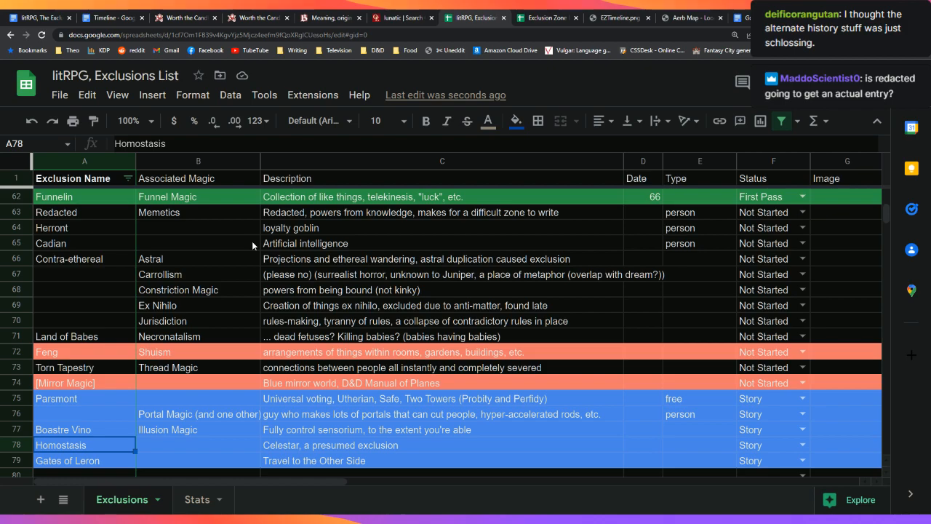
key("Up")
key("Up")
key("Up")
key("Up")
key("Up")
key("Up")
key("Up")
key("Up")
key("Up")
key("Up")
key("Up")
key("Up")
key("Up")
key("Up")
key("Up")
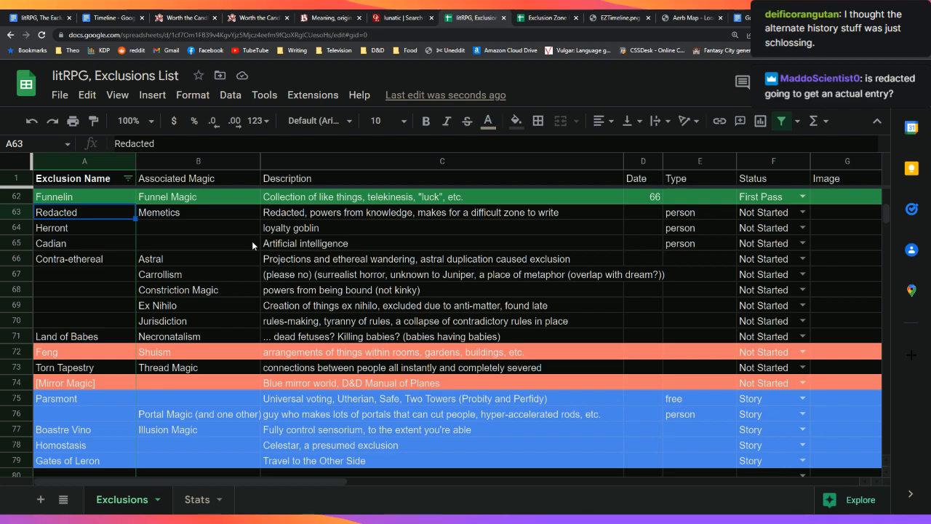
Examine the Redacted entry's details and compare the Not Doing rows above Funnelin with the unfinished entries below it
key("Right")
key("Right")
key("Right")
key("Left")
key("Left")
key("Left")
key("Up")
key("Up")
key("Up")
key("Up")
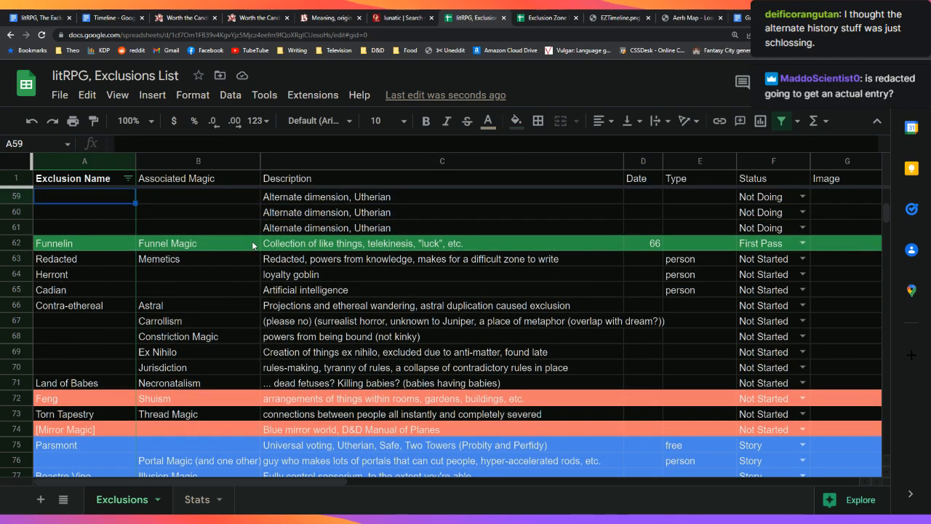
key("Up")
key("Up")
key("Up")
key("Up")
key("Down")
key("Down")
key("Down")
key("Down")
key("Down")
key("Down")
key("Down")
key("Down")
key("Down")
key("Down")
key("Down")
key("Down")
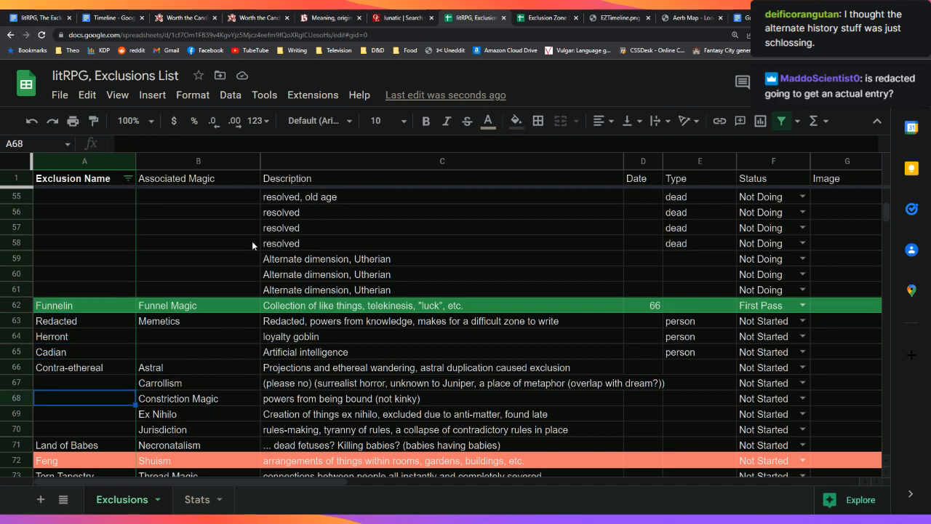
key("Down")
key("Down")
key("Down")
key("Down")
key("Down")
key("Down")
key("Down")
key("Down")
key("Down")
key("Down")
key("Down")
key("Down")
key("Up")
key("Up")
key("Up")
key("Up")
key("Up")
key("Up")
key("Up")
key("Up")
key("Up")
key("Up")
key("Up")
key("Up")
key("Up")
key("Up")
key("Up")
key("Up")
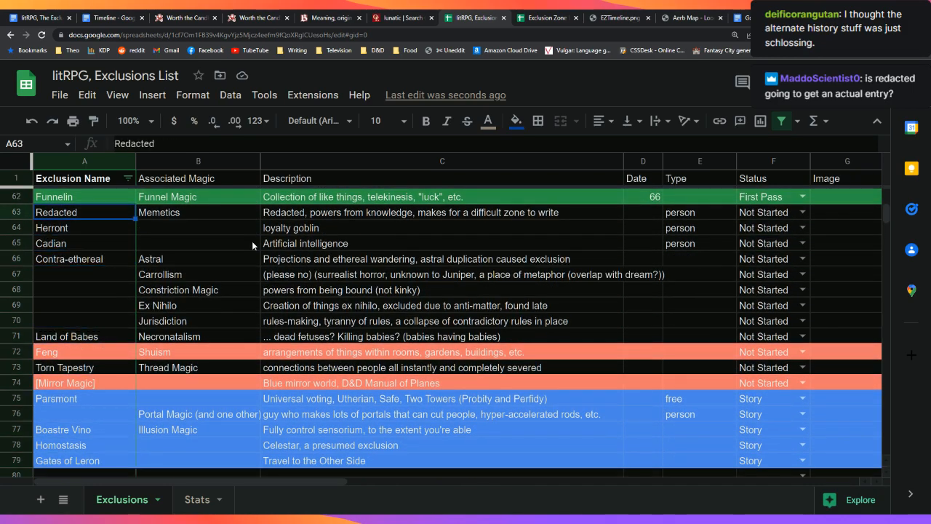
Highlight the Herront and Cadian entries one at a time, from Exclusion Name through Status, to consider each
key("Down")
key("shift+Right")
key("shift+Right")
key("shift+Right")
key("shift+Right")
key("shift+Right")
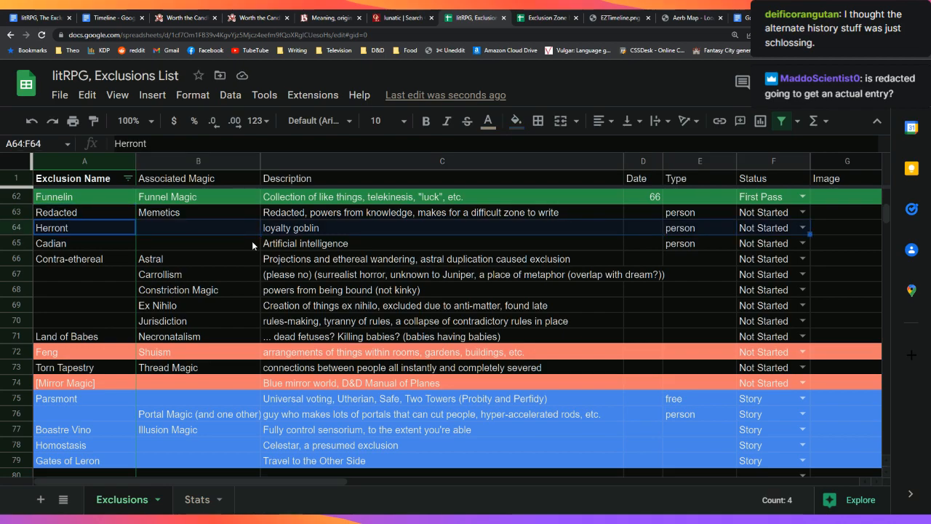
key("Down")
key("shift+Right")
key("shift+Right")
key("shift+Right")
key("shift+Right")
key("shift+Right")
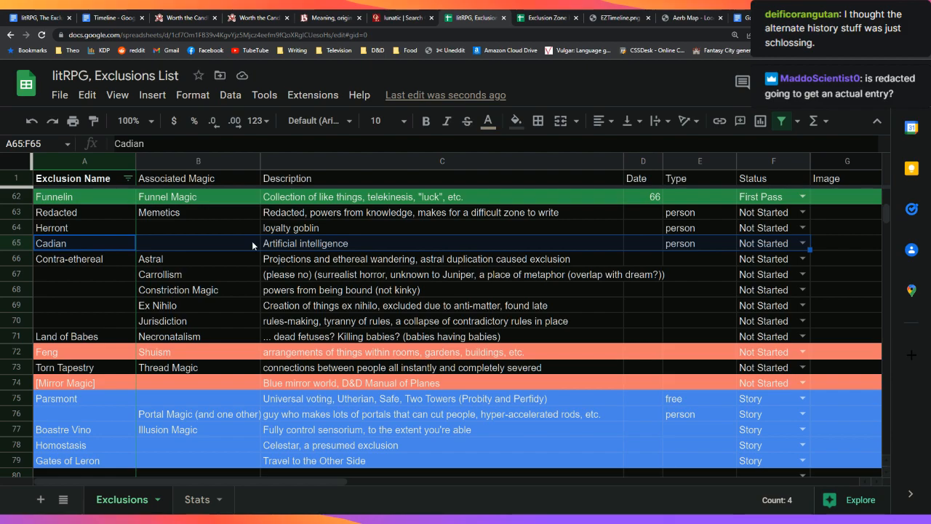
Highlight the Contra-ethereal and Carrollism entries one at a time, from Exclusion Name through Status, to consider each
key("Down")
key("Down")
key("Up")
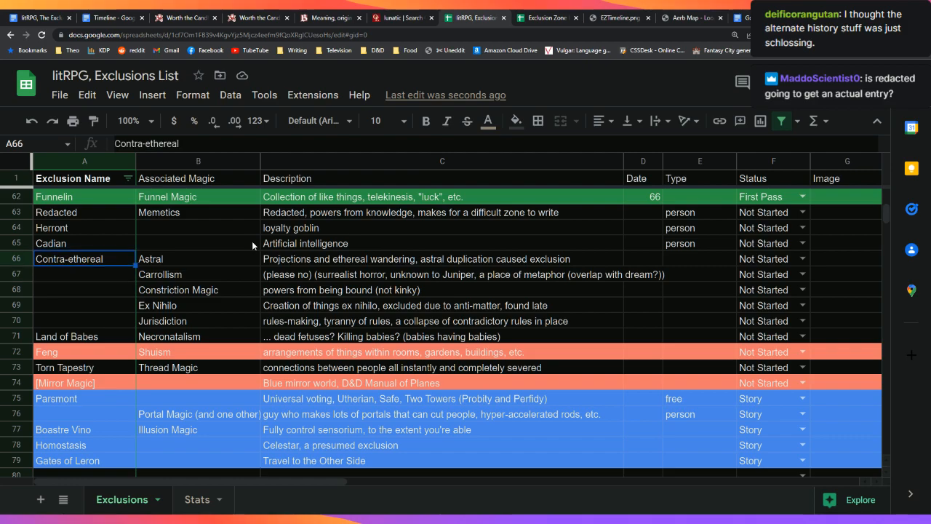
key("shift+Right")
key("shift+Right")
key("shift+Right")
key("shift+Right")
key("shift+Right")
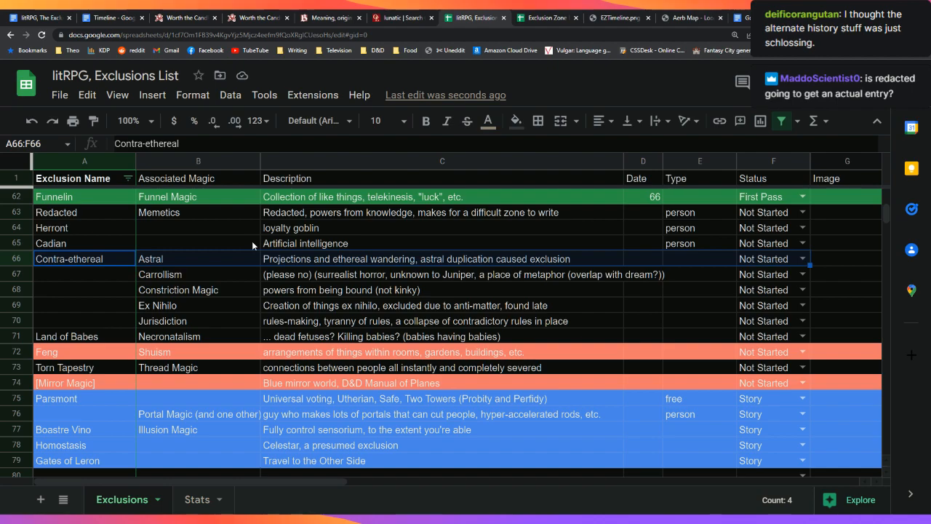
key("Down")
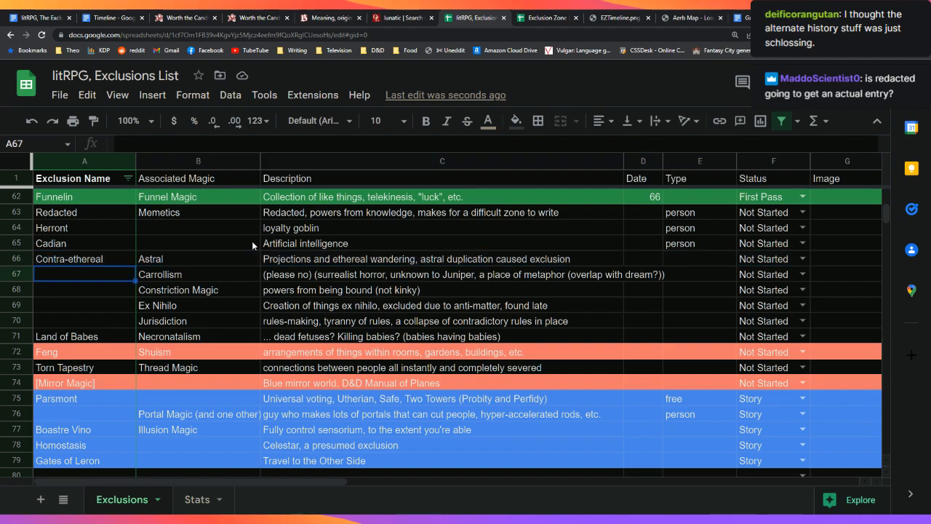
key("shift+Right")
key("shift+Right")
key("shift+Right")
key("shift+Right")
key("shift+Right")
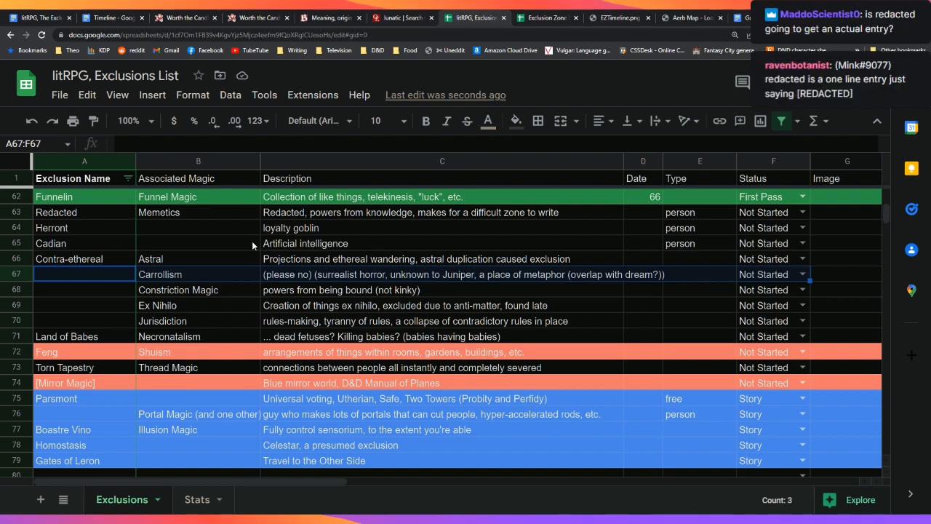
Highlight the Constriction Magic entry from Exclusion Name through Status to consider it
key("Down")
key("shift+Right")
key("shift+Right")
key("shift+Right")
key("shift+Right")
key("shift+Right")
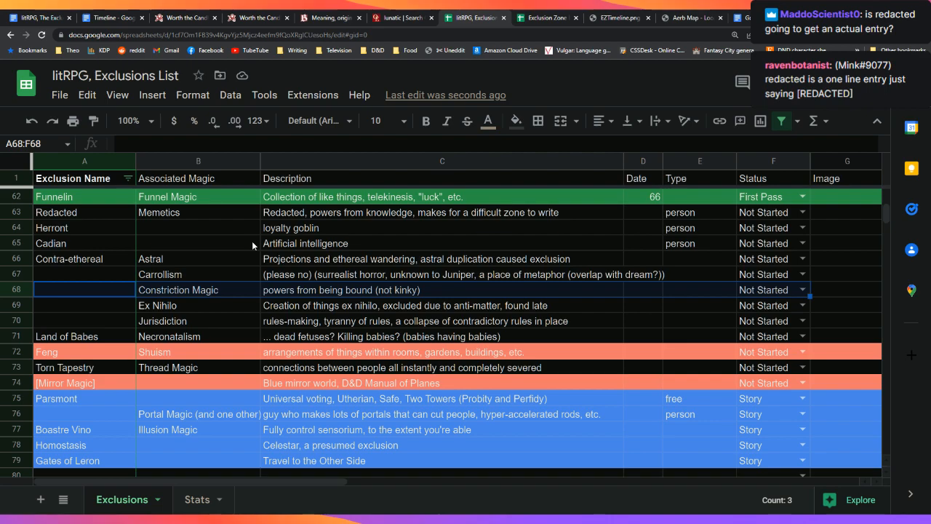
key("Left")
key("Right")
key("Right")
key("Right")
key("Right")
key("Left")
key("Left")
key("Left")
key("Left")
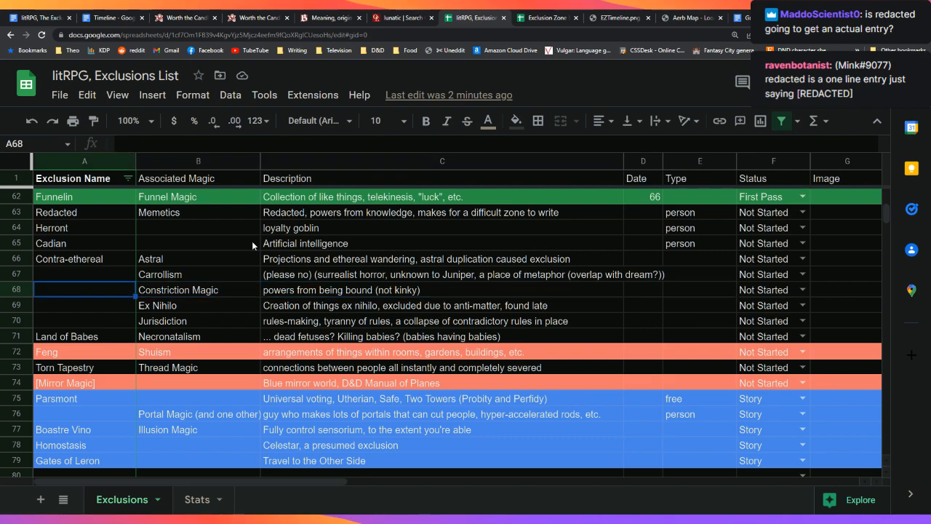
key("shift+Right")
key("shift+Right")
key("shift+Right")
key("shift+Right")
key("shift+Right")
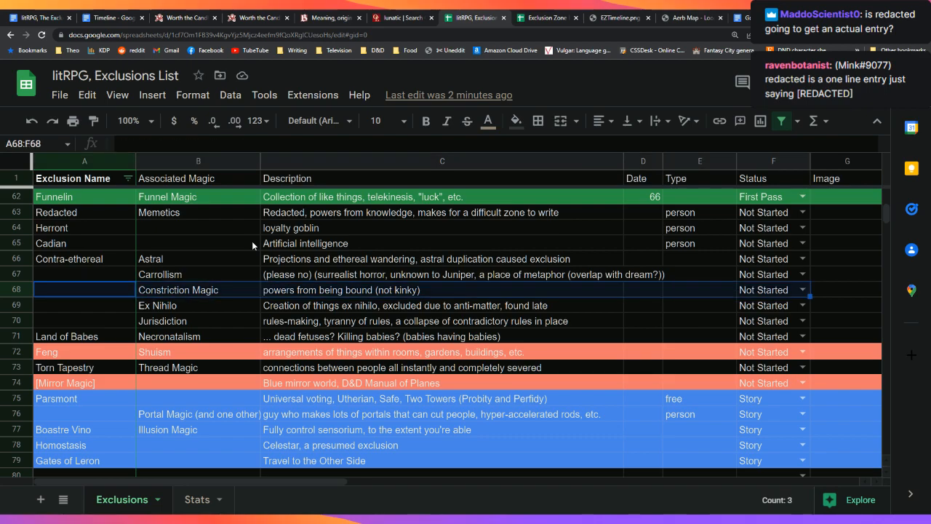
scroll(252, 241, "right", 2)
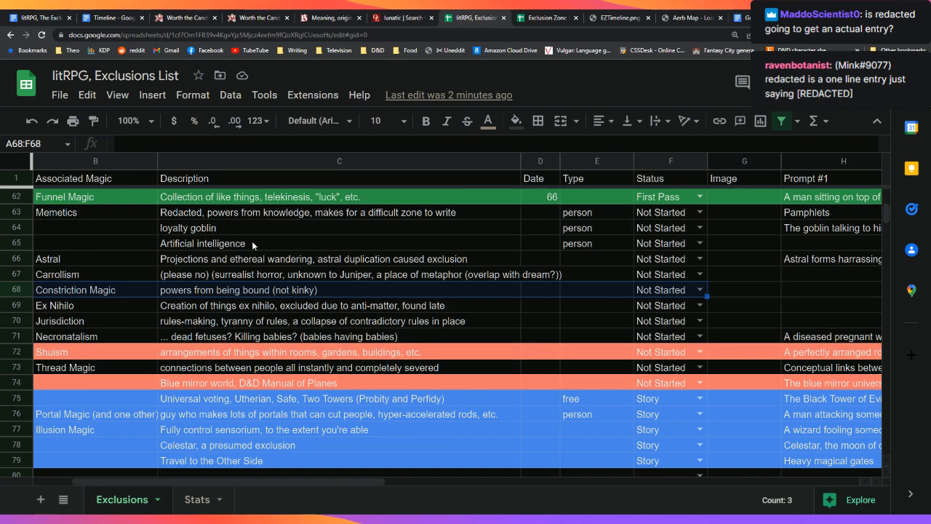
Re-examine the Constriction Magic row's individual cells and its span through Status
key("shift+Left")
key("shift+Left")
key("shift+Left")
key("shift+Left")
key("shift+Left")
key("Right")
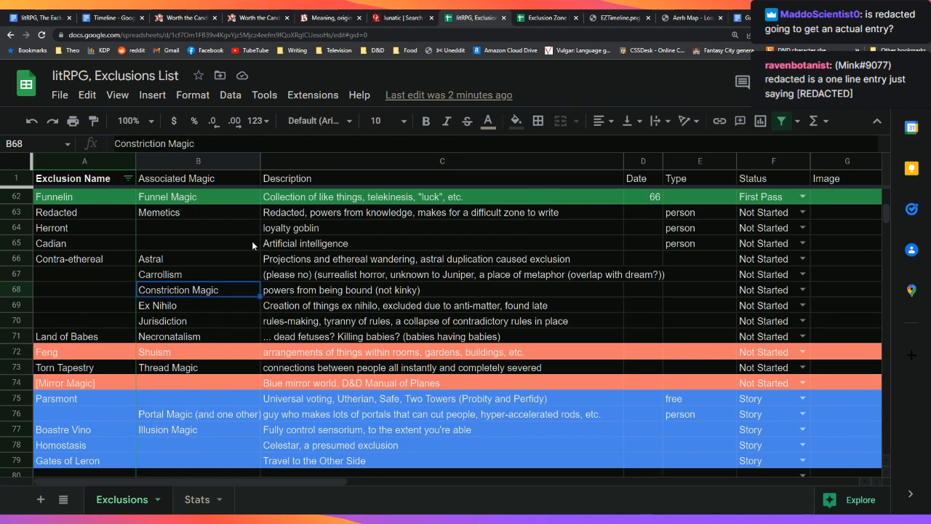
key("Right")
key("Left")
key("Left")
key("shift+Right")
key("shift+Right")
key("shift+Right")
key("shift+Right")
key("shift+Right")
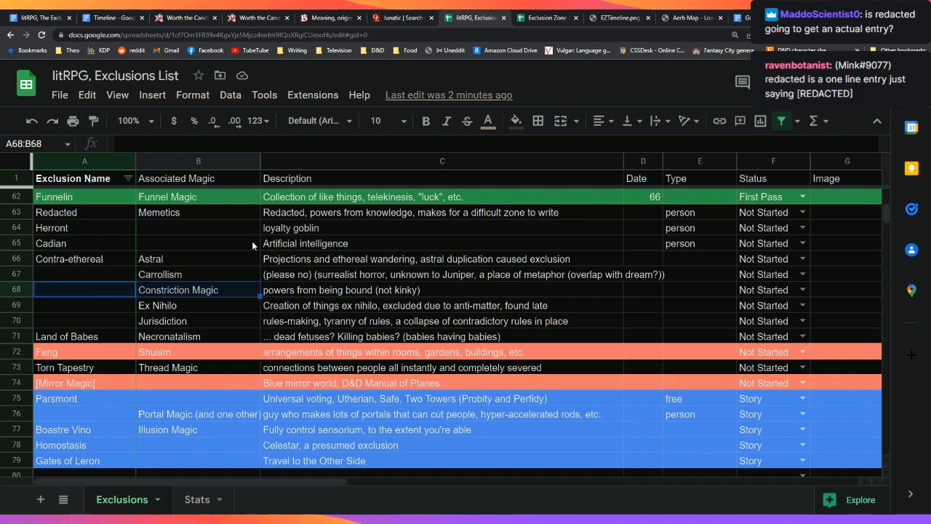
key("shift+Right")
key("shift+Left")
key("shift+Left")
key("shift+Left")
key("shift+Left")
key("shift+Left")
key("shift+Left")
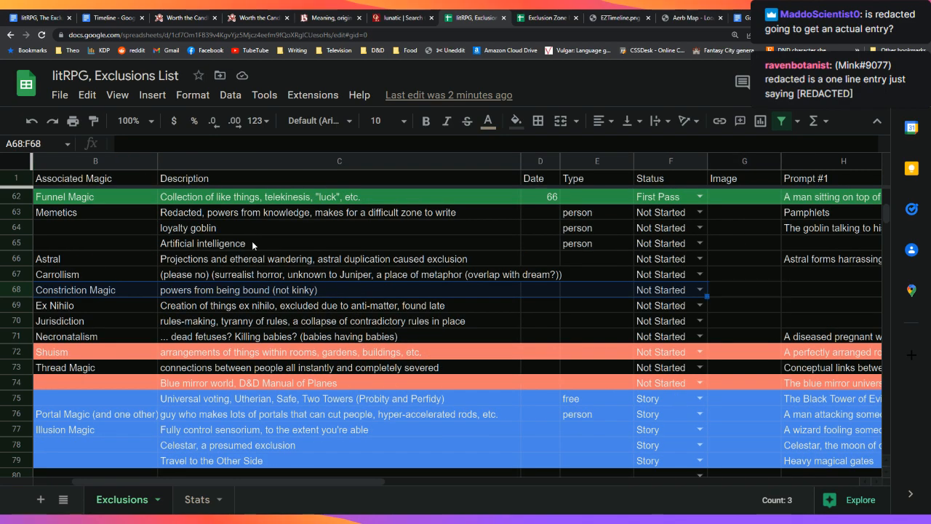
key("Right")
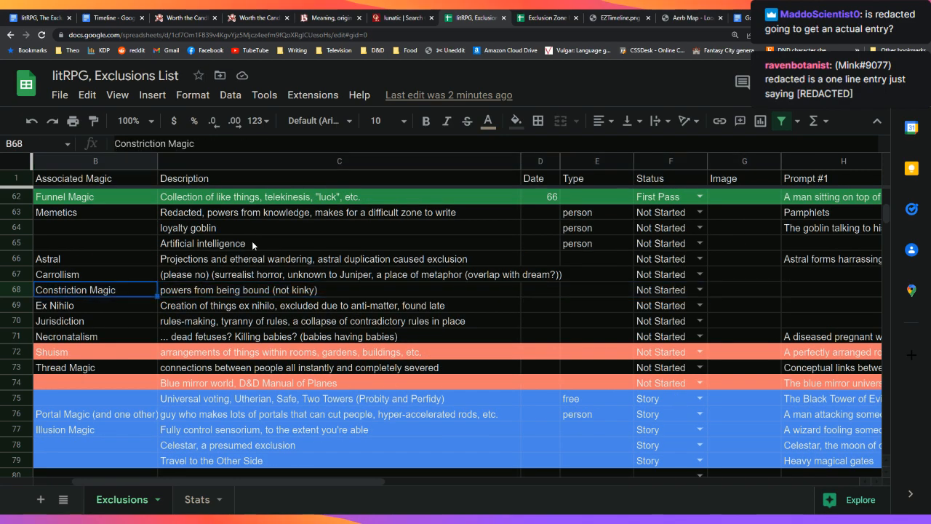
key("Left")
key("Right")
key("Left")
Highlight the Ex Nihilo entry from Exclusion Name through Status and read its description
key("Down")
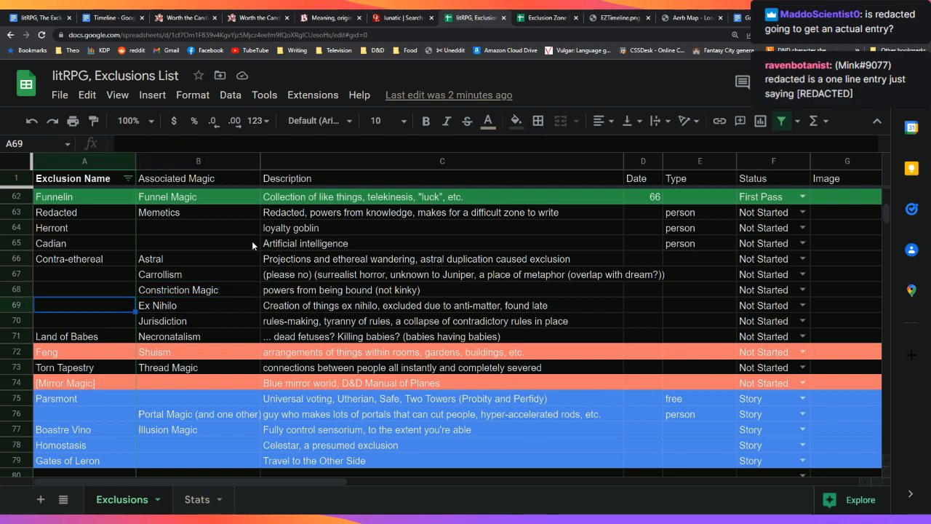
key("shift+Right")
key("shift+Right")
key("shift+Right")
key("shift+Right")
key("shift+Right")
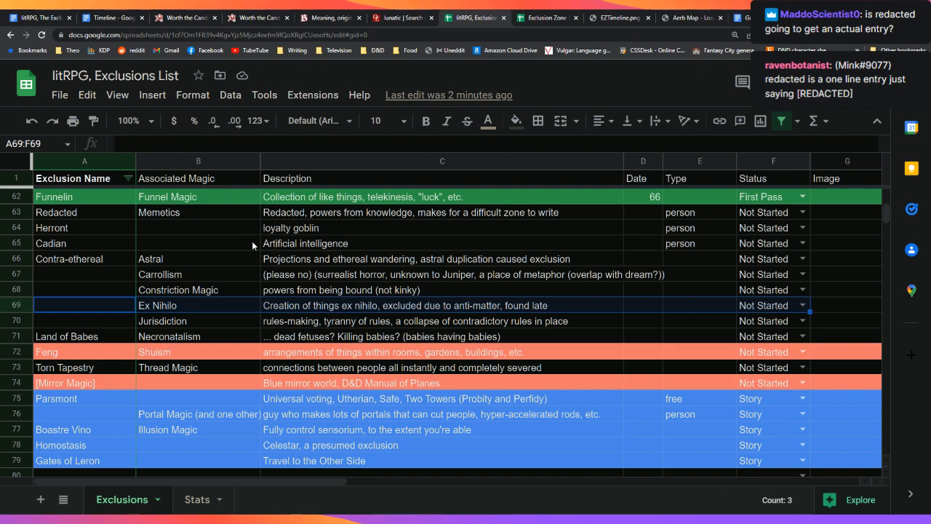
key("Right")
key("Right")
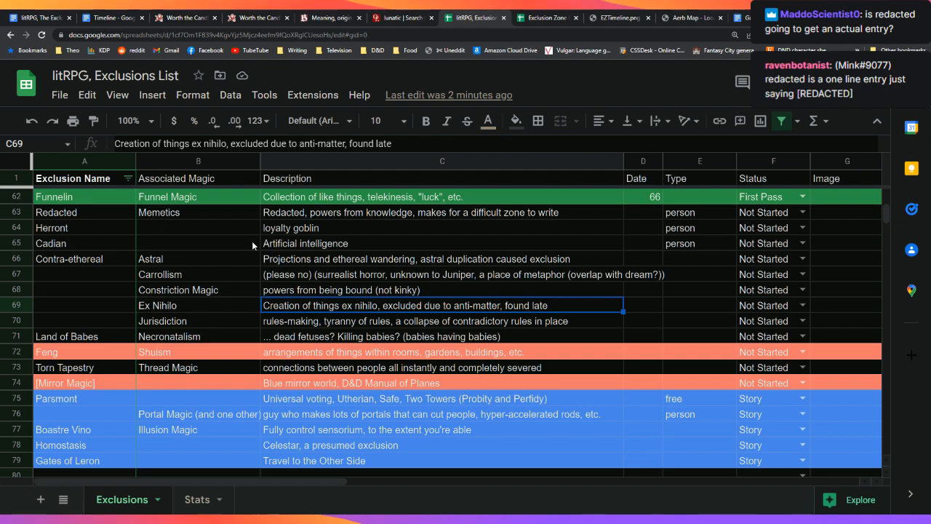
key("Left")
key("Left")
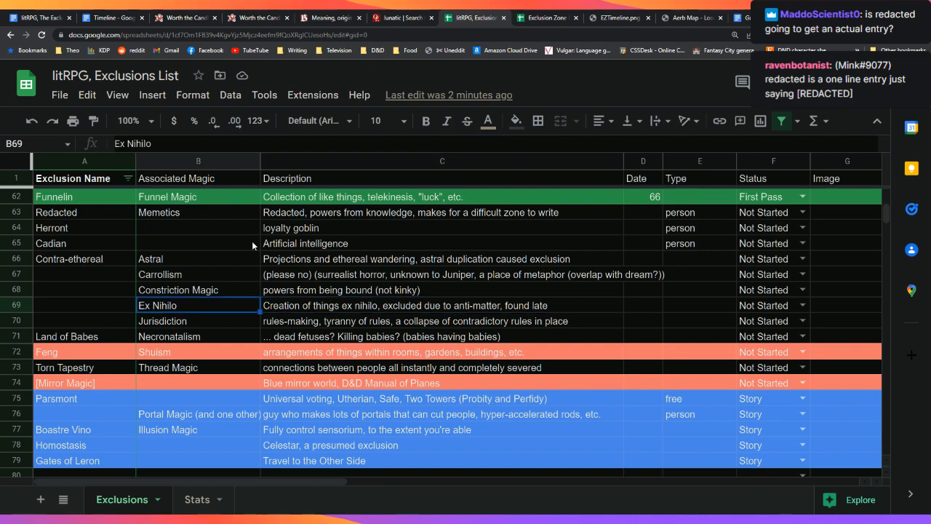
Examine the Jurisdiction entry from its Exclusion Name cell across to its Date column
key("Down")
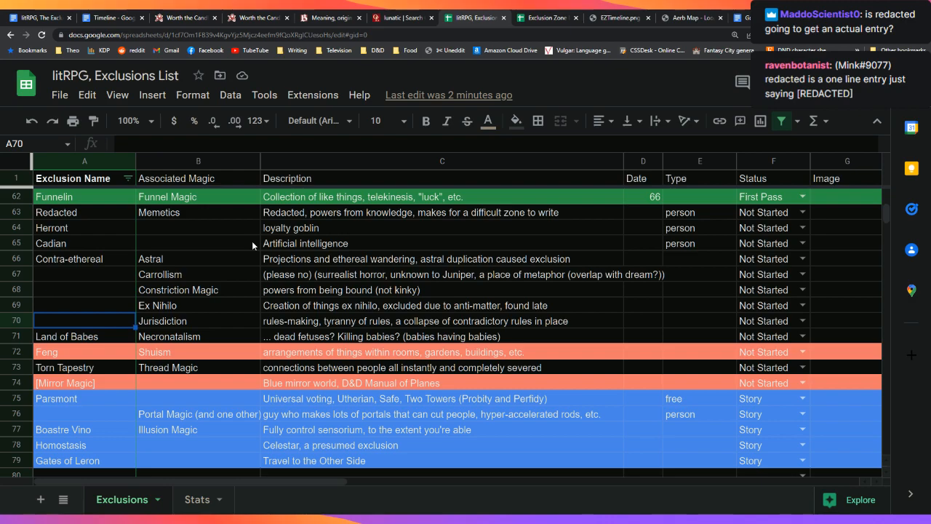
key("Right")
key("Right")
key("Right")
key("Right")
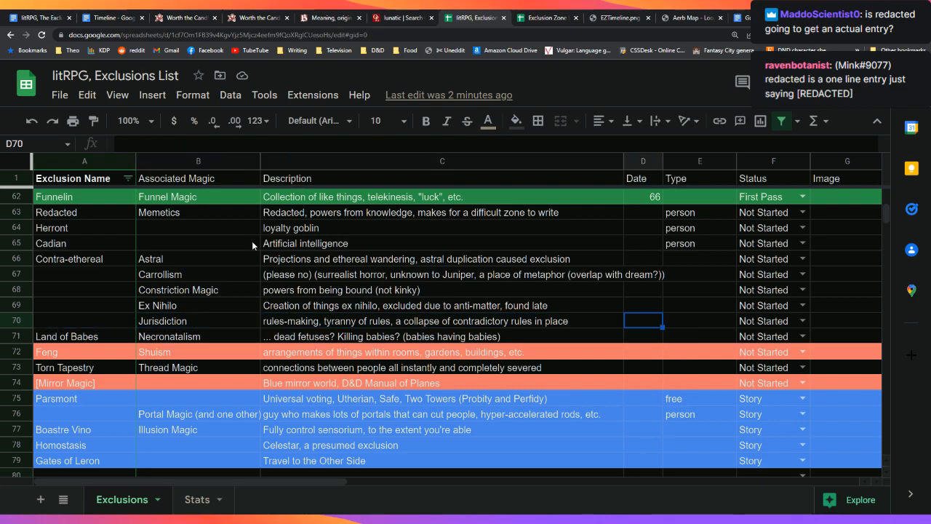
key("Left")
key("Left")
key("Left")
key("Left")
key("Right")
key("Right")
key("Right")
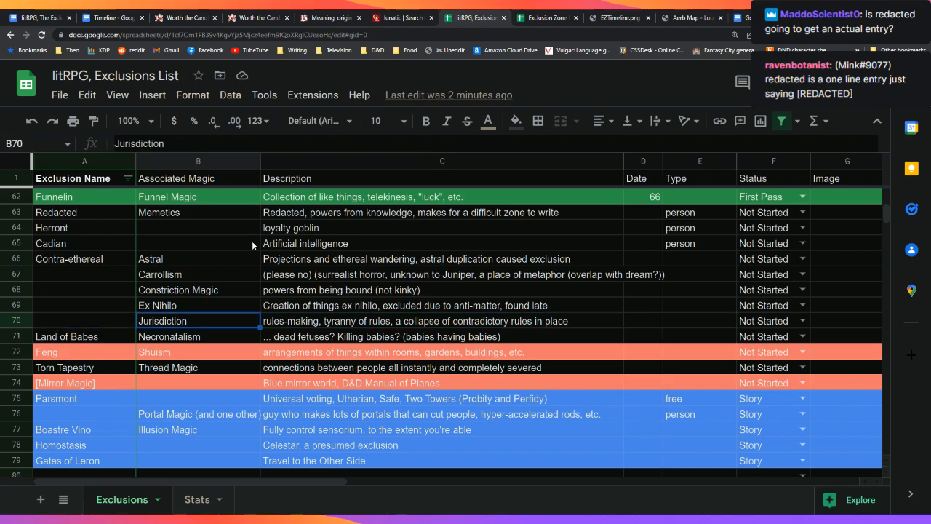
key("Left")
key("Left")
key("Left")
Look over the entries from Land of Babes down to the Portal Magic row and examine the Land of Babes details
key("Down")
key("Down")
key("Down")
key("Down")
key("Down")
key("Down")
key("Up")
key("Up")
key("Up")
key("Up")
key("Up")
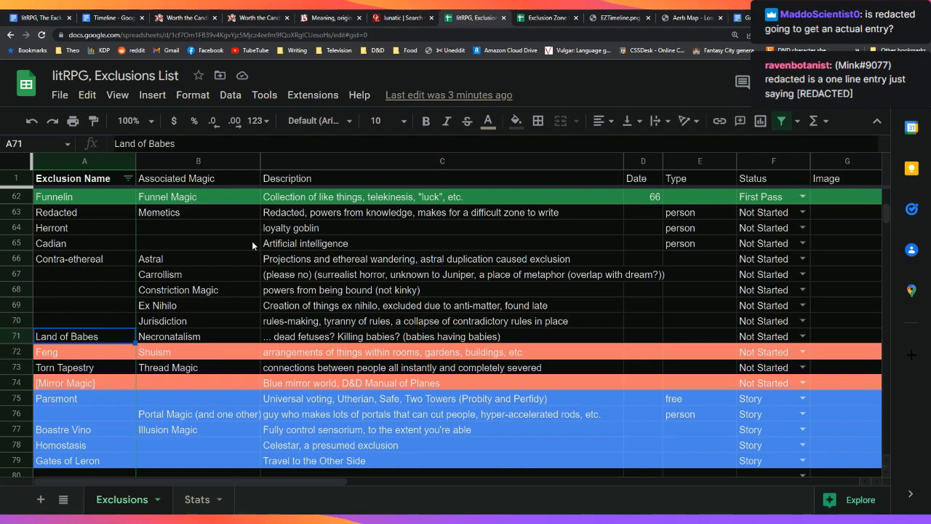
key("Right")
key("Right")
key("Right")
key("Left")
key("Left")
Survey the exclusion names below Land of Babes down to Gates of Leron
key("Down")
key("Down")
key("Down")
key("Down")
key("Down")
key("Down")
key("Down")
key("Down")
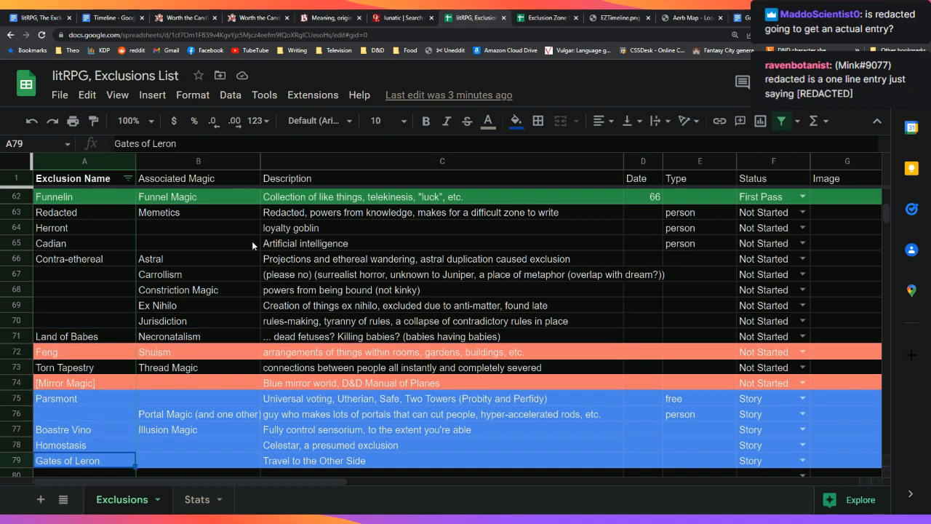
Search the God Game planning/brainstorming document for "necrona" and read the Necronatalism section
left_click(740, 18)
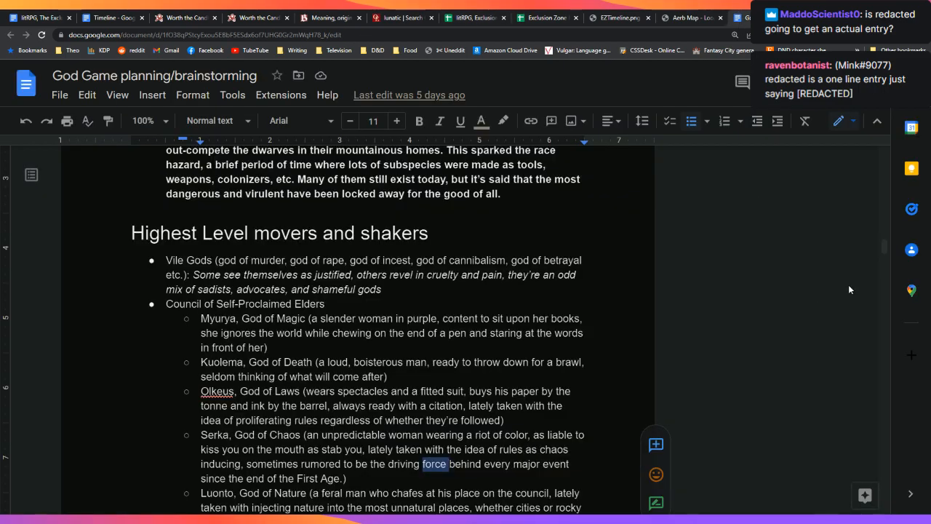
scroll(807, 305, "down", 2)
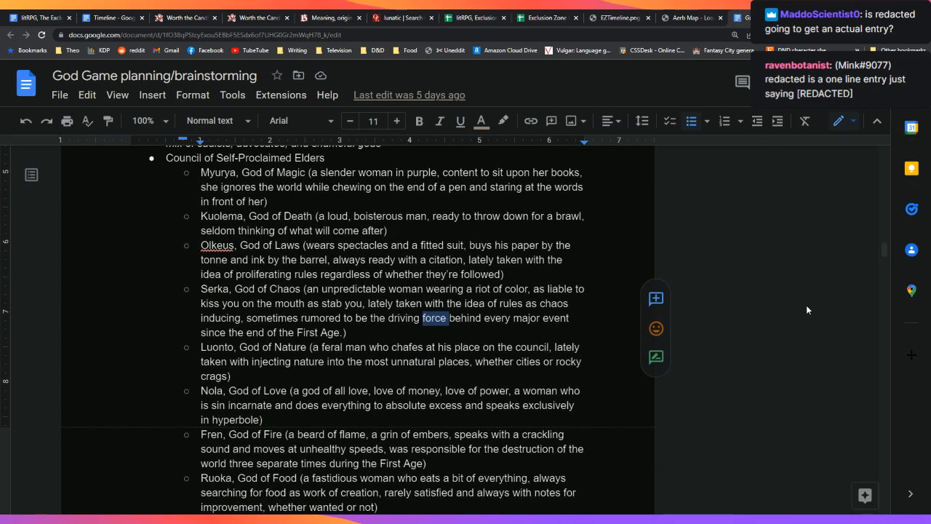
key("ctrl+f")
type("necro")
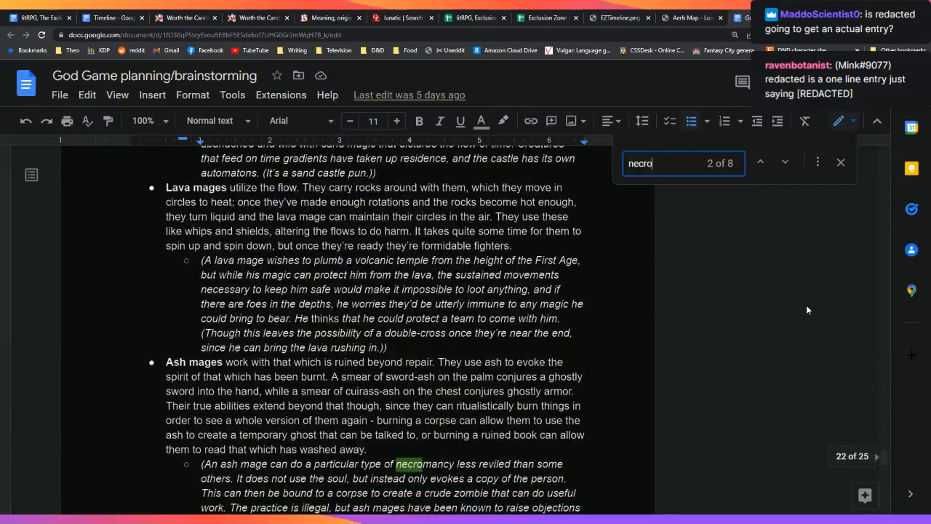
type("na")
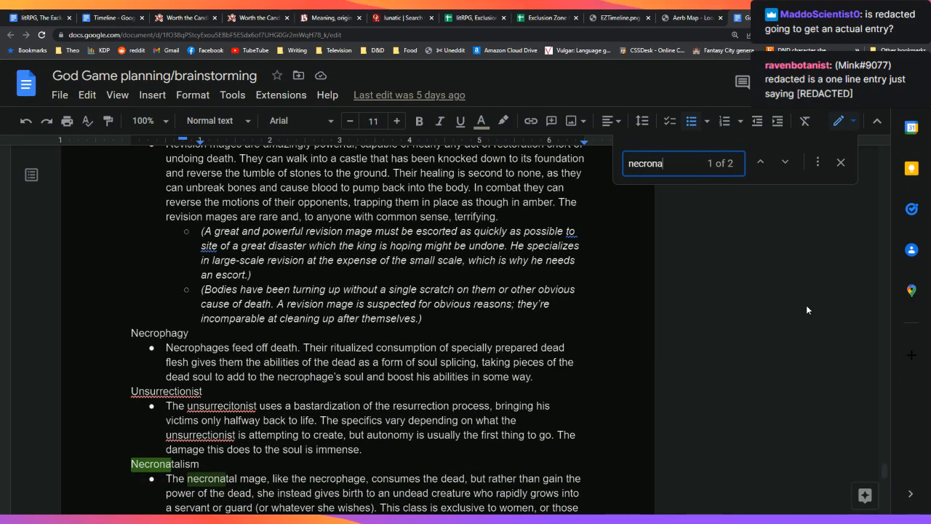
scroll(803, 328, "down", 2)
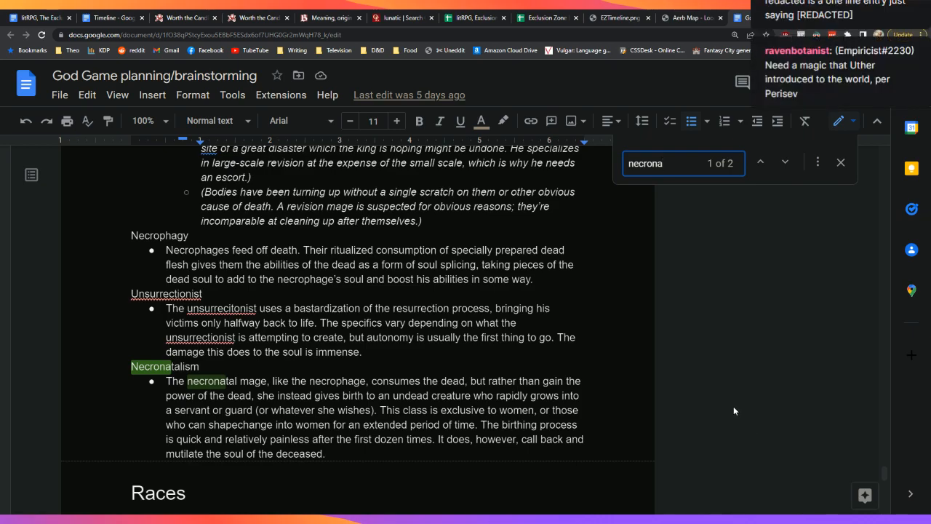
middle_click(733, 405)
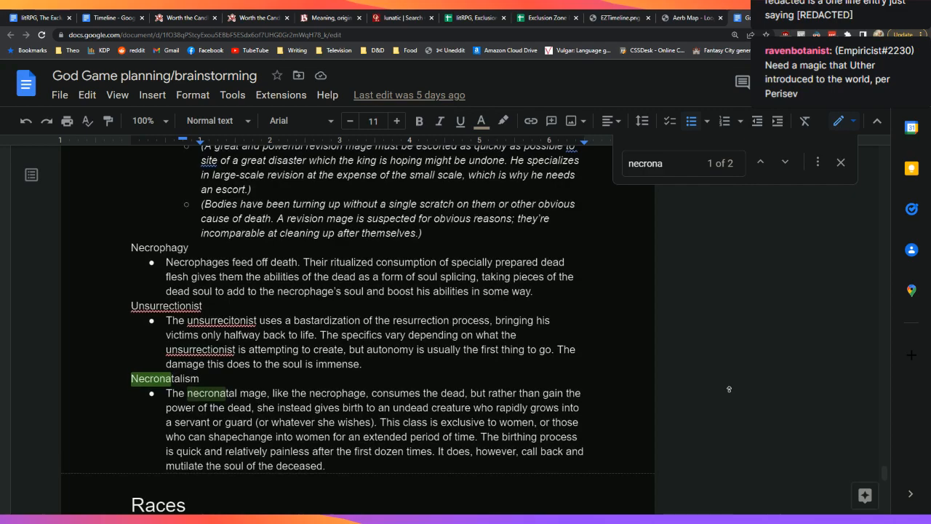
middle_click(730, 394)
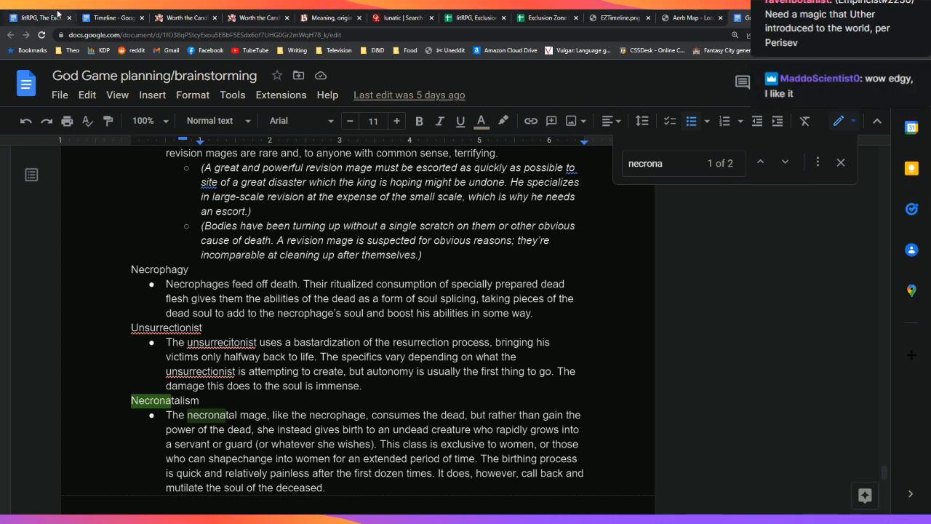
Return to the exclusions list and review the Torn Tapestry entry's name and description
left_click(20, 14)
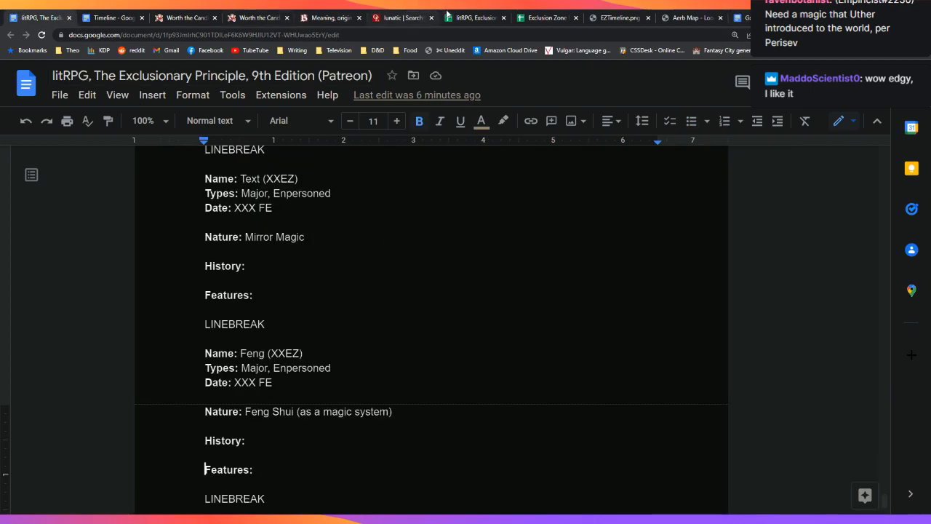
left_click(473, 17)
left_click(118, 370)
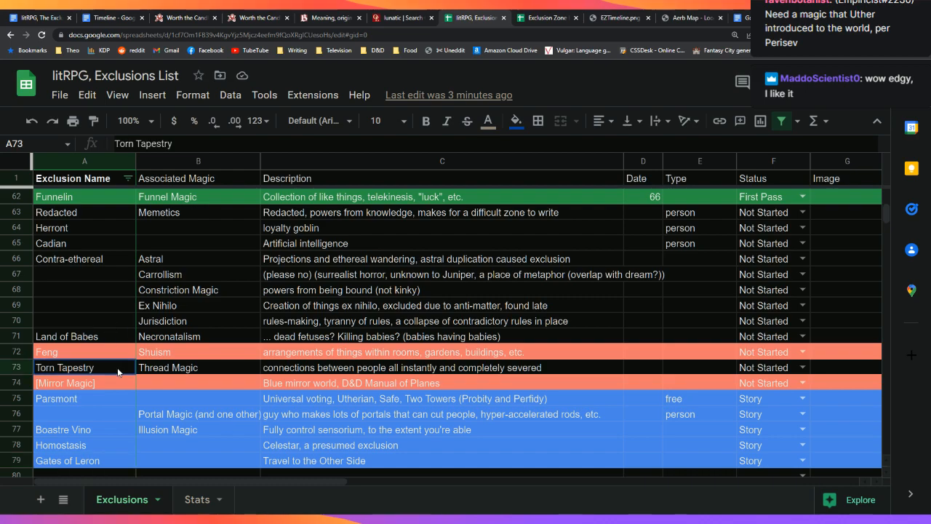
left_click(457, 372)
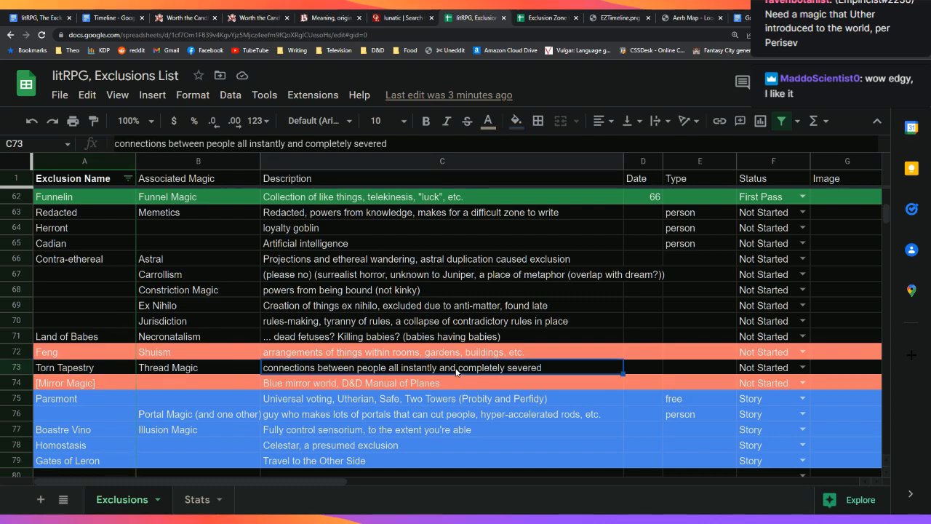
left_click(96, 371)
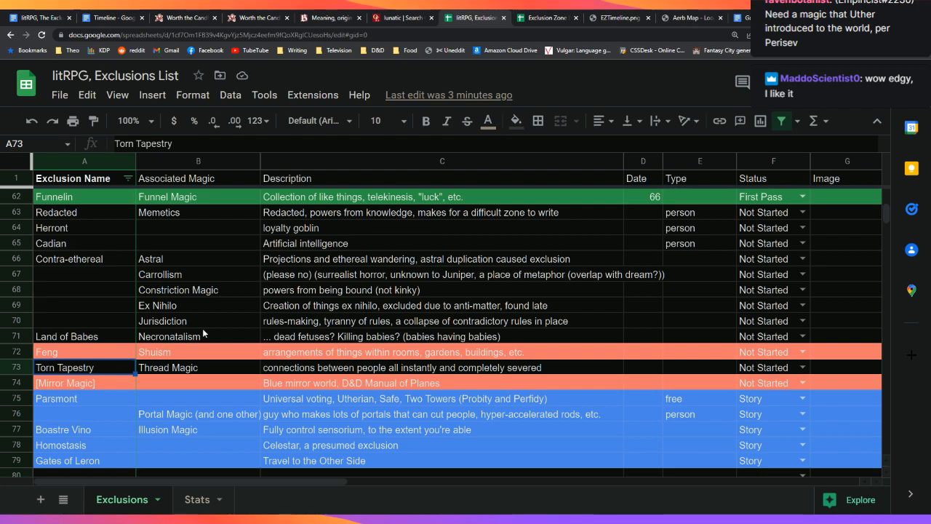
Examine the Mirror Magic entry's Associated Magic and Description cells
key("Down")
key("Right")
key("Right")
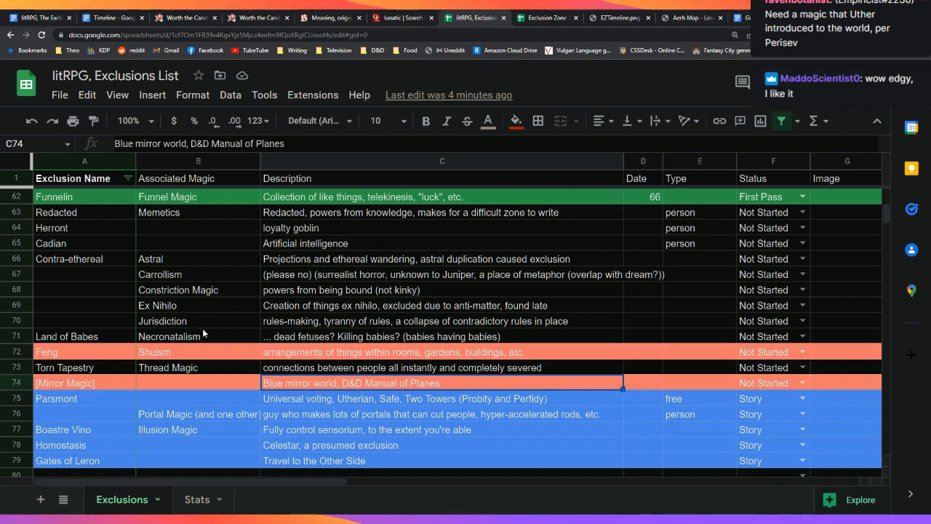
key("Left")
key("Left")
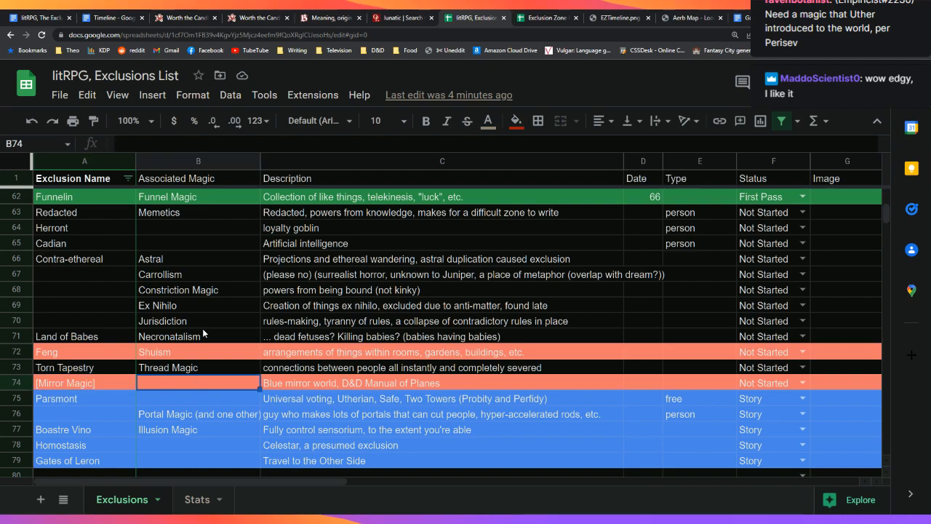
key("Right")
key("Right")
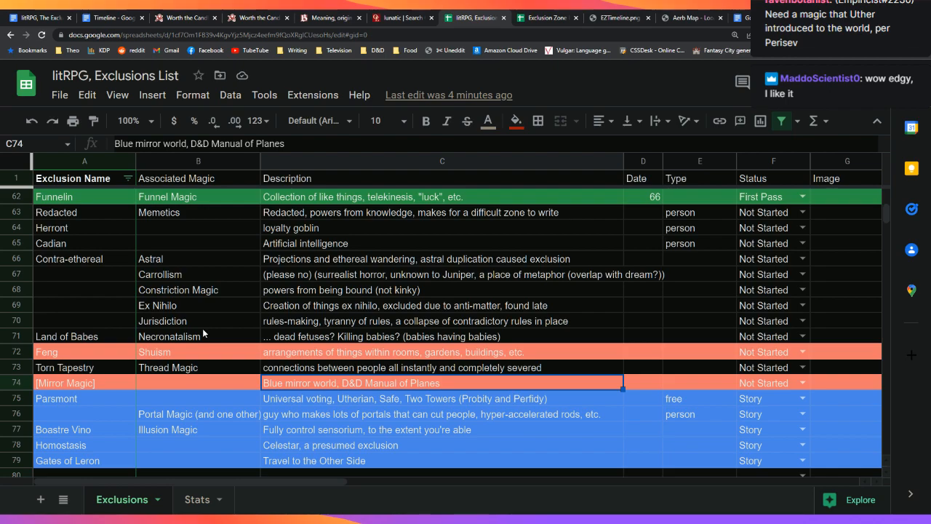
key("Left")
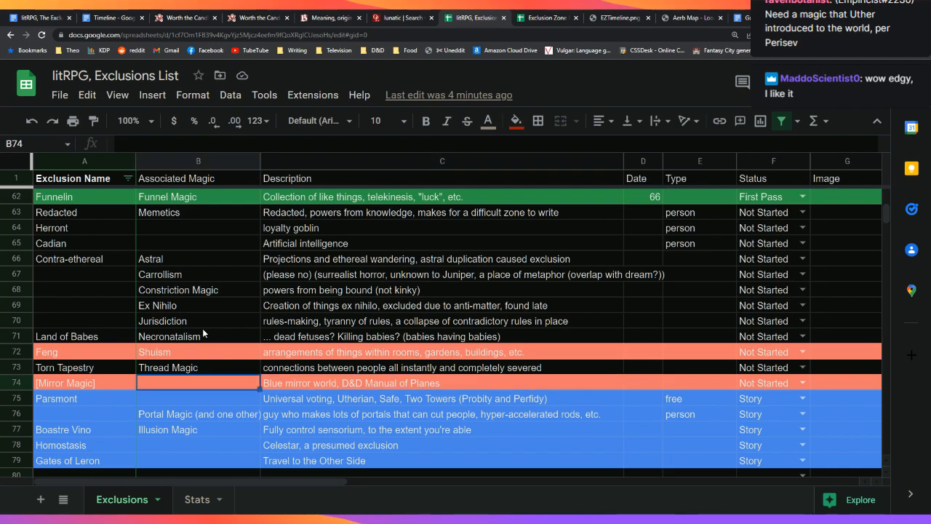
key("Right")
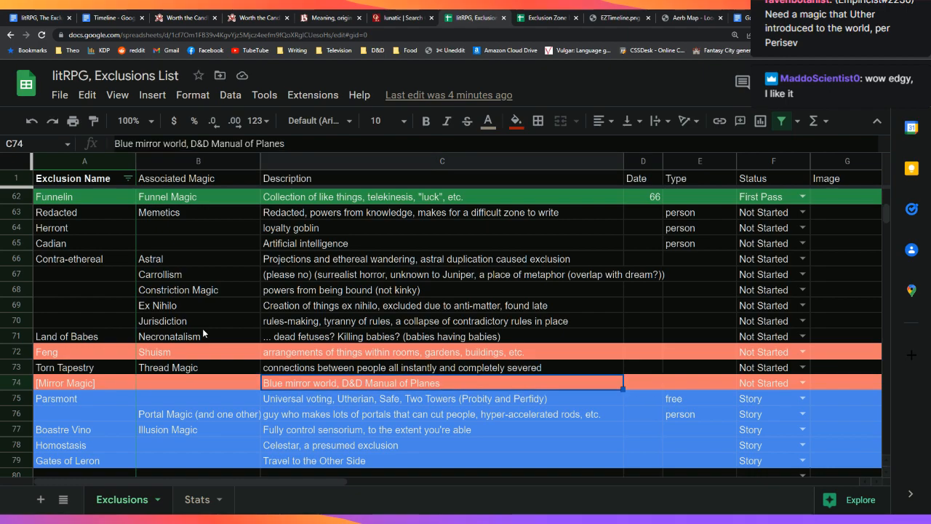
Check the Mirror Magic entry's remaining columns through Status and go back to its Exclusion Name
key("Right")
key("Right")
key("Right")
key("Left")
key("Left")
key("Left")
key("Left")
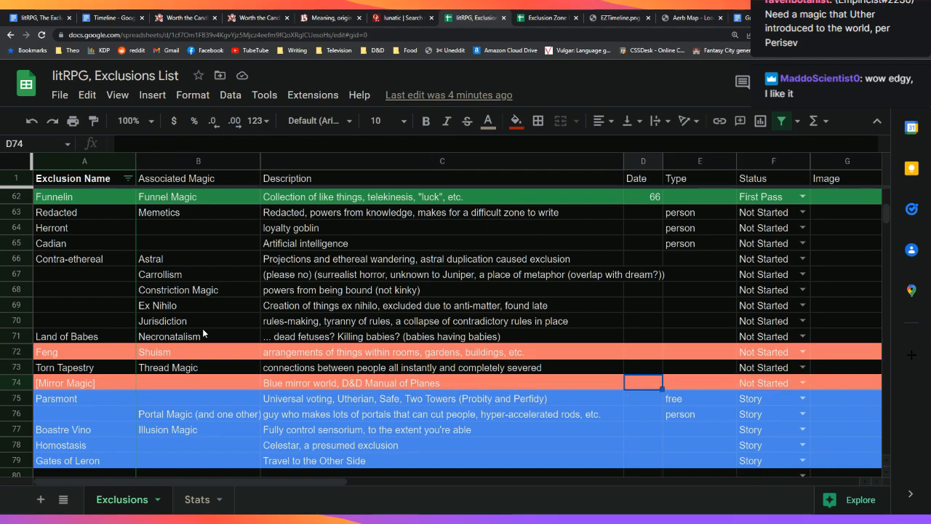
key("Left")
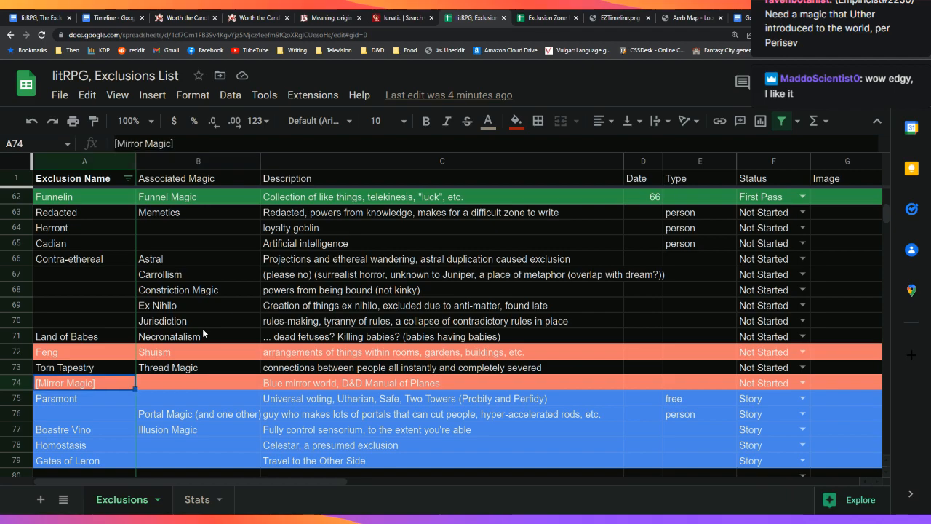
Reread the Mirror Magic entry's Associated Magic and Description cells
key("Right")
key("Right")
key("Right")
key("Left")
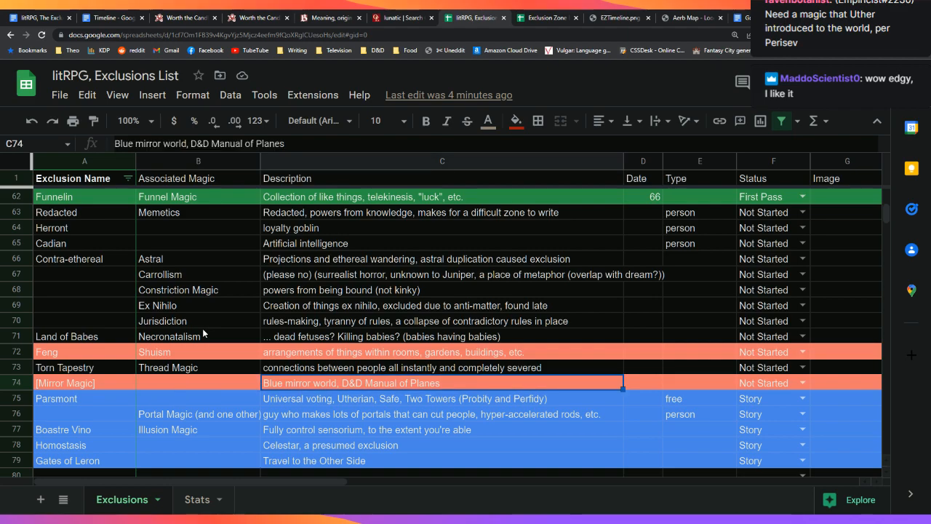
key("Down")
key("Up")
Review the Parsmont entry's name, Associated Magic and Description cells
key("Down")
key("Left")
key("Left")
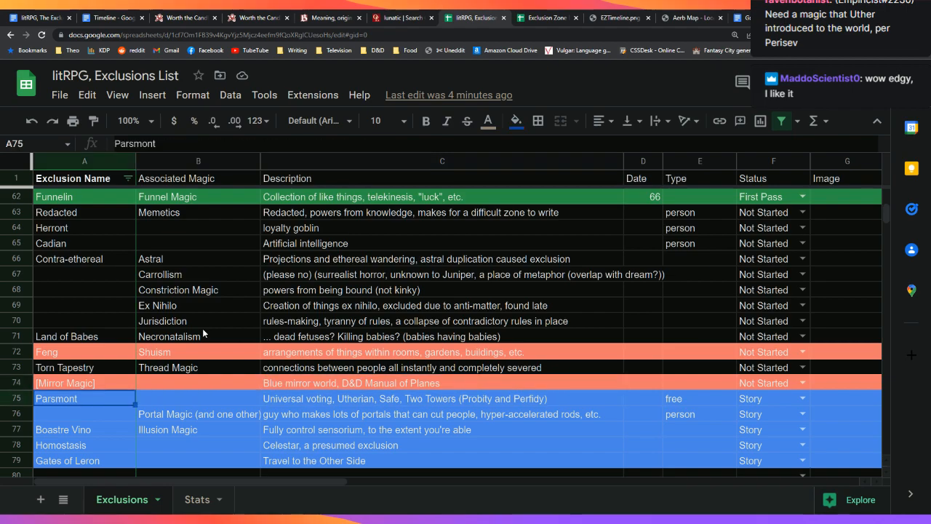
key("Right")
key("Right")
key("Left")
key("Left")
key("Right")
key("Right")
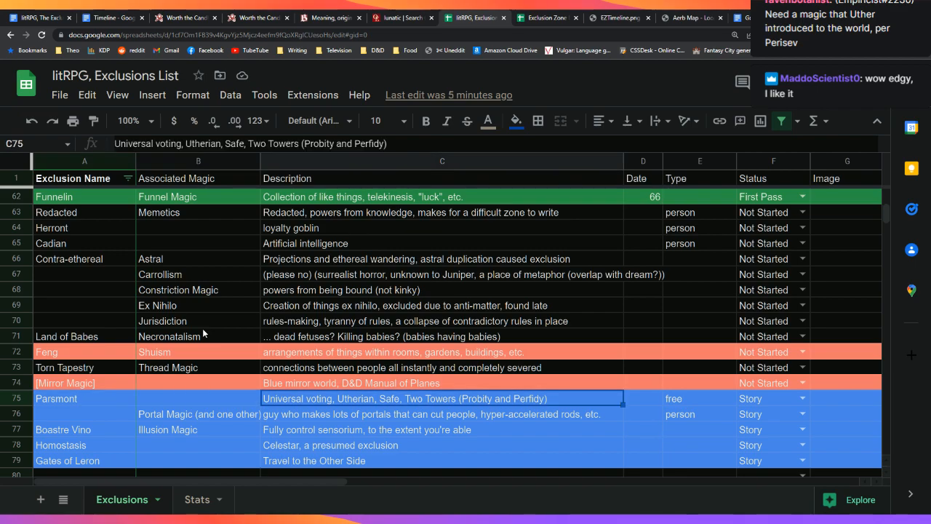
key("Left")
key("Left")
key("Down")
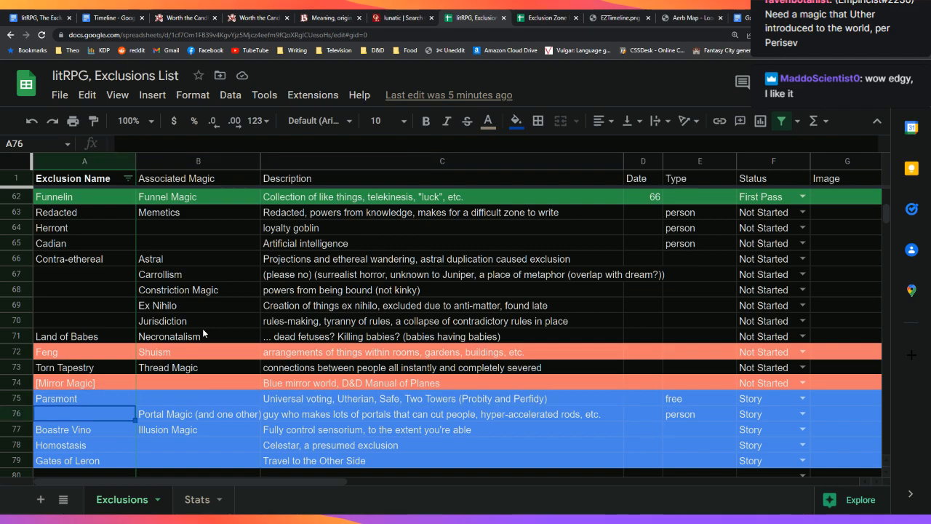
Review the Boastre Vino entry from its Exclusion Name through its Type cell
key("Down")
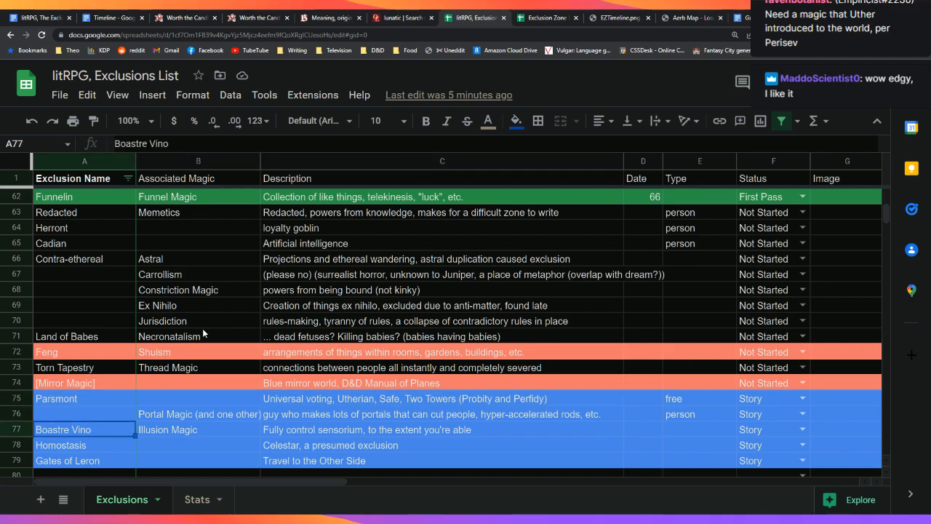
key("Right")
key("Right")
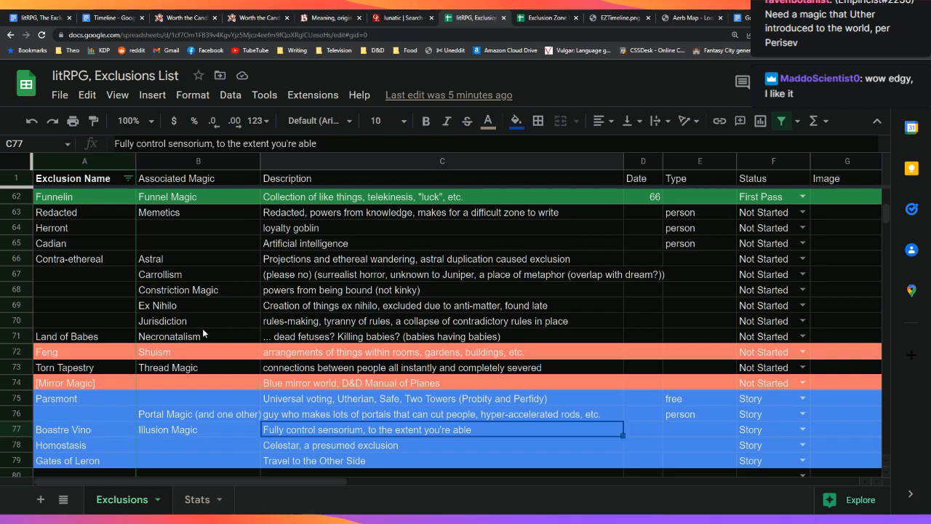
key("Left")
key("Left")
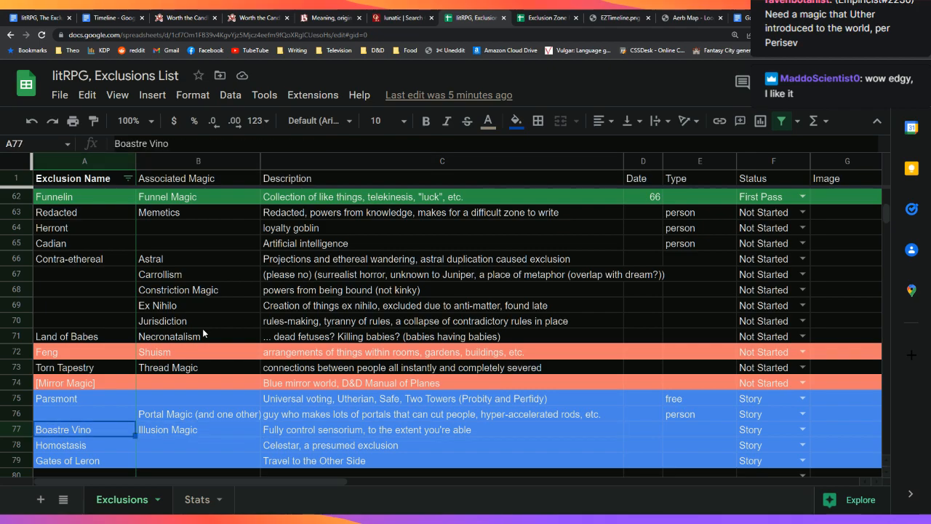
key("Right")
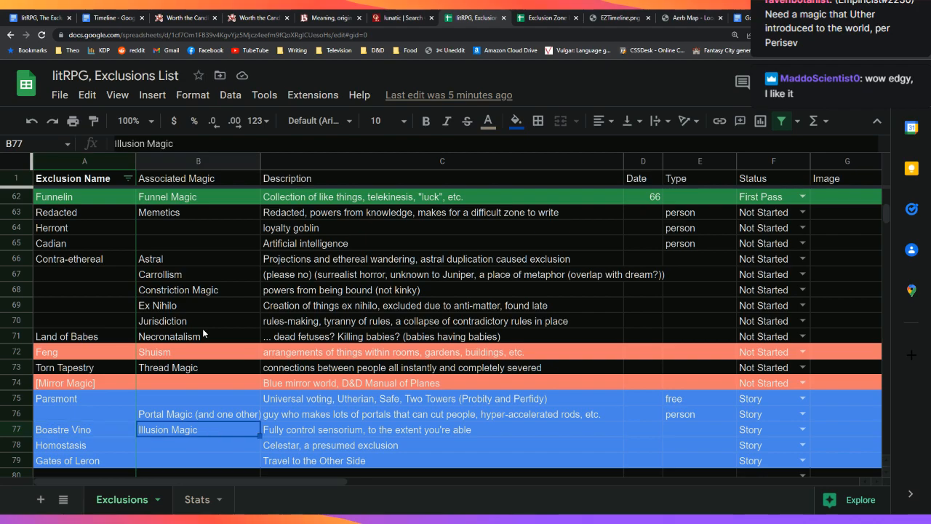
key("Left")
key("Right")
key("Right")
key("Right")
key("Right")
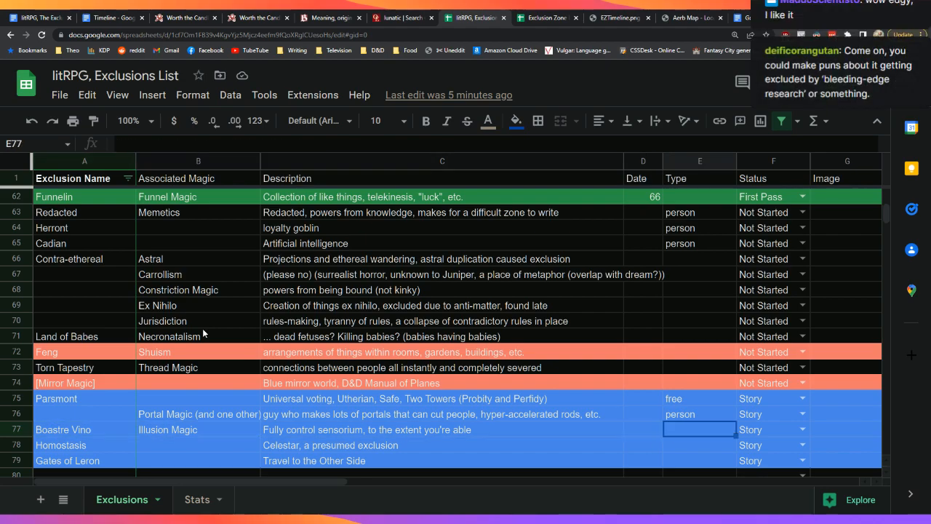
key("Left")
key("Left")
key("Left")
key("Left")
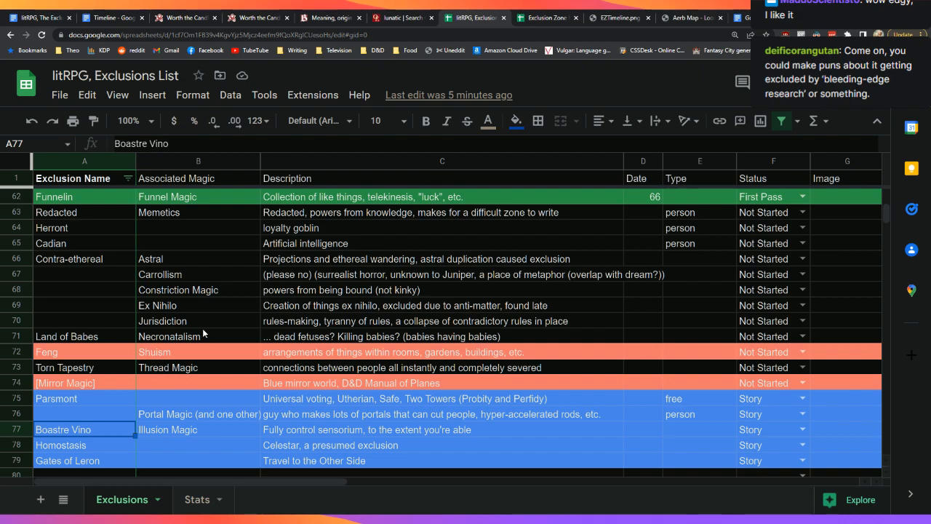
Review the Gates of Leron entry from its Exclusion Name through its Type cell
key("Down")
key("Down")
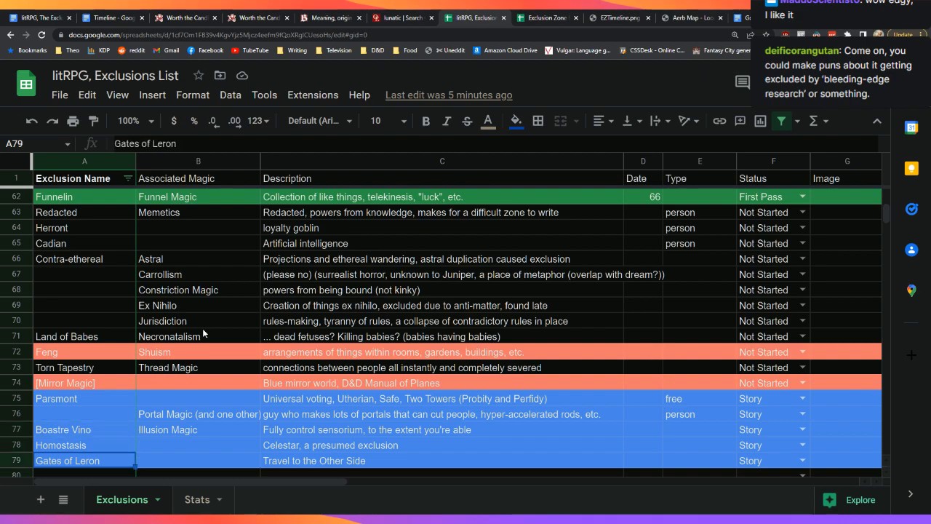
key("Right")
key("Right")
key("Right")
key("Right")
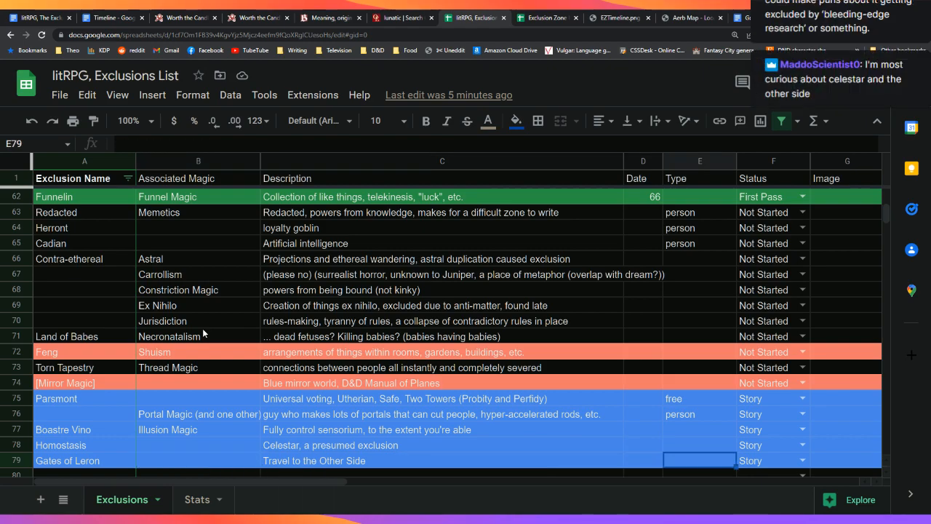
key("Left")
key("Left")
key("Left")
key("Left")
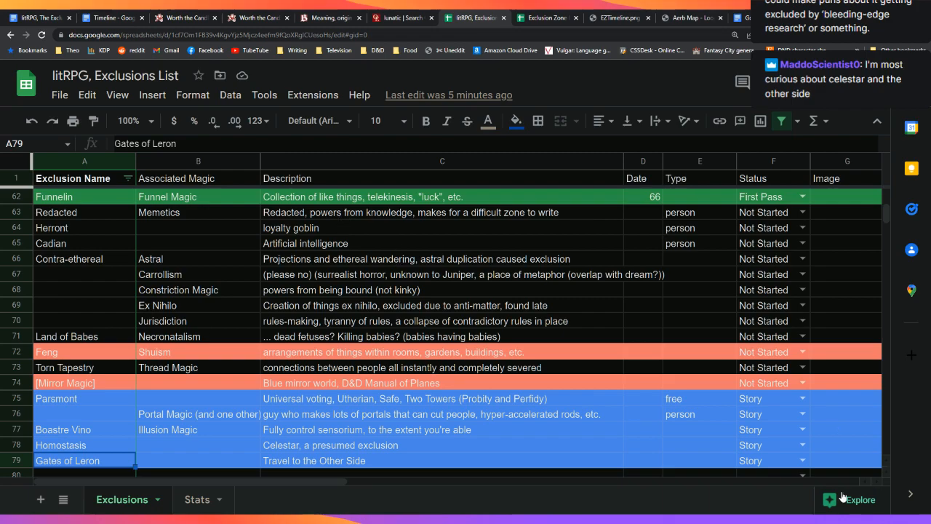
Set the Gates of Leron entry's Type to "axe?"
left_click(699, 465)
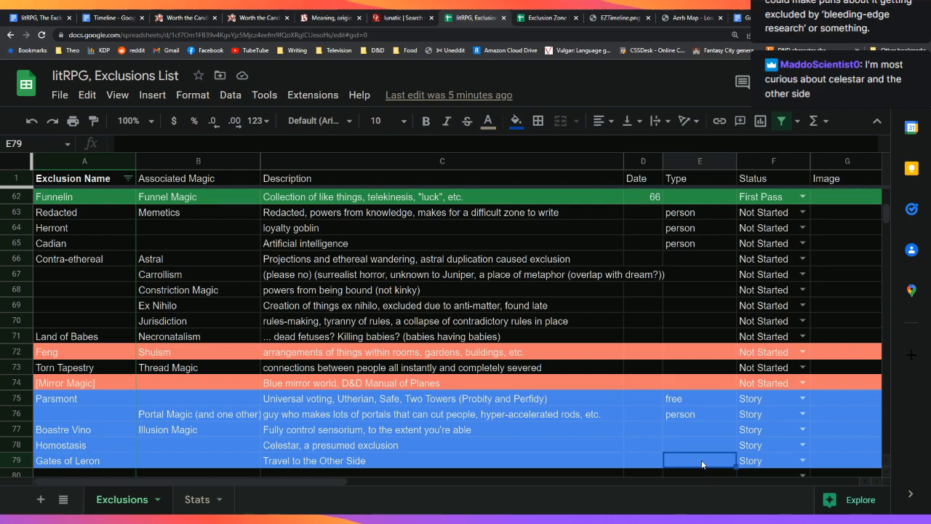
type("axr")
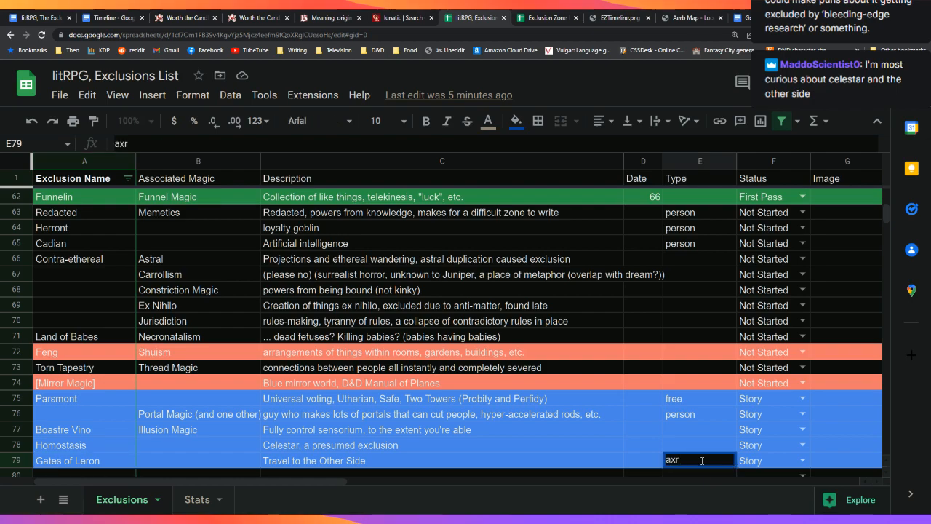
type("e?")
key("Return")
key("Up")
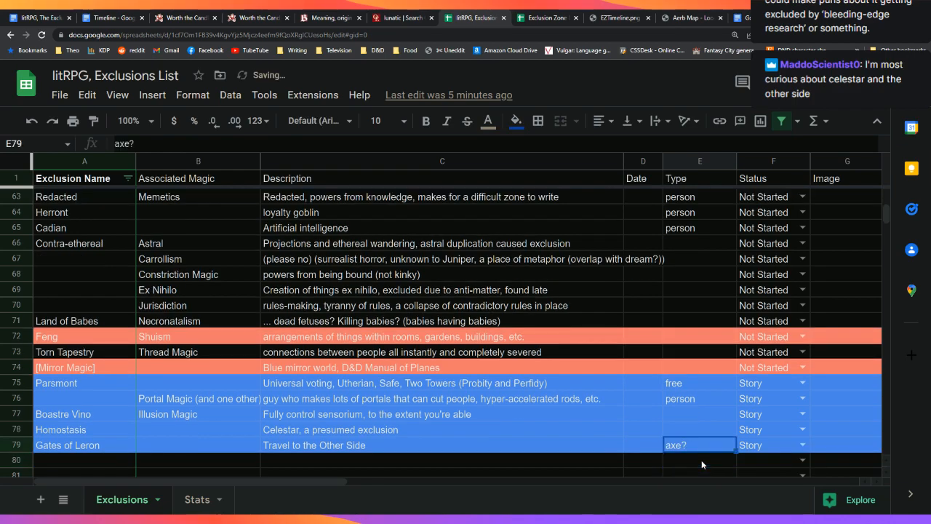
Copy the "axe?" type from Gates of Leron to the Boastre Vino entry
key("ctrl+c")
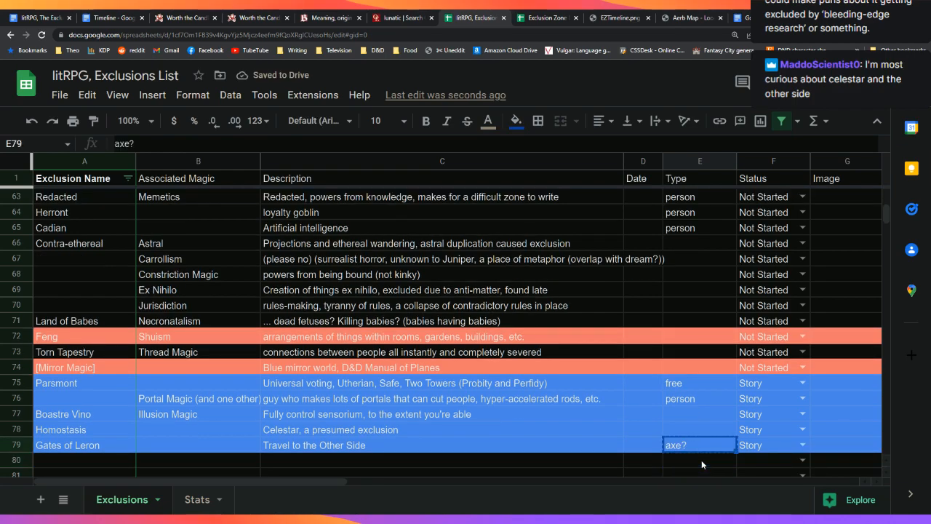
key("Up")
key("Up")
key("ctrl+v")
Paste the copied "axe?" type into the Land of Babes entry's Type cell
key("Up")
key("Up")
key("Up")
key("Up")
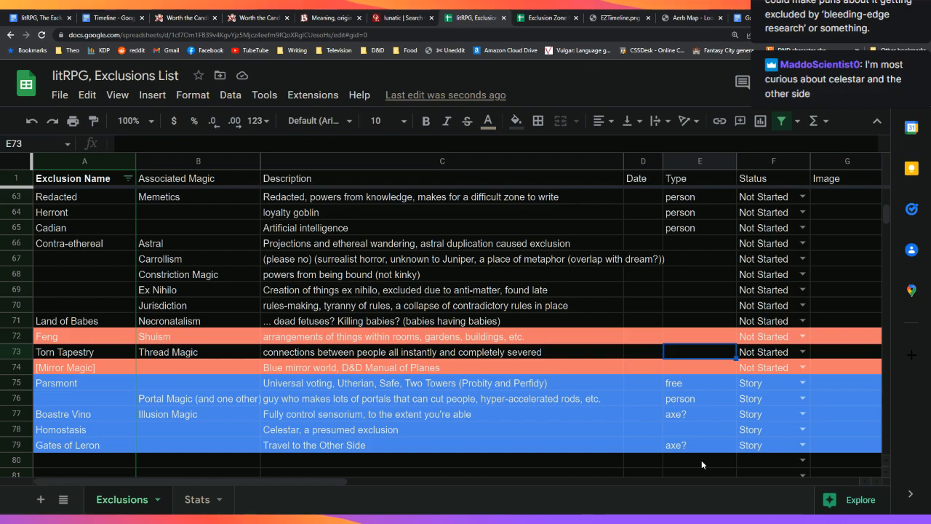
key("Up")
key("Up")
key("ctrl+v")
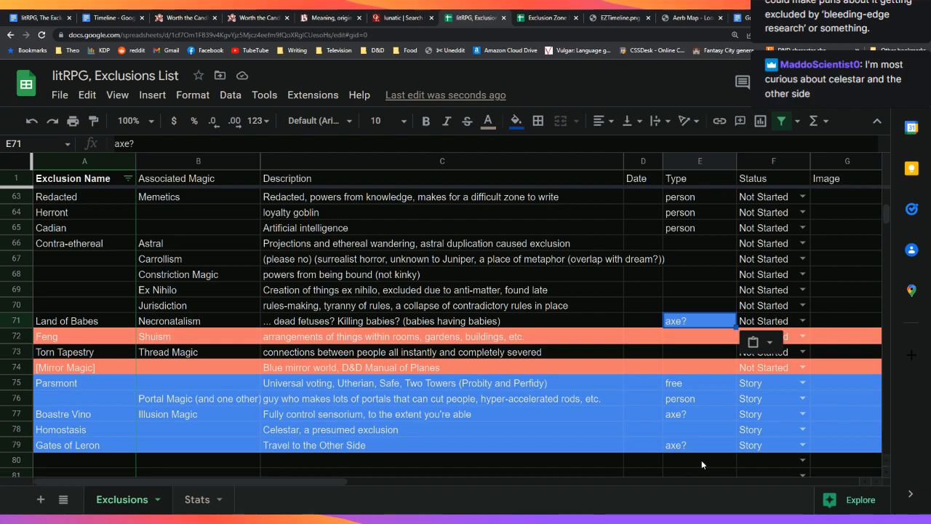
Paste the copied "axe?" type into the Carrollism entry's Type cell
key("Up")
key("Up")
key("Up")
key("Up")
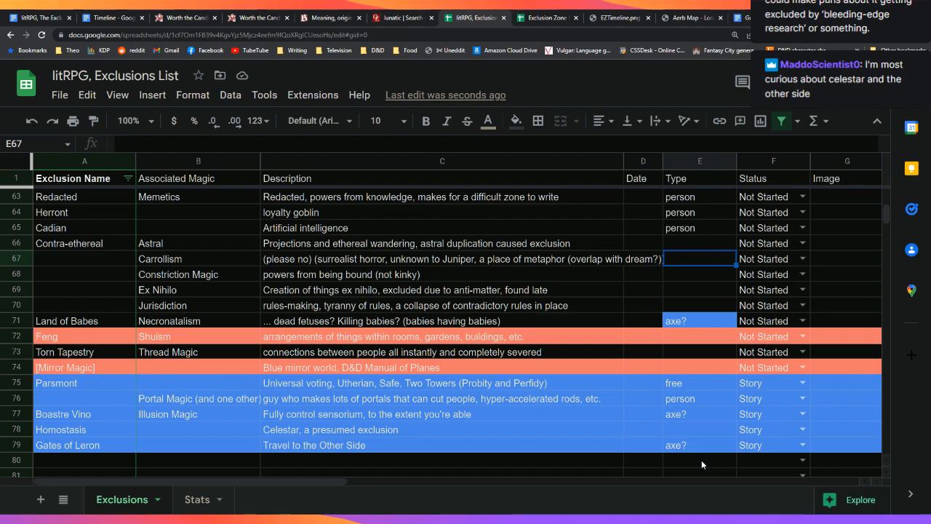
key("ctrl+v")
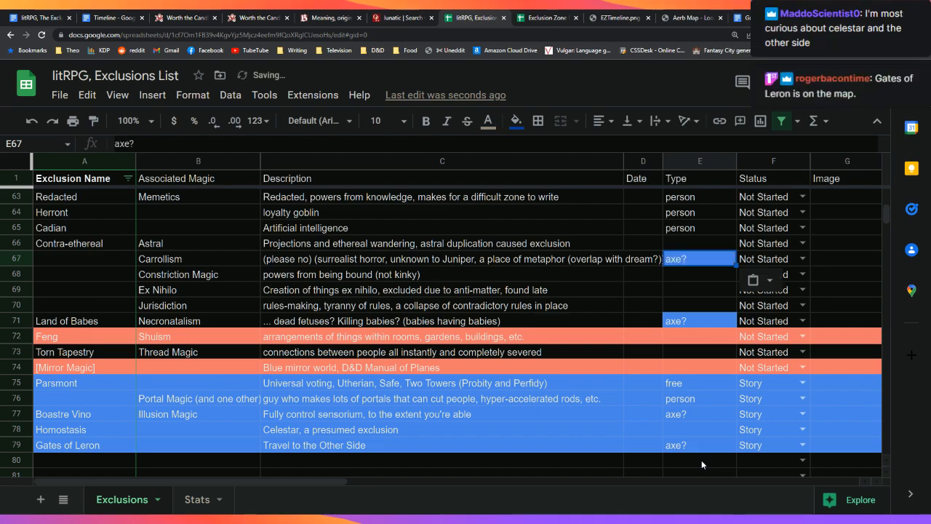
Check the Type column's cells from Carrollism down to Boastre Vino
key("Down")
key("Down")
key("Down")
key("Down")
key("Down")
key("Down")
key("Down")
key("Down")
key("Down")
key("Down")
key("Up")
key("Up")
key("Up")
key("Up")
key("Up")
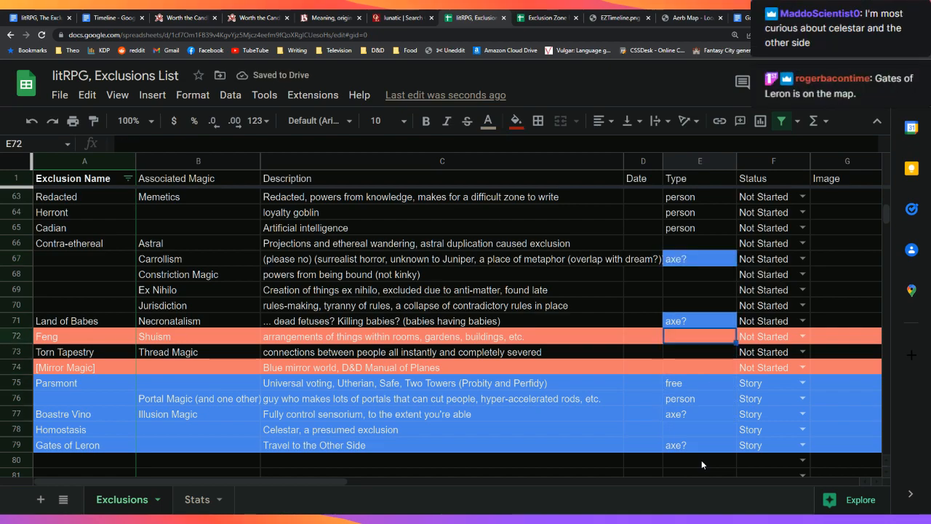
Try to recolour the Type cells from Land of Babes up to Carrollism with the first standard fill colour
key("Up")
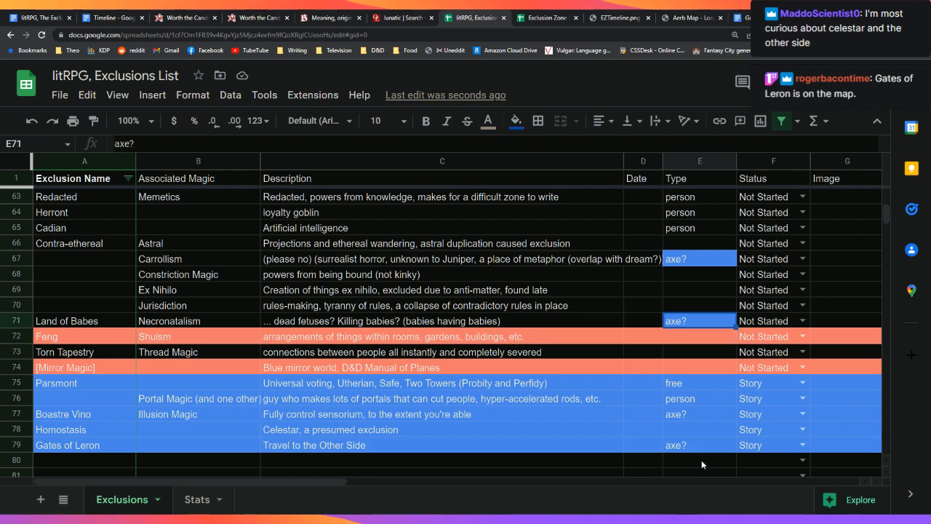
key("shift+Up")
key("shift+Up")
key("shift+Up")
key("shift+Up")
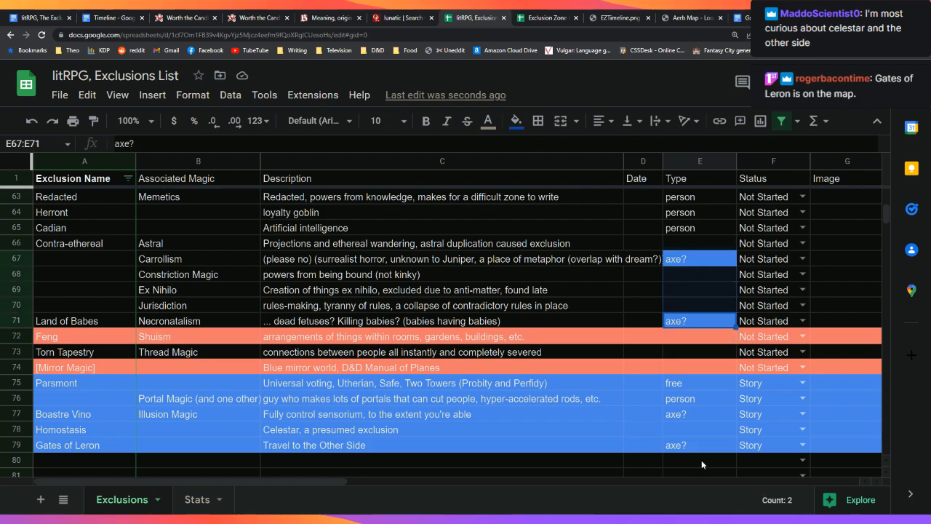
left_click(517, 123)
left_click(522, 167)
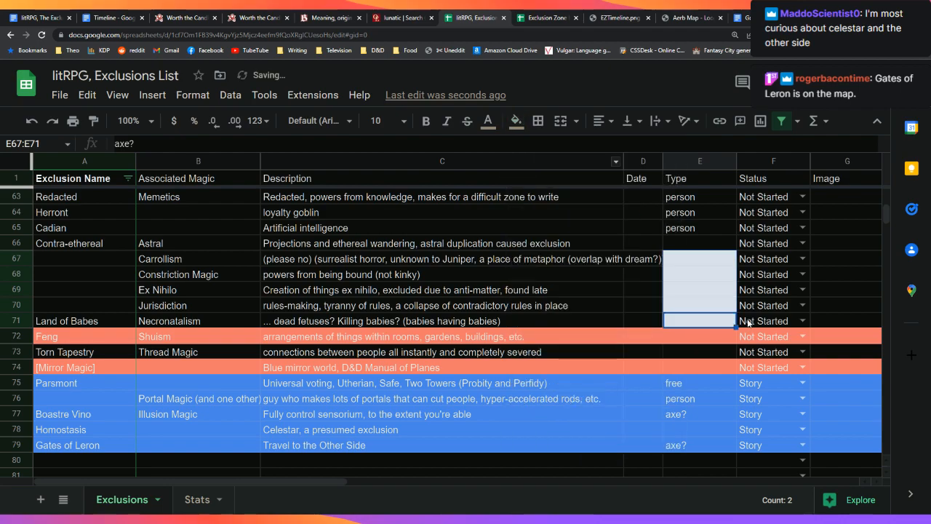
Replace the blue fill of only the Carrollism and Land of Babes Type cells with the sheet's plain background colour
left_click(688, 319)
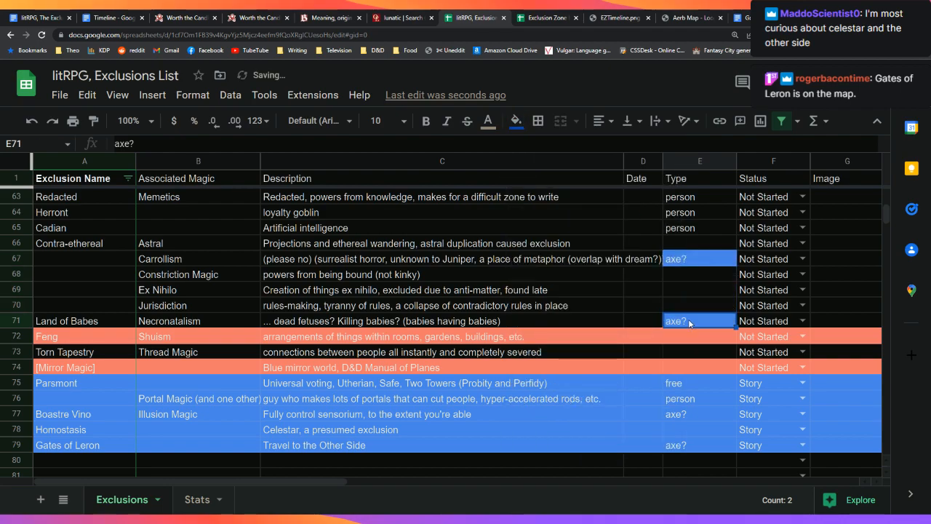
left_click(693, 261, "ctrl")
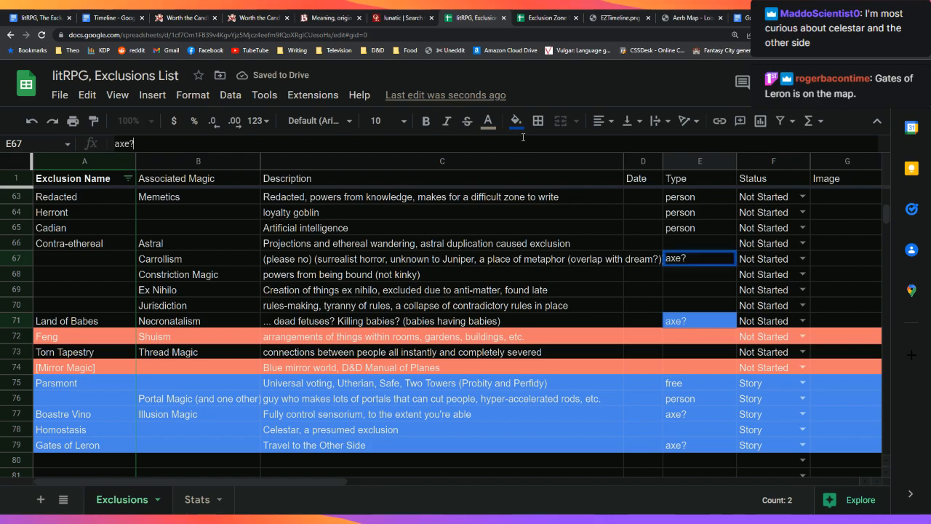
left_click(689, 275, "ctrl")
left_click(696, 322)
left_click(694, 261, "ctrl")
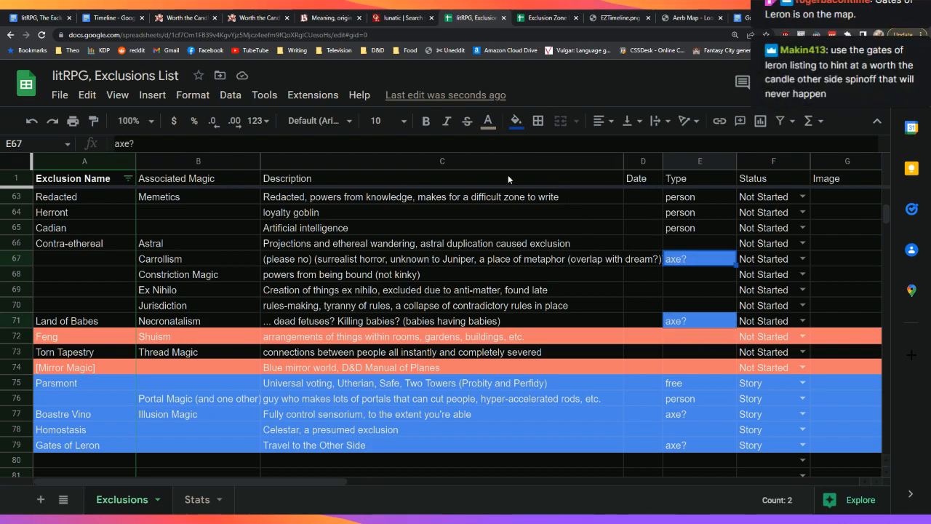
left_click(519, 128)
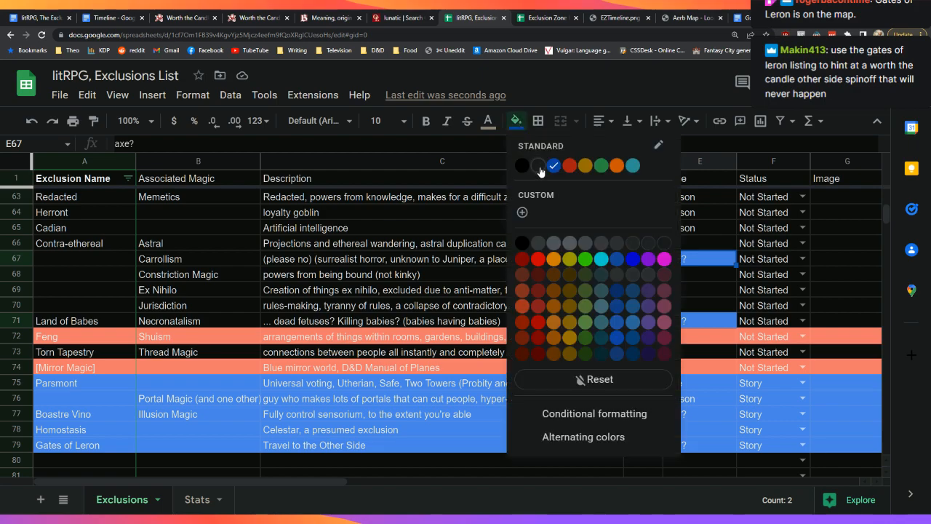
left_click(541, 162)
left_click(680, 290)
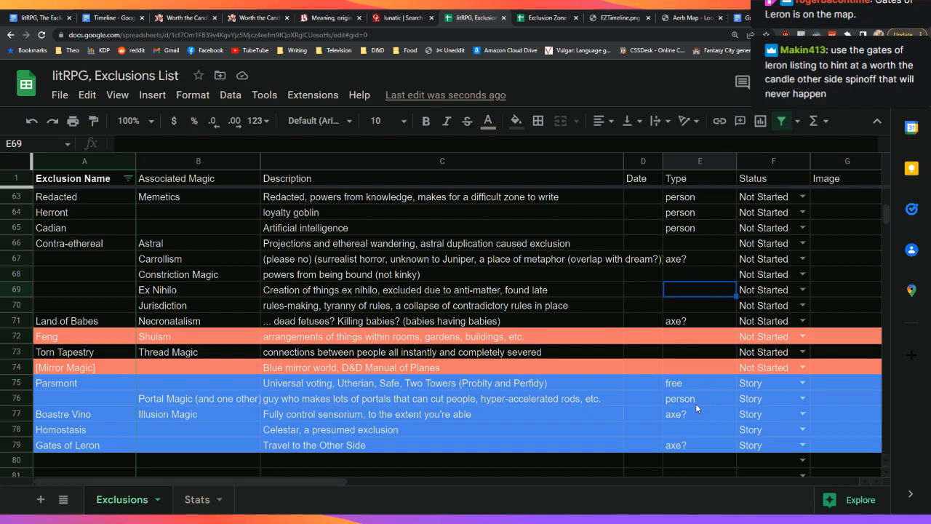
left_click(693, 446)
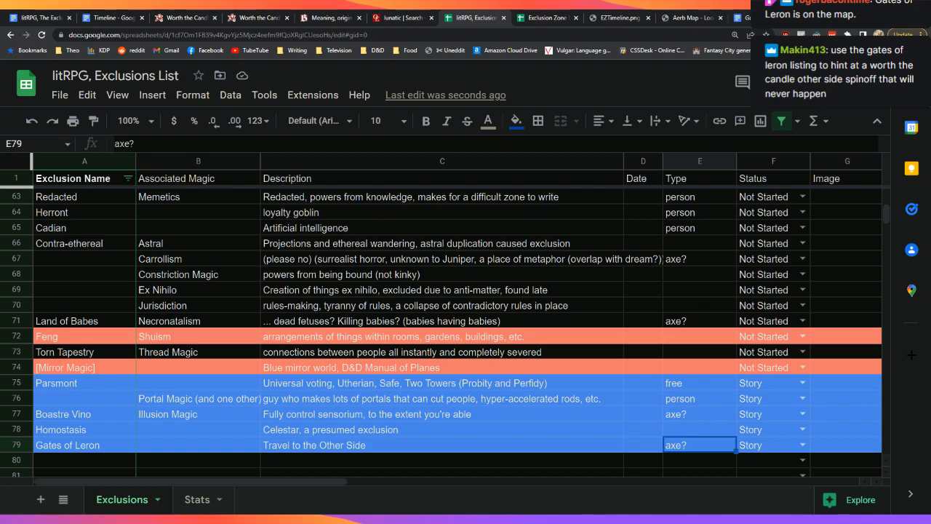
left_click(814, 18)
key("ctrl+w")
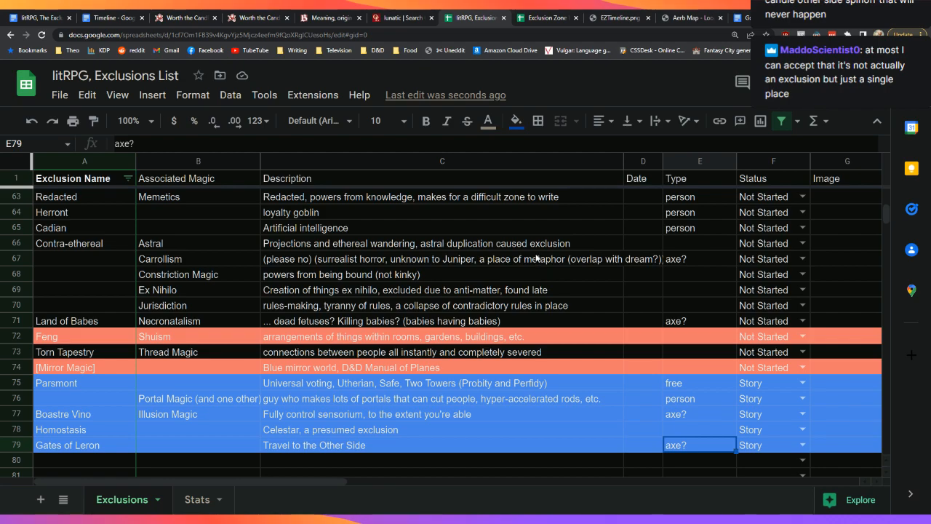
Check the status counts on the Stats sheet and return to the Exclusions sheet
left_click(197, 499)
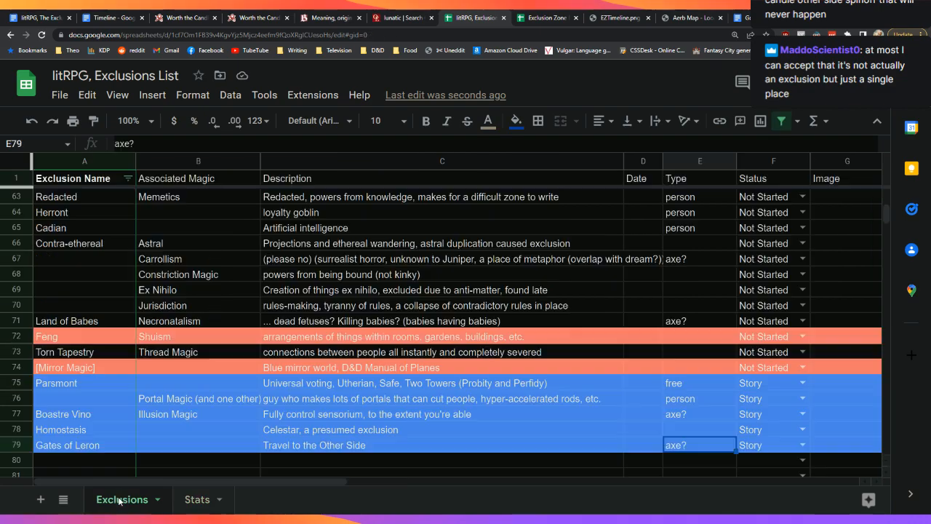
left_click(121, 501)
left_click(195, 499)
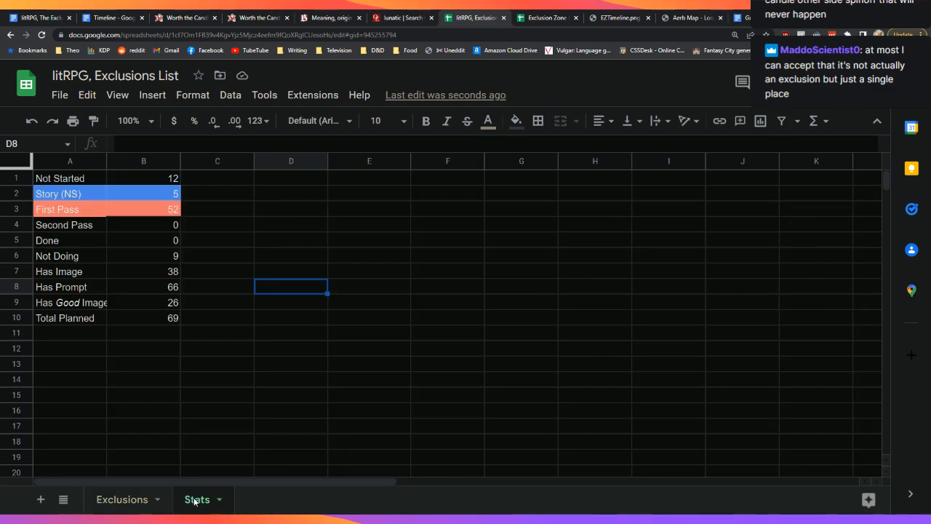
left_click(121, 505)
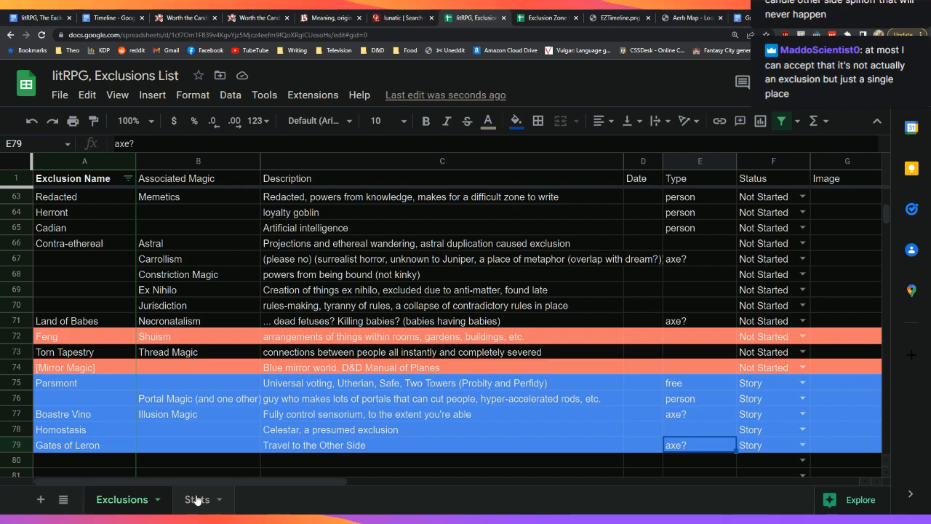
Review the Carrollism and Land of Babes rows, including their associated magic, description and Type
left_click(681, 320)
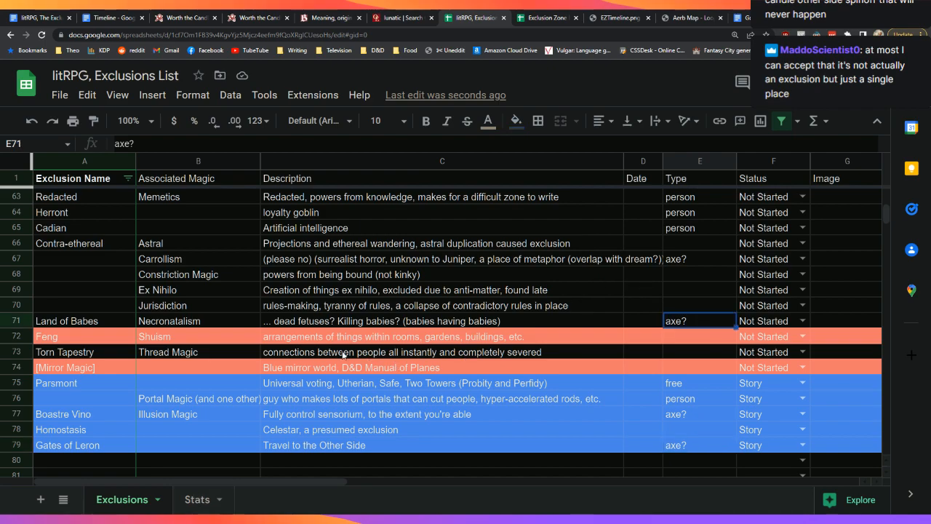
left_click(114, 321)
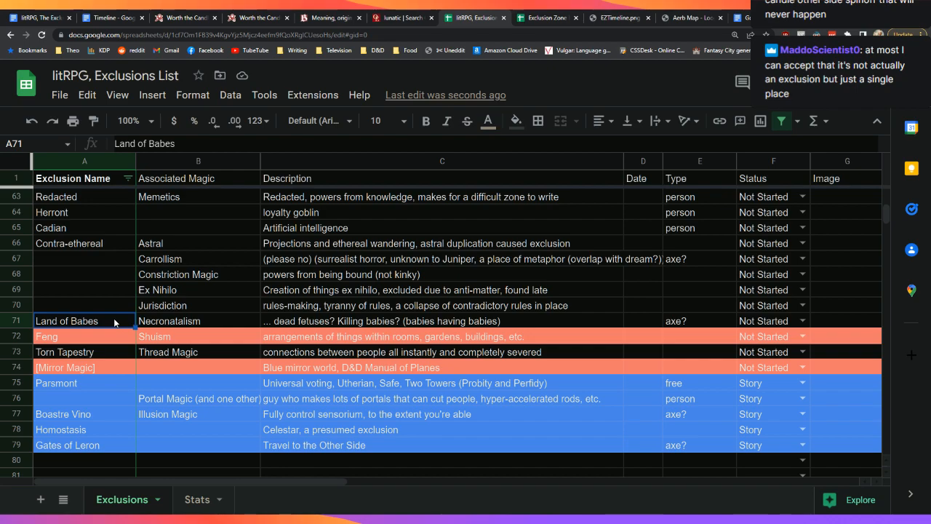
left_click(16, 259)
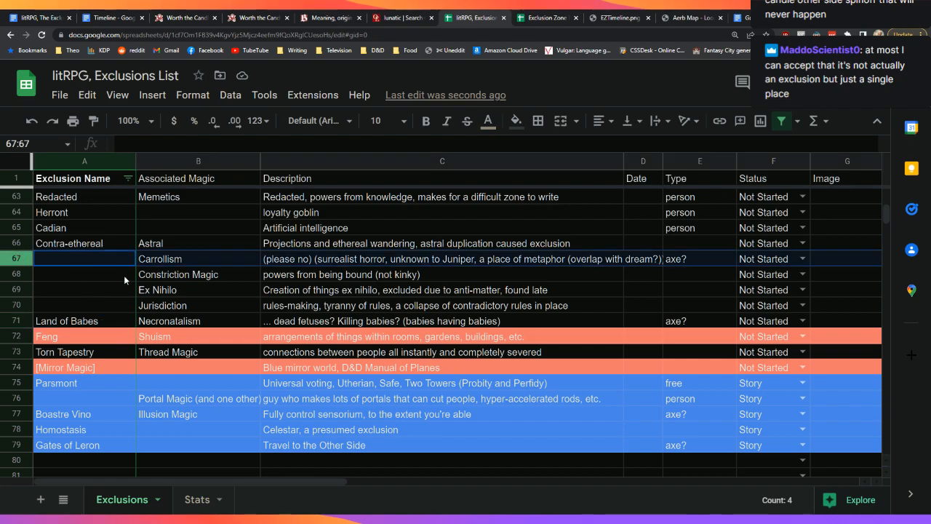
left_click(11, 318)
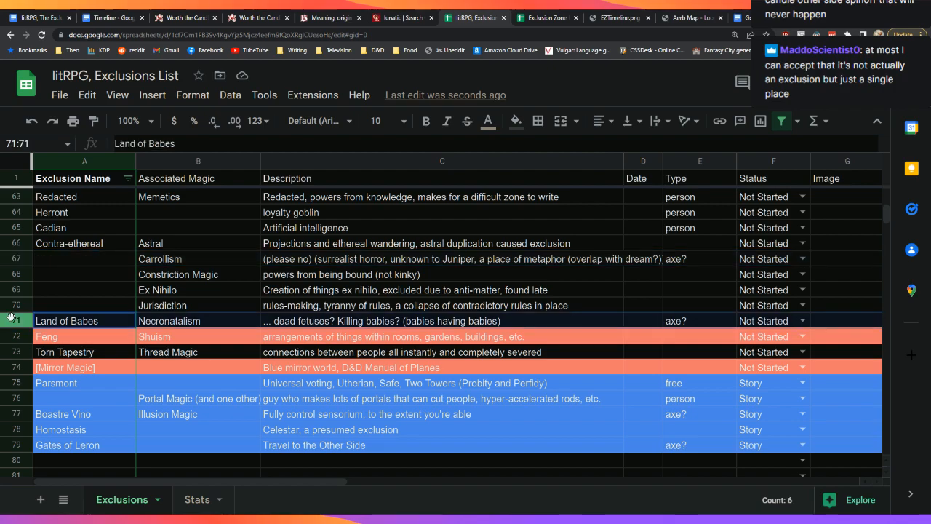
left_click(211, 260)
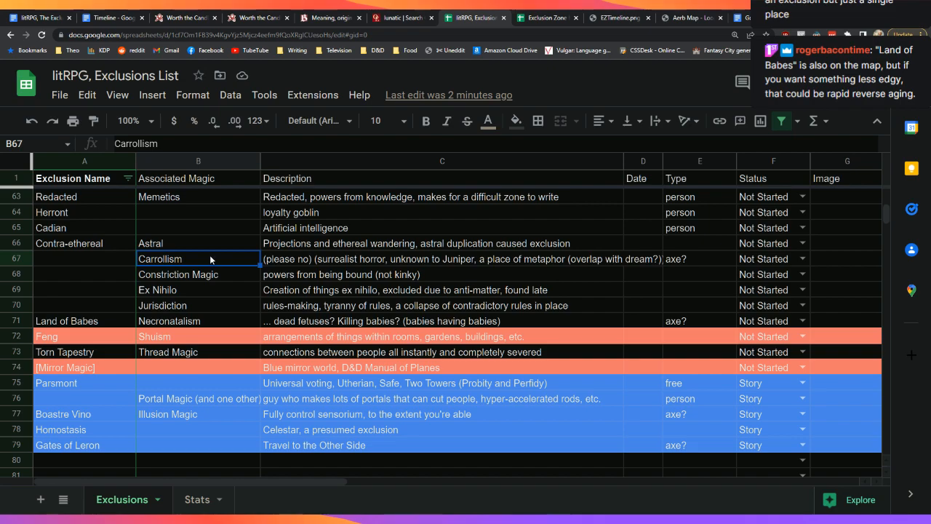
left_click(69, 324)
left_click(17, 321)
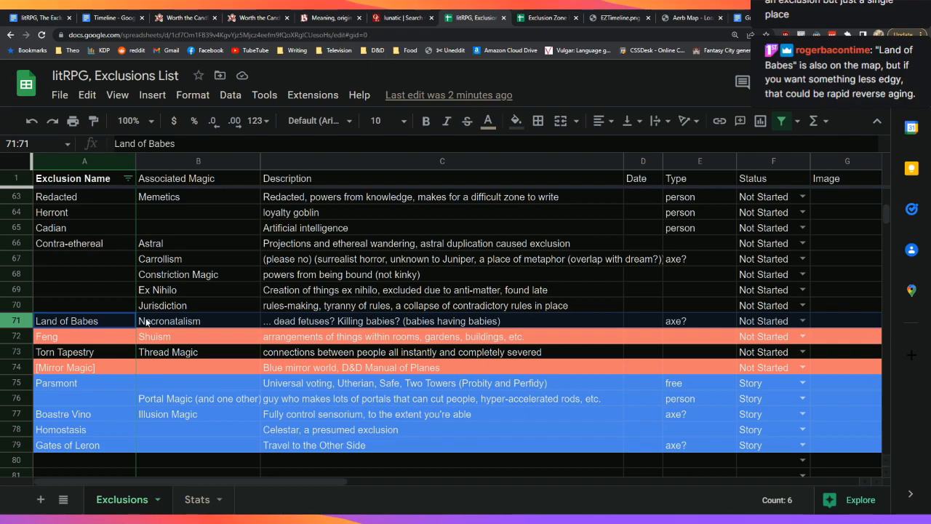
left_click(430, 322)
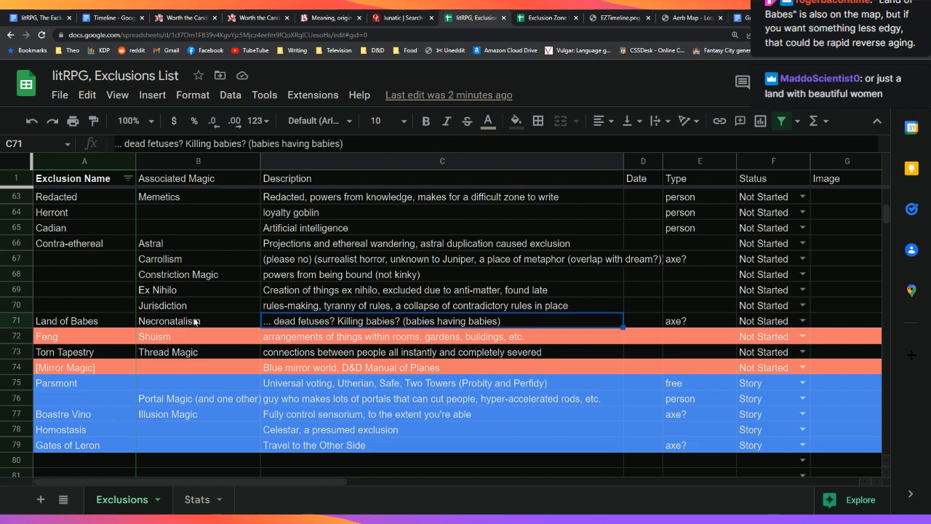
left_click(20, 321)
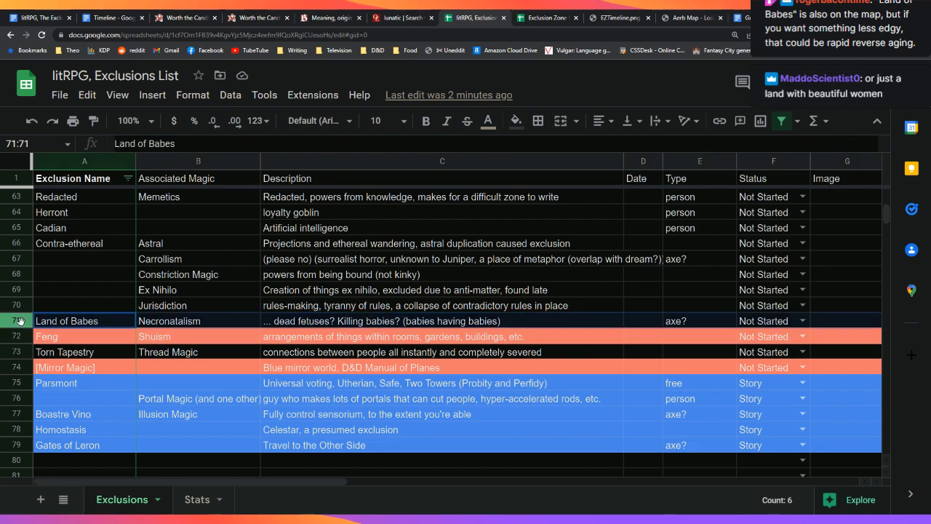
Look back through the exclusions list from the not-started entries up to the Glacial row
scroll(174, 336, "up", 2)
scroll(175, 336, "down", 2)
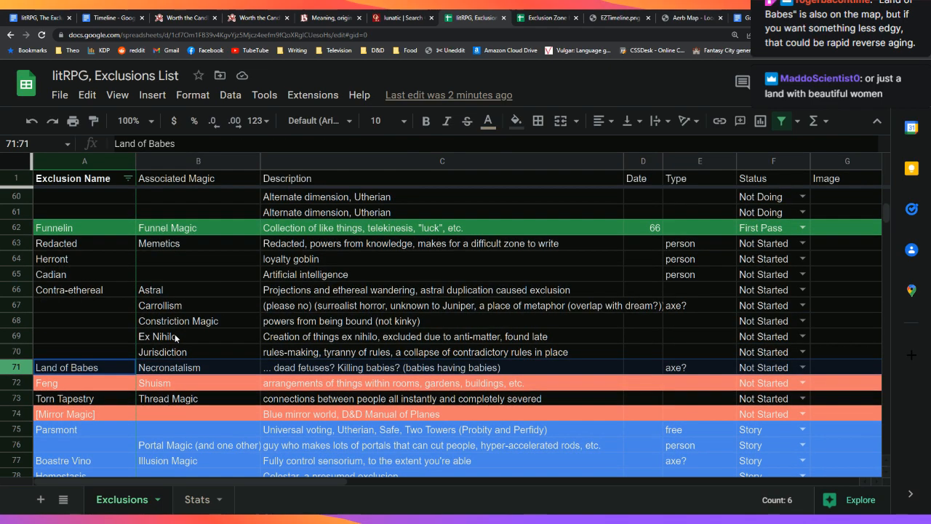
scroll(174, 336, "up", 1)
scroll(174, 334, "down", 1)
scroll(174, 333, "up", 1)
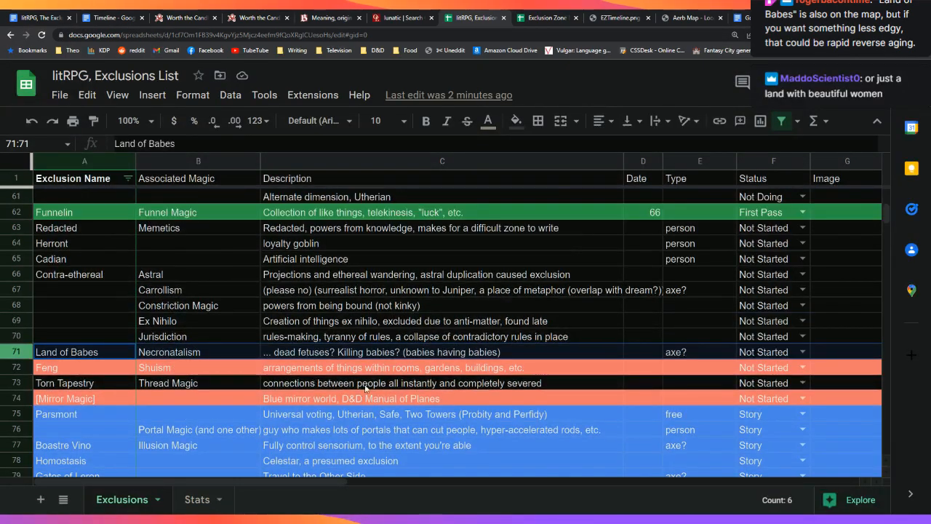
scroll(522, 360, "up", 4)
scroll(598, 326, "up", 8)
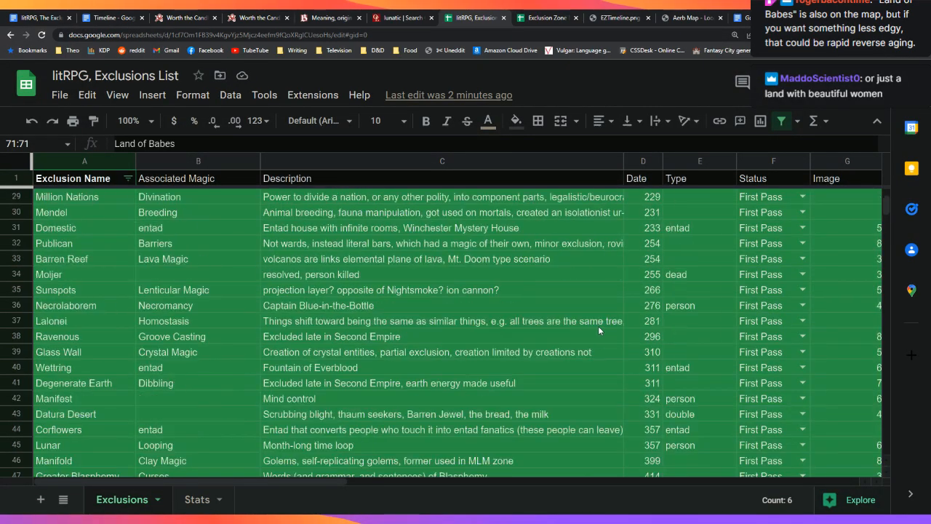
scroll(598, 326, "down", 4)
scroll(601, 321, "up", 11)
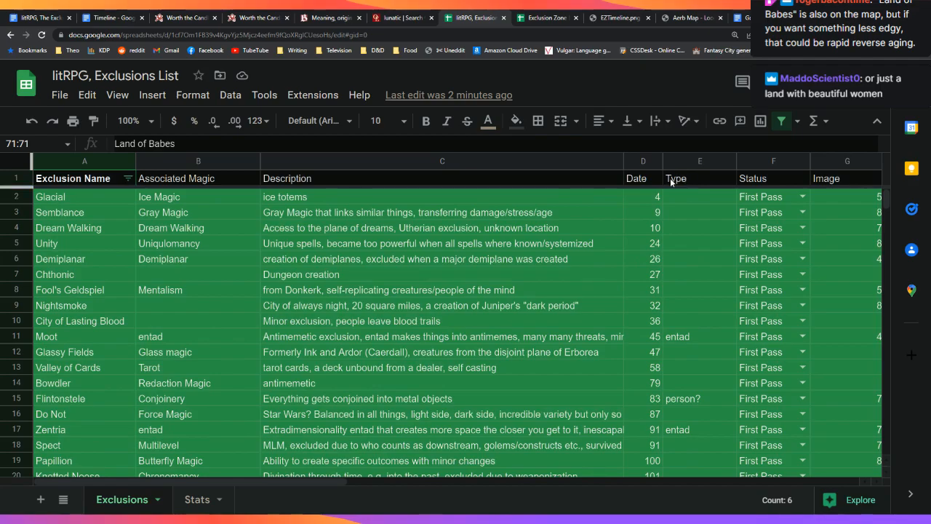
left_click(658, 180)
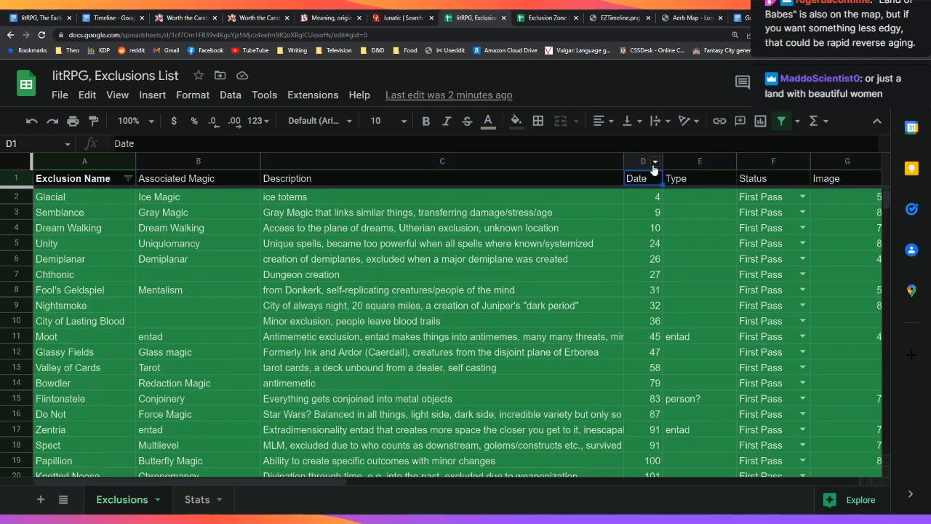
right_click(654, 161)
left_click(580, 294)
Check the order of the dated rows down the list, including where Fel Seed and Funnelin sit
scroll(608, 325, "down", 12)
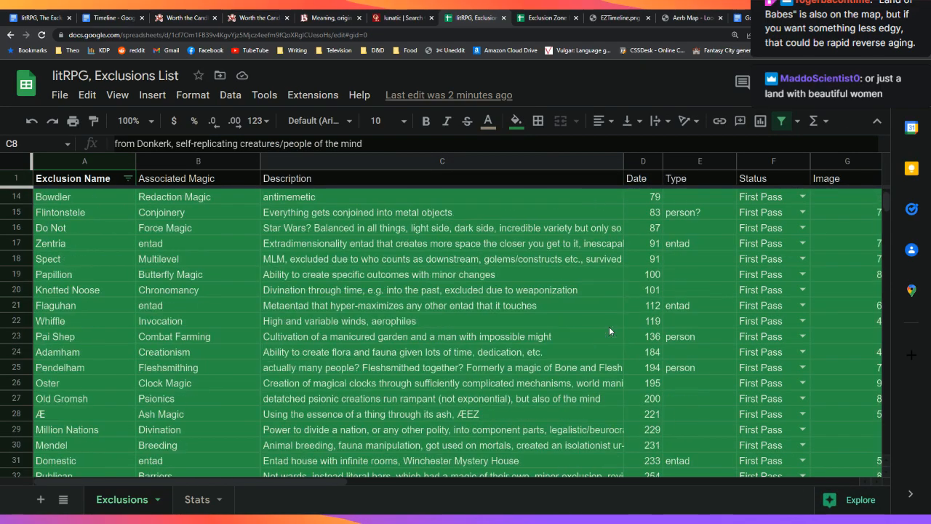
scroll(606, 328, "down", 1)
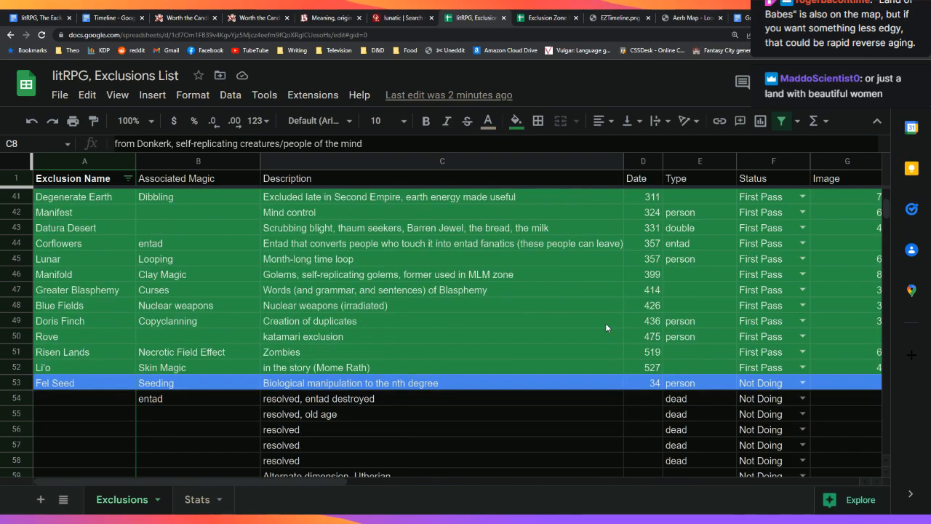
left_click(16, 383)
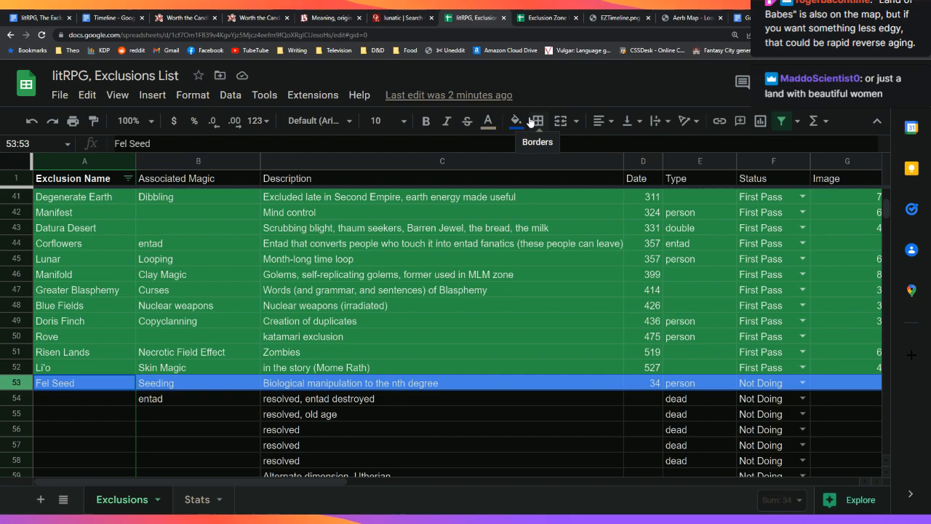
left_click(662, 412)
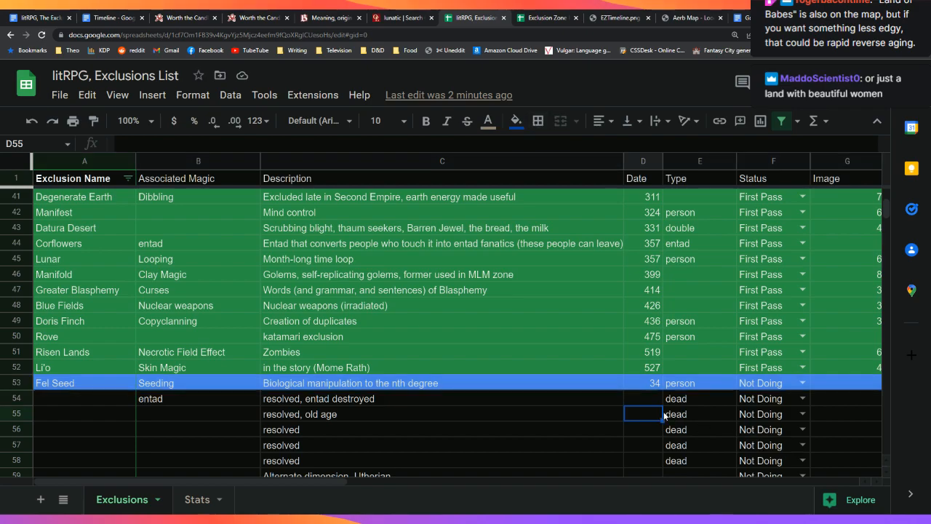
scroll(664, 411, "down", 3)
scroll(663, 411, "down", 8)
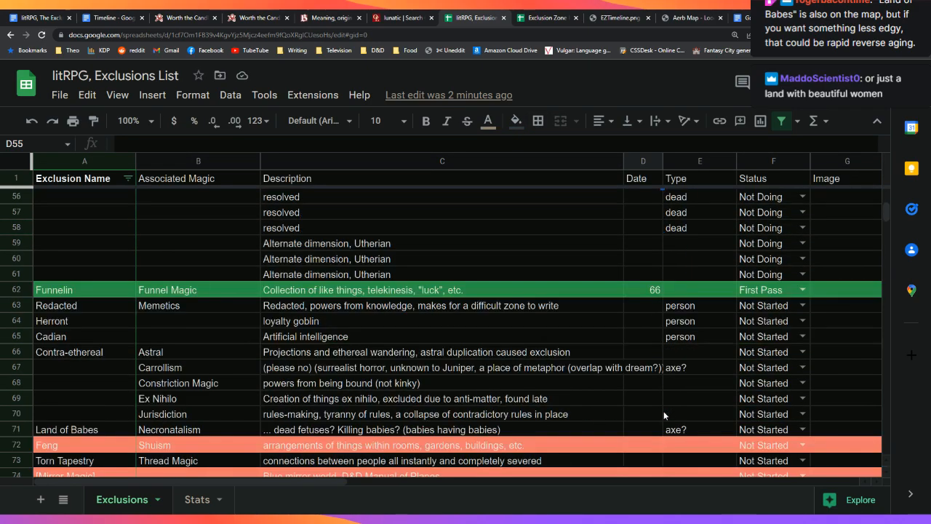
scroll(663, 411, "down", 2)
scroll(663, 411, "up", 3)
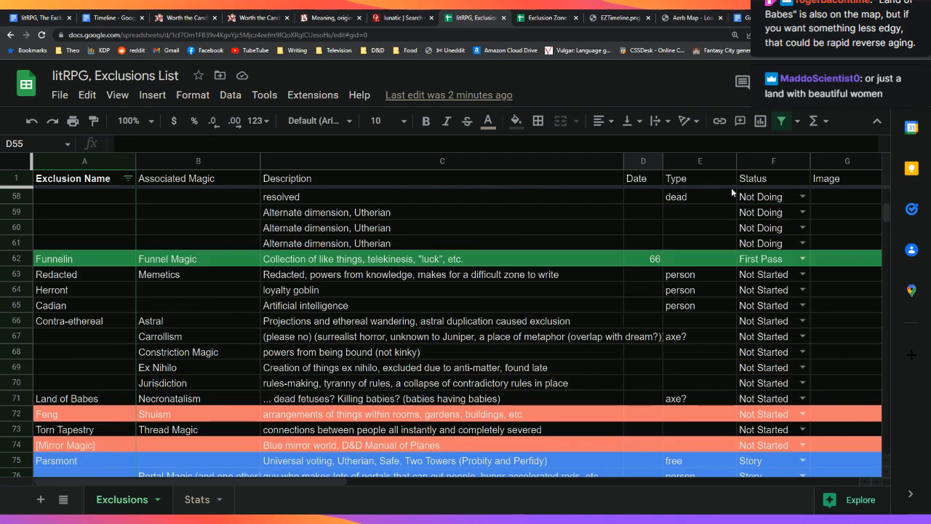
Sort the whole sheet A to Z by the Date column
left_click(656, 162)
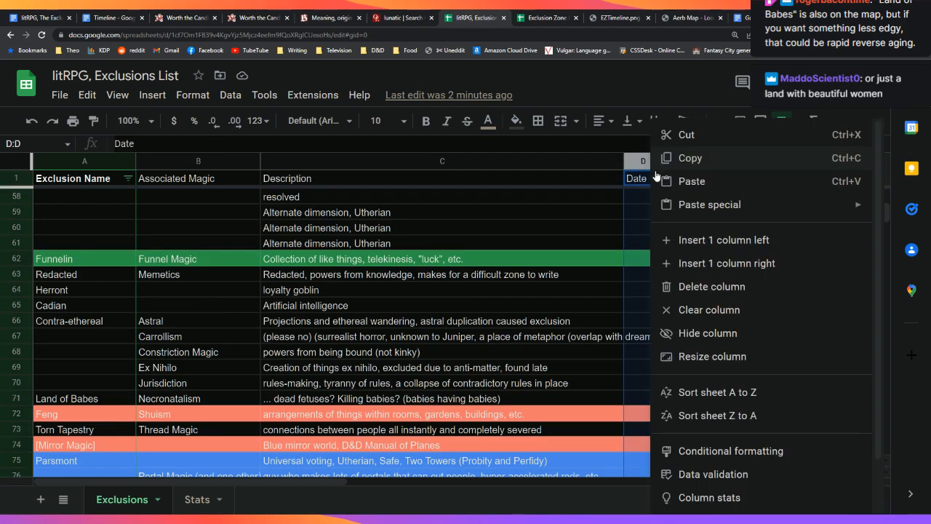
left_click(706, 393)
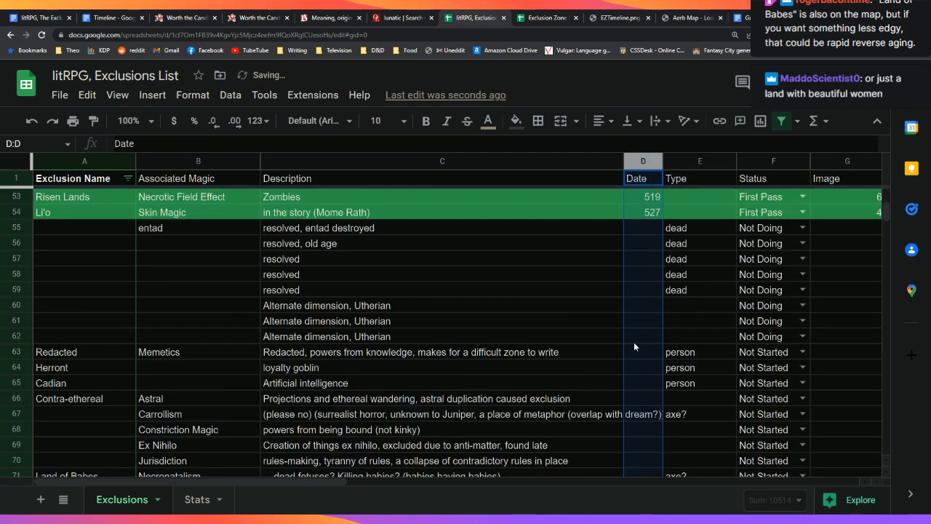
left_click(633, 342)
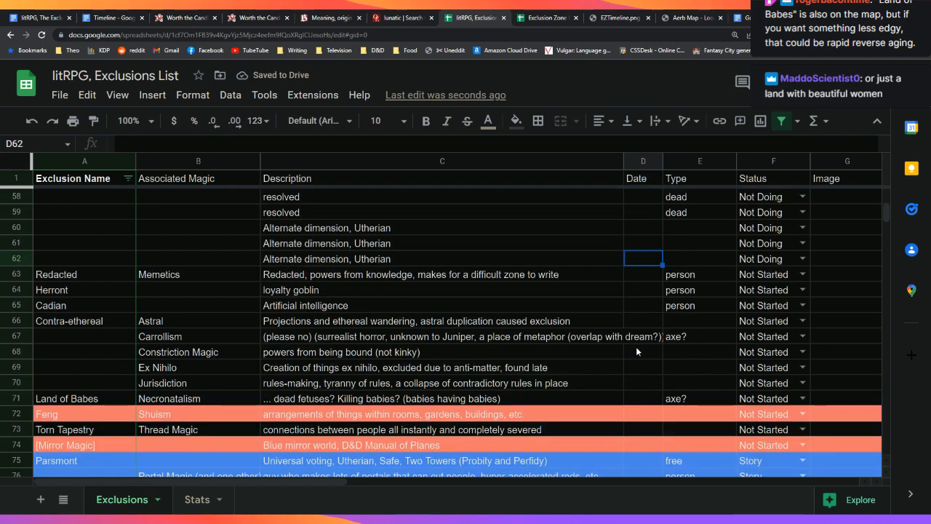
Go through the undated Not Doing, Not Started and Story entries row by row down to Gates of Leron
scroll(636, 346, "up", 2)
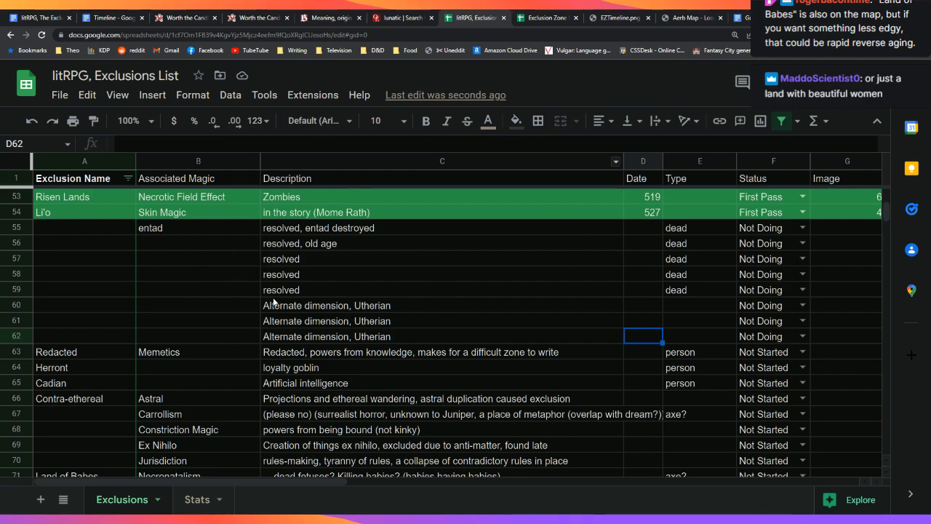
scroll(335, 306, "down", 3)
scroll(332, 321, "down", 1)
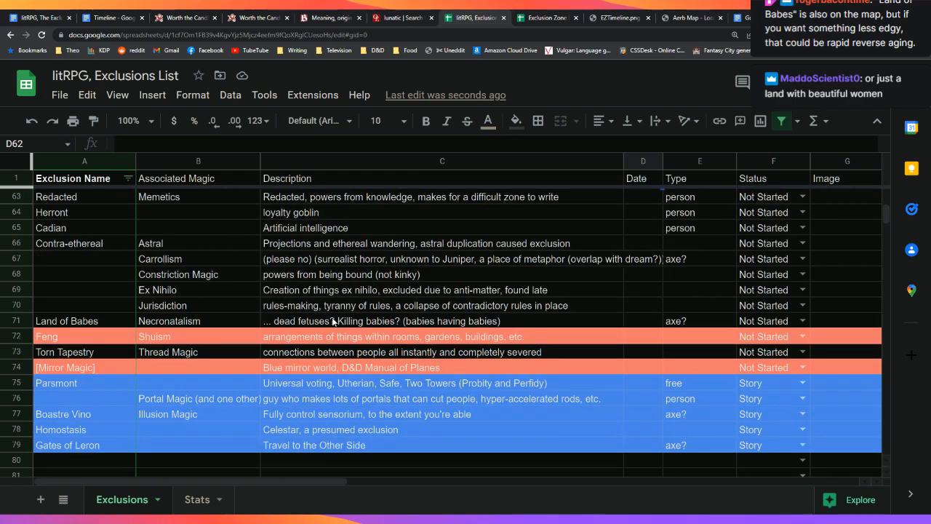
left_click(333, 321)
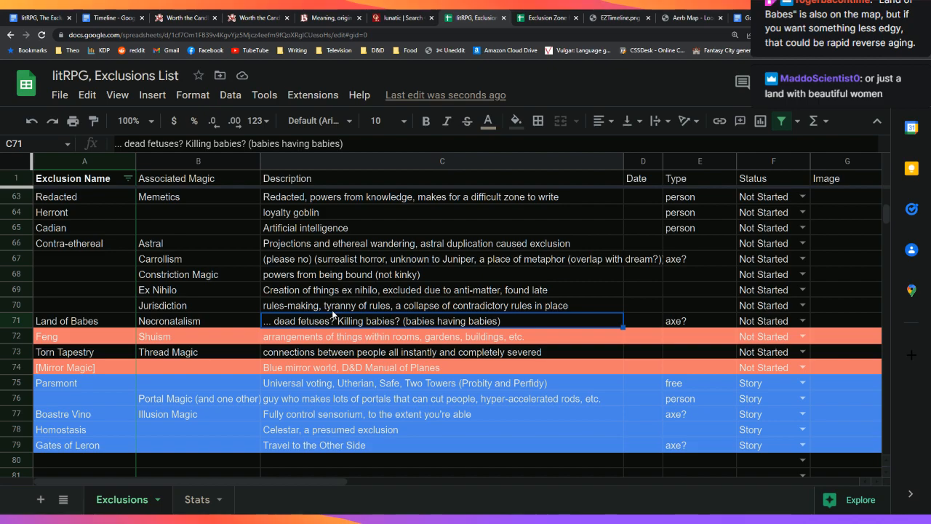
key("Left")
key("Left")
key("Up")
key("Up")
key("Up")
key("Up")
key("Up")
key("Up")
key("Up")
key("Up")
key("Up")
key("Up")
key("Down")
key("Down")
key("Down")
key("Down")
key("Down")
key("Down")
key("Up")
key("Up")
key("Up")
key("Up")
key("Up")
key("Up")
key("Up")
key("Up")
key("Up")
key("Up")
key("Up")
key("Down")
key("Down")
key("Down")
key("Down")
key("Down")
key("Down")
key("Down")
key("Down")
key("Down")
key("Down")
key("Down")
key("Down")
key("Down")
key("Down")
key("Down")
key("Down")
key("Down")
key("Down")
key("Down")
key("Down")
key("Down")
key("Down")
key("Down")
key("Down")
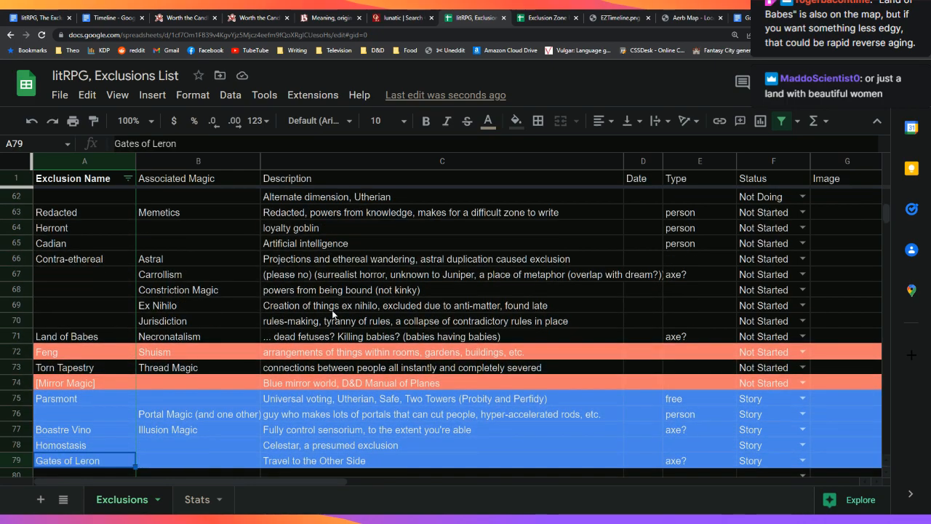
key("Up")
key("Up")
key("Up")
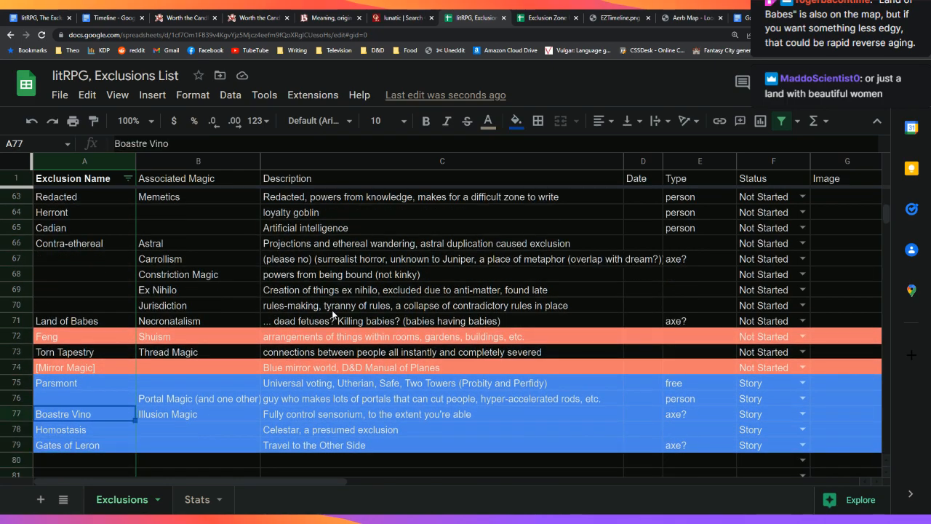
Clear the Type of Boastre Vino and set its Status to Not Doing
key("shift+Right")
key("shift+Right")
key("shift+Right")
key("shift+Right")
key("shift+Right")
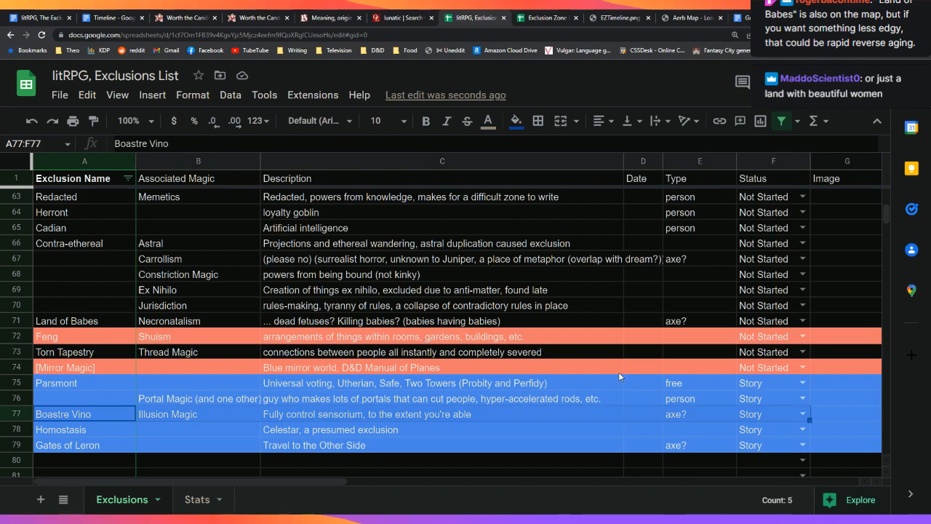
left_click(678, 417)
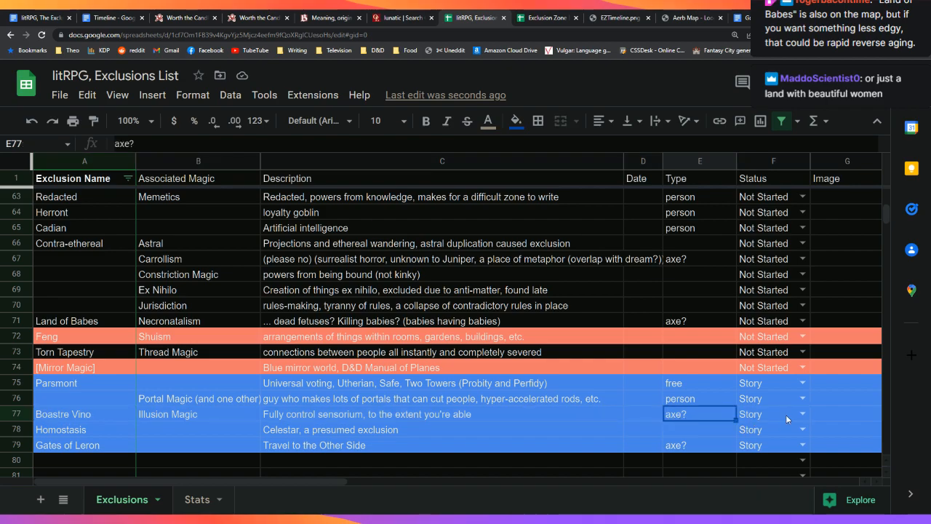
key("Delete")
left_click(803, 413)
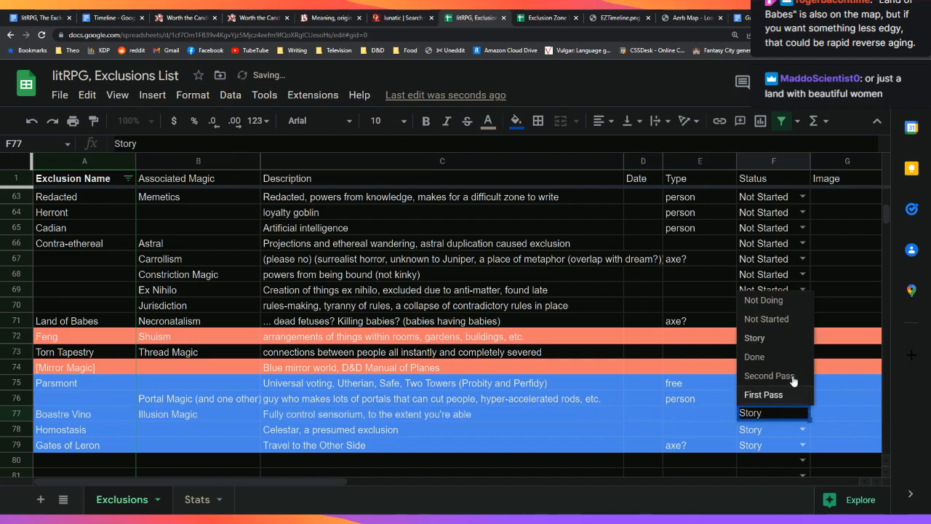
left_click(767, 305)
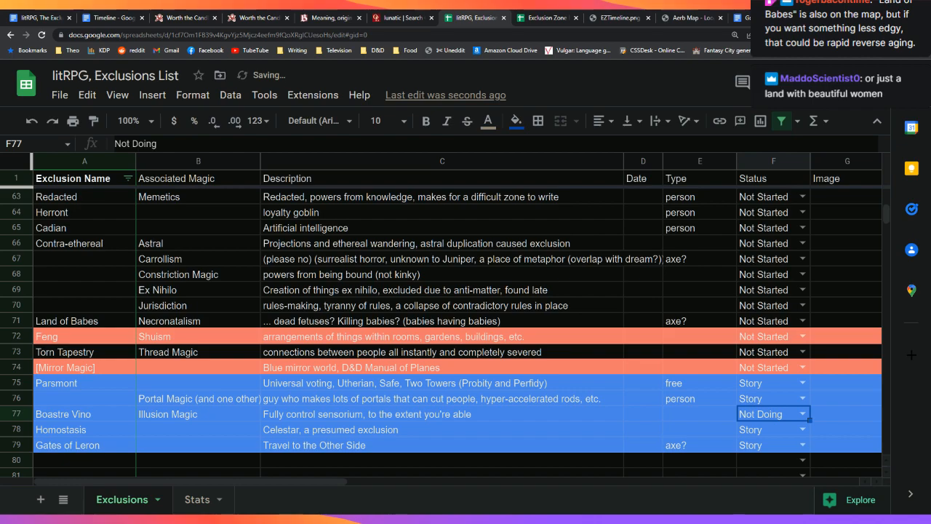
Set Boastre Vino's Status back to Story and copy the "axe?" Type from Gates of Leron into its row
double_click(809, 413)
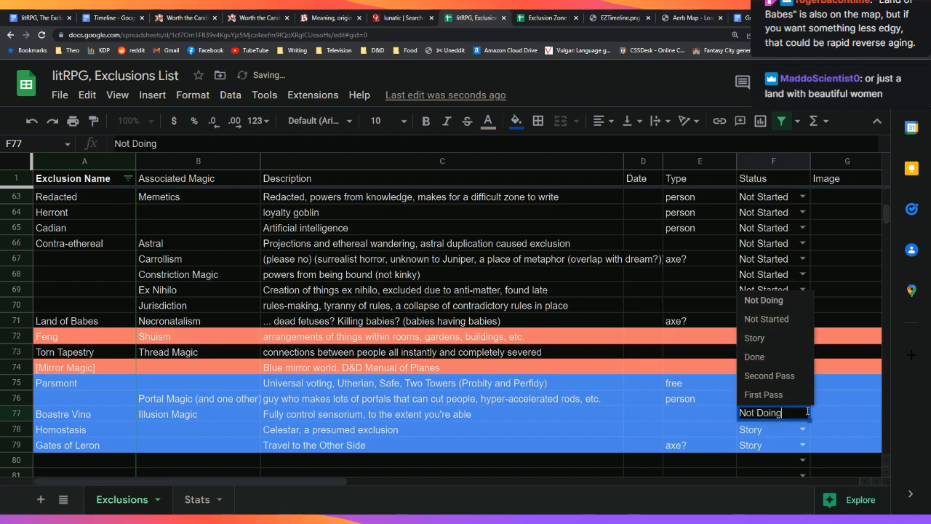
left_click(769, 339)
left_click(694, 446)
key("ctrl+c")
left_click(695, 414)
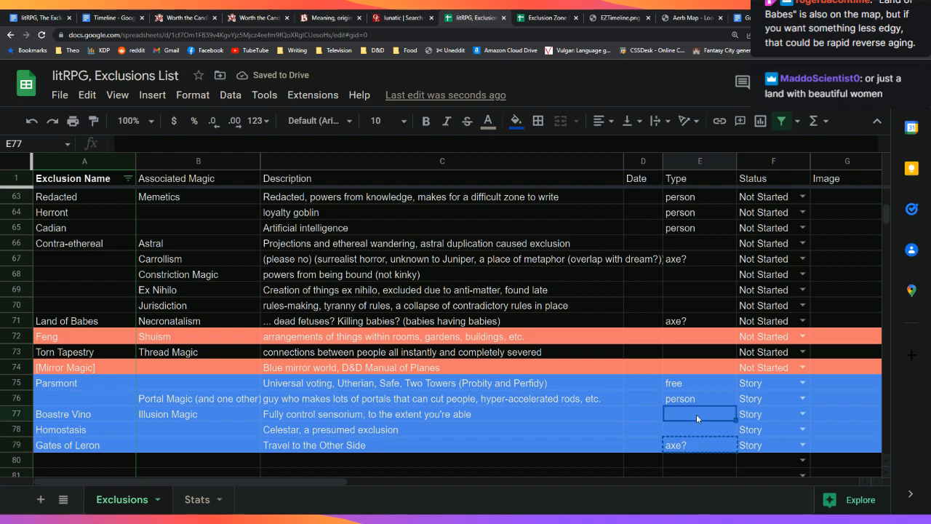
key("ctrl+v")
left_click(707, 433)
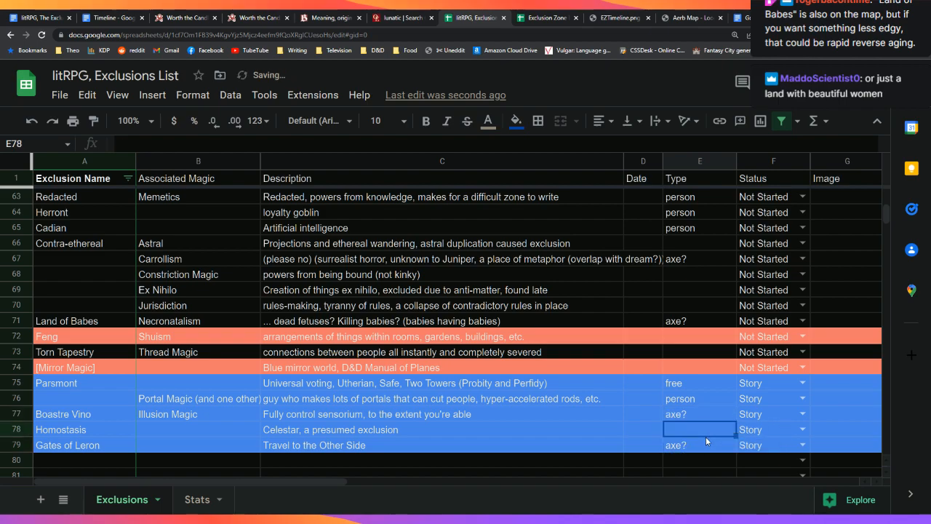
left_click(537, 323)
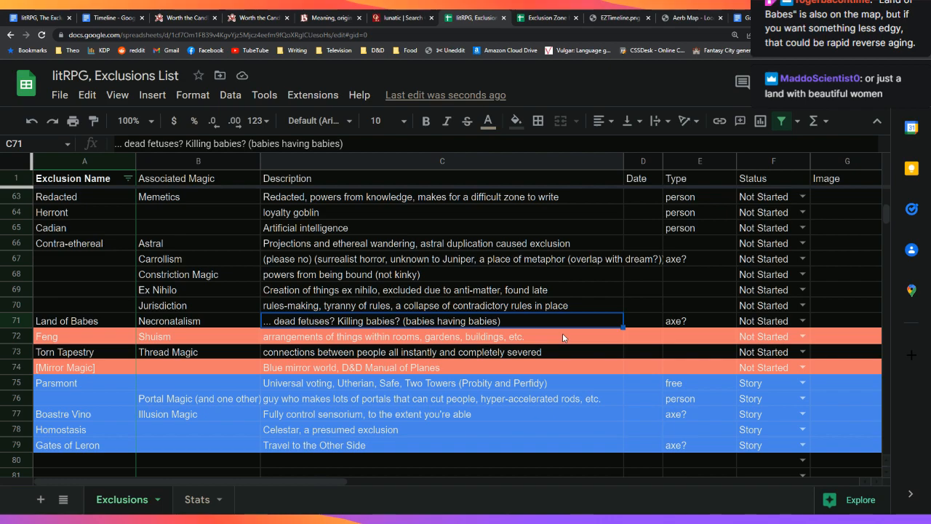
Check the Type cells of Boastre Vino and Land of Babes against the Land of Babes entry name
left_click(685, 415)
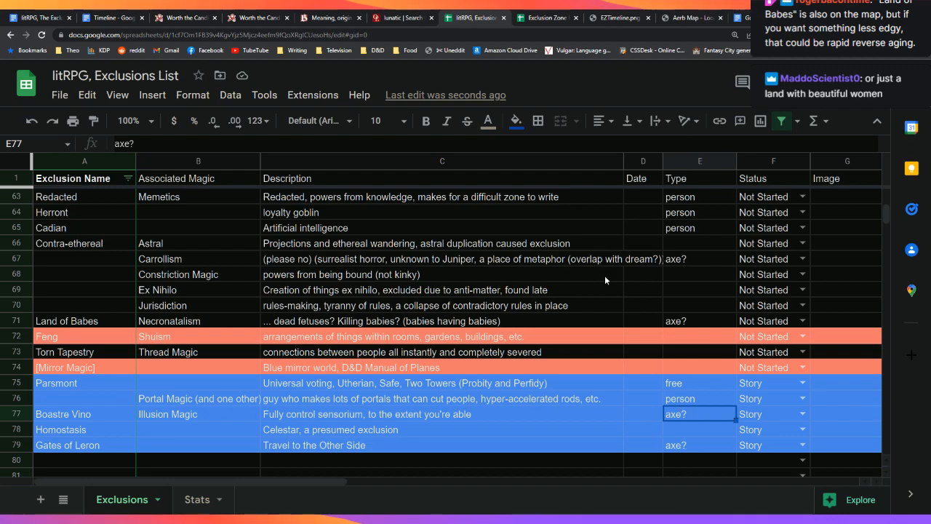
left_click(676, 323)
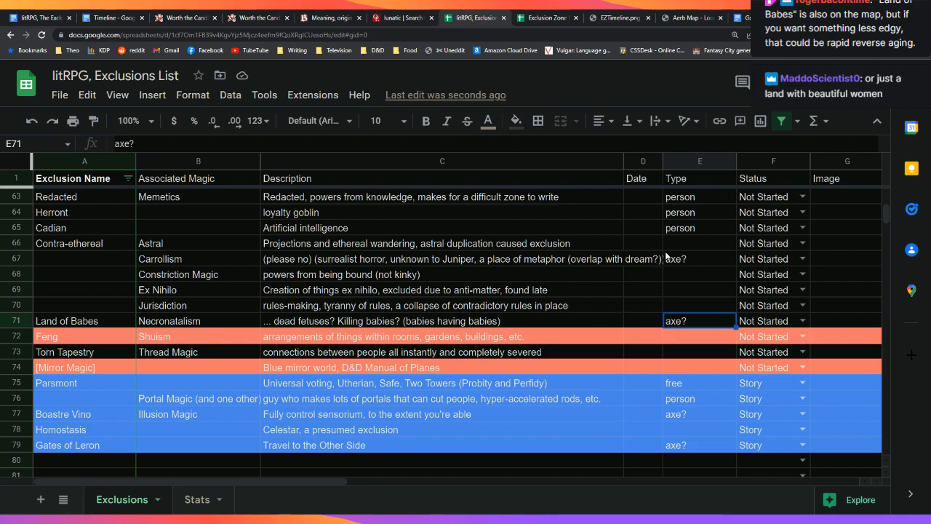
key("Left")
key("Left")
key("Left")
key("Left")
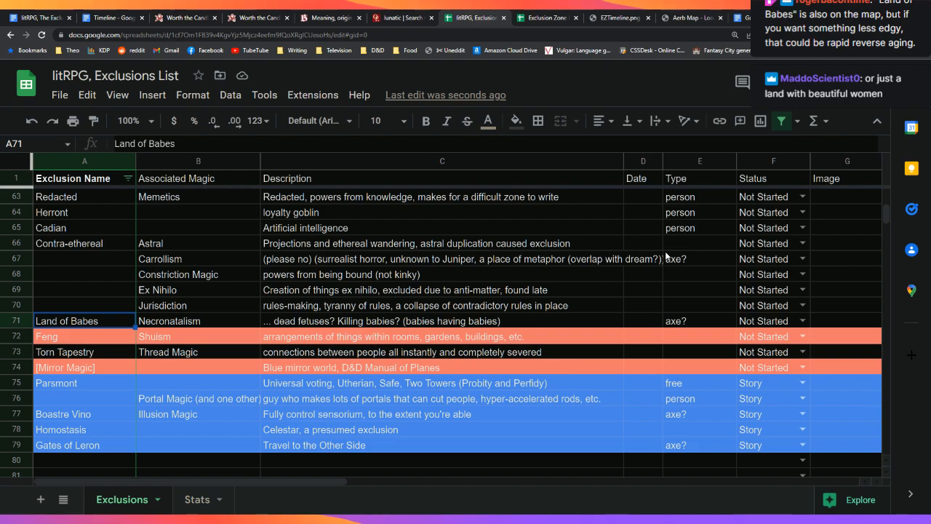
Go up through the Not Started entries from Land of Babes to Contra-ethereal
key("Up")
key("Down")
key("Up")
key("Up")
key("Up")
key("Up")
key("Up")
key("Up")
key("Up")
key("Up")
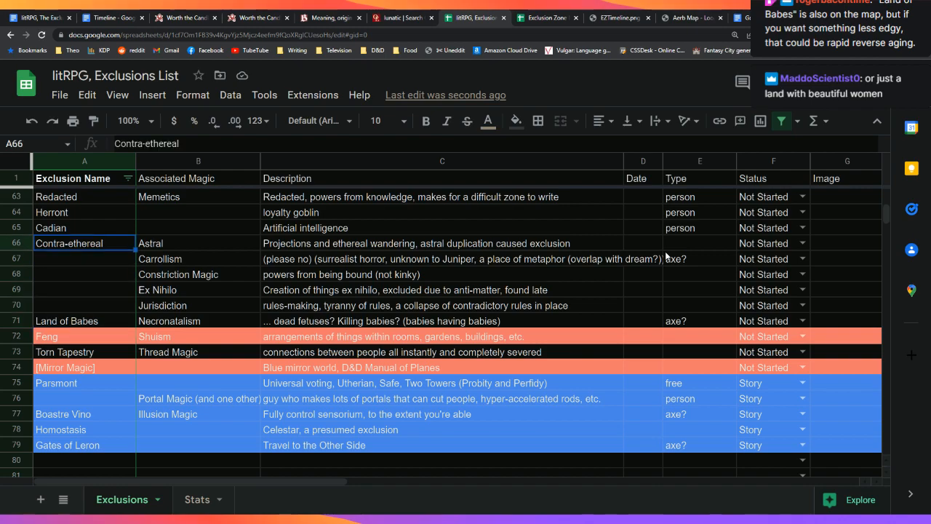
Look back and forth through the Not Started and Story entries, ending at the Carrollism row
key("Up")
key("Down")
key("Down")
key("Down")
key("Down")
key("Down")
key("Down")
key("Down")
key("Down")
key("Down")
key("Down")
key("Down")
key("Down")
key("Down")
key("Down")
key("Down")
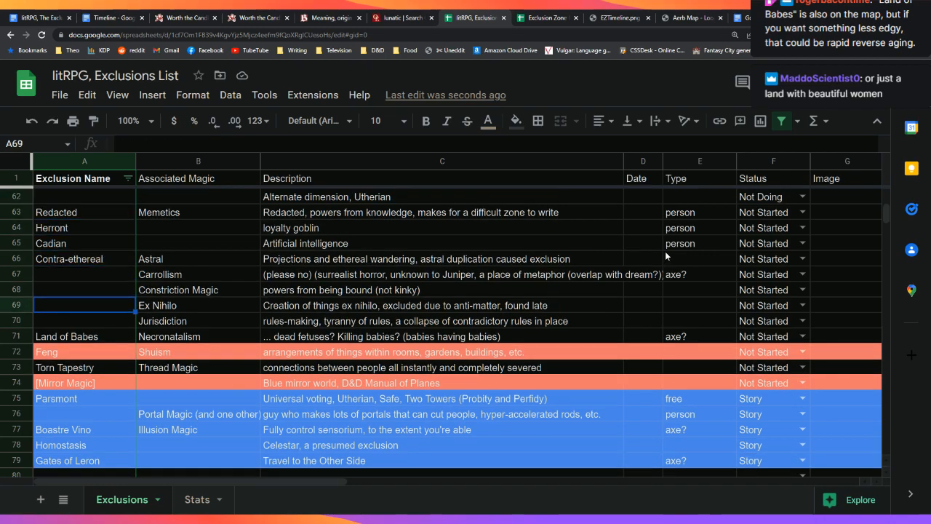
key("Down")
key("Down")
key("Up")
key("Up")
key("Up")
key("Up")
key("Up")
key("Up")
key("Up")
key("Up")
key("Up")
key("Up")
key("Down")
key("Up")
key("Up")
key("Up")
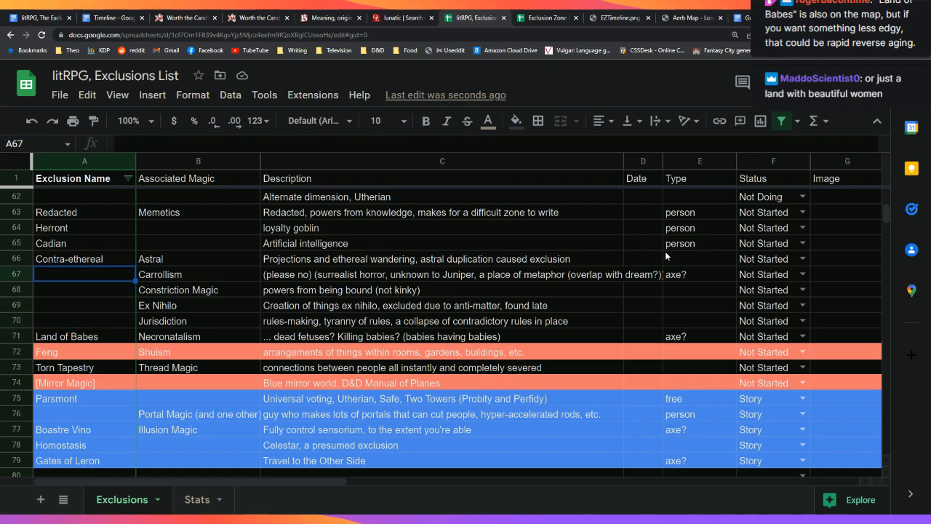
Examine the Carrollism row across its magic, description and Type cells
key("Right")
key("Right")
key("Right")
key("Right")
key("Down")
key("Left")
key("Up")
key("Left")
key("Left")
key("Left")
key("Right")
key("Right")
key("Right")
key("Left")
key("Left")
key("Left")
Go down the entry names to Gates of Leron and examine its description and Date cells
key("Down")
key("Down")
key("Down")
key("Down")
key("Down")
key("Down")
key("Down")
key("Down")
key("Down")
key("Down")
key("Down")
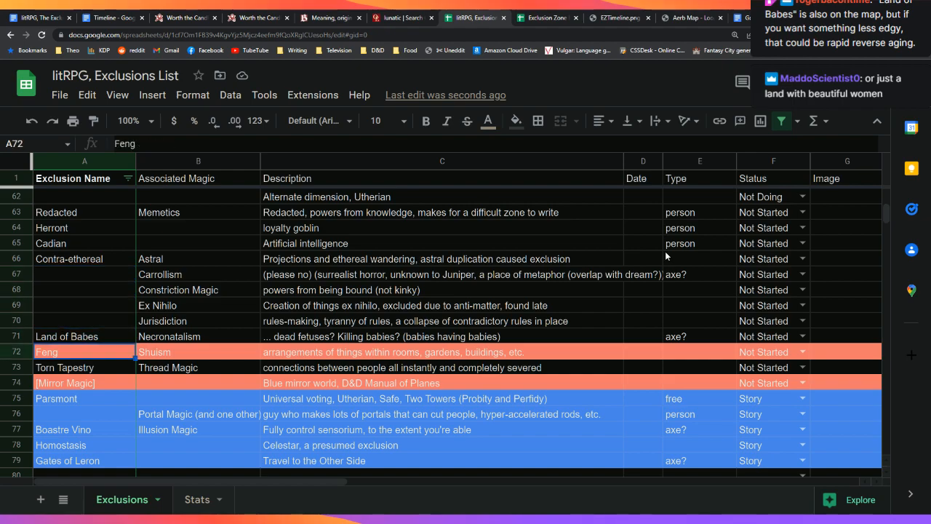
key("Down")
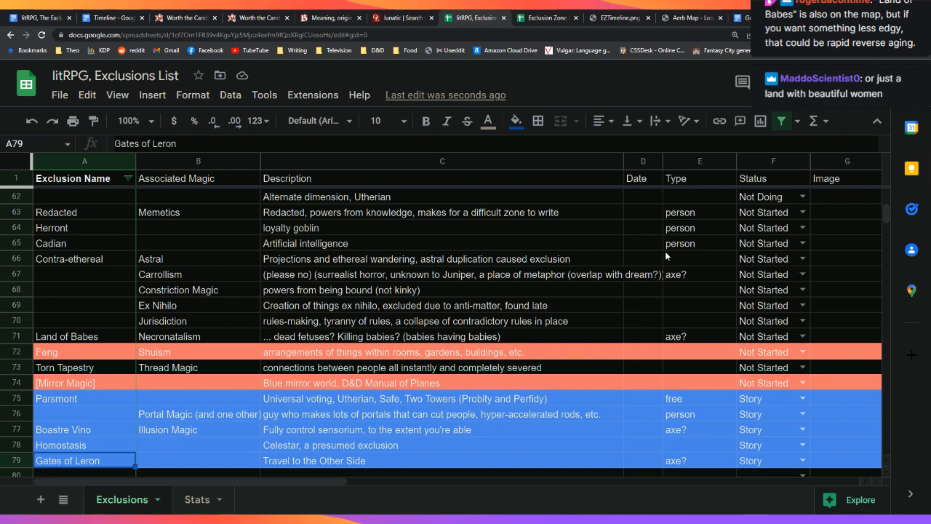
key("Right")
key("Right")
key("Right")
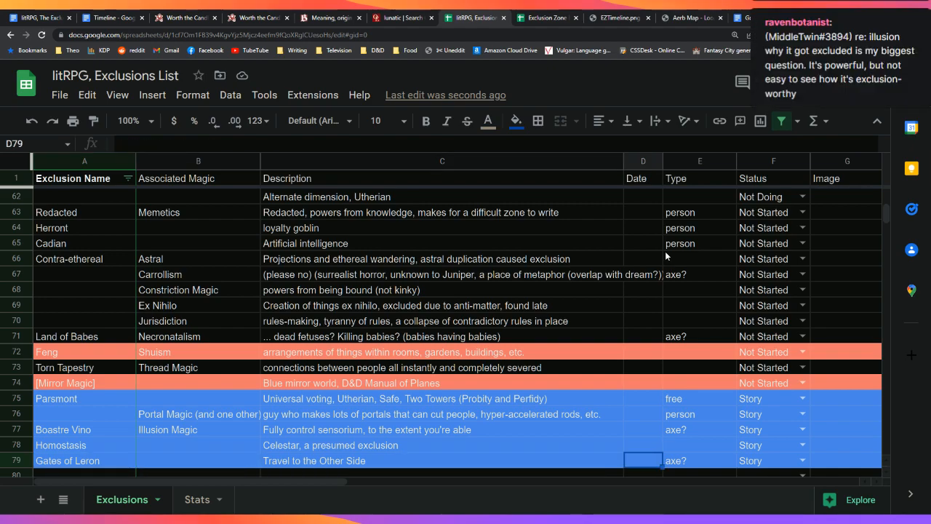
key("Left")
key("Left")
key("Left")
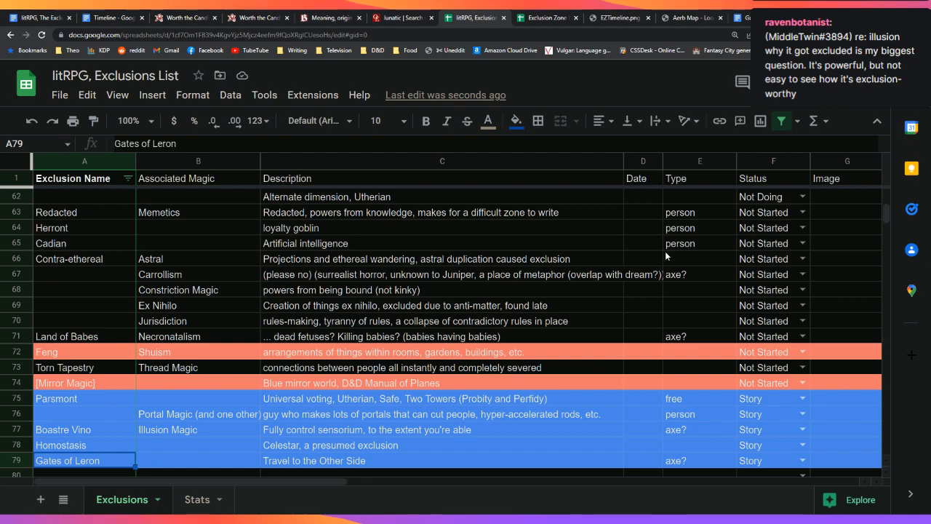
Review the Portal Magic entry and the Boastre Vino row from its Exclusion Name through its Status
key("Up")
key("Up")
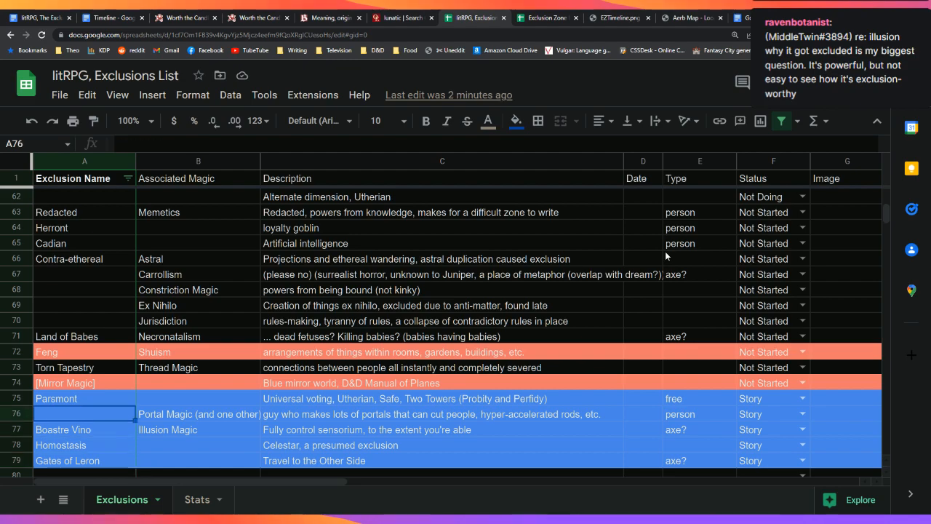
key("Right")
key("Left")
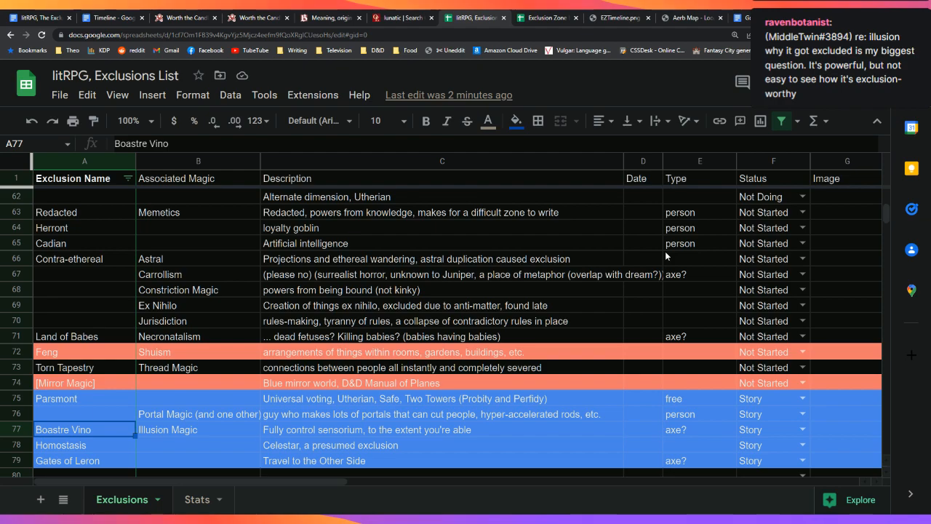
key("Right")
key("Right")
key("Left")
key("Left")
key("shift+Right")
key("shift+Right")
key("shift+Right")
key("shift+Right")
key("shift+Right")
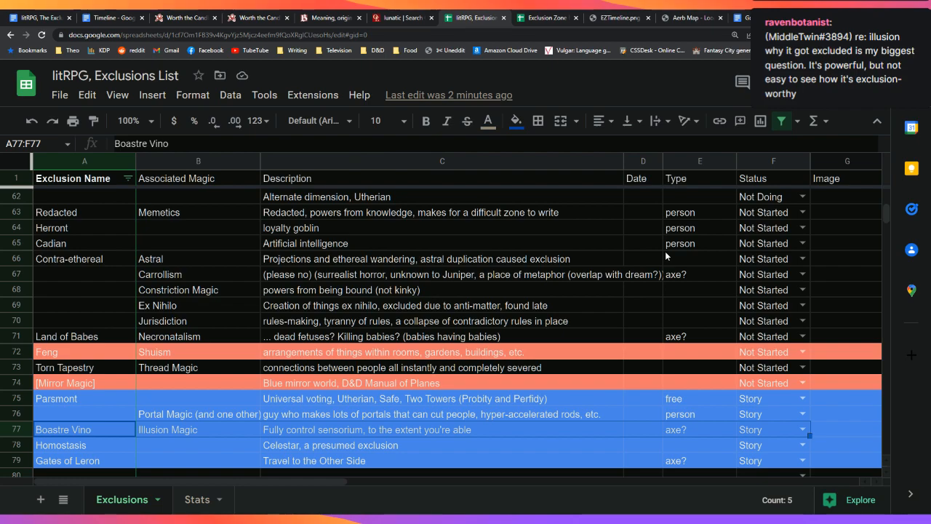
key("Up")
key("Down")
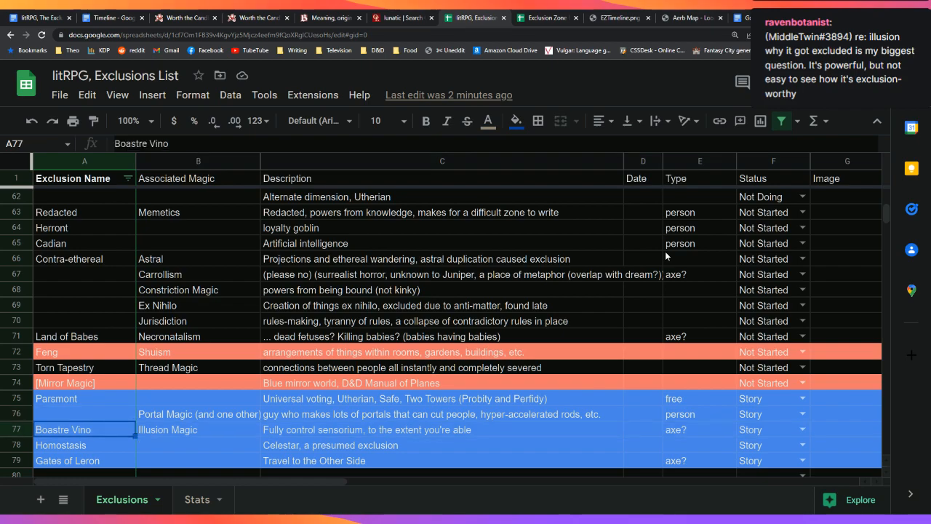
key("shift+Right")
key("shift+Right")
key("shift+Right")
key("shift+Right")
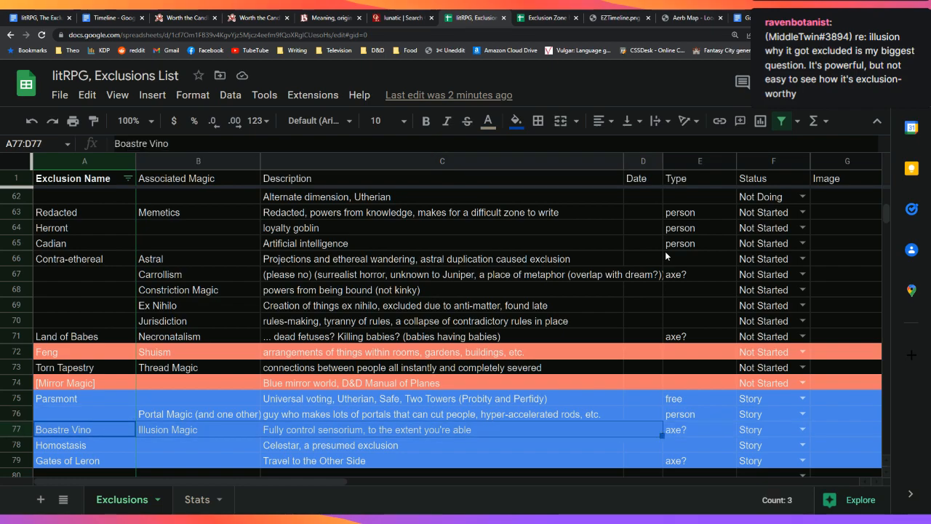
key("shift+Right")
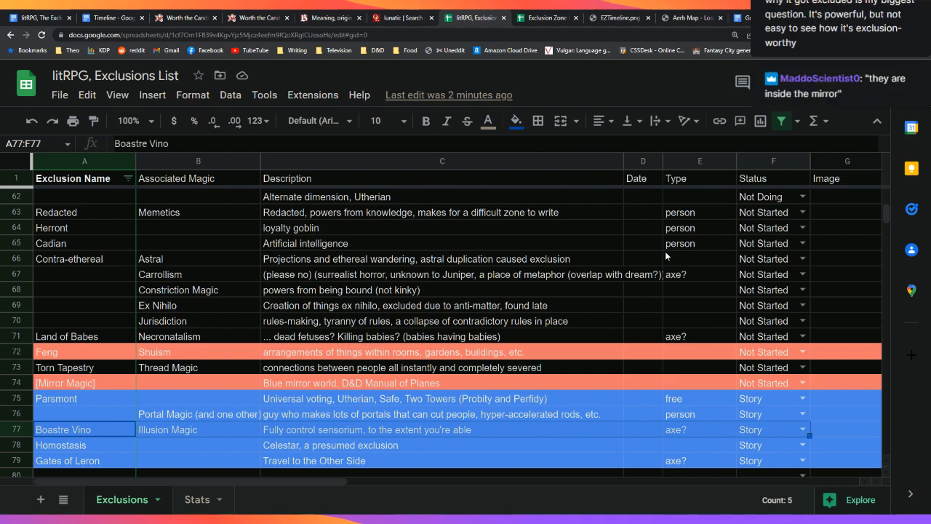
Go back up the entry names to Redacted and examine its Memetics row through to the Type
key("Up")
key("Up")
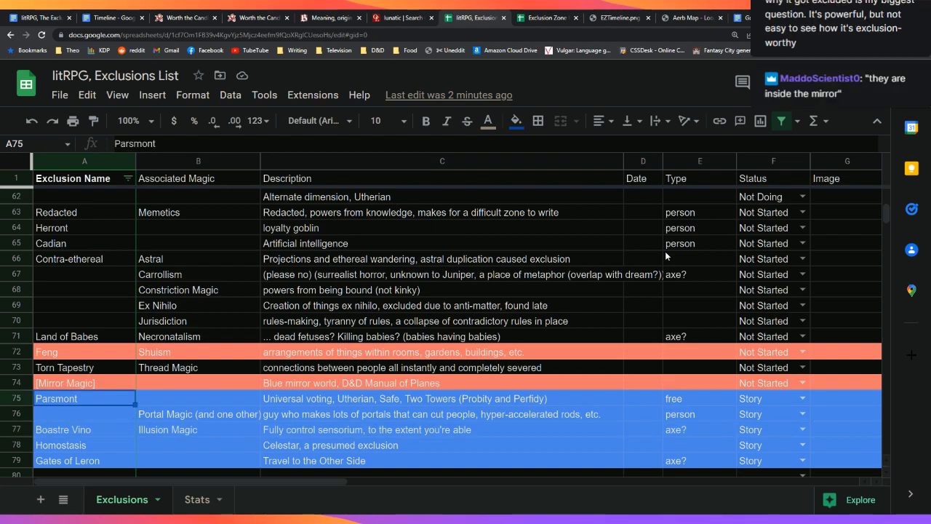
key("Up")
key("Up")
key("Up")
key("Up")
key("Up")
key("Up")
key("Up")
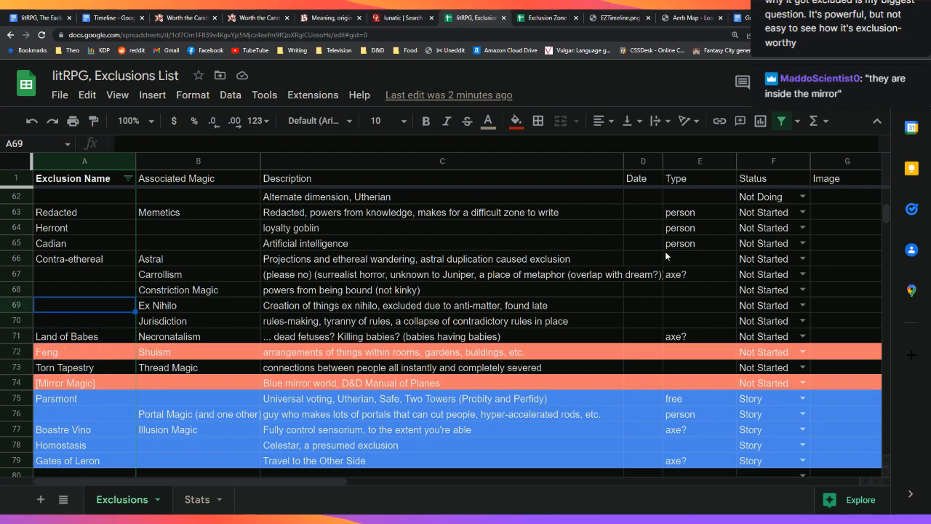
key("Up")
key("Up")
key("Up")
key("Up")
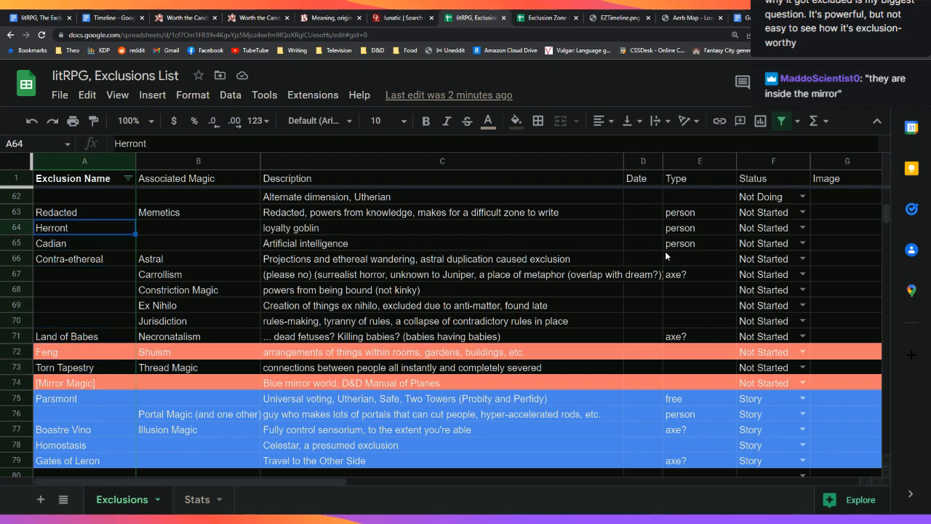
key("Up")
key("Right")
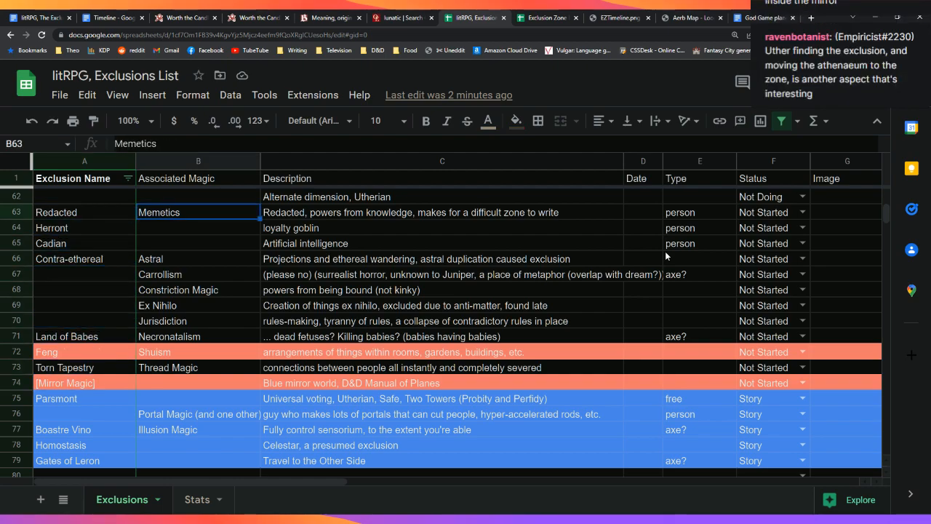
key("Right")
key("Right")
key("Right")
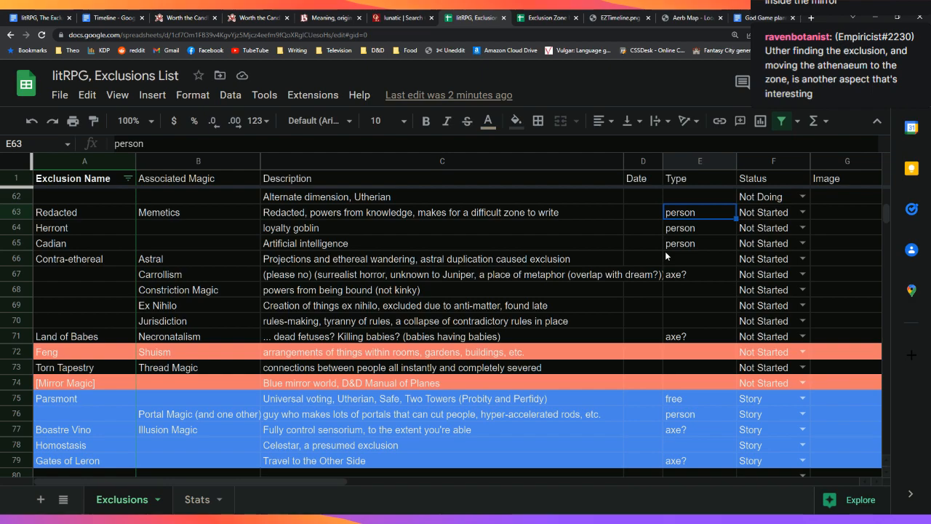
Scan the Type column of the Not Started entries from Redacted down to Torn Tapestry
key("Down")
key("Down")
key("Down")
key("Down")
key("Down")
key("Down")
key("Down")
key("Down")
key("Down")
key("Down")
key("Down")
key("Down")
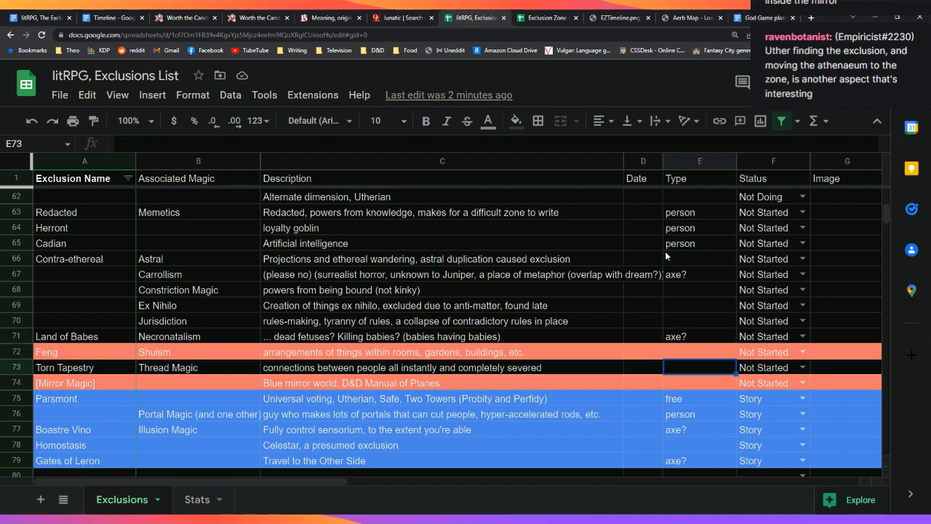
Compare the cells of the Boastre Vino Story row and continue down to the Gates of Leron entry
key("Left")
key("Left")
key("Left")
key("Left")
key("Down")
key("Down")
key("Right")
key("Right")
key("Right")
key("Right")
key("Left")
key("Left")
key("Left")
key("Left")
key("Right")
key("Right")
key("Right")
key("Right")
key("Left")
key("Left")
key("Left")
key("Left")
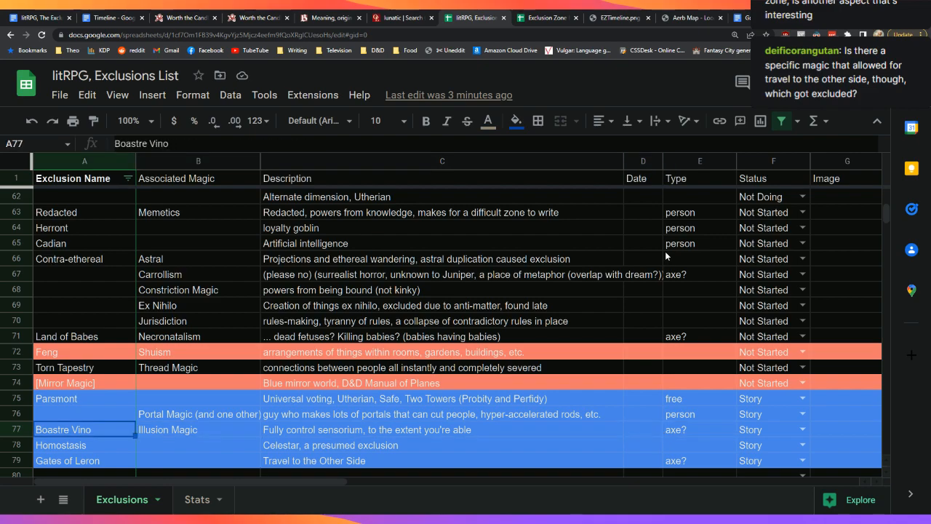
key("Down")
key("Down")
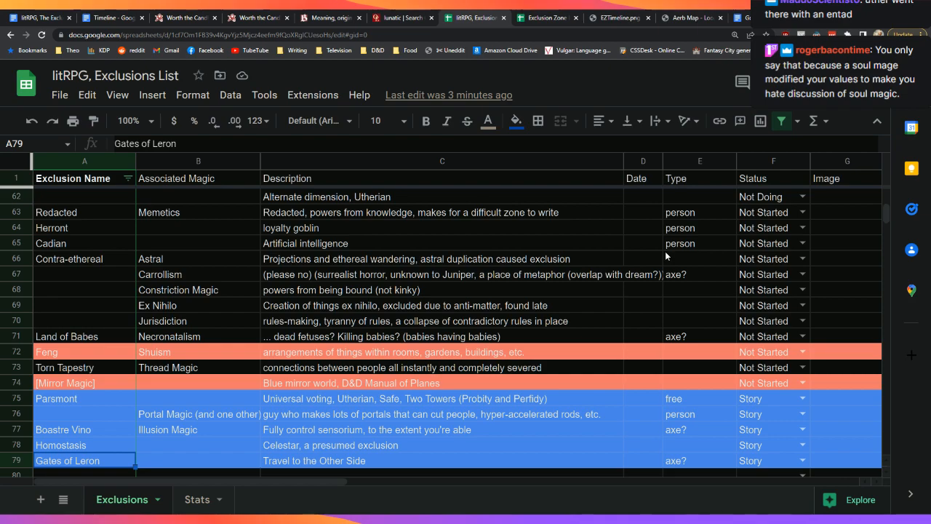
Review the exclusion entries upward from Gates of Leron to the last Alternate dimension, Utherian row
key("Right")
key("Left")
key("Down")
key("Up")
key("Up")
key("Up")
key("Up")
key("Up")
key("Up")
key("Up")
key("Up")
key("Up")
key("Up")
key("Up")
key("Up")
key("Up")
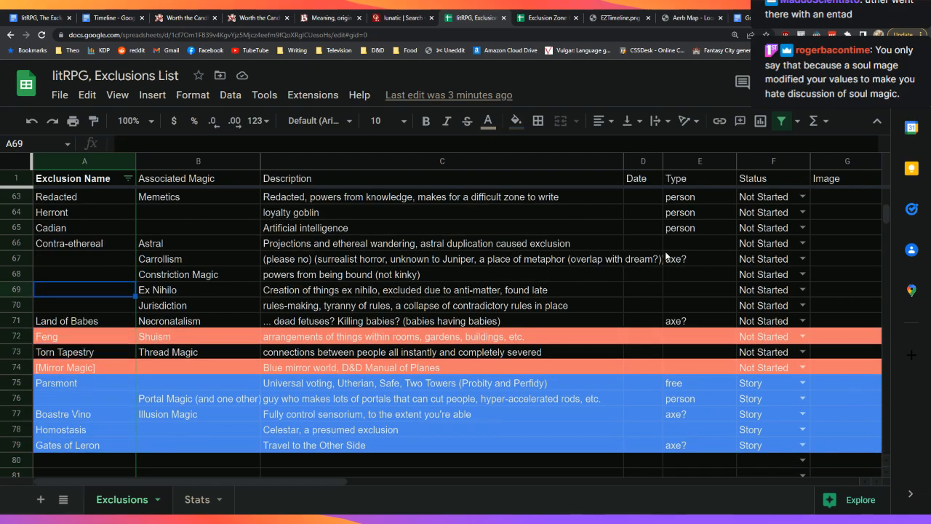
key("Up")
key("Up")
key("Up")
key("Up")
key("Up")
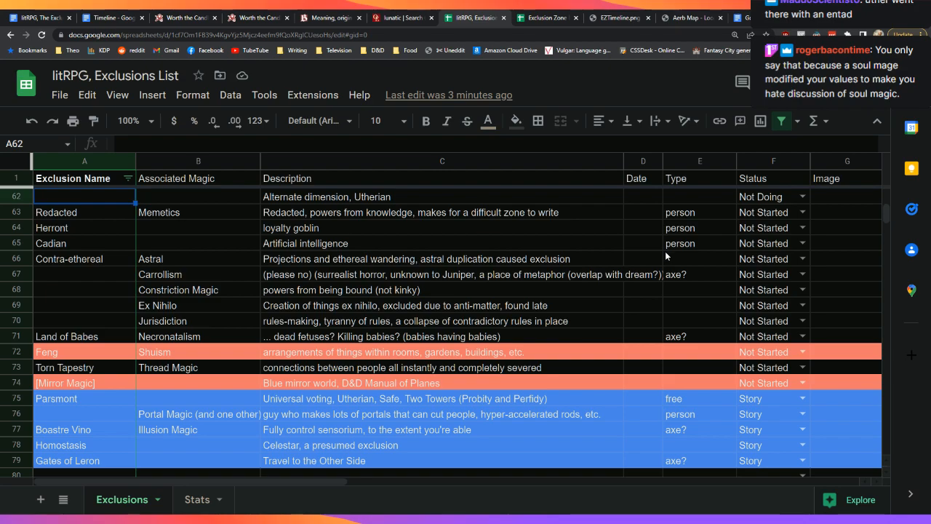
Go through the Exclusion Name column from the Not Started entries down to the end of the Story entries
key("Down")
key("Down")
key("Down")
key("Down")
key("Down")
key("Down")
key("Down")
key("Down")
key("Down")
key("Down")
key("Down")
key("Down")
key("Down")
key("Down")
key("Down")
key("Down")
key("Down")
key("Down")
Look back up the Exclusion Name column from the end of the Story entries to Redacted
key("Up")
key("Up")
key("Up")
key("Up")
key("Up")
key("Up")
key("Up")
key("Up")
key("Up")
key("Up")
key("Up")
key("Up")
key("Up")
key("Up")
key("Up")
key("Up")
key("Up")
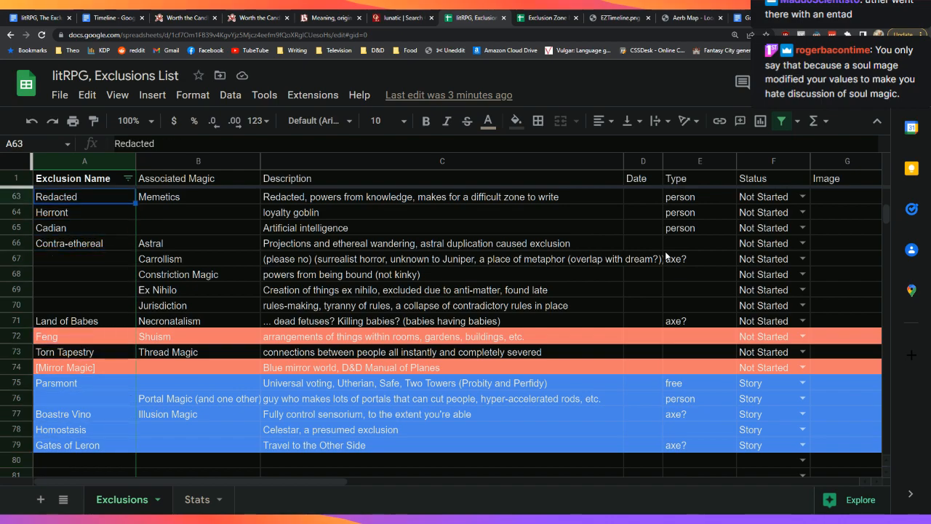
key("Up")
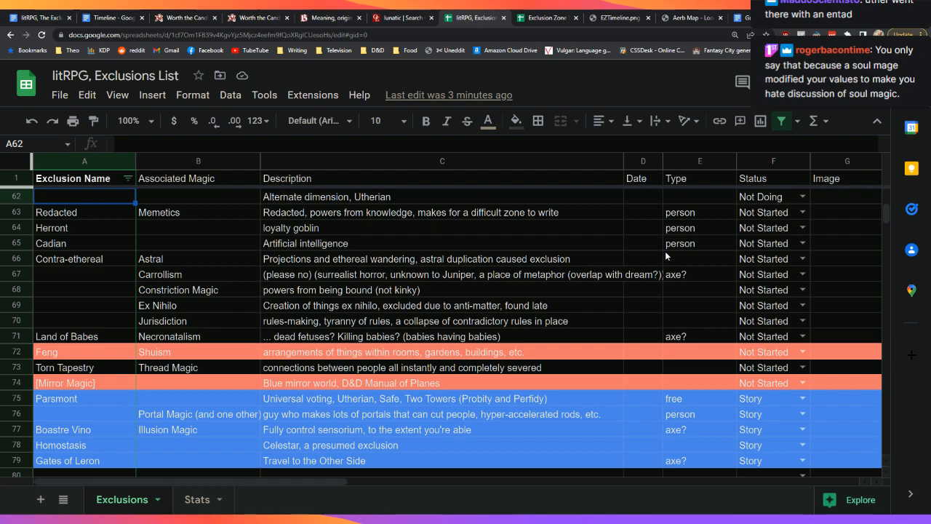
key("Down")
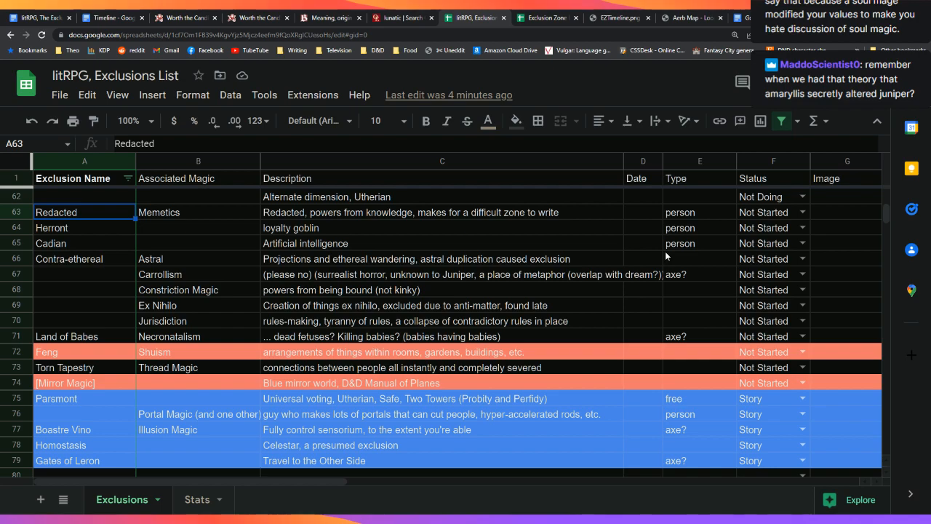
Read down the exclusion names from Redacted through the Story entries to Gates of Leron
key("Down")
key("Down")
key("Down")
key("Down")
key("Down")
key("Down")
key("Down")
key("Down")
key("Down")
key("Down")
key("Down")
key("Down")
key("Down")
key("Down")
key("Down")
key("Down")
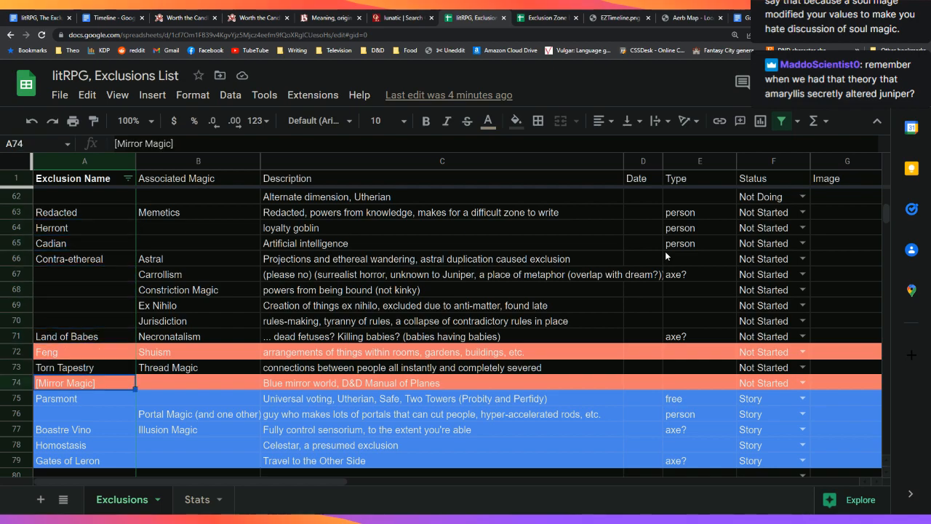
Examine the Gates of Leron row across to its Type and Status, ending back at its name
key("Right")
key("Right")
key("Right")
key("Right")
key("Right")
key("Right")
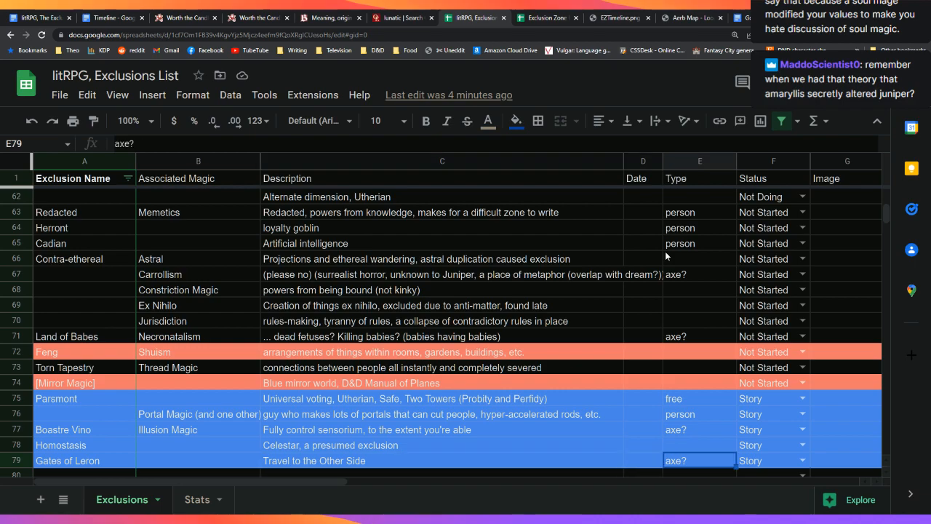
key("Right")
key("Left")
key("Left")
key("Left")
key("Left")
key("Left")
key("Left")
key("Left")
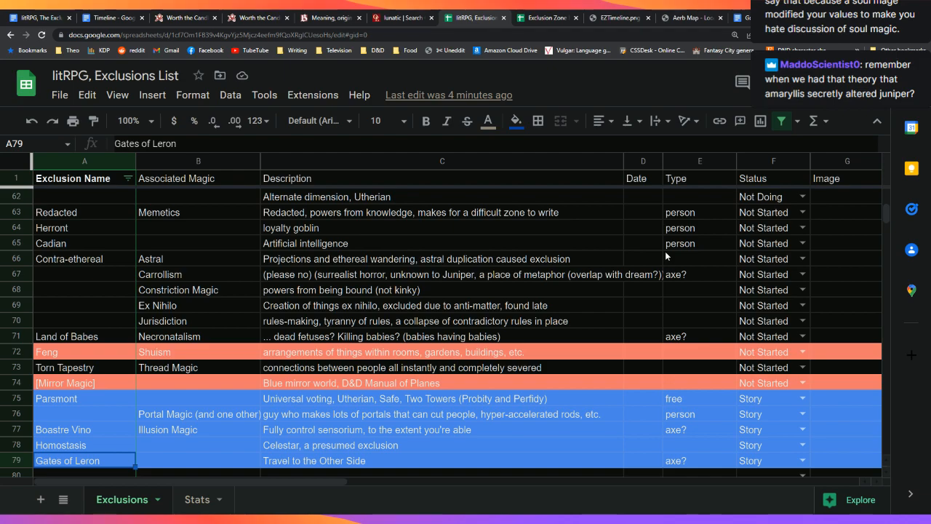
Review the entries upward from Gates of Leron to the unnamed Carrollism row
key("Up")
key("Up")
key("Up")
key("Up")
key("Up")
key("Up")
key("Up")
key("Up")
key("Up")
key("Up")
key("Up")
key("Up")
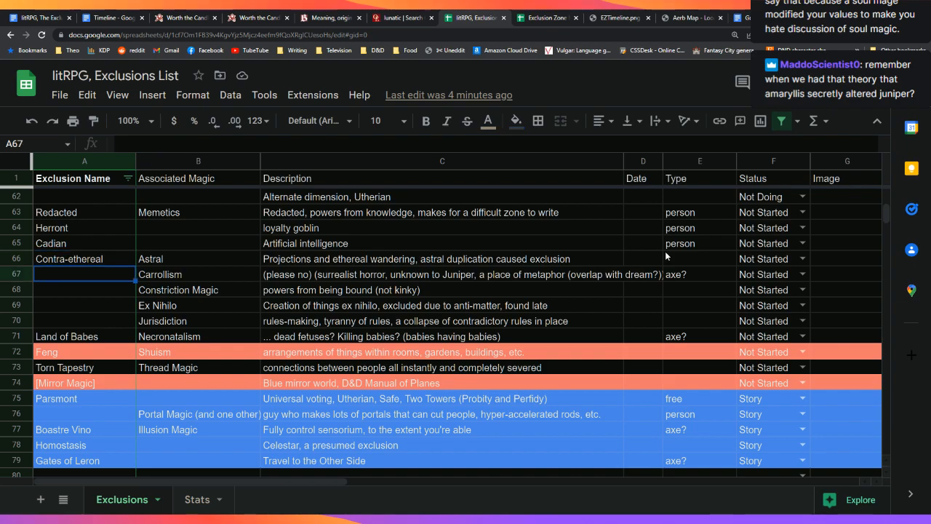
Continue down to the Feng entry and check its Shuism magic against the neighbouring Thread Magic cell
key("Down")
key("Down")
key("Down")
key("Down")
key("Down")
key("Right")
key("Left")
key("Right")
key("Left")
key("Right")
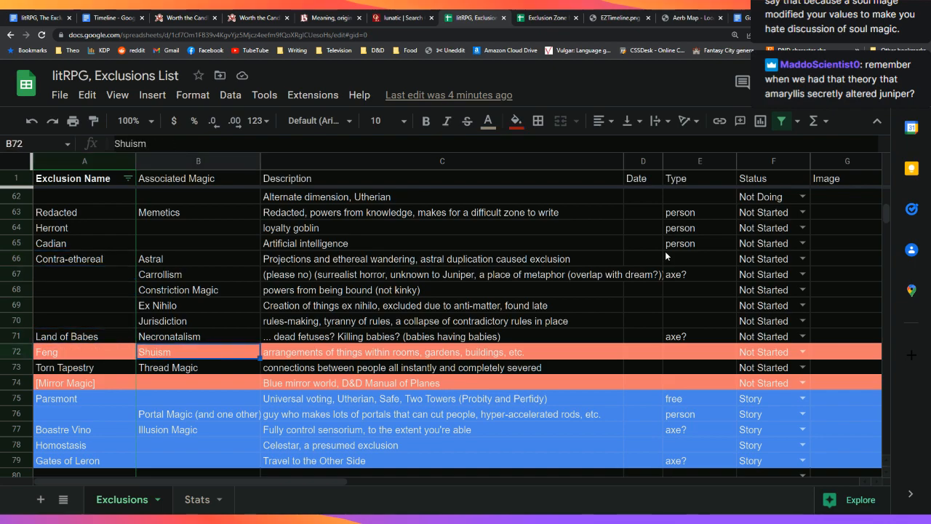
key("Down")
key("Up")
key("Left")
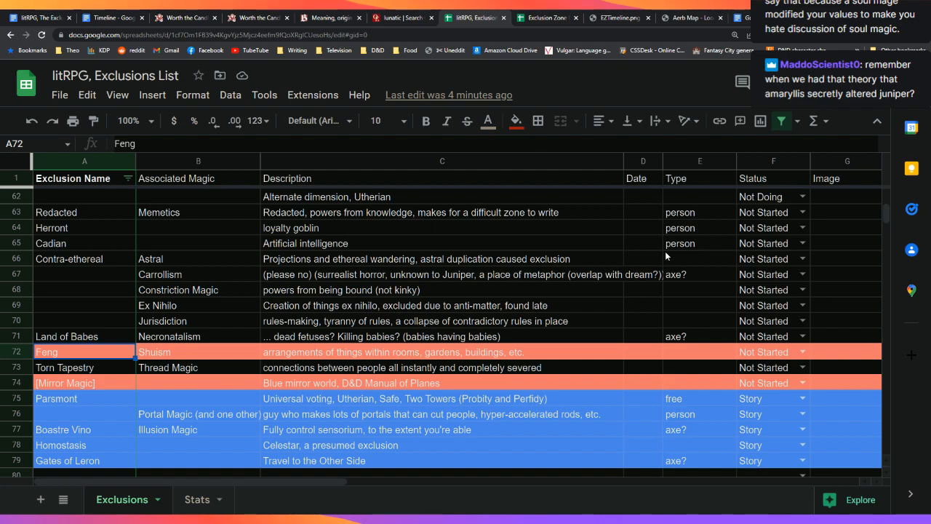
Examine the Feng row from its Exclusion Name across the Description and Date to the Type
key("Right")
key("Right")
key("Right")
key("Right")
key("Left")
key("Left")
key("Left")
key("Right")
key("Left")
key("Left")
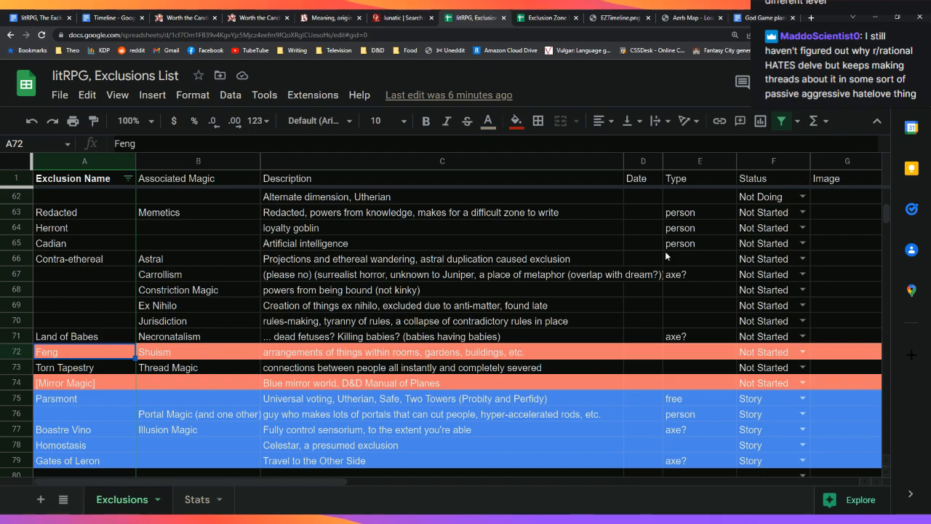
Look over the Not Doing, Not Started and Story entries around the Feng row
scroll(651, 294, "down", 1)
scroll(651, 294, "up", 1)
scroll(652, 296, "up", 5)
scroll(653, 299, "down", 3)
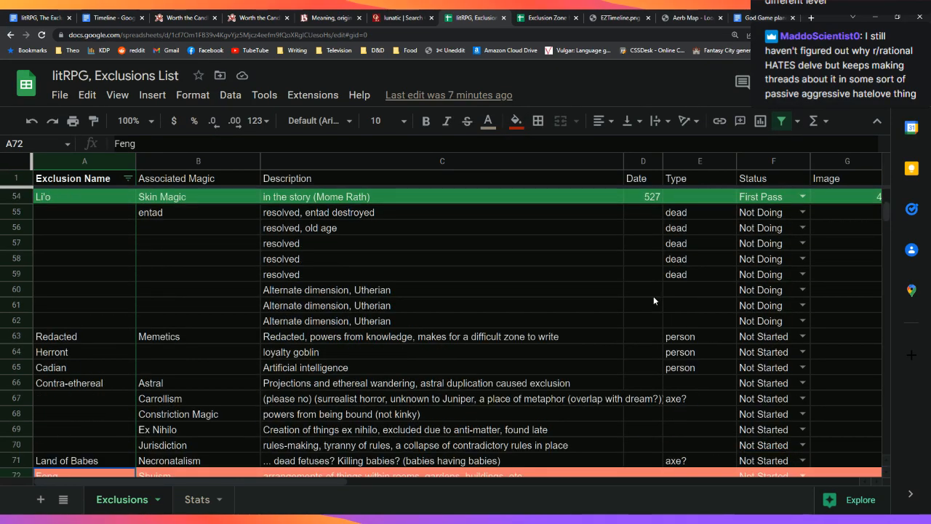
scroll(653, 296, "down", 3)
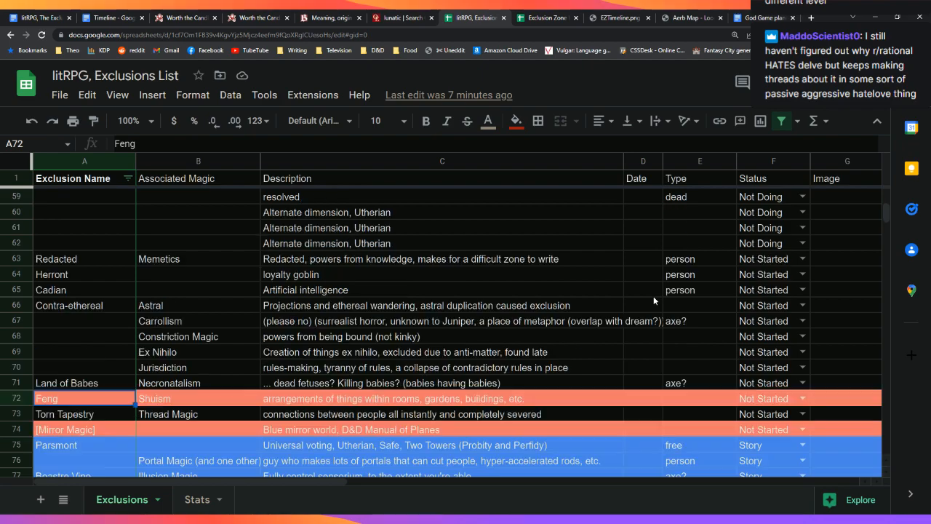
scroll(654, 296, "down", 1)
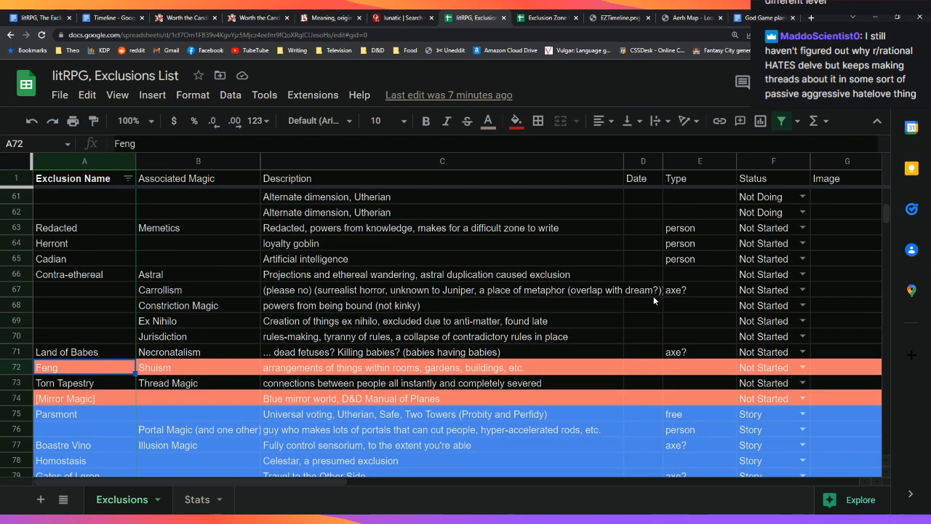
left_click(653, 295)
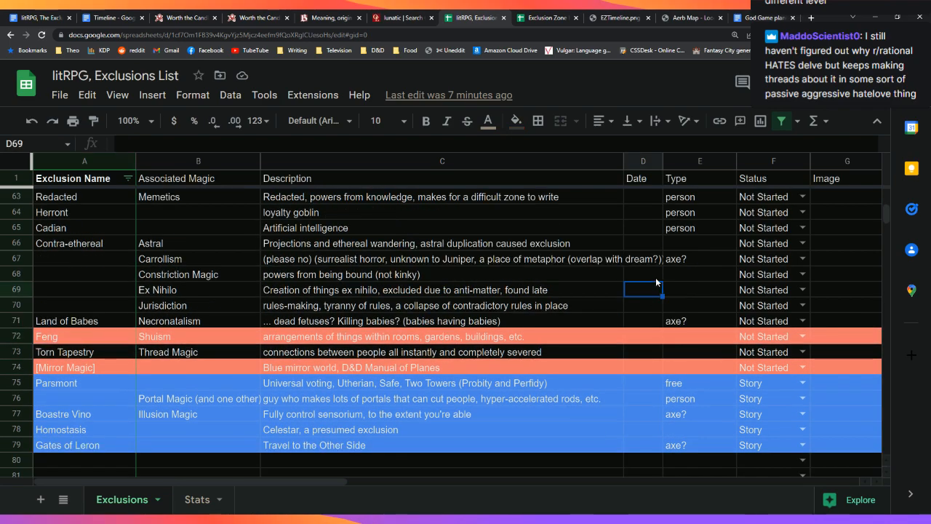
left_click(888, 462)
left_click(887, 474)
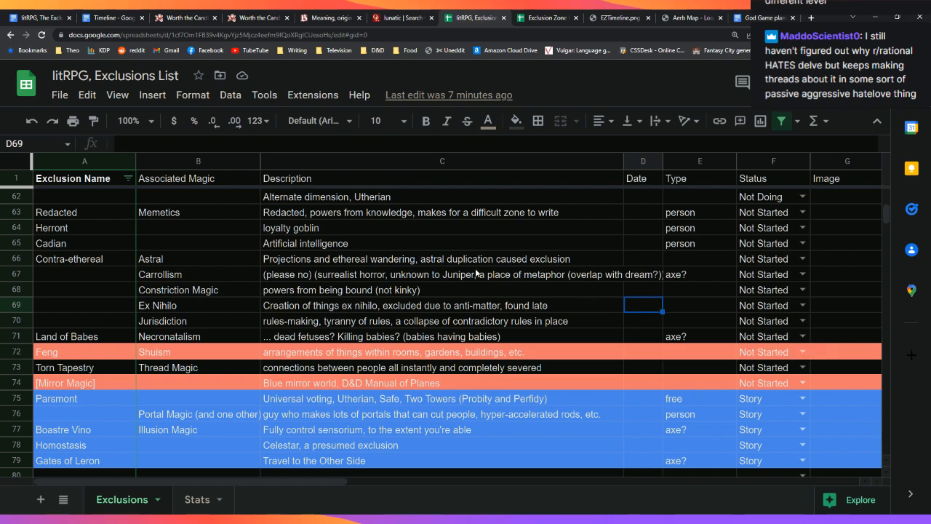
Compare the descriptions of the Constriction Magic, Ex Nihilo and Jurisdiction exclusions
left_click(431, 289)
left_click(436, 305)
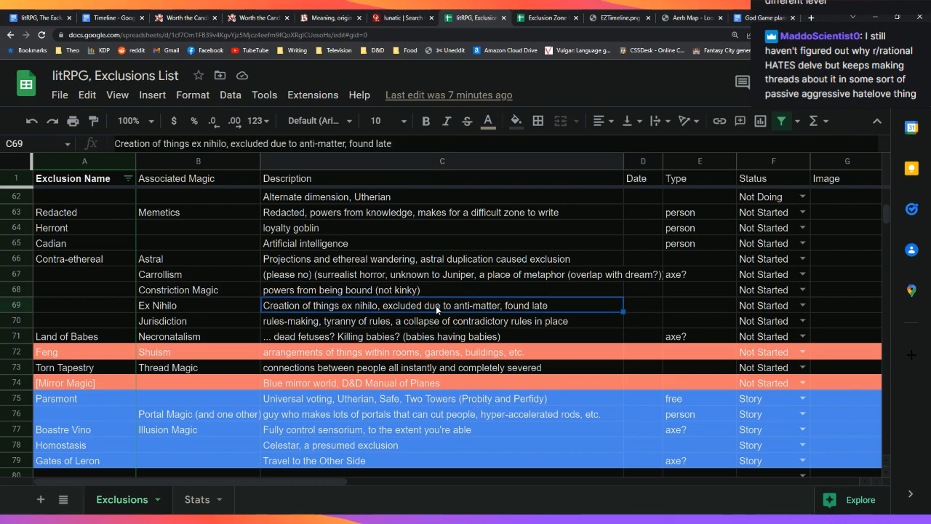
left_click(431, 291)
left_click(431, 306)
left_click(327, 325)
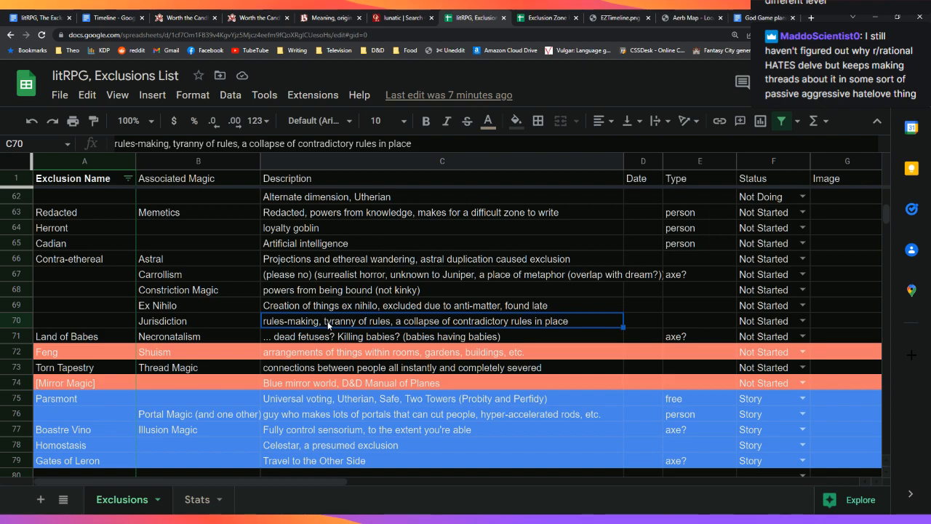